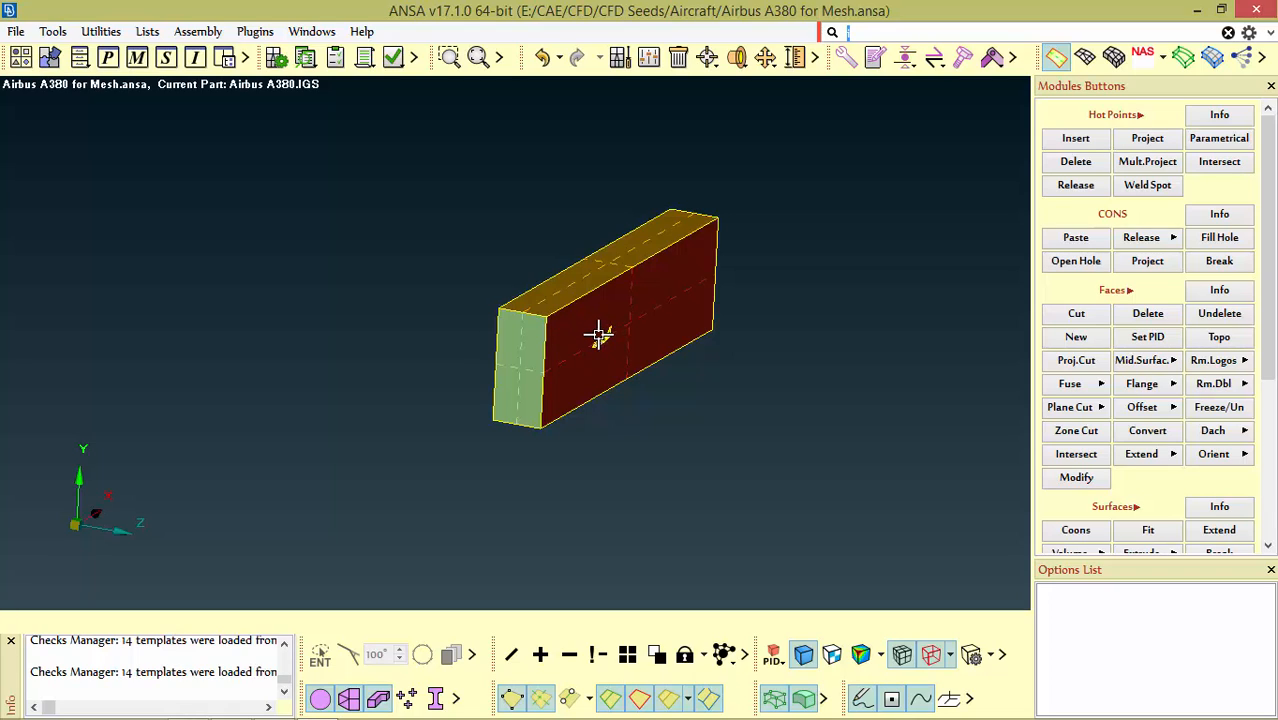
# Step: Run the Geometry check on the visible model with the default checks enabled and close the Checks Manager
pyautogui.click(396, 62)
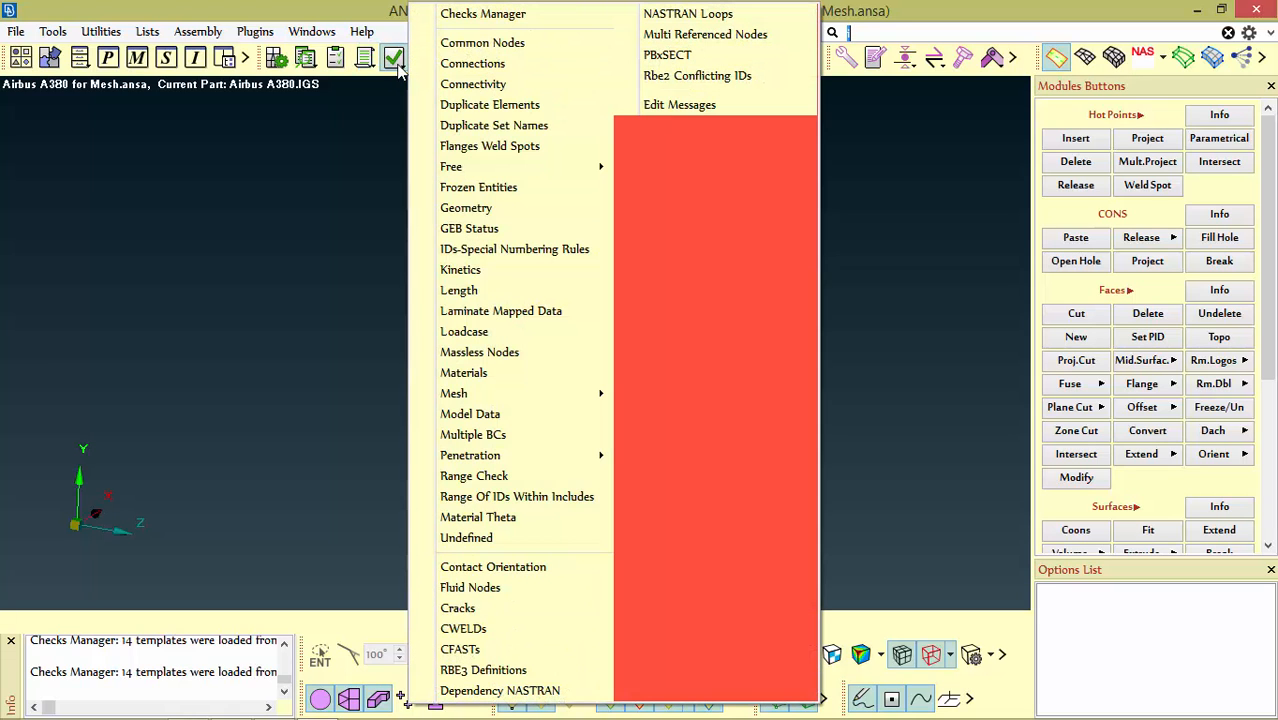
pyautogui.click(478, 209)
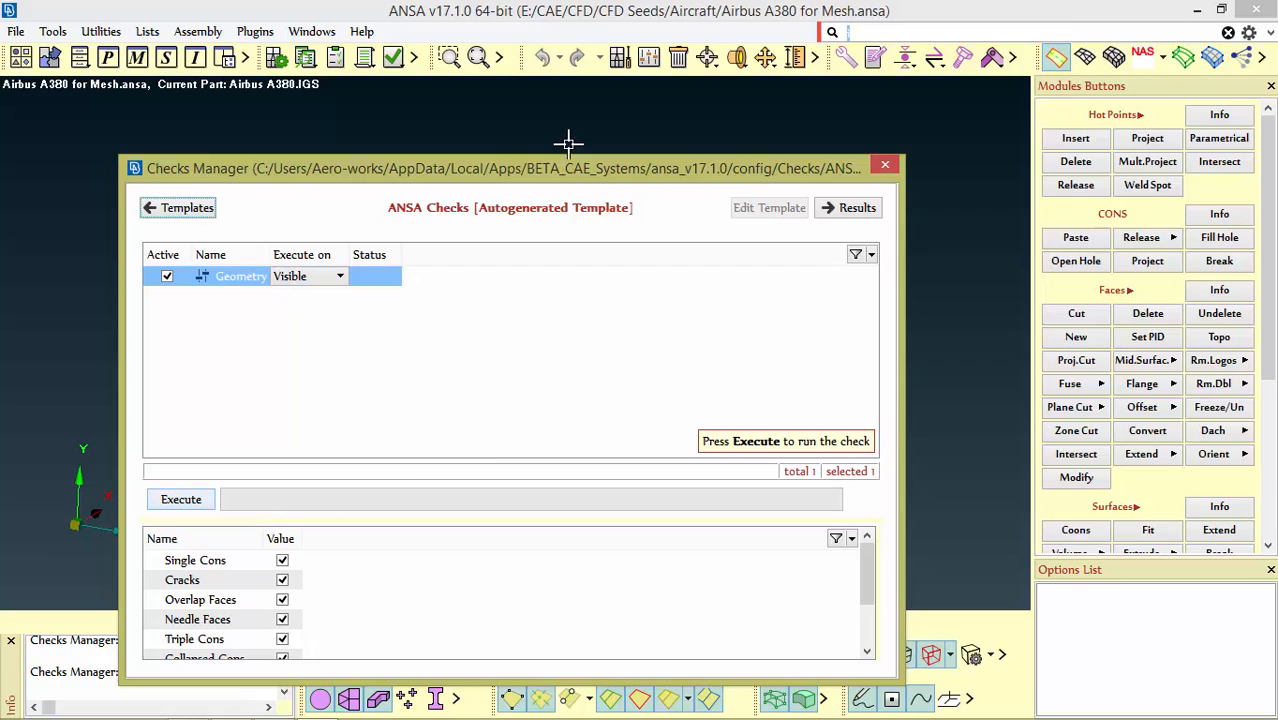
pyautogui.moveTo(565, 180); pyautogui.dragTo(587, 64)
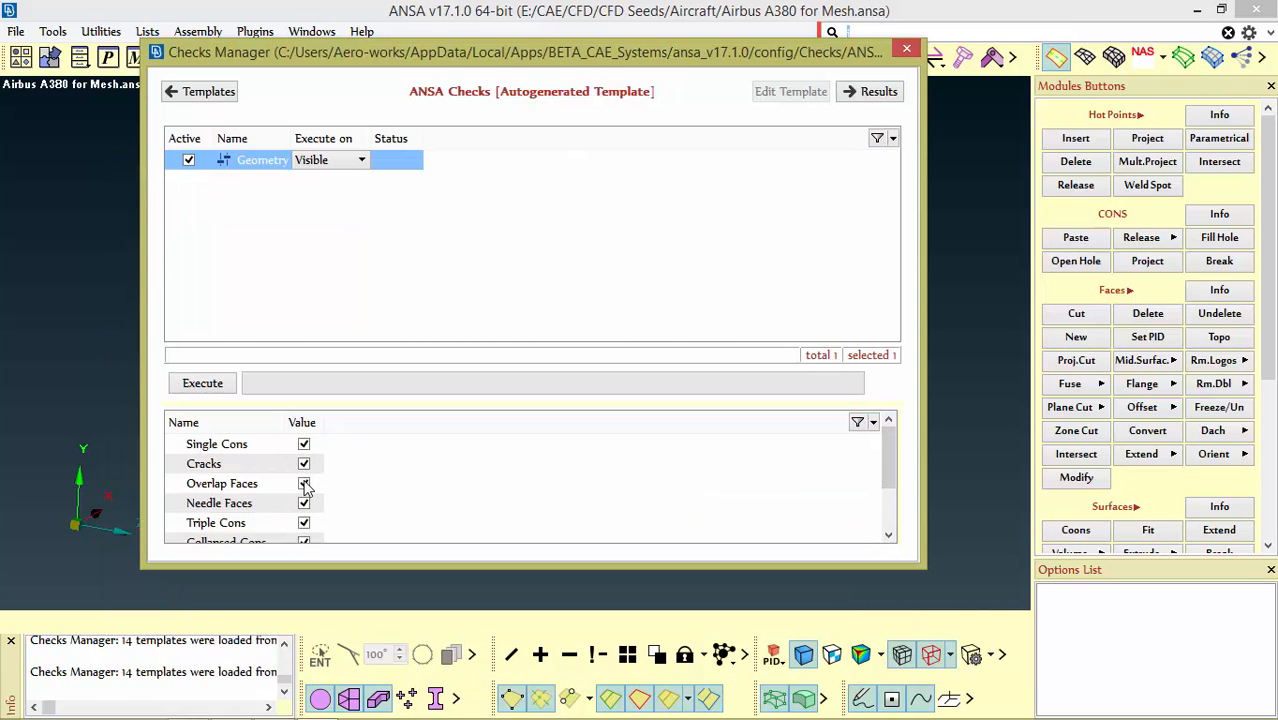
pyautogui.scroll(-1, 305, 485)
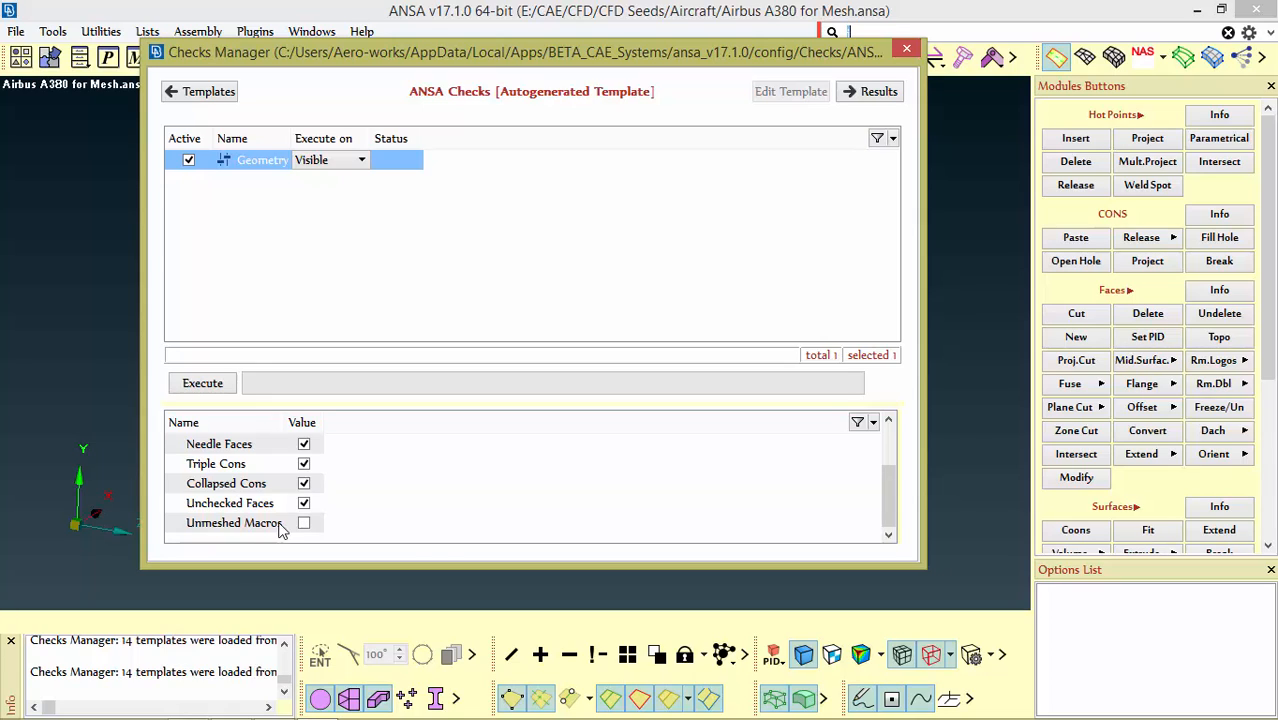
pyautogui.click(203, 384)
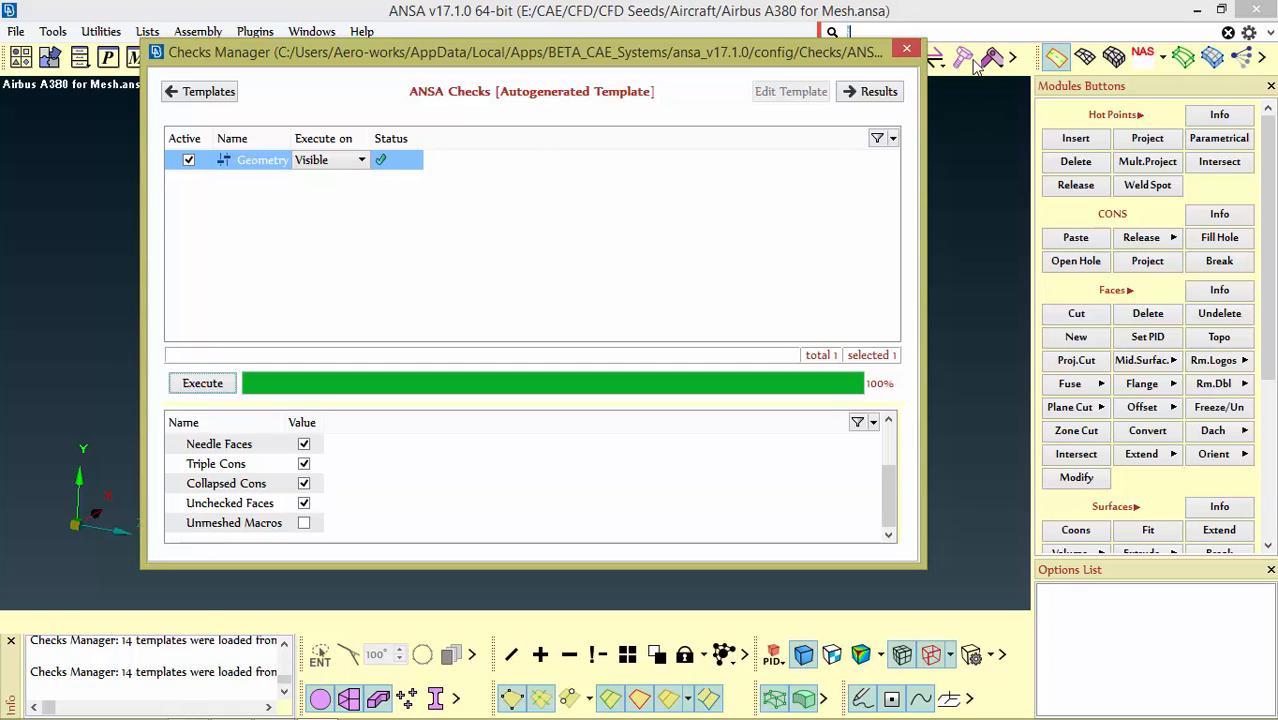
pyautogui.click(906, 52)
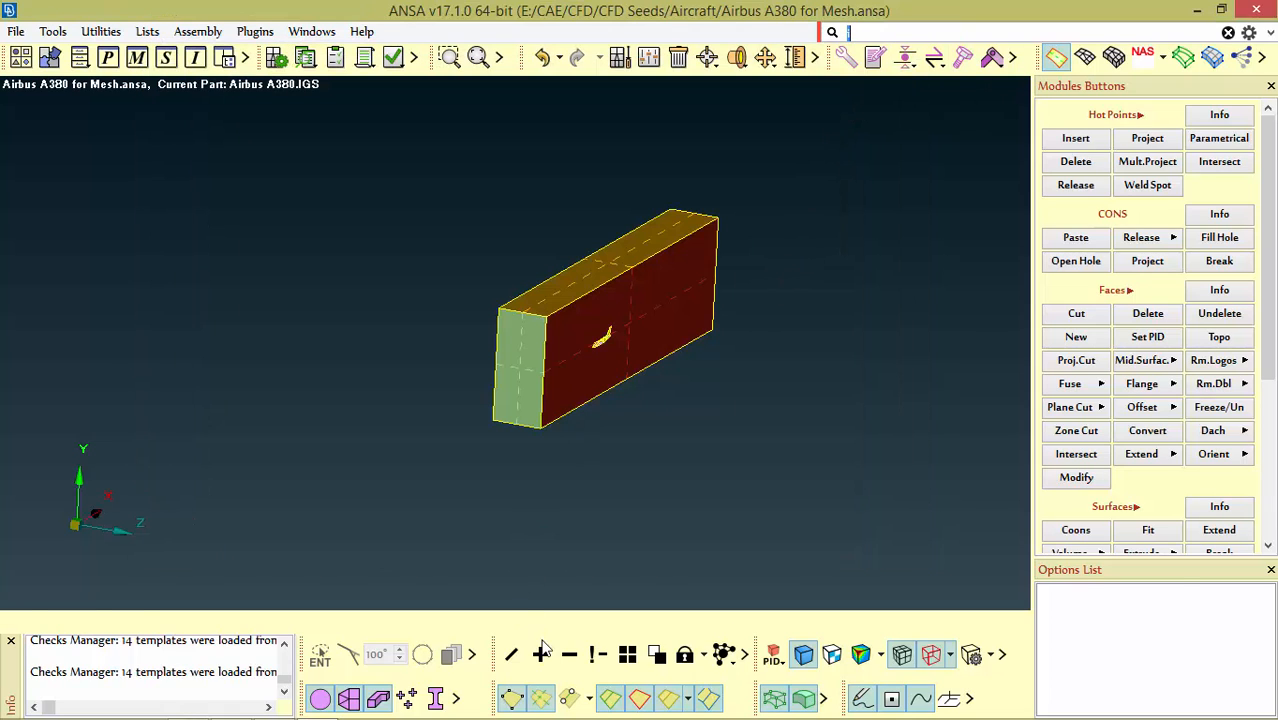
# Step: Hide the faces of the surrounding flow-domain box, including its remaining end face, so only the aircraft is shown
pyautogui.scroll(5, 560, 330)
pyautogui.scroll(-5, 560, 318)
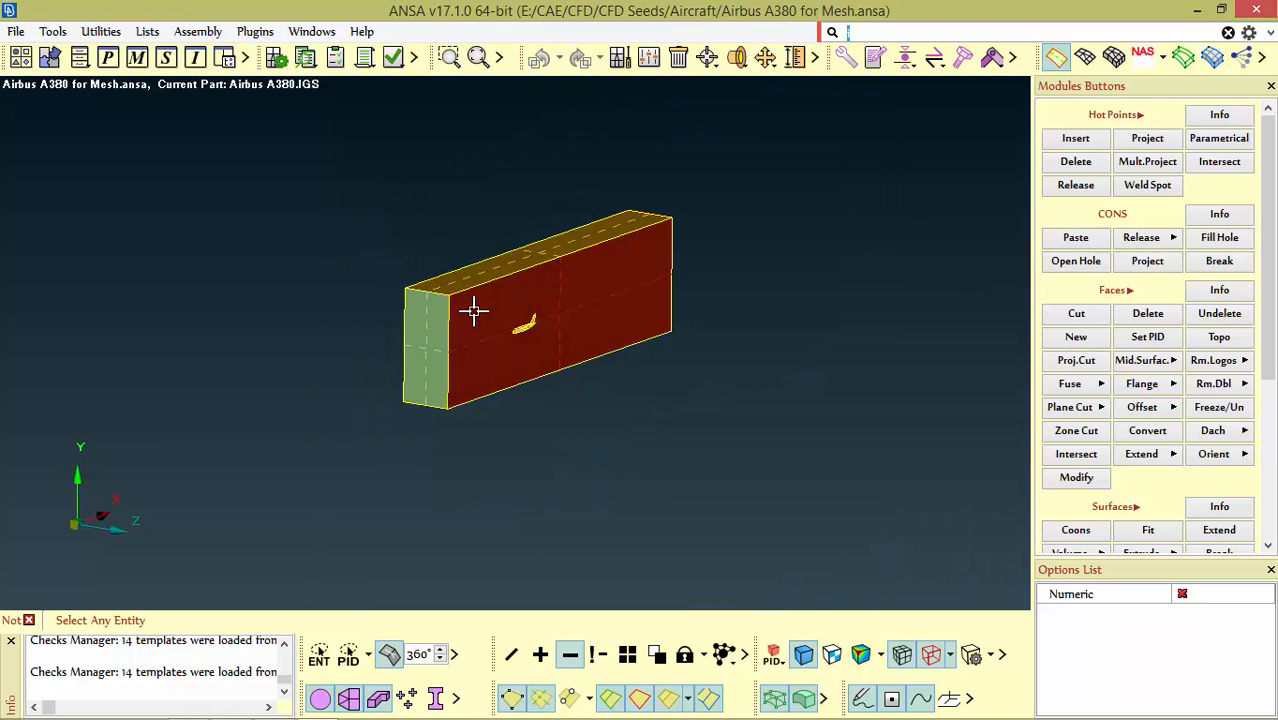
pyautogui.scroll(2, 465, 300)
pyautogui.moveTo(285, 172)
pyautogui.mouseDown()
pyautogui.moveTo(462, 442)
pyautogui.moveTo(511, 548)
pyautogui.mouseUp()
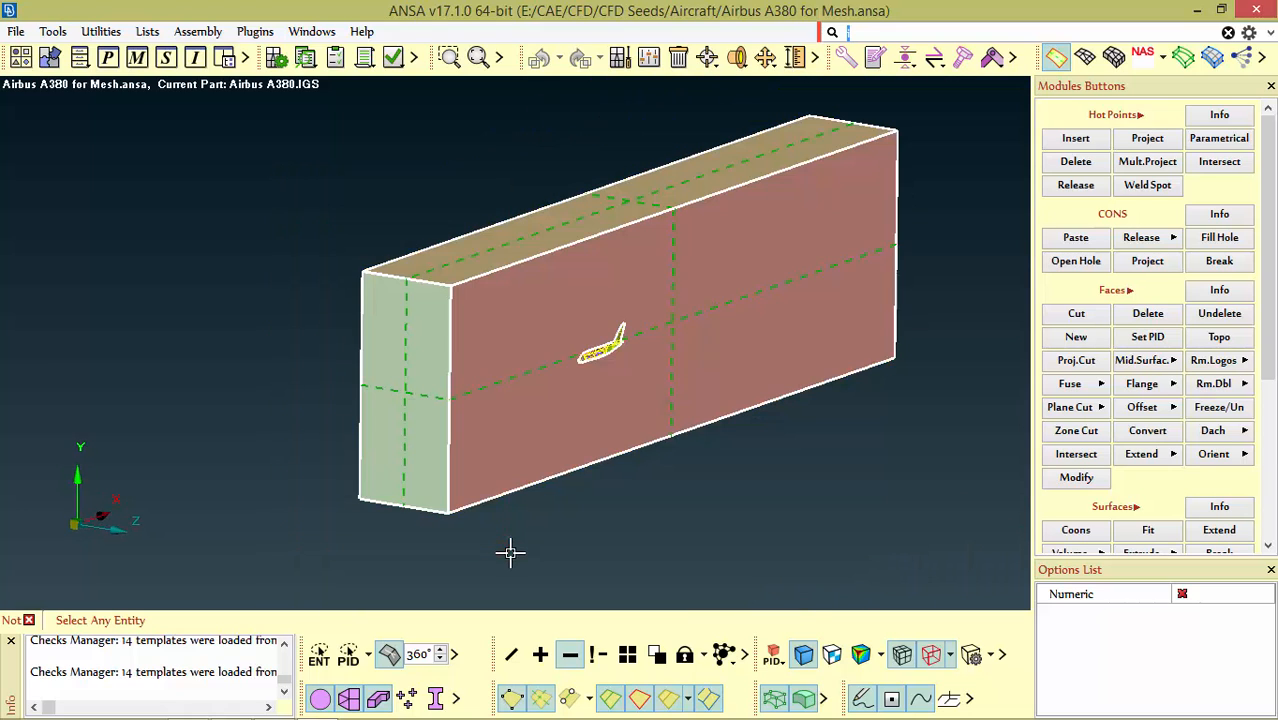
pyautogui.middleClick(888, 205)
pyautogui.moveTo(795, 108); pyautogui.dragTo(964, 462)
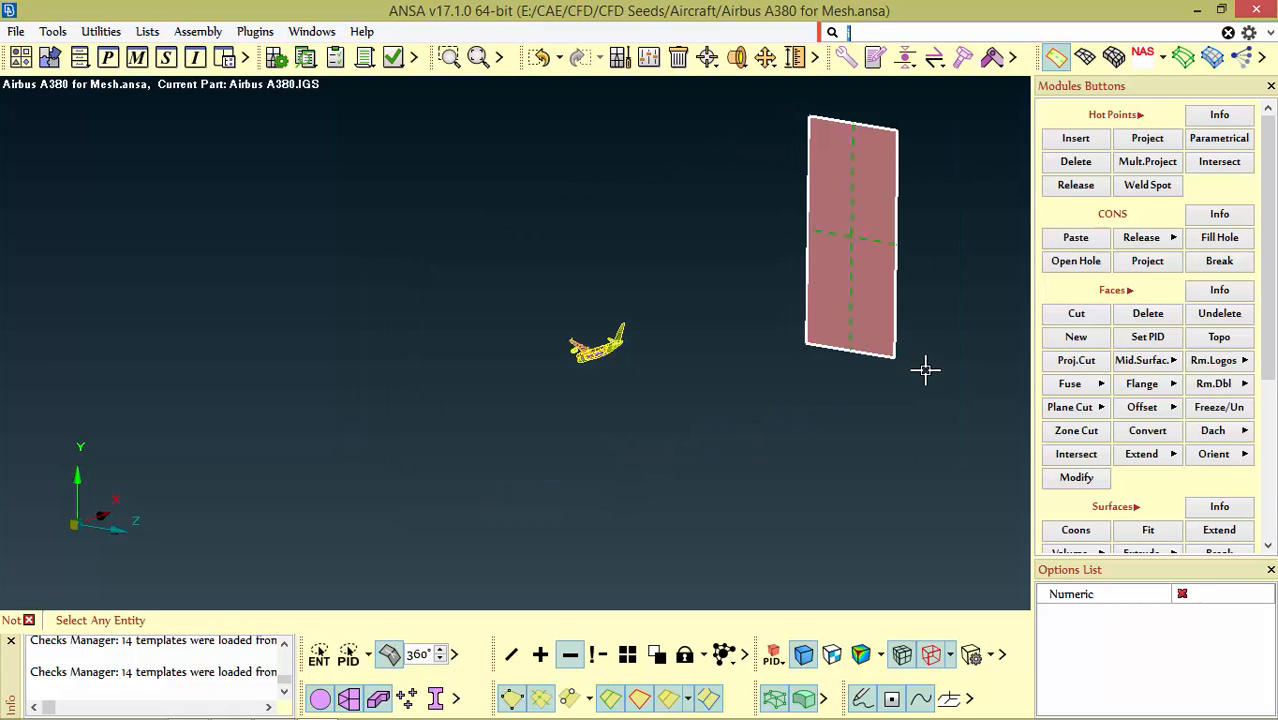
pyautogui.middleClick(924, 368)
pyautogui.scroll(5, 604, 338)
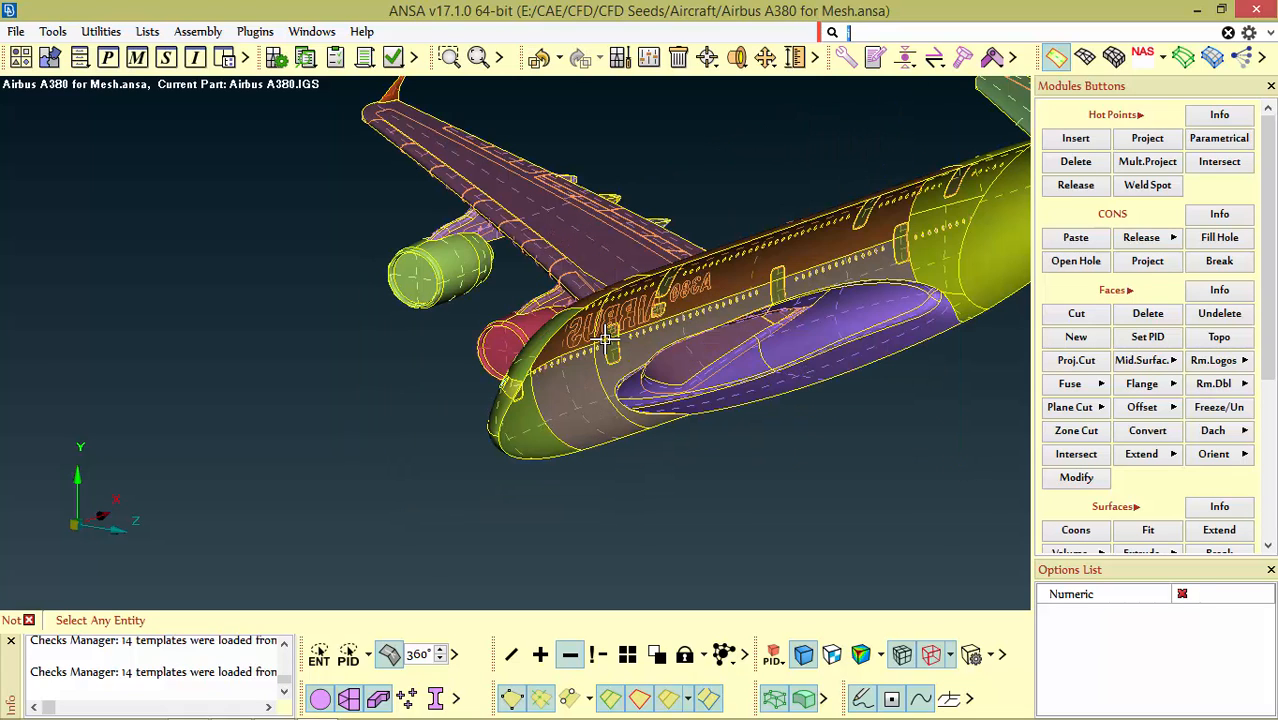
# Step: Lock the visibility of the isolated aircraft and view it from the opposite side
pyautogui.click(686, 656)
pyautogui.scroll(-4, 444, 421)
pyautogui.keyDown('ctrl'); pyautogui.moveTo(444, 421); pyautogui.dragTo(675, 422); pyautogui.keyUp('ctrl')
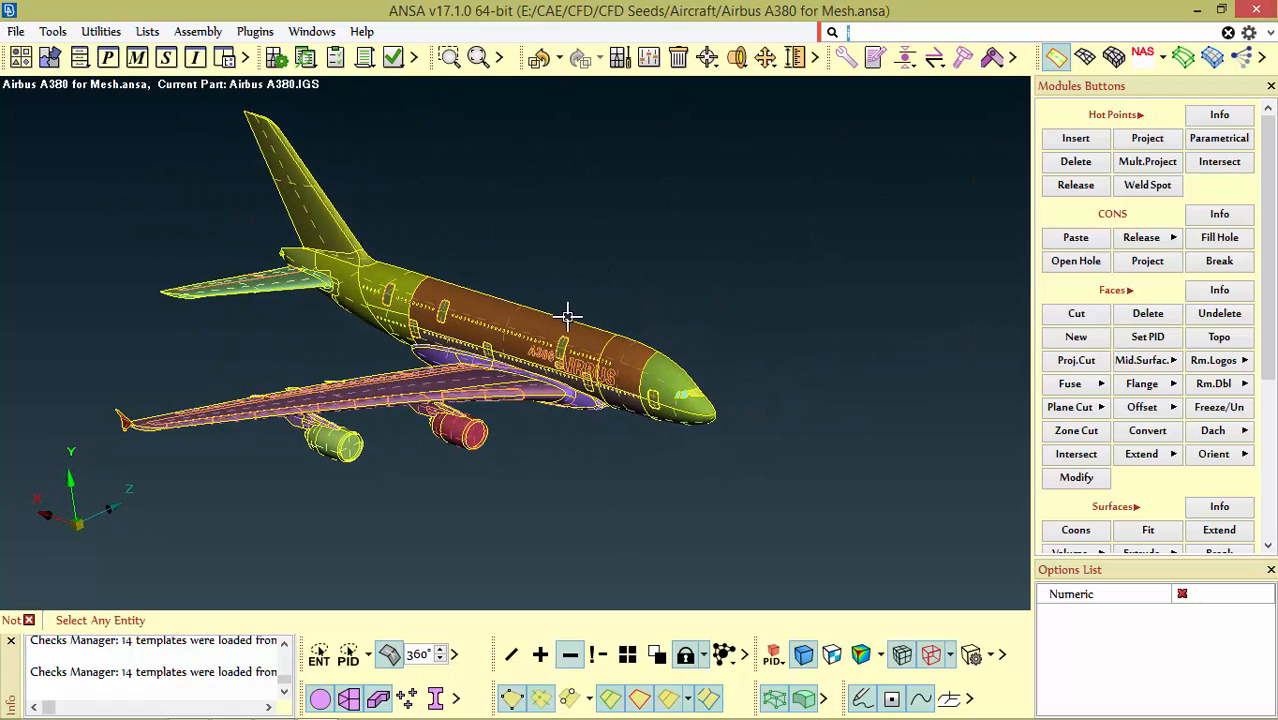
pyautogui.keyDown('ctrl'); pyautogui.moveTo(566, 322); pyautogui.dragTo(600, 410); pyautogui.keyUp('ctrl')
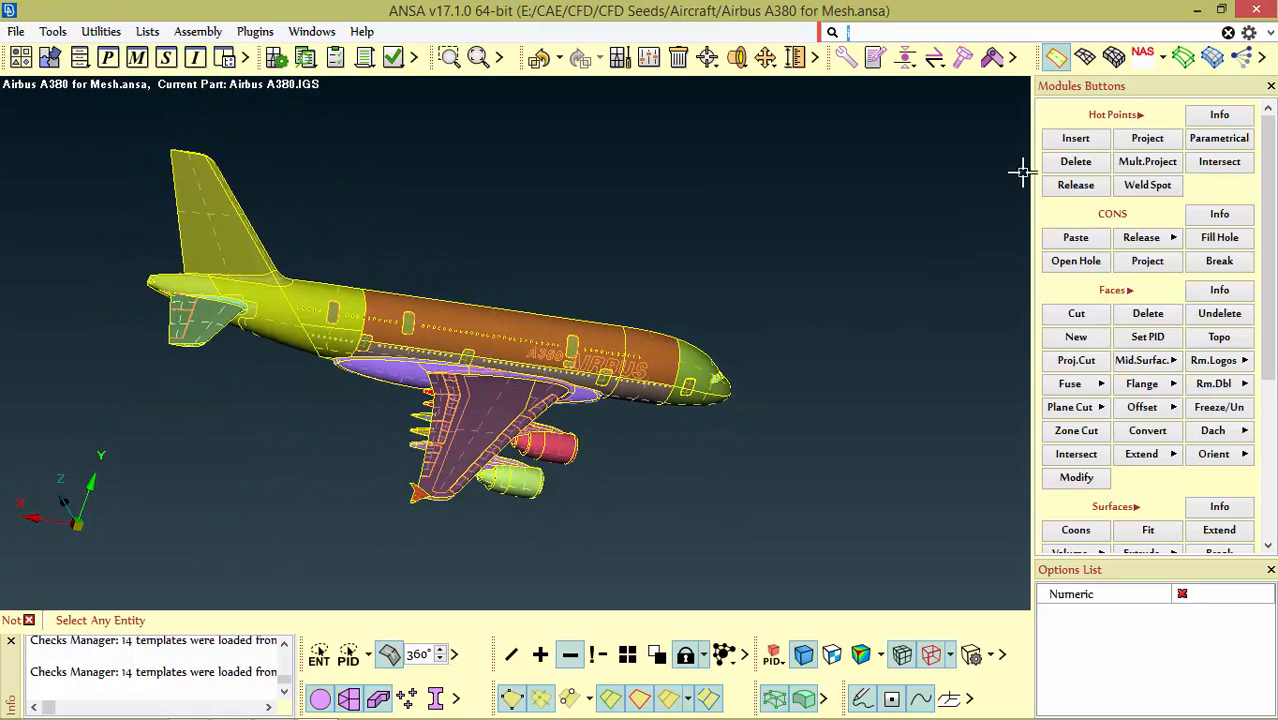
# Step: Switch to the shell mesh module and hide the large flat red domain face behind the aircraft
pyautogui.click(1085, 58)
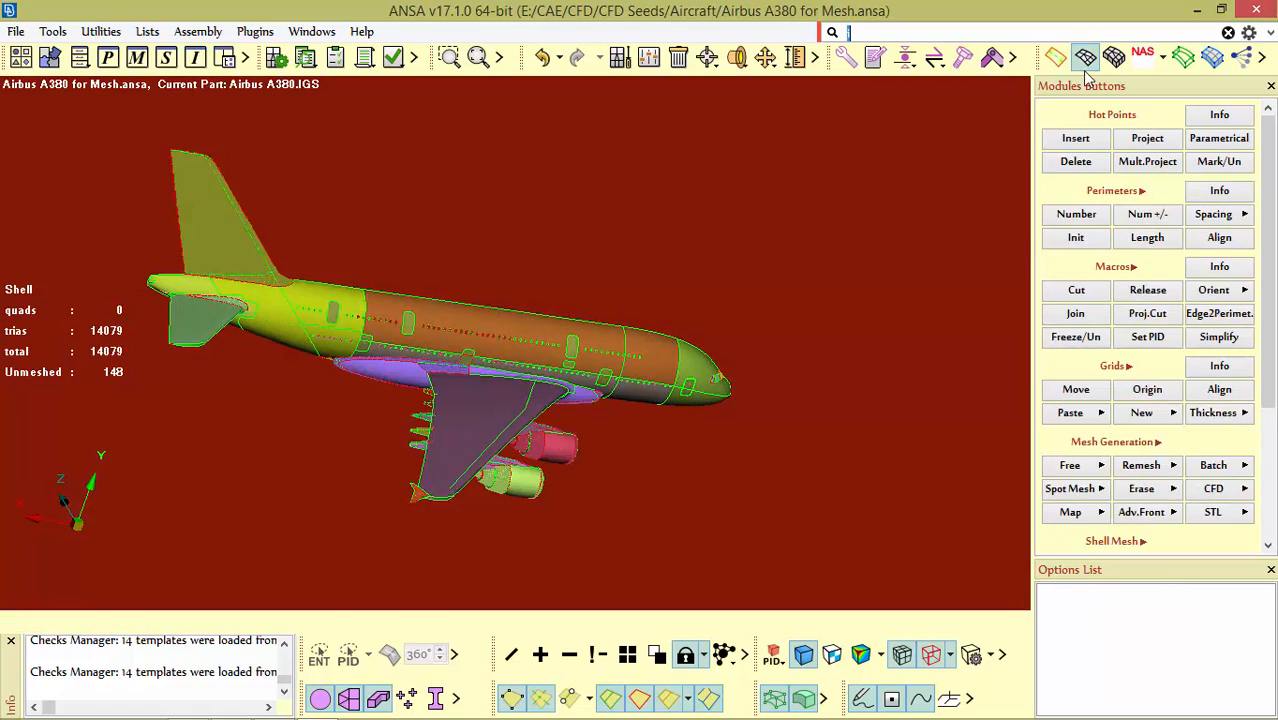
pyautogui.click(1147, 238)
pyautogui.scroll(-5, 695, 258)
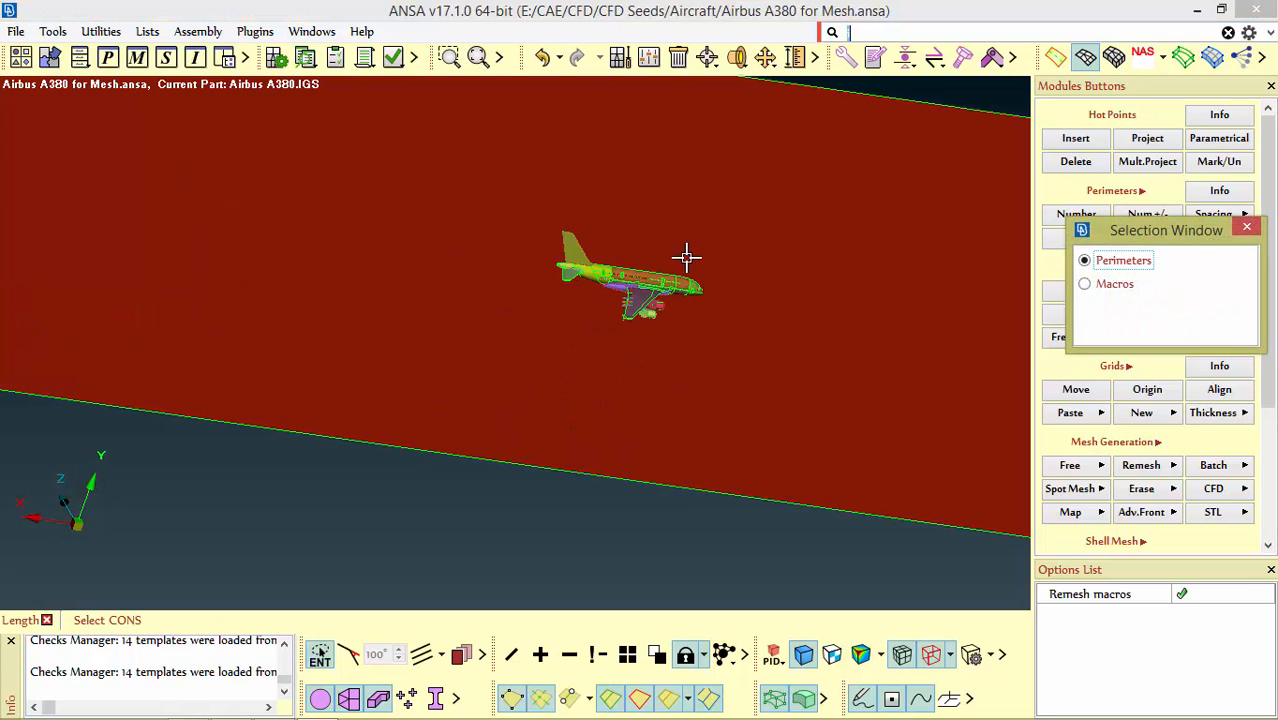
pyautogui.keyDown('ctrl'); pyautogui.moveTo(636, 297); pyautogui.dragTo(765, 300); pyautogui.keyUp('ctrl')
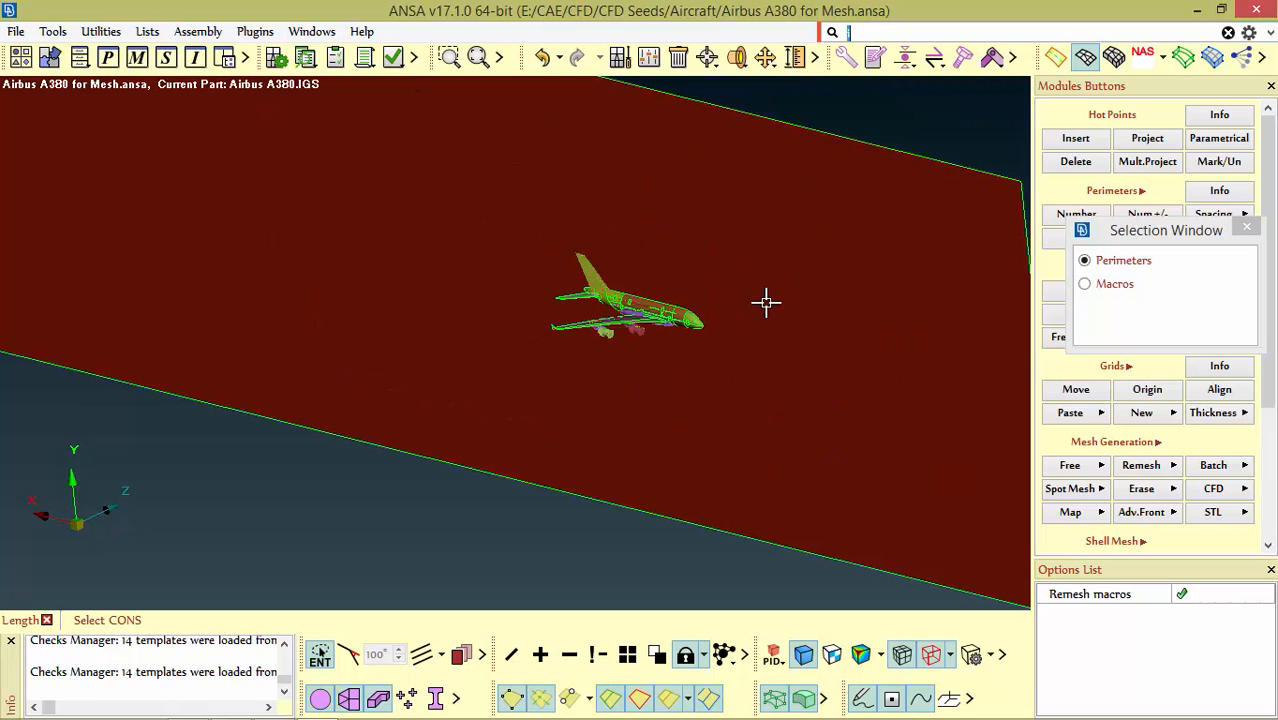
pyautogui.click(569, 655)
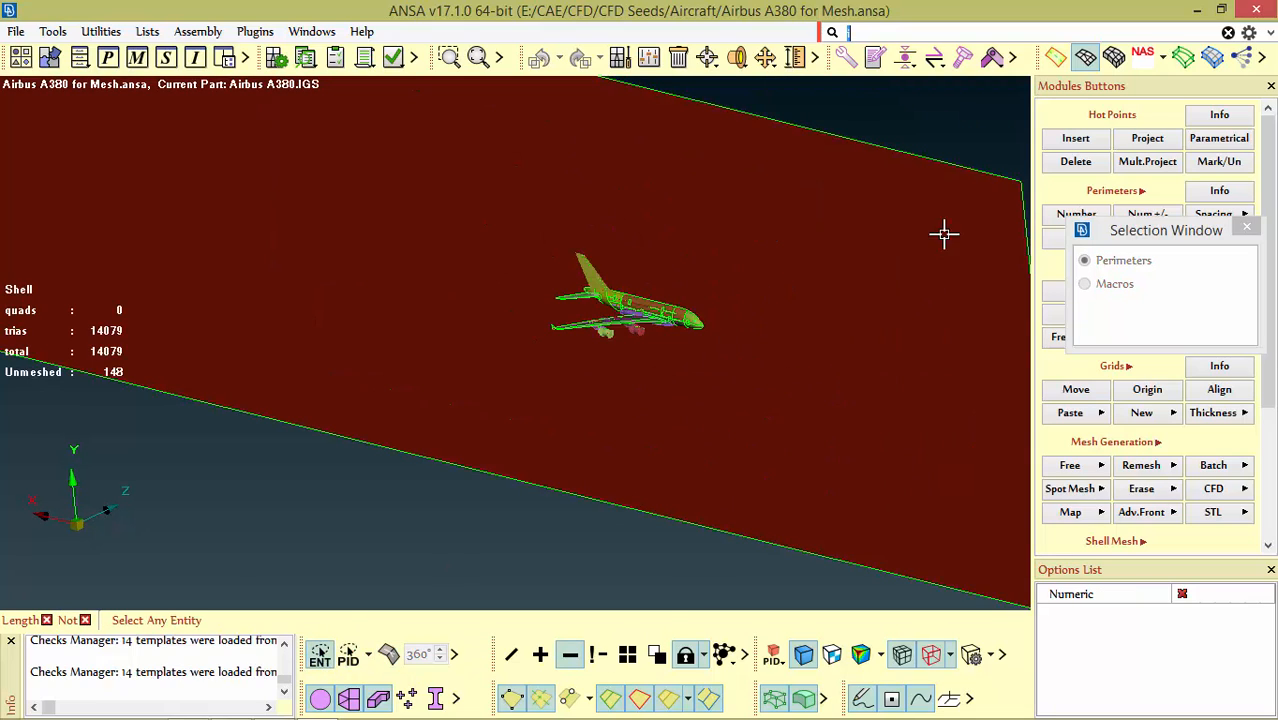
pyautogui.click(1025, 228)
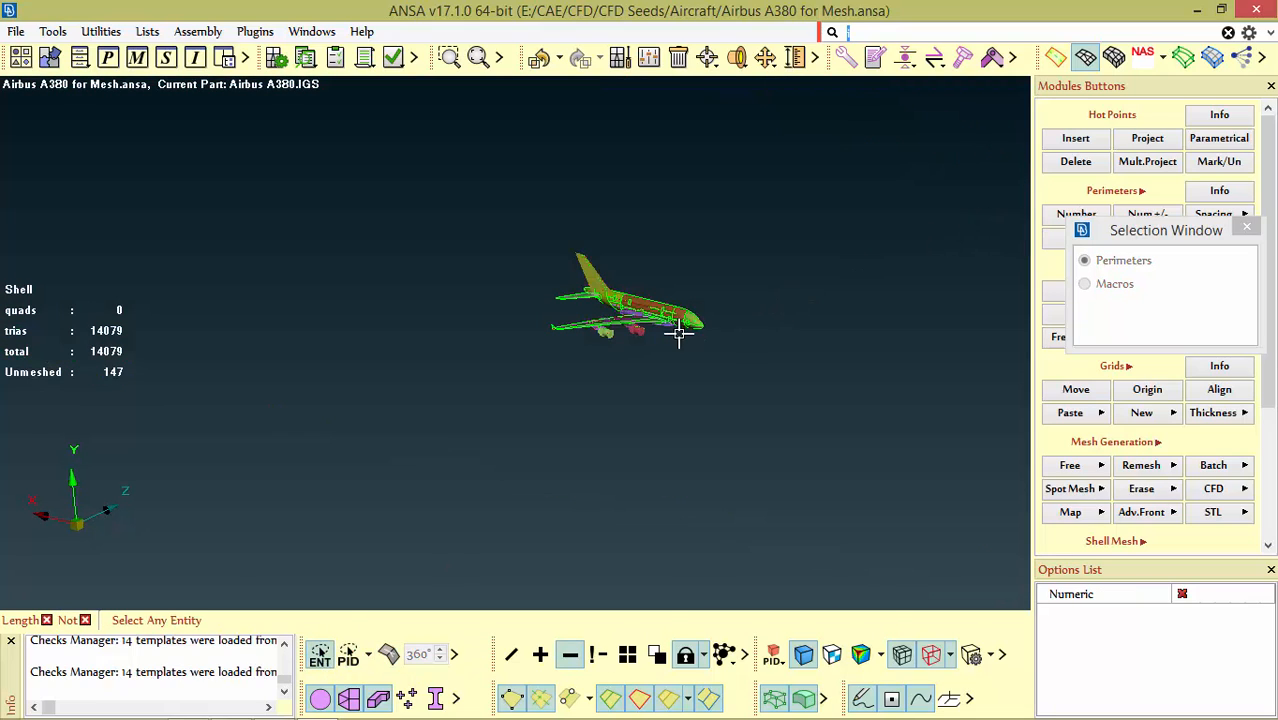
pyautogui.scroll(3, 679, 334)
pyautogui.middleClick(825, 297)
# Step: Apply a perimeter length of 255 to all perimeters of the aircraft
pyautogui.click(1132, 245)
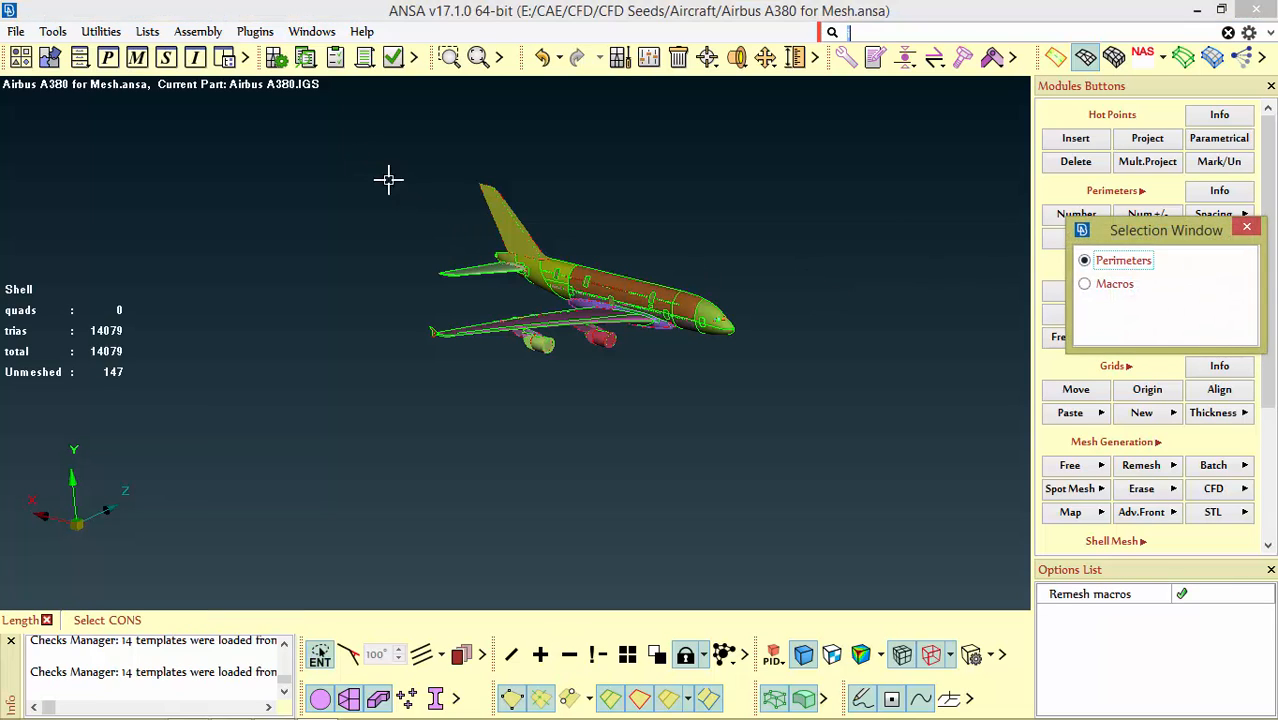
pyautogui.moveTo(389, 180); pyautogui.dragTo(884, 483)
pyautogui.middleClick(859, 429)
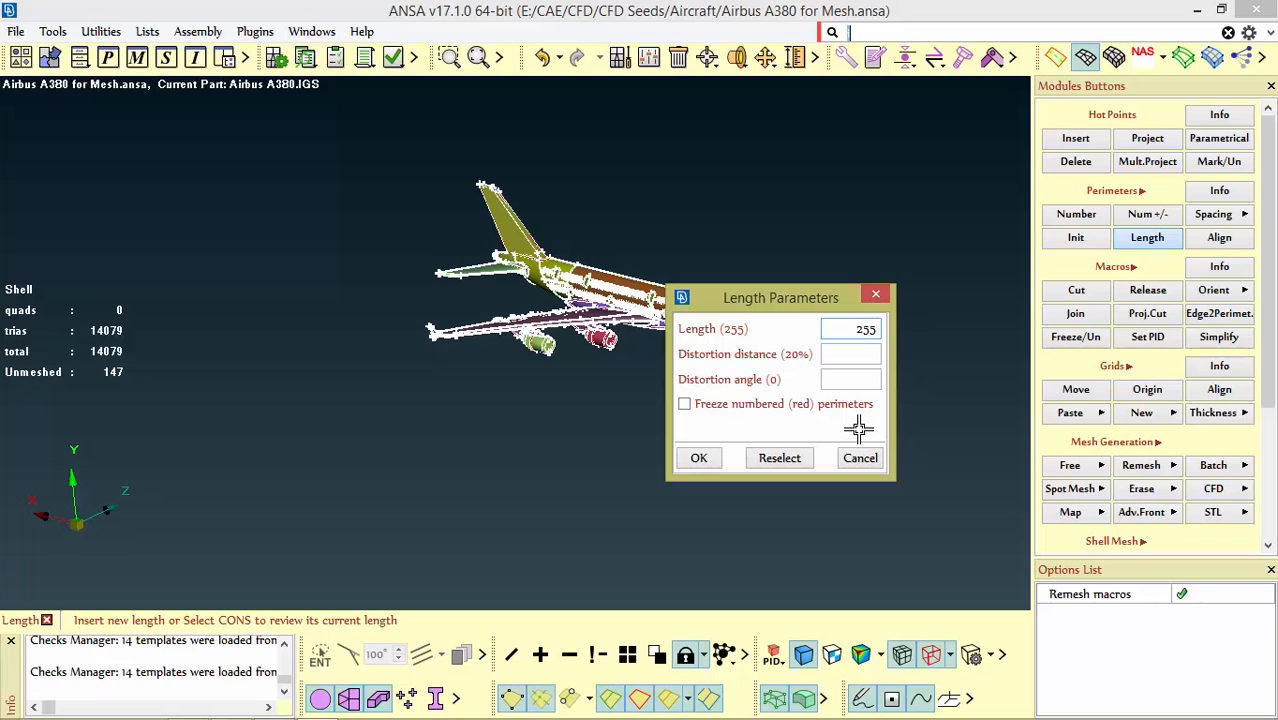
pyautogui.middleClick(859, 429)
# Step: Examine the existing mesh and perimeter nodes around the fuselage windows, doors and wing root
pyautogui.scroll(6, 648, 293)
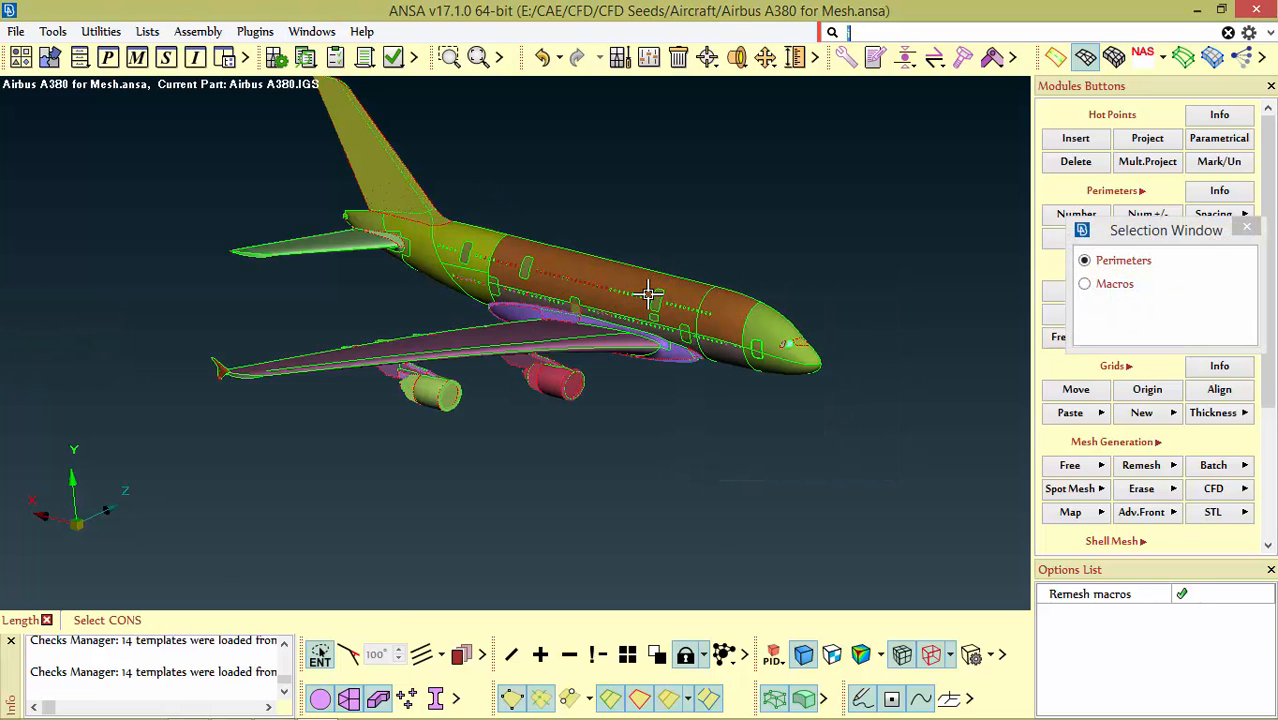
pyautogui.scroll(-5, 656, 338)
pyautogui.keyDown('ctrl'); pyautogui.moveTo(675, 349); pyautogui.dragTo(715, 372); pyautogui.keyUp('ctrl')
pyautogui.scroll(5, 700, 355)
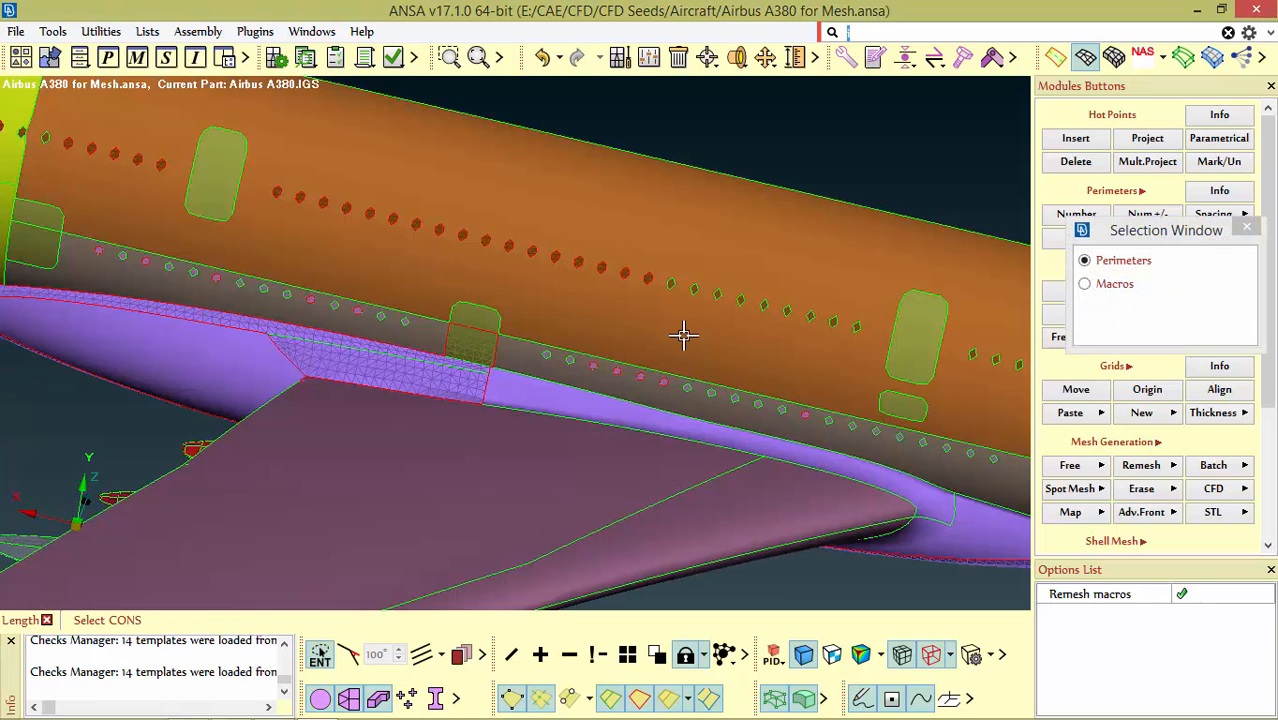
pyautogui.moveTo(576, 357)
pyautogui.keyDown('ctrl'); pyautogui.mouseDown()
pyautogui.moveTo(662, 285)
pyautogui.moveTo(708, 297)
pyautogui.moveTo(705, 331)
pyautogui.moveTo(571, 405)
pyautogui.moveTo(642, 265)
pyautogui.moveTo(614, 349)
pyautogui.mouseUp(); pyautogui.keyUp('ctrl')
pyautogui.scroll(5, 582, 386)
pyautogui.scroll(-5, 688, 351)
pyautogui.scroll(-5, 688, 351)
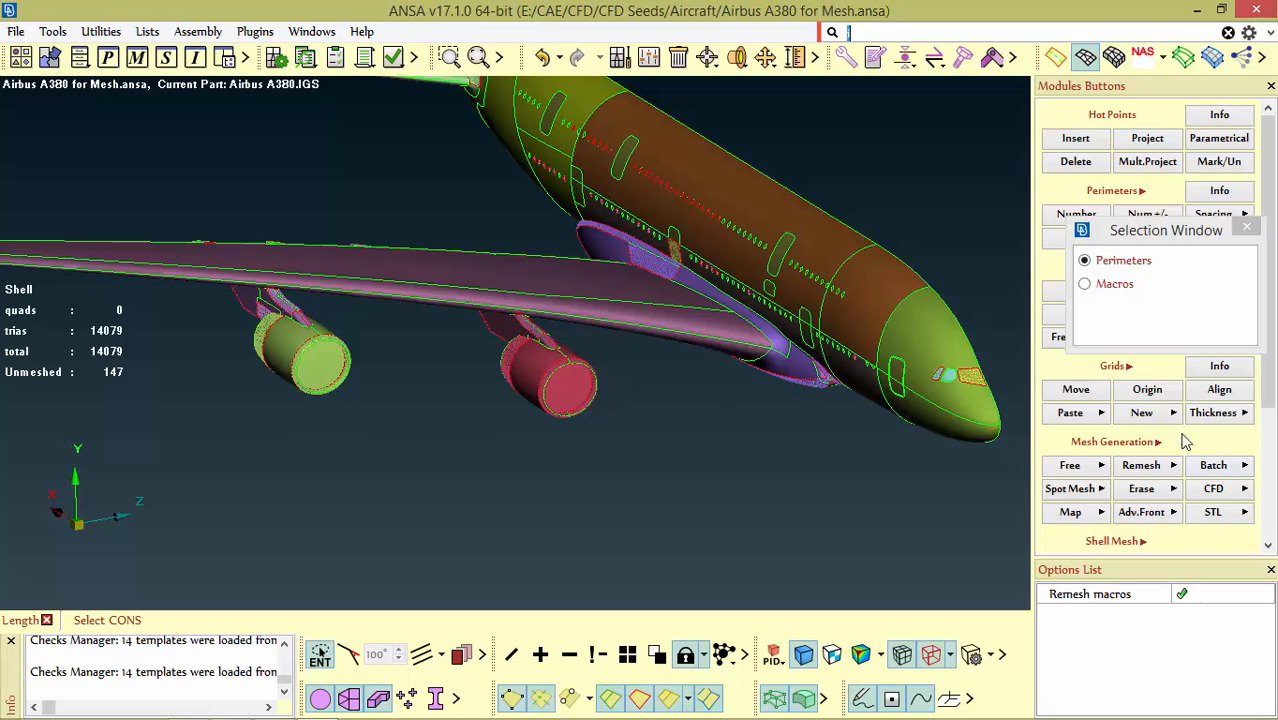
# Step: Erase the existing shell mesh from the visible aircraft surfaces and check the tail region
pyautogui.click(1130, 488)
pyautogui.click(1133, 533)
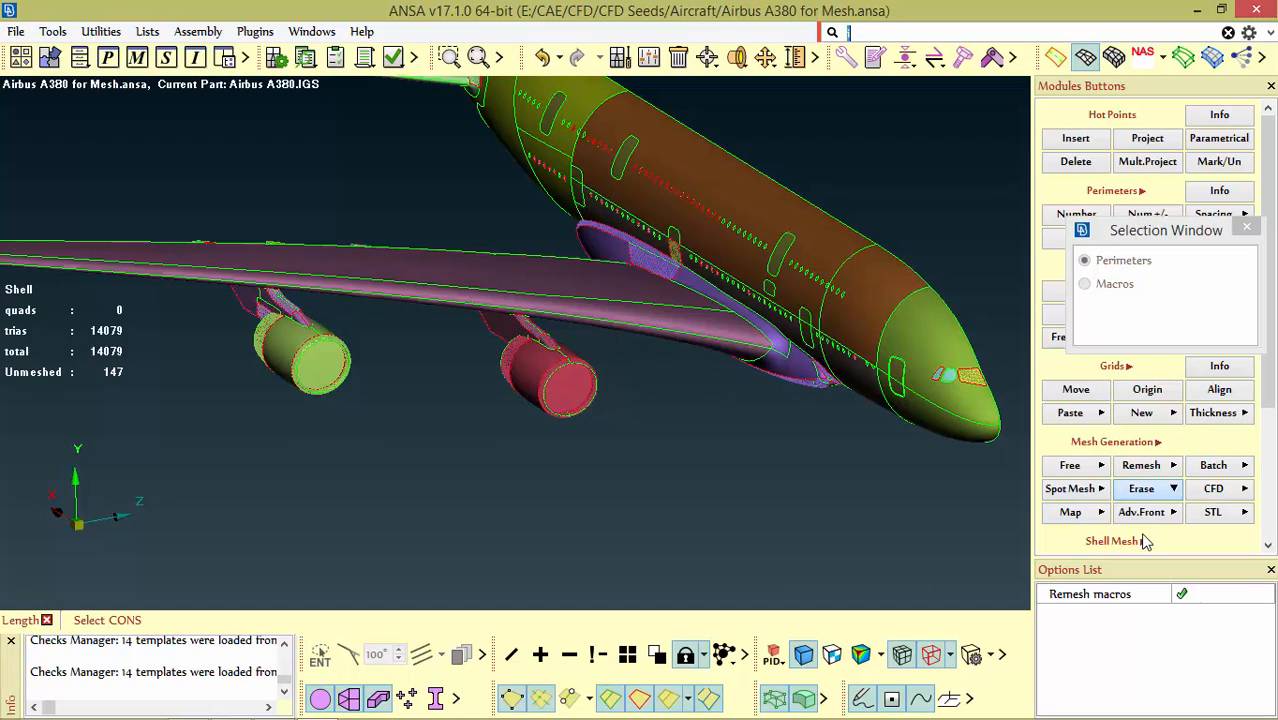
pyautogui.scroll(5, 738, 318)
pyautogui.scroll(-5, 738, 318)
pyautogui.keyDown('ctrl'); pyautogui.moveTo(807, 365); pyautogui.dragTo(745, 340); pyautogui.keyUp('ctrl')
pyautogui.scroll(-4, 745, 340)
pyautogui.scroll(5, 640, 288)
pyautogui.keyDown('ctrl'); pyautogui.moveTo(678, 297); pyautogui.dragTo(659, 388); pyautogui.keyUp('ctrl')
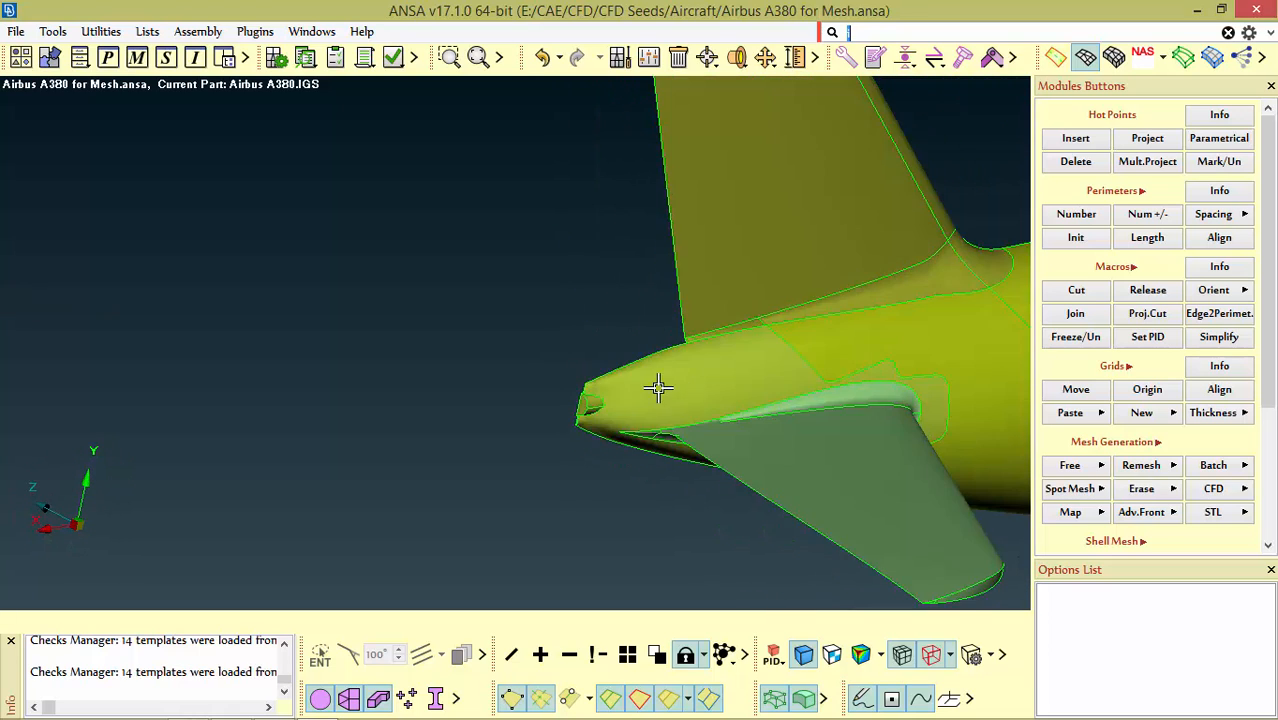
pyautogui.scroll(-5, 833, 374)
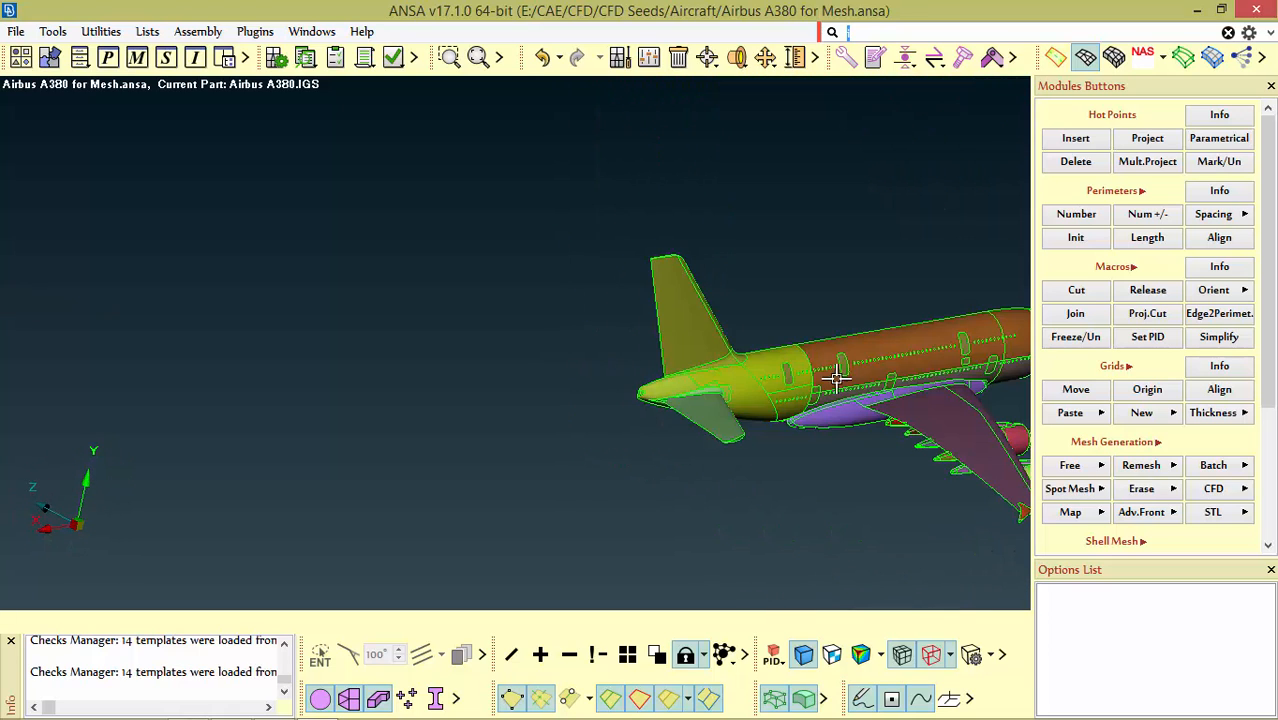
# Step: Initialize the node number and spacing on all of the aircraft's perimeters
pyautogui.click(1076, 237)
pyautogui.scroll(-5, 506, 333)
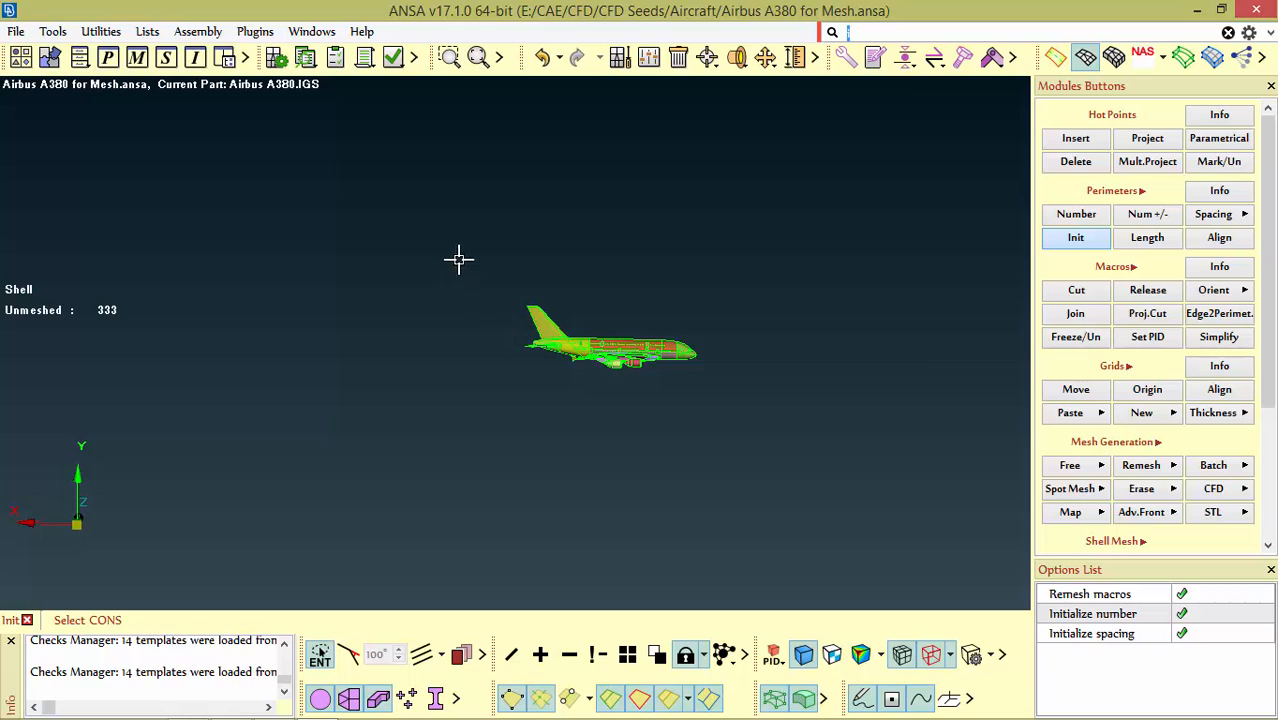
pyautogui.moveTo(458, 260); pyautogui.dragTo(836, 466)
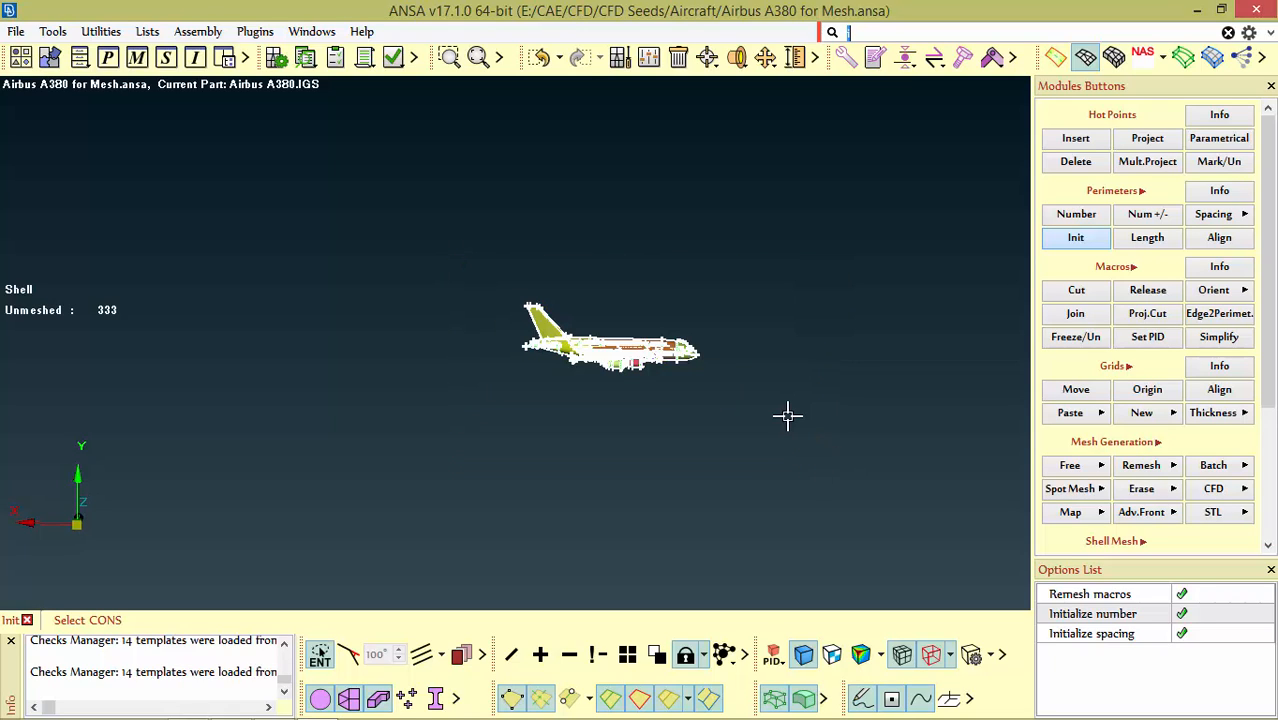
pyautogui.middleClick(788, 416)
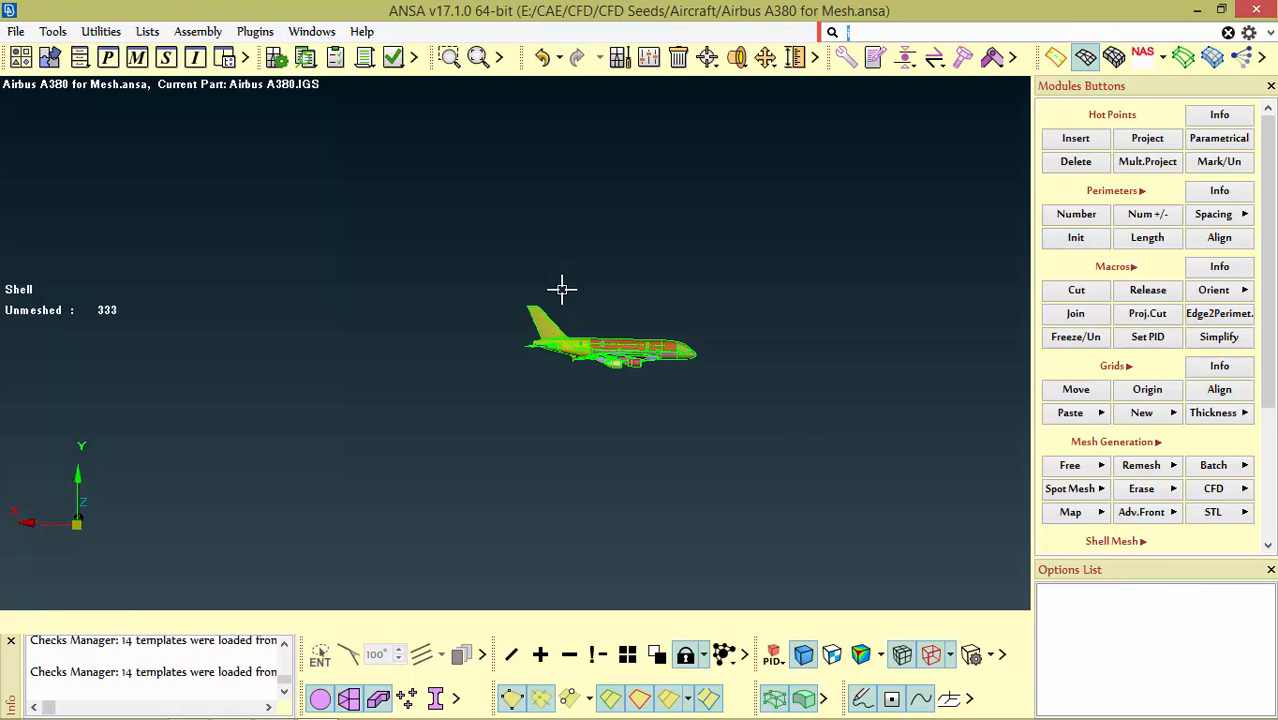
# Step: Examine the unmeshed surfaces and perimeters of the wing, engines, wing root, windows and nose section
pyautogui.scroll(8, 554, 306)
pyautogui.moveTo(702, 518)
pyautogui.keyDown('ctrl'); pyautogui.mouseDown()
pyautogui.moveTo(649, 564)
pyautogui.moveTo(619, 405)
pyautogui.mouseUp(); pyautogui.keyUp('ctrl')
pyautogui.scroll(-6, 619, 405)
pyautogui.moveTo(714, 452)
pyautogui.keyDown('ctrl'); pyautogui.mouseDown()
pyautogui.moveTo(736, 414)
pyautogui.moveTo(716, 456)
pyautogui.mouseUp(); pyautogui.keyUp('ctrl')
pyautogui.scroll(5, 716, 456)
pyautogui.keyDown('ctrl'); pyautogui.moveTo(796, 447); pyautogui.dragTo(519, 397); pyautogui.keyUp('ctrl')
pyautogui.scroll(3, 360, 523)
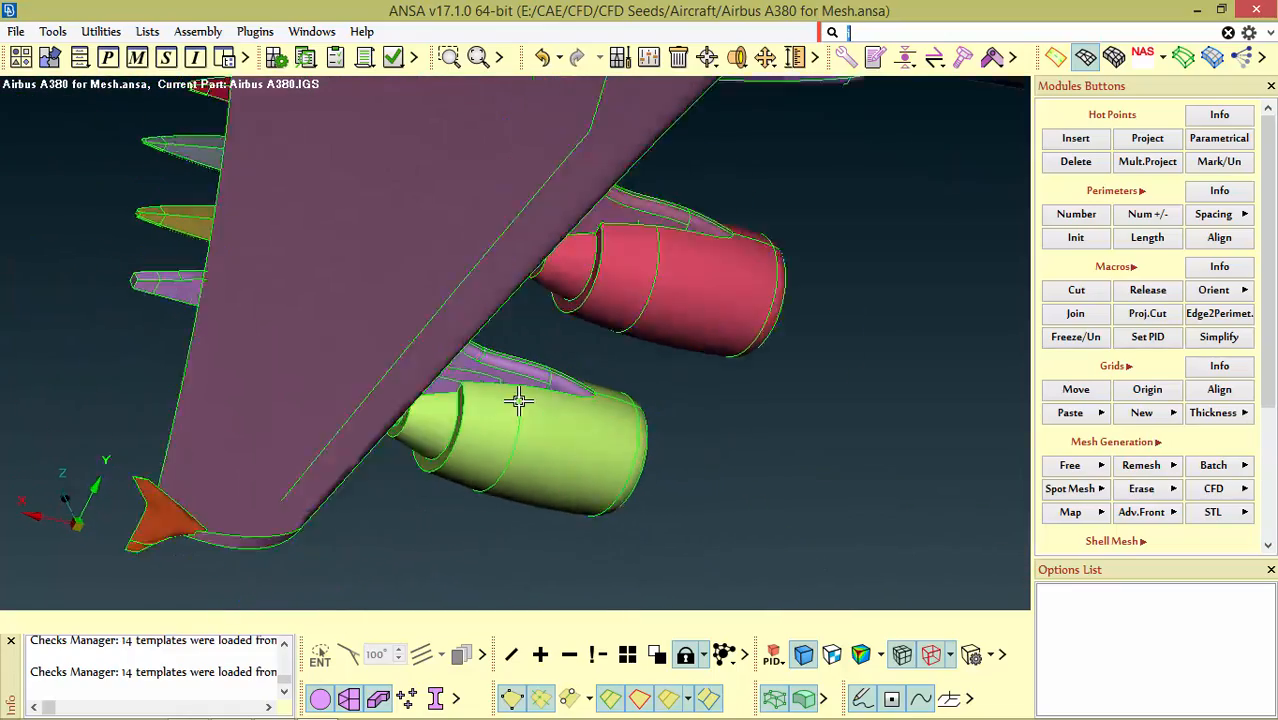
pyautogui.scroll(-6, 519, 397)
pyautogui.scroll(4, 850, 322)
pyautogui.keyDown('ctrl'); pyautogui.moveTo(850, 322); pyautogui.dragTo(737, 345); pyautogui.keyUp('ctrl')
pyautogui.scroll(-2, 737, 345)
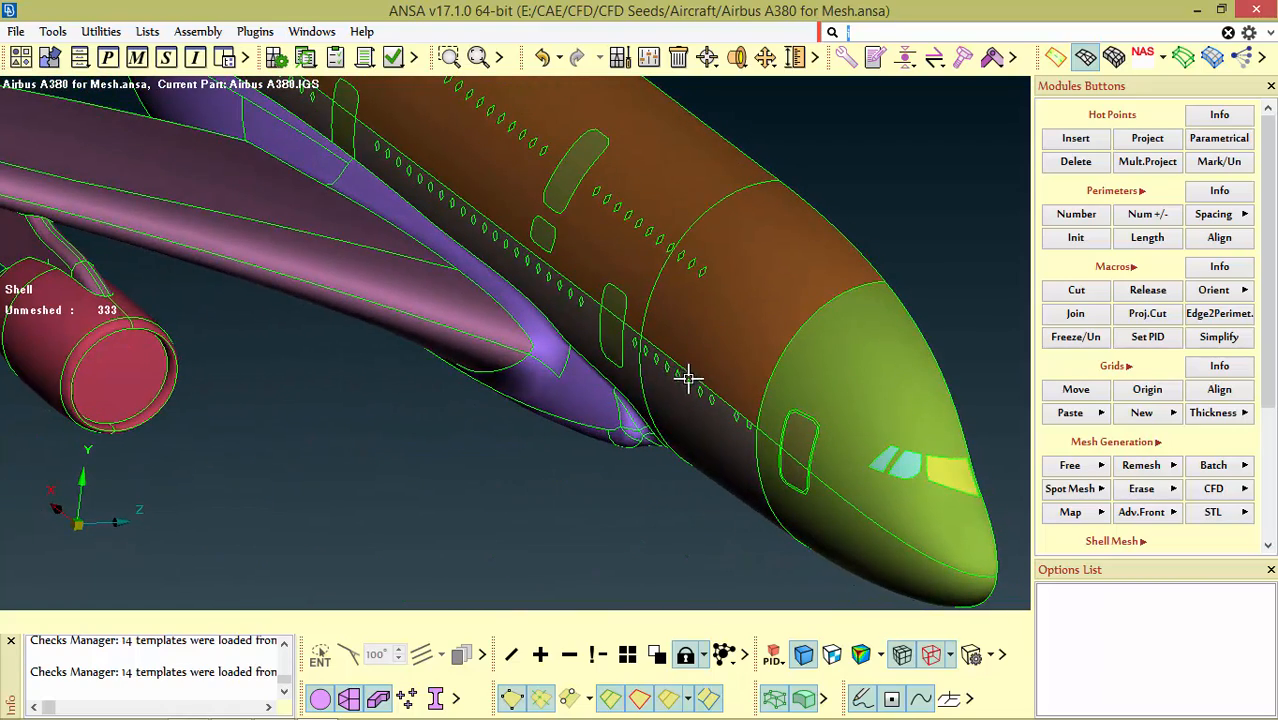
pyautogui.scroll(-2, 688, 434)
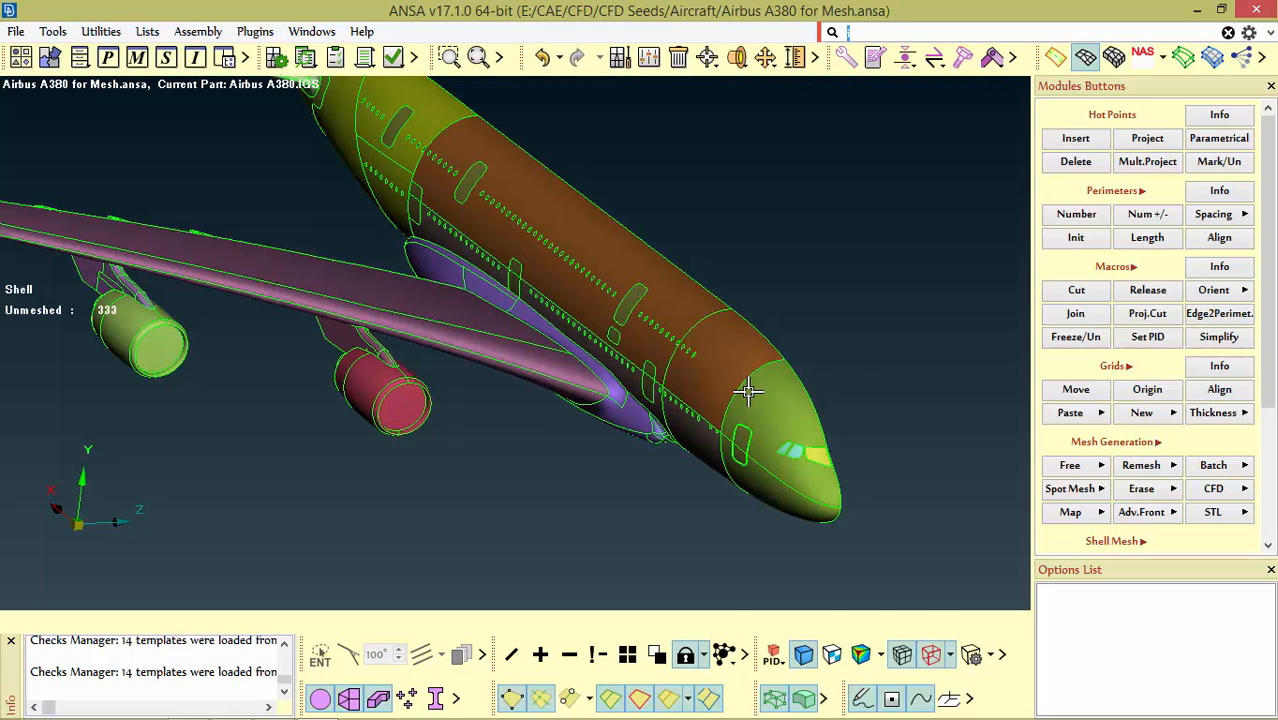
pyautogui.scroll(2, 748, 393)
pyautogui.scroll(3, 699, 385)
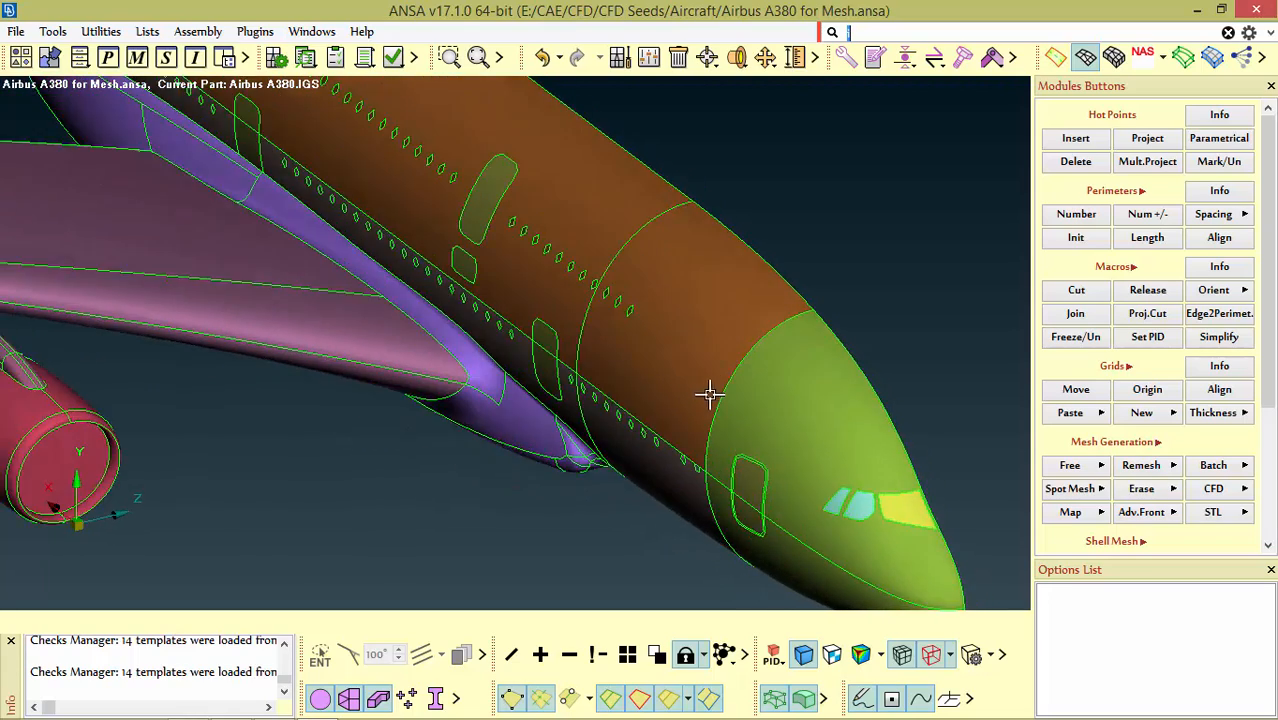
pyautogui.keyDown('ctrl'); pyautogui.moveTo(710, 395); pyautogui.dragTo(718, 396); pyautogui.keyUp('ctrl')
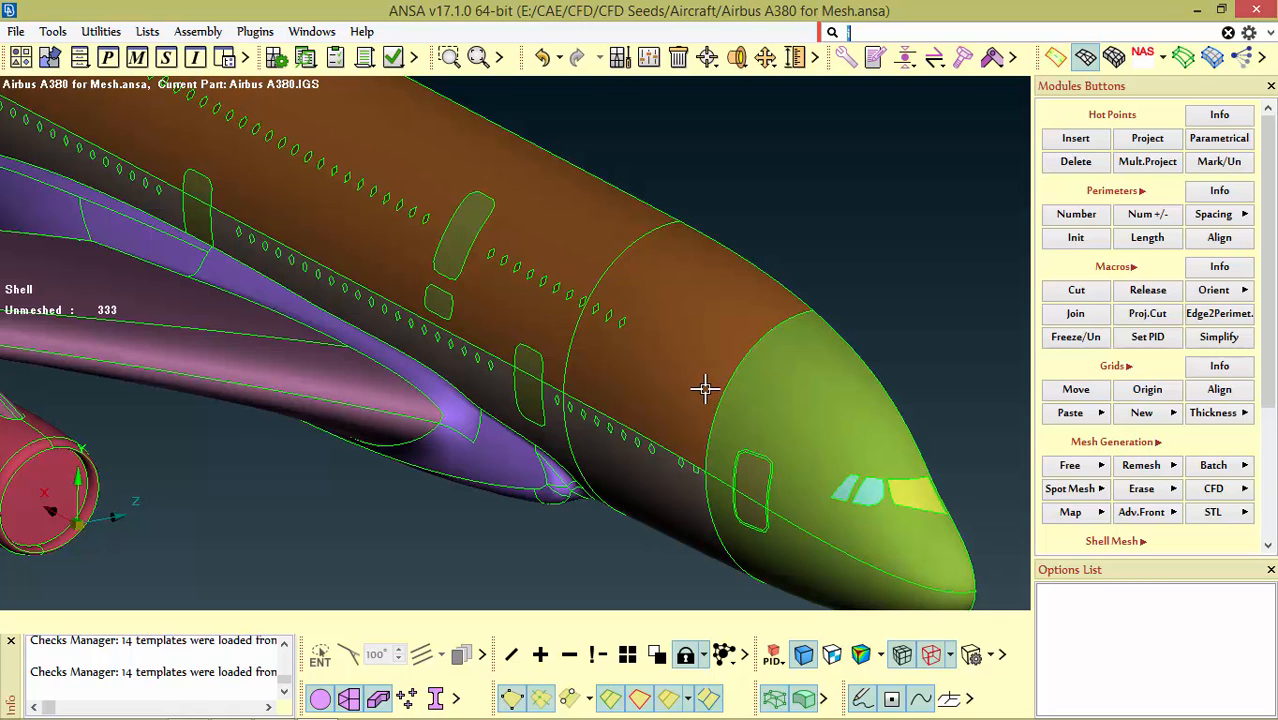
pyautogui.scroll(-3, 705, 389)
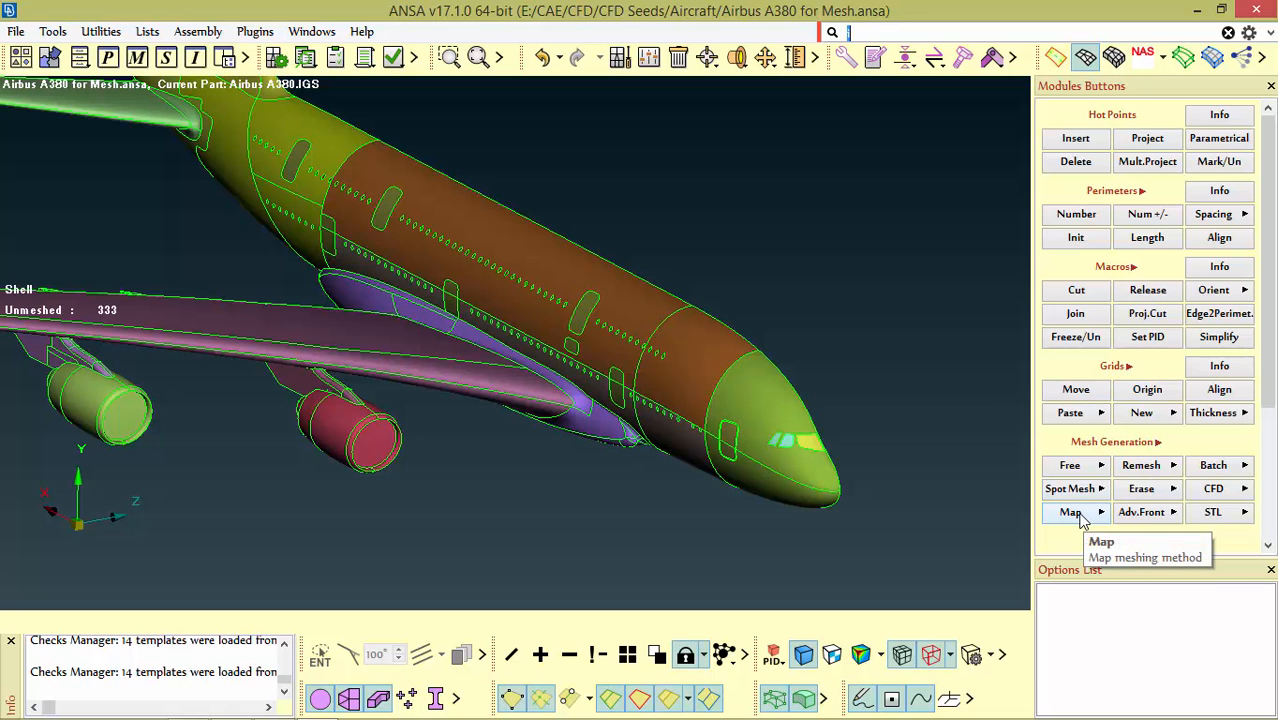
pyautogui.scroll(3, 720, 366)
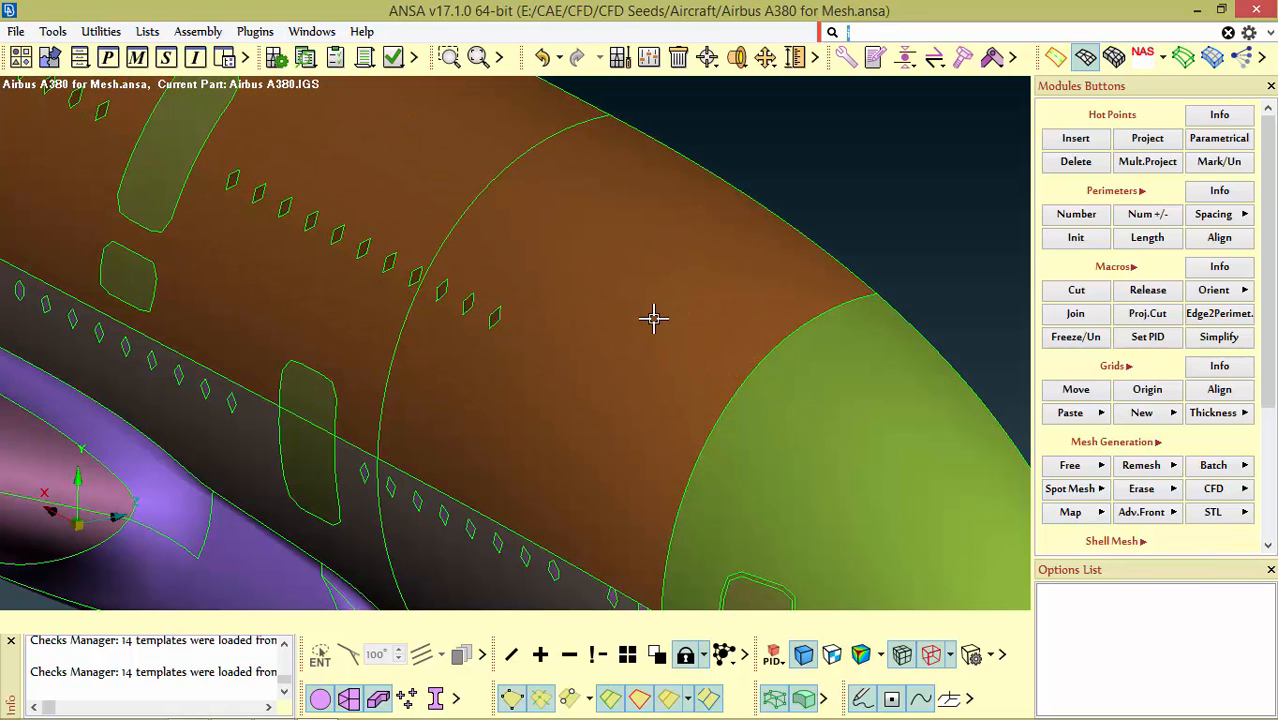
# Step: Try to map-mesh the whole upper fuselage face directly behind the nose section with trias
pyautogui.scroll(2, 670, 340)
pyautogui.keyDown('ctrl'); pyautogui.moveTo(705, 417); pyautogui.dragTo(711, 379); pyautogui.keyUp('ctrl')
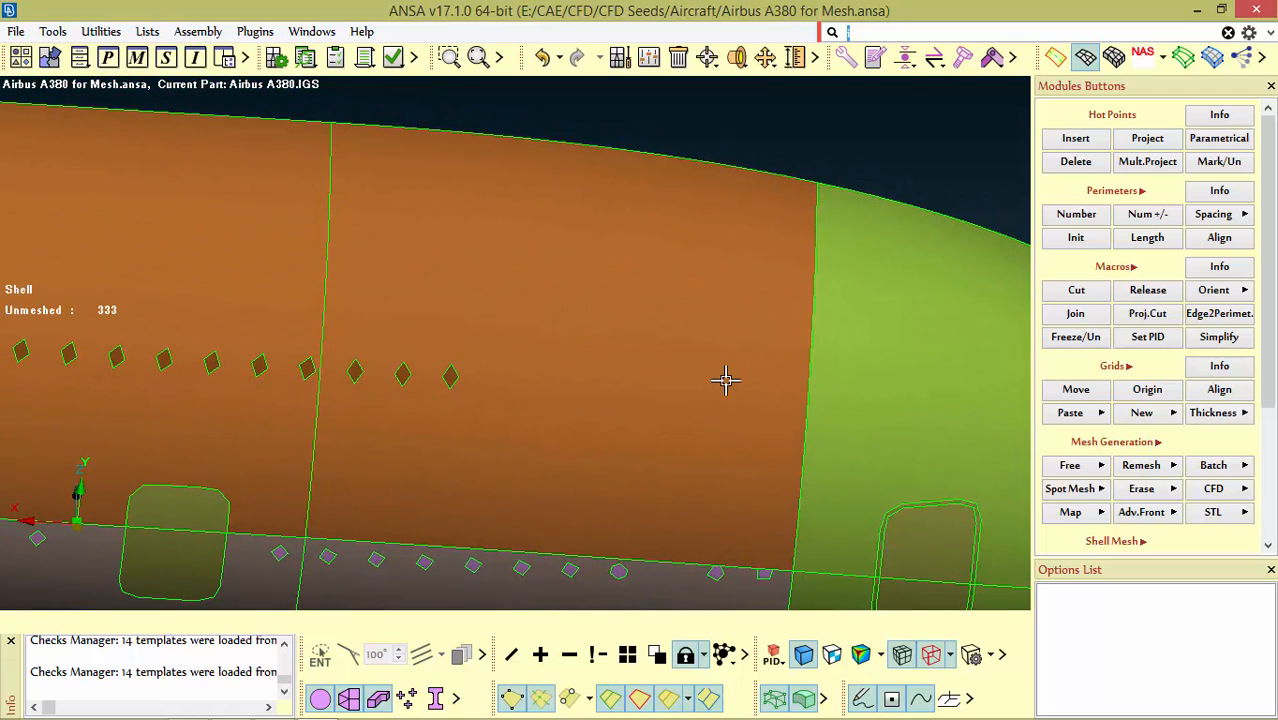
pyautogui.click(568, 704)
pyautogui.keyDown('ctrl'); pyautogui.moveTo(619, 477); pyautogui.dragTo(571, 417); pyautogui.keyUp('ctrl')
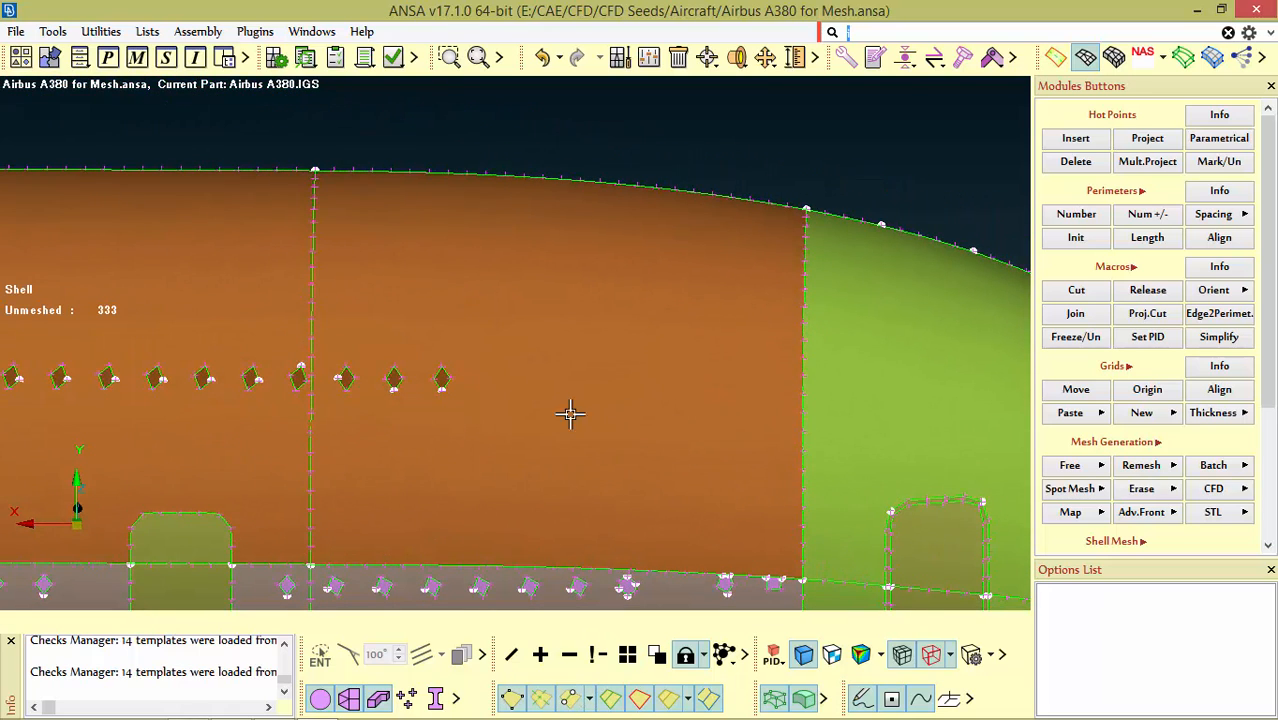
pyautogui.click(1071, 513)
pyautogui.click(1083, 540)
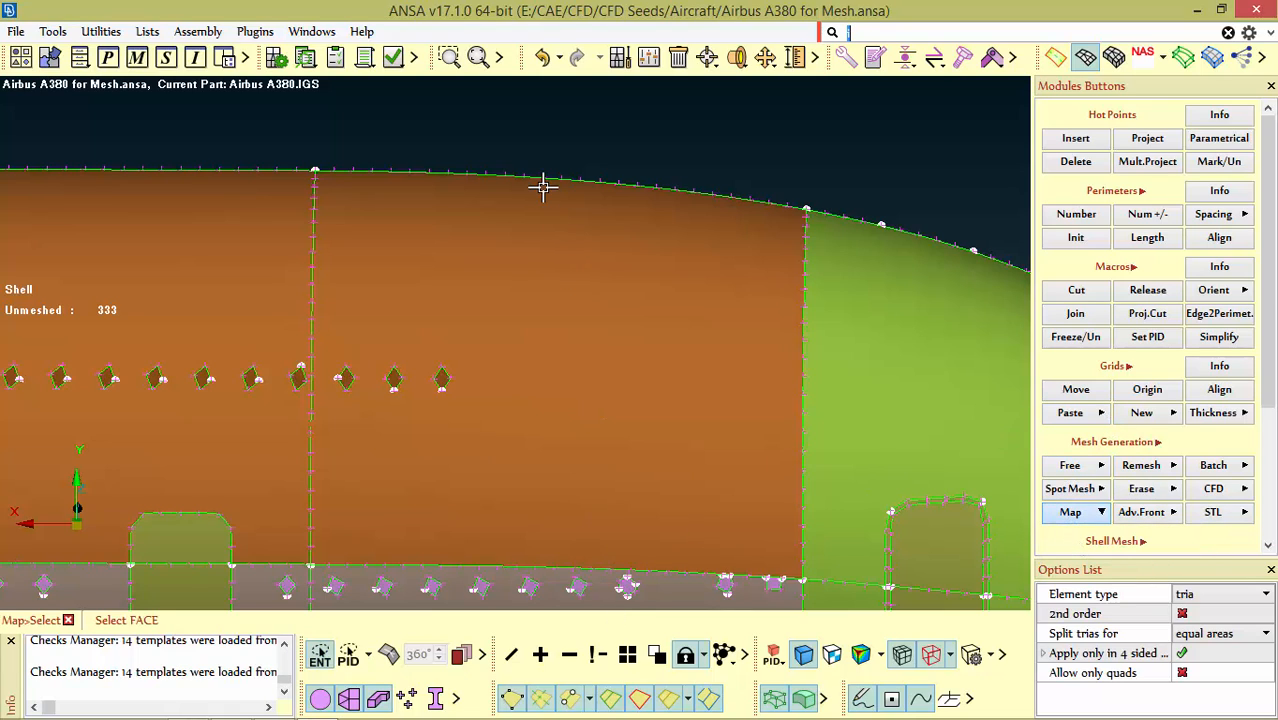
pyautogui.click(573, 205)
pyautogui.middleClick(610, 240)
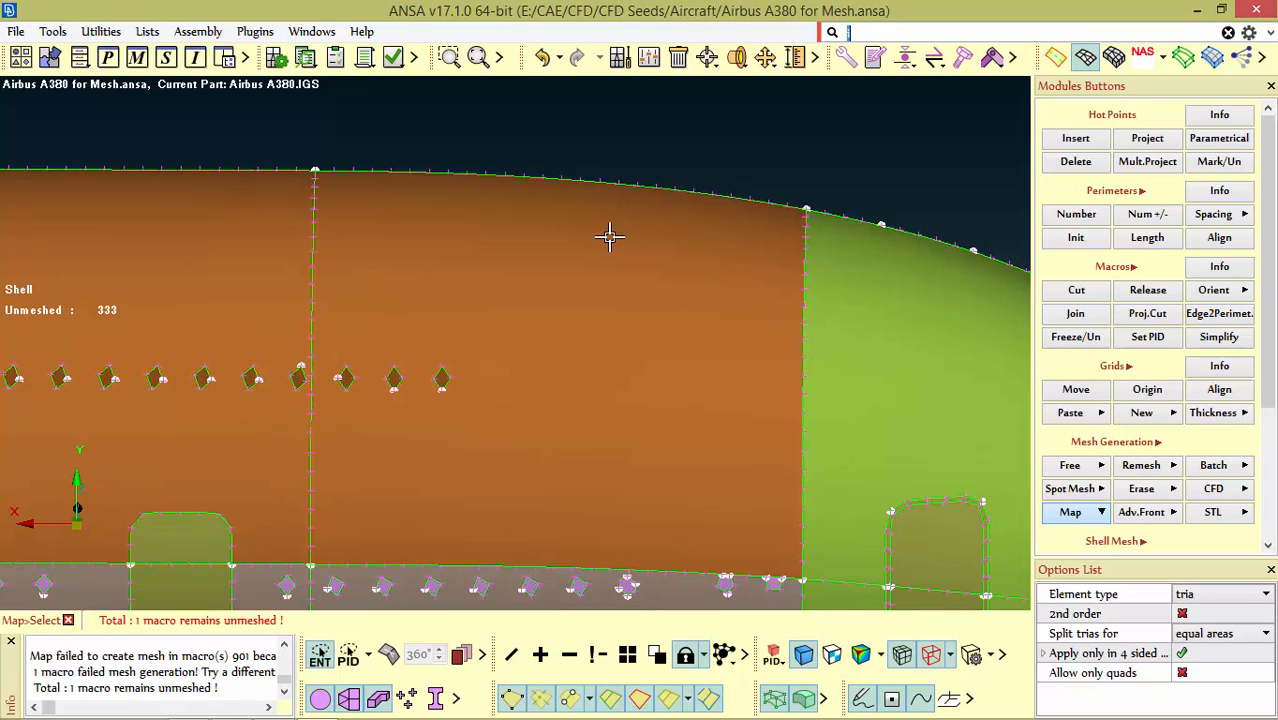
# Step: Plane-cut the upper fuselage face between its last window and the nose, and map-mesh the resulting forward strip with trias
pyautogui.click(1076, 290)
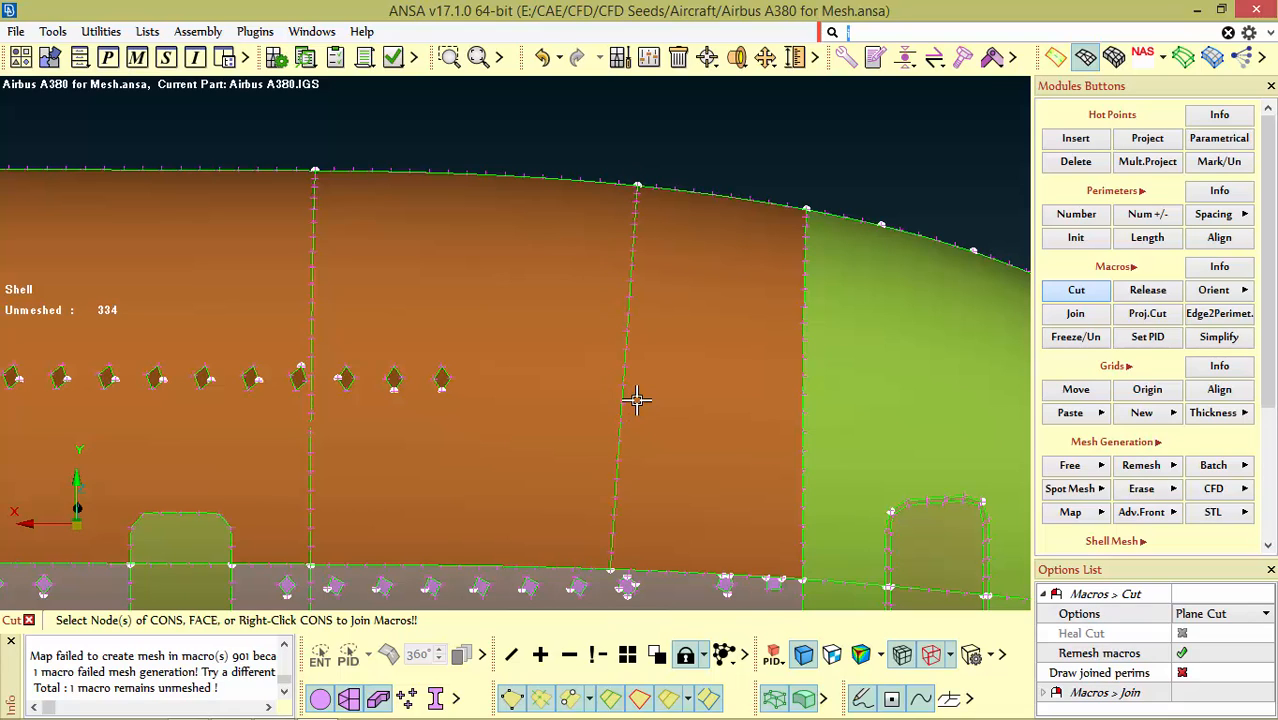
pyautogui.click(1099, 512)
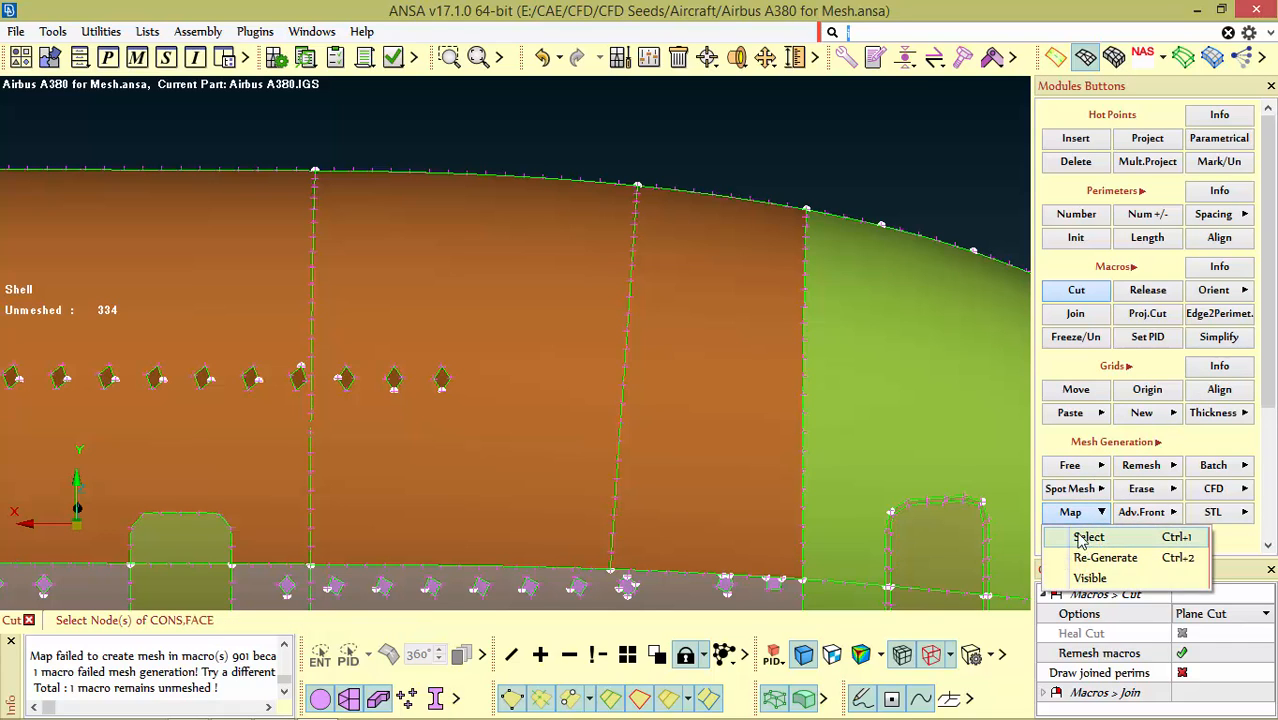
pyautogui.click(1082, 533)
pyautogui.click(721, 299)
pyautogui.middleClick(721, 299)
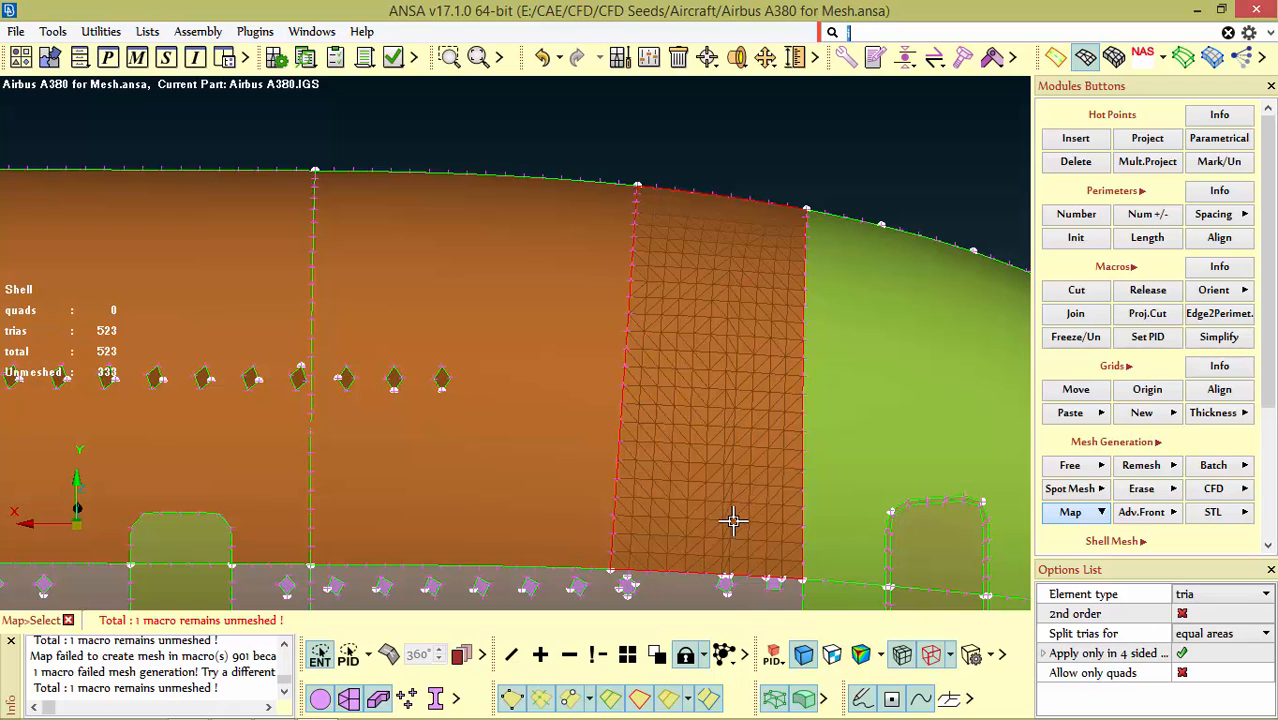
# Step: Examine the mapped strip behind the nose and the unmeshed fuselage faces around it
pyautogui.scroll(5, 745, 330)
pyautogui.scroll(-5, 773, 262)
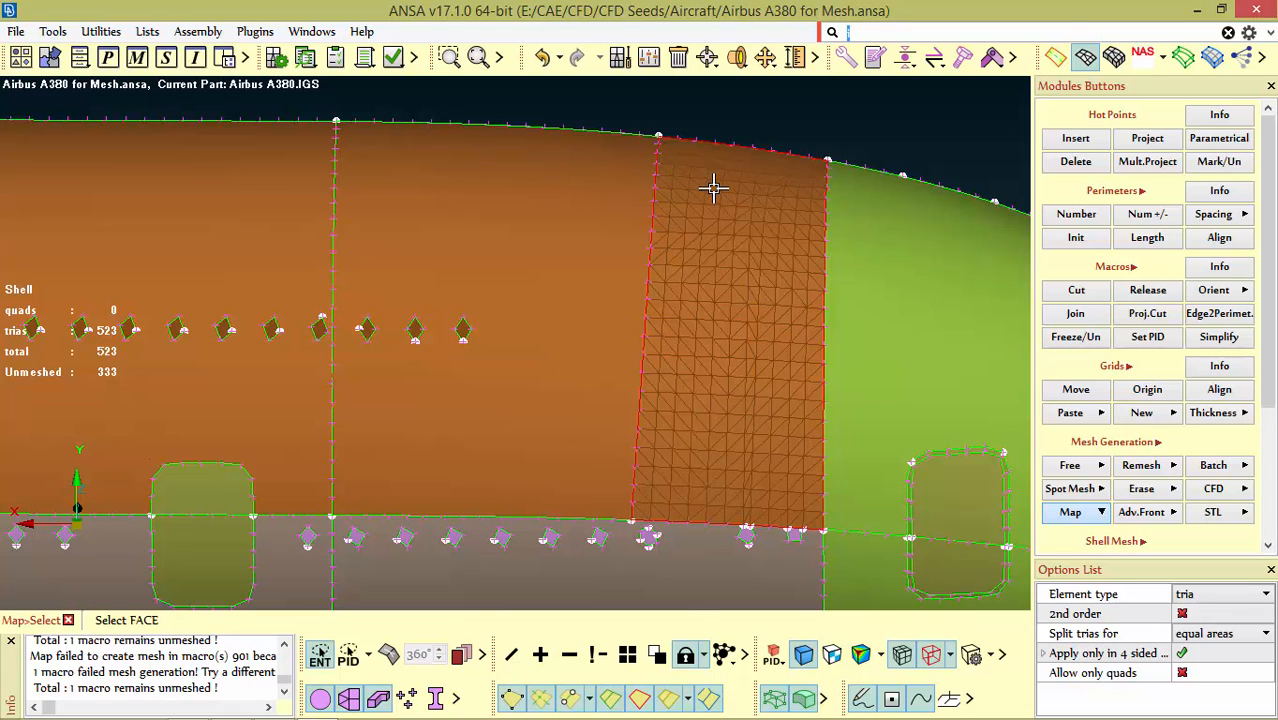
pyautogui.scroll(-5, 673, 345)
pyautogui.scroll(2, 668, 410)
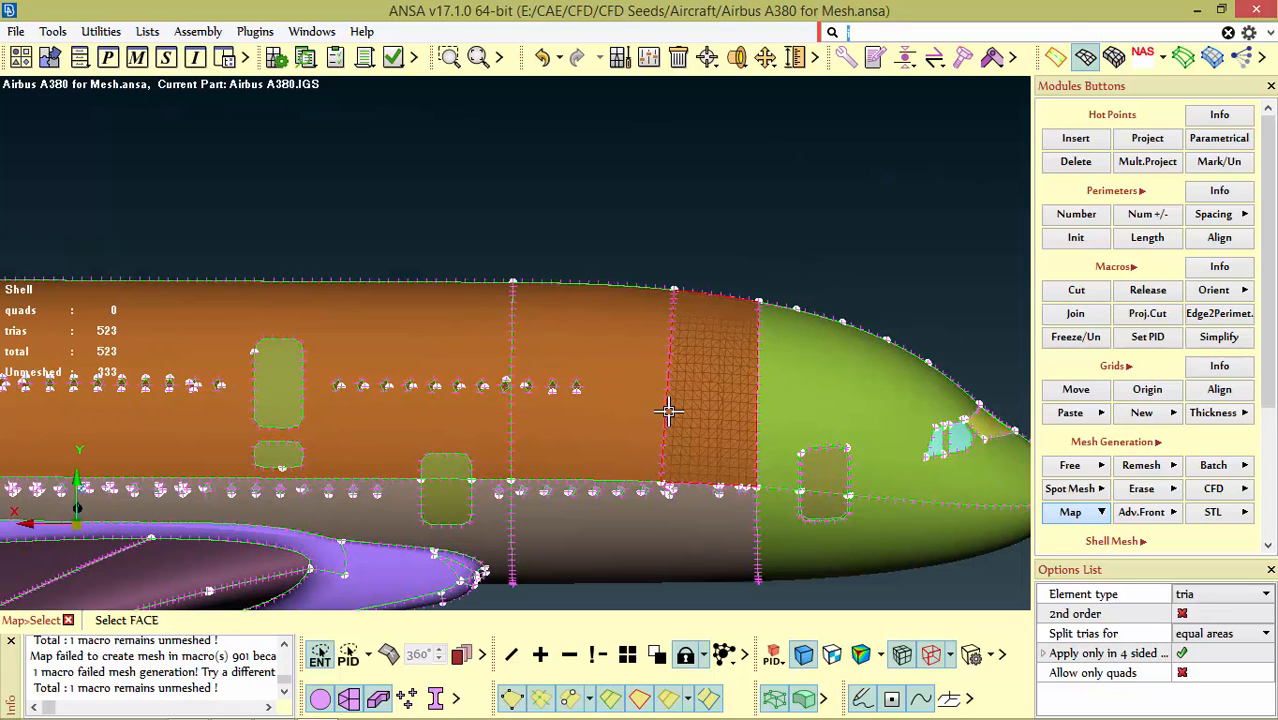
pyautogui.scroll(2, 670, 405)
pyautogui.scroll(-5, 676, 397)
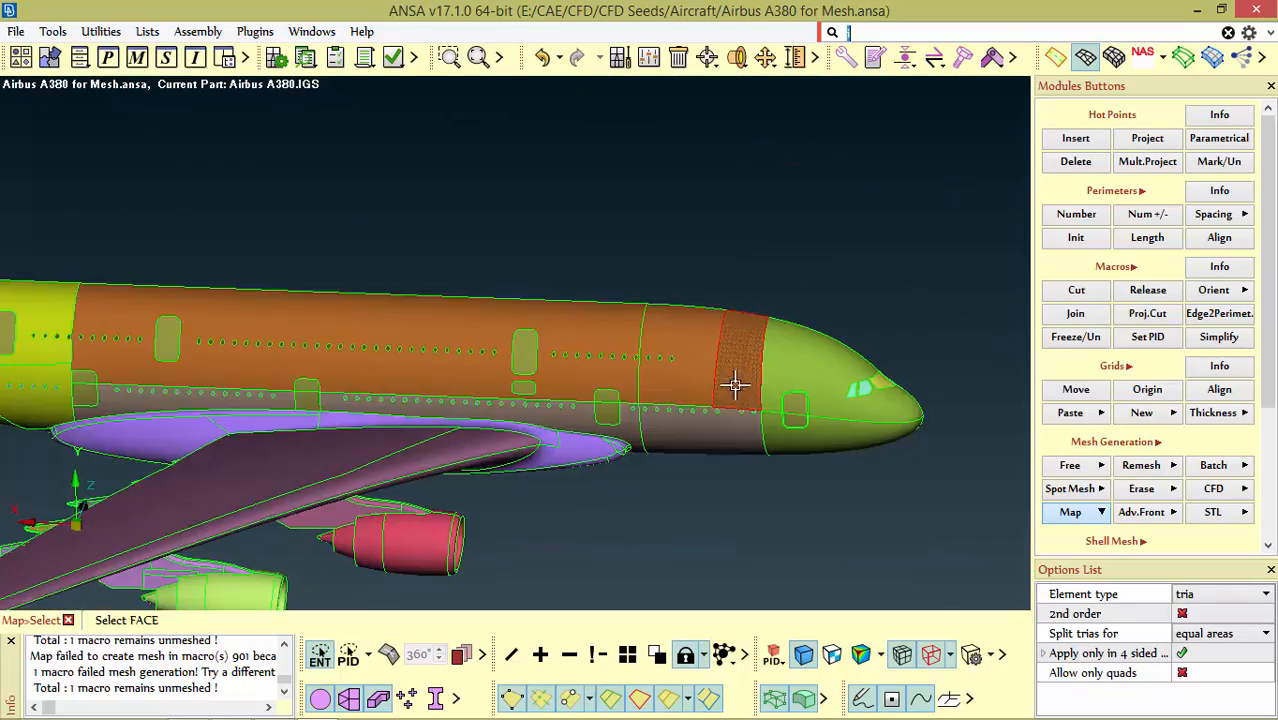
pyautogui.moveTo(787, 356)
pyautogui.keyDown('ctrl'); pyautogui.mouseDown()
pyautogui.moveTo(753, 311)
pyautogui.moveTo(785, 354)
pyautogui.moveTo(713, 346)
pyautogui.moveTo(779, 340)
pyautogui.moveTo(778, 358)
pyautogui.mouseUp(); pyautogui.keyUp('ctrl')
pyautogui.scroll(3, 785, 354)
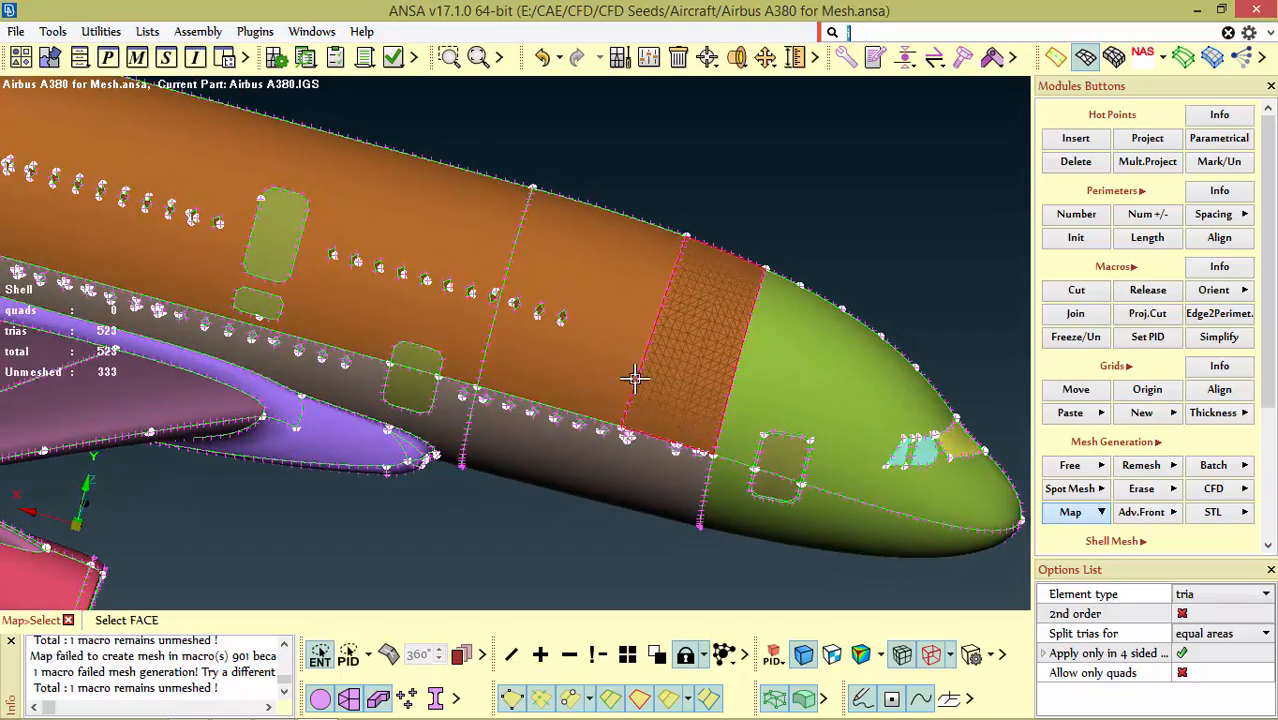
pyautogui.scroll(-3, 627, 371)
pyautogui.scroll(5, 596, 361)
pyautogui.keyDown('ctrl'); pyautogui.moveTo(727, 490); pyautogui.dragTo(690, 414); pyautogui.keyUp('ctrl')
# Step: Plane-cut the upper fuselage face just forward of its last window, starting from a perimeter node on the crown
pyautogui.click(1075, 298)
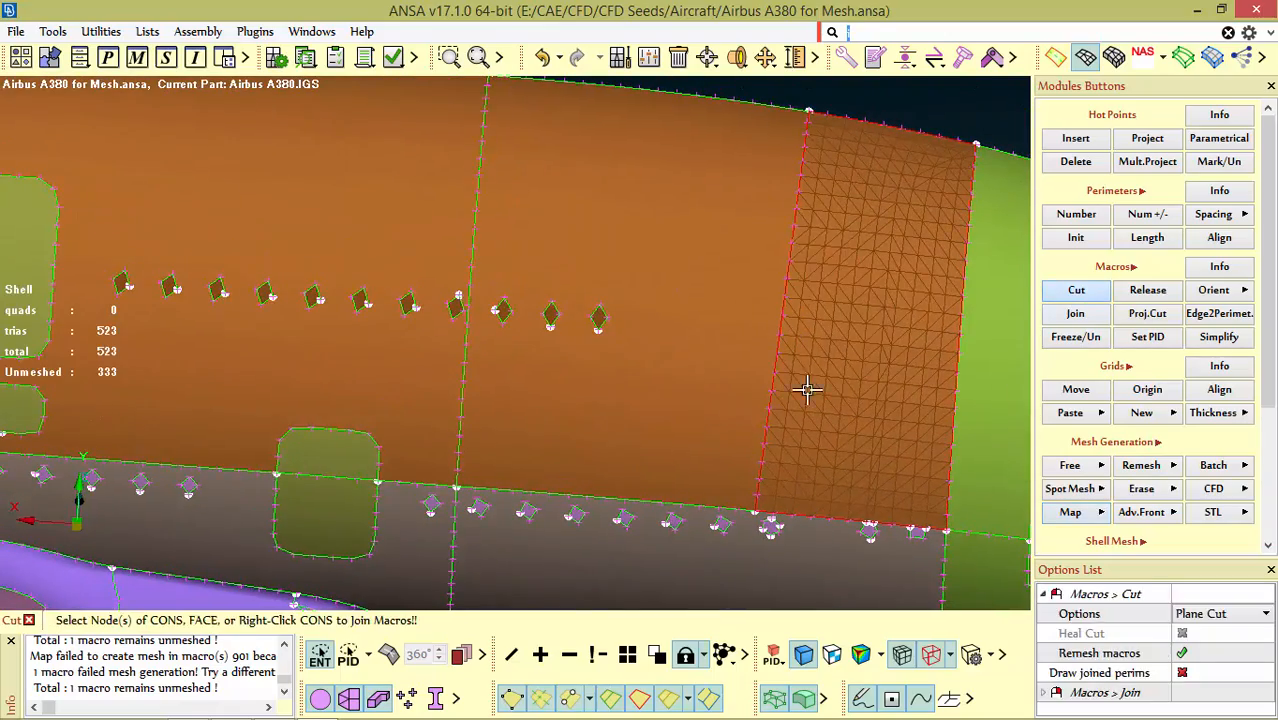
pyautogui.scroll(-3, 701, 422)
pyautogui.moveTo(693, 345)
pyautogui.keyDown('ctrl'); pyautogui.mouseDown()
pyautogui.moveTo(713, 376)
pyautogui.moveTo(690, 342)
pyautogui.mouseUp(); pyautogui.keyUp('ctrl')
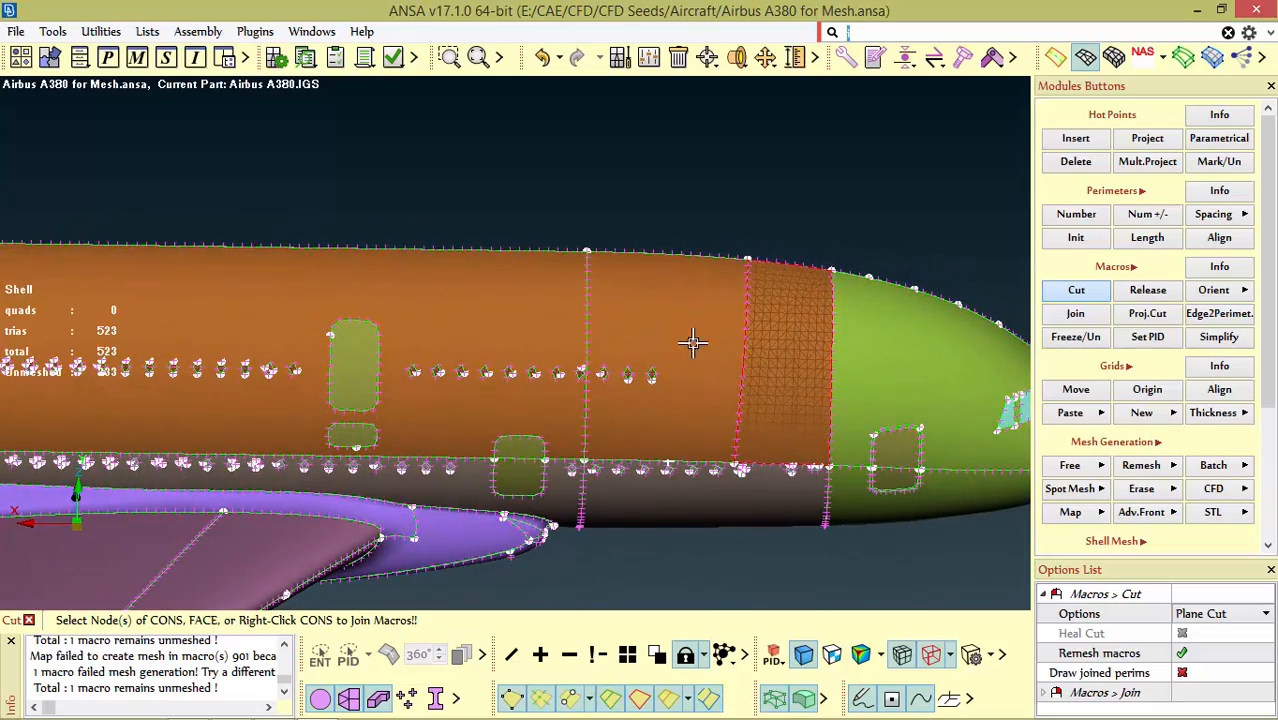
pyautogui.keyDown('ctrl'); pyautogui.moveTo(688, 391); pyautogui.dragTo(688, 357); pyautogui.keyUp('ctrl')
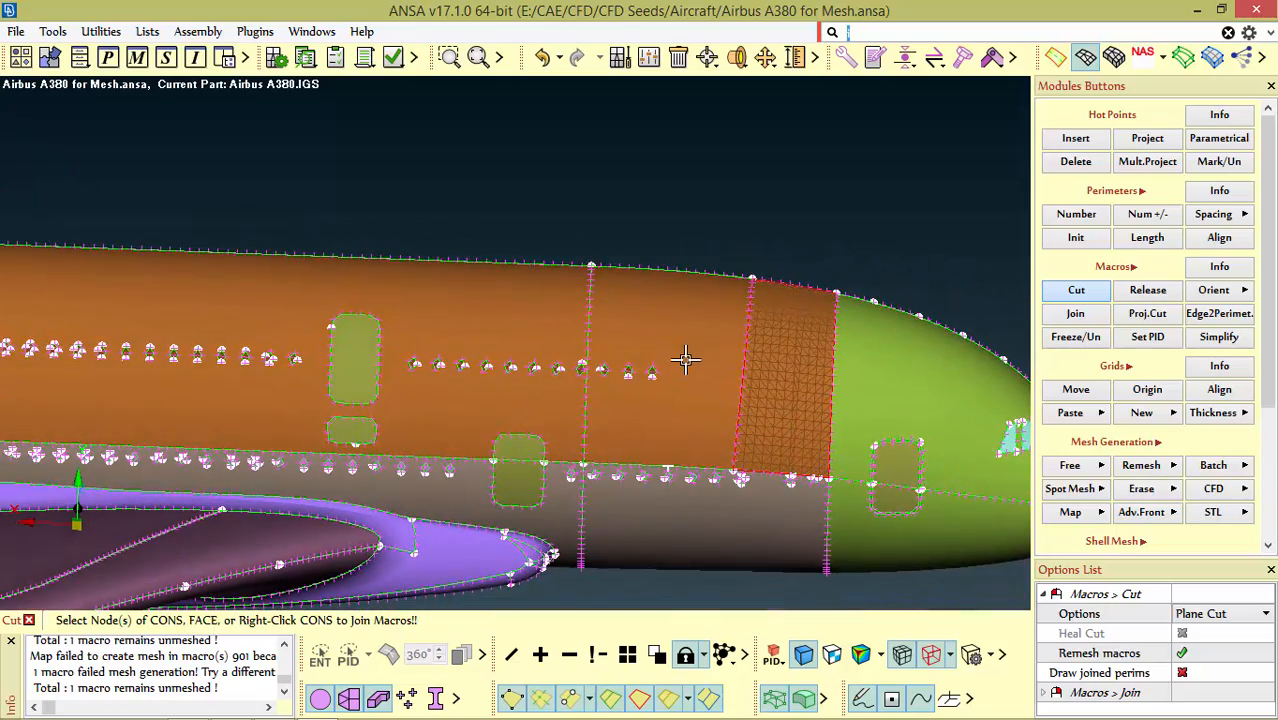
pyautogui.scroll(3, 665, 274)
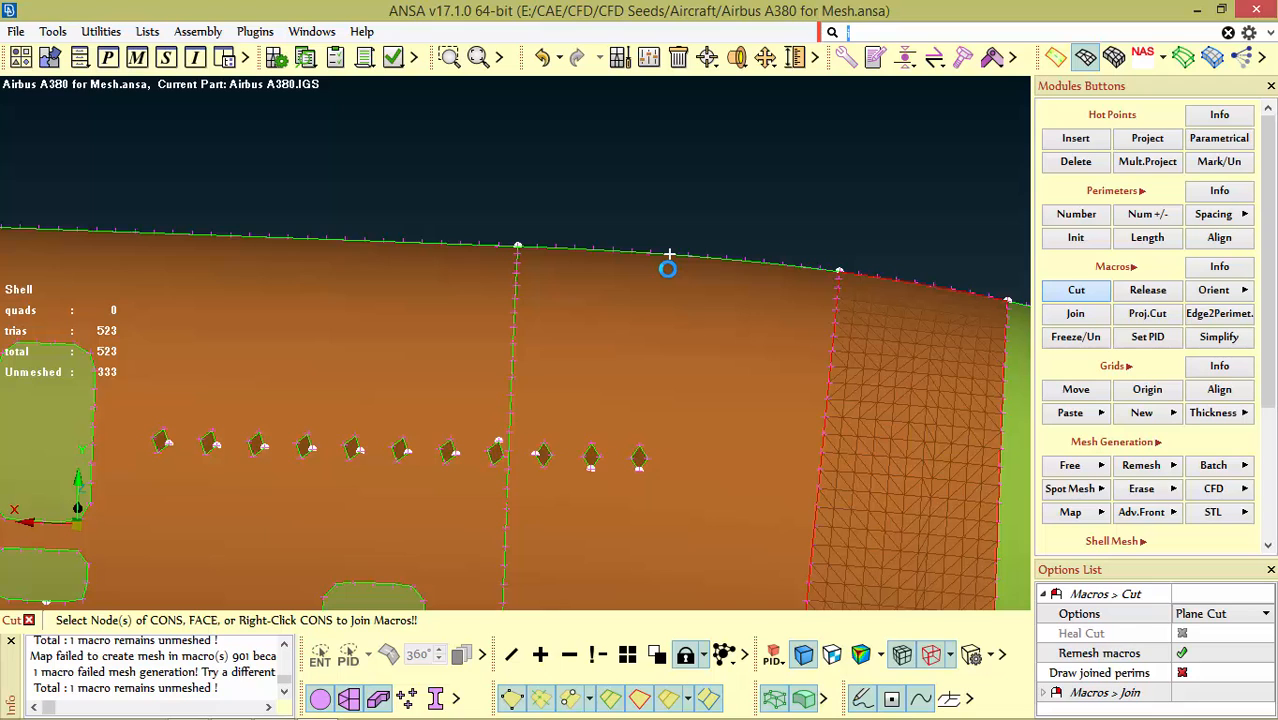
pyautogui.click(668, 268)
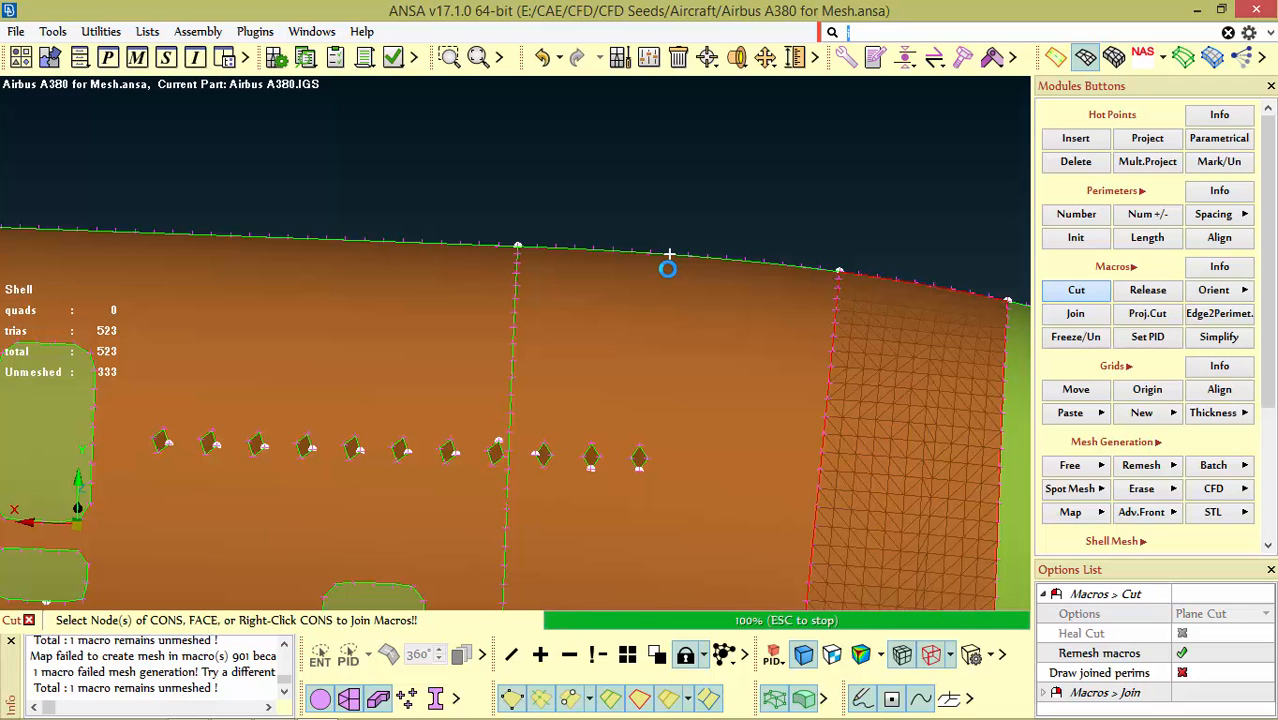
pyautogui.scroll(-3, 688, 261)
pyautogui.scroll(3, 670, 325)
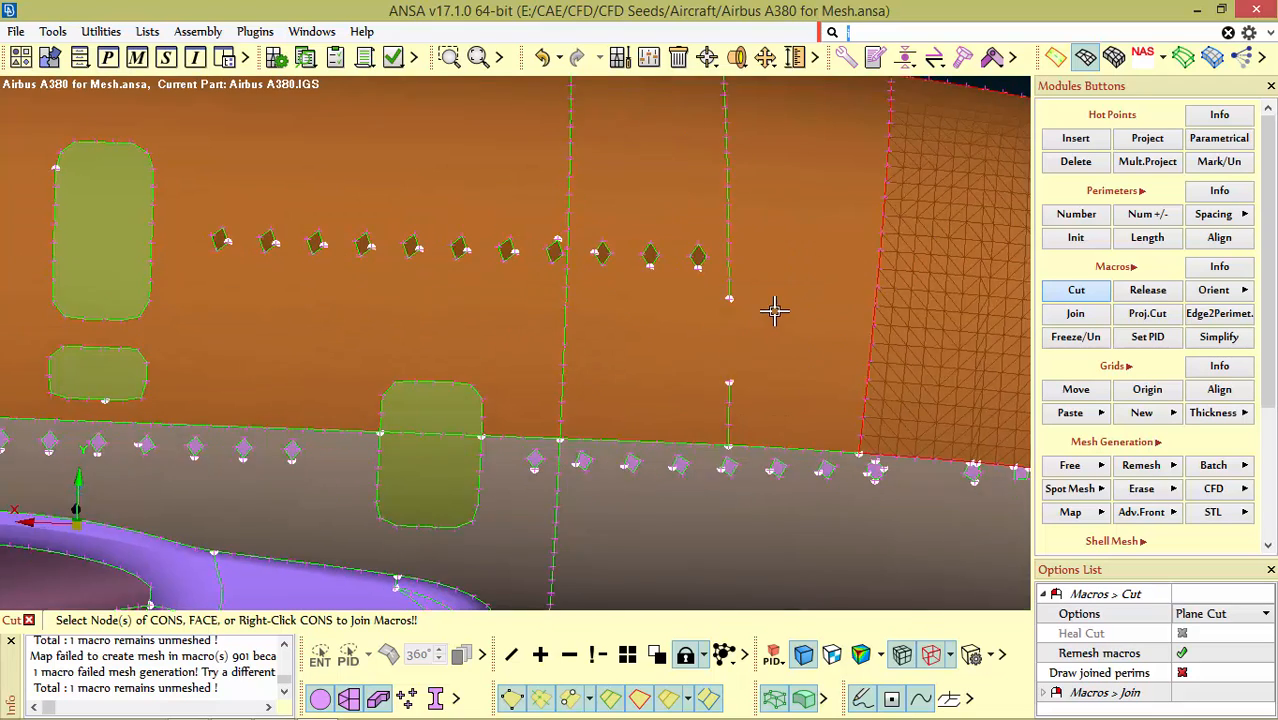
# Step: Close the gap in the new fuselage cut down to the lower seam, taking the minimum length of macro (255)
pyautogui.keyDown('ctrl'); pyautogui.moveTo(773, 311); pyautogui.dragTo(733, 306); pyautogui.keyUp('ctrl')
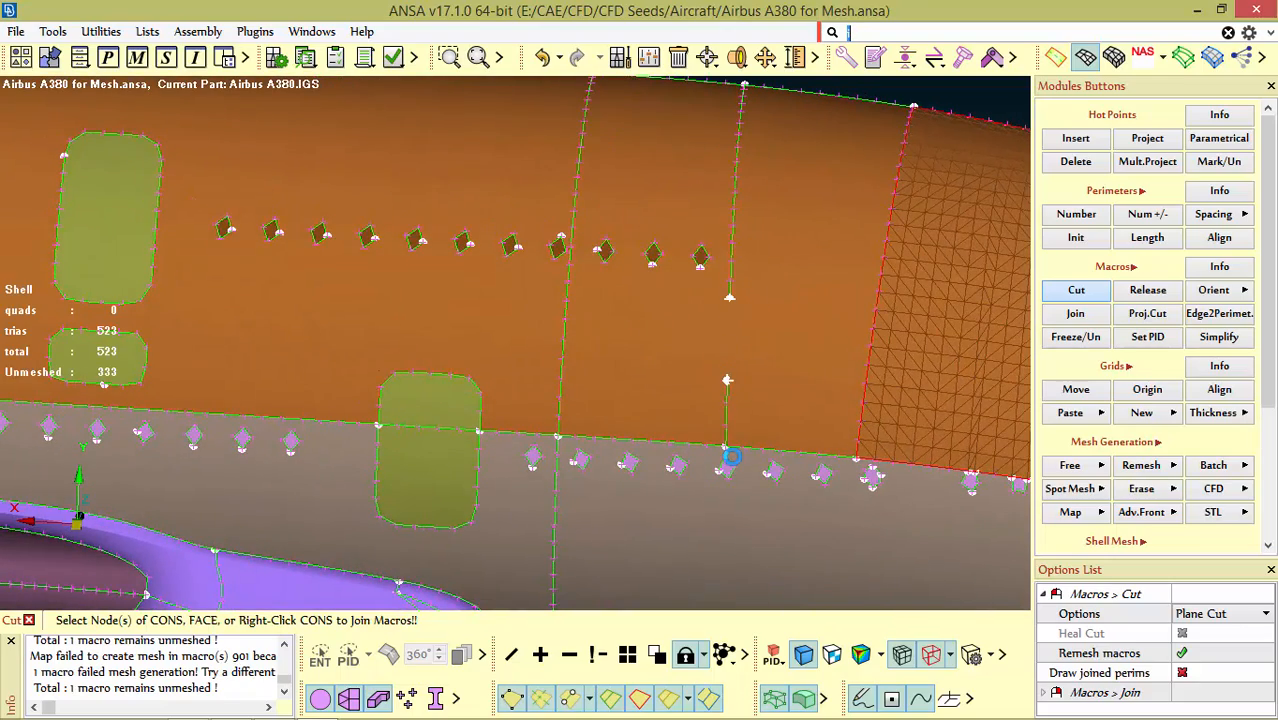
pyautogui.click(731, 456)
pyautogui.scroll(3, 736, 384)
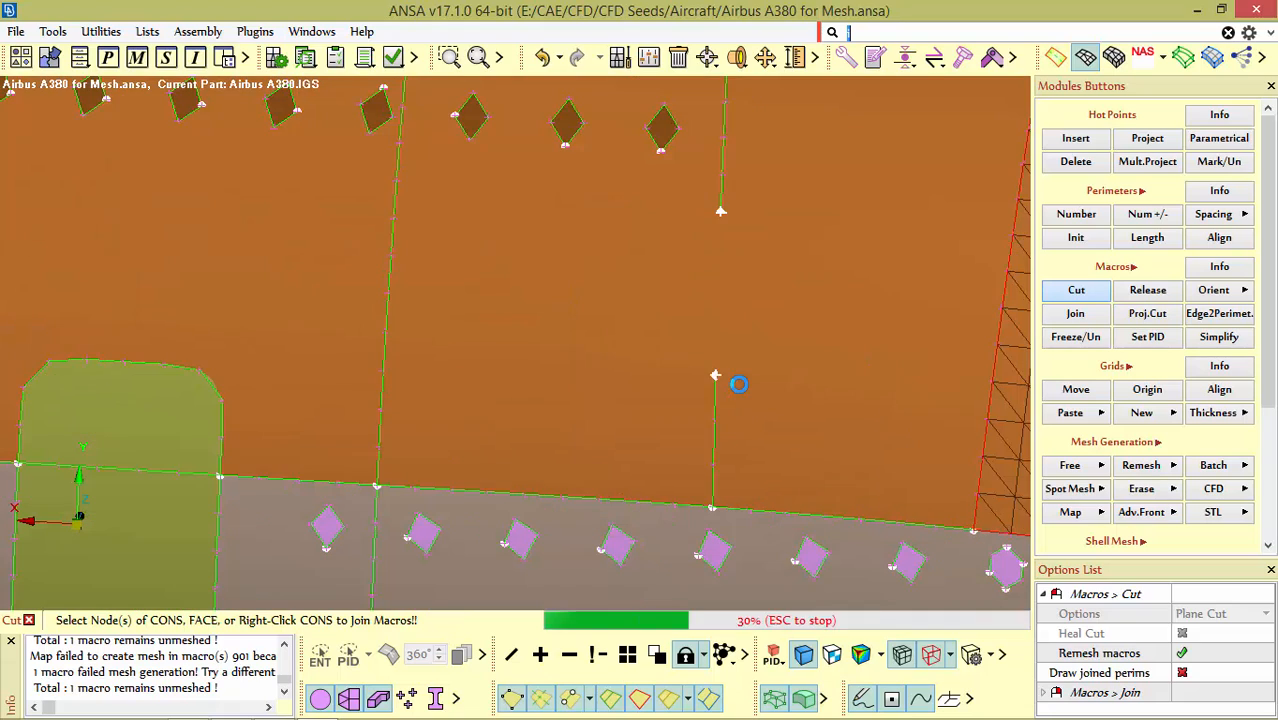
pyautogui.click(670, 607)
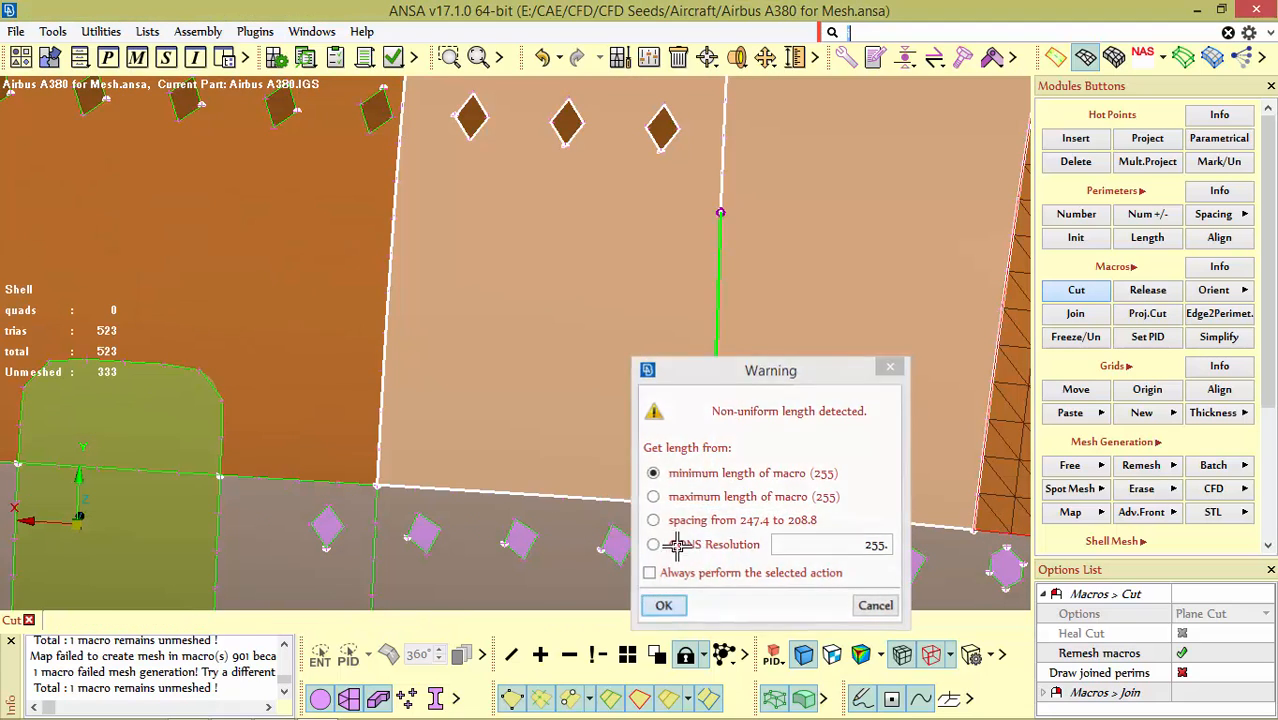
# Step: Delete the two intermediate hot points along the cut forward of the last window
pyautogui.keyDown('ctrl'); pyautogui.moveTo(758, 345); pyautogui.dragTo(786, 362); pyautogui.keyUp('ctrl')
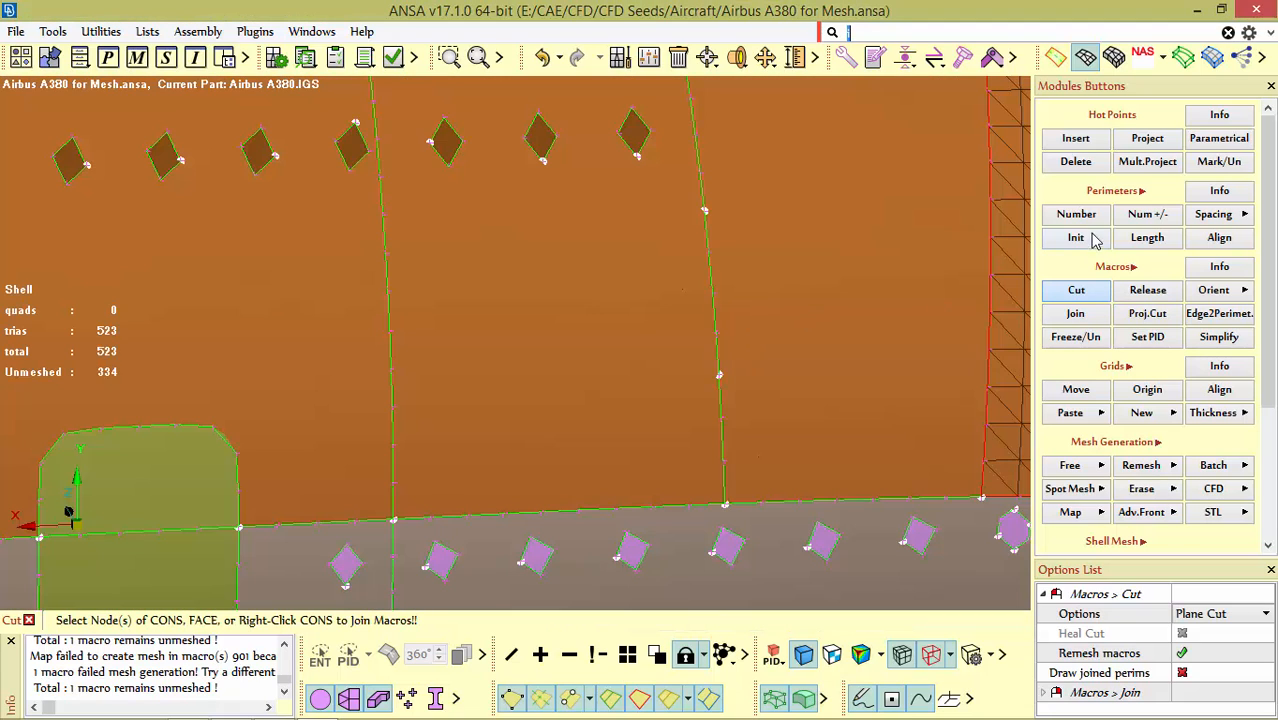
pyautogui.click(1066, 166)
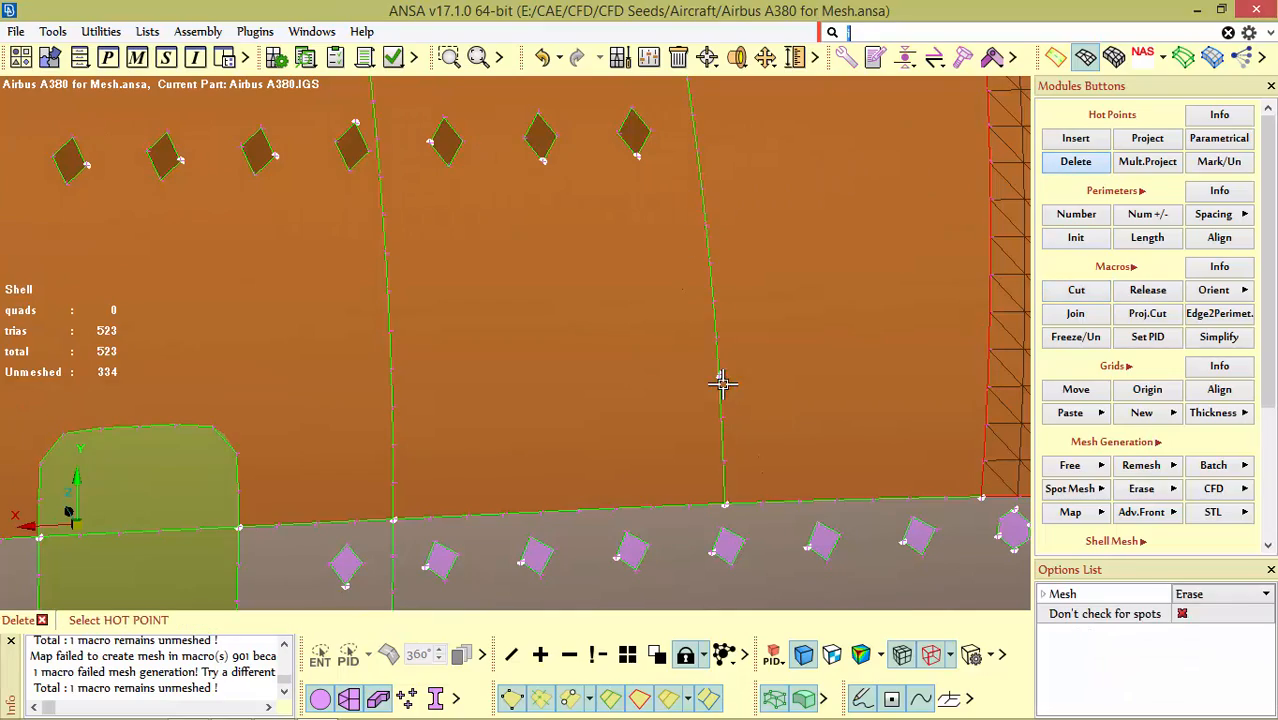
pyautogui.scroll(-10, 733, 385)
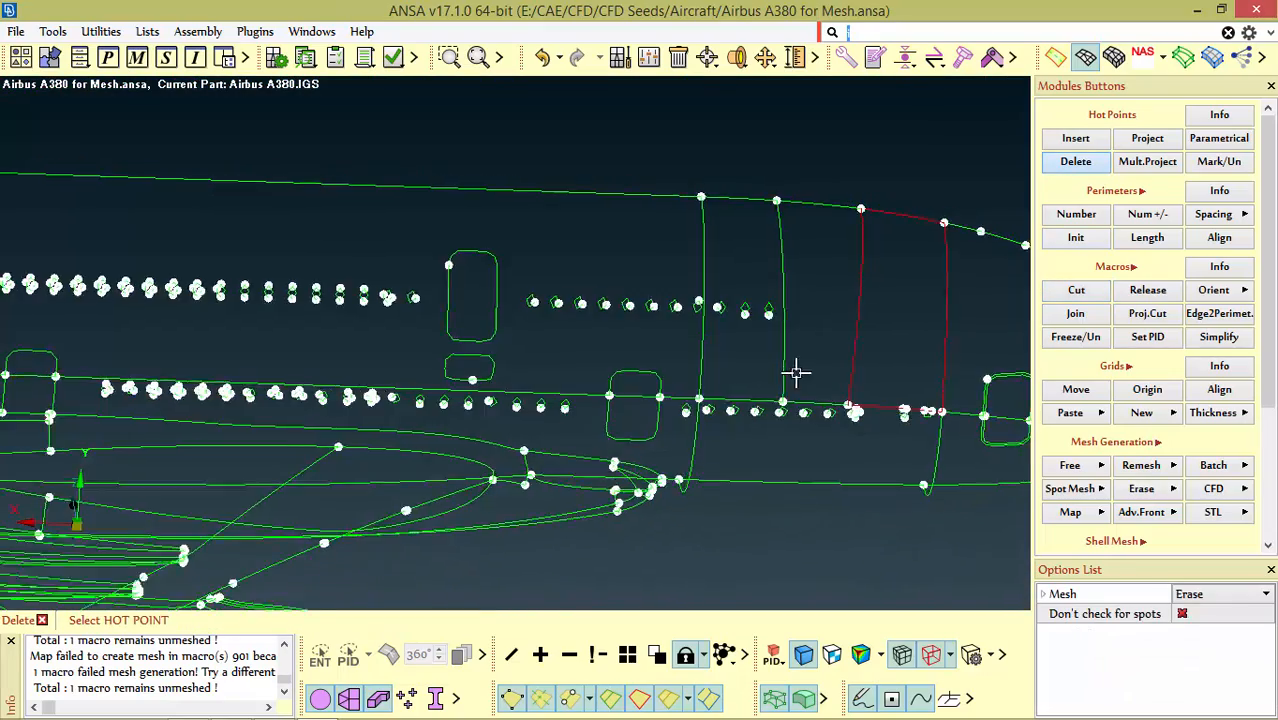
pyautogui.scroll(8, 866, 350)
pyautogui.scroll(-4, 842, 305)
pyautogui.keyDown('ctrl'); pyautogui.moveTo(842, 305); pyautogui.dragTo(787, 394); pyautogui.keyUp('ctrl')
pyautogui.scroll(3, 810, 390)
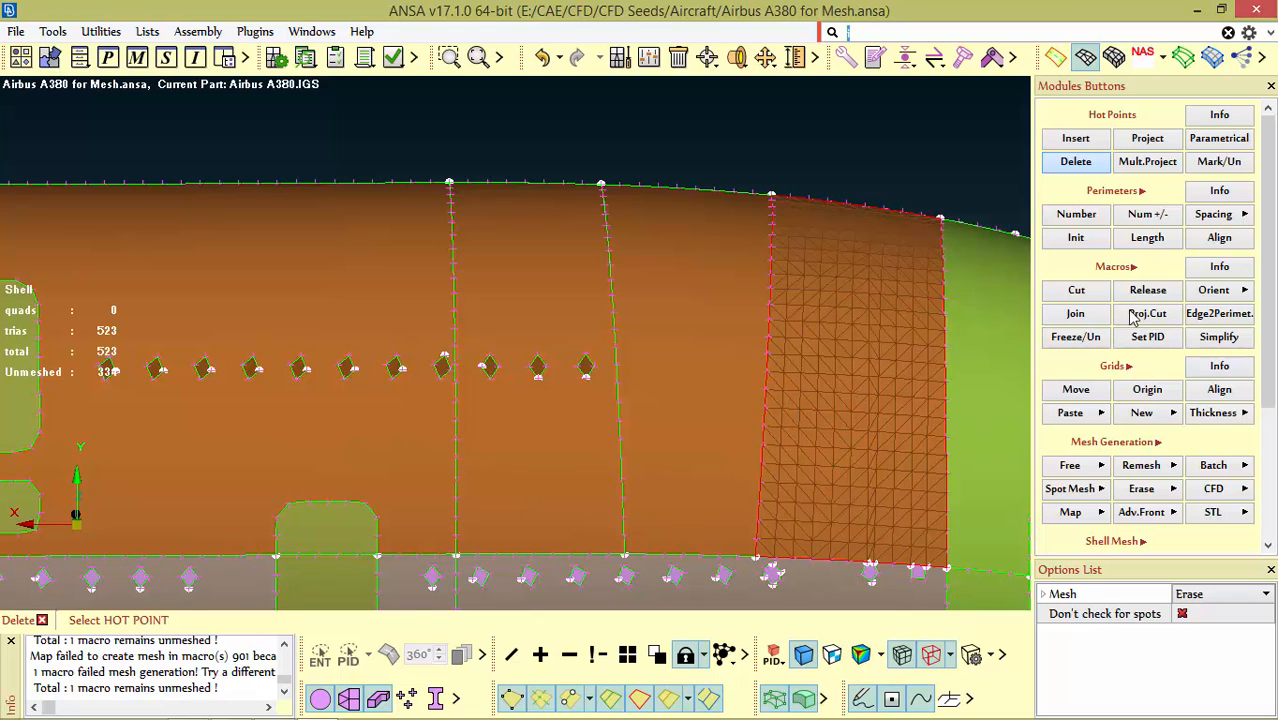
# Step: Plane-cut a straighter boundary beside the meshed strip and delete the old slanted cut's leftover hot point
pyautogui.click(1072, 294)
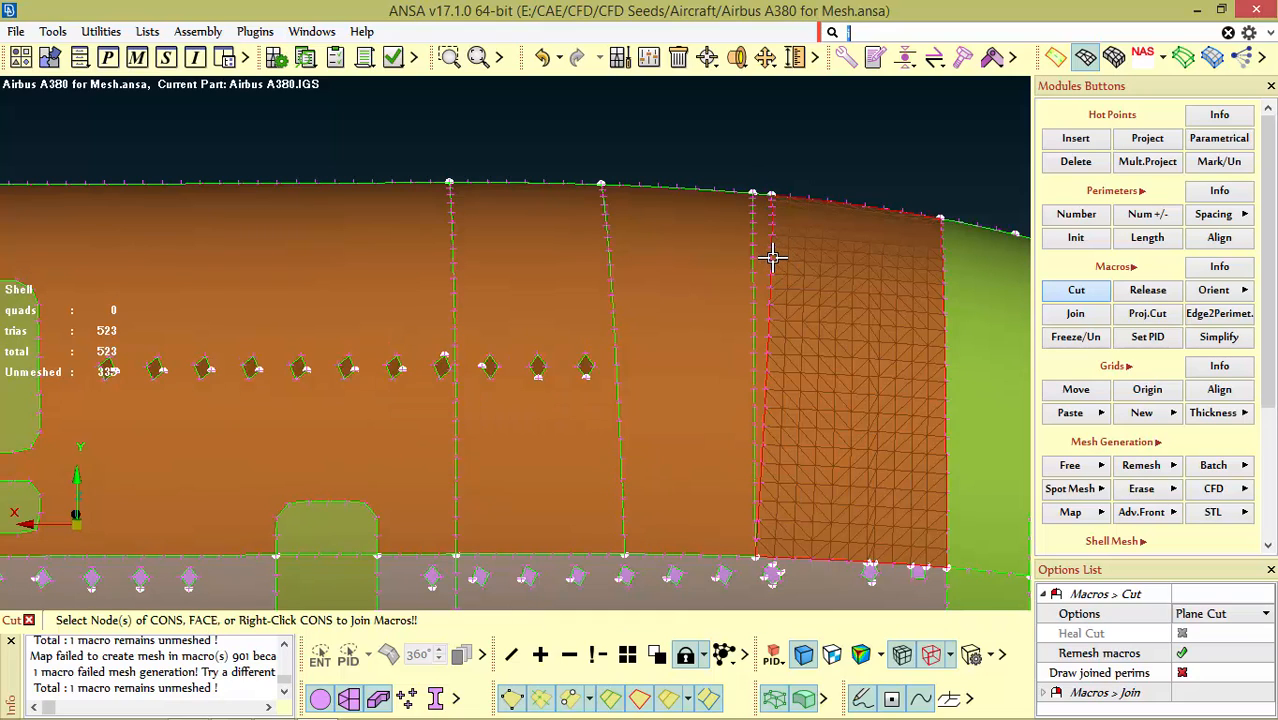
pyautogui.click(1076, 162)
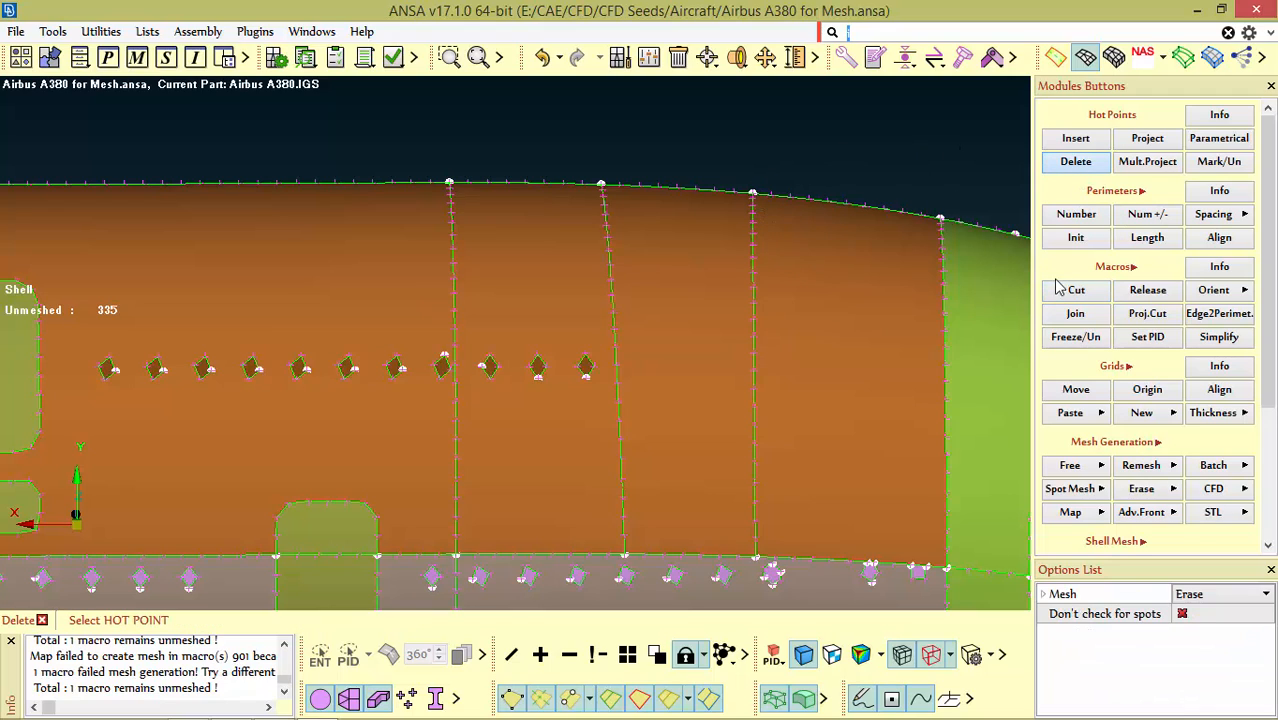
# Step: Apply the tria map mesh to the three upper fuselage faces between the windowed section boundary and the nose
pyautogui.click(1070, 512)
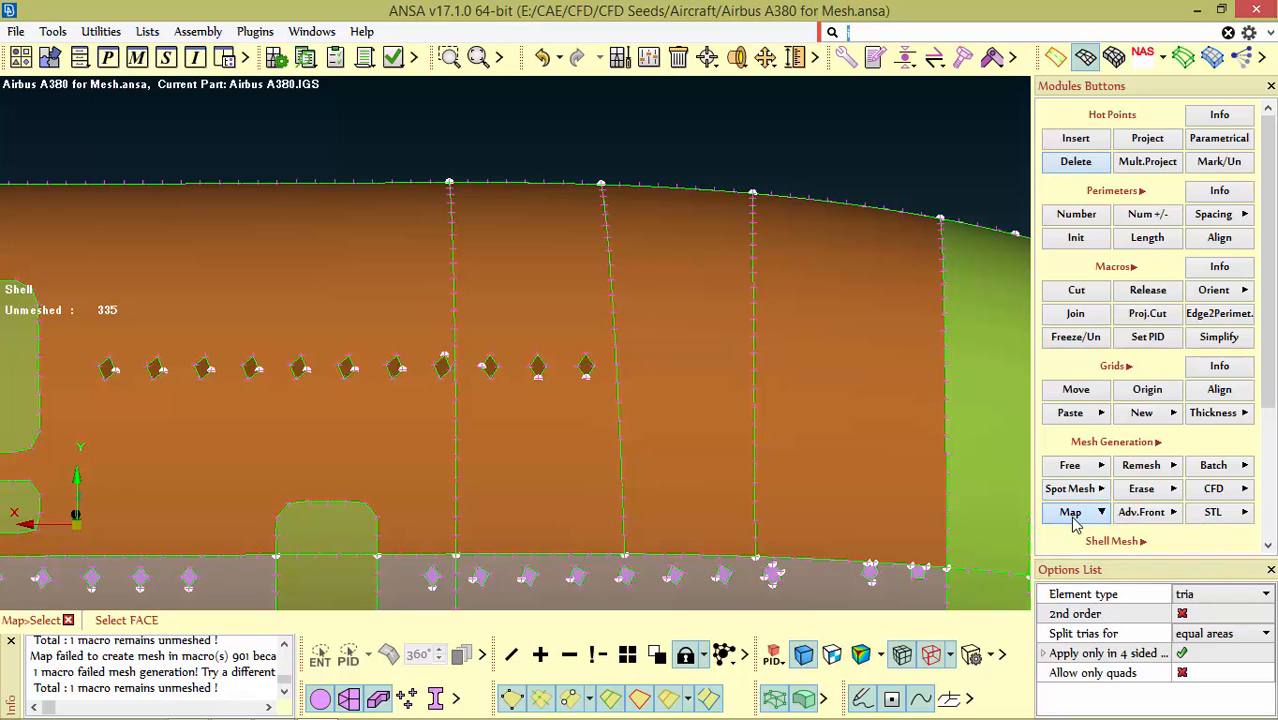
pyautogui.moveTo(549, 166); pyautogui.dragTo(824, 288)
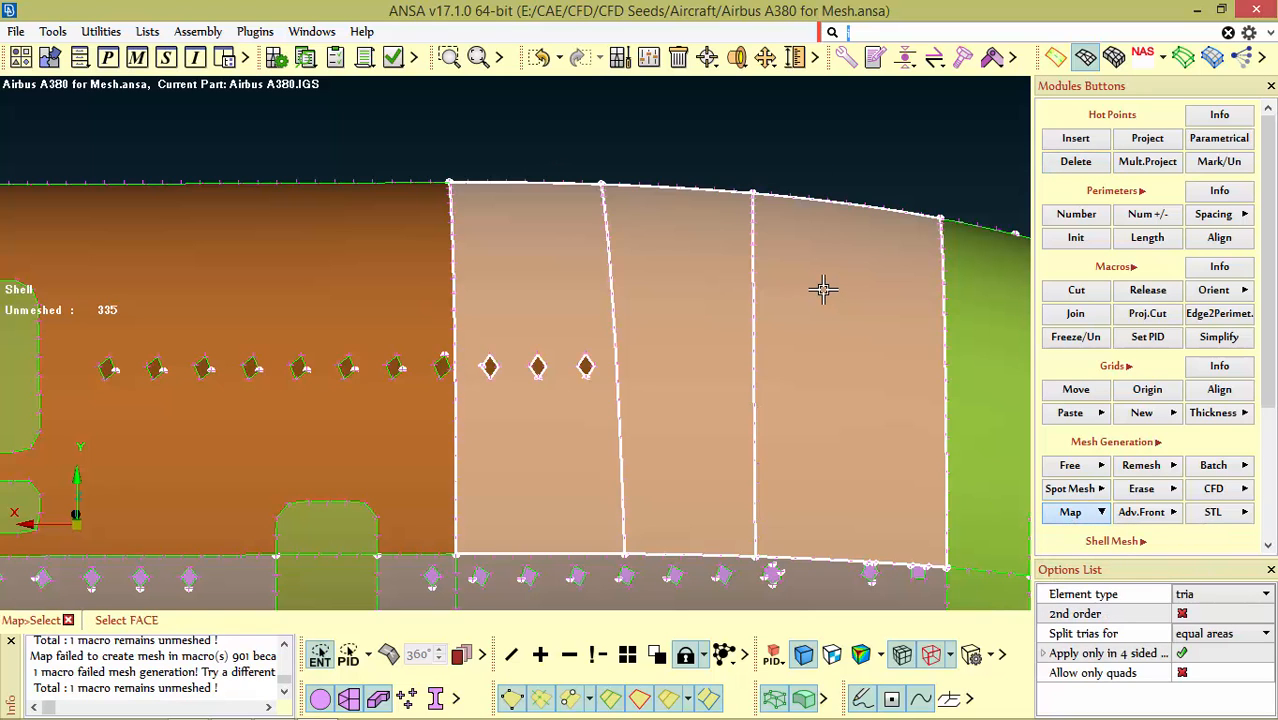
pyautogui.middleClick(822, 290)
pyautogui.keyDown('ctrl'); pyautogui.moveTo(746, 300); pyautogui.dragTo(743, 318); pyautogui.keyUp('ctrl')
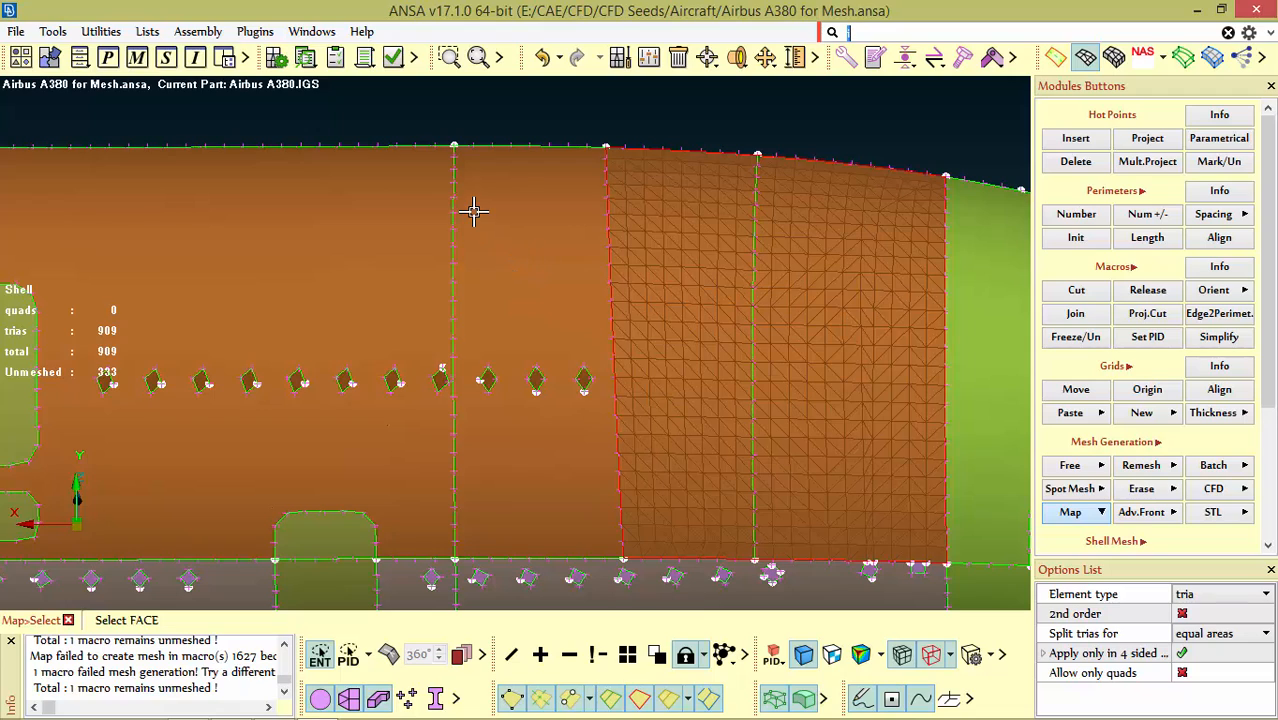
# Step: Cut the face above and below its three windows, and map-mesh the plain areas above and below the window strip
pyautogui.click(1076, 290)
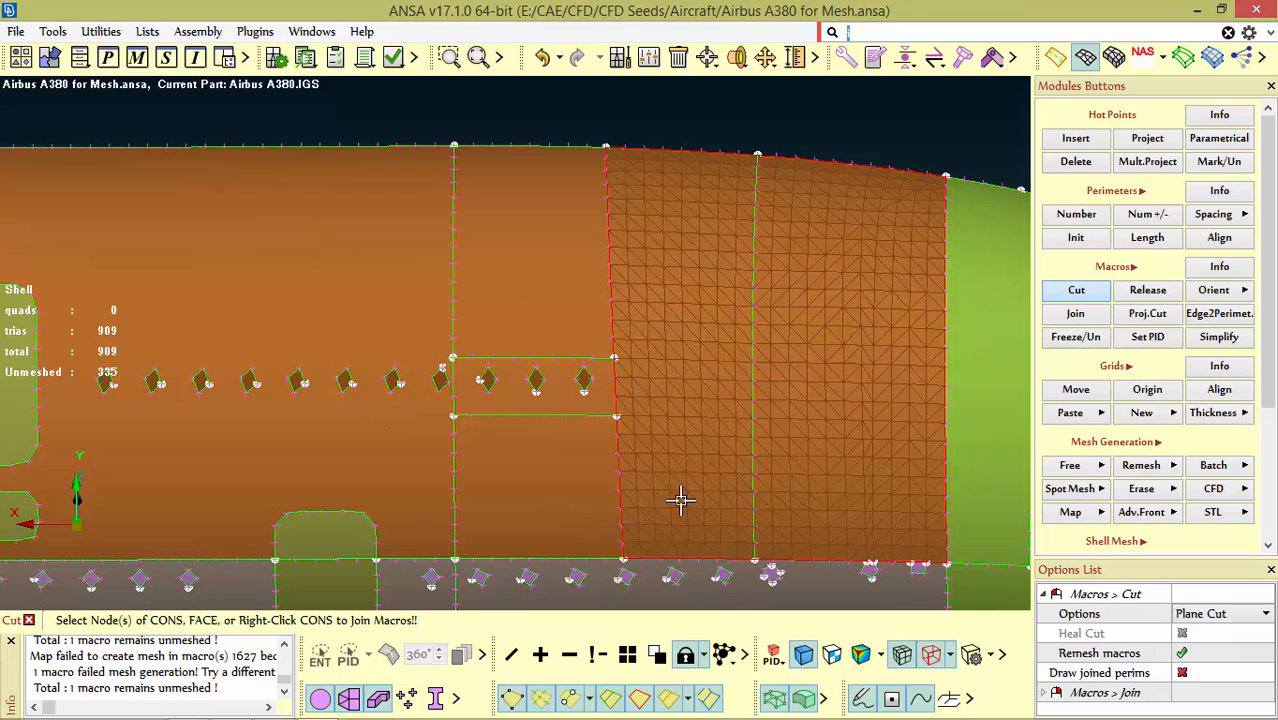
pyautogui.click(1101, 512)
pyautogui.click(1093, 531)
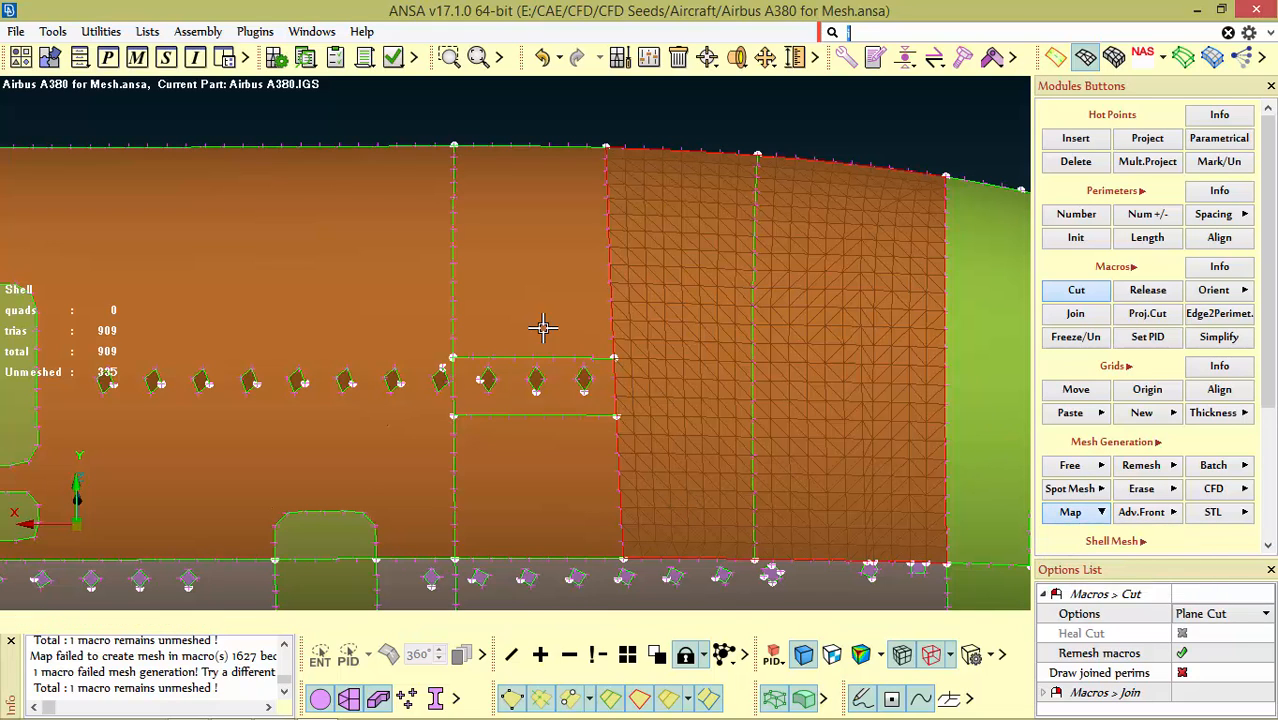
pyautogui.moveTo(498, 290); pyautogui.dragTo(714, 496)
pyautogui.middleClick(686, 456)
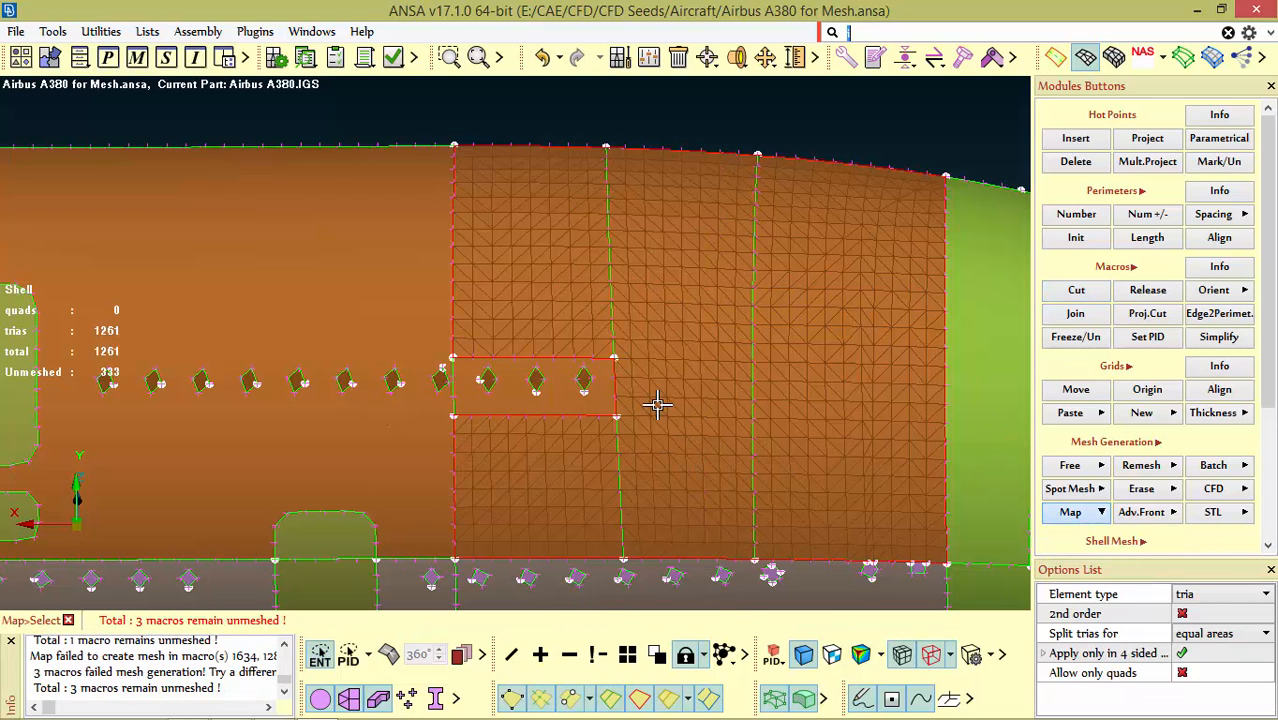
# Step: Examine the mapped trias along the lower seam, near the closely spaced hot points at the window corners
pyautogui.scroll(-2, 602, 341)
pyautogui.scroll(2, 733, 350)
pyautogui.keyDown('ctrl'); pyautogui.moveTo(670, 346); pyautogui.dragTo(720, 426); pyautogui.keyUp('ctrl')
pyautogui.keyDown('ctrl'); pyautogui.moveTo(614, 439); pyautogui.dragTo(668, 479); pyautogui.keyUp('ctrl')
pyautogui.scroll(4, 659, 524)
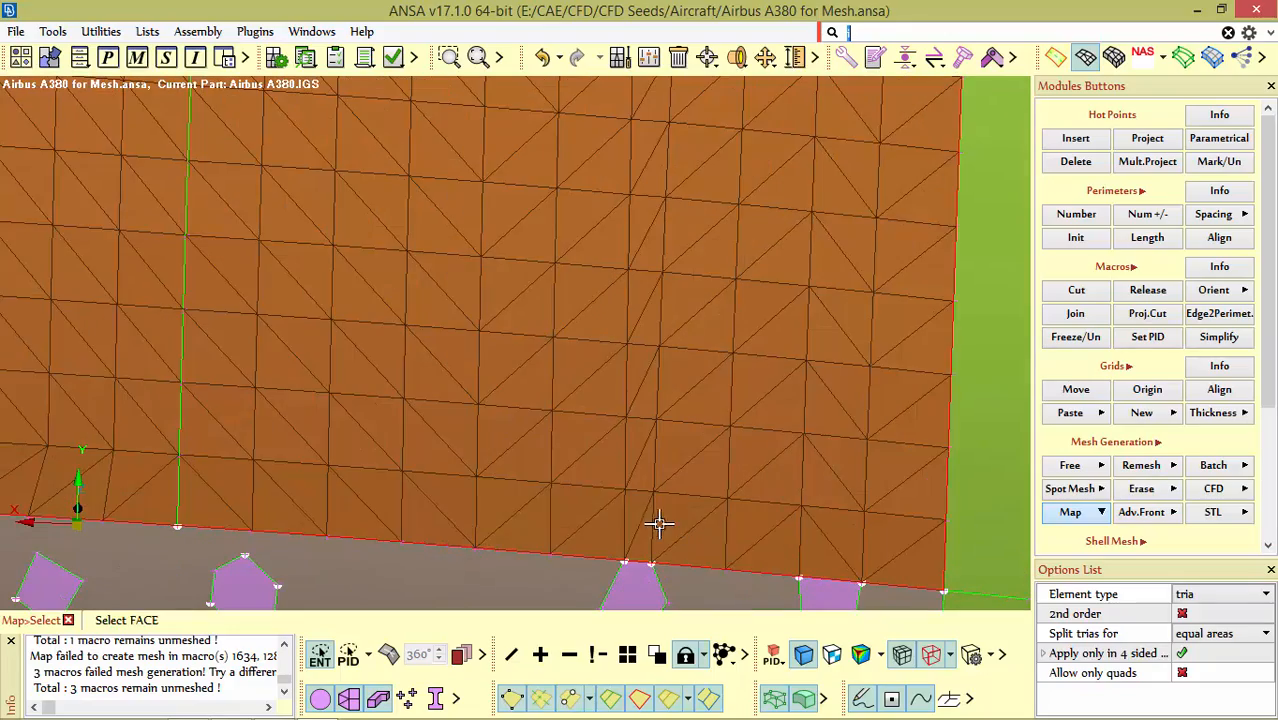
pyautogui.scroll(-3, 660, 378)
pyautogui.scroll(3, 650, 445)
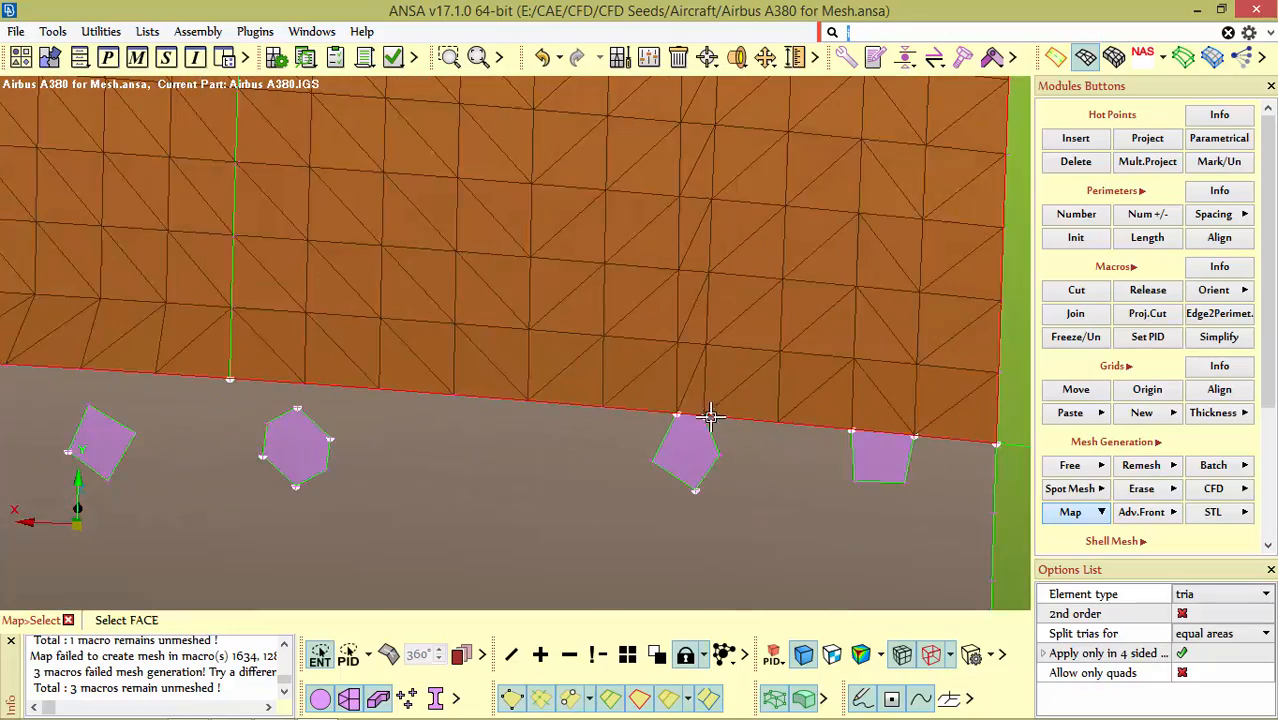
pyautogui.scroll(-3, 711, 418)
pyautogui.scroll(-3, 684, 345)
pyautogui.keyDown('ctrl'); pyautogui.moveTo(684, 345); pyautogui.dragTo(702, 391); pyautogui.keyUp('ctrl')
pyautogui.scroll(-3, 700, 380)
pyautogui.scroll(5, 694, 320)
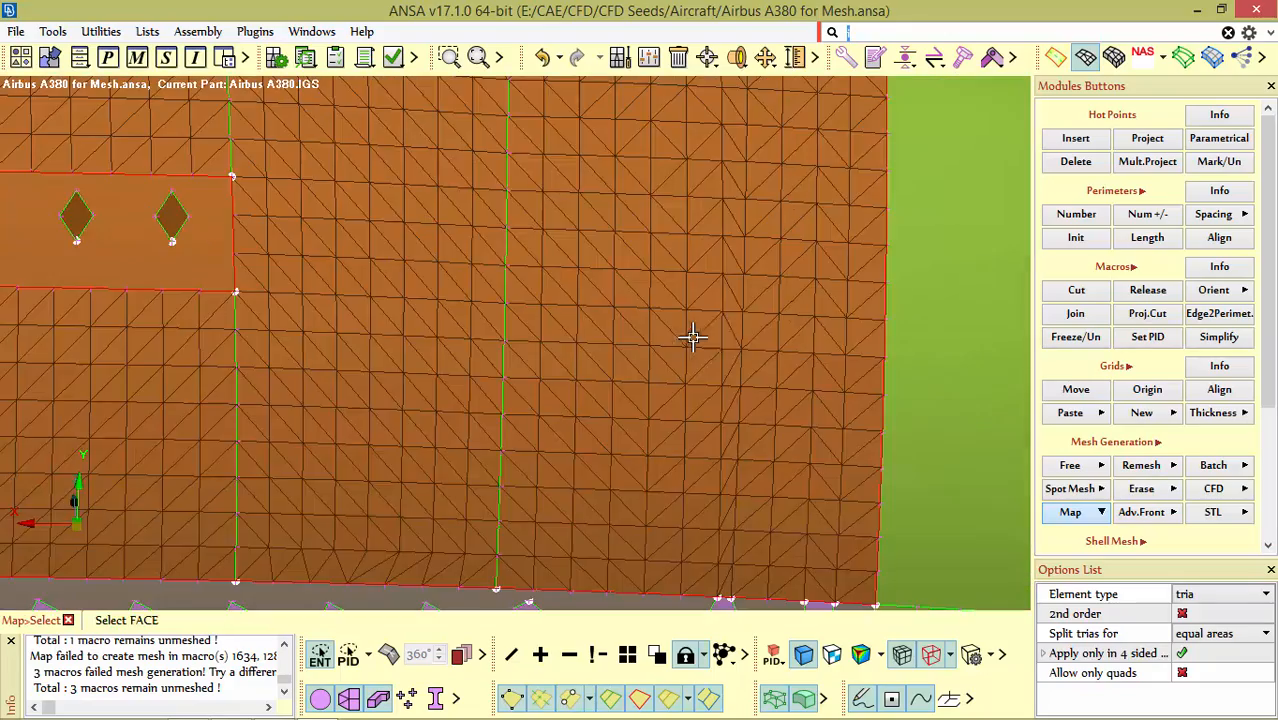
# Step: Plane-cut the meshed forward fuselage faces from the window strip's lower front corner to the nose section boundary
pyautogui.click(1076, 290)
pyautogui.scroll(-3, 699, 342)
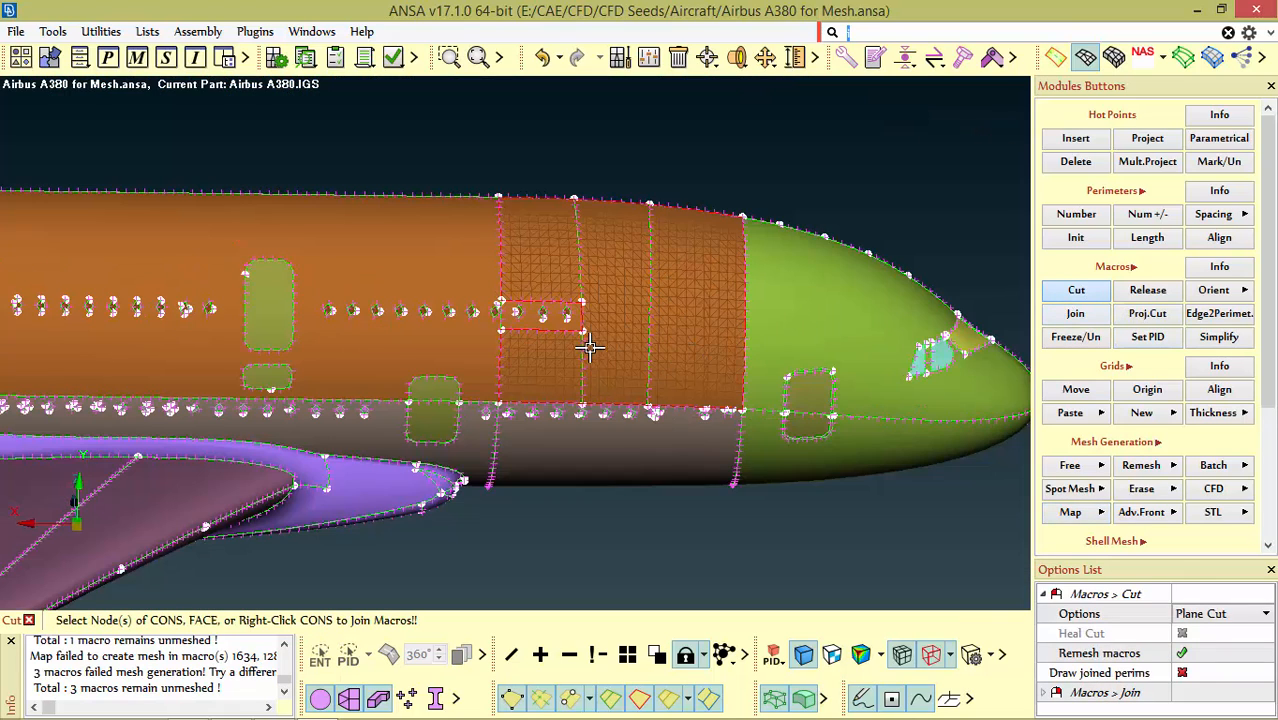
pyautogui.scroll(3, 676, 371)
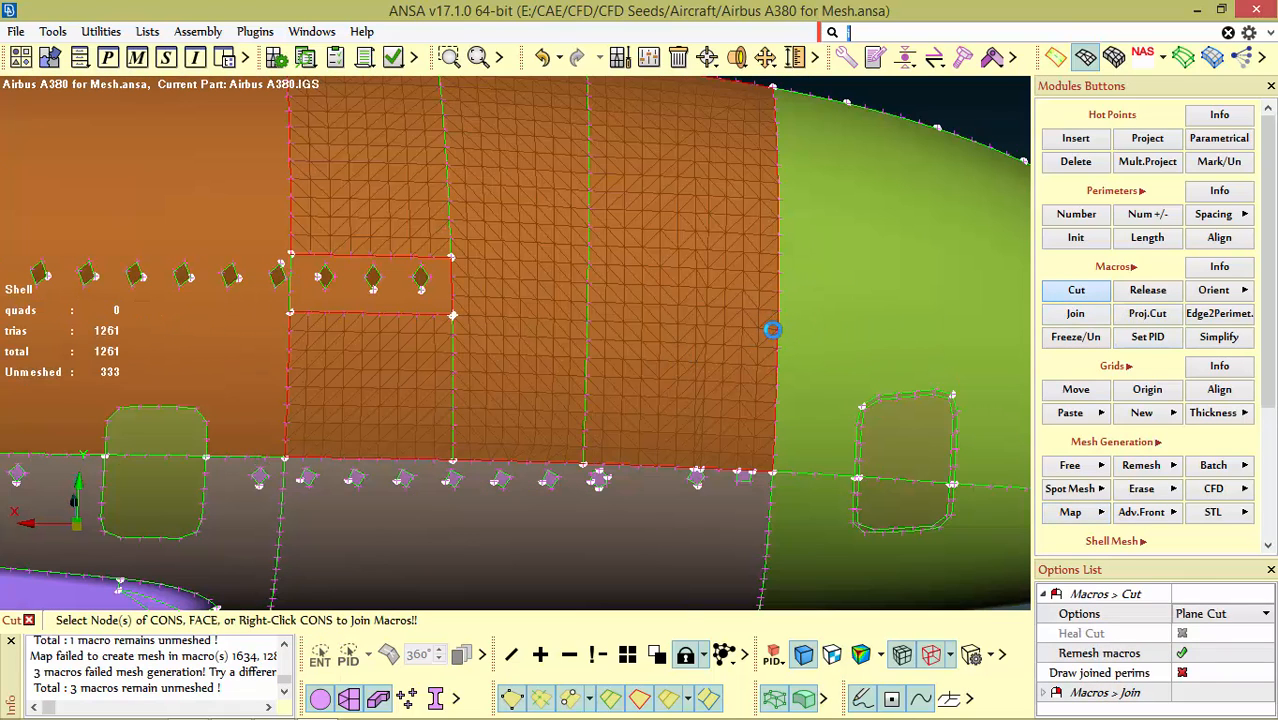
# Step: Plane-cut the foremost lower macro from the new lengthwise cut down to the first of the two closely spaced hot points on the seam
pyautogui.scroll(5, 712, 400)
pyautogui.keyDown('ctrl'); pyautogui.moveTo(725, 371); pyautogui.dragTo(725, 357); pyautogui.keyUp('ctrl')
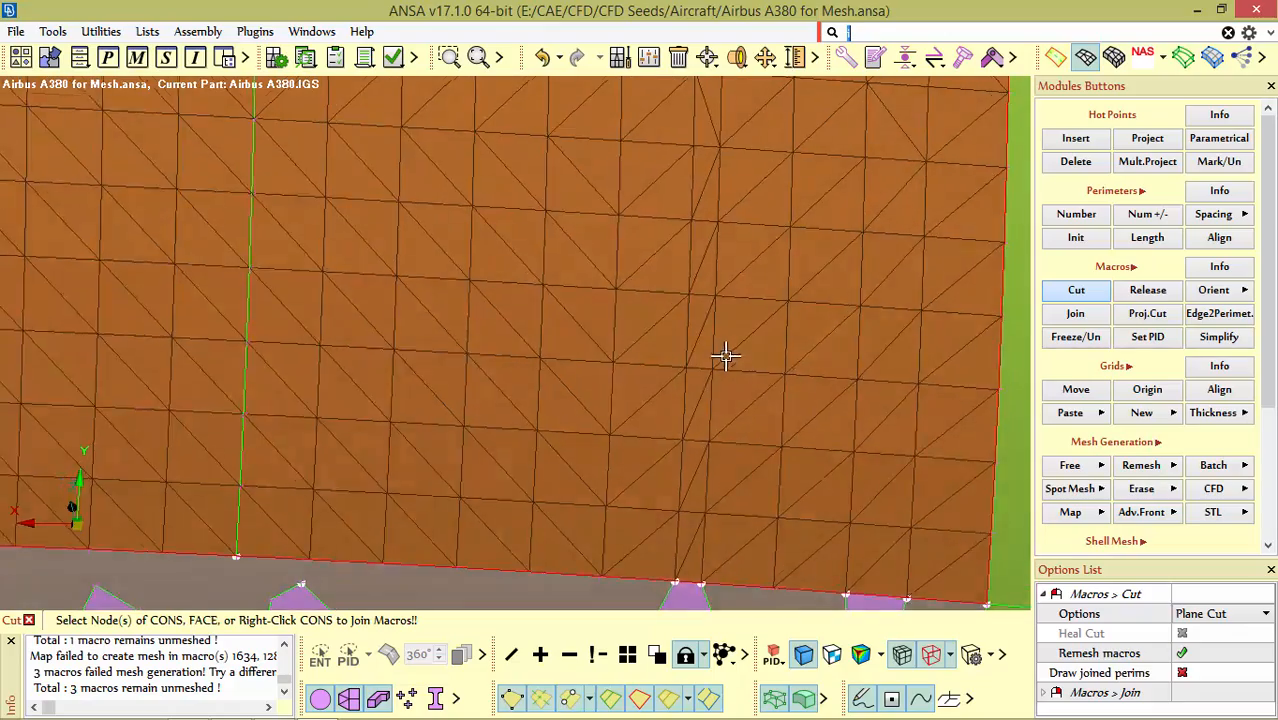
pyautogui.scroll(-5, 735, 392)
pyautogui.scroll(5, 736, 405)
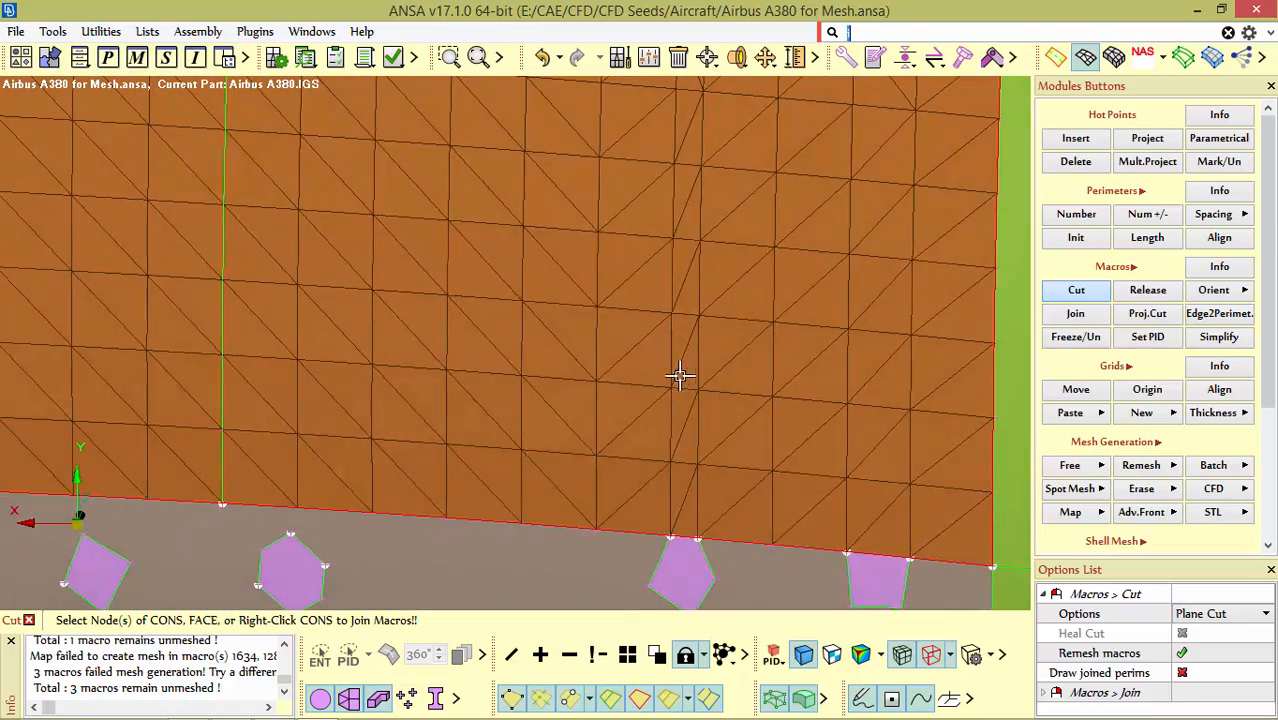
pyautogui.scroll(-3, 745, 391)
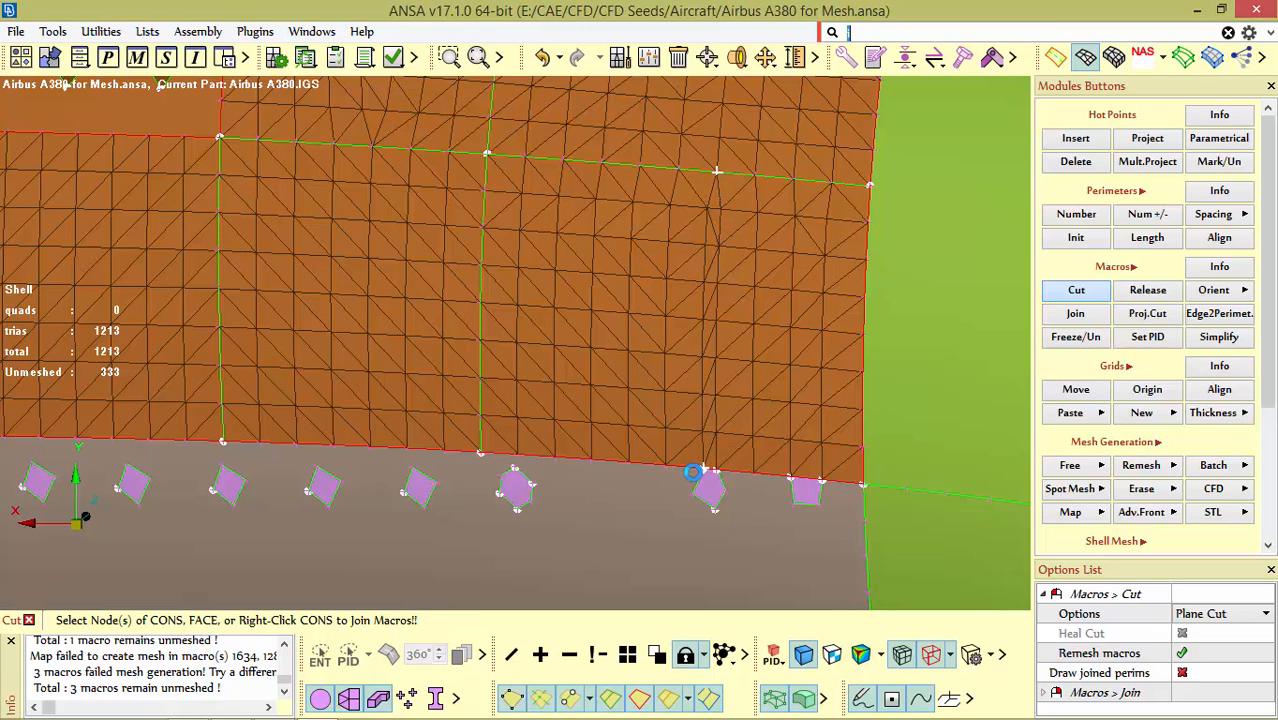
pyautogui.scroll(5, 700, 485)
pyautogui.scroll(-3, 688, 385)
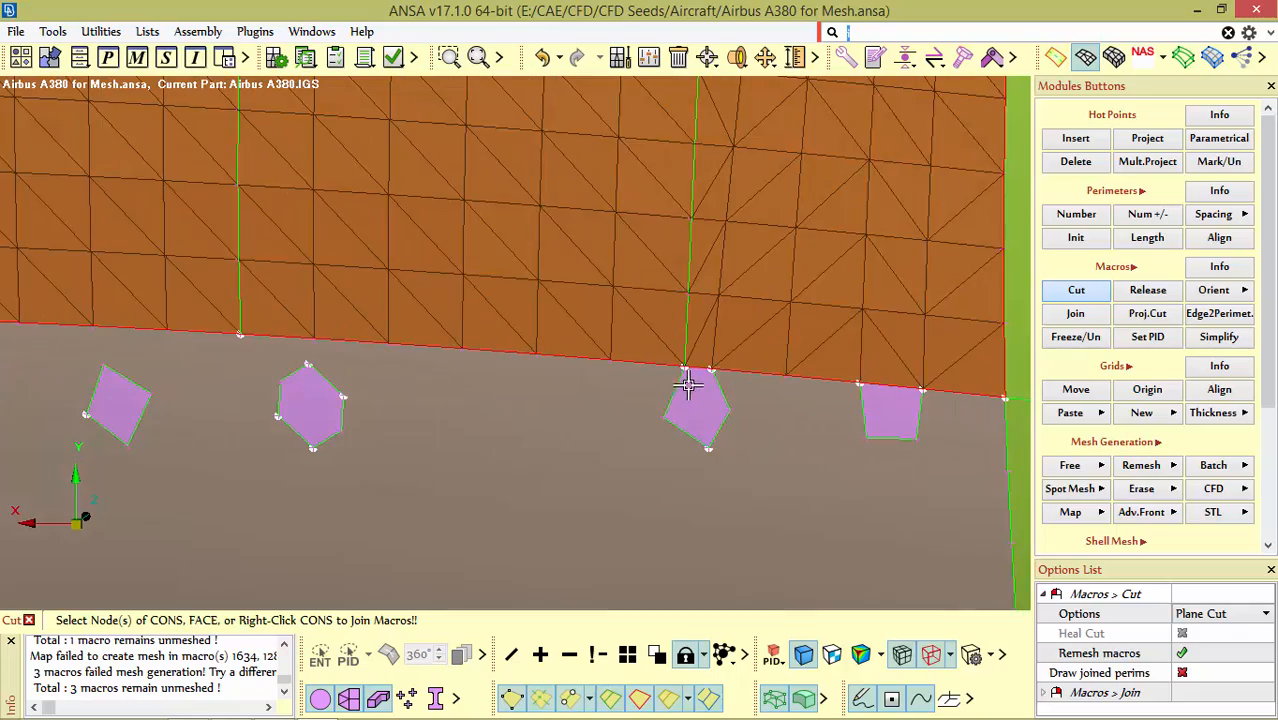
pyautogui.scroll(-2, 690, 378)
pyautogui.scroll(4, 693, 373)
pyautogui.scroll(-4, 700, 420)
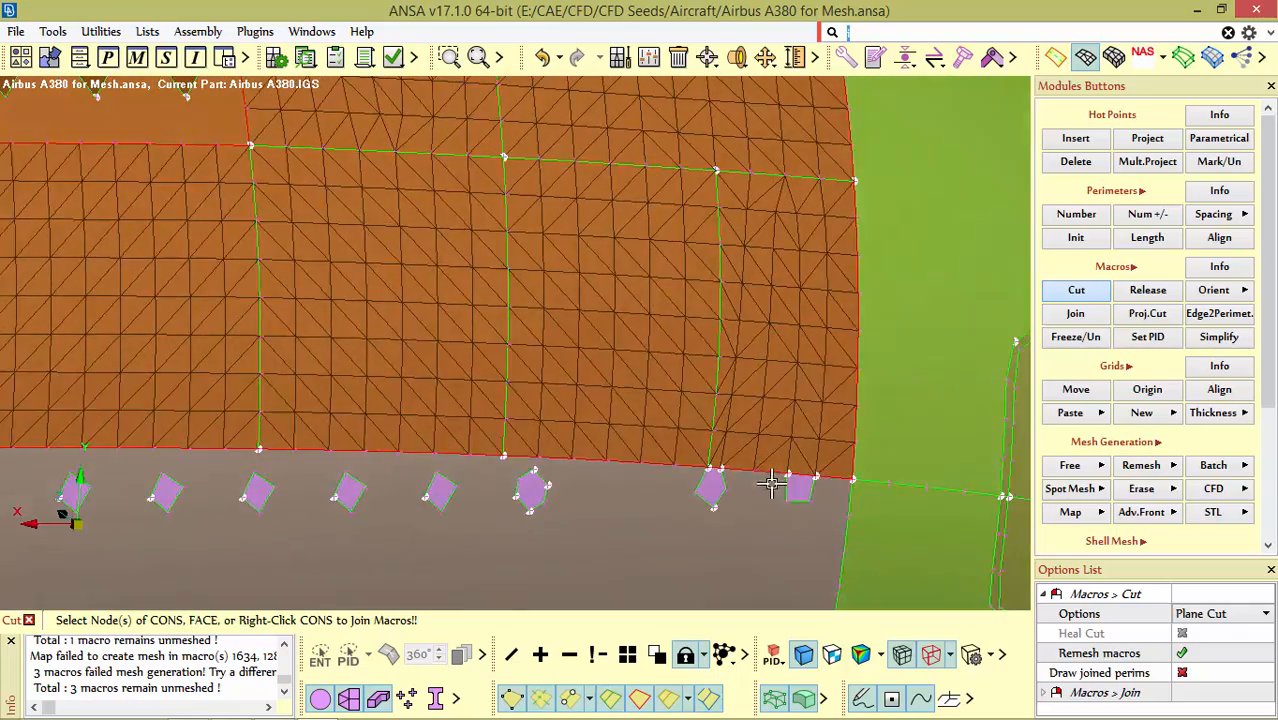
# Step: Plane-cut a narrow strip just above the seam's closely spaced hot points, from the new crosswise cut to the nose section boundary
pyautogui.keyDown('ctrl'); pyautogui.moveTo(771, 484); pyautogui.dragTo(738, 459); pyautogui.keyUp('ctrl')
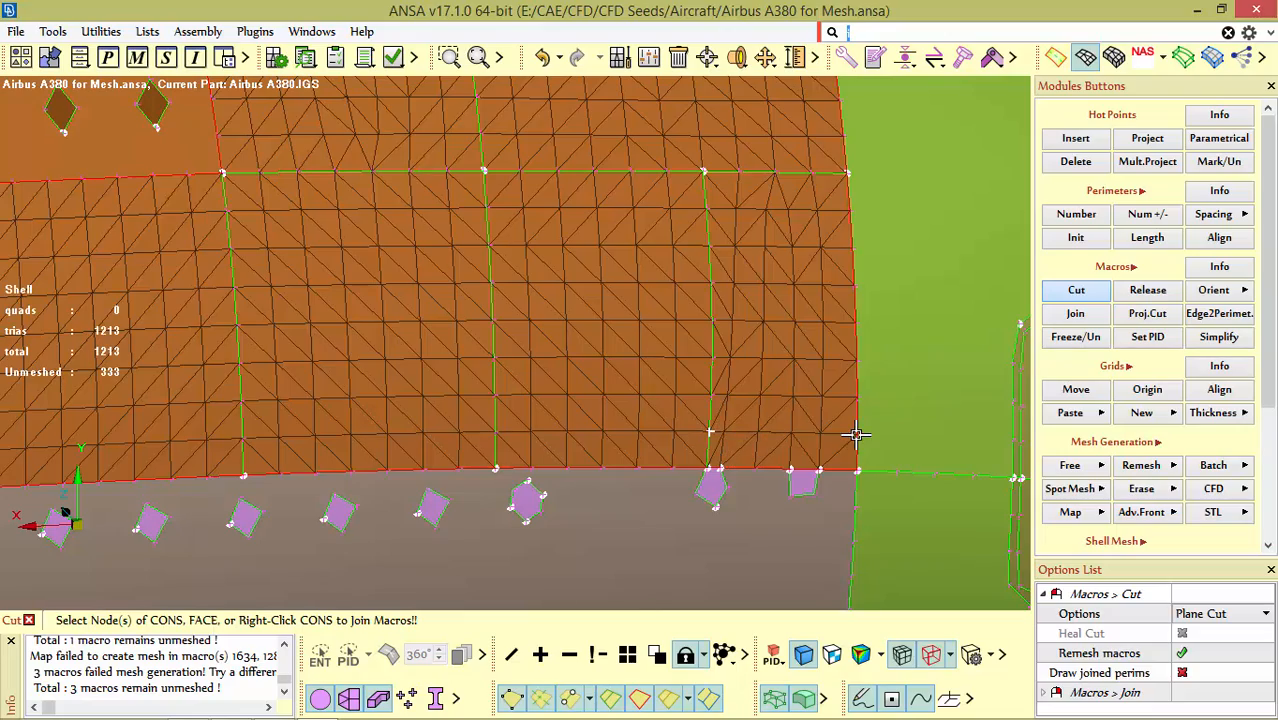
pyautogui.middleClick(786, 490)
pyautogui.scroll(-3, 776, 462)
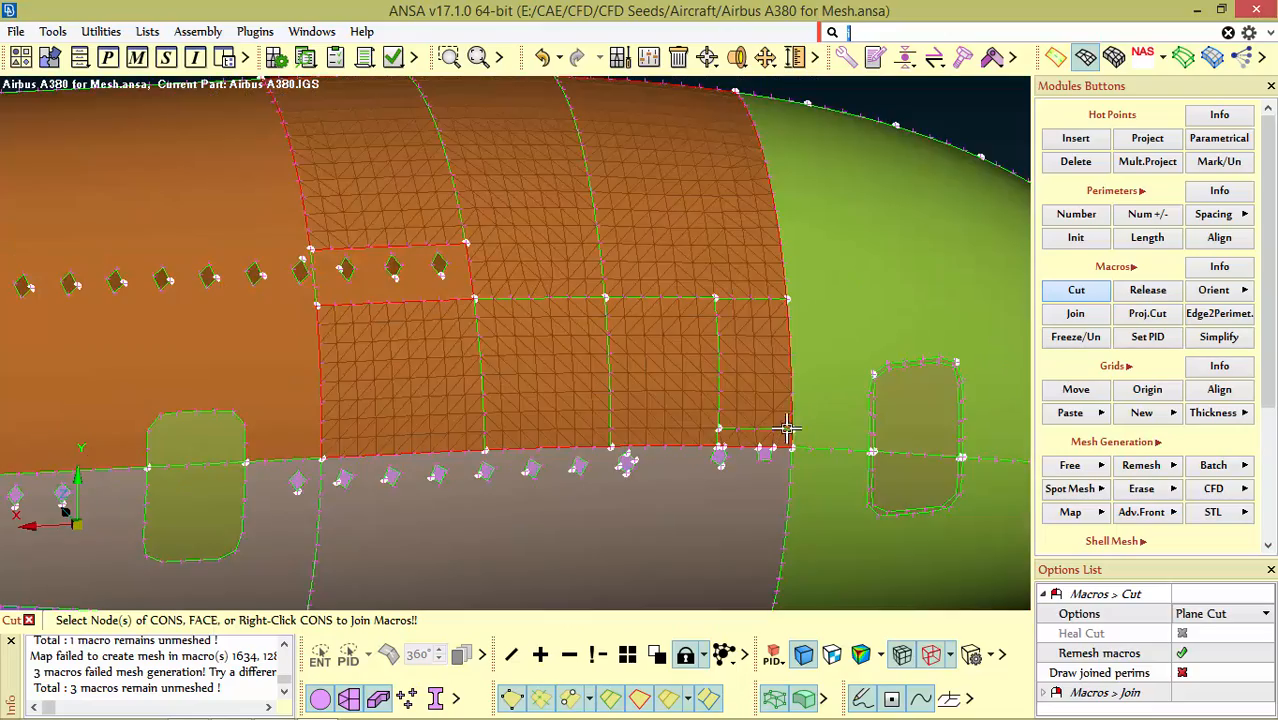
# Step: Plane-cut the green nose face from both upper corners of the door up to the crown line
pyautogui.keyDown('ctrl'); pyautogui.moveTo(790, 431); pyautogui.dragTo(799, 337); pyautogui.keyUp('ctrl')
pyautogui.scroll(-3, 770, 440)
pyautogui.scroll(5, 773, 277)
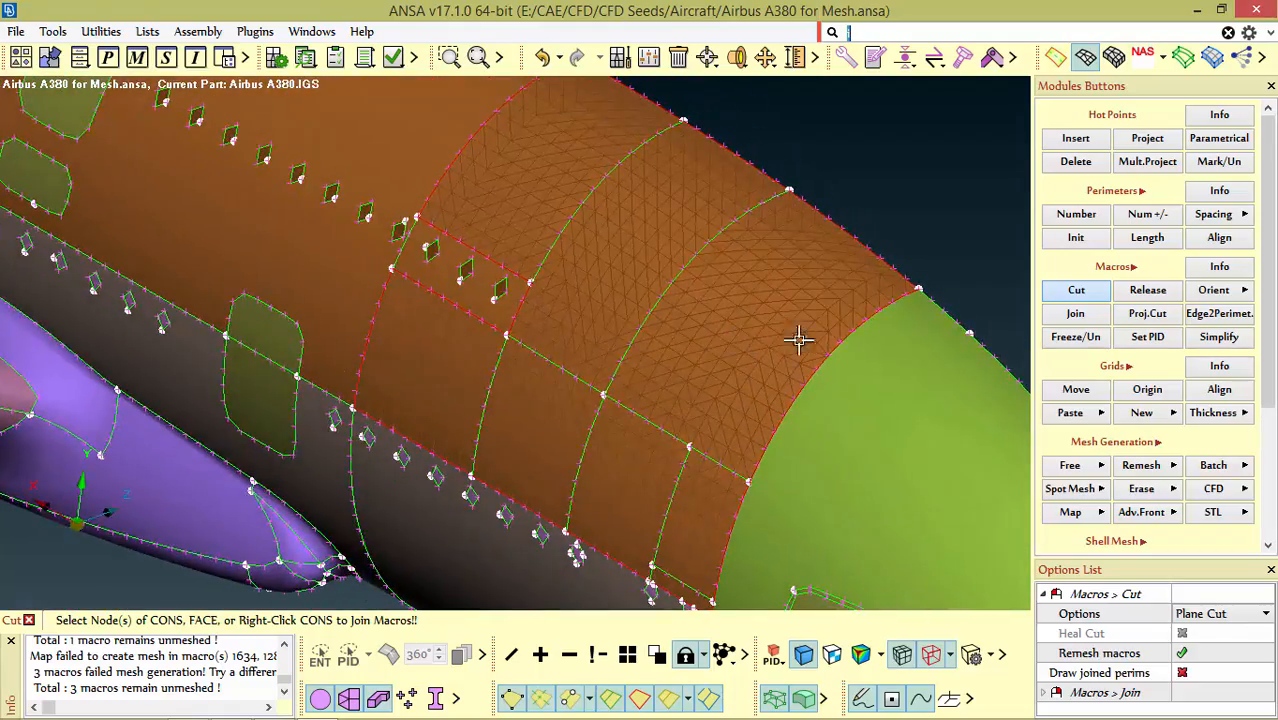
pyautogui.scroll(4, 679, 280)
pyautogui.scroll(-6, 679, 280)
pyautogui.keyDown('ctrl'); pyautogui.moveTo(679, 283); pyautogui.dragTo(743, 333); pyautogui.keyUp('ctrl')
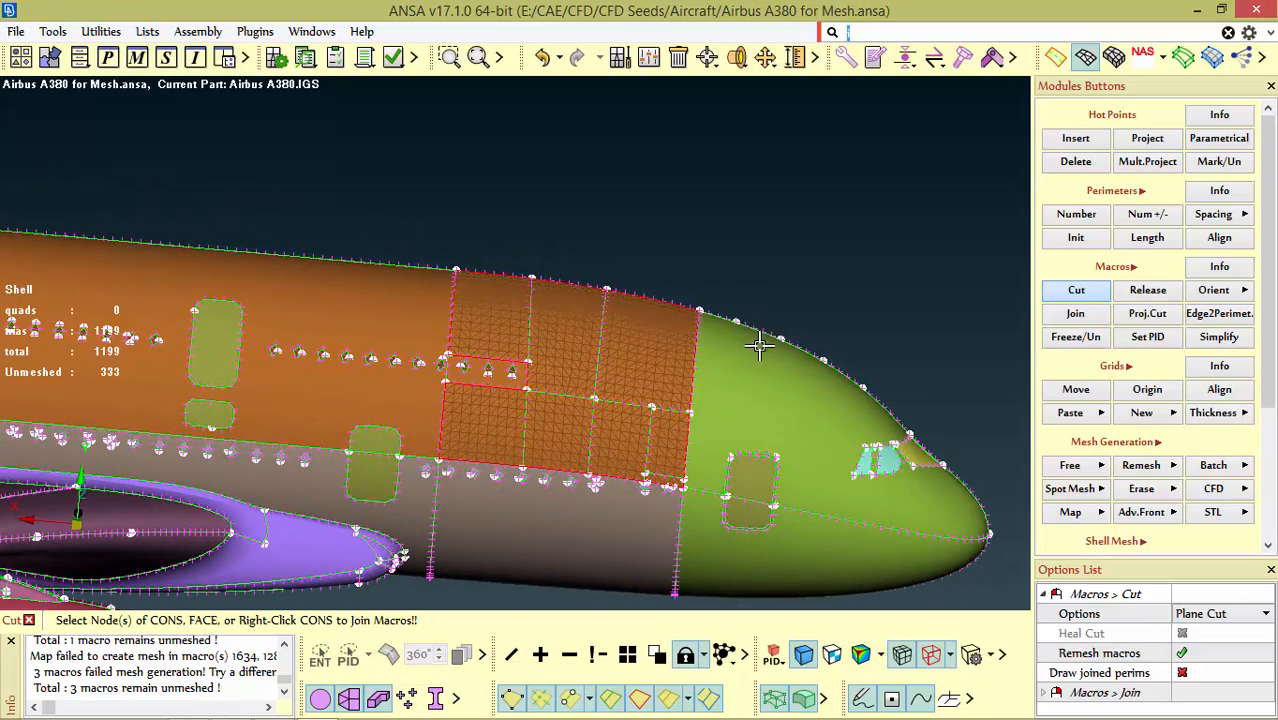
pyautogui.click(1077, 298)
pyautogui.scroll(3, 779, 434)
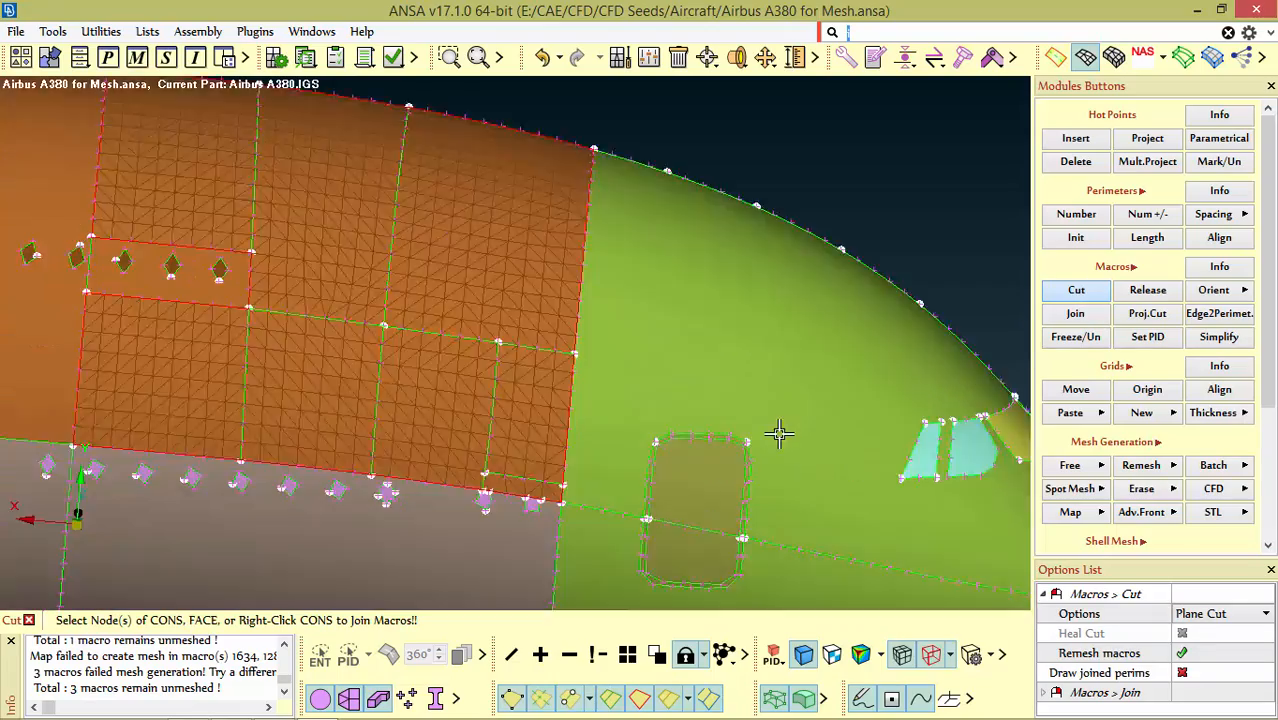
pyautogui.keyDown('ctrl'); pyautogui.moveTo(779, 434); pyautogui.dragTo(739, 431); pyautogui.keyUp('ctrl')
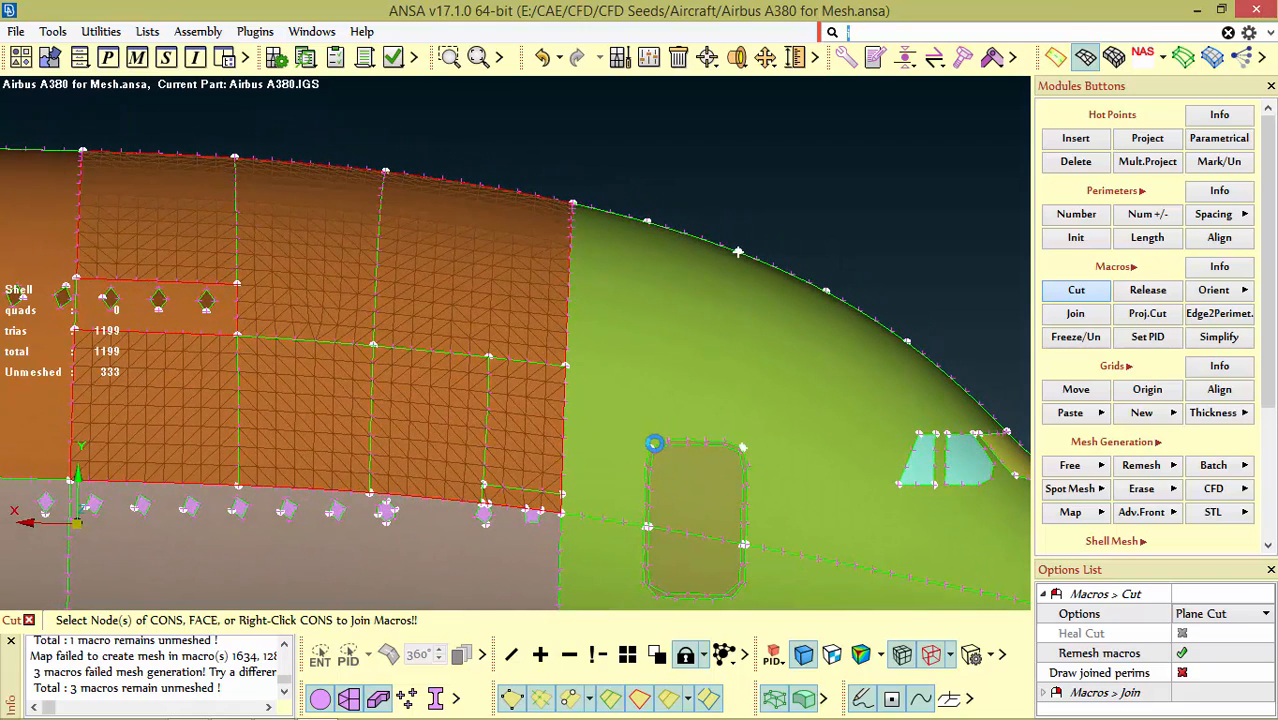
pyautogui.click(649, 446)
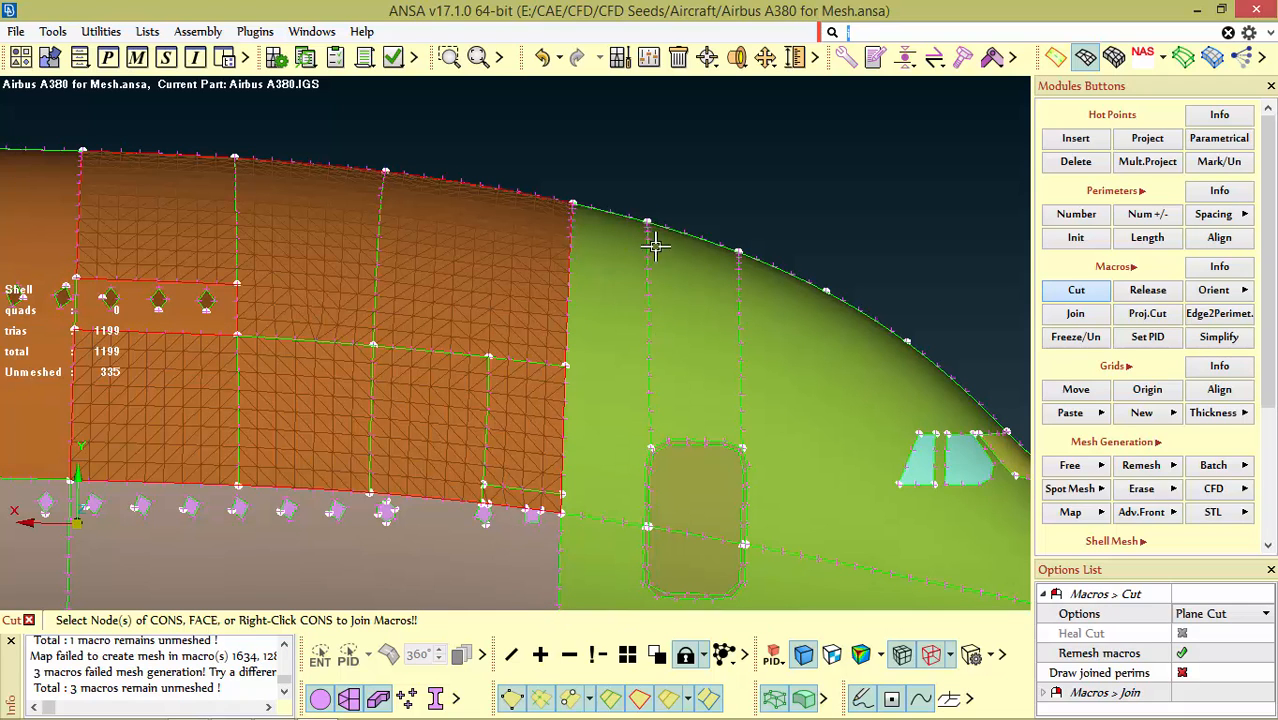
# Step: Plane-cut the lower nose face from the door's lower rear corner down to the belly line
pyautogui.scroll(-5, 654, 245)
pyautogui.scroll(5, 669, 308)
pyautogui.scroll(-3, 667, 237)
pyautogui.scroll(5, 678, 287)
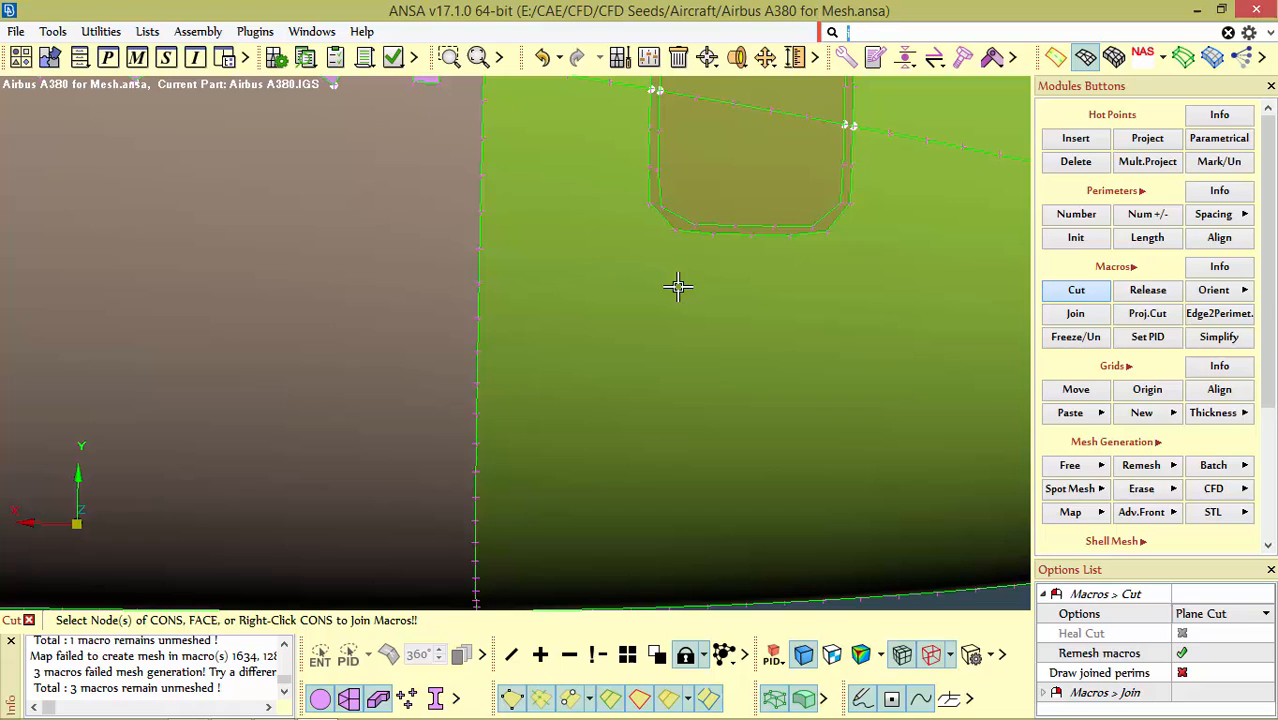
pyautogui.click(650, 205)
pyautogui.scroll(-5, 678, 309)
pyautogui.scroll(5, 672, 384)
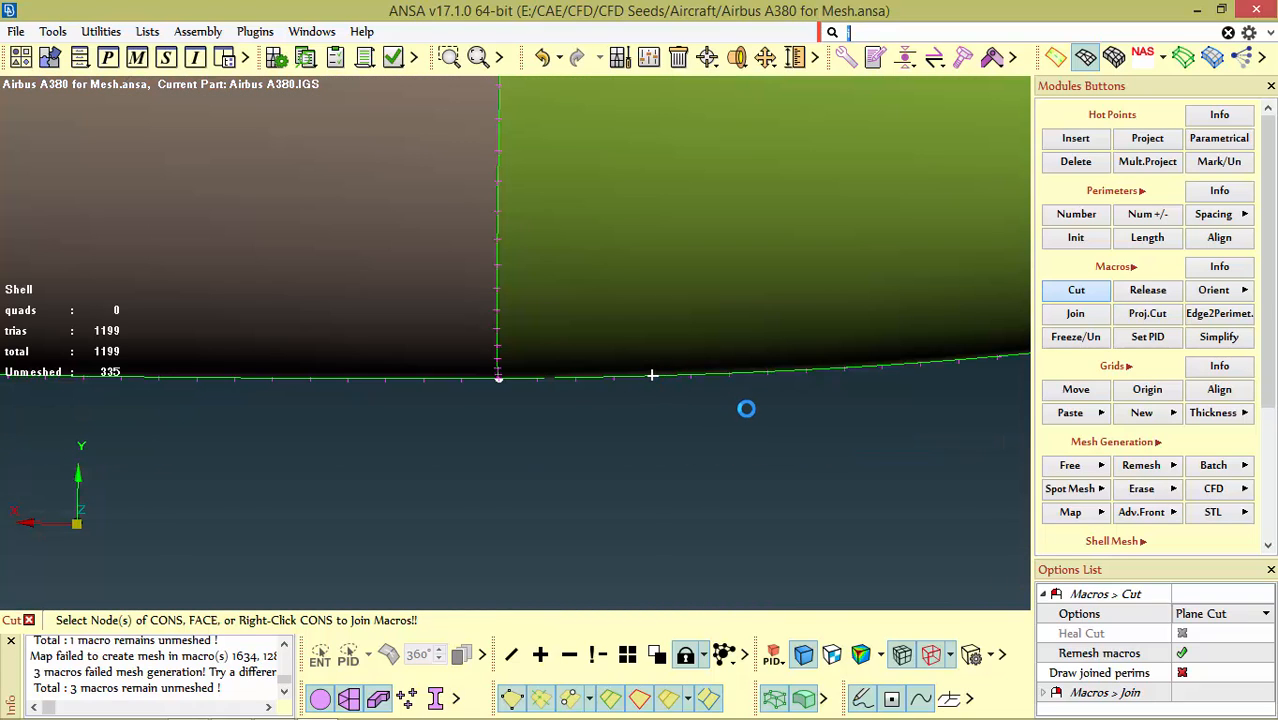
pyautogui.click(652, 375)
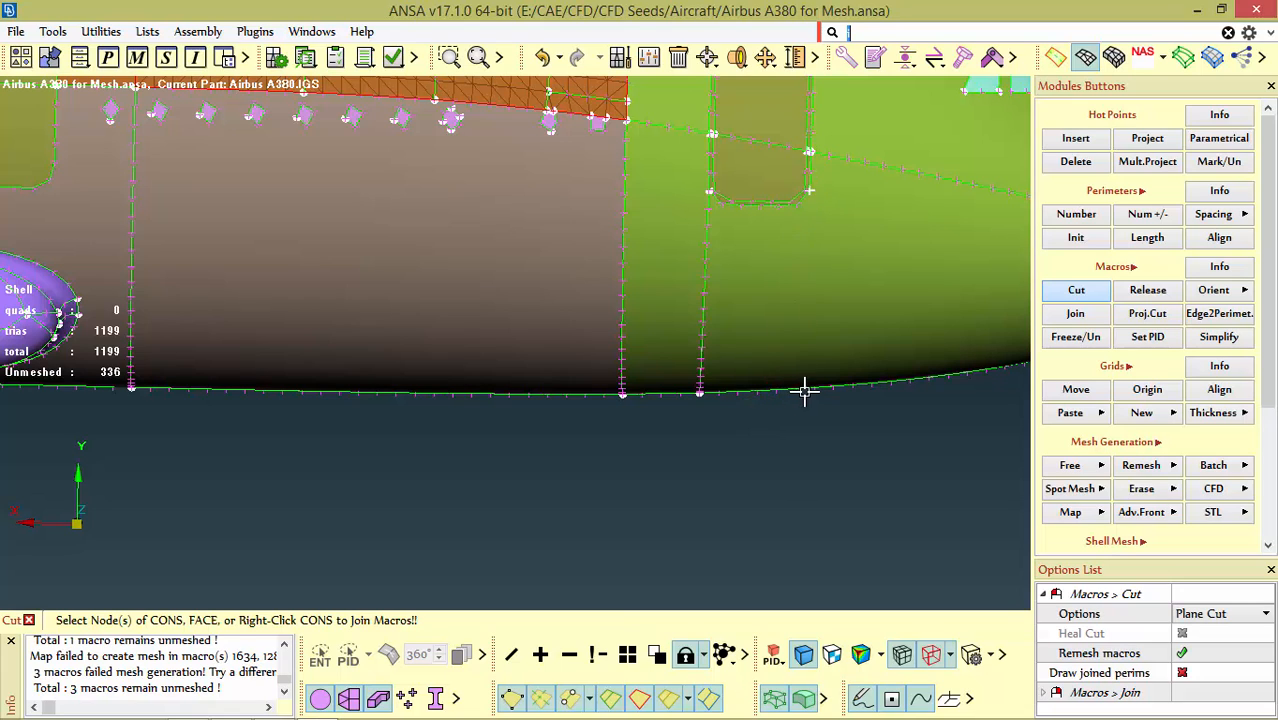
# Step: Plane-cut the lower nose face from the door's lower front corner to the belly, and again farther forward from the seam to the belly
pyautogui.scroll(3, 805, 392)
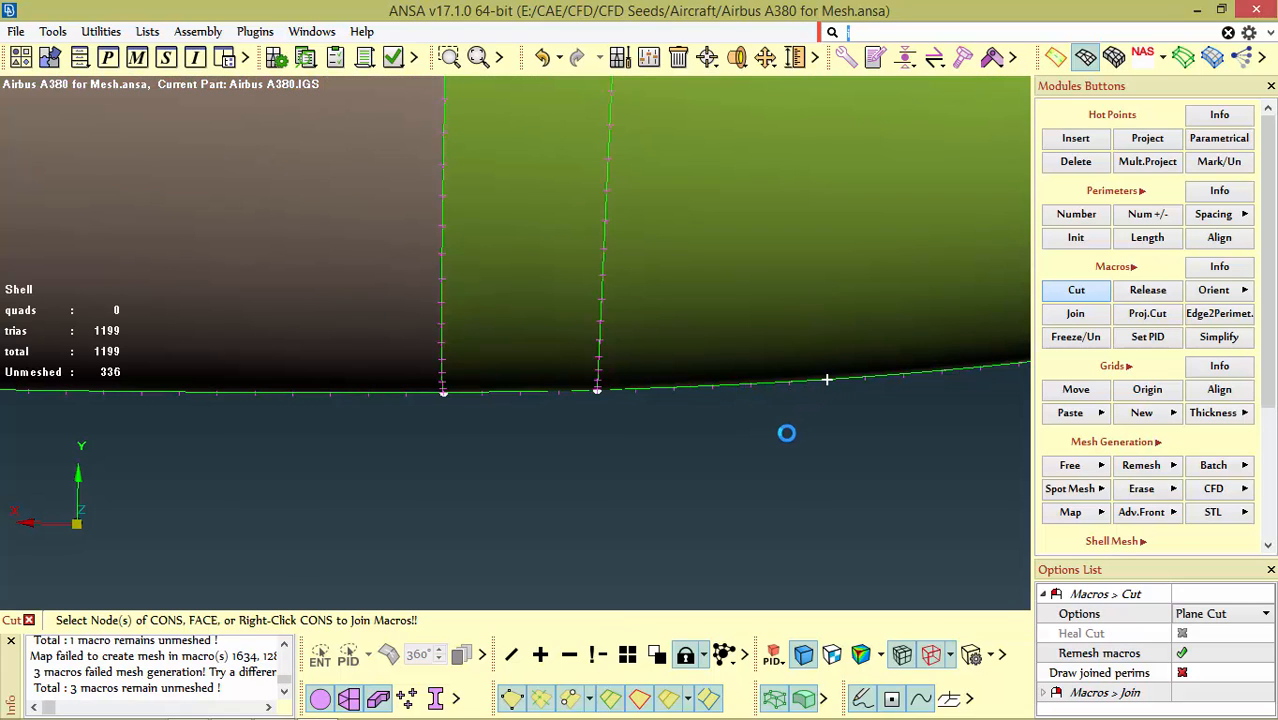
pyautogui.scroll(-5, 787, 430)
pyautogui.scroll(4, 679, 408)
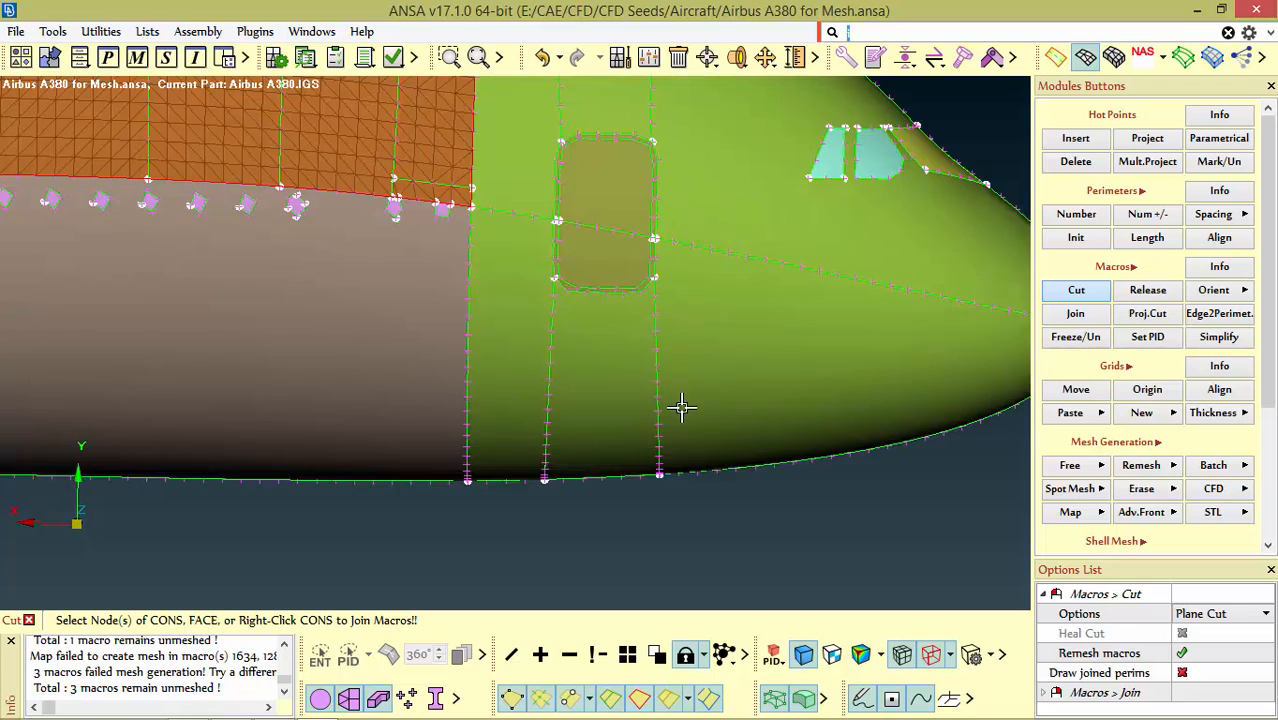
pyautogui.click(782, 307)
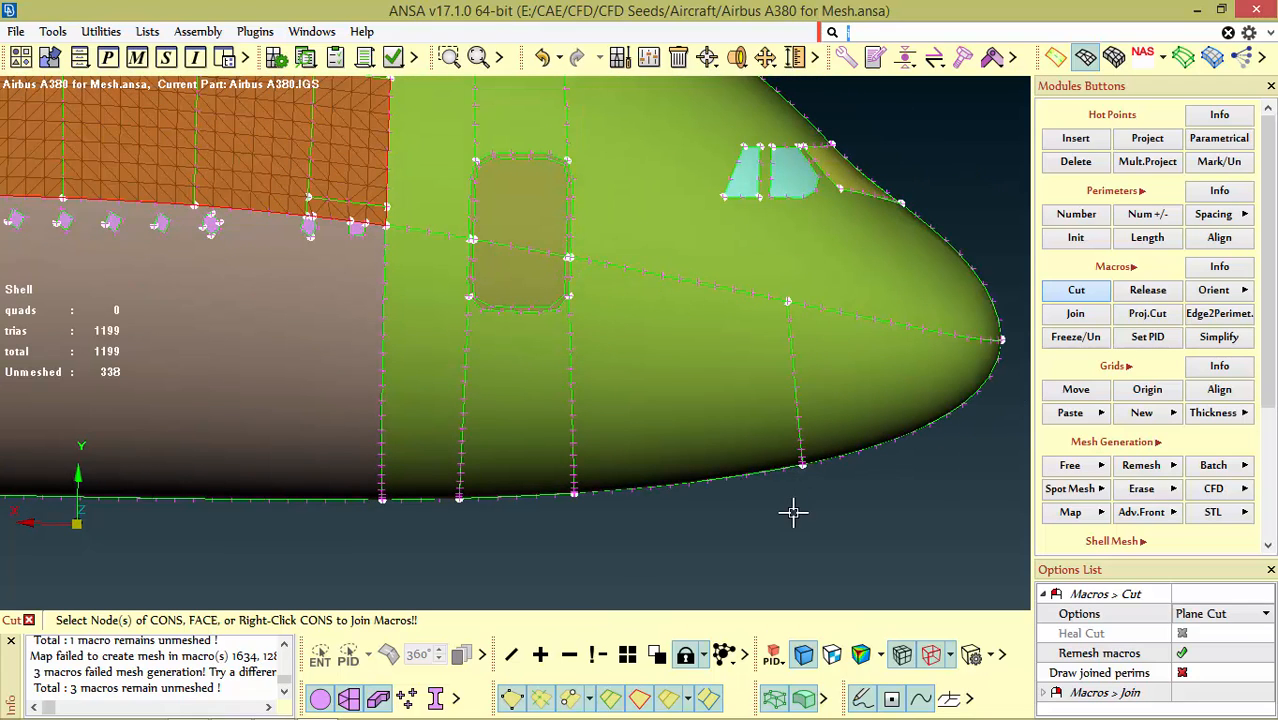
pyautogui.click(779, 300)
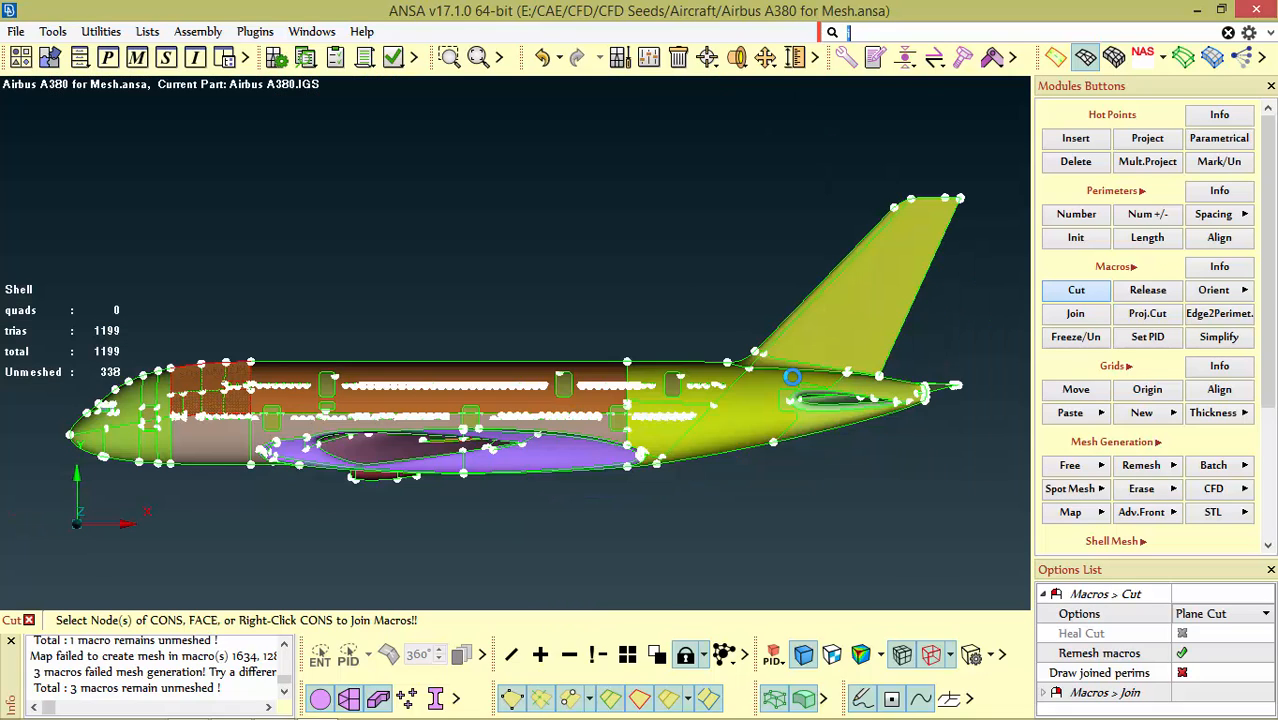
# Step: Replace the cut between the door's lower front corner and the belly with one ending slightly farther aft on the belly line
pyautogui.press('F2')
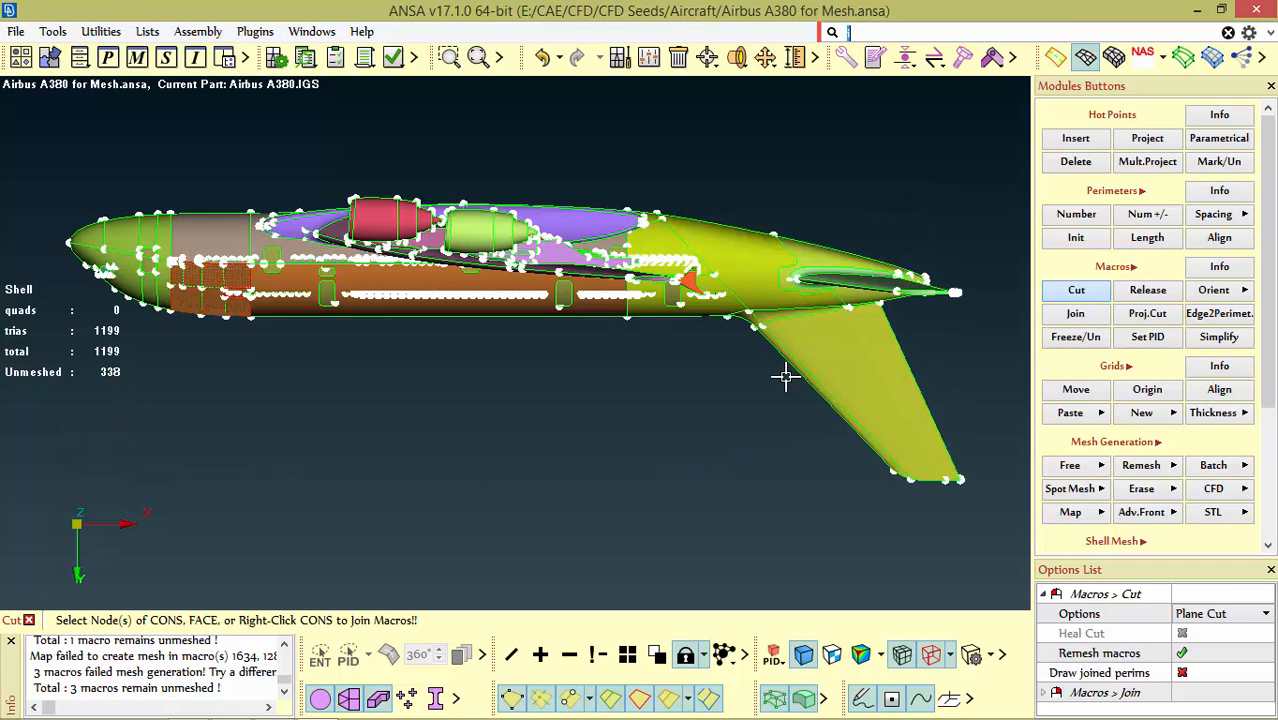
pyautogui.scroll(3, 120, 235)
pyautogui.scroll(-3, 565, 262)
pyautogui.scroll(2, 582, 305)
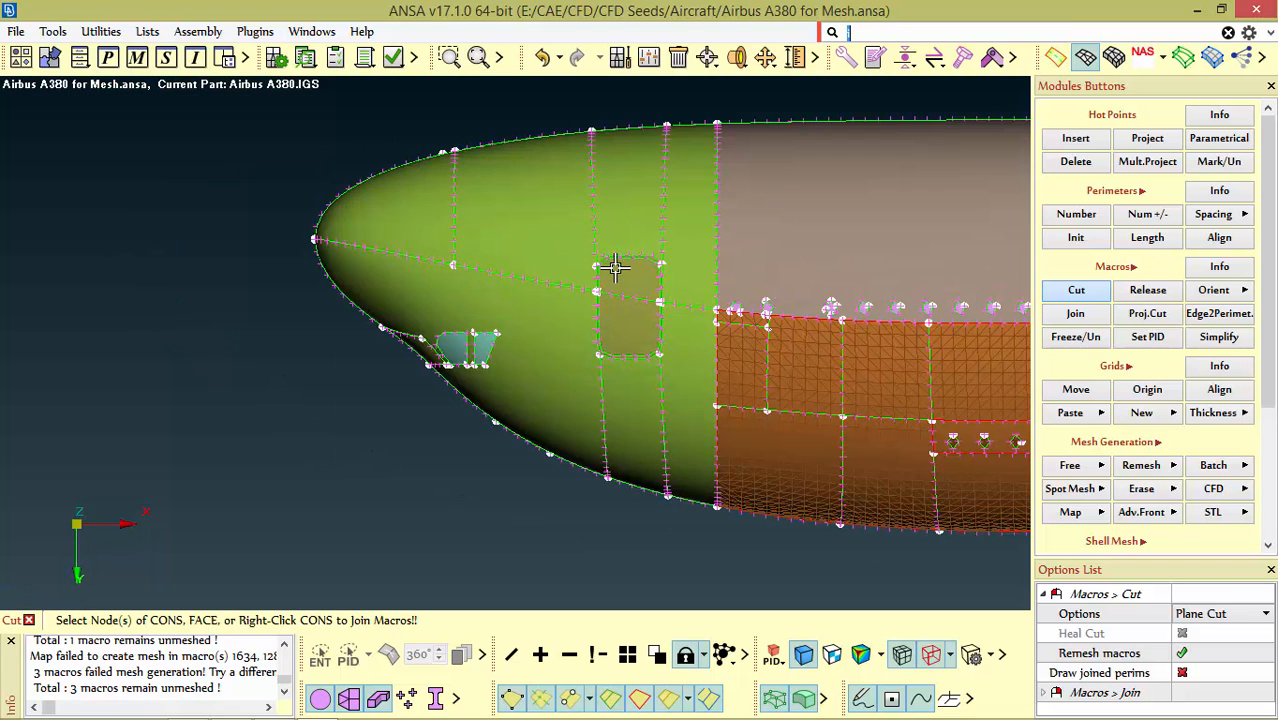
pyautogui.scroll(3, 610, 183)
pyautogui.scroll(-3, 650, 234)
pyautogui.scroll(3, 628, 285)
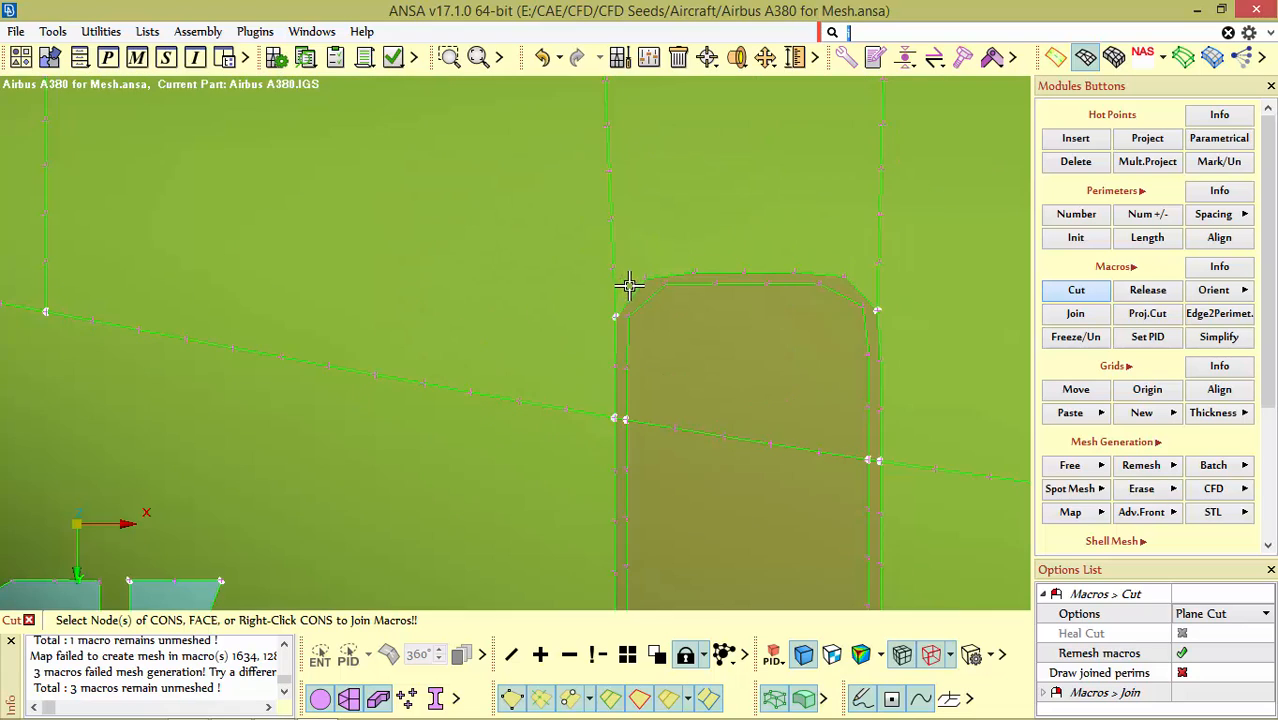
pyautogui.scroll(-3, 618, 312)
pyautogui.scroll(2, 653, 260)
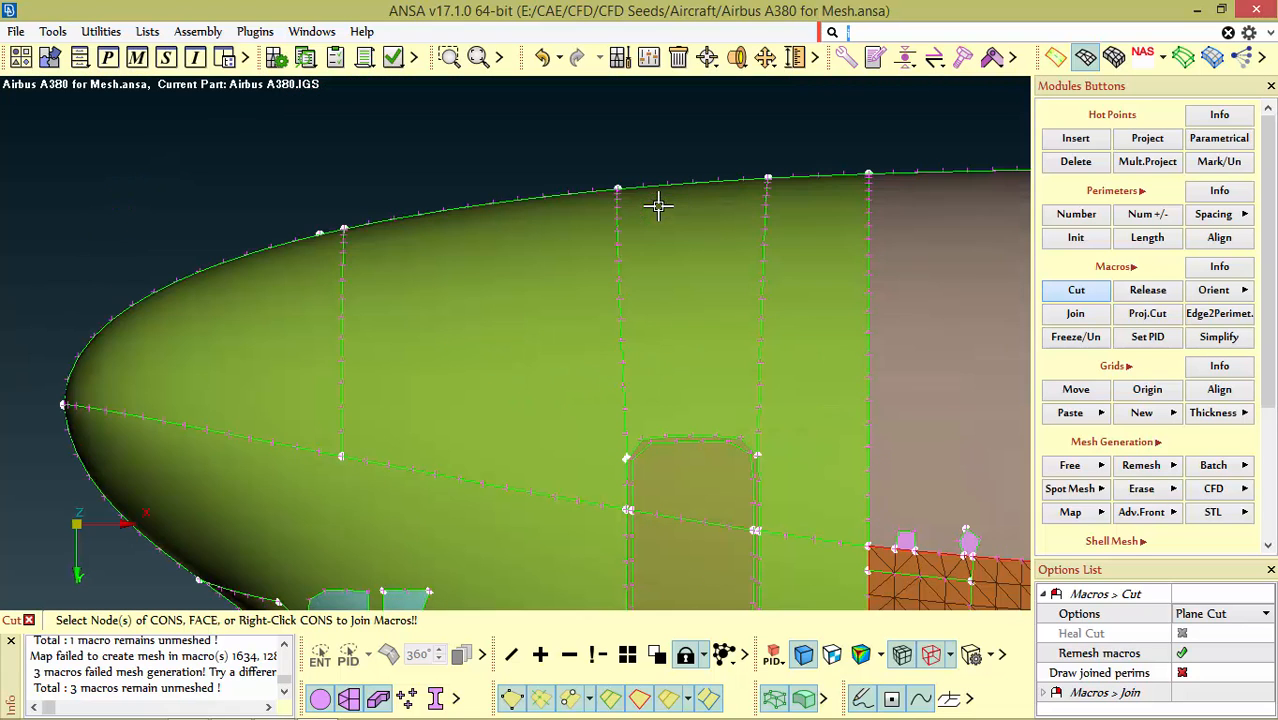
pyautogui.click(640, 195)
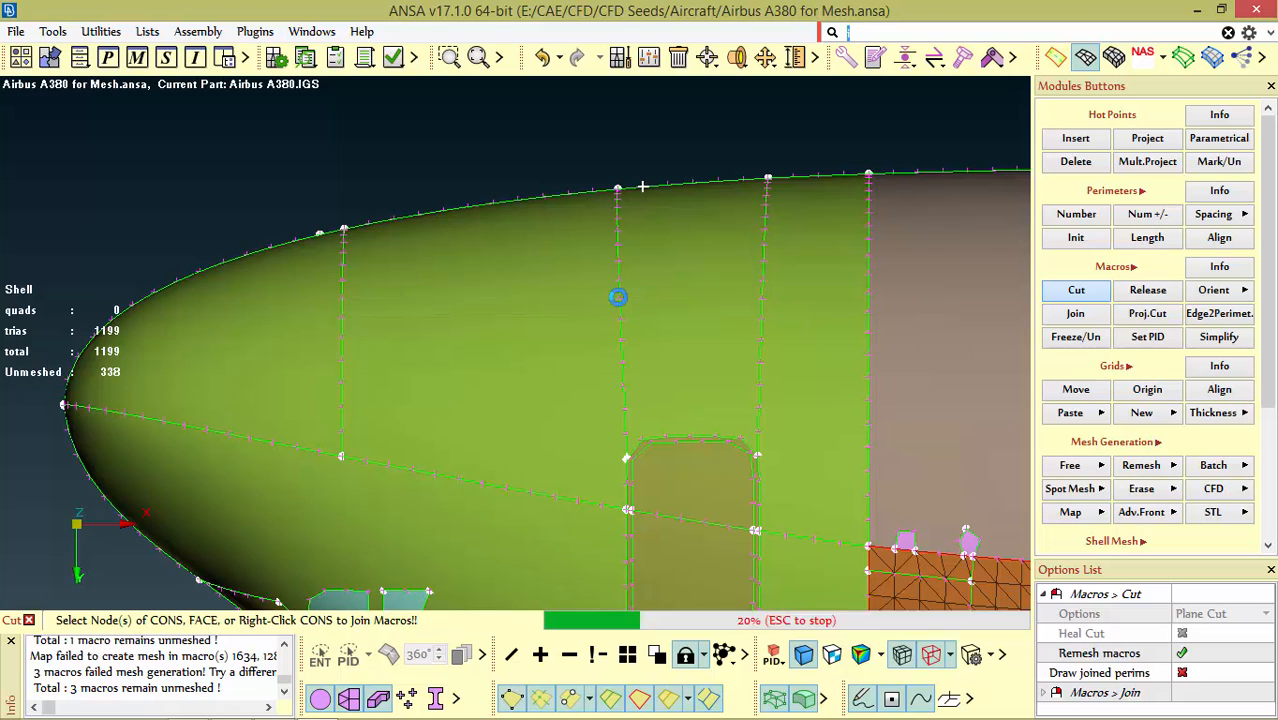
pyautogui.scroll(-2, 619, 289)
pyautogui.scroll(3, 621, 288)
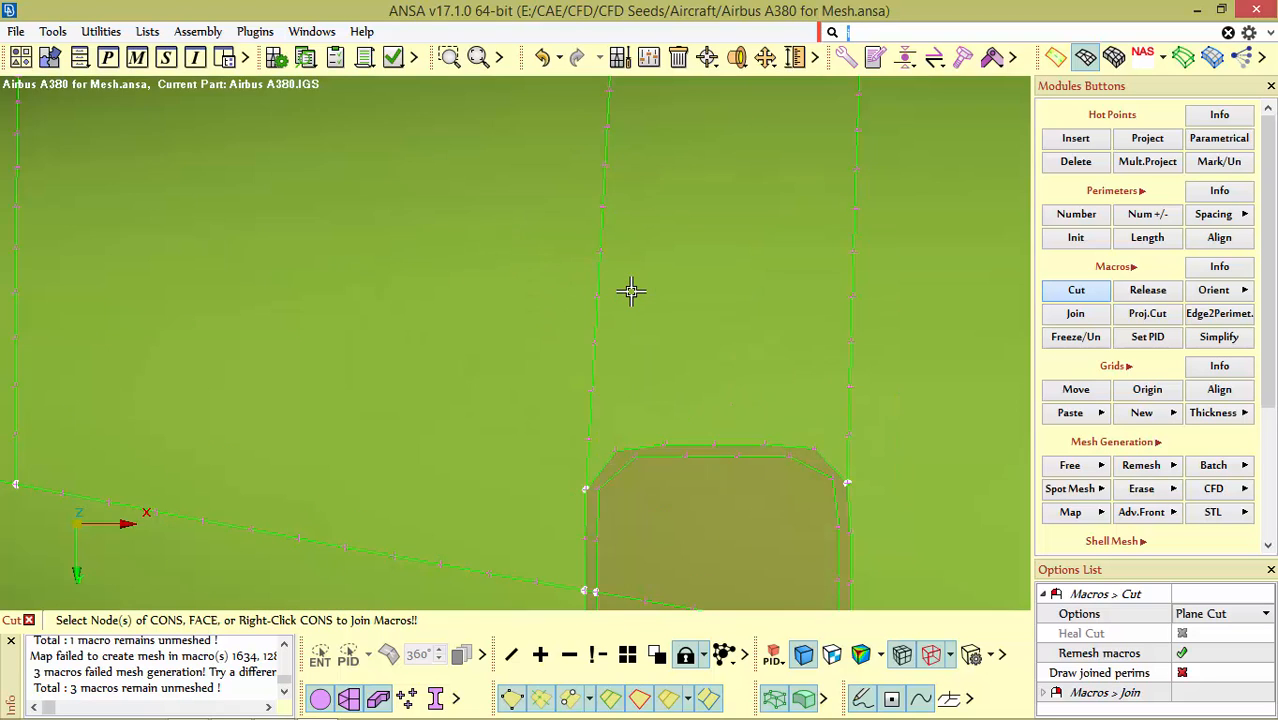
# Step: Plane-cut the nose from the belly line through the seam to the crown, between the cockpit windows and the door
pyautogui.scroll(-2, 631, 292)
pyautogui.scroll(3, 513, 381)
pyautogui.scroll(-3, 553, 331)
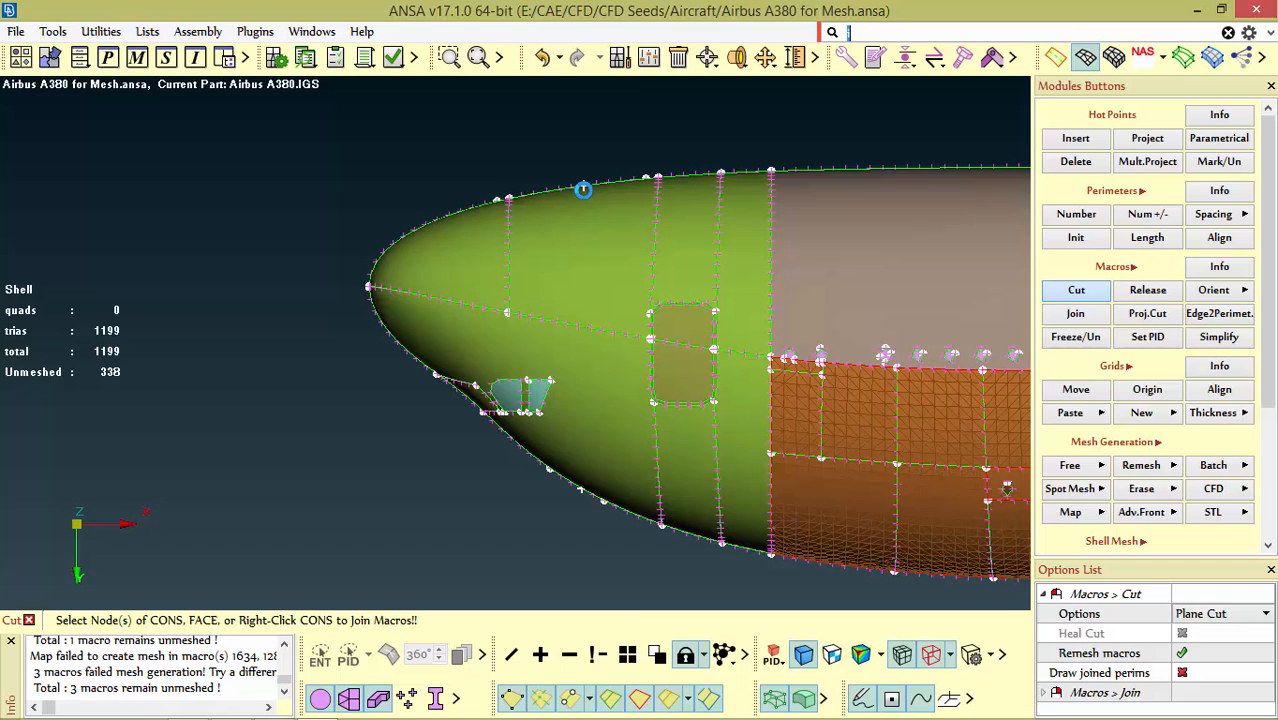
pyautogui.click(583, 189)
pyautogui.scroll(3, 519, 297)
pyautogui.scroll(-3, 612, 237)
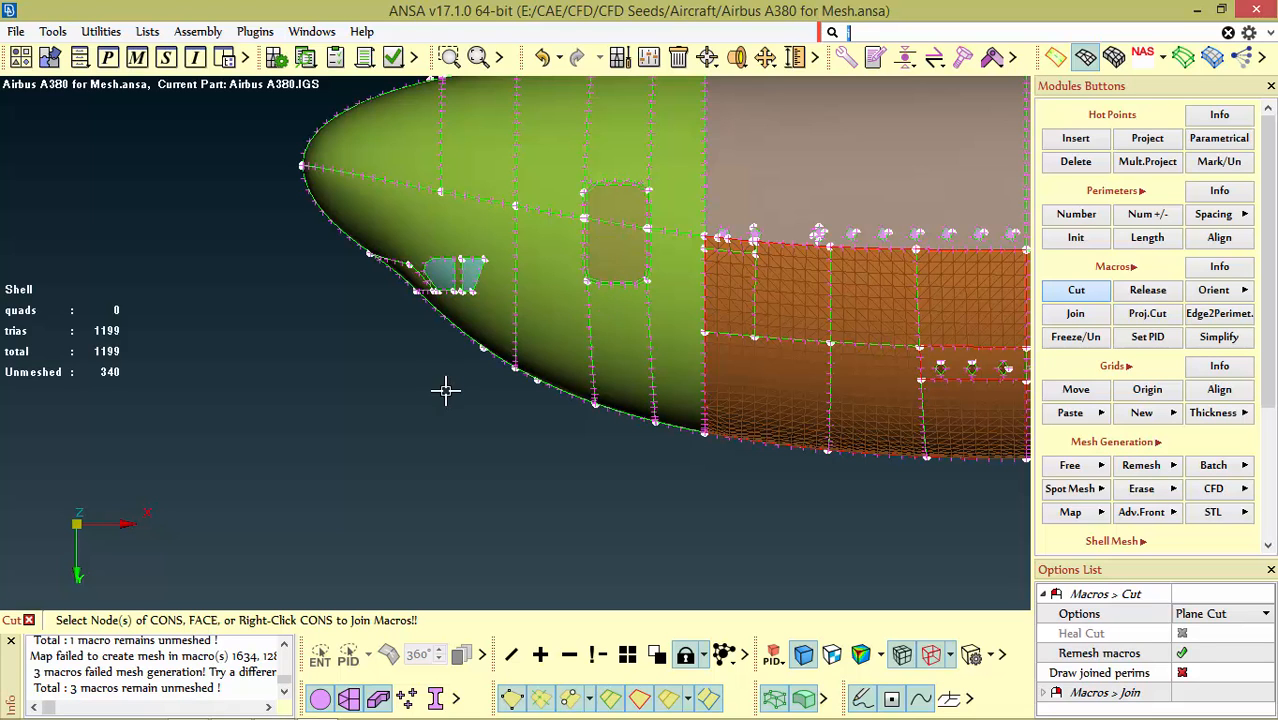
# Step: Plane-cut the grey lower fuselage section from the hot point of the foremost full-height upper cut on the seam to the belly line
pyautogui.scroll(-5, 540, 375)
pyautogui.scroll(5, 565, 395)
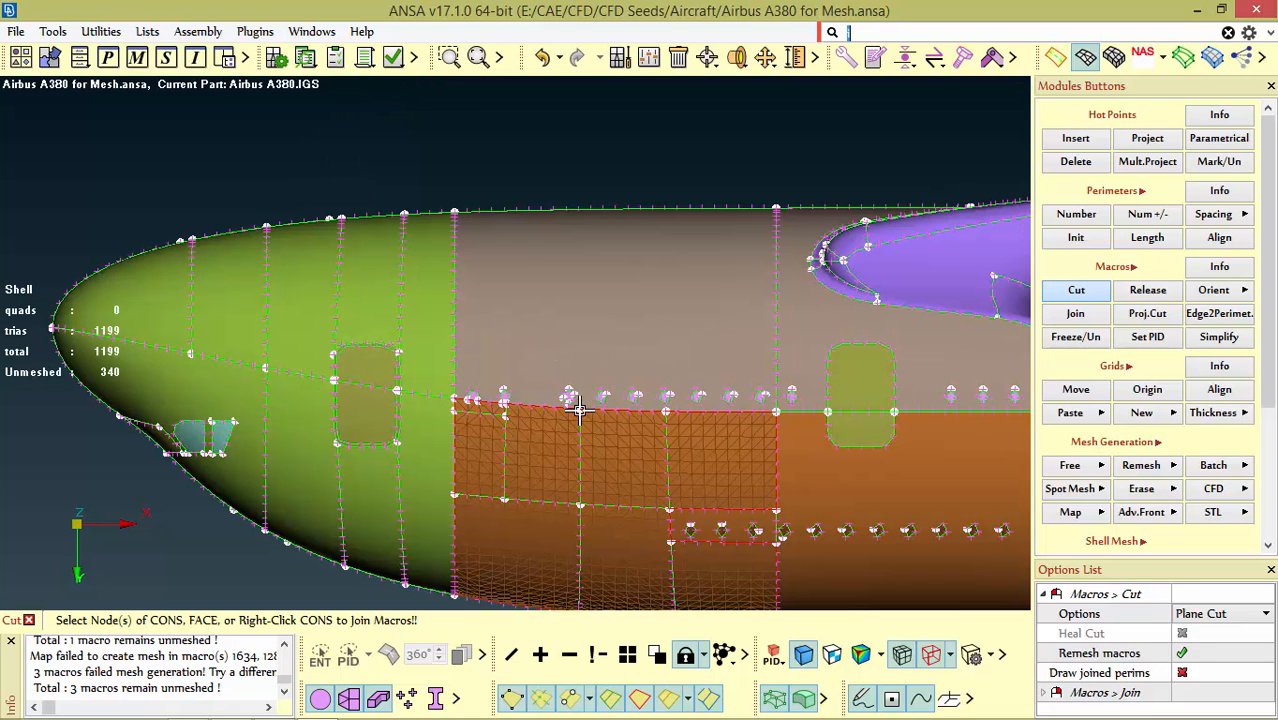
pyautogui.scroll(3, 582, 395)
pyautogui.scroll(-3, 590, 380)
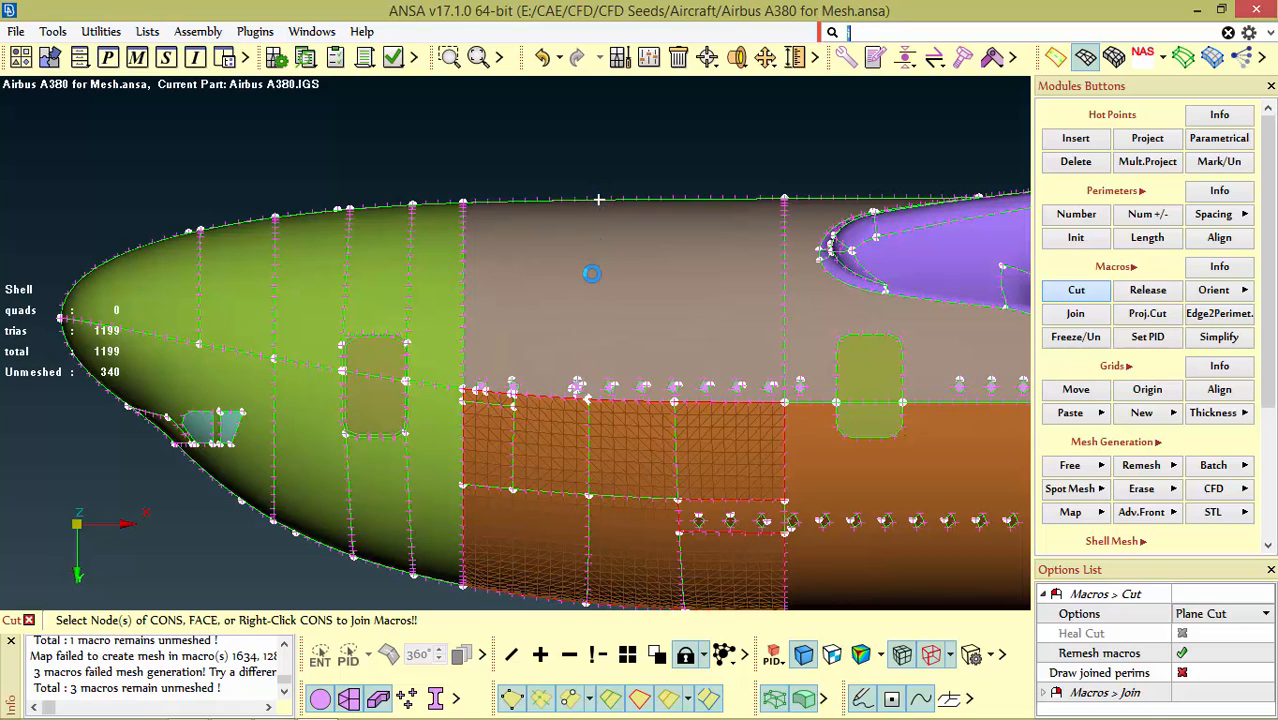
pyautogui.click(598, 200)
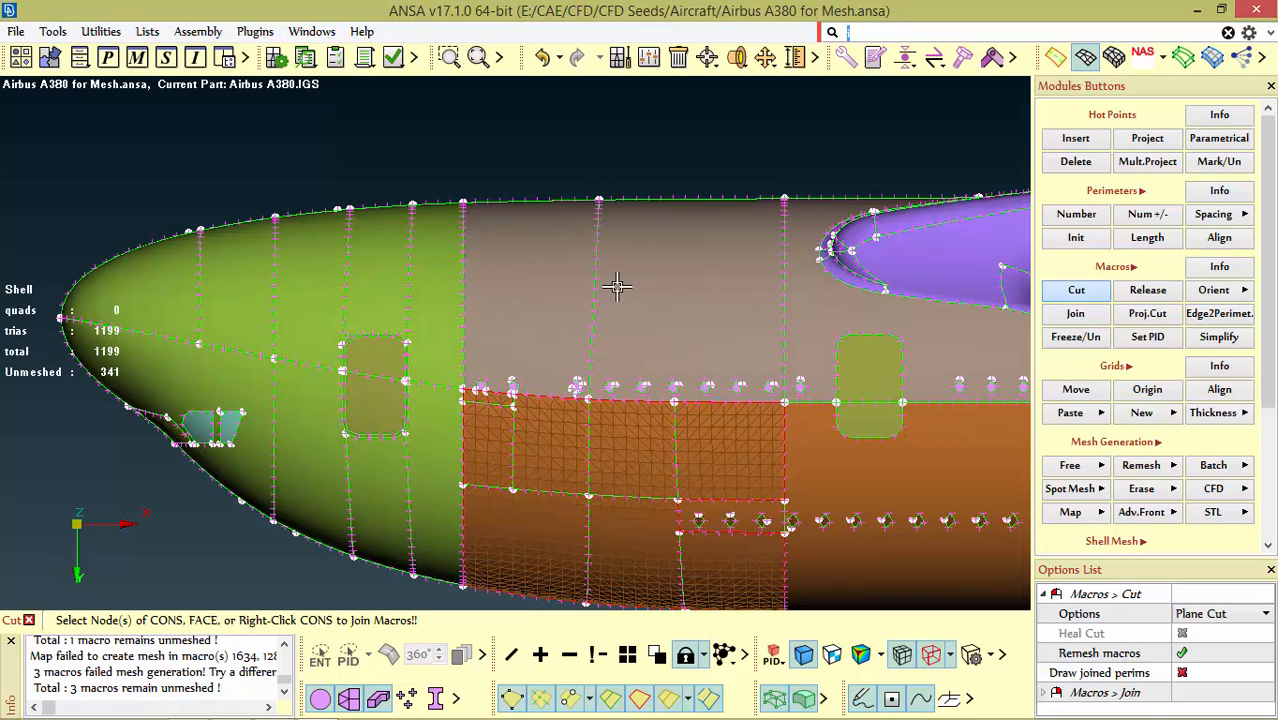
# Step: Plane-cut the rear part of the grey lower section from the seam, just aft of the next upper cut, to the belly line
pyautogui.scroll(3, 676, 399)
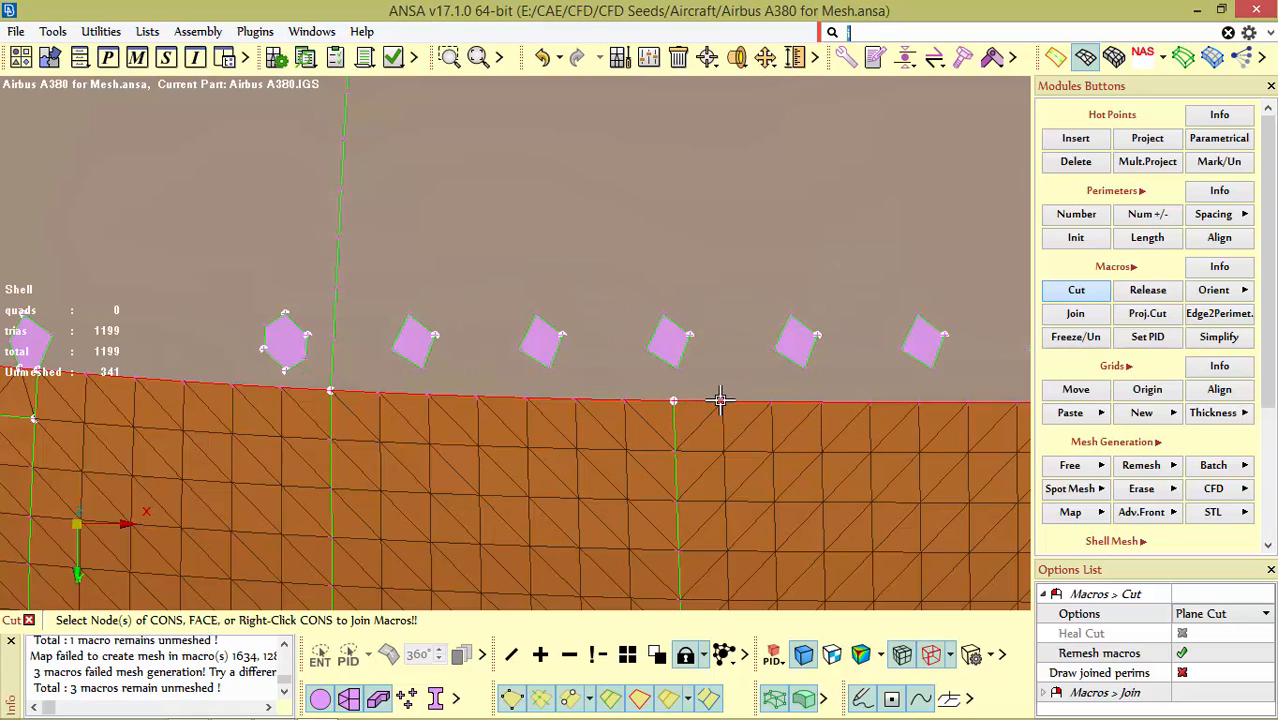
pyautogui.scroll(-3, 720, 400)
pyautogui.scroll(3, 782, 330)
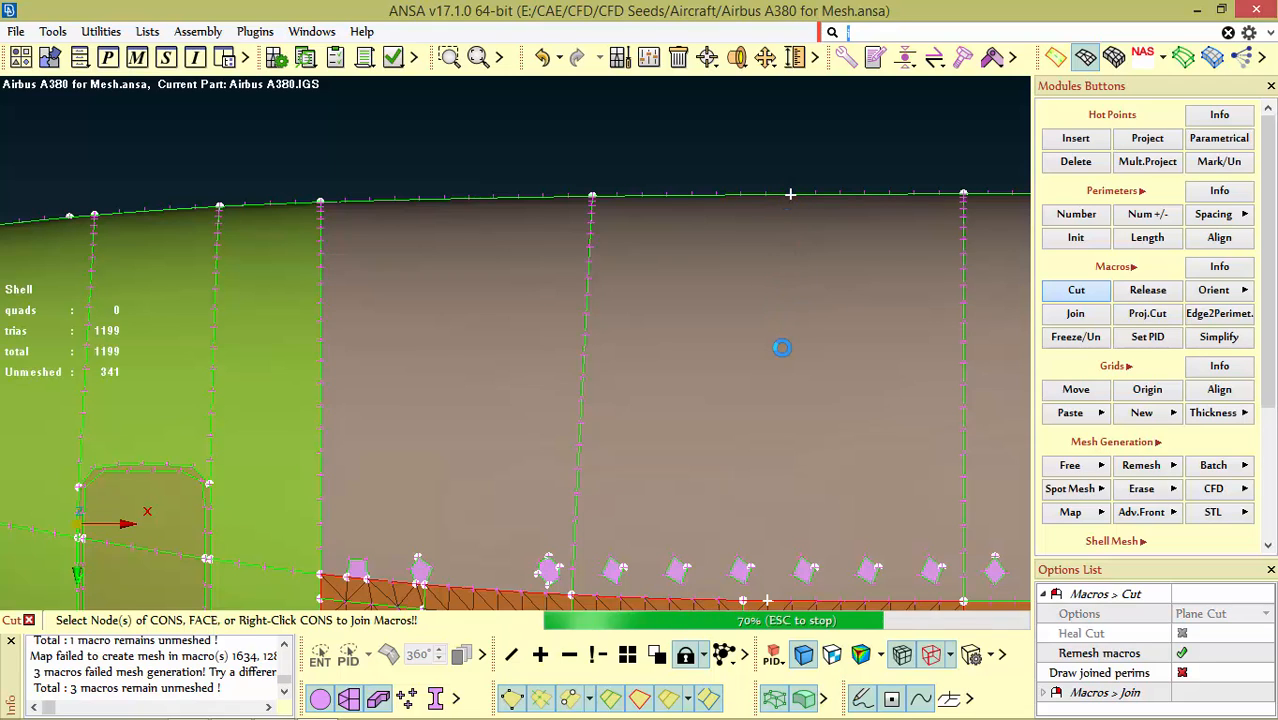
pyautogui.scroll(-3, 695, 330)
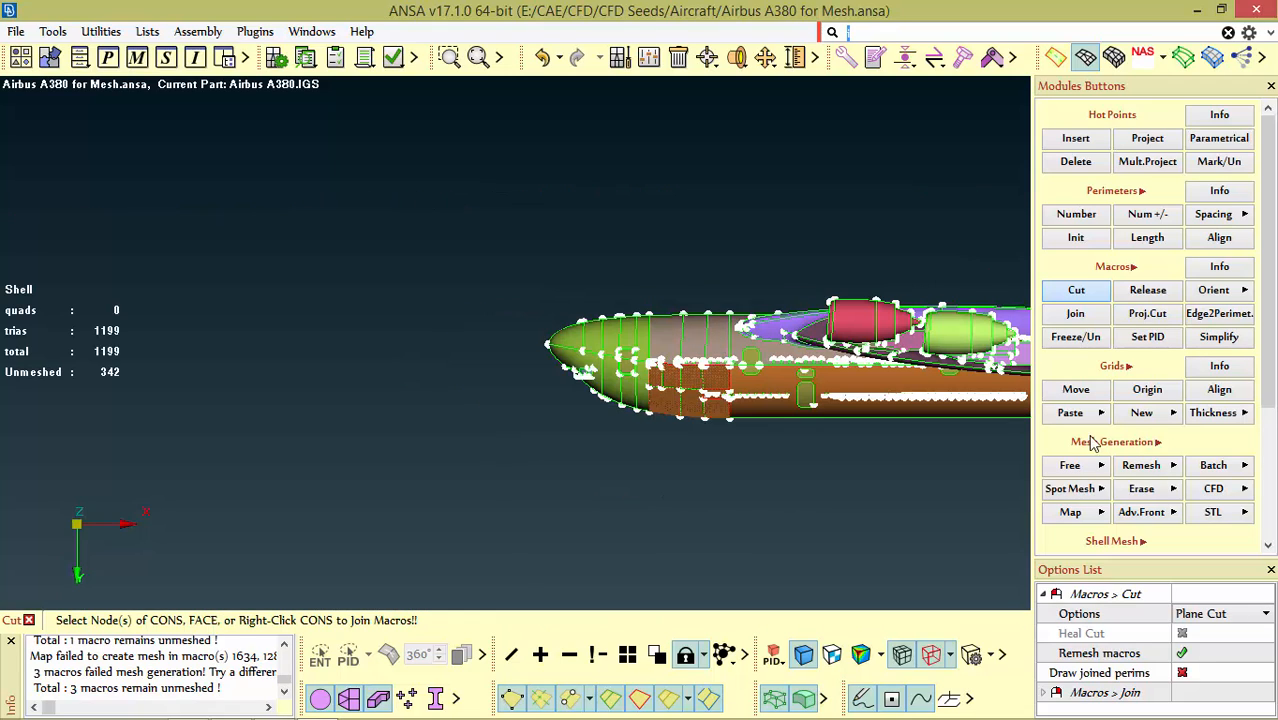
# Step: Map-mesh the newly cut macros of the nose and forward fuselage with tria elements
pyautogui.click(1068, 512)
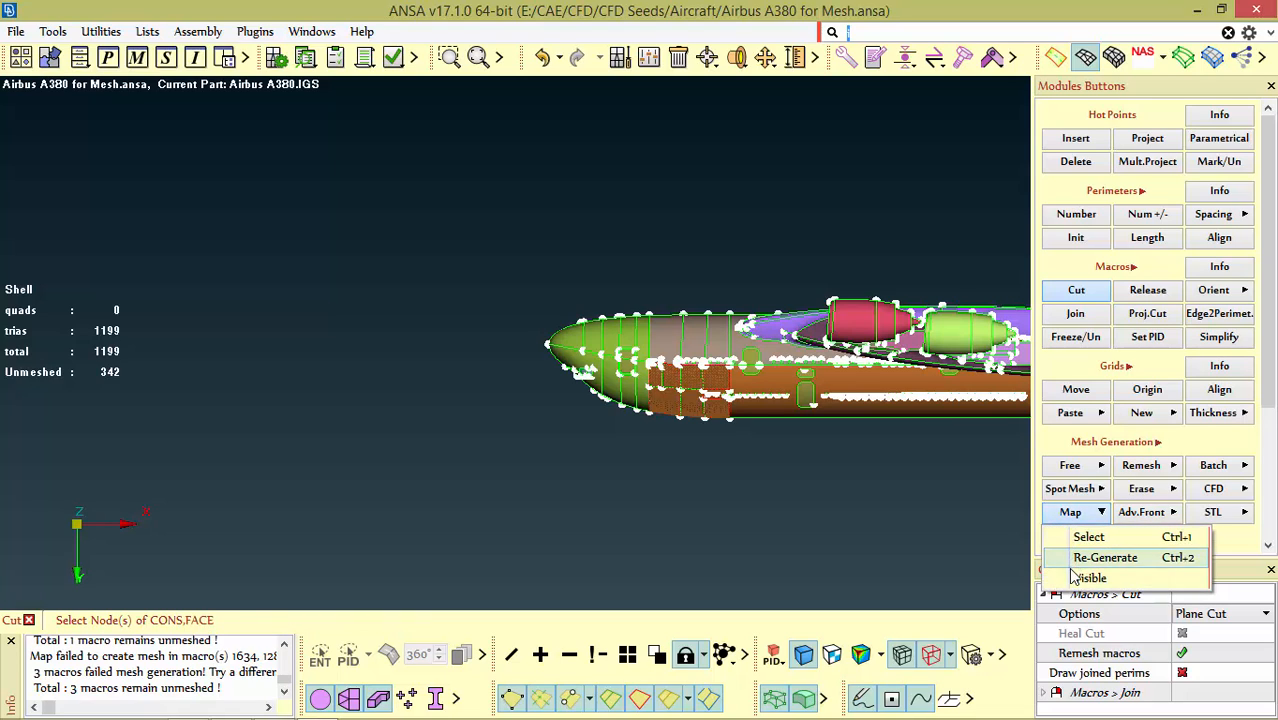
pyautogui.click(1088, 537)
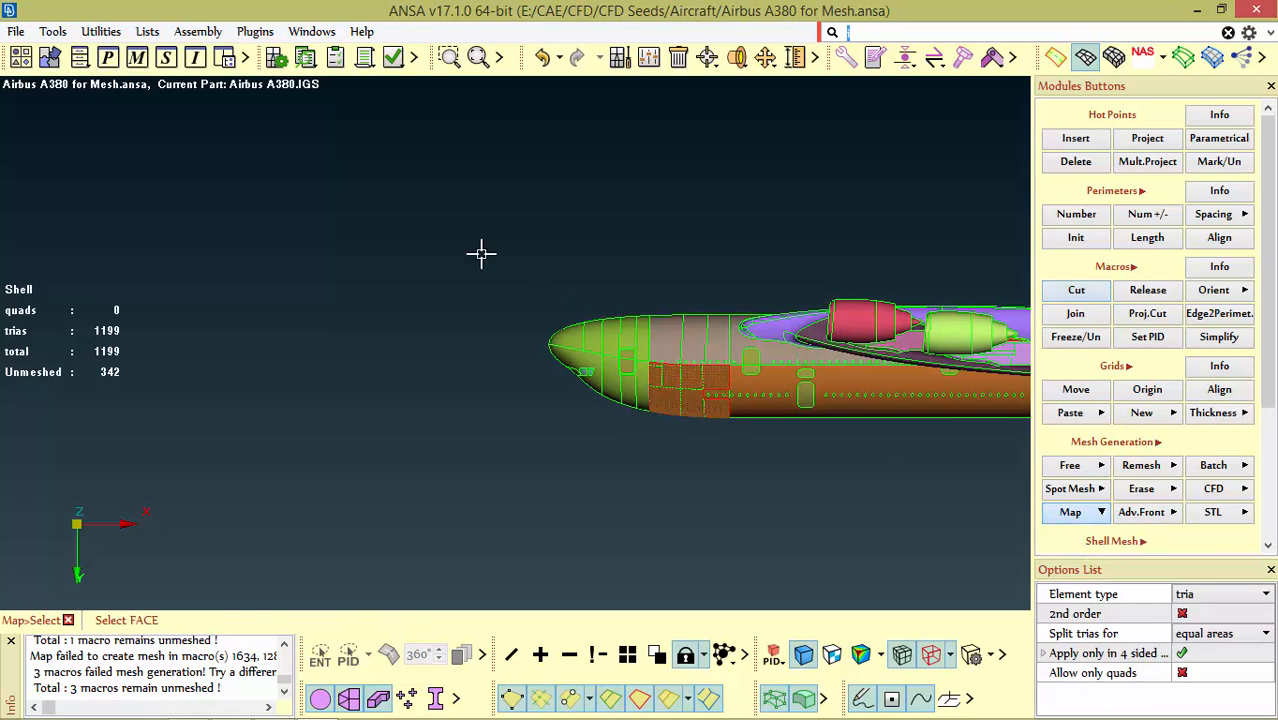
pyautogui.moveTo(442, 225); pyautogui.dragTo(733, 517)
pyautogui.middleClick(725, 491)
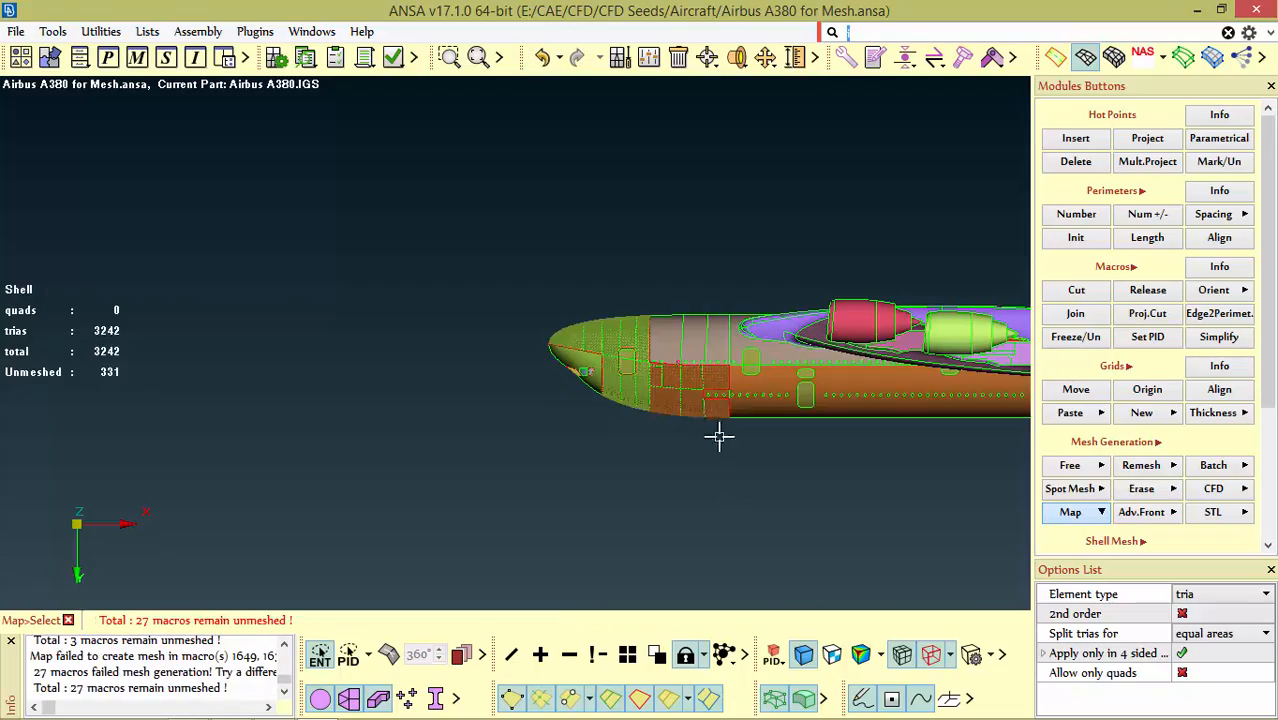
# Step: Examine the tria mesh of the nose and forward fuselage around the door, the crown and the cockpit windows
pyautogui.scroll(5, 663, 359)
pyautogui.scroll(-5, 785, 385)
pyautogui.scroll(8, 719, 398)
pyautogui.keyDown('ctrl'); pyautogui.moveTo(747, 367); pyautogui.dragTo(822, 346); pyautogui.keyUp('ctrl')
pyautogui.scroll(-10, 822, 346)
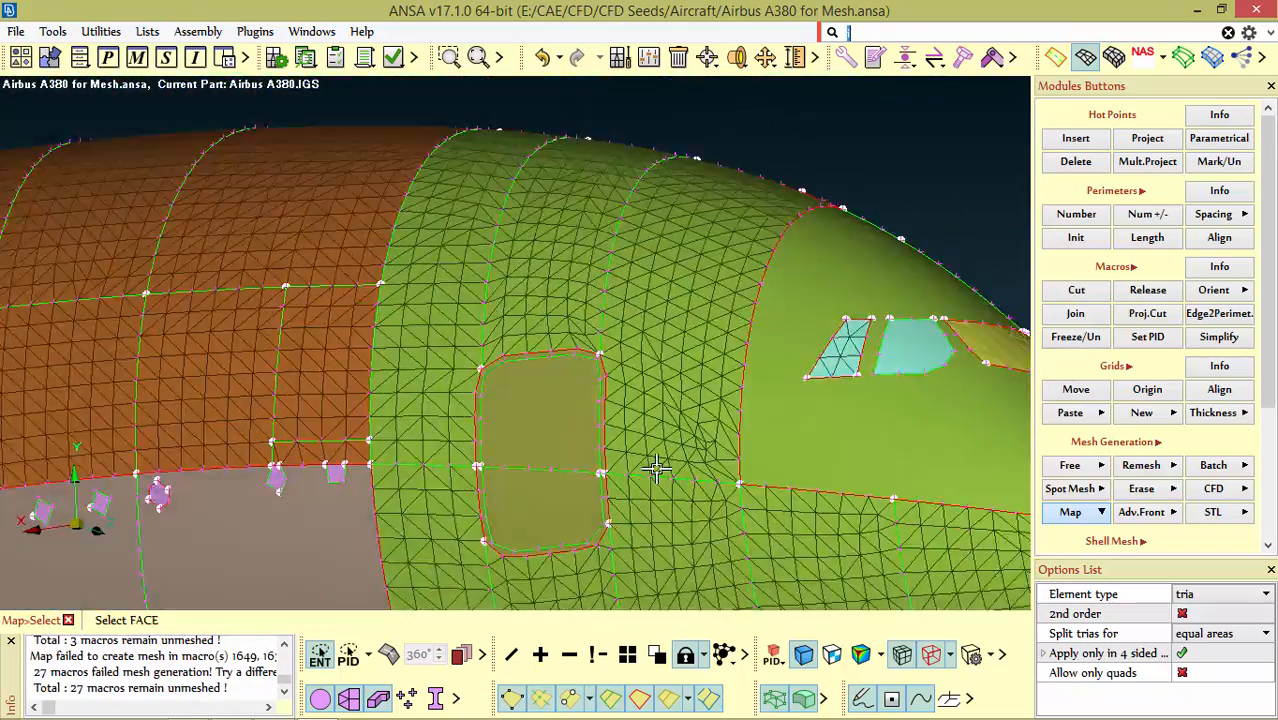
pyautogui.scroll(6, 696, 485)
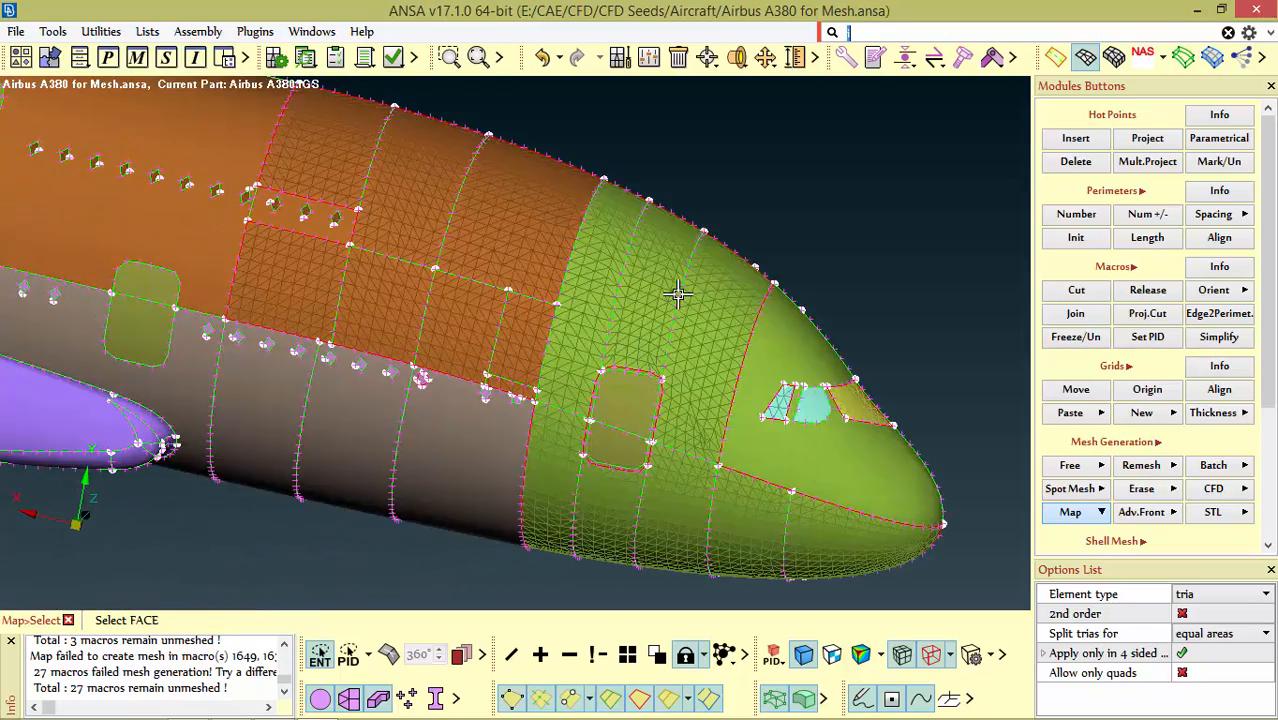
pyautogui.scroll(3, 733, 378)
pyautogui.scroll(-5, 727, 351)
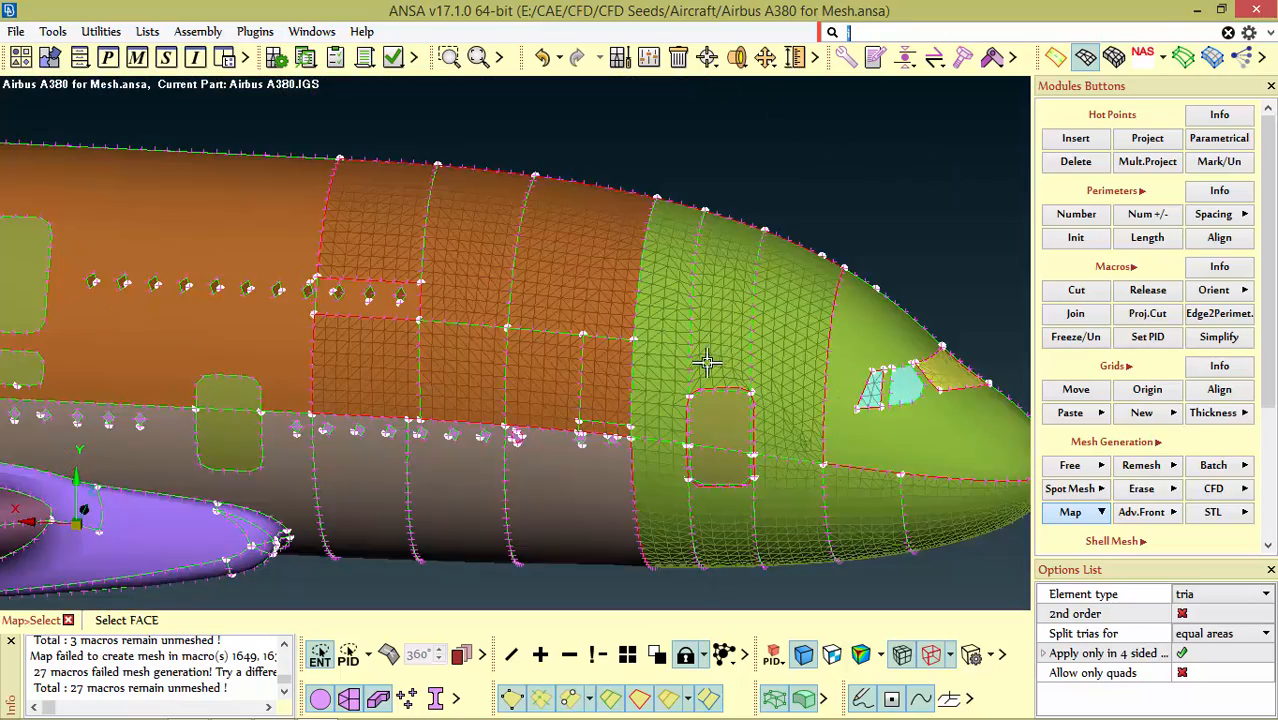
pyautogui.scroll(6, 722, 351)
pyautogui.scroll(-5, 642, 357)
pyautogui.scroll(6, 611, 377)
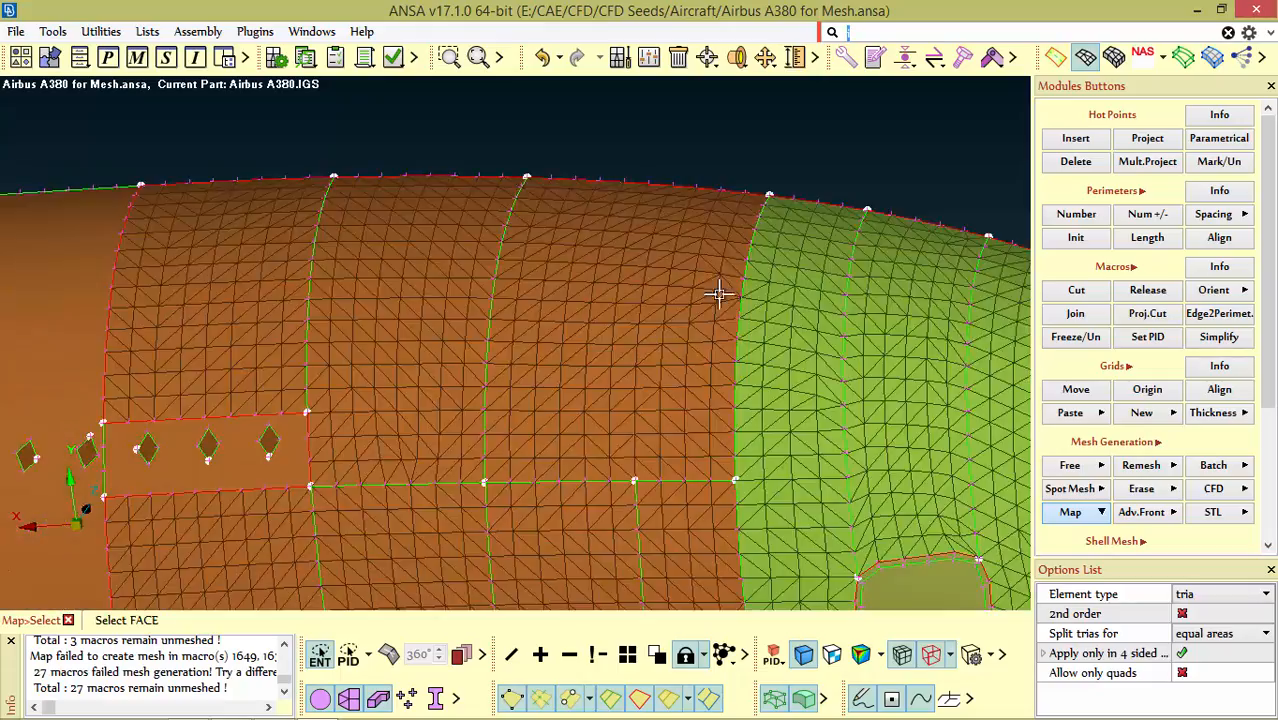
pyautogui.keyDown('ctrl'); pyautogui.moveTo(719, 294); pyautogui.dragTo(751, 441); pyautogui.keyUp('ctrl')
pyautogui.scroll(-3, 751, 441)
pyautogui.scroll(6, 751, 441)
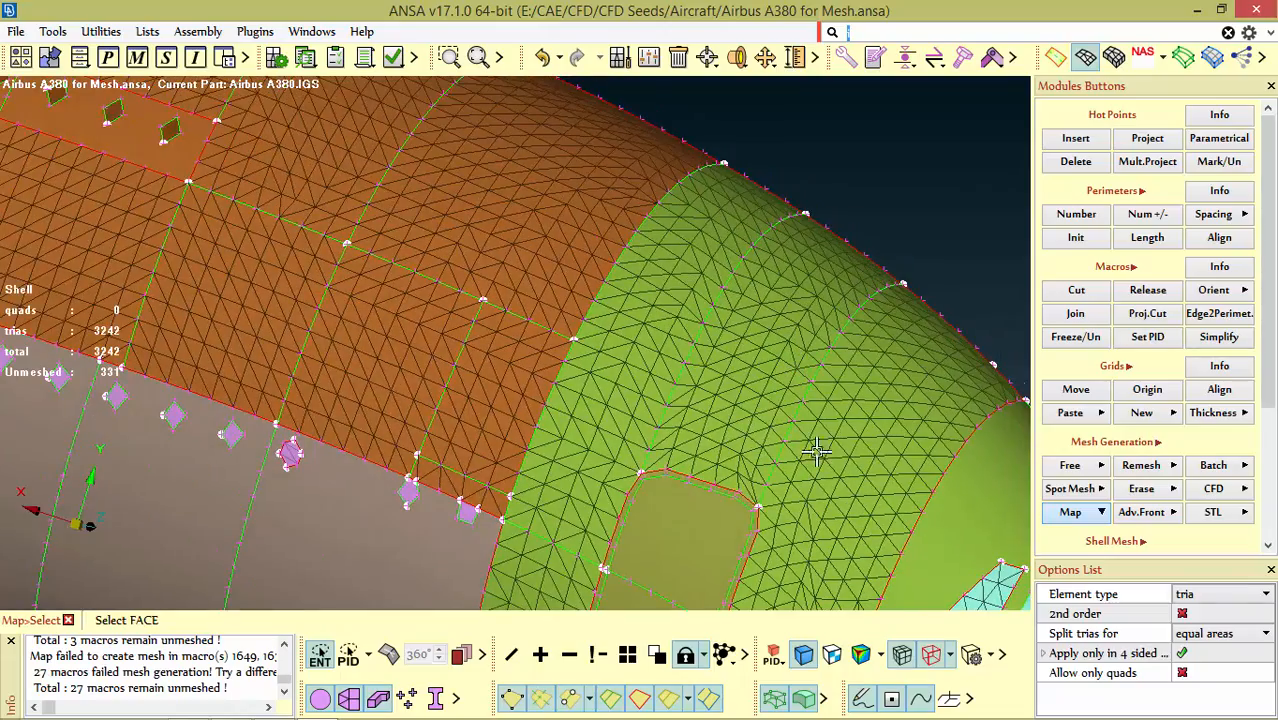
pyautogui.scroll(-4, 816, 452)
pyautogui.scroll(6, 765, 465)
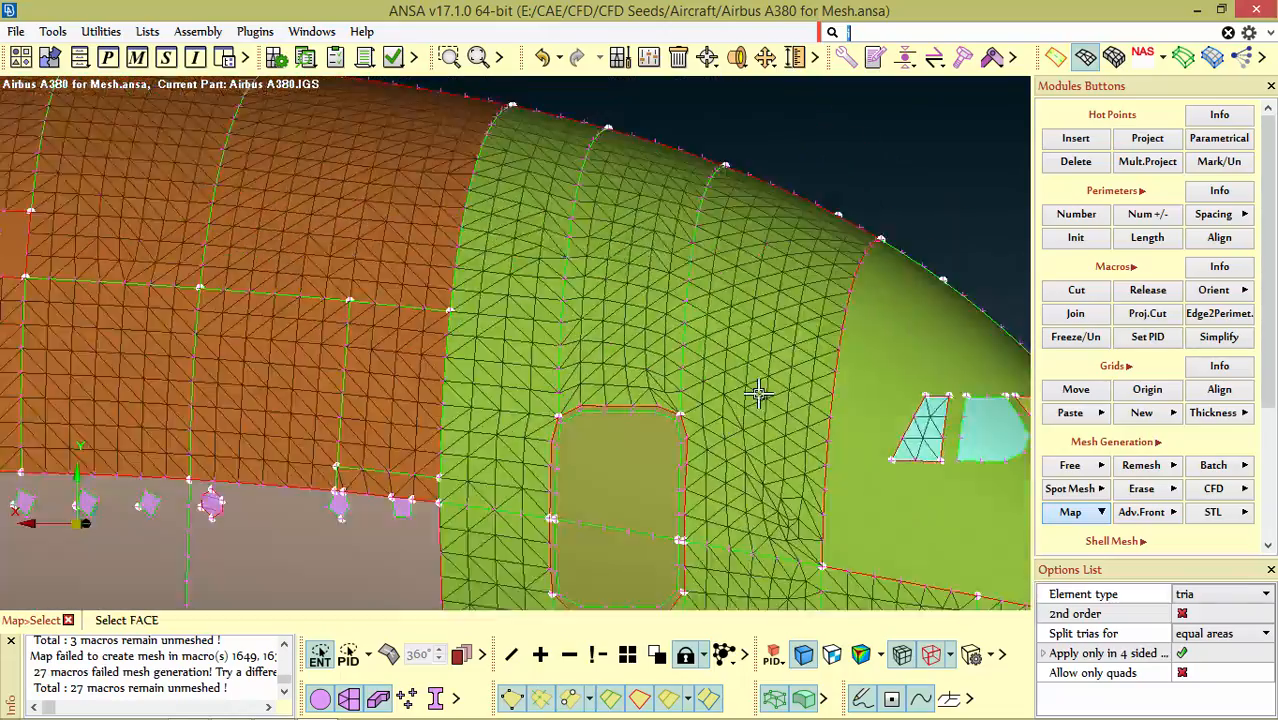
pyautogui.scroll(-4, 757, 395)
pyautogui.scroll(5, 827, 448)
# Step: Plane-cut the nose macro from the door's upper front corner forward to the full-height cut behind the cockpit windows
pyautogui.click(1101, 291)
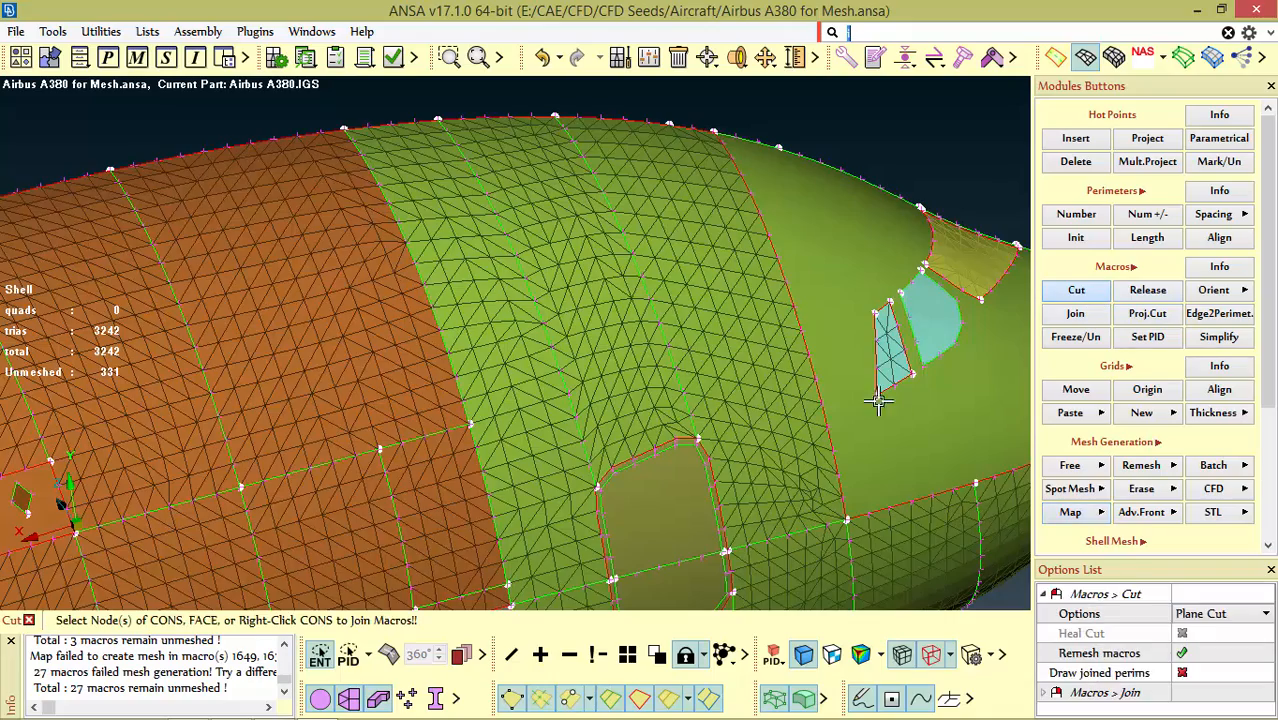
pyautogui.scroll(-5, 855, 360)
pyautogui.keyDown('ctrl'); pyautogui.moveTo(776, 328); pyautogui.dragTo(771, 385); pyautogui.keyUp('ctrl')
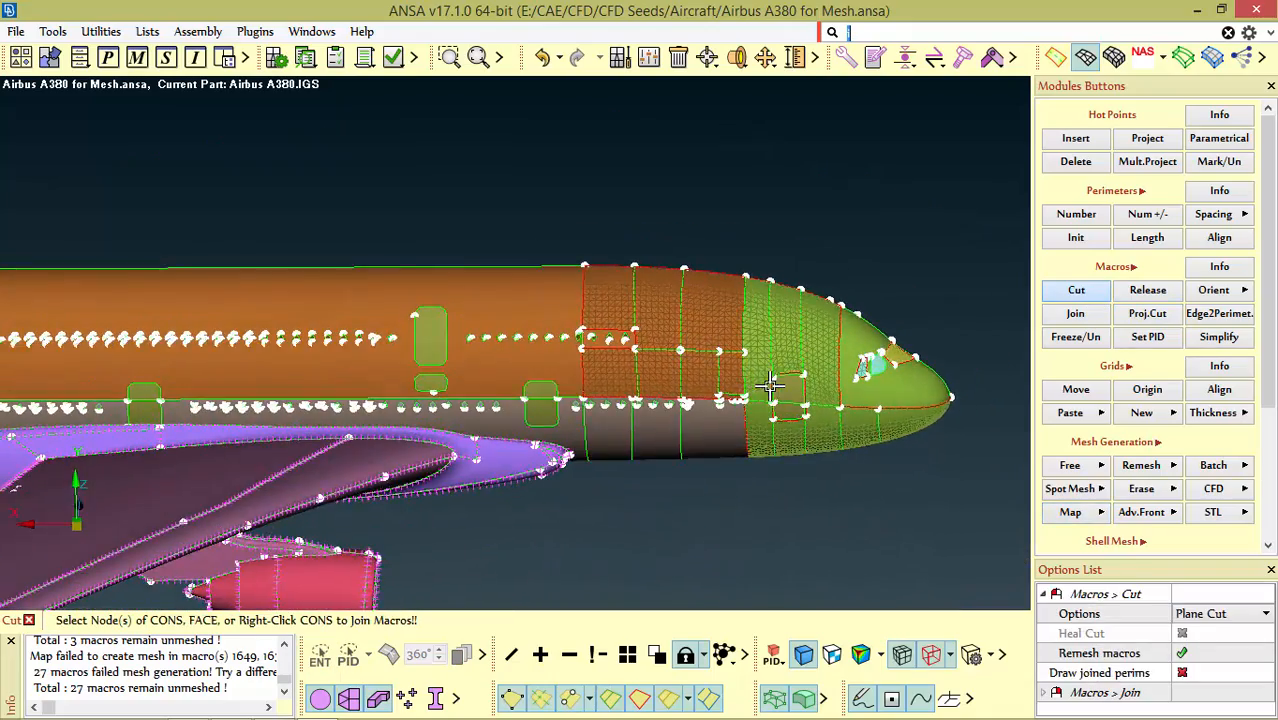
pyautogui.scroll(5, 867, 365)
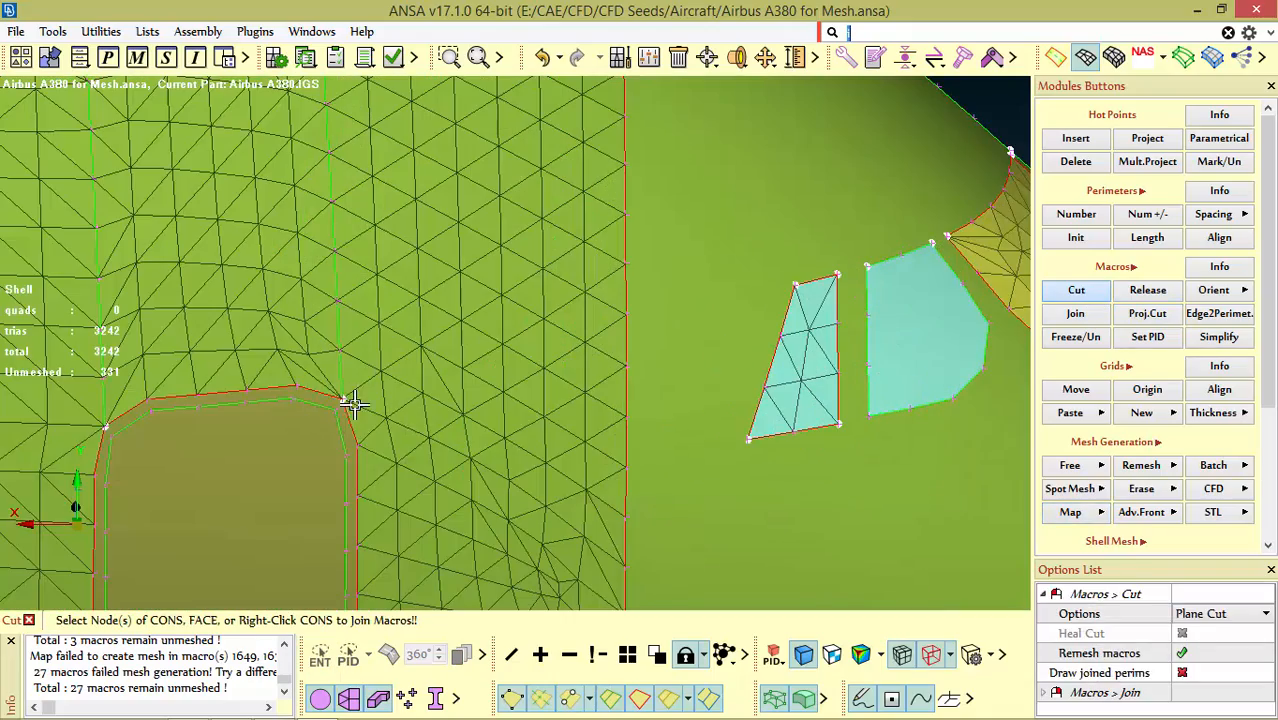
pyautogui.click(625, 415)
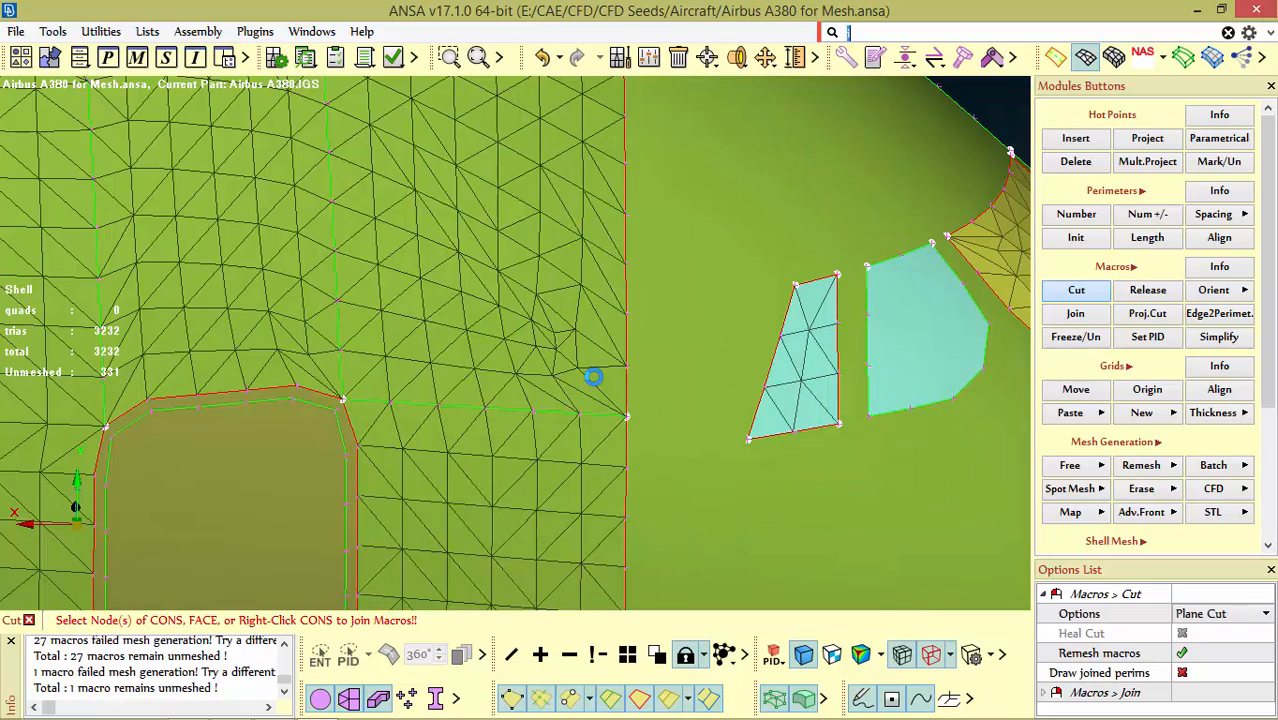
# Step: Plane-cut the nose lengthwise above the door, continuing the orange section's lengthwise cut forward to the full-height cut behind the cockpit windows
pyautogui.scroll(-5, 593, 376)
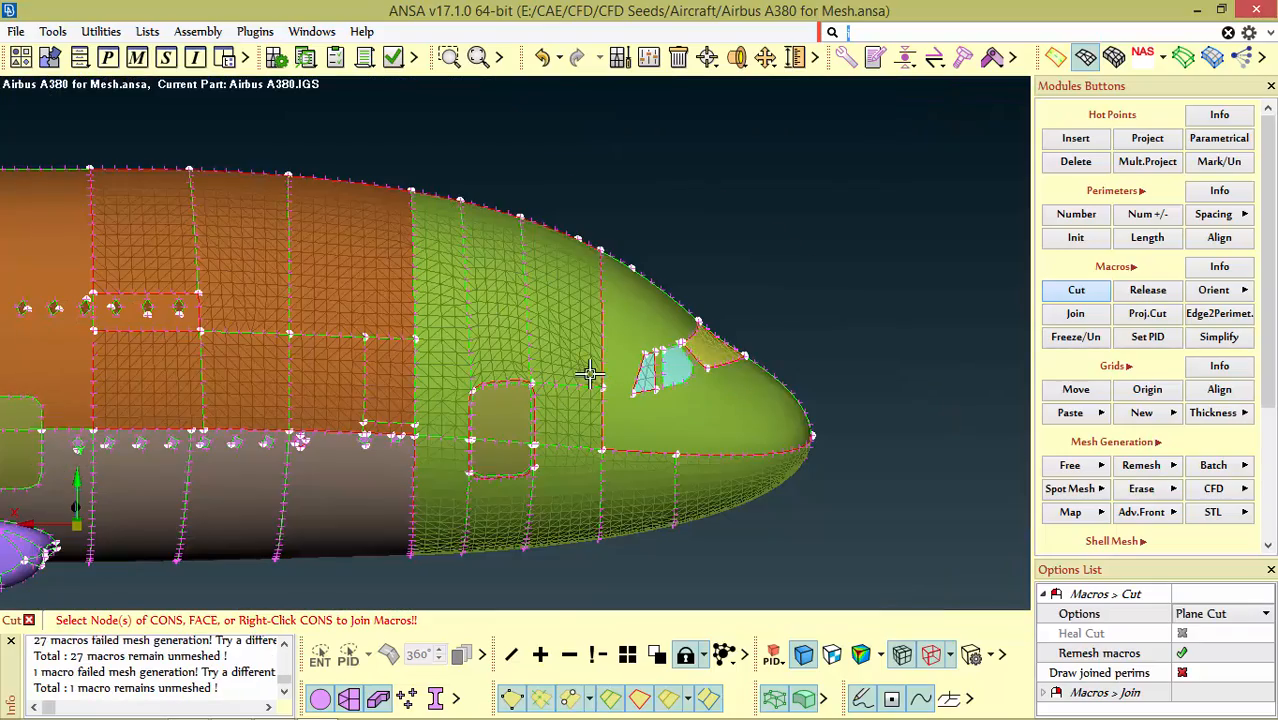
pyautogui.scroll(3, 586, 350)
pyautogui.scroll(3, 570, 294)
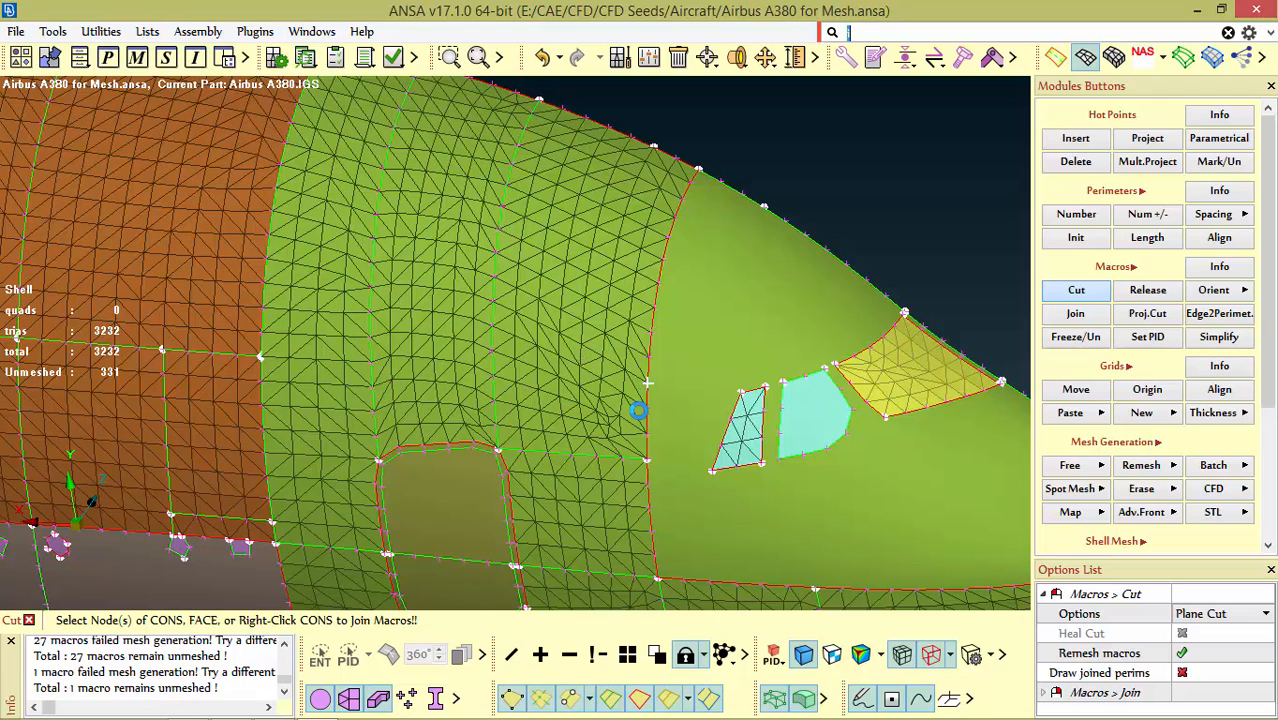
# Step: Plane-cut the upper nose lengthwise near the crown, from the orange section's border forward to the full-height cut behind the cockpit windows
pyautogui.scroll(-5, 640, 411)
pyautogui.keyDown('ctrl'); pyautogui.moveTo(642, 411); pyautogui.dragTo(513, 394); pyautogui.keyUp('ctrl')
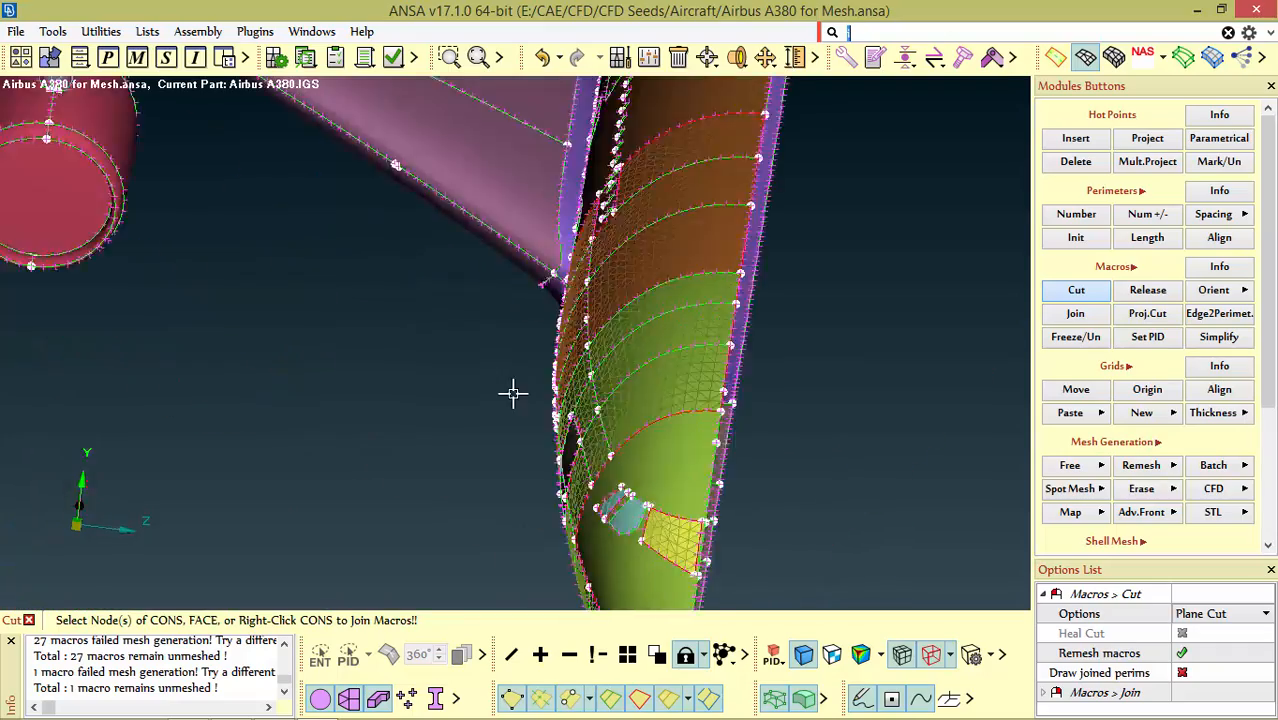
pyautogui.scroll(5, 688, 380)
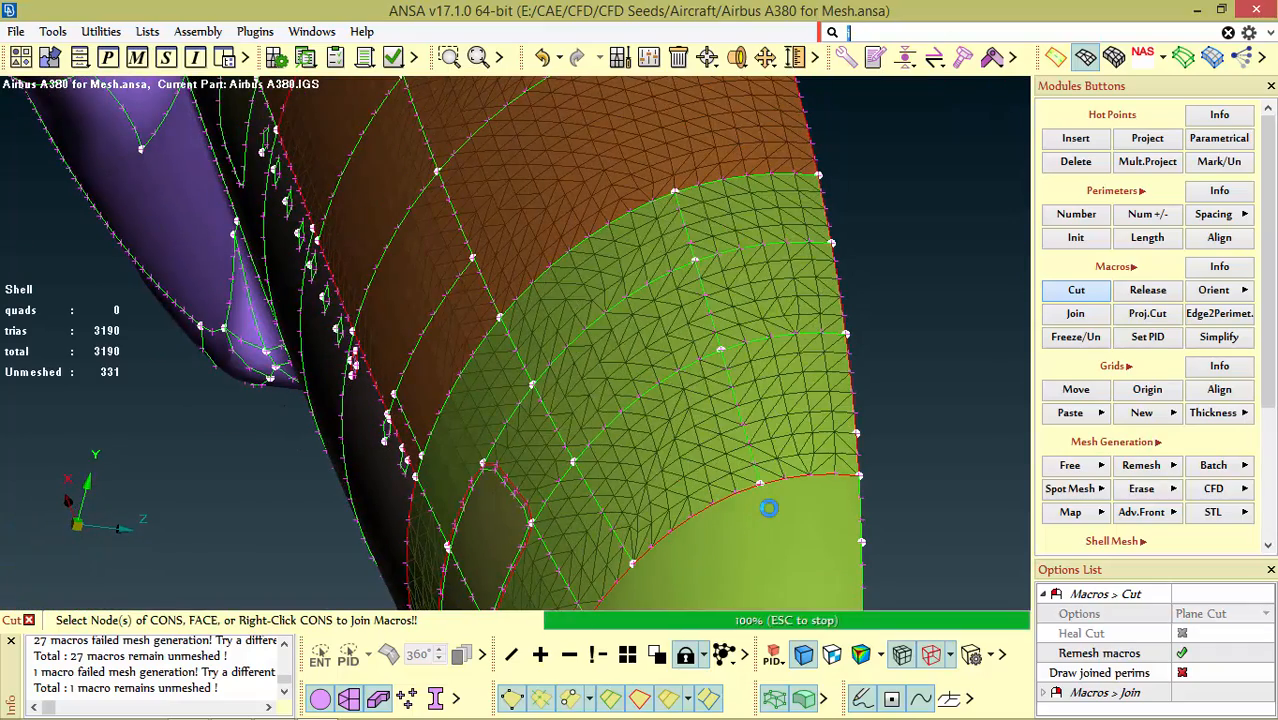
# Step: Plane-cut the unmeshed nose face from the front end of the lengthwise cut above the door to the rear side window's upper corner
pyautogui.keyDown('ctrl'); pyautogui.moveTo(757, 418); pyautogui.dragTo(620, 410); pyautogui.keyUp('ctrl')
pyautogui.scroll(5, 740, 232)
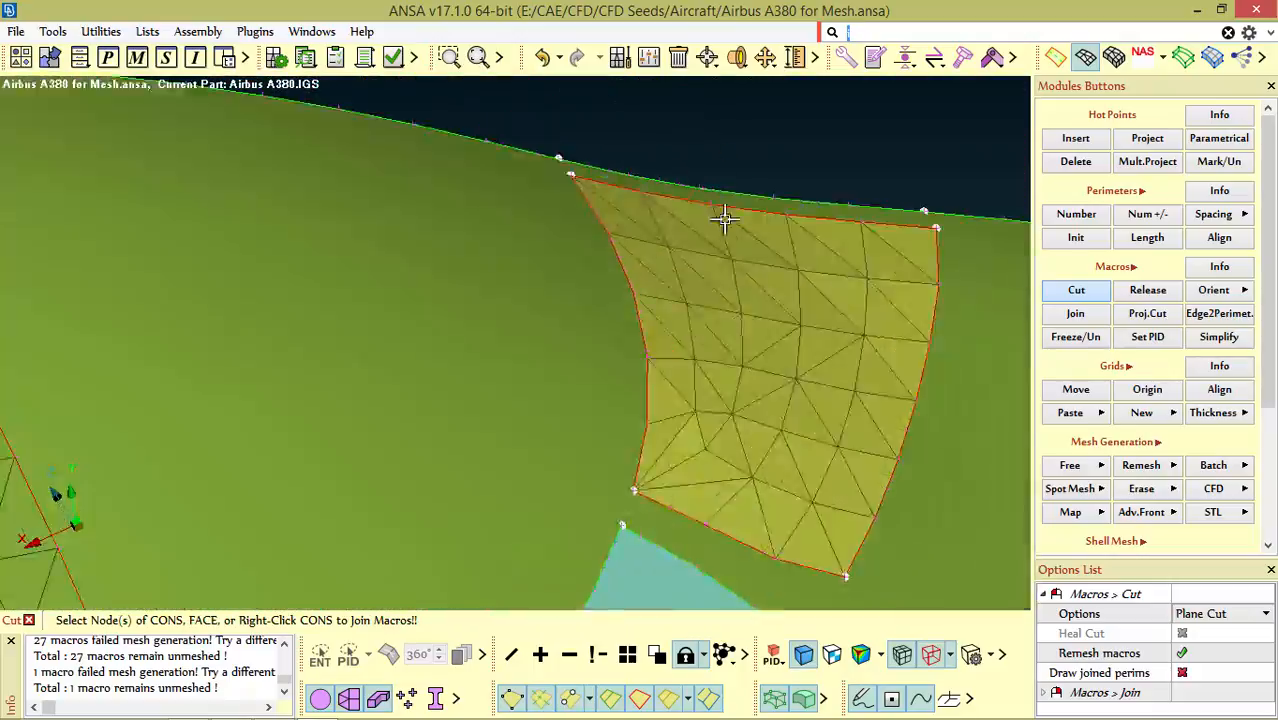
pyautogui.scroll(-8, 710, 360)
pyautogui.moveTo(699, 374)
pyautogui.keyDown('ctrl'); pyautogui.mouseDown()
pyautogui.moveTo(685, 374)
pyautogui.moveTo(702, 375)
pyautogui.mouseUp(); pyautogui.keyUp('ctrl')
pyautogui.scroll(3, 702, 375)
pyautogui.scroll(5, 702, 375)
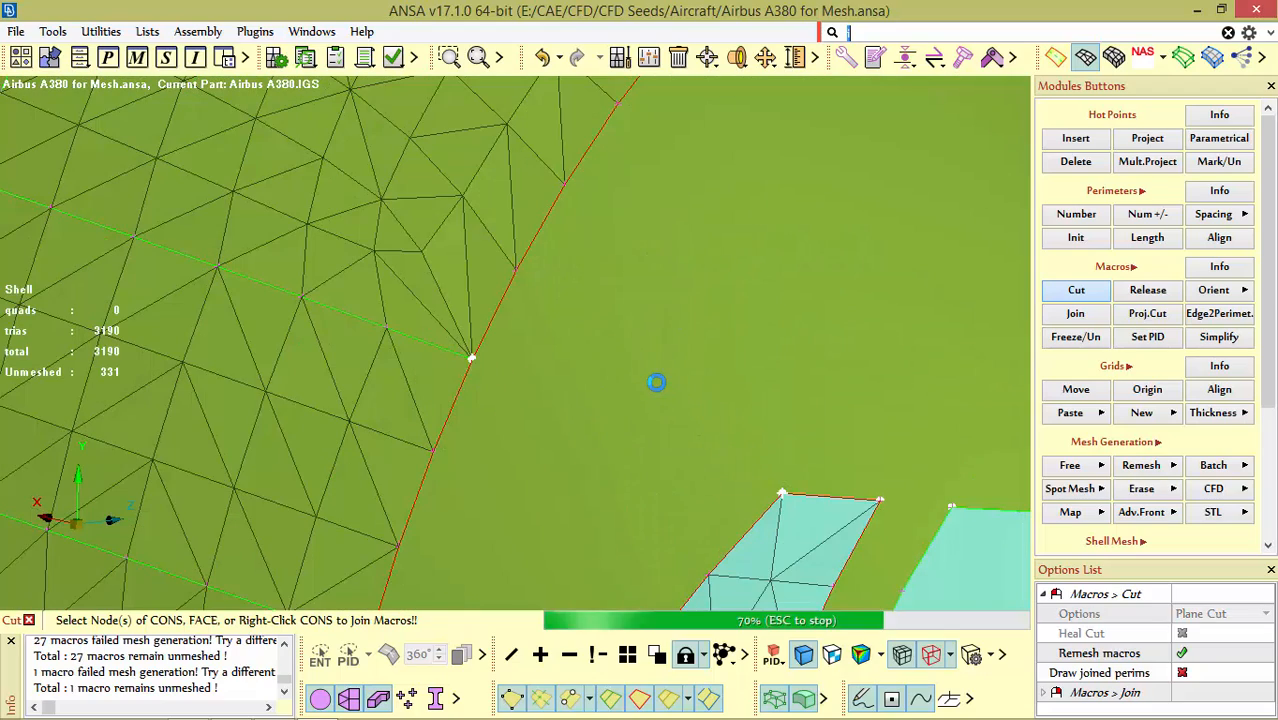
pyautogui.scroll(-7, 655, 422)
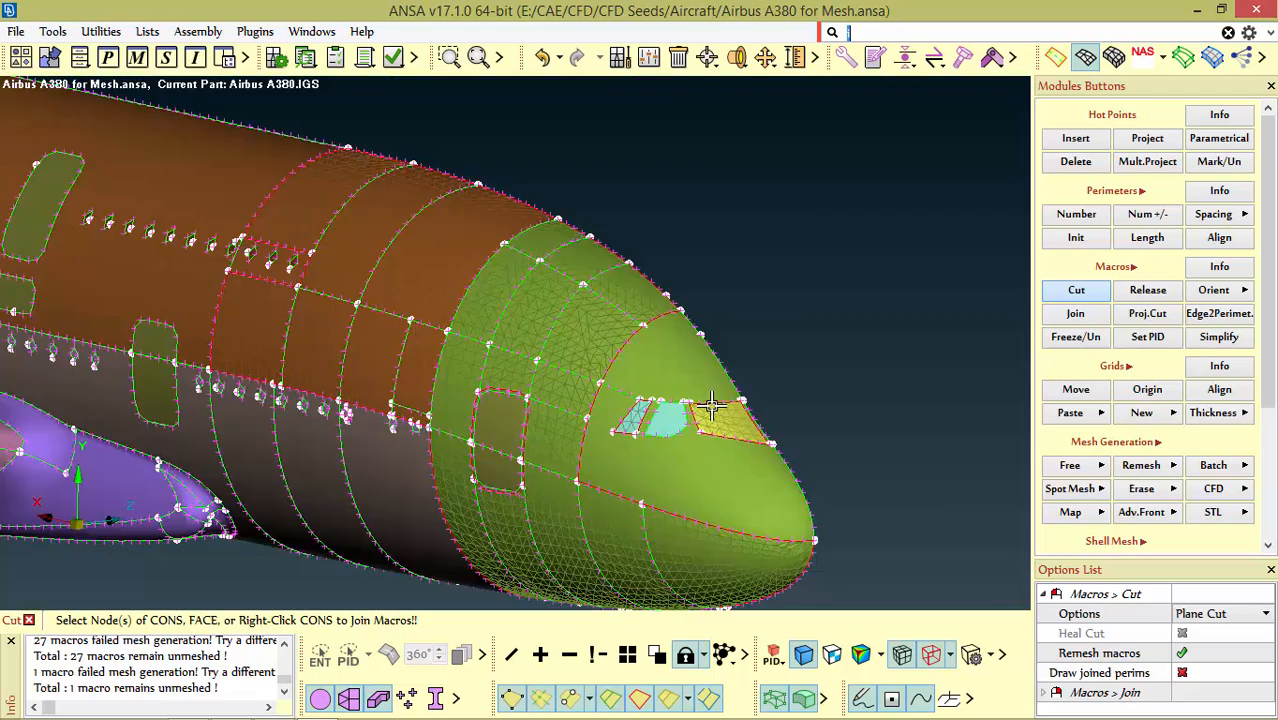
# Step: Plane-cut the unmeshed nose face from the rear side window's upper rear corner straight up to the crown line
pyautogui.scroll(4, 713, 406)
pyautogui.scroll(-6, 650, 408)
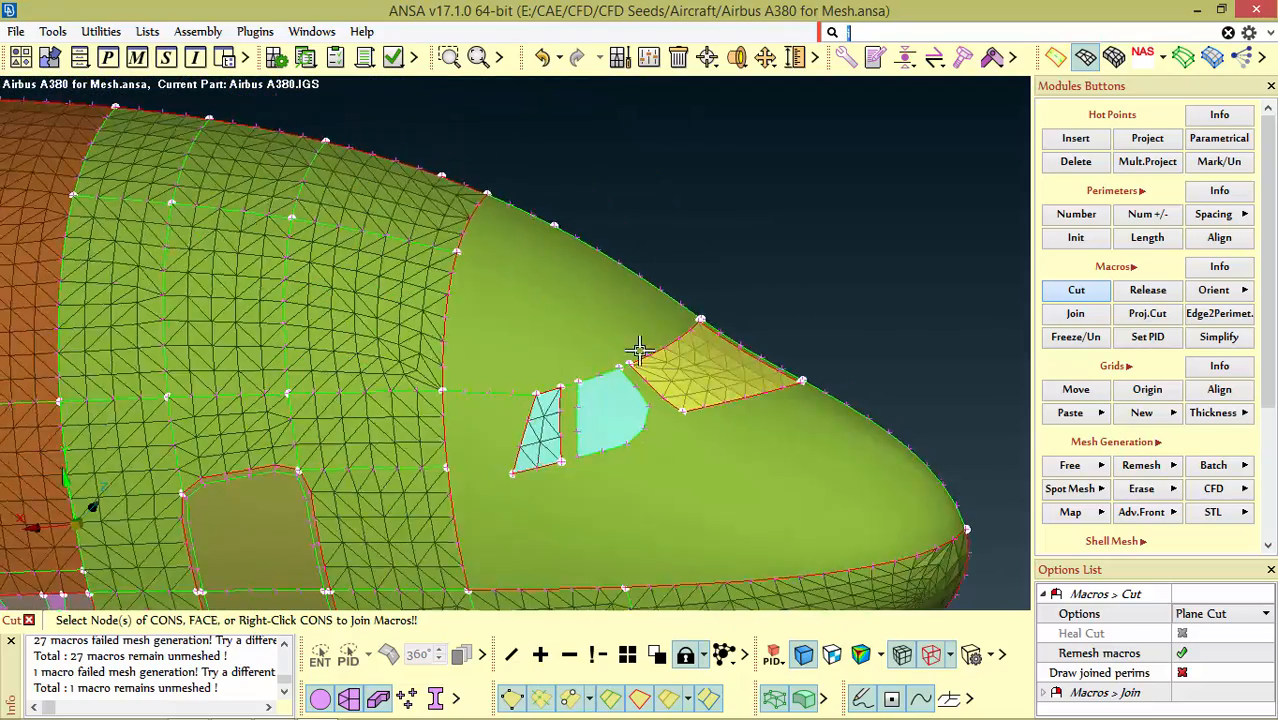
pyautogui.scroll(3, 551, 390)
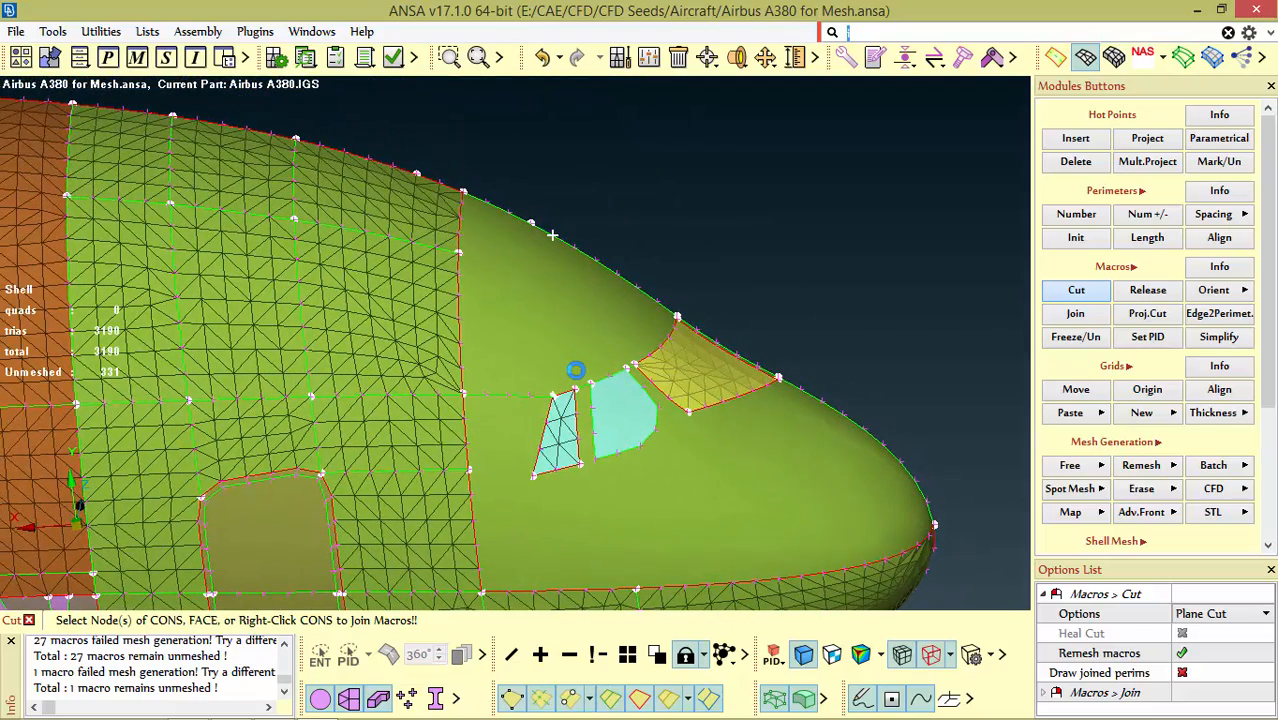
pyautogui.scroll(3, 630, 357)
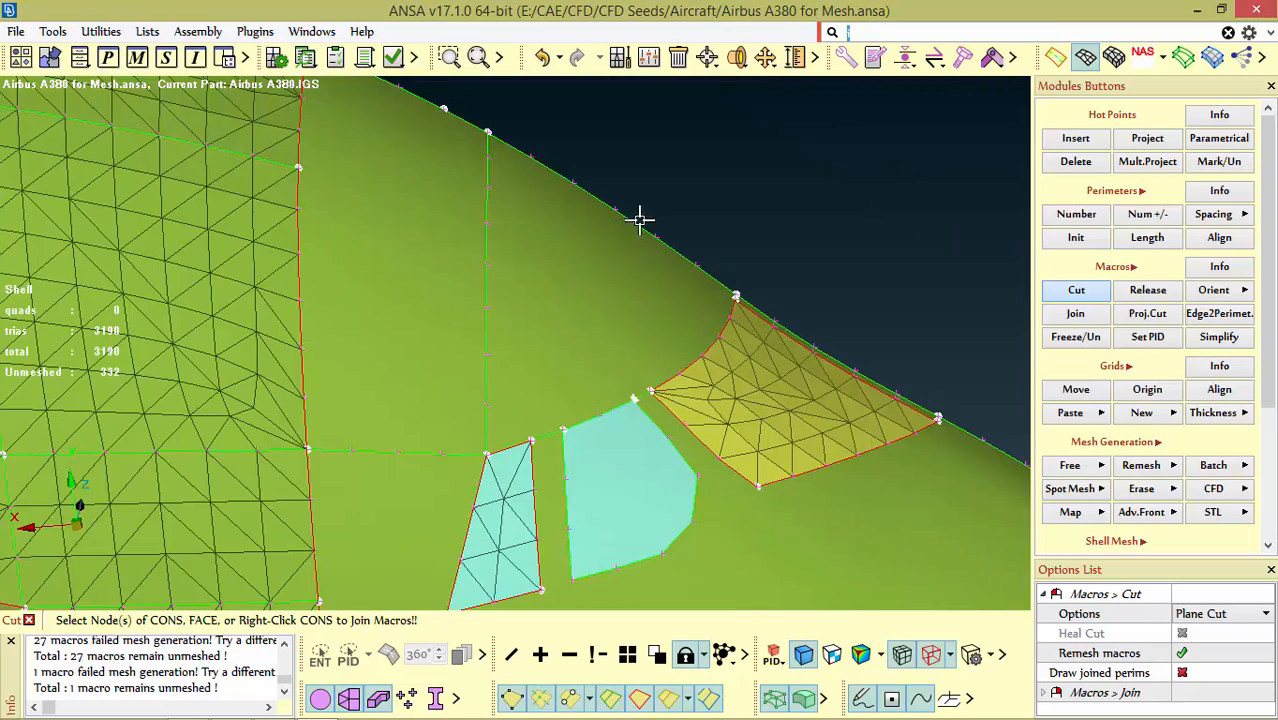
# Step: Try to plane-cut the nose face from the forward side window's upper corner to the crown line
pyautogui.scroll(-6, 630, 380)
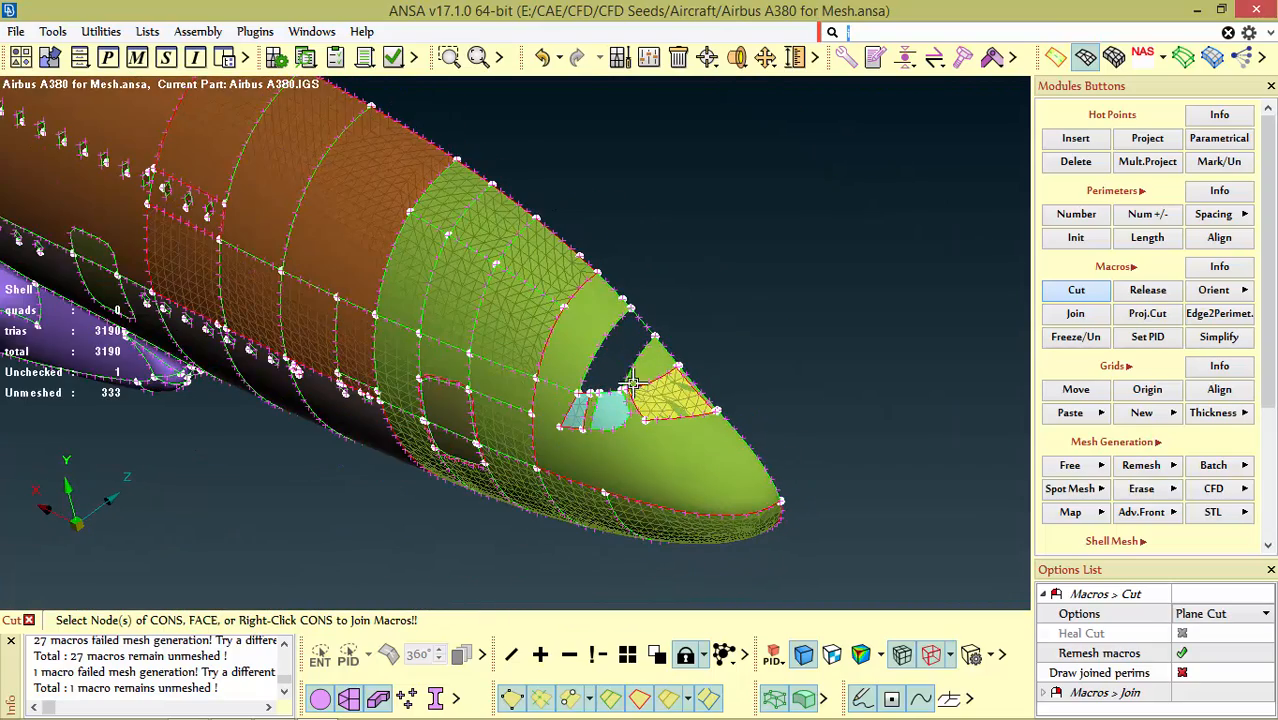
pyautogui.scroll(5, 645, 340)
pyautogui.scroll(-3, 736, 394)
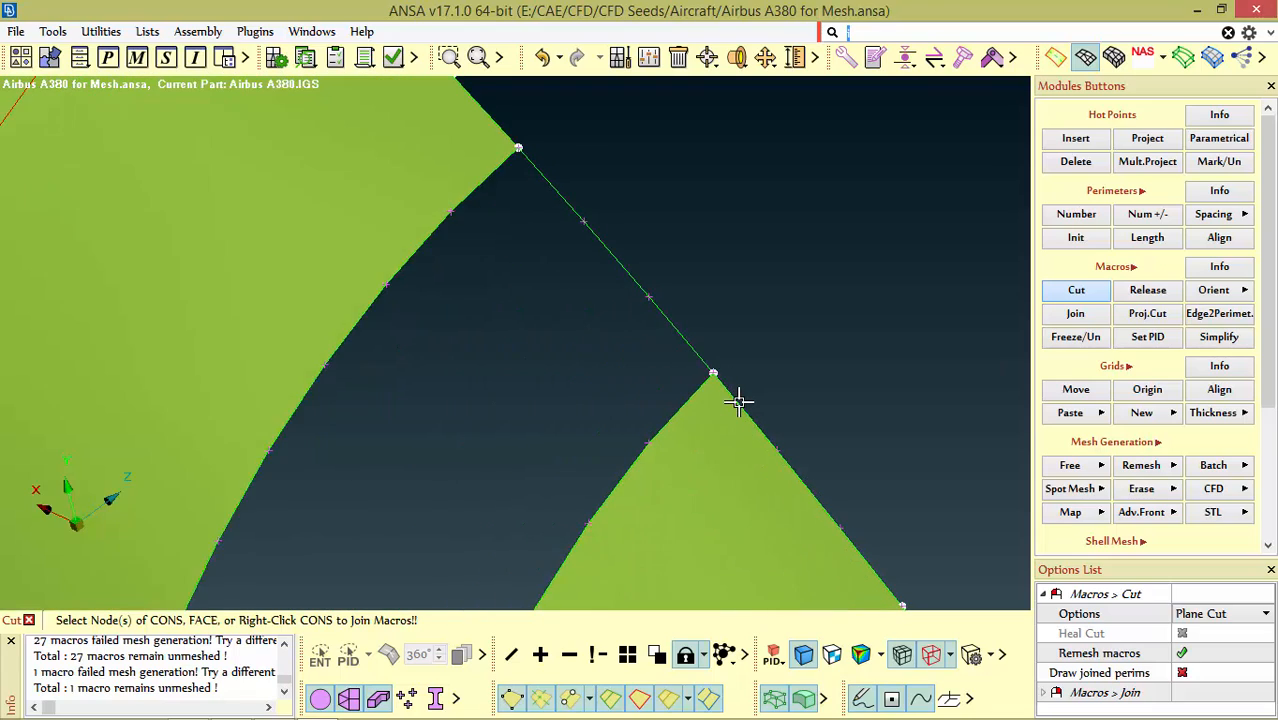
pyautogui.hotkey('ctrl', 'z')
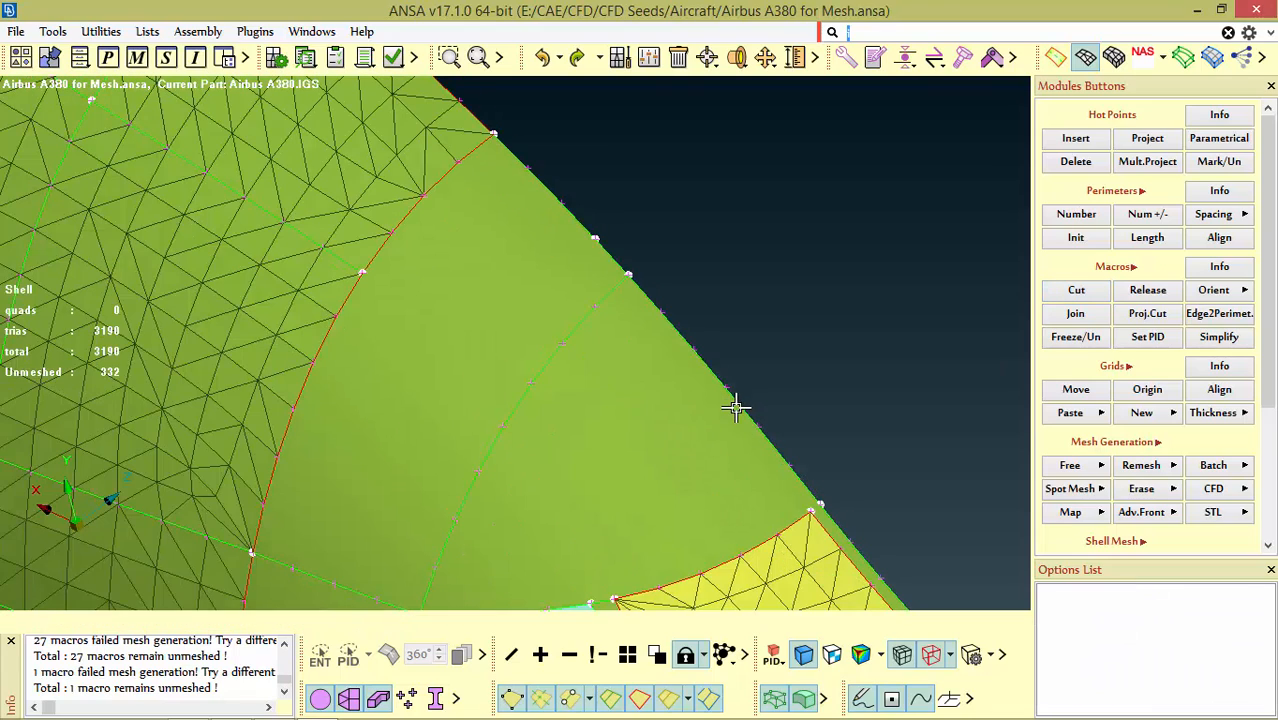
# Step: Regenerate the map mesh with trias on the nose faces on both sides of the cut between the rear side window and the crown
pyautogui.scroll(-3, 734, 408)
pyautogui.scroll(3, 636, 497)
pyautogui.moveTo(653, 466)
pyautogui.keyDown('ctrl'); pyautogui.mouseDown()
pyautogui.moveTo(693, 363)
pyautogui.moveTo(650, 434)
pyautogui.moveTo(668, 447)
pyautogui.mouseUp(); pyautogui.keyUp('ctrl')
pyautogui.scroll(-3, 668, 447)
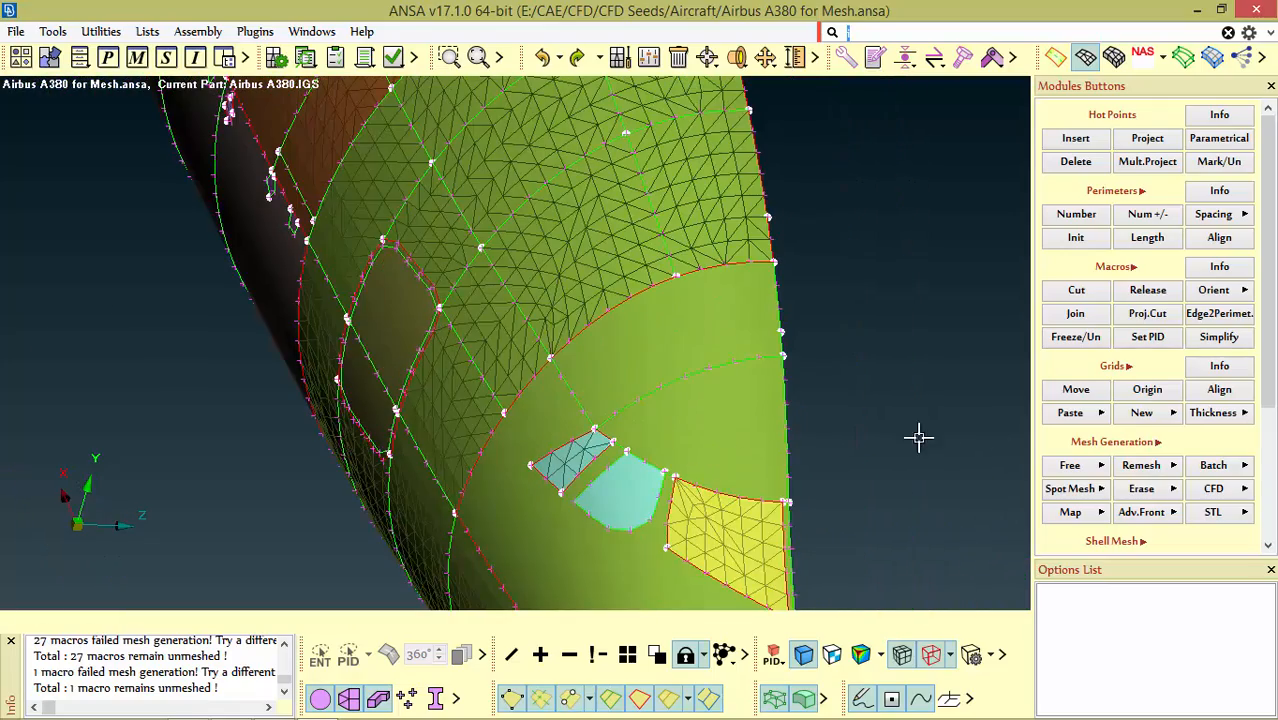
pyautogui.click(1055, 488)
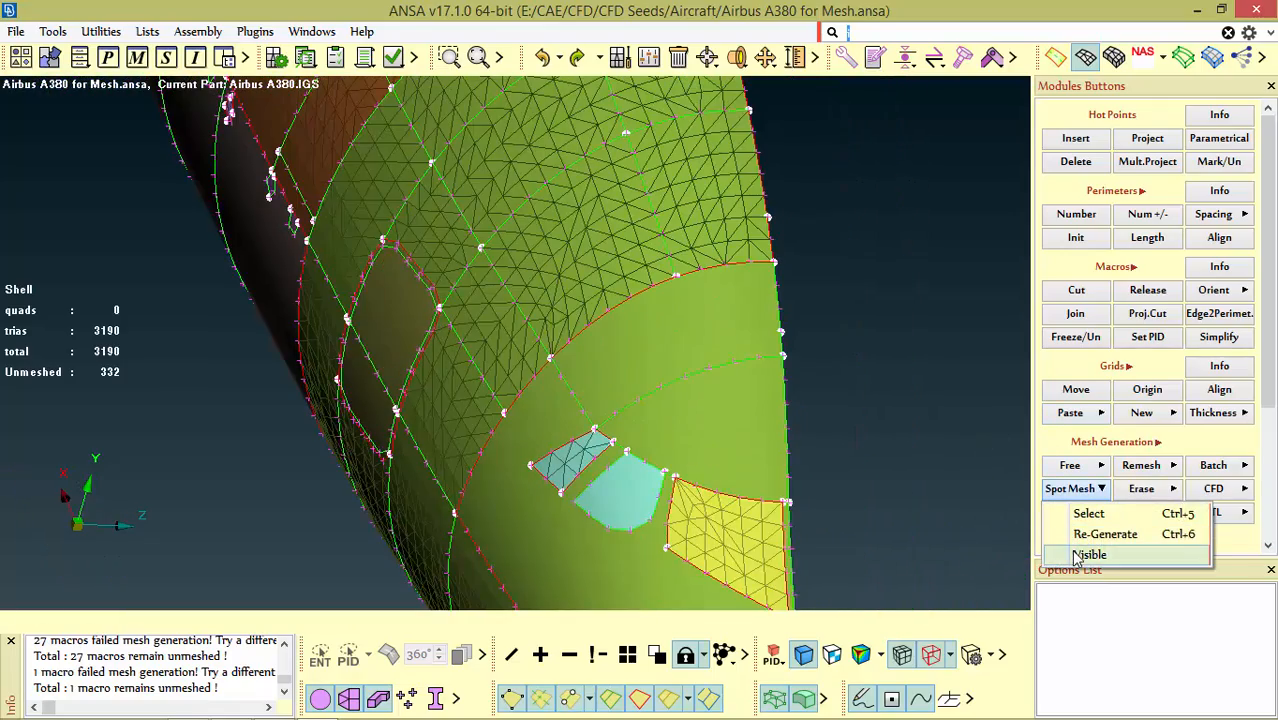
pyautogui.click(1082, 513)
pyautogui.click(1070, 512)
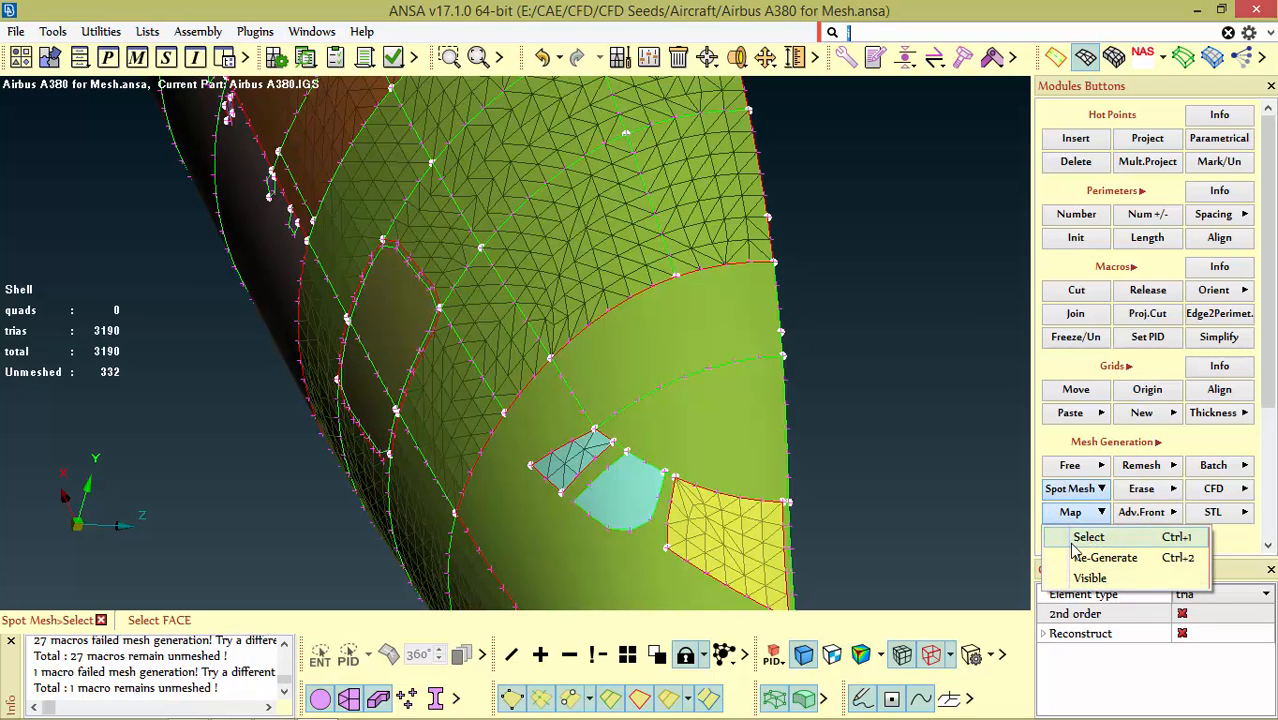
pyautogui.click(1105, 557)
pyautogui.moveTo(750, 327); pyautogui.dragTo(844, 420)
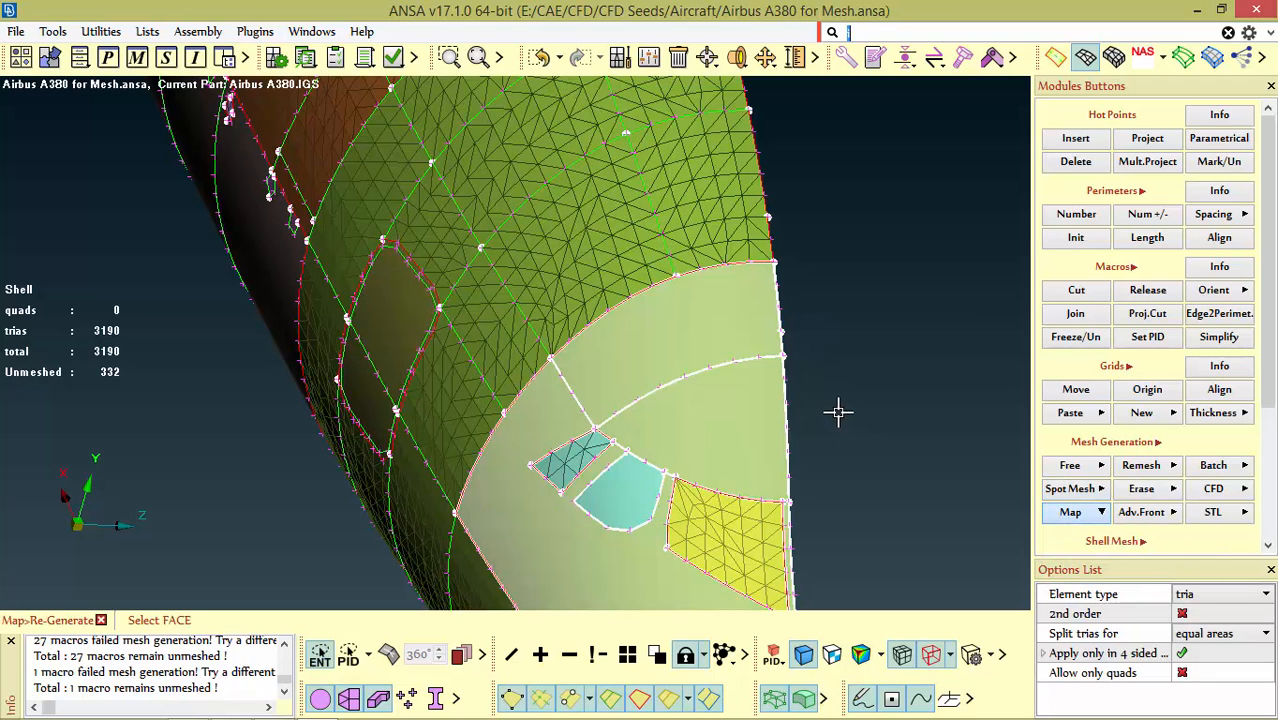
pyautogui.middleClick(836, 411)
# Step: Examine the mesh of the nose and forward fuselage, especially along the seam between the orange, grey and green sections near the door
pyautogui.scroll(5, 746, 325)
pyautogui.scroll(-10, 752, 305)
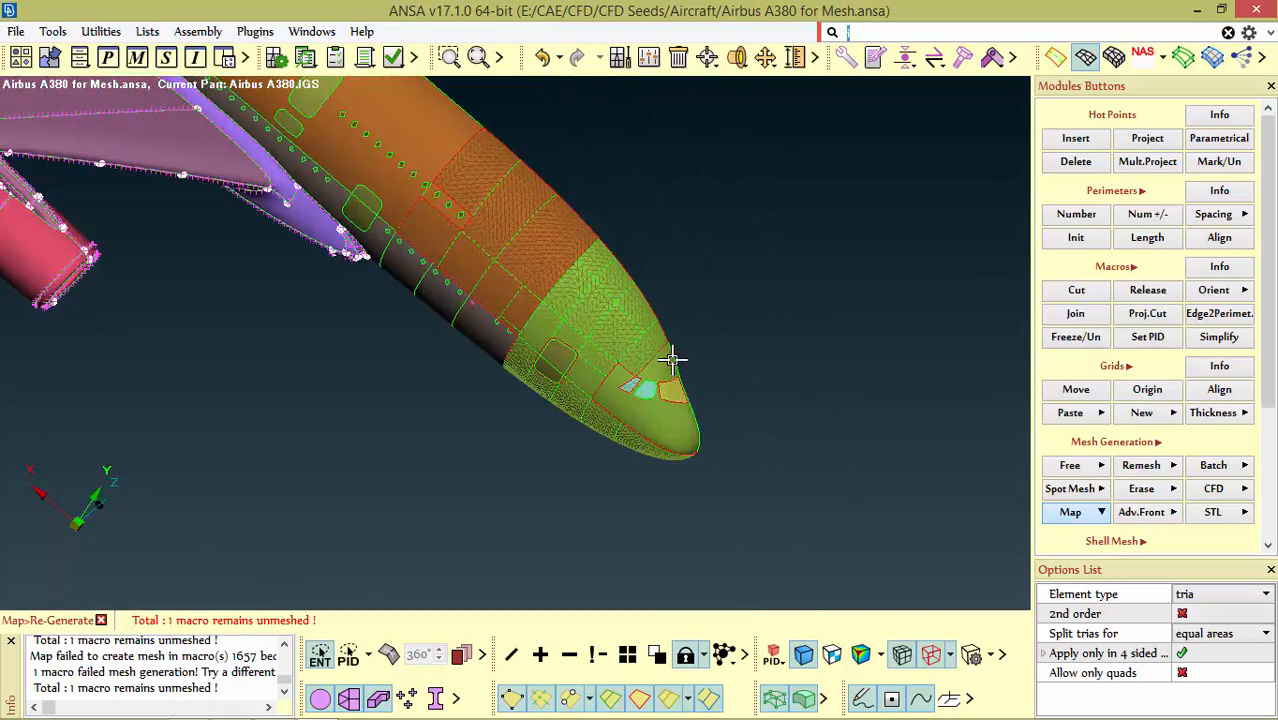
pyautogui.scroll(5, 411, 248)
pyautogui.scroll(-5, 579, 328)
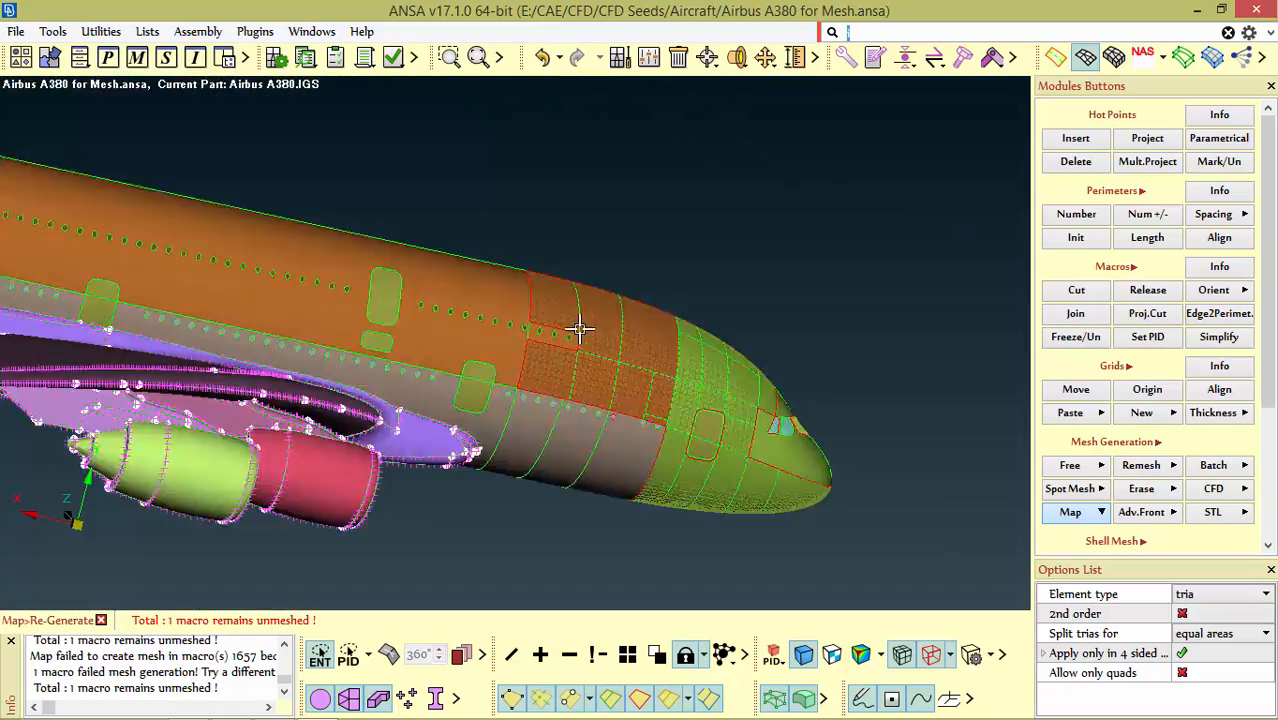
pyautogui.scroll(4, 719, 374)
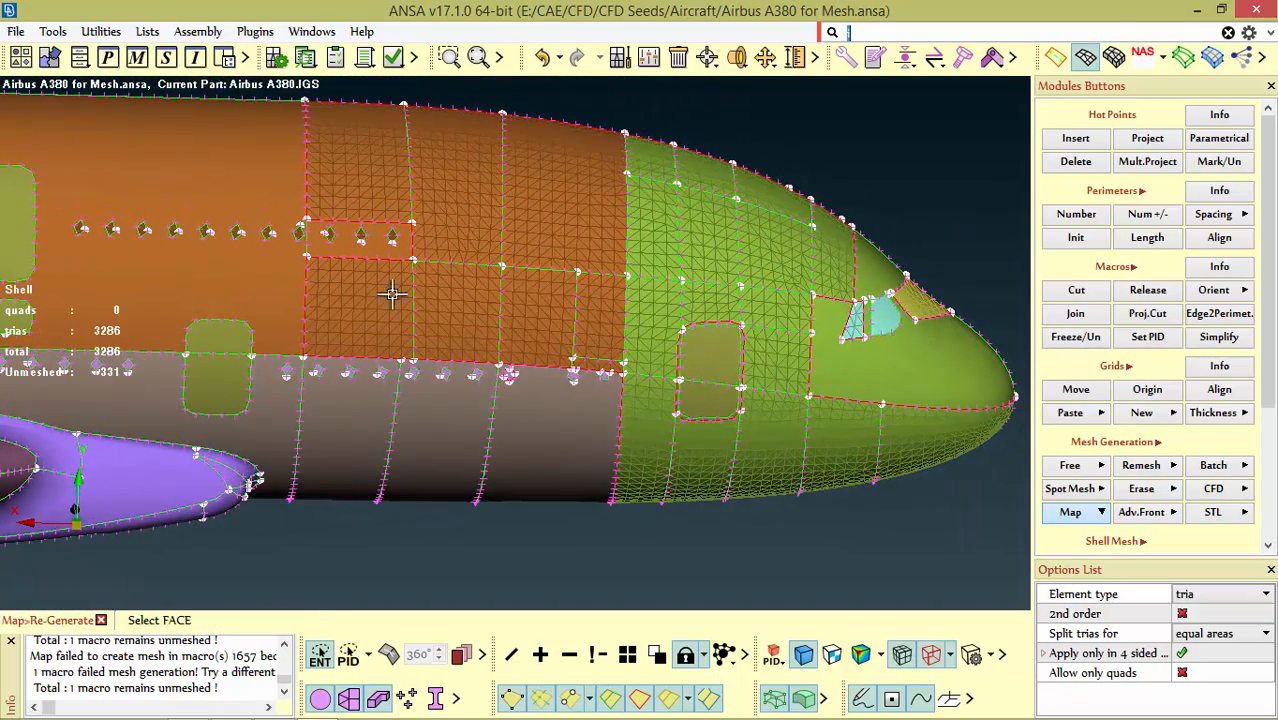
pyautogui.scroll(5, 670, 334)
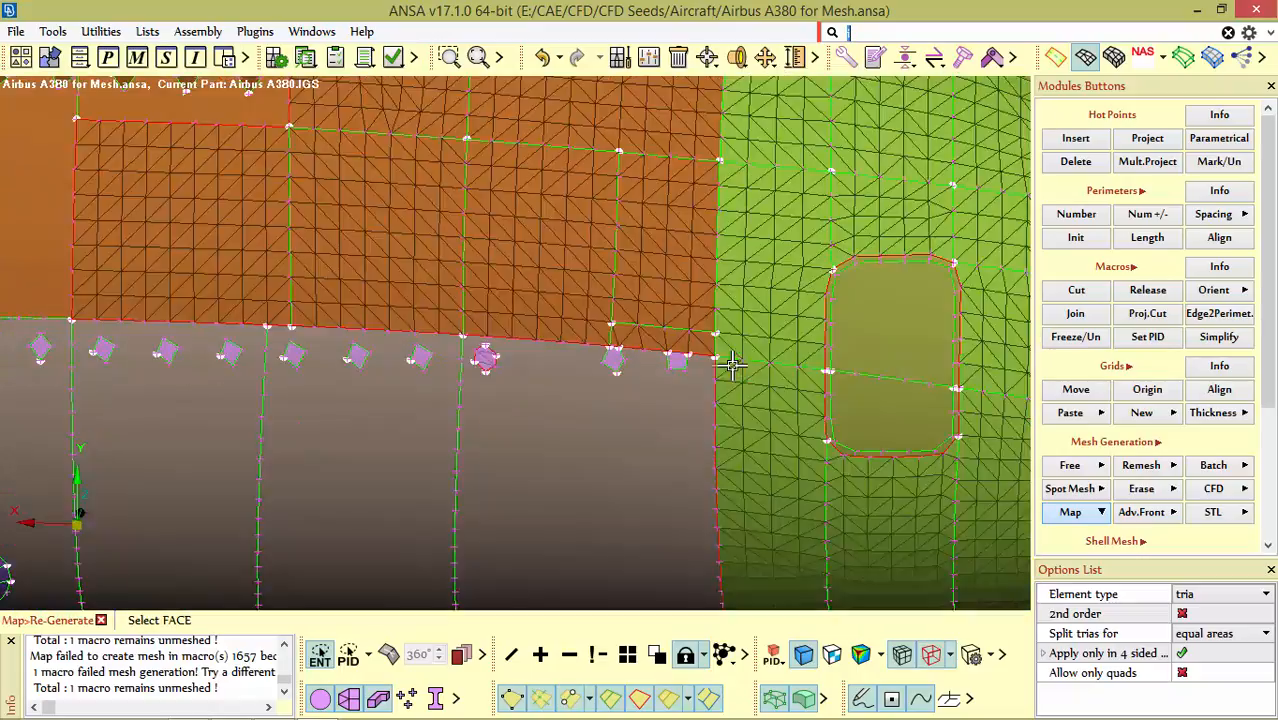
pyautogui.scroll(-3, 733, 366)
pyautogui.scroll(4, 735, 368)
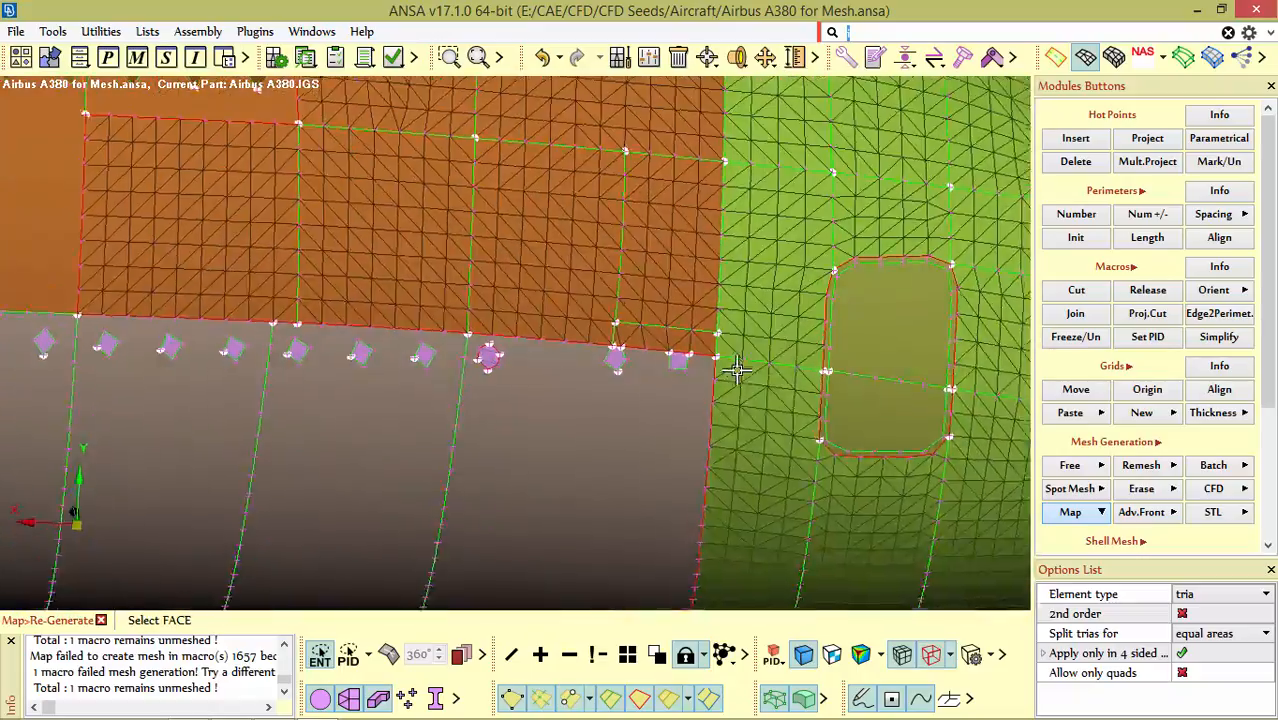
# Step: Examine the nose mesh and the unmeshed faces around the cockpit side windows and crown line
pyautogui.scroll(-4, 737, 370)
pyautogui.keyDown('ctrl'); pyautogui.moveTo(737, 370); pyautogui.dragTo(619, 374, button='middle'); pyautogui.keyUp('ctrl')
pyautogui.scroll(5, 904, 389)
pyautogui.scroll(-5, 596, 428)
pyautogui.keyDown('ctrl'); pyautogui.moveTo(596, 428); pyautogui.dragTo(590, 330); pyautogui.keyUp('ctrl')
pyautogui.scroll(5, 662, 295)
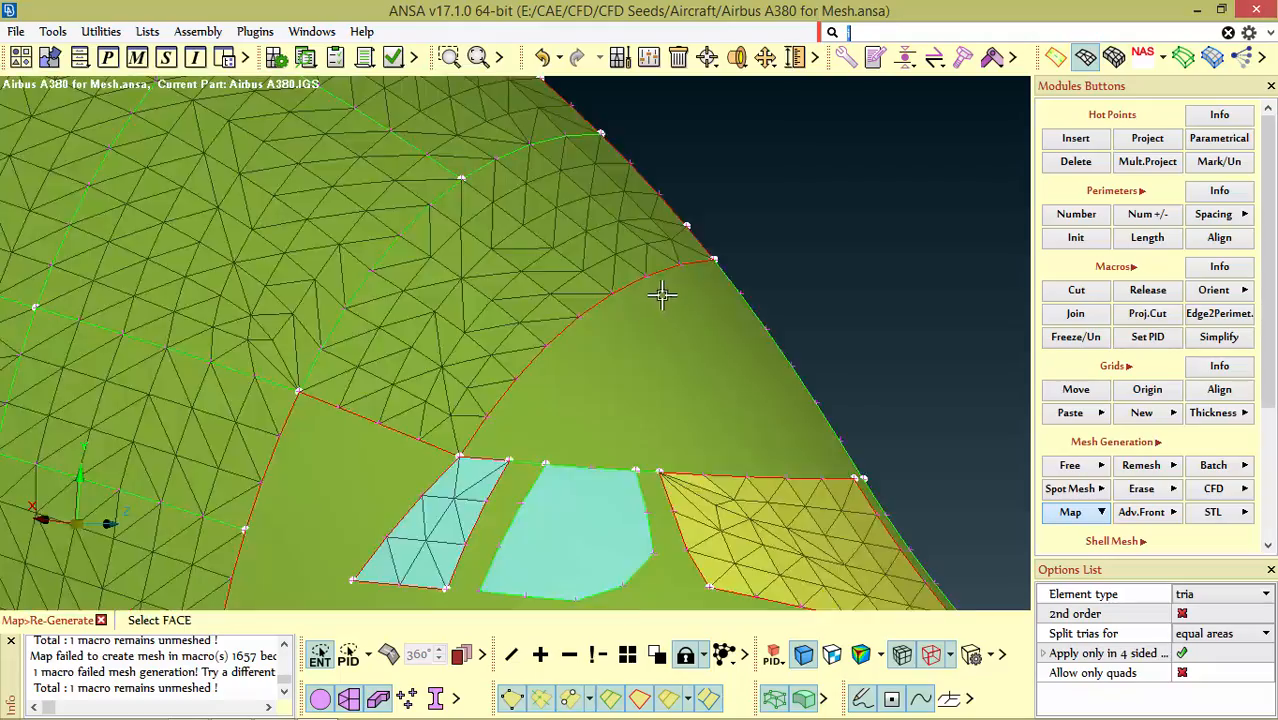
pyautogui.keyDown('ctrl'); pyautogui.moveTo(662, 295); pyautogui.dragTo(608, 394); pyautogui.keyUp('ctrl')
pyautogui.scroll(-4, 608, 394)
pyautogui.keyDown('ctrl'); pyautogui.moveTo(650, 451); pyautogui.dragTo(713, 377); pyautogui.keyUp('ctrl')
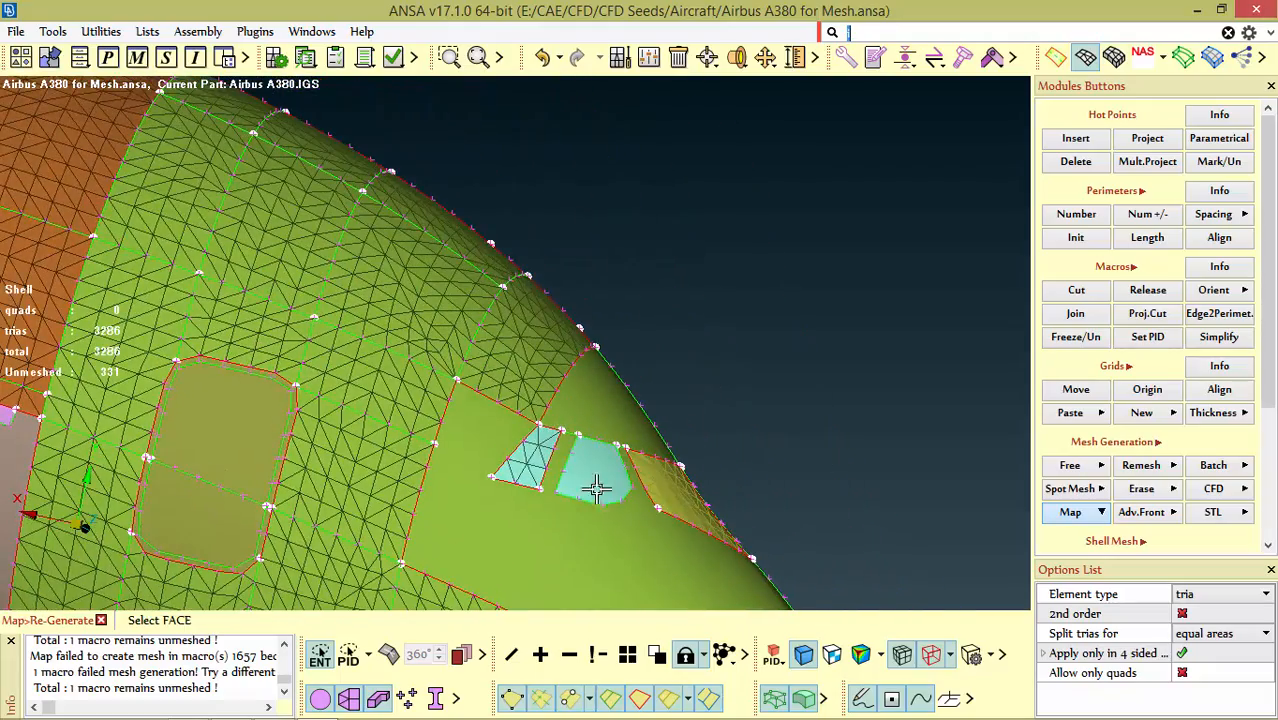
# Step: Plane-cut the unmeshed nose face from the rear side window's lower forward corner straight down to the side seam
pyautogui.click(1076, 290)
pyautogui.scroll(-4, 548, 374)
pyautogui.scroll(4, 528, 371)
pyautogui.keyDown('ctrl'); pyautogui.moveTo(528, 371); pyautogui.dragTo(534, 406); pyautogui.keyUp('ctrl')
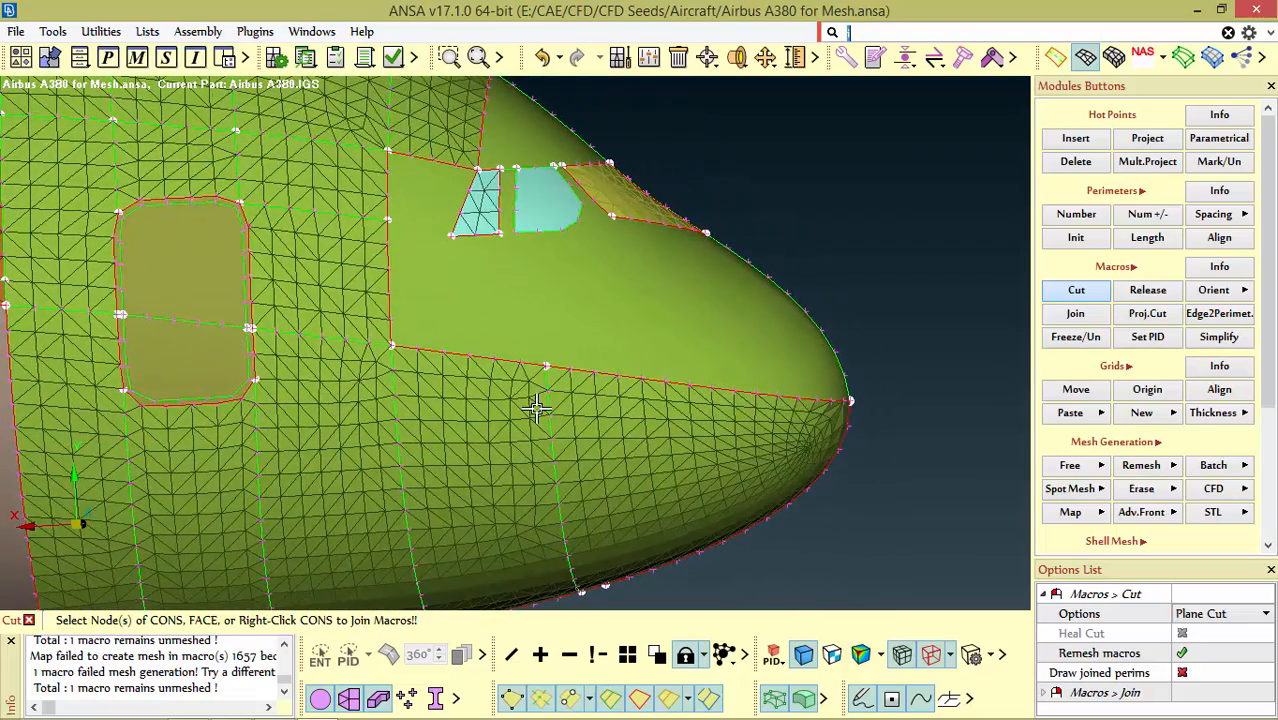
pyautogui.scroll(4, 499, 222)
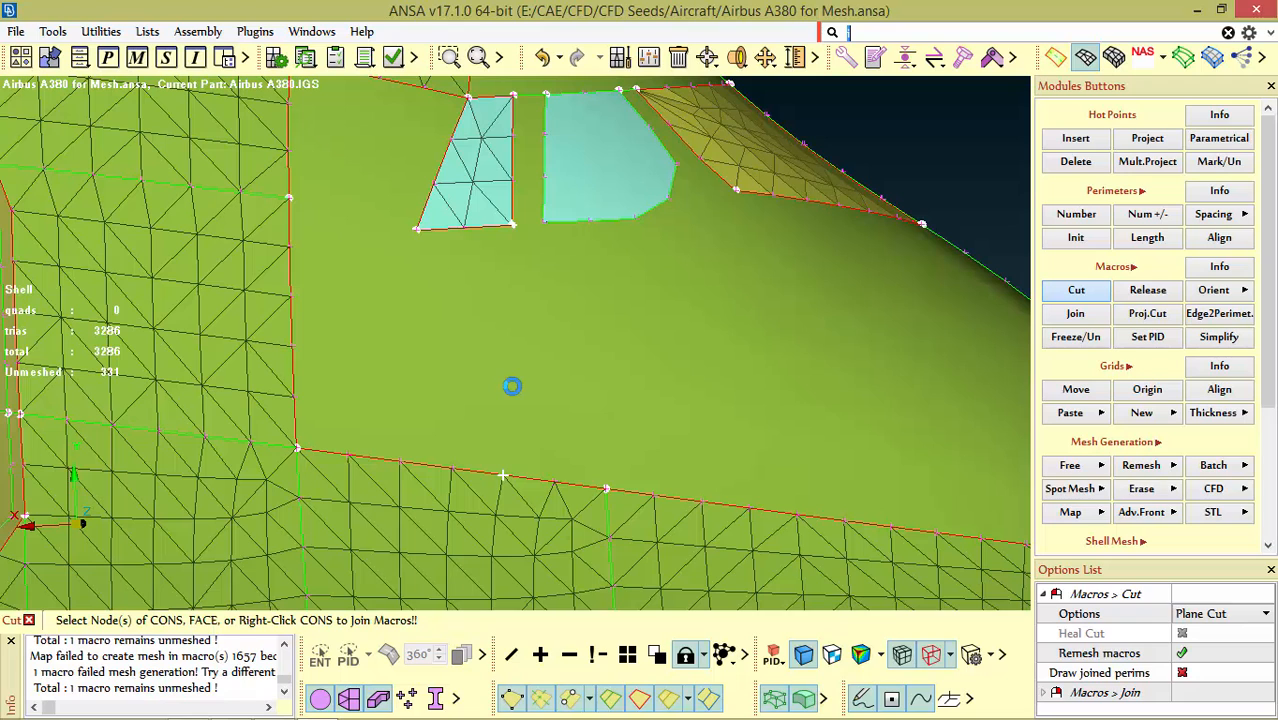
pyautogui.scroll(-3, 479, 322)
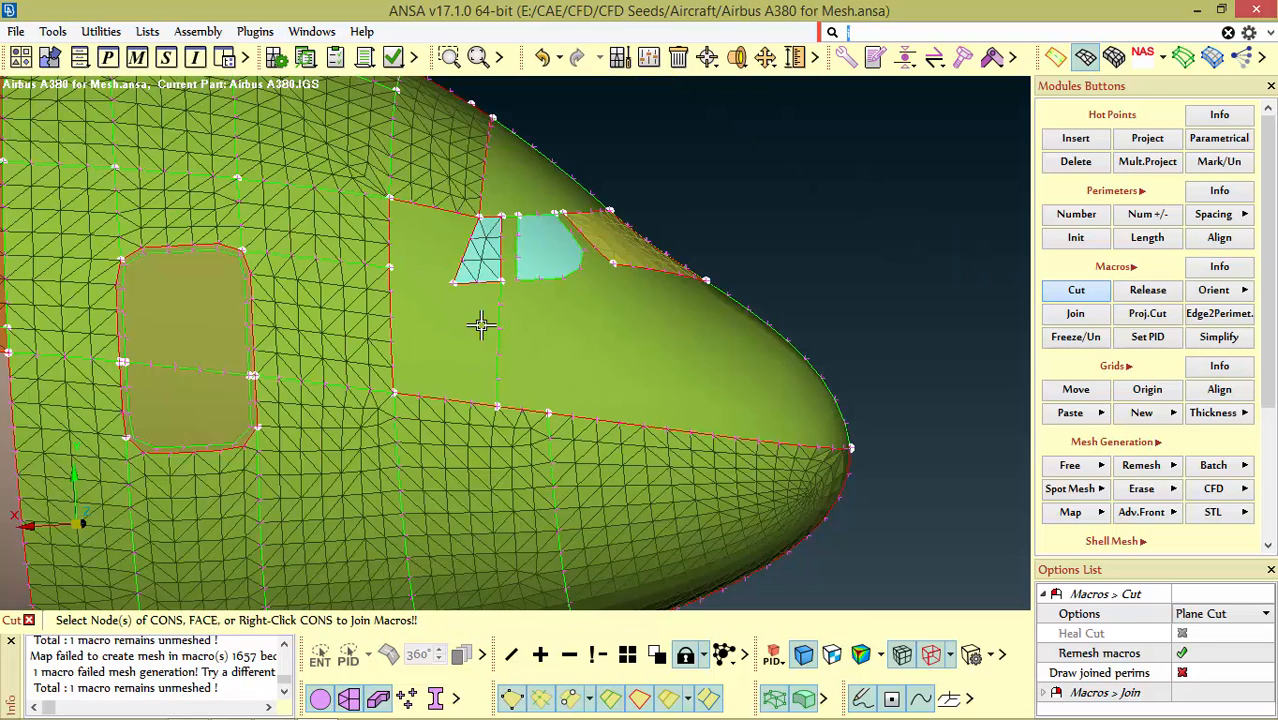
# Step: Plane-cut the nose face from the hot point on its rear boundary to the rear side window's lower forward corner, across the window's corner
pyautogui.scroll(5, 295, 276)
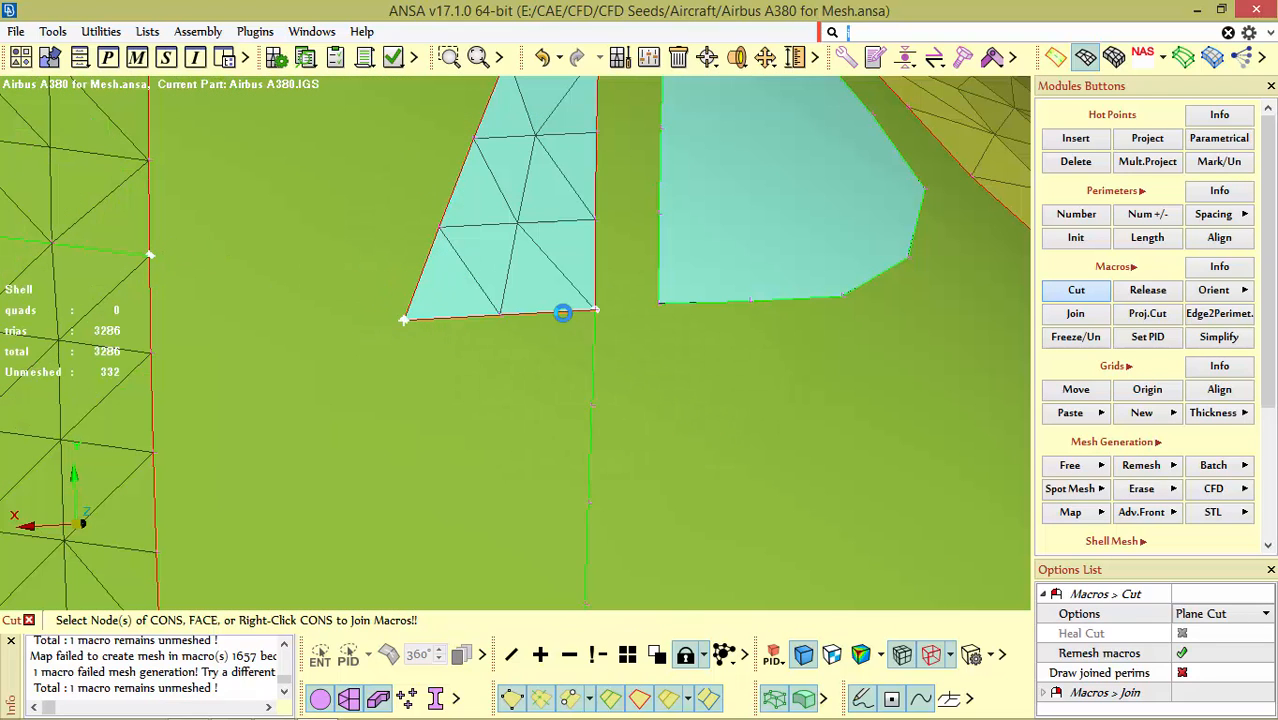
pyautogui.scroll(-3, 645, 320)
pyautogui.scroll(3, 585, 362)
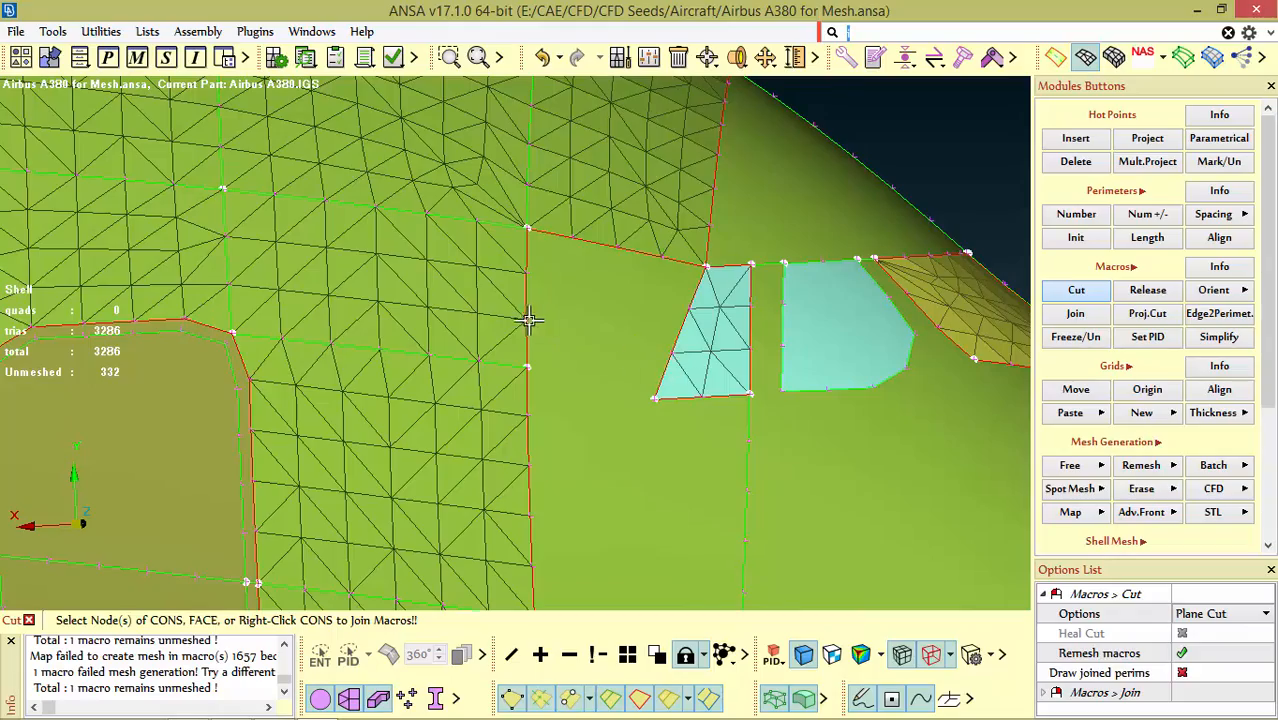
pyautogui.scroll(-3, 567, 327)
pyautogui.keyDown('ctrl'); pyautogui.moveTo(567, 327); pyautogui.dragTo(658, 476); pyautogui.keyUp('ctrl')
pyautogui.scroll(4, 658, 476)
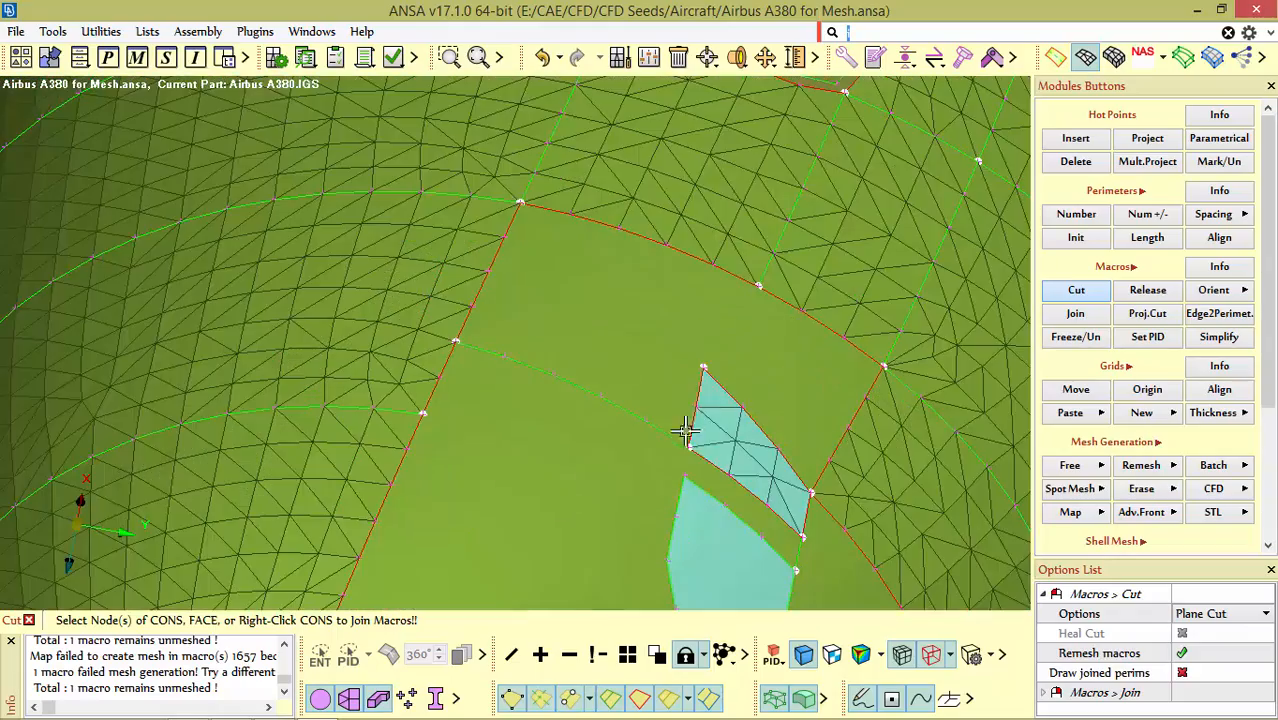
pyautogui.click(760, 289)
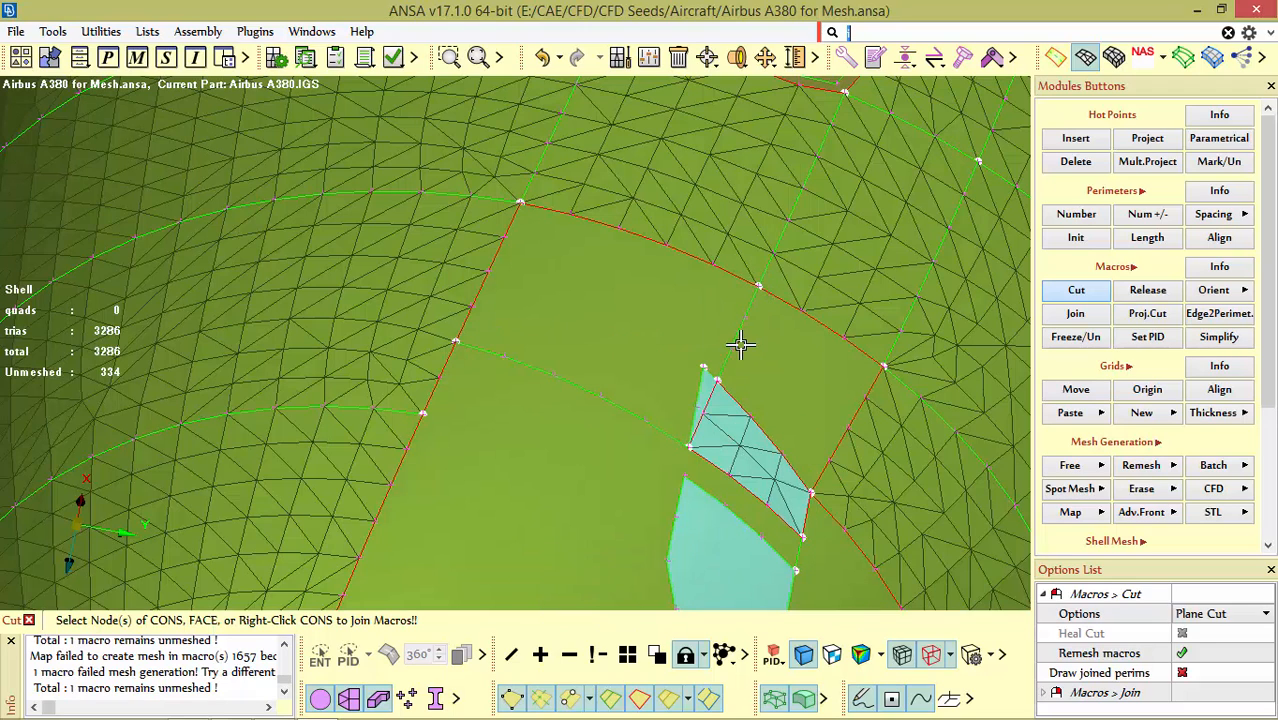
# Step: Assign the small triangle cut off the rear side window to the 01 cockpit property
pyautogui.scroll(3, 724, 372)
pyautogui.click(1150, 336)
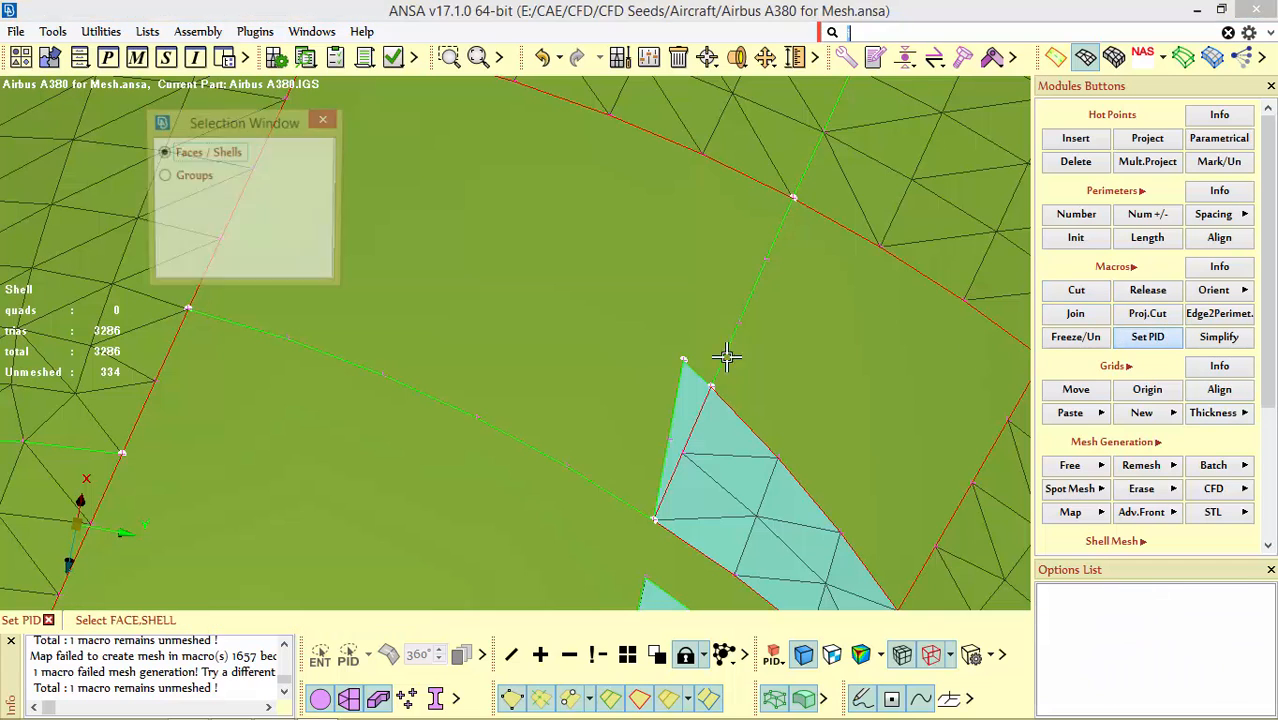
pyautogui.click(697, 383)
pyautogui.middleClick(697, 383)
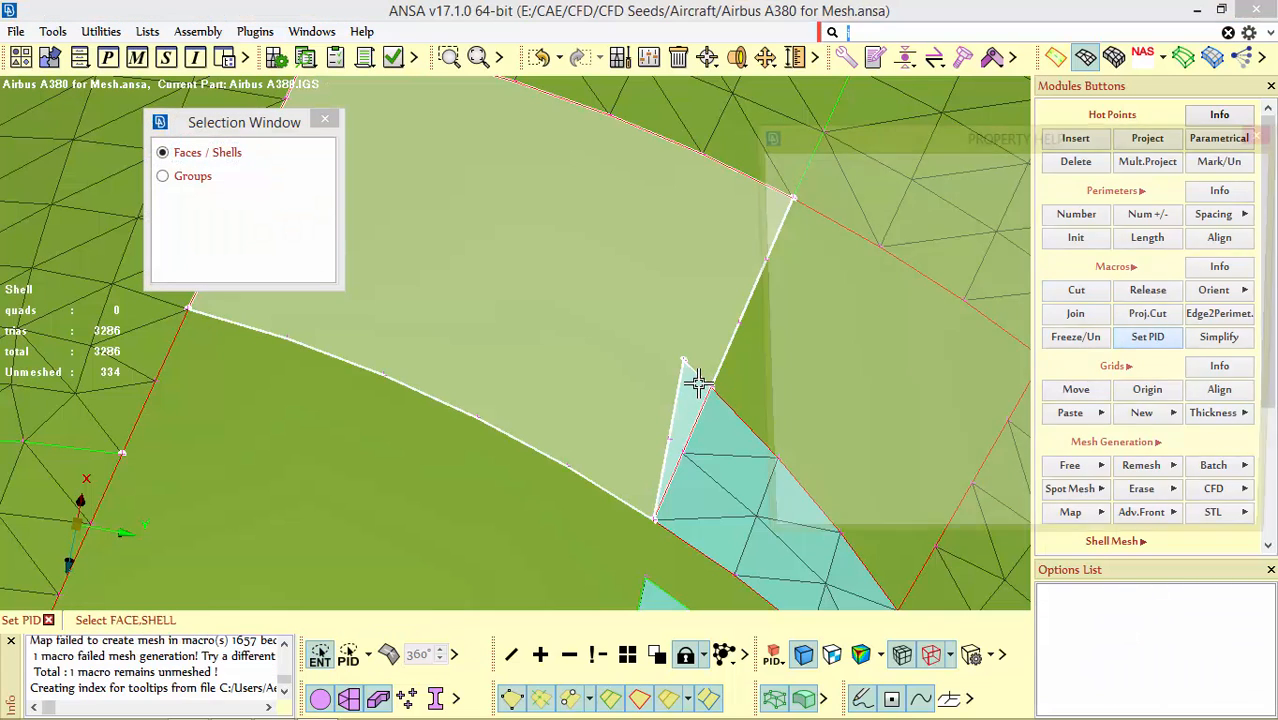
pyautogui.click(520, 442)
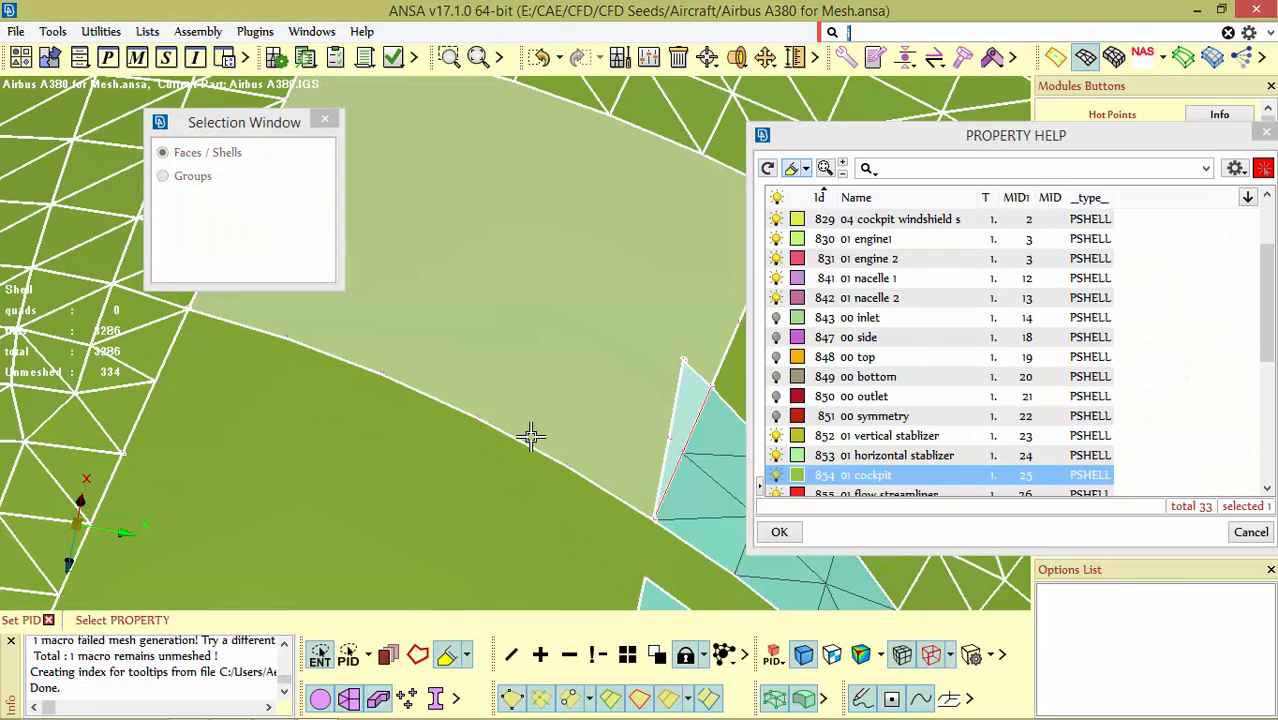
pyautogui.middleClick(590, 414)
# Step: Join the reassigned window triangle to the adjacent unmeshed nose face
pyautogui.click(1075, 314)
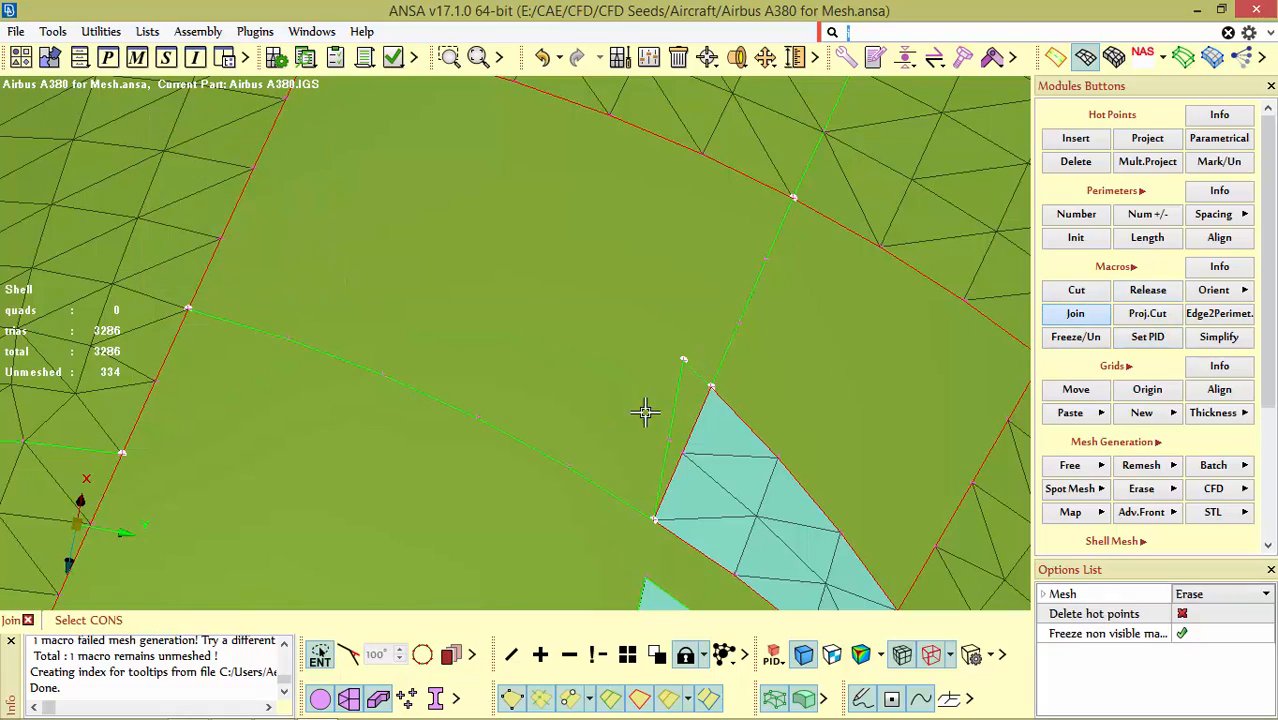
pyautogui.scroll(-3, 699, 340)
pyautogui.moveTo(702, 337)
pyautogui.keyDown('ctrl'); pyautogui.mouseDown()
pyautogui.moveTo(647, 439)
pyautogui.moveTo(759, 294)
pyautogui.moveTo(758, 397)
pyautogui.moveTo(777, 362)
pyautogui.moveTo(733, 327)
pyautogui.mouseUp(); pyautogui.keyUp('ctrl')
pyautogui.scroll(-3, 758, 397)
pyautogui.scroll(3, 774, 325)
pyautogui.scroll(-5, 733, 327)
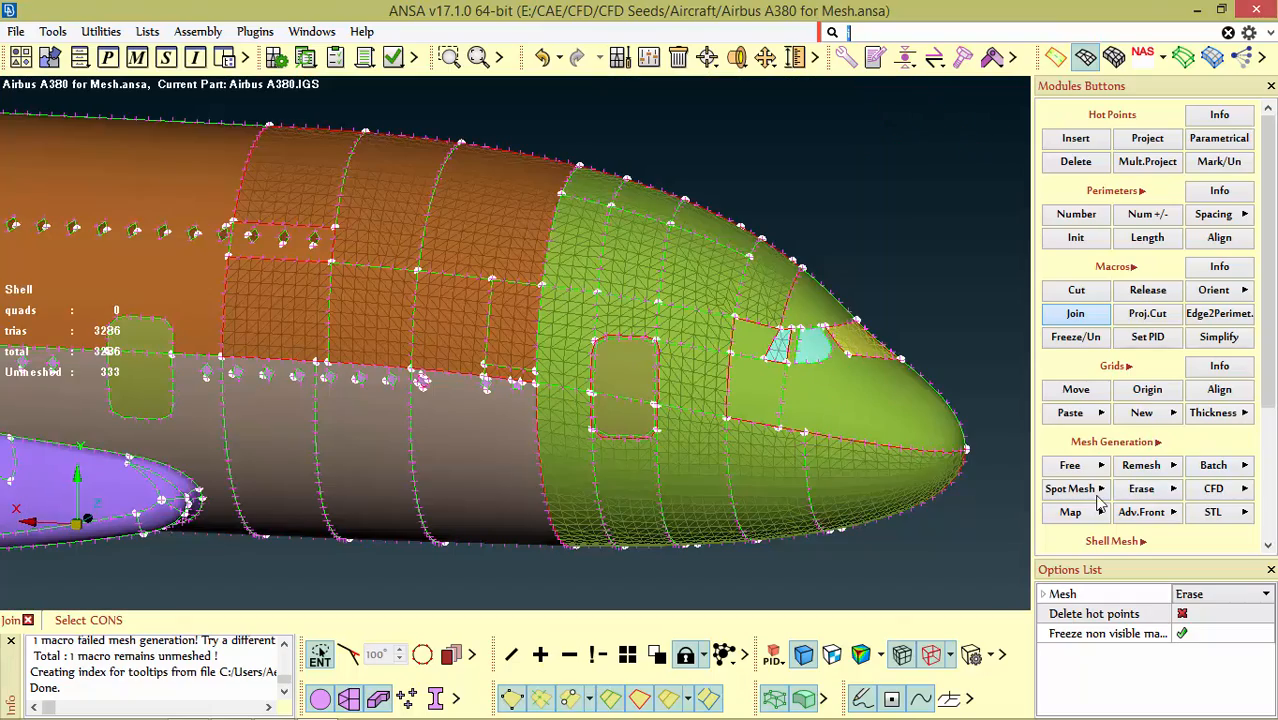
# Step: Generate the map mesh on all visible macros of the aircraft
pyautogui.click(1069, 516)
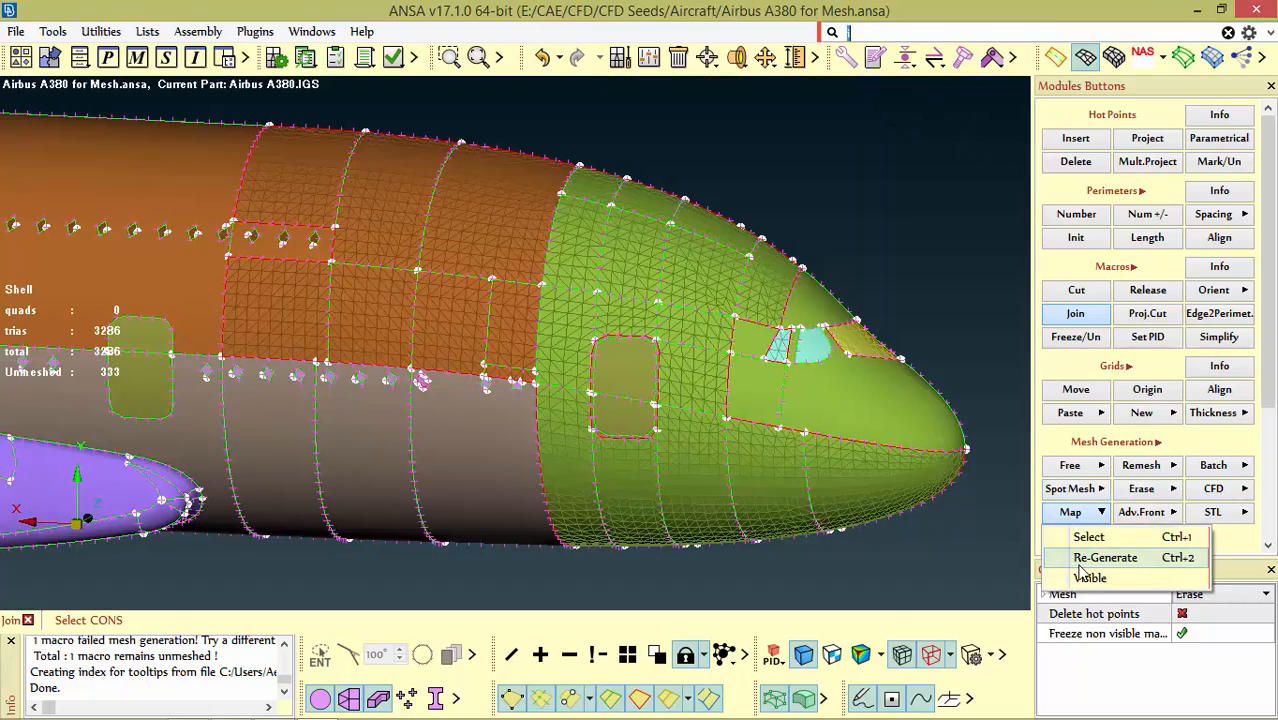
pyautogui.click(1082, 573)
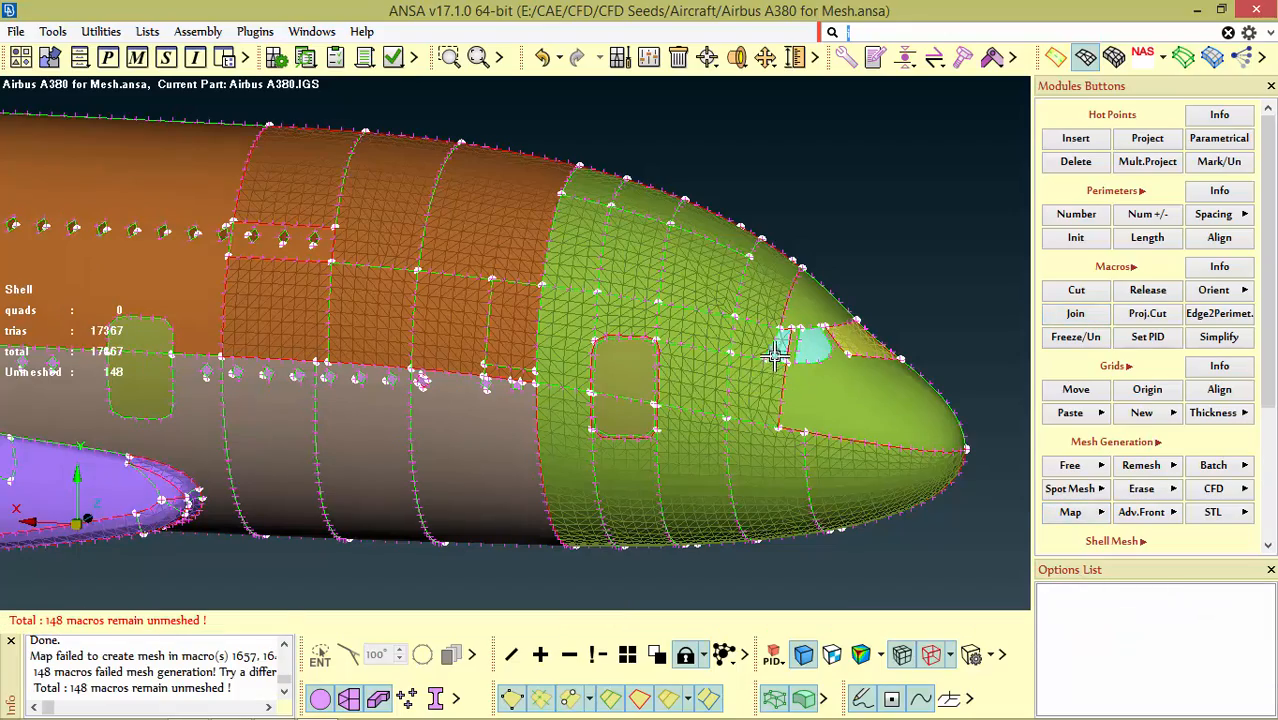
# Step: Examine the new mesh on the fuselage and nose, especially between the door and the cockpit side windows
pyautogui.scroll(-5, 770, 345)
pyautogui.scroll(3, 771, 353)
pyautogui.keyDown('ctrl'); pyautogui.moveTo(772, 340); pyautogui.dragTo(762, 310); pyautogui.keyUp('ctrl')
pyautogui.scroll(4, 765, 308)
pyautogui.scroll(-5, 885, 388)
pyautogui.scroll(4, 822, 394)
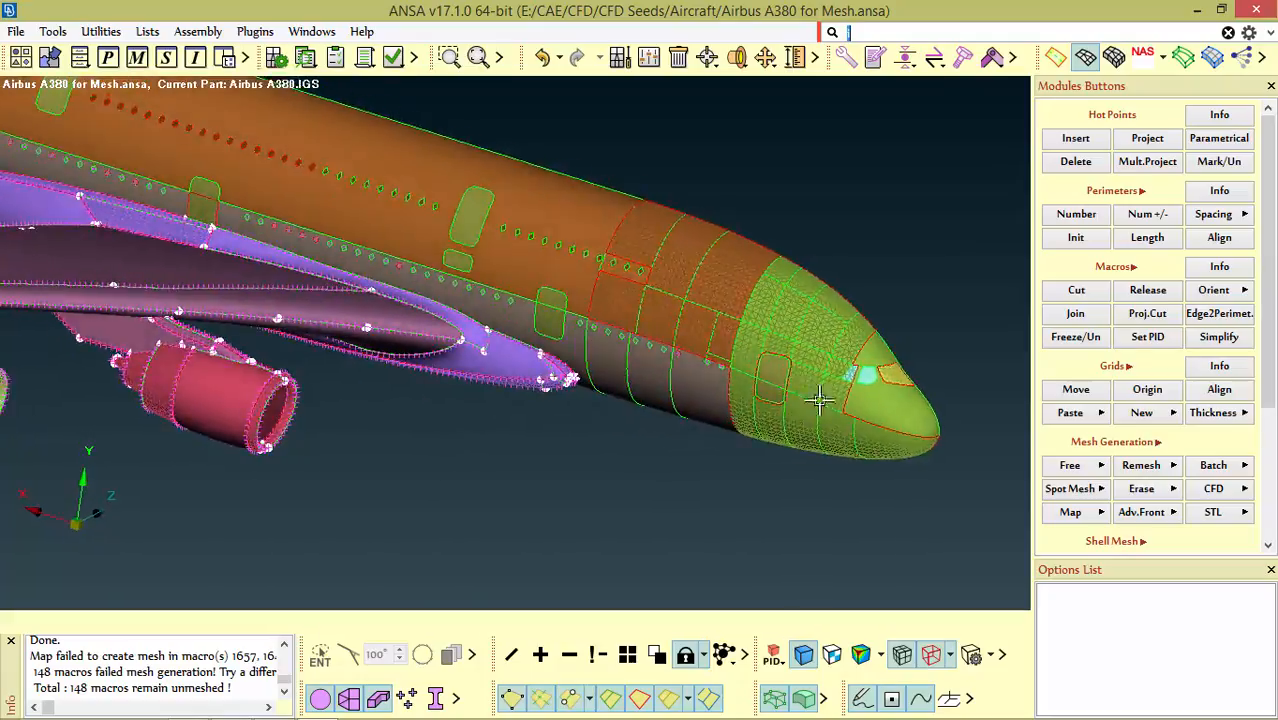
pyautogui.scroll(-2, 822, 430)
pyautogui.scroll(4, 736, 394)
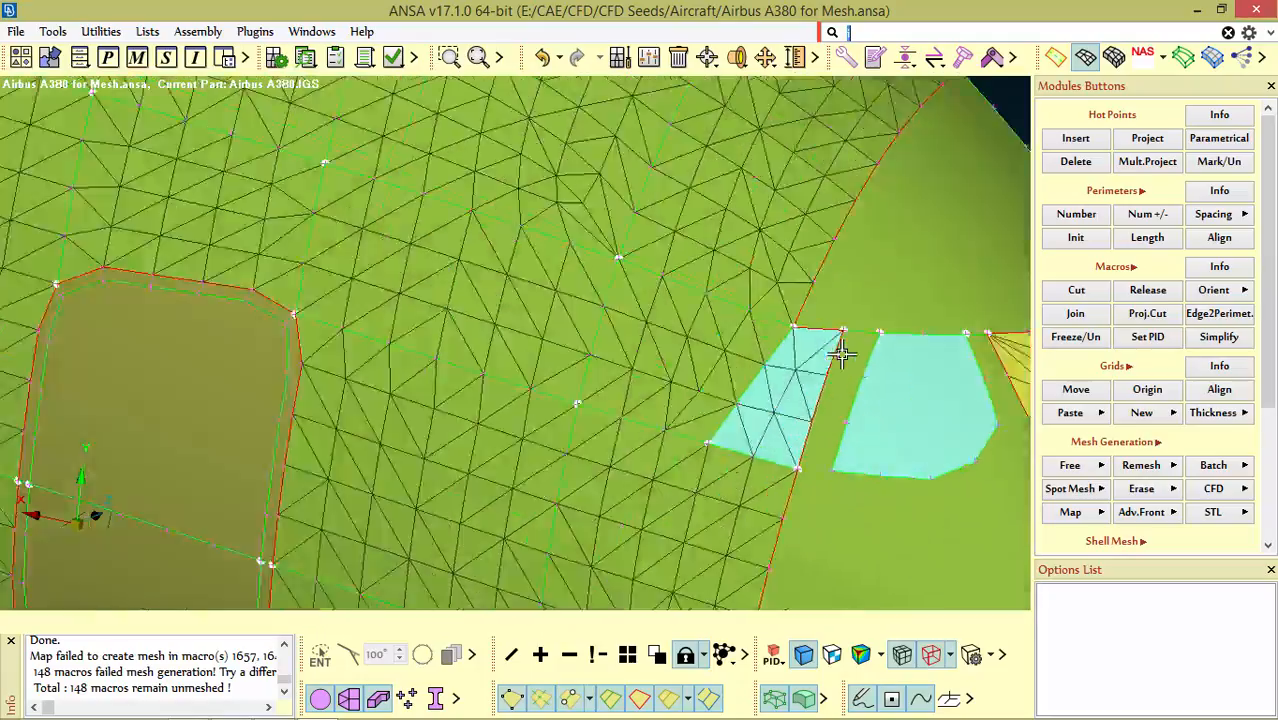
pyautogui.scroll(-4, 842, 348)
pyautogui.scroll(1, 756, 342)
pyautogui.scroll(-6, 783, 300)
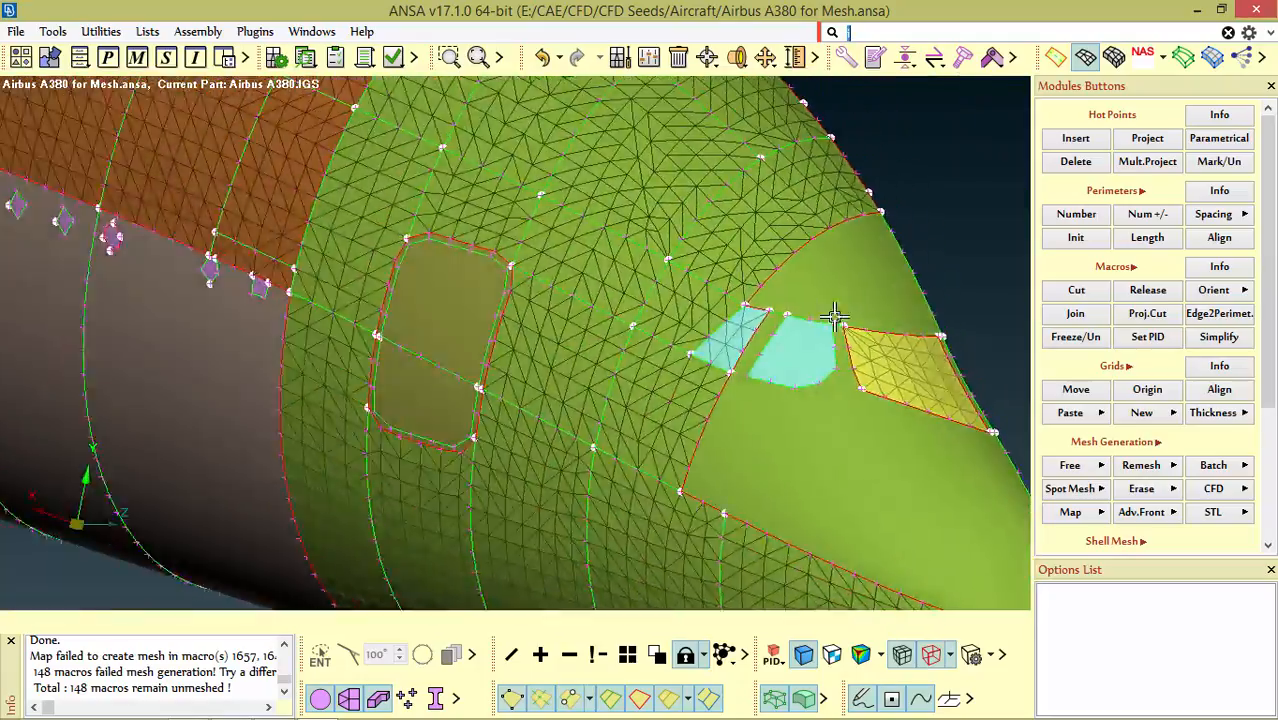
# Step: Plane-cut the lower nose macro from the side seam to the keel line at two places, about midway along and close to the tip
pyautogui.scroll(3, 905, 440)
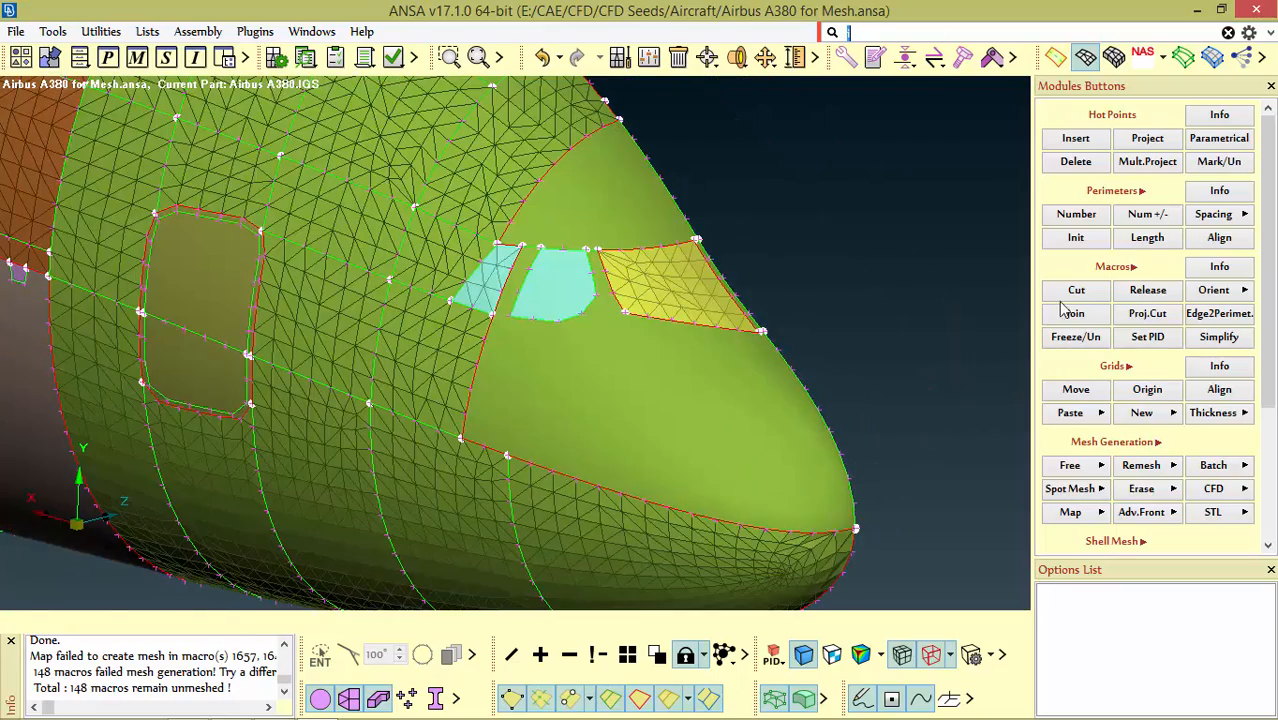
pyautogui.click(1076, 290)
pyautogui.keyDown('ctrl'); pyautogui.moveTo(578, 399); pyautogui.dragTo(642, 377); pyautogui.keyUp('ctrl')
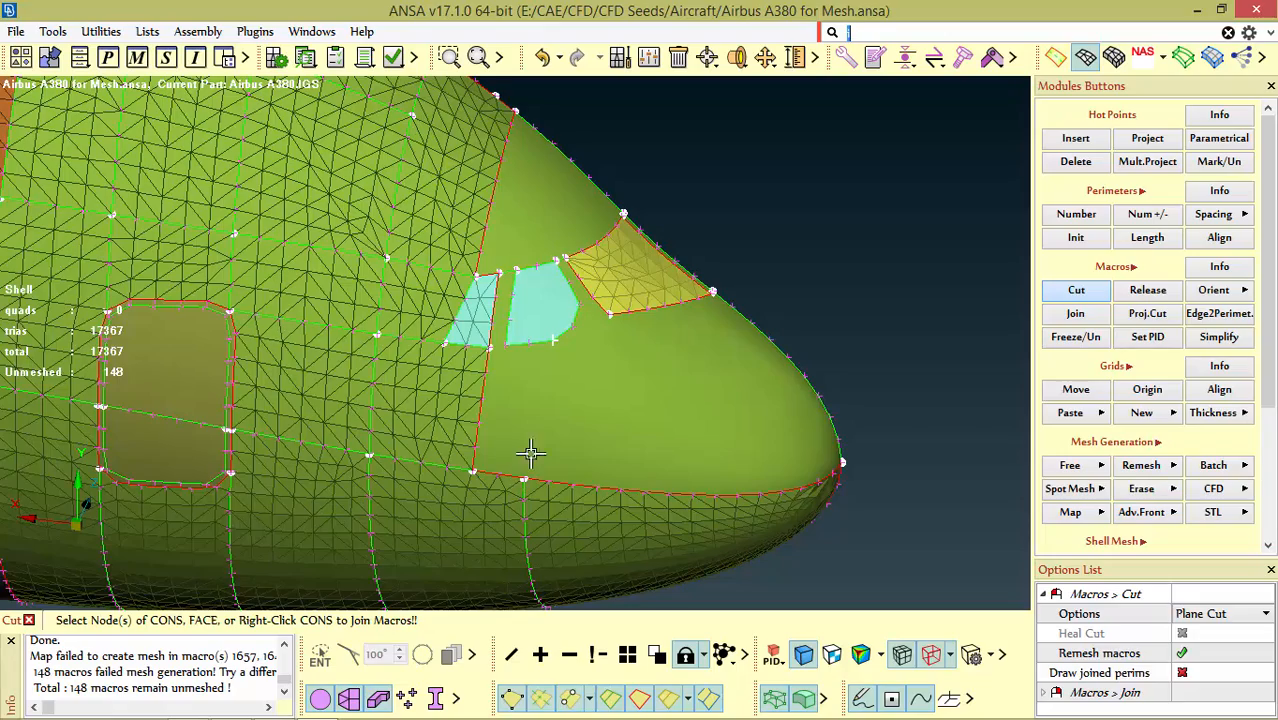
pyautogui.keyDown('ctrl'); pyautogui.moveTo(552, 390); pyautogui.dragTo(682, 308); pyautogui.keyUp('ctrl')
pyautogui.scroll(-4, 588, 405)
pyautogui.scroll(4, 700, 420)
pyautogui.keyDown('ctrl'); pyautogui.moveTo(731, 455); pyautogui.dragTo(696, 345); pyautogui.keyUp('ctrl')
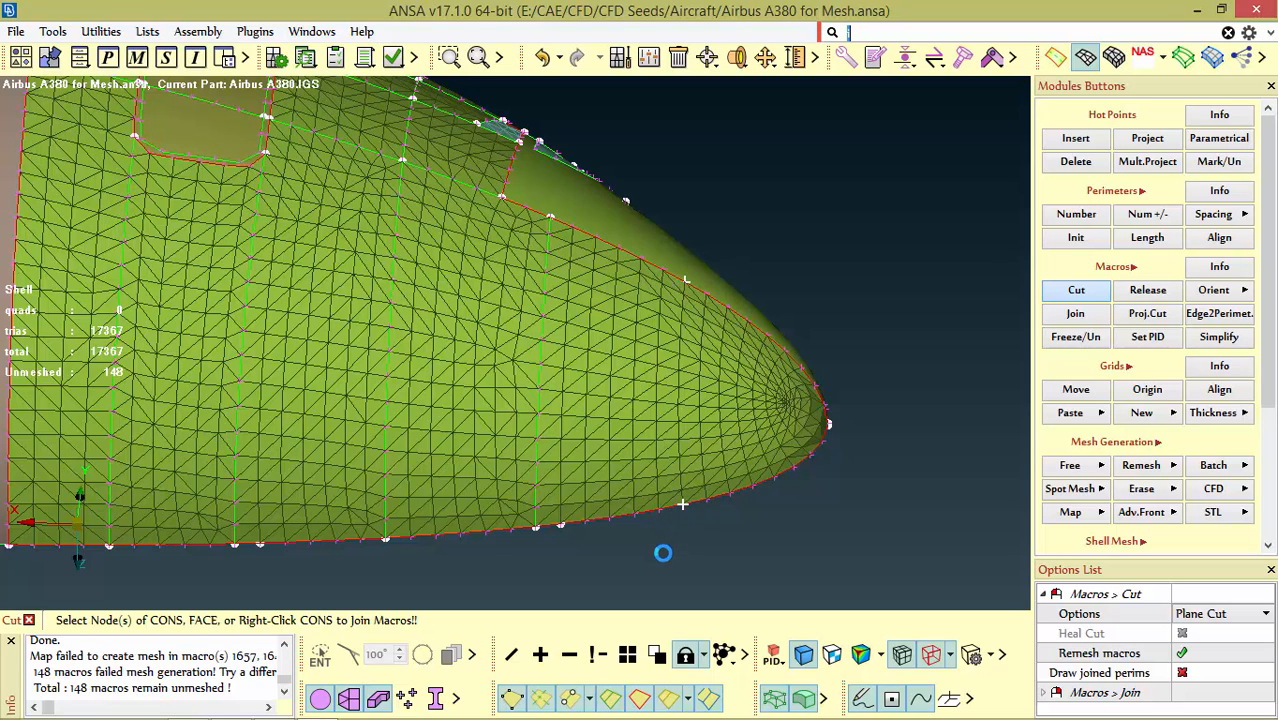
pyautogui.scroll(3, 787, 354)
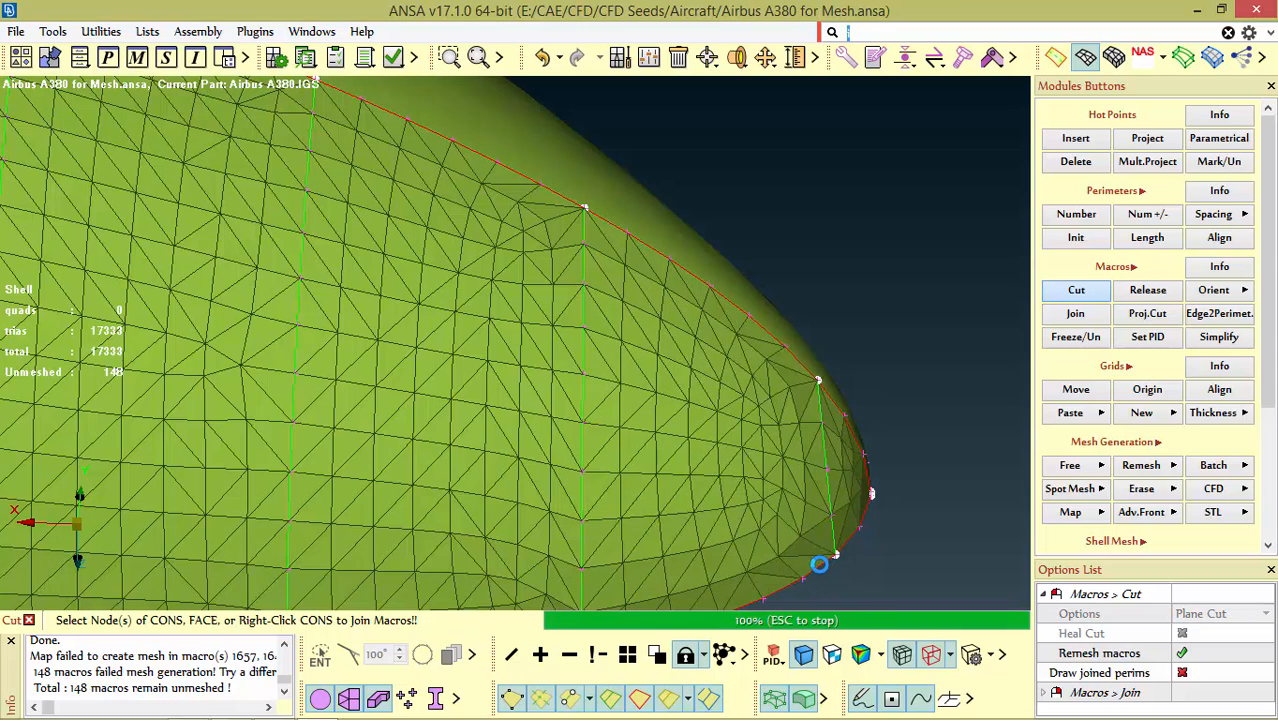
# Step: Plane-cut the lower nose section behind the midway cut with one more cut from the side seam to the keel line
pyautogui.scroll(-3, 880, 358)
pyautogui.keyDown('ctrl'); pyautogui.moveTo(747, 397); pyautogui.dragTo(579, 451); pyautogui.keyUp('ctrl')
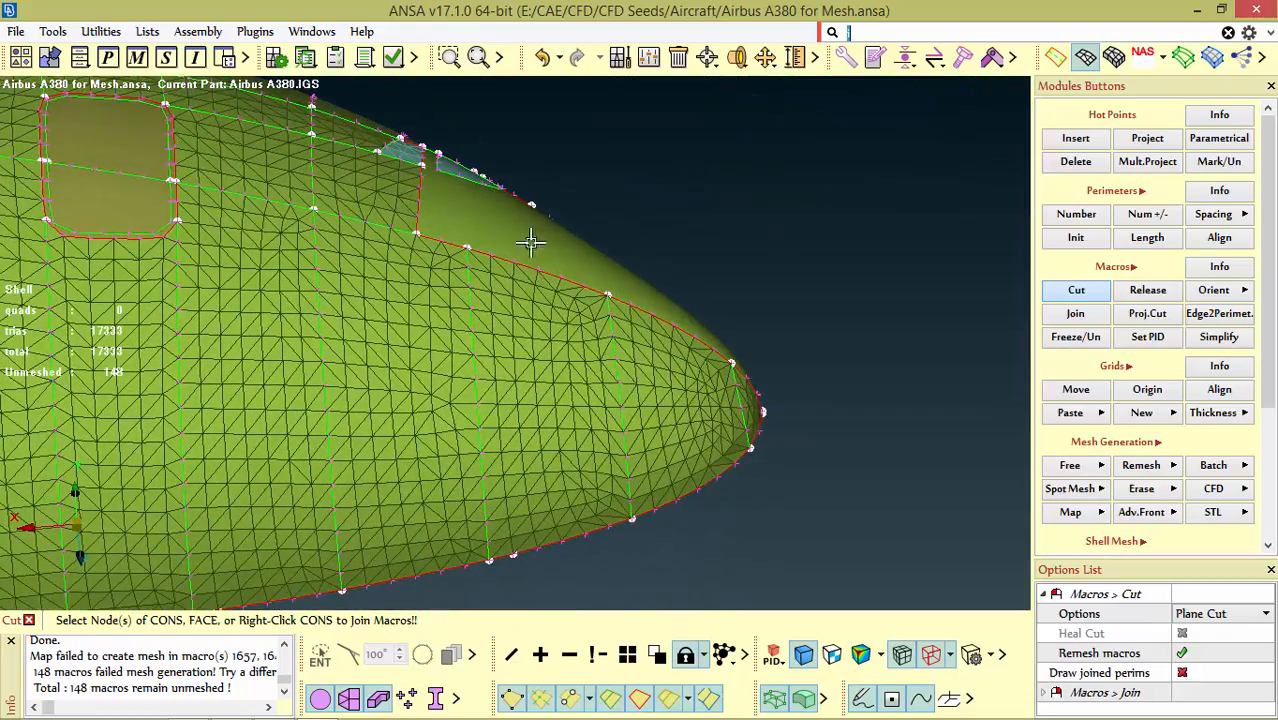
pyautogui.click(559, 544)
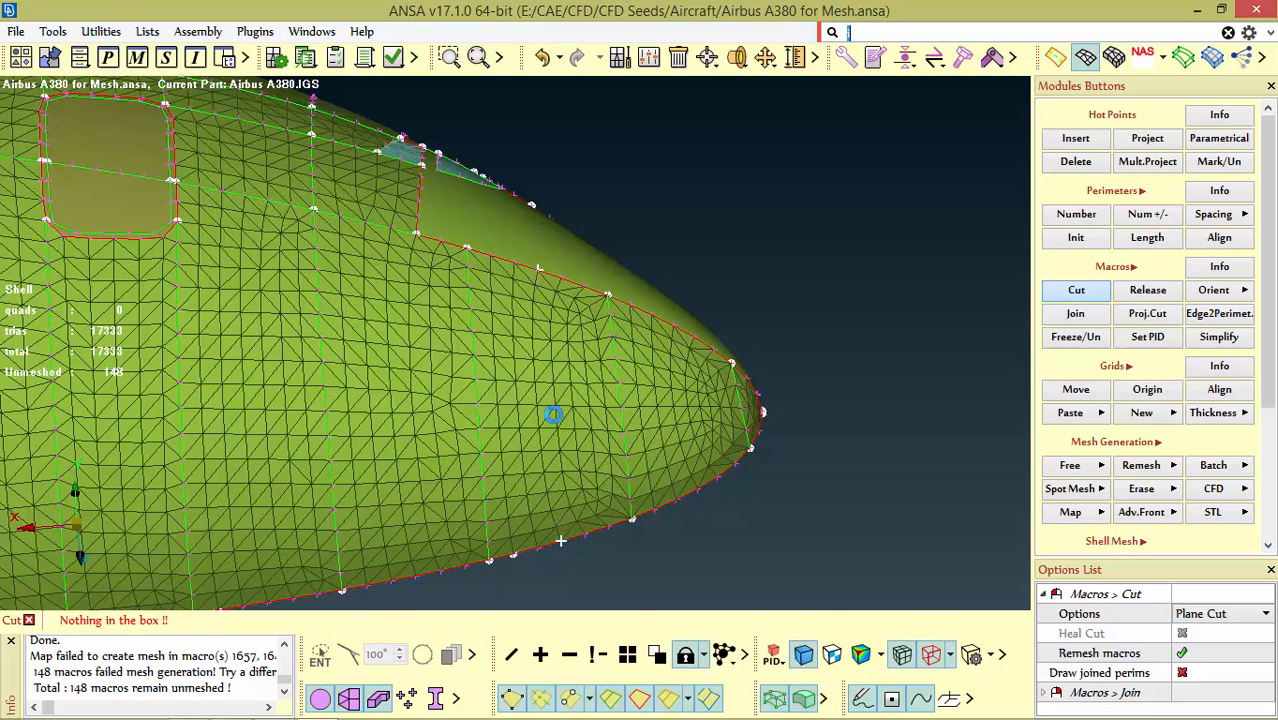
pyautogui.click(561, 541)
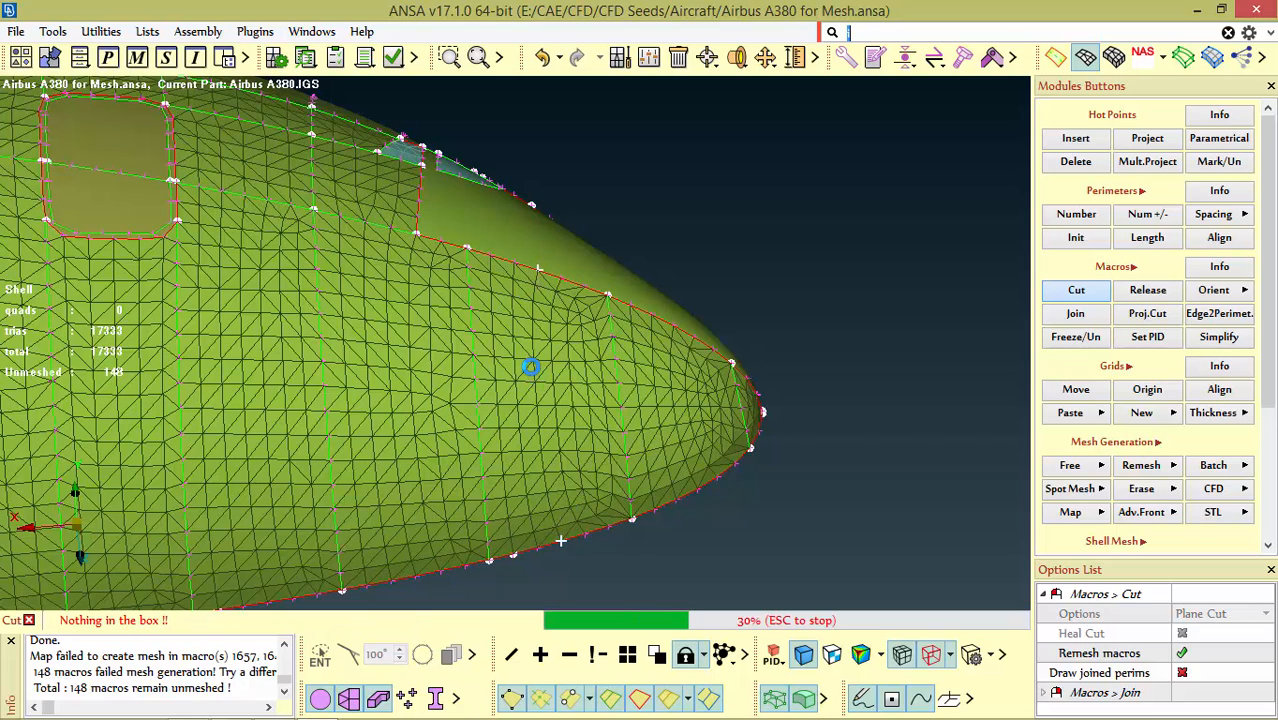
# Step: Display the element numbers on the nose perimeters and compare the opposite edges of the lower nose macros
pyautogui.click(1120, 218)
pyautogui.moveTo(611, 445)
pyautogui.keyDown('ctrl'); pyautogui.mouseDown()
pyautogui.moveTo(667, 463)
pyautogui.moveTo(577, 438)
pyautogui.mouseUp(); pyautogui.keyUp('ctrl')
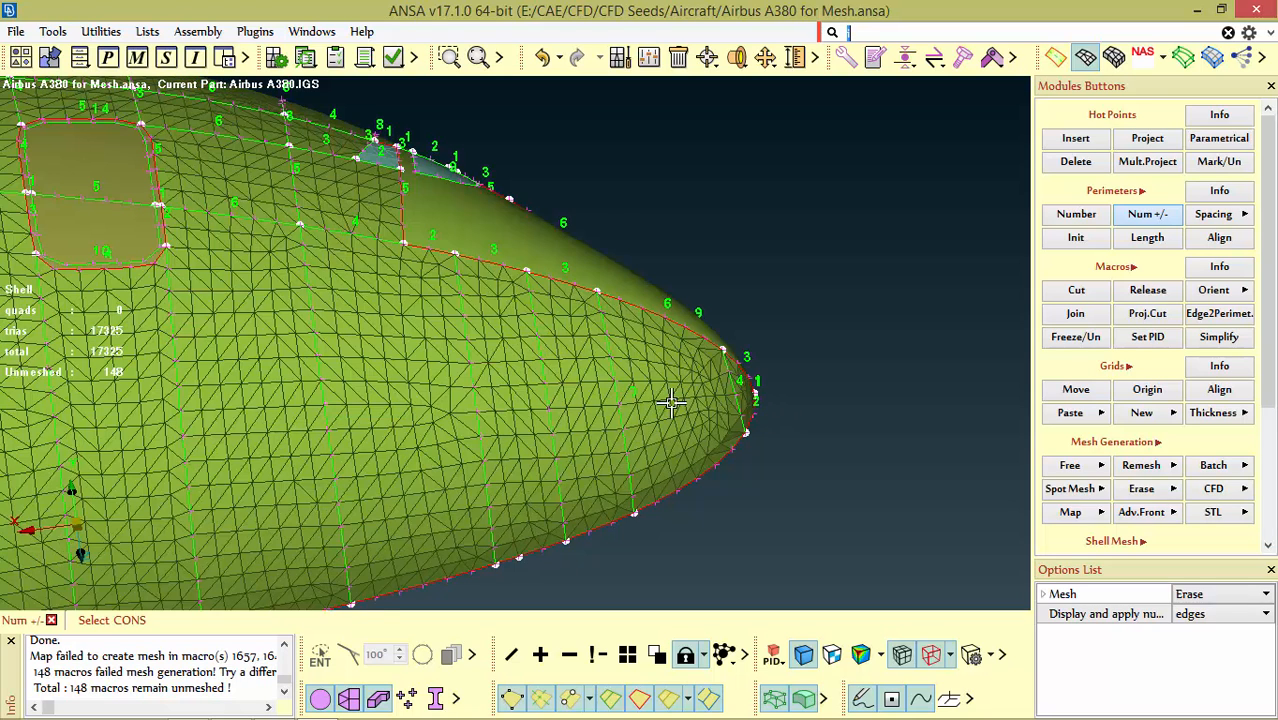
pyautogui.press('ctrl')
pyautogui.scroll(5, 736, 401)
pyautogui.scroll(-5, 745, 406)
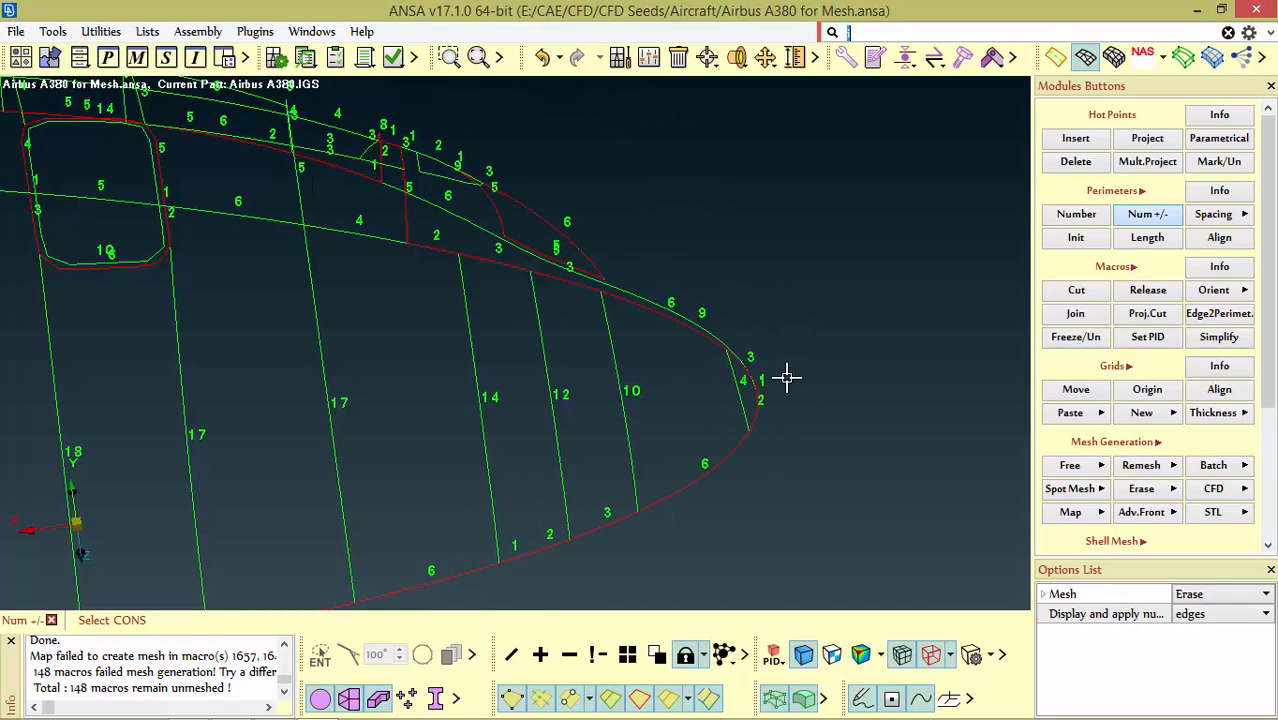
pyautogui.moveTo(652, 416)
pyautogui.keyDown('ctrl'); pyautogui.mouseDown()
pyautogui.moveTo(642, 419)
pyautogui.moveTo(679, 451)
pyautogui.mouseUp(); pyautogui.keyUp('ctrl')
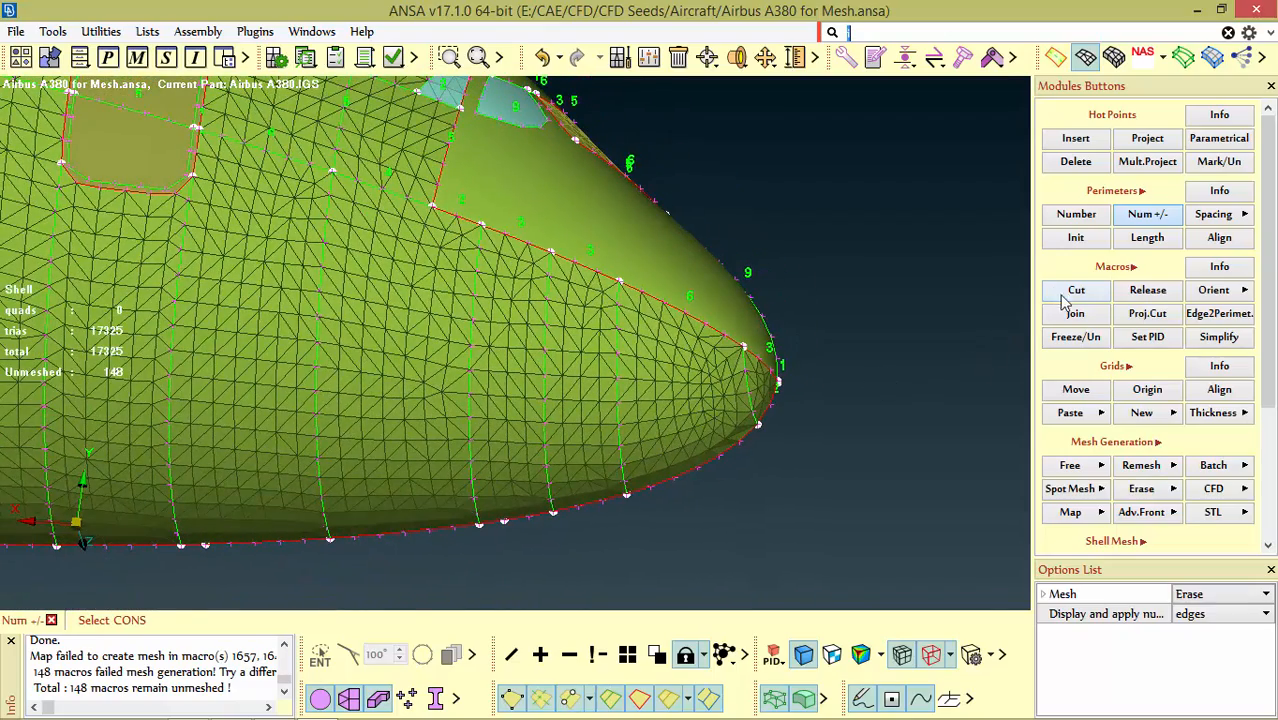
# Step: Divide the lower nose section behind the tip into three macros with plane cuts from the side seam to the keel line
pyautogui.click(1068, 292)
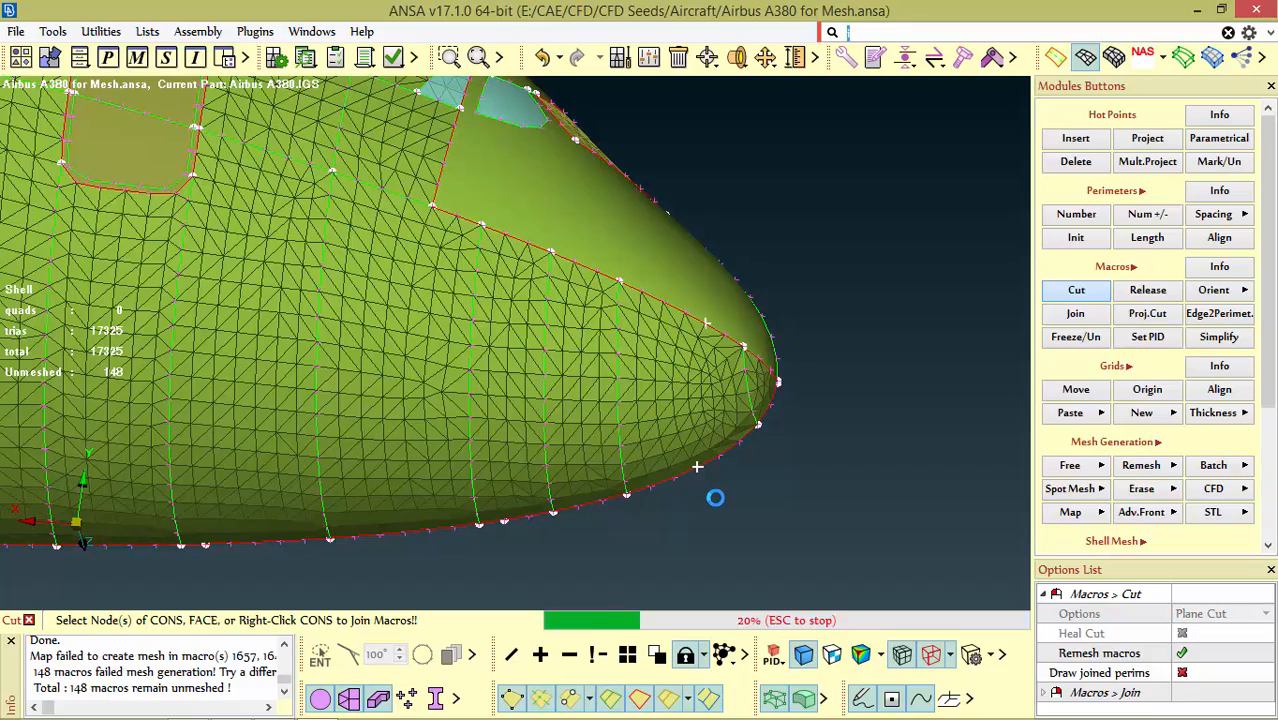
pyautogui.keyDown('ctrl'); pyautogui.moveTo(689, 431); pyautogui.dragTo(692, 366); pyautogui.keyUp('ctrl')
pyautogui.rightClick(705, 406)
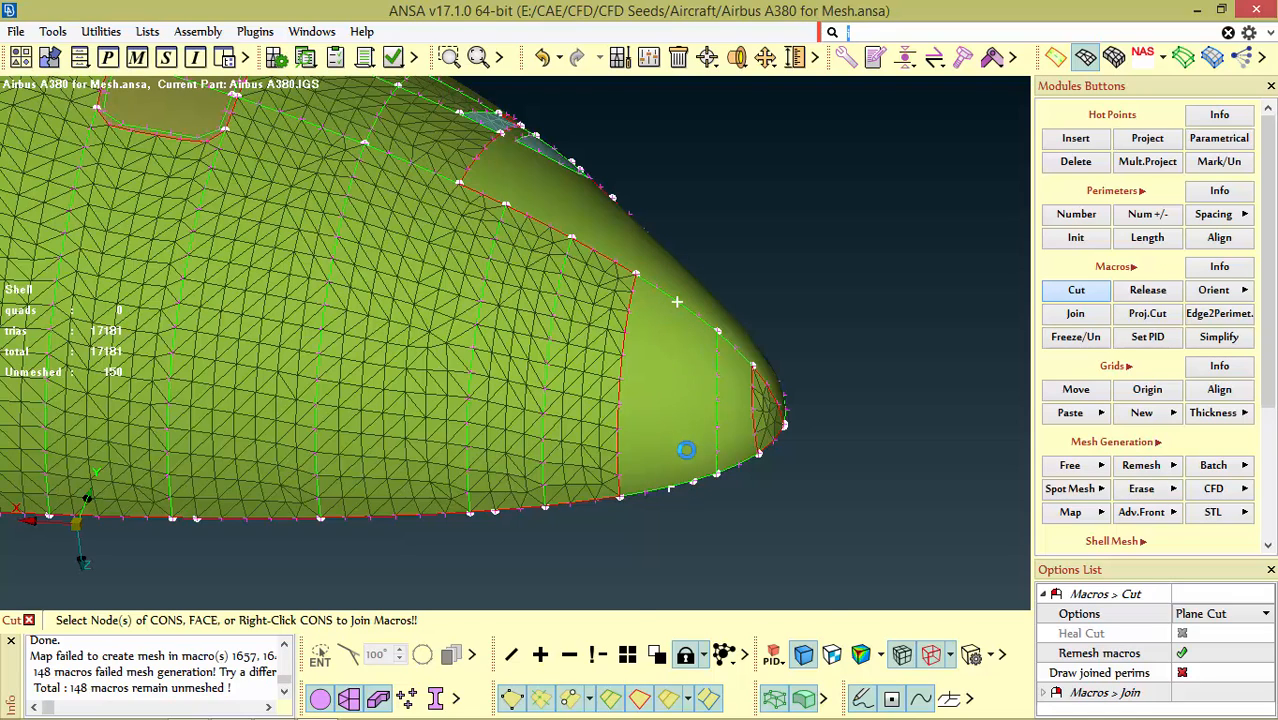
# Step: Map-mesh all visible macros again to fill the newly cut lower nose sections
pyautogui.click(1072, 489)
pyautogui.click(1082, 537)
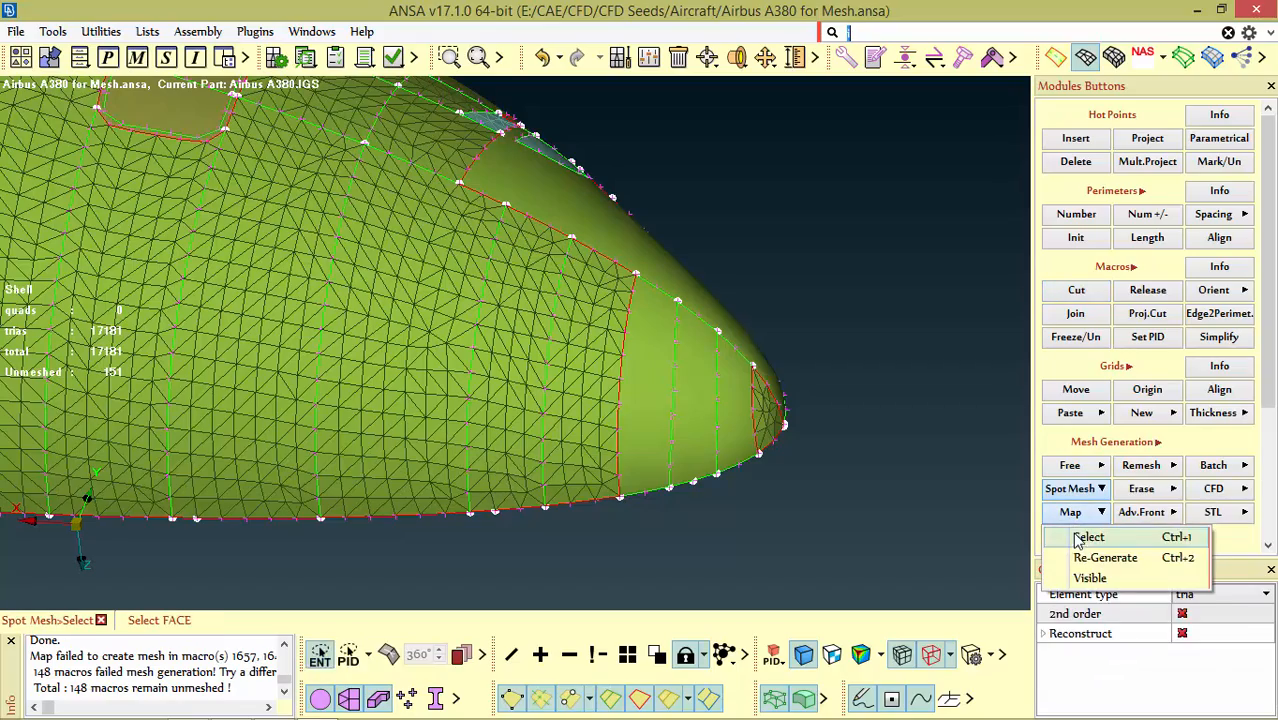
pyautogui.click(1082, 577)
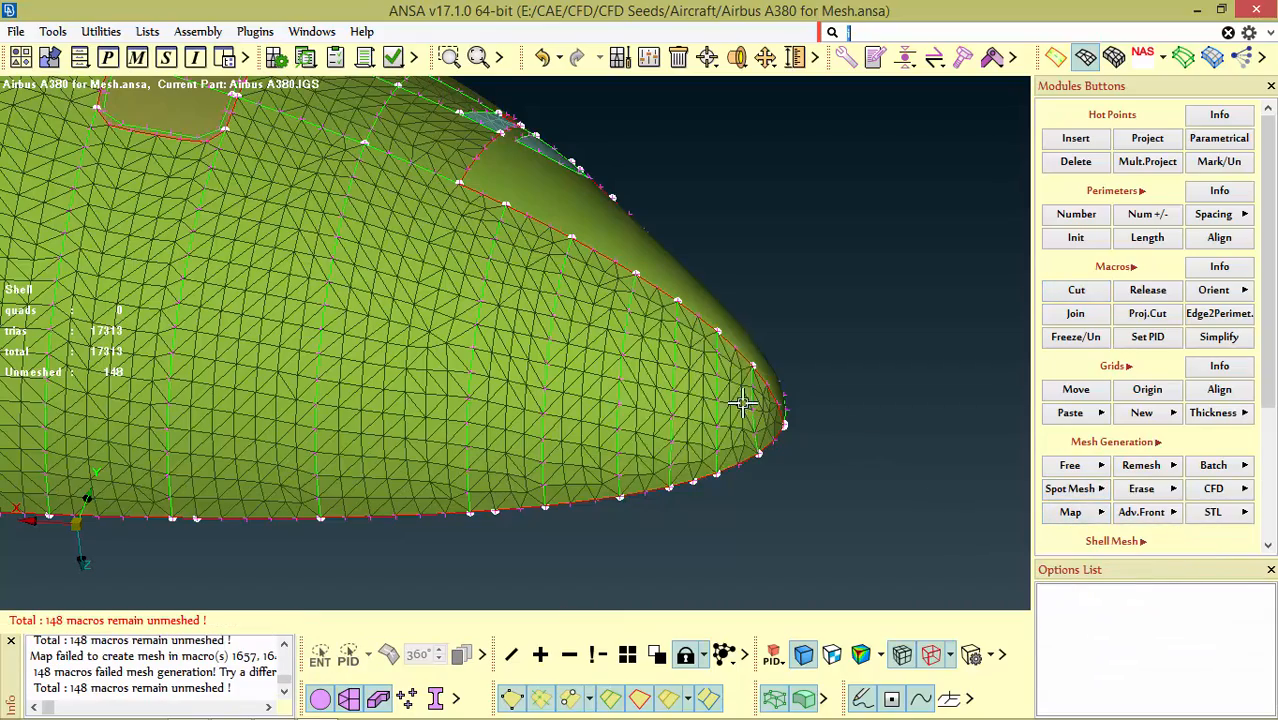
# Step: Examine the small triangular faces at the very tip of the nose up close
pyautogui.keyDown('ctrl'); pyautogui.moveTo(728, 419); pyautogui.dragTo(597, 436); pyautogui.keyUp('ctrl')
pyautogui.keyDown('ctrl'); pyautogui.moveTo(576, 406); pyautogui.dragTo(625, 454); pyautogui.keyUp('ctrl')
pyautogui.scroll(5, 785, 325)
pyautogui.keyDown('ctrl'); pyautogui.moveTo(785, 325); pyautogui.dragTo(825, 270); pyautogui.keyUp('ctrl')
pyautogui.scroll(5, 770, 290)
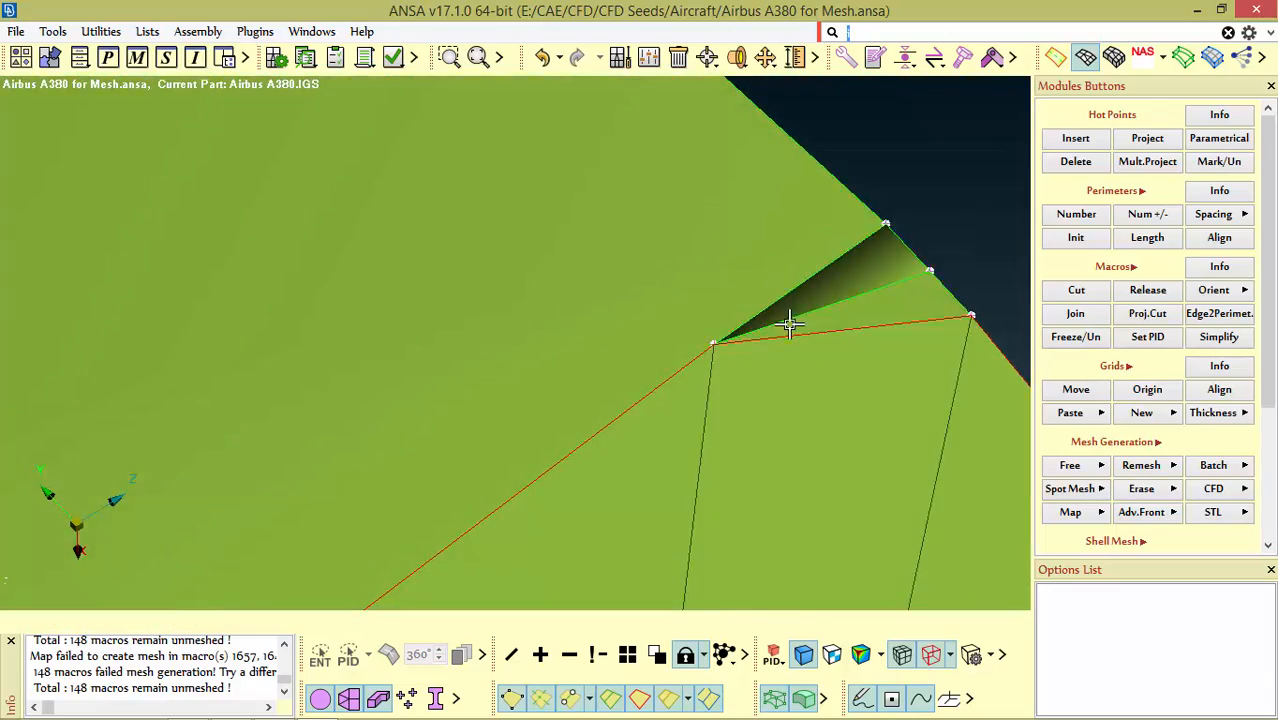
pyautogui.keyDown('ctrl'); pyautogui.moveTo(790, 323); pyautogui.dragTo(815, 300); pyautogui.keyUp('ctrl')
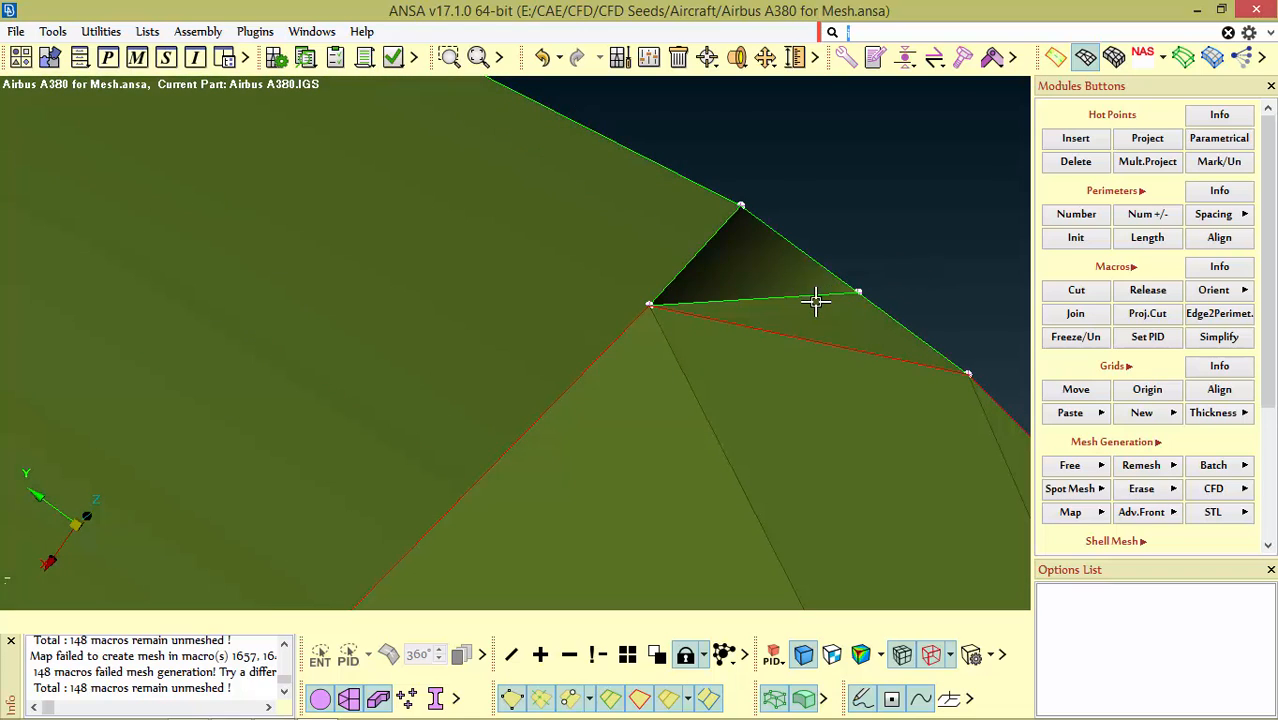
# Step: Join the small triangular faces at the nose tip with the neighbouring macros by removing their shared edges
pyautogui.click(1075, 314)
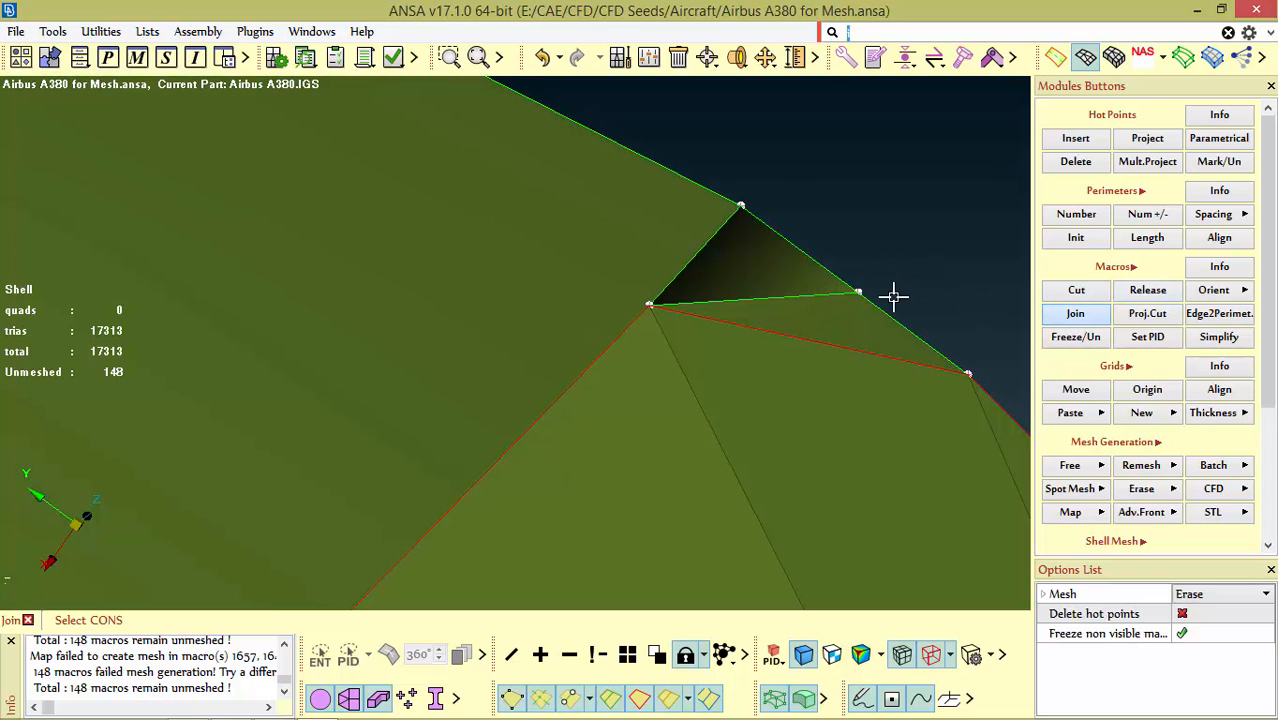
pyautogui.keyDown('ctrl'); pyautogui.moveTo(829, 310); pyautogui.dragTo(857, 237); pyautogui.keyUp('ctrl')
pyautogui.scroll(5, 773, 268)
pyautogui.click(745, 374)
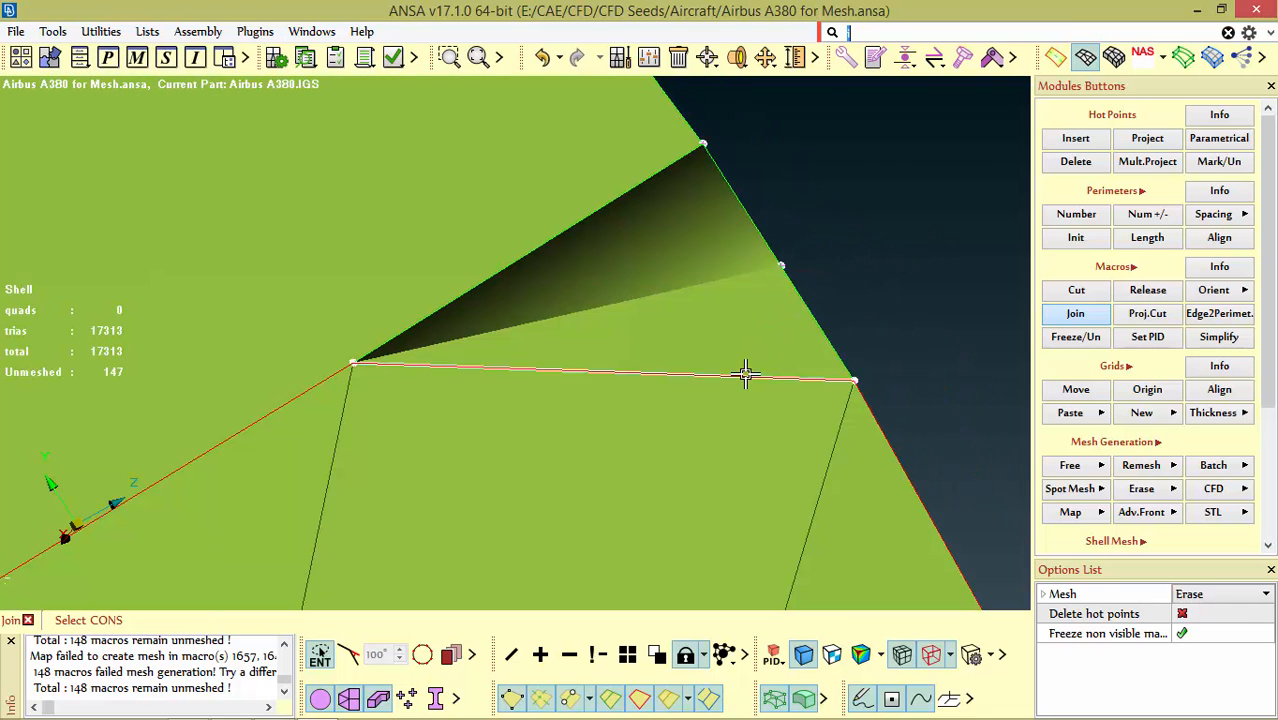
pyautogui.middleClick(746, 373)
pyautogui.scroll(-5, 747, 315)
pyautogui.keyDown('ctrl'); pyautogui.moveTo(716, 324); pyautogui.dragTo(756, 297); pyautogui.keyUp('ctrl')
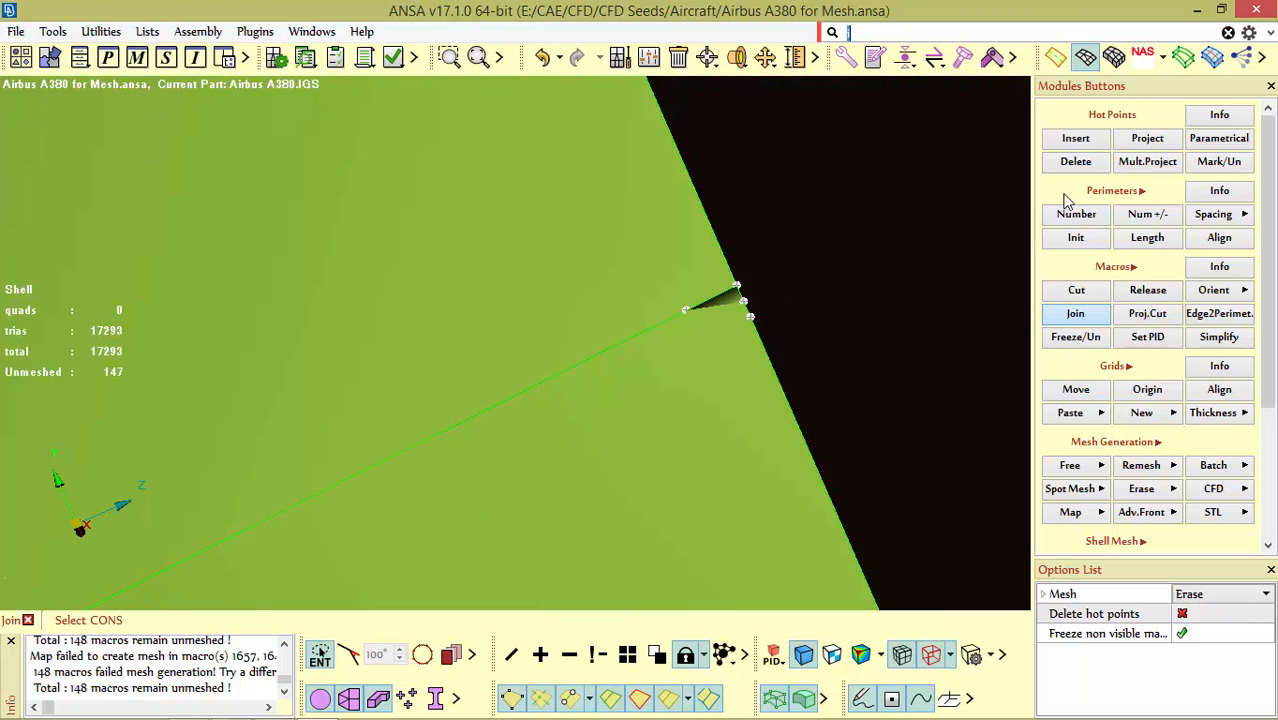
# Step: Delete the redundant hot points on the symmetry edge at the nose tip
pyautogui.click(1075, 161)
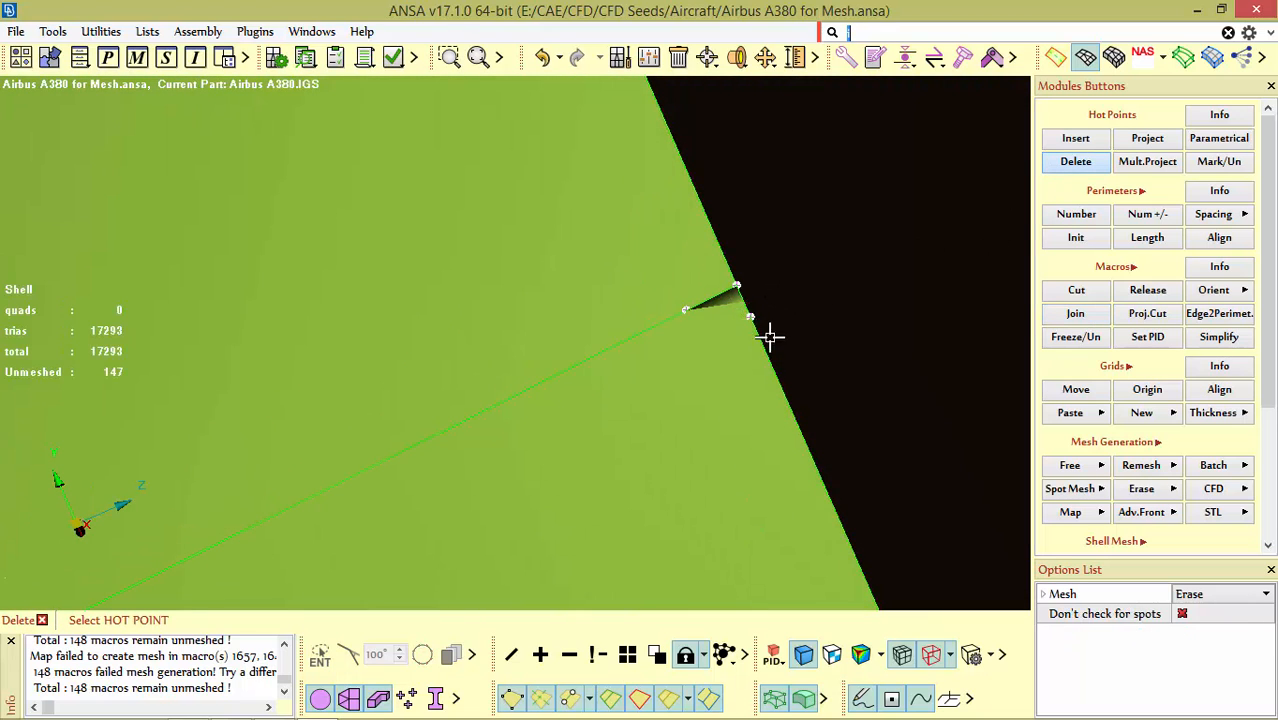
pyautogui.scroll(-5, 728, 350)
pyautogui.keyDown('ctrl'); pyautogui.moveTo(705, 358); pyautogui.dragTo(820, 343); pyautogui.keyUp('ctrl')
pyautogui.scroll(5, 718, 340)
pyautogui.click(875, 412)
pyautogui.scroll(-5, 808, 352)
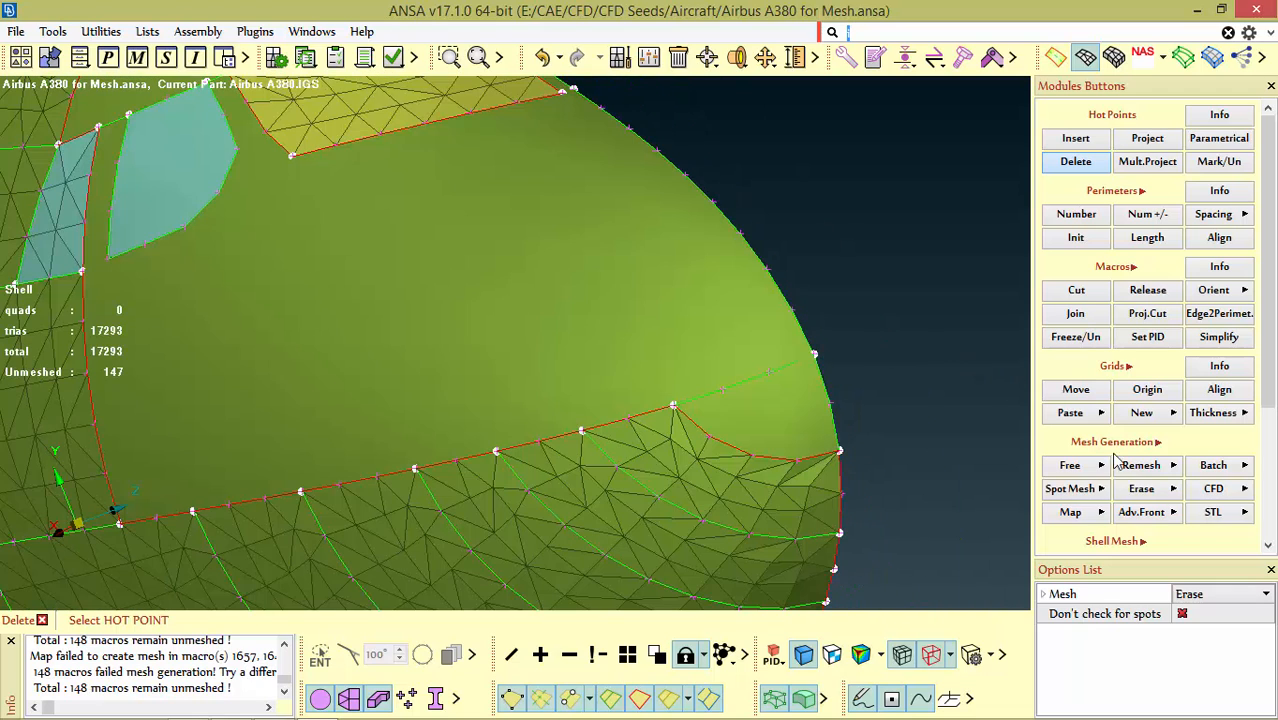
# Step: Map-mesh all visible macros and regenerate the small nose-tip macro with a tria spot mesh
pyautogui.click(1096, 511)
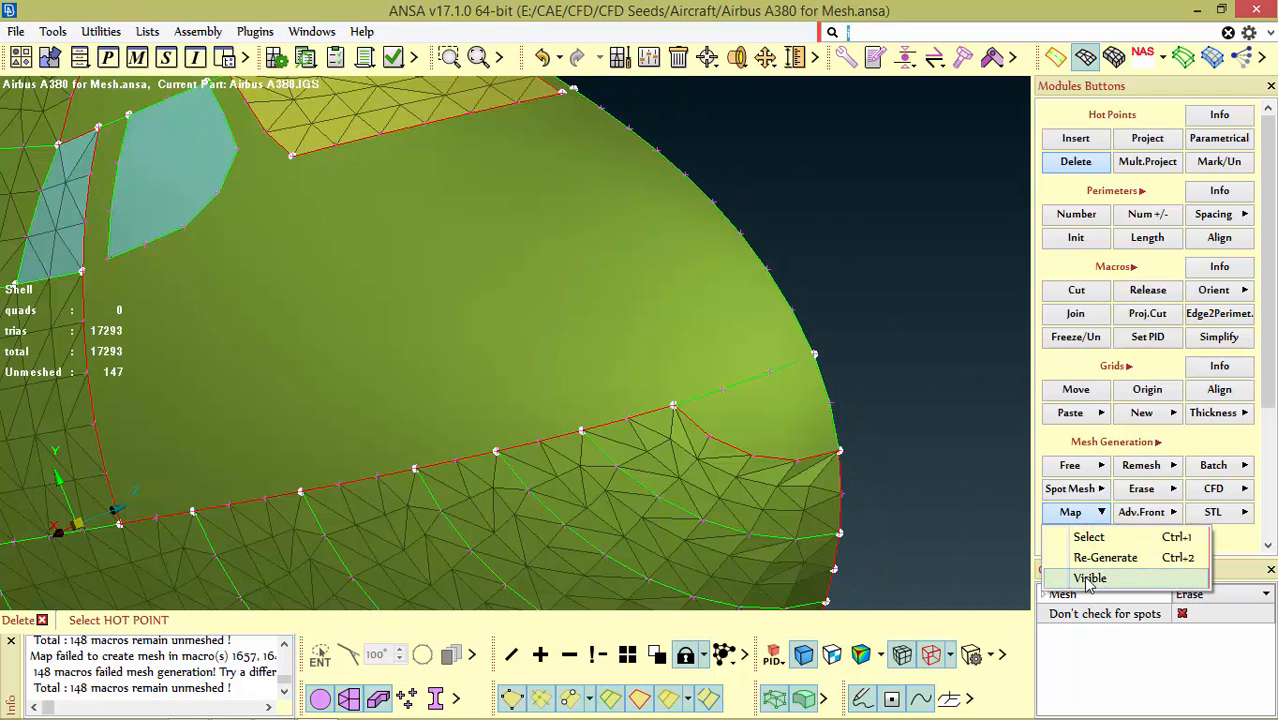
pyautogui.click(1089, 579)
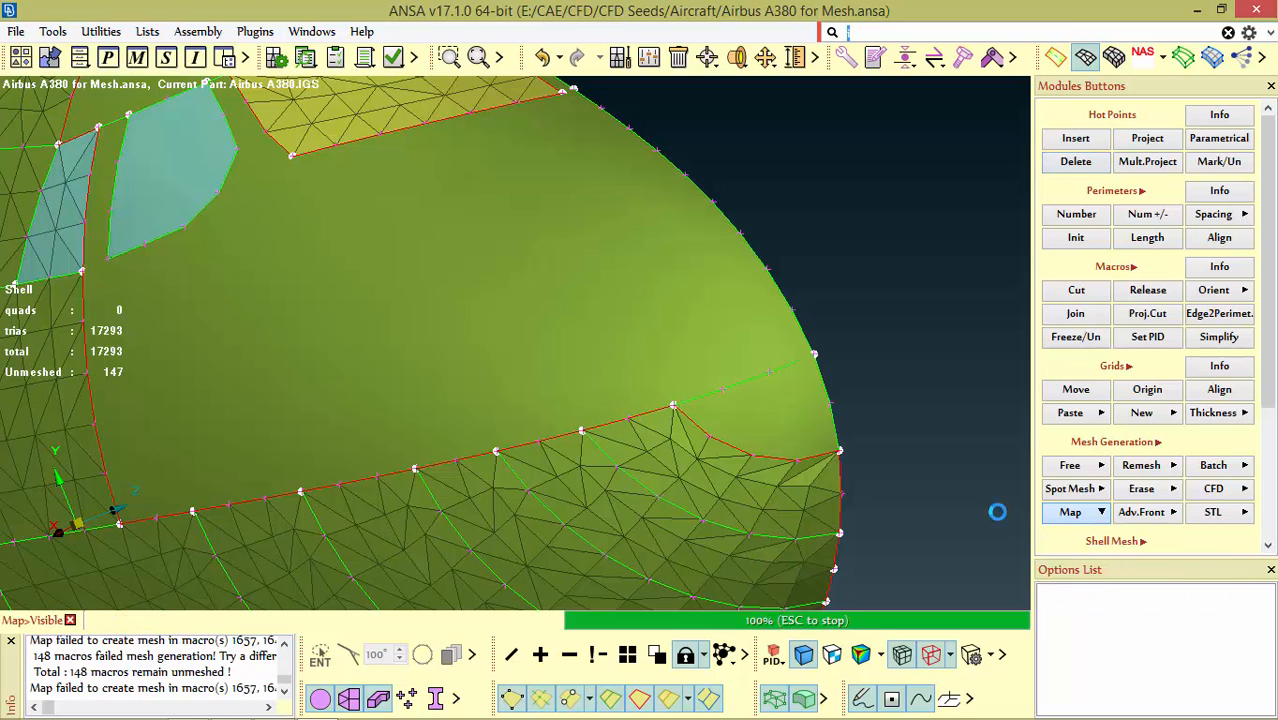
pyautogui.click(1086, 490)
pyautogui.click(1085, 535)
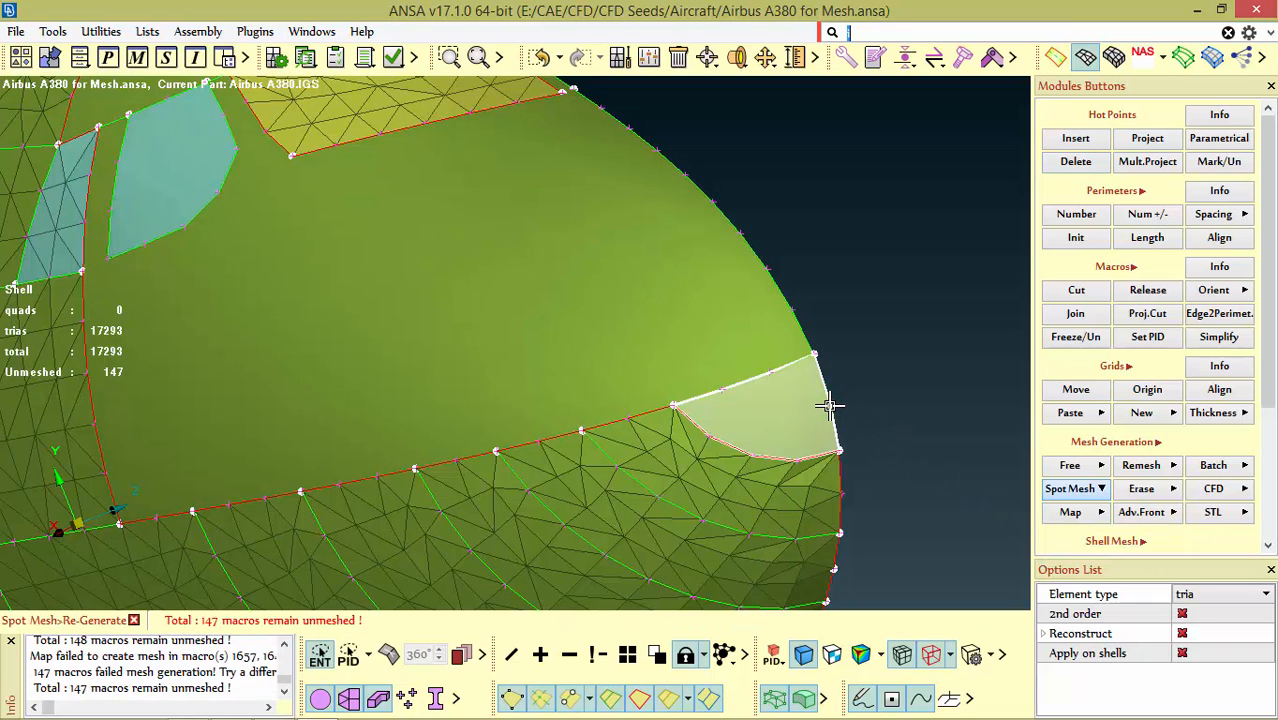
pyautogui.click(827, 406)
# Step: Divide the foremost nose macro with a plane cut from the side seam to the keel line close to the tip
pyautogui.keyDown('ctrl'); pyautogui.moveTo(780, 430); pyautogui.dragTo(1030, 378); pyautogui.keyUp('ctrl')
pyautogui.scroll(3, 754, 408)
pyautogui.click(1076, 291)
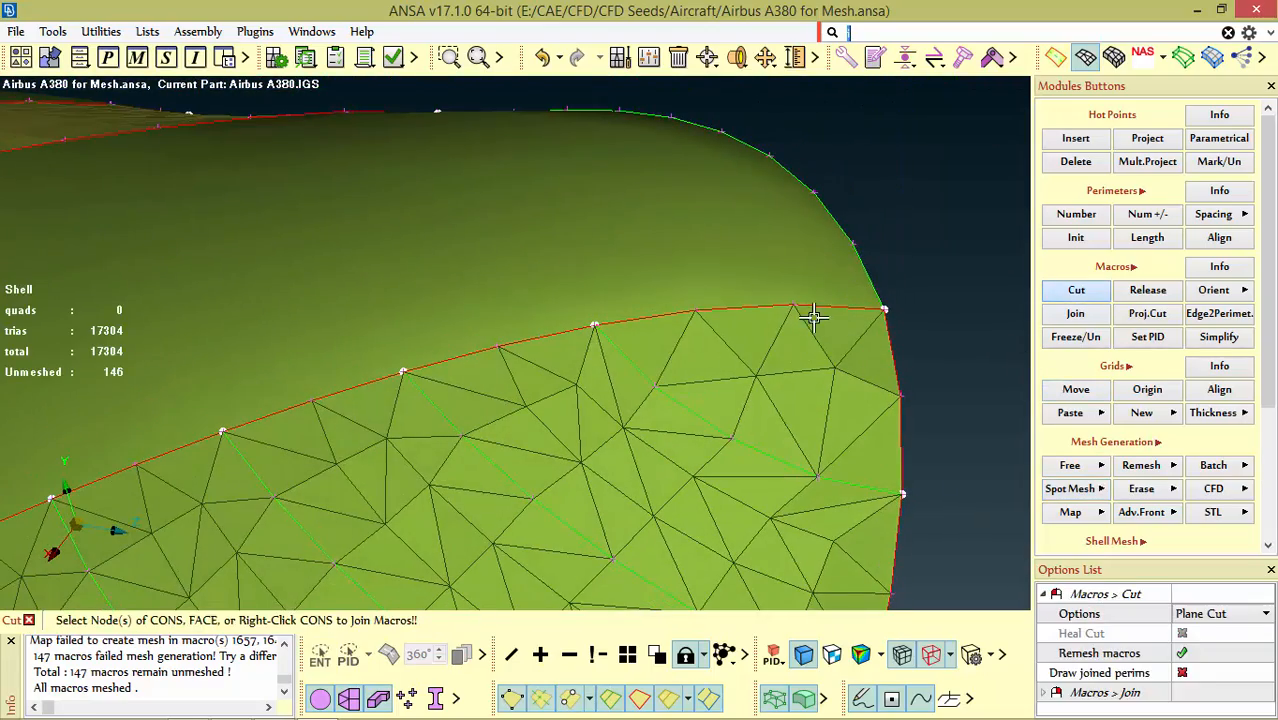
pyautogui.click(897, 396)
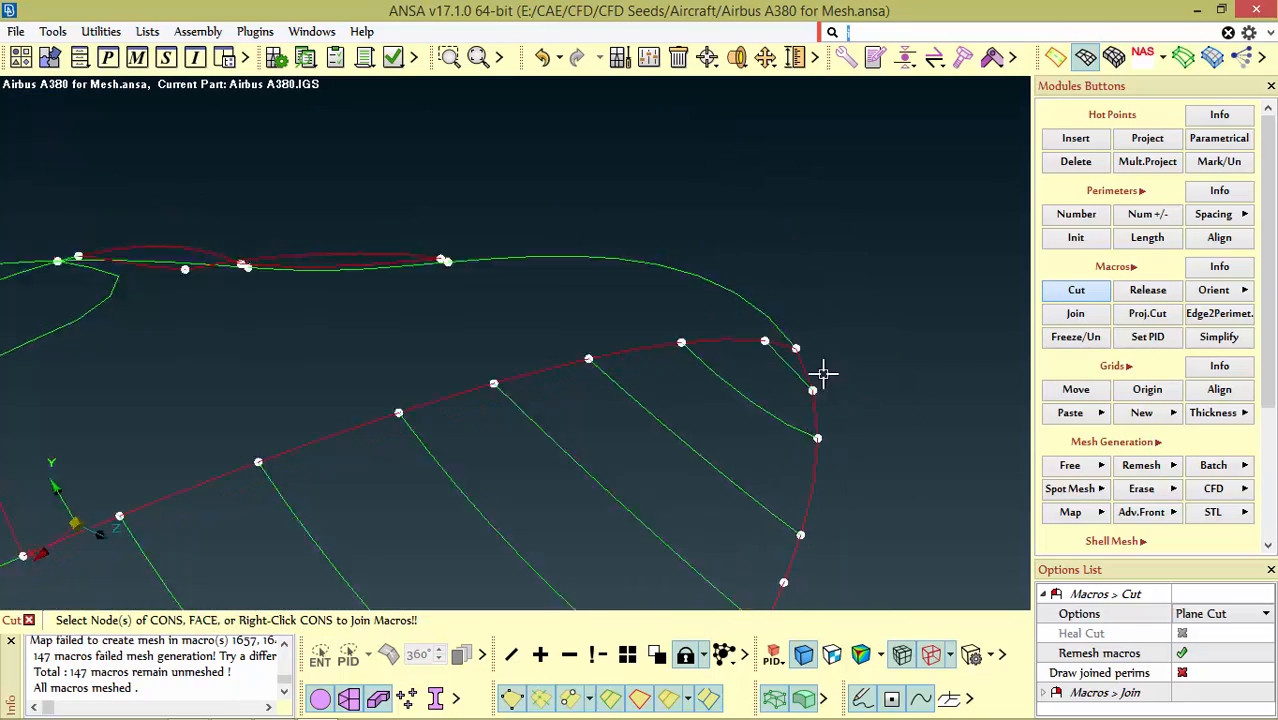
# Step: Try to split the large nose side macro with a plane cut from below the cockpit windows to the nose centerline and map-mesh the visible macros
pyautogui.moveTo(824, 374)
pyautogui.keyDown('ctrl'); pyautogui.mouseDown()
pyautogui.moveTo(713, 516)
pyautogui.moveTo(722, 536)
pyautogui.moveTo(726, 521)
pyautogui.moveTo(826, 474)
pyautogui.moveTo(799, 479)
pyautogui.moveTo(810, 491)
pyautogui.moveTo(816, 408)
pyautogui.moveTo(833, 405)
pyautogui.moveTo(782, 322)
pyautogui.moveTo(816, 371)
pyautogui.moveTo(639, 325)
pyautogui.moveTo(585, 445)
pyautogui.moveTo(679, 385)
pyautogui.moveTo(666, 370)
pyautogui.moveTo(685, 374)
pyautogui.moveTo(548, 414)
pyautogui.moveTo(787, 365)
pyautogui.moveTo(800, 386)
pyautogui.mouseUp(); pyautogui.keyUp('ctrl')
pyautogui.scroll(-8, 816, 408)
pyautogui.scroll(8, 802, 401)
pyautogui.scroll(-3, 816, 371)
pyautogui.scroll(-5, 800, 386)
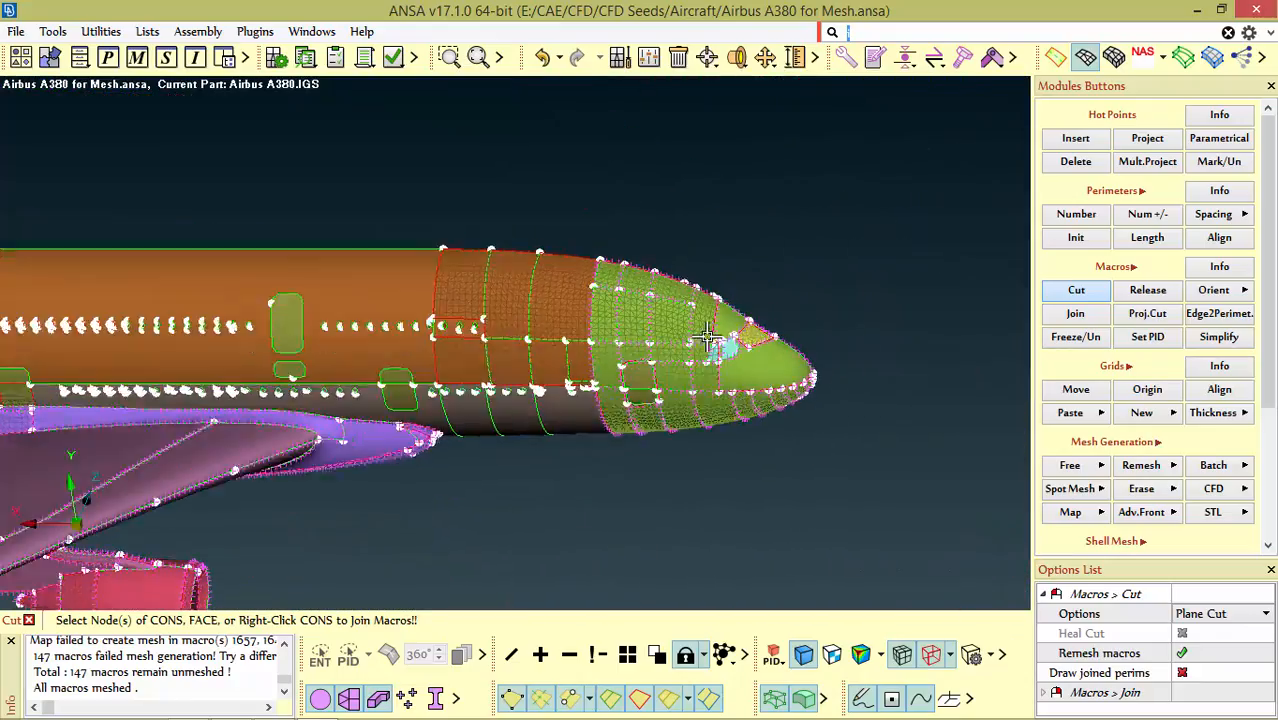
pyautogui.scroll(6, 693, 391)
pyautogui.keyDown('ctrl'); pyautogui.moveTo(704, 379); pyautogui.dragTo(705, 386); pyautogui.keyUp('ctrl')
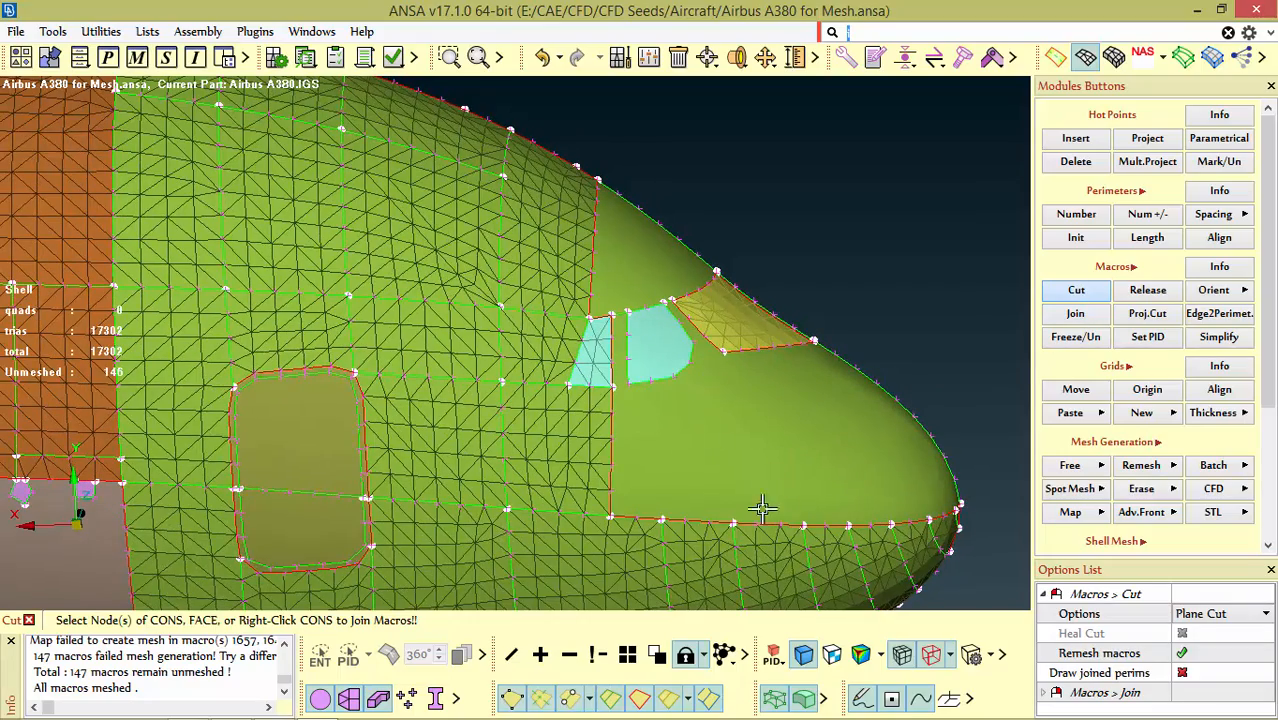
pyautogui.keyDown('ctrl'); pyautogui.moveTo(735, 430); pyautogui.dragTo(844, 445); pyautogui.keyUp('ctrl')
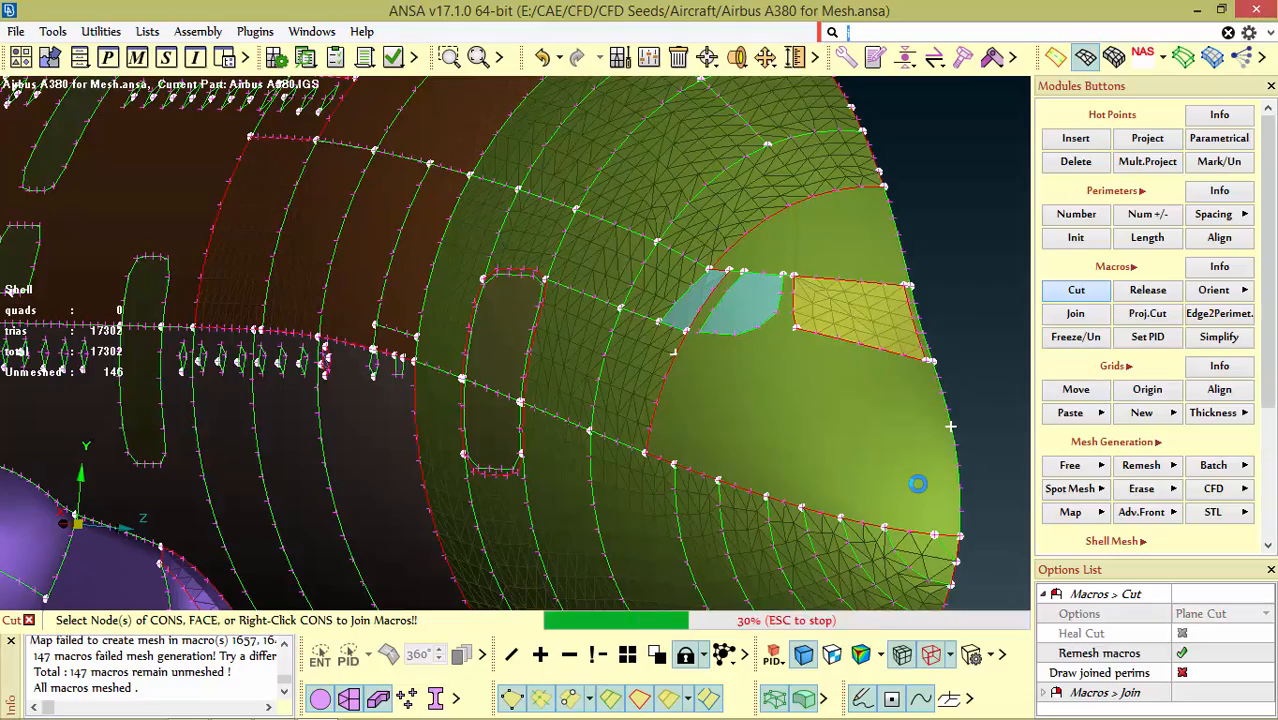
pyautogui.keyDown('ctrl'); pyautogui.moveTo(808, 448); pyautogui.dragTo(818, 488); pyautogui.keyUp('ctrl')
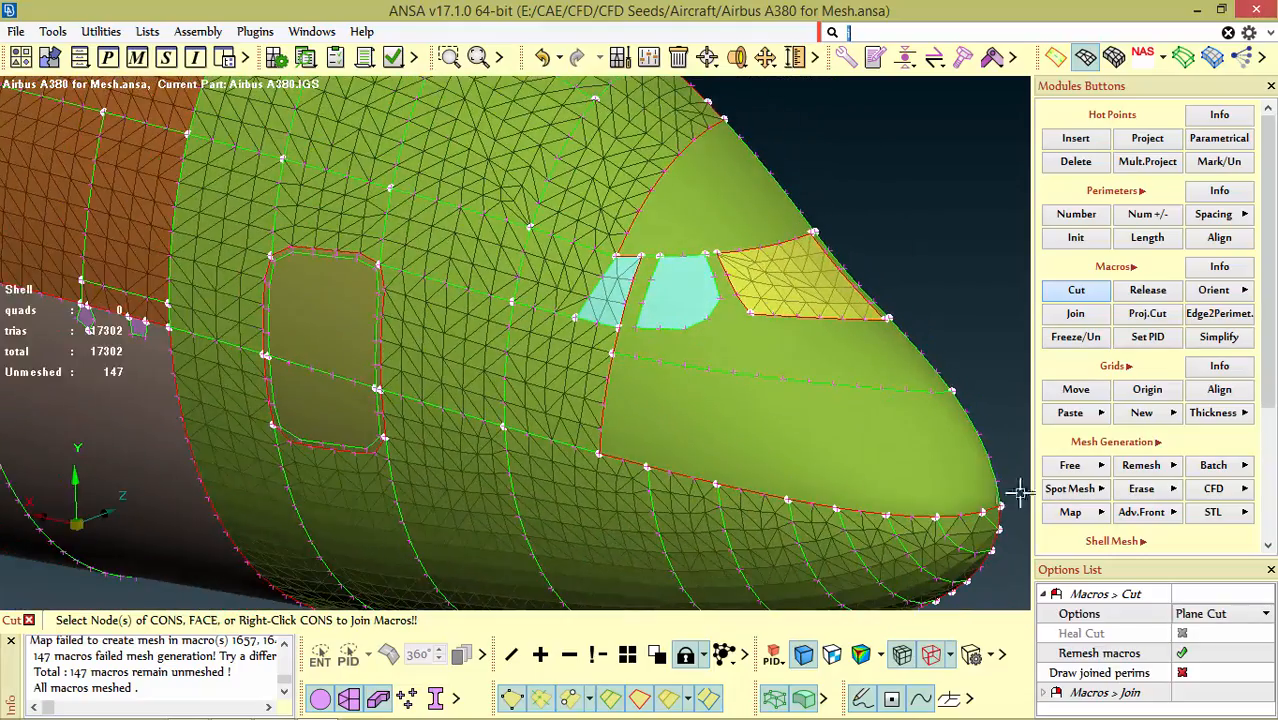
pyautogui.click(1068, 512)
pyautogui.click(1075, 577)
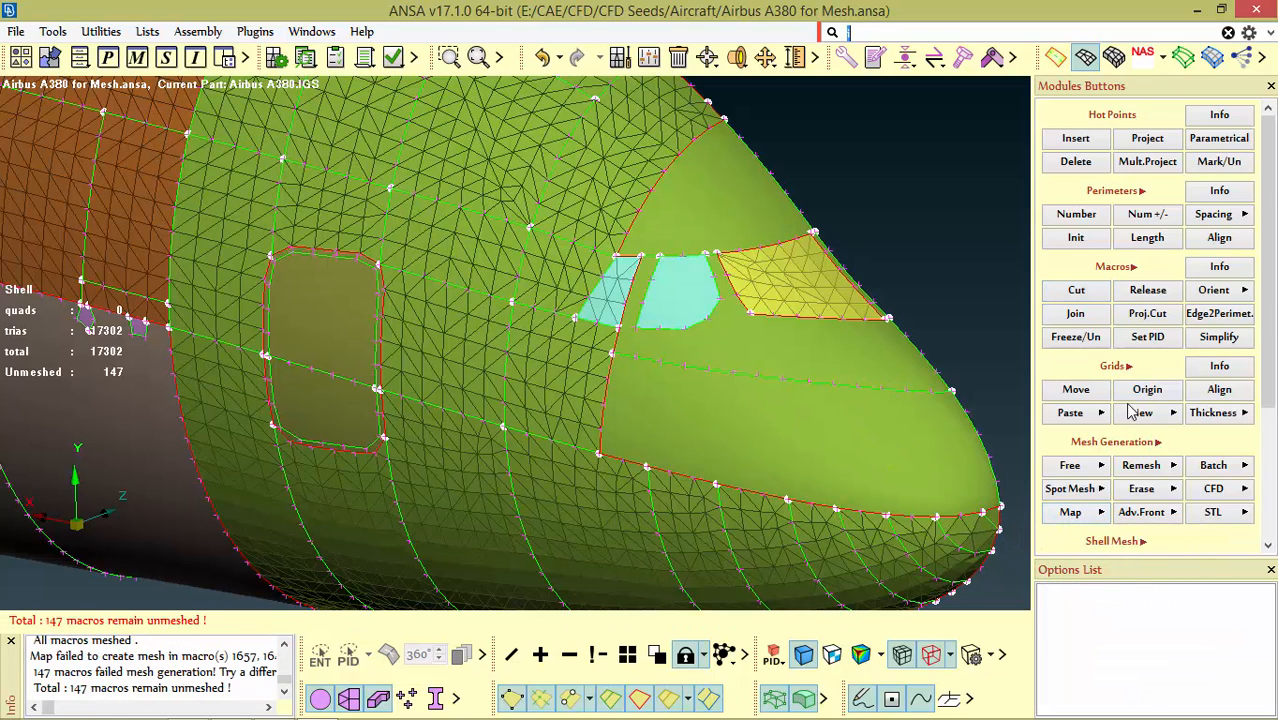
# Step: Rejoin the two halves of the nose side macro and delete the leftover hot point on the nose centerline
pyautogui.click(1076, 290)
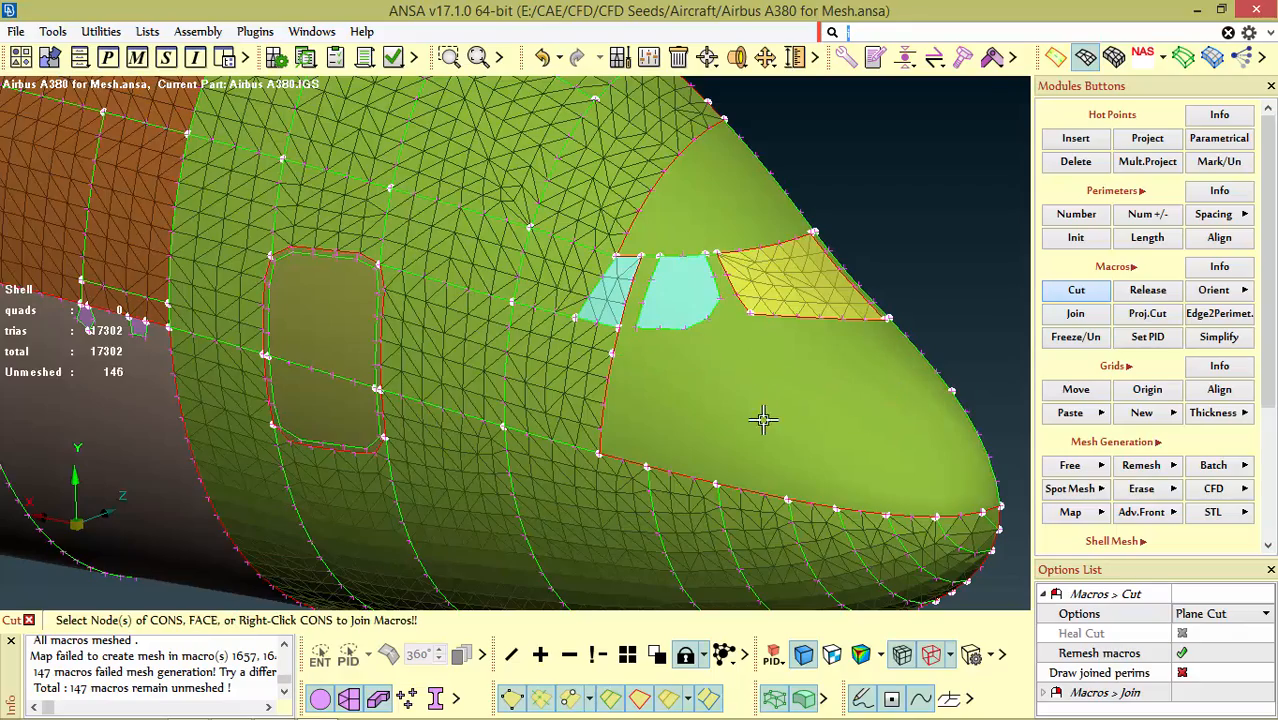
pyautogui.click(1078, 162)
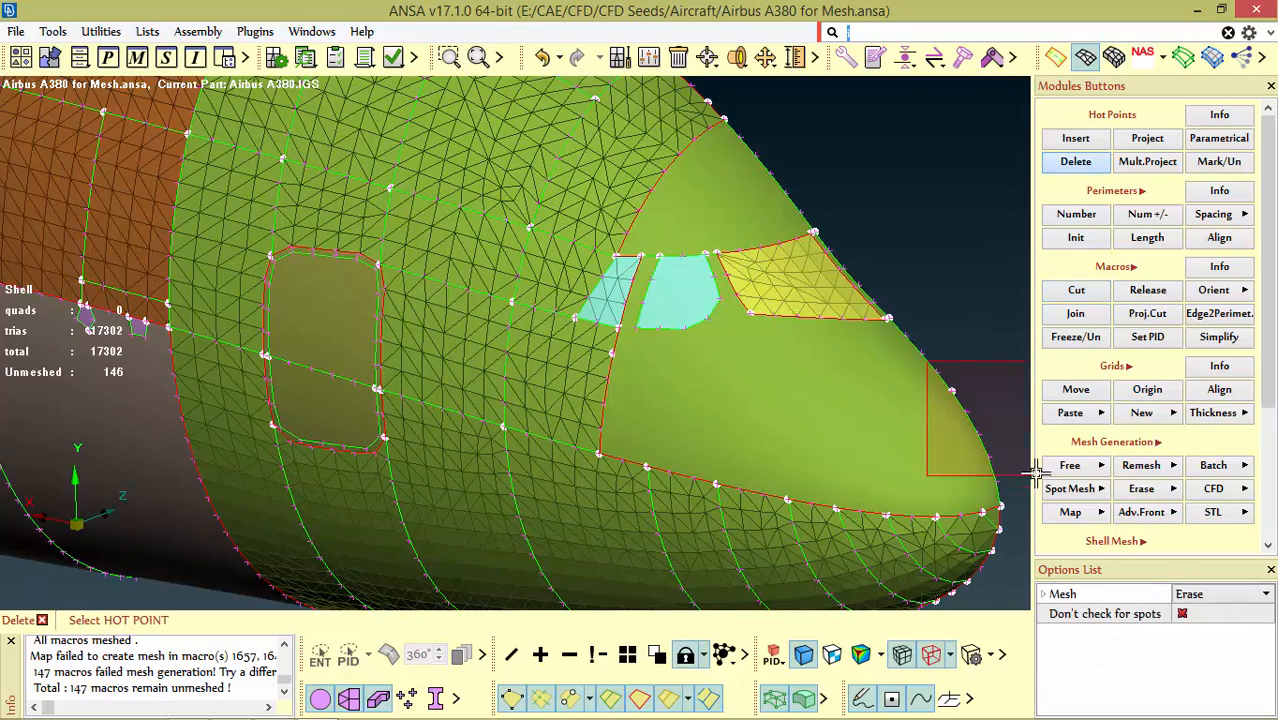
pyautogui.scroll(-3, 925, 413)
pyautogui.scroll(5, 938, 411)
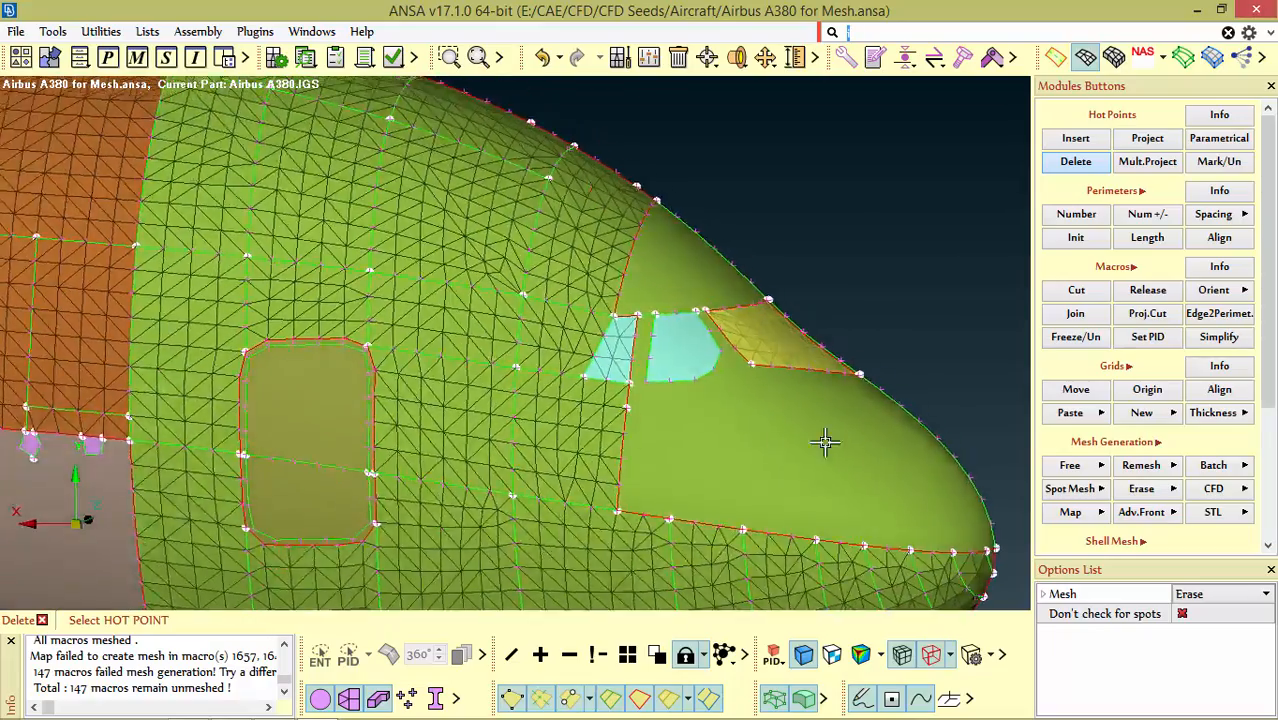
pyautogui.keyDown('ctrl'); pyautogui.moveTo(825, 442); pyautogui.dragTo(865, 419); pyautogui.keyUp('ctrl')
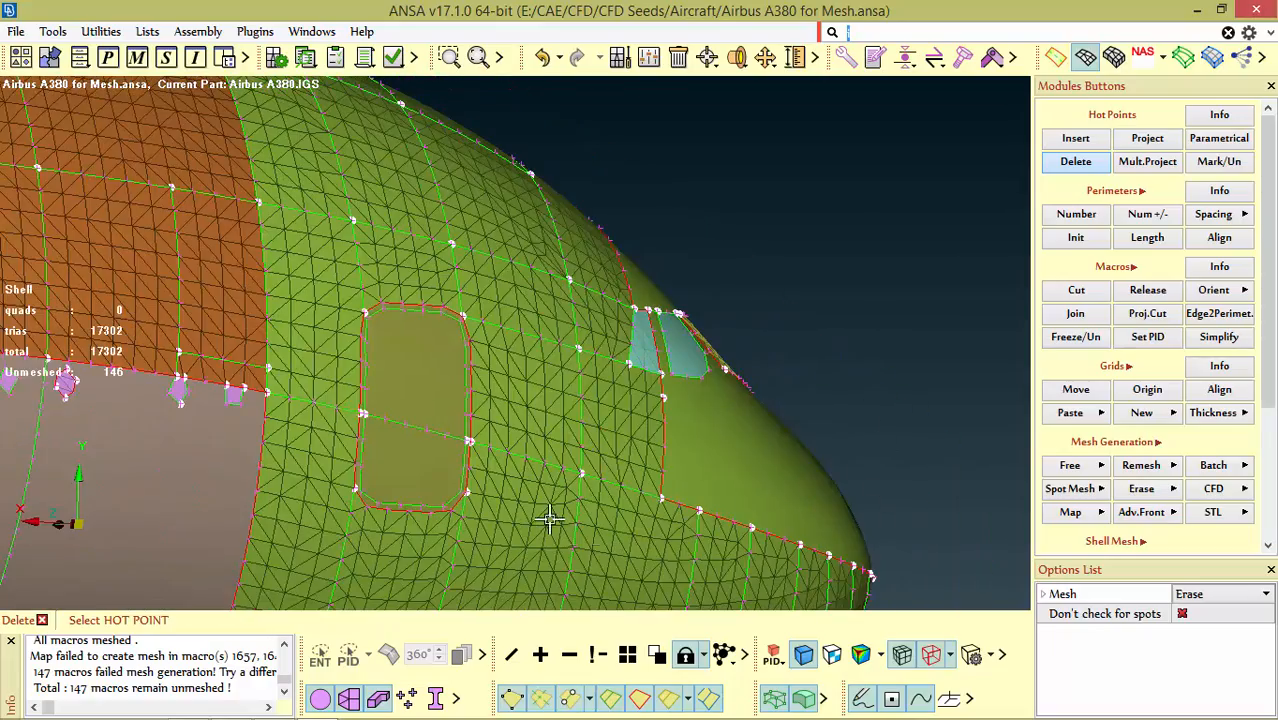
pyautogui.keyDown('ctrl'); pyautogui.moveTo(713, 417); pyautogui.dragTo(499, 488); pyautogui.keyUp('ctrl')
pyautogui.scroll(-3, 616, 454)
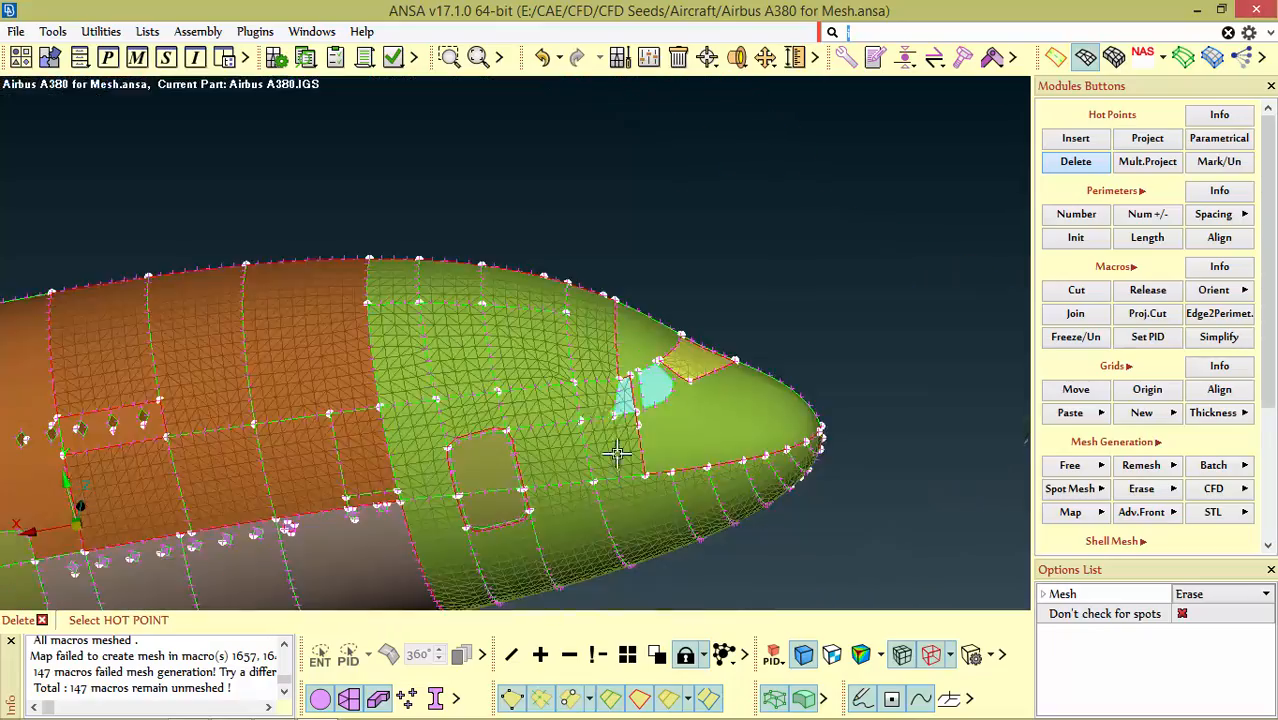
pyautogui.scroll(5, 728, 313)
pyautogui.keyDown('ctrl'); pyautogui.moveTo(723, 334); pyautogui.dragTo(743, 451); pyautogui.keyUp('ctrl')
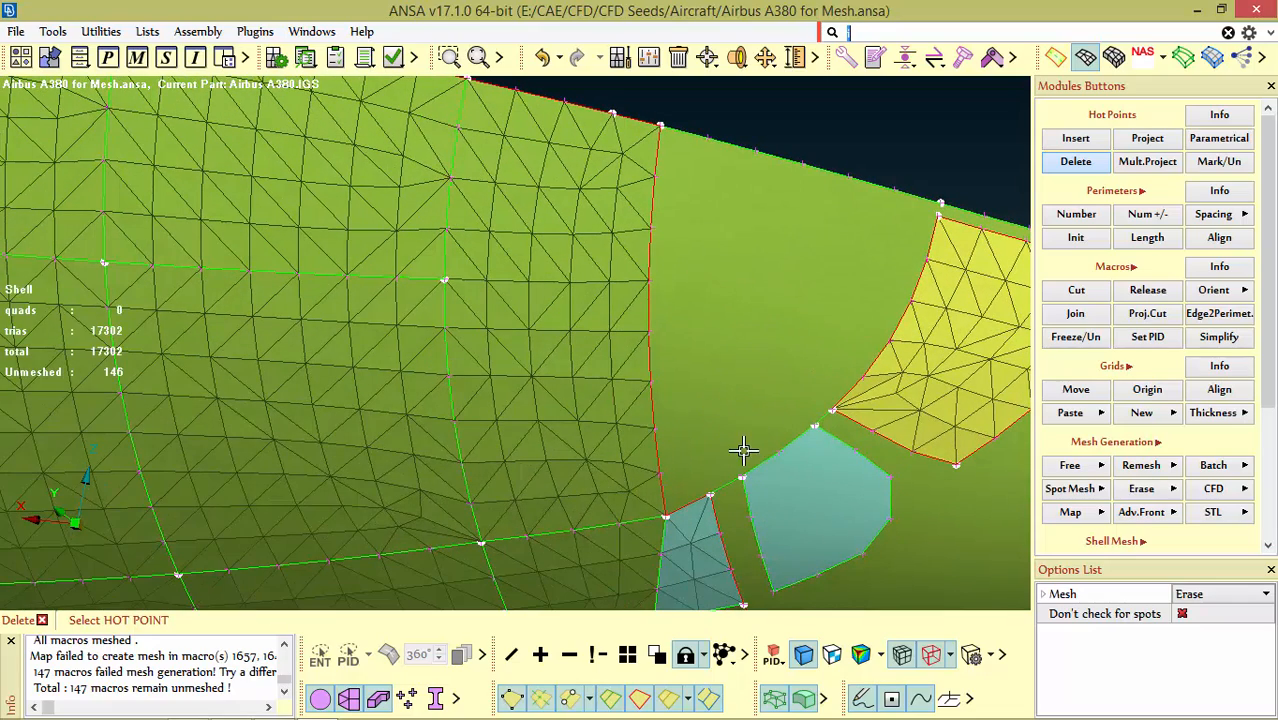
pyautogui.click(1084, 290)
pyautogui.click(714, 330)
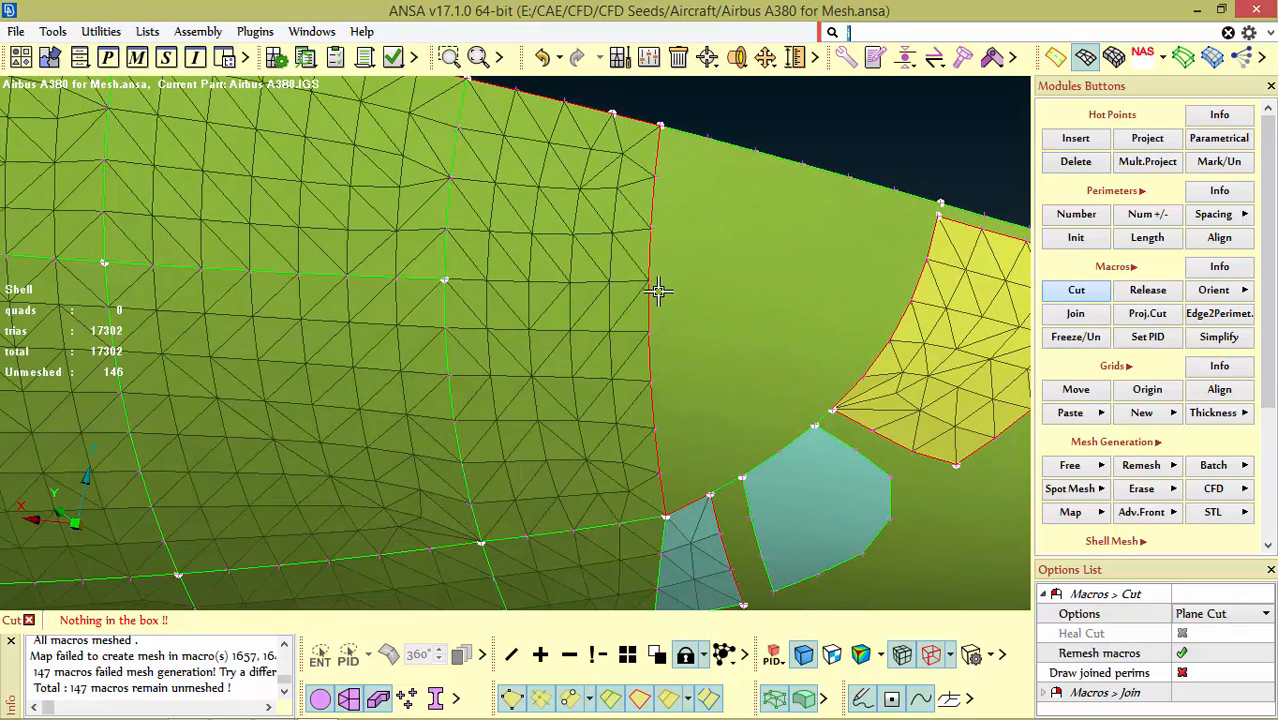
pyautogui.click(845, 324)
pyautogui.click(757, 310)
# Step: Spot-mesh all nose macros and the adjoining forward fuselage band with tria elements
pyautogui.click(1070, 492)
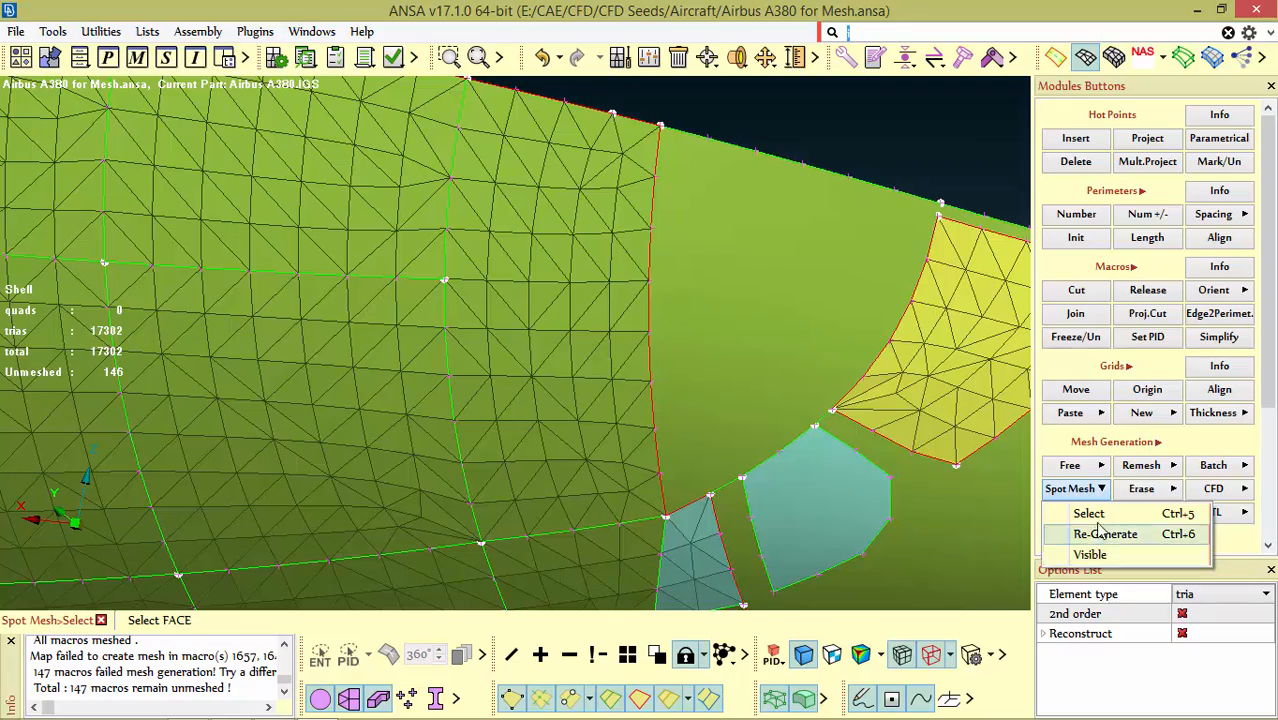
pyautogui.click(1092, 515)
pyautogui.scroll(-3, 740, 216)
pyautogui.keyDown('ctrl'); pyautogui.moveTo(714, 317); pyautogui.dragTo(734, 265); pyautogui.keyUp('ctrl')
pyautogui.scroll(-5, 734, 265)
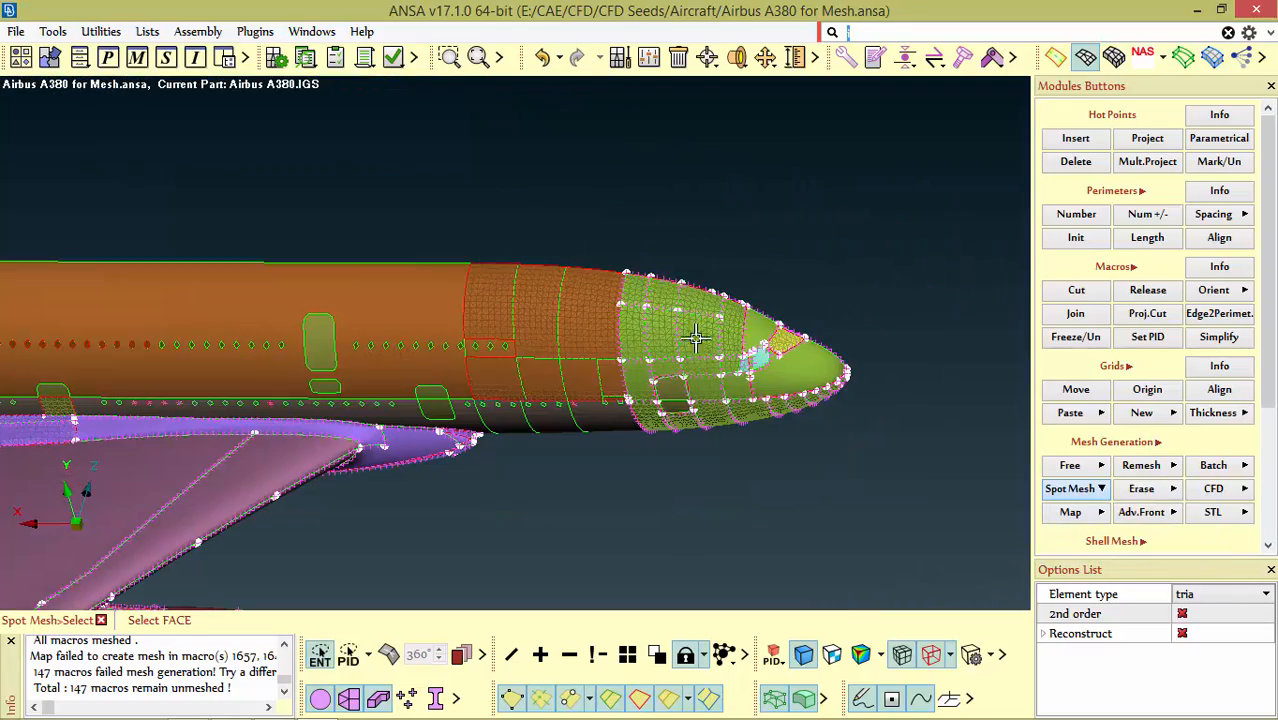
pyautogui.moveTo(491, 234); pyautogui.dragTo(955, 523)
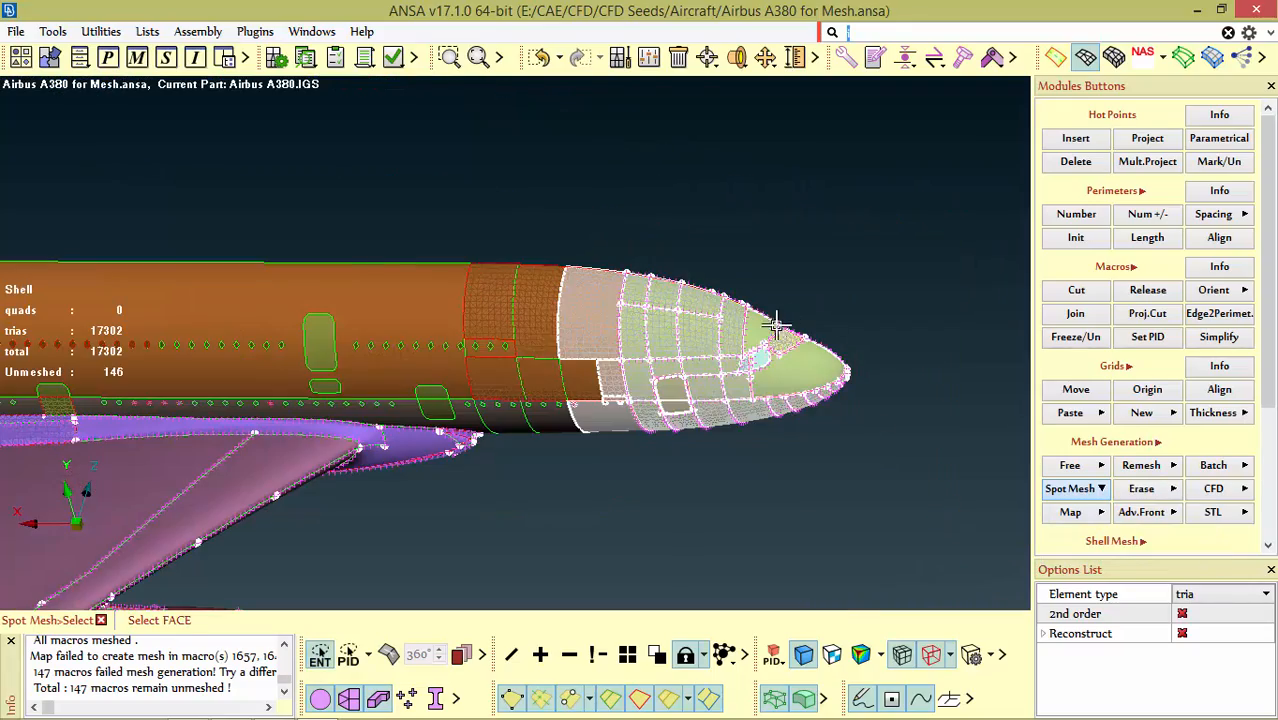
pyautogui.keyDown('ctrl'); pyautogui.moveTo(776, 325); pyautogui.dragTo(803, 390); pyautogui.keyUp('ctrl')
pyautogui.scroll(2, 803, 390)
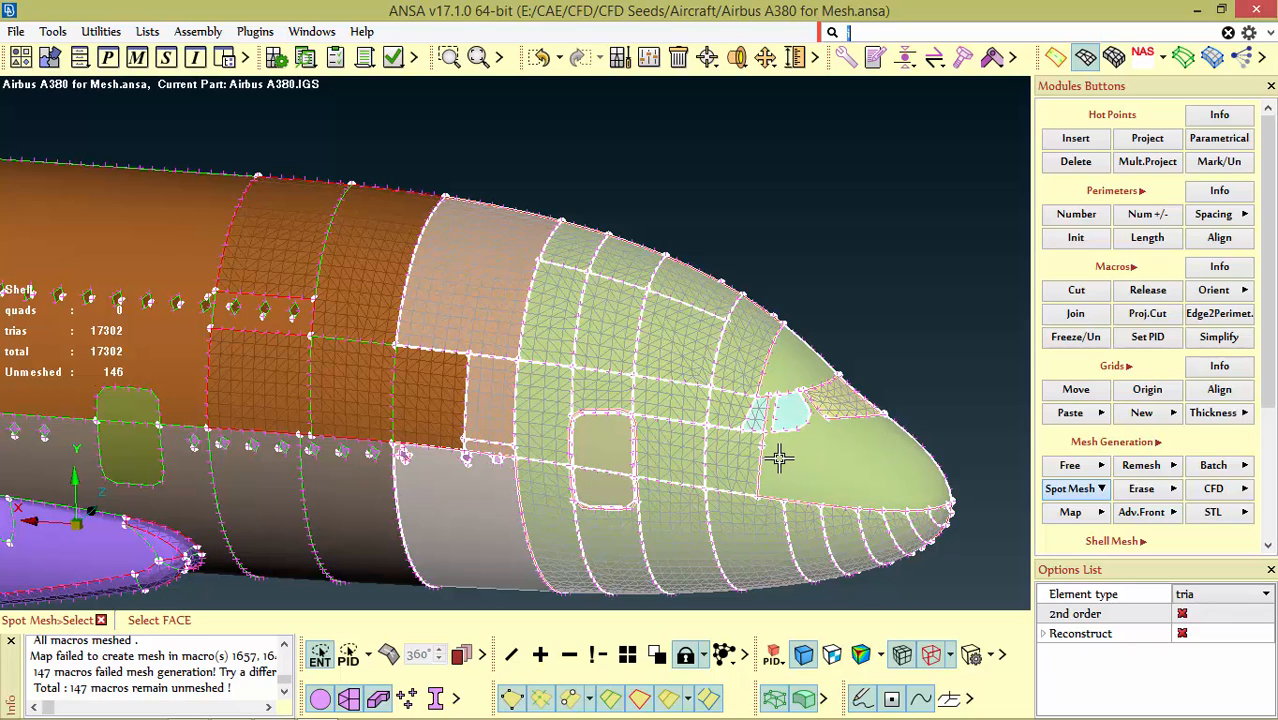
pyautogui.middleClick(838, 455)
# Step: Examine the new spot mesh around the cockpit windows, the door and the upper nose
pyautogui.scroll(5, 838, 455)
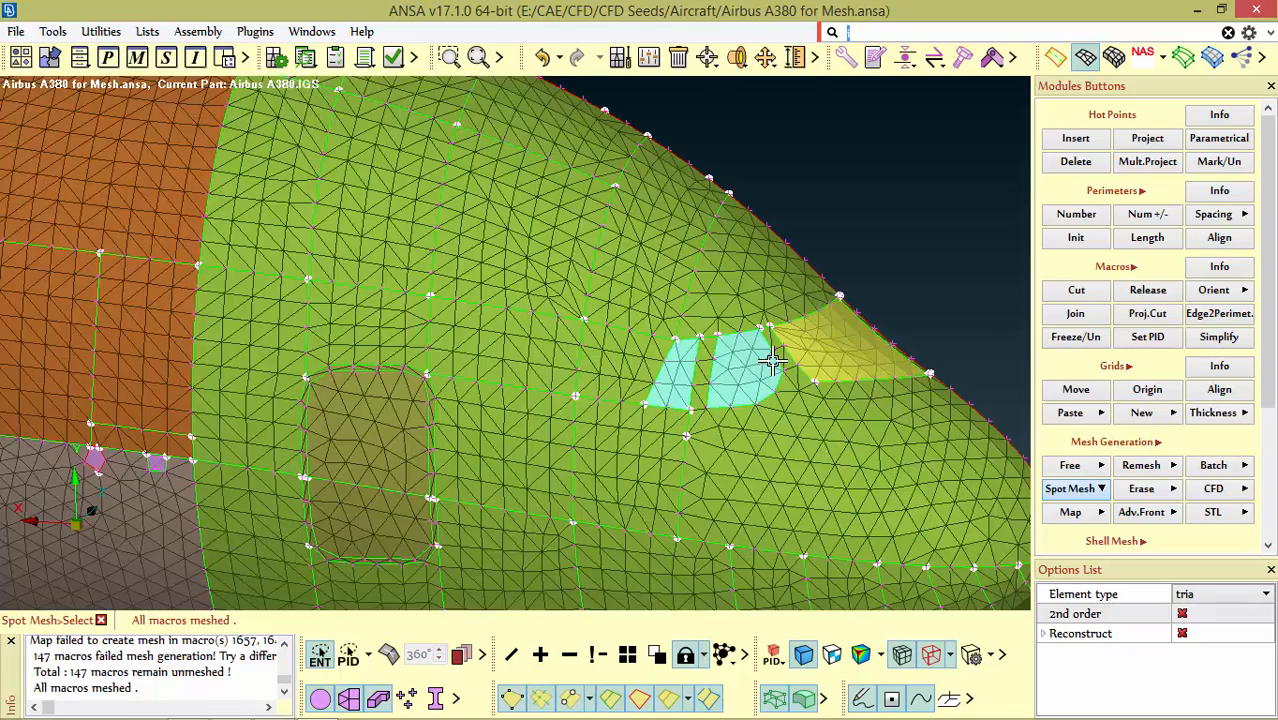
pyautogui.scroll(-5, 770, 370)
pyautogui.scroll(5, 730, 380)
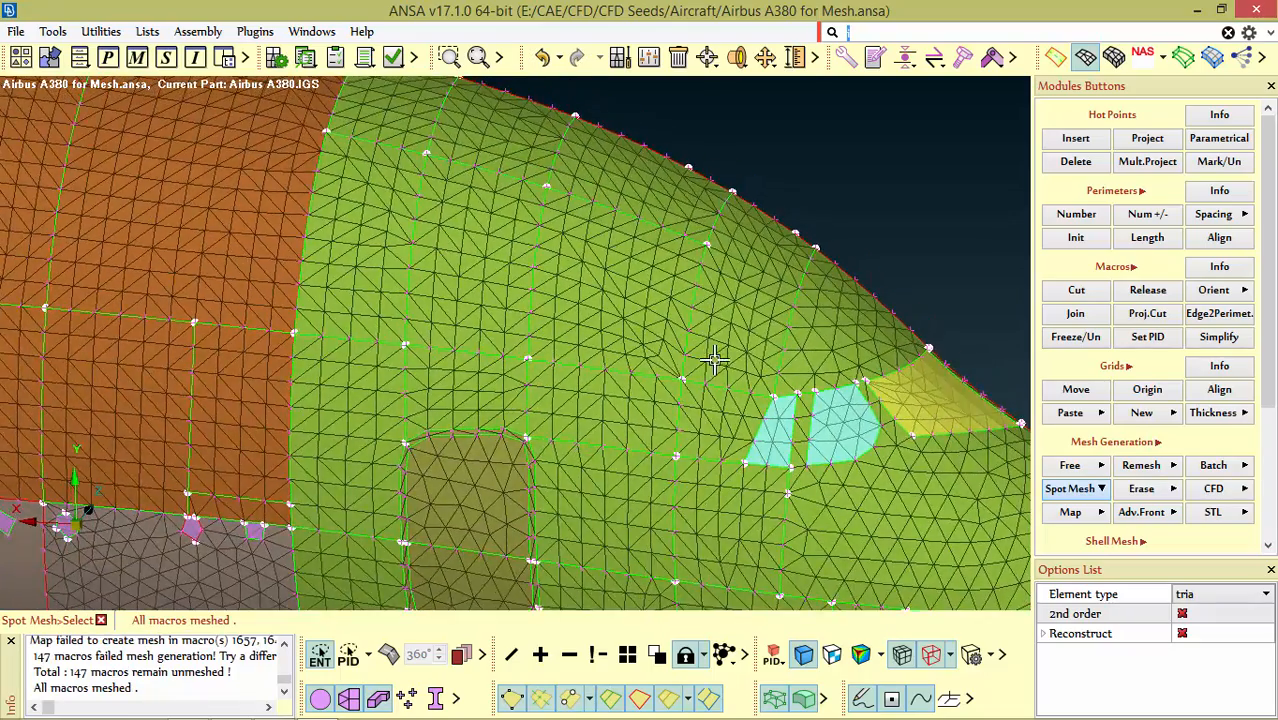
pyautogui.scroll(-5, 715, 360)
pyautogui.scroll(5, 656, 367)
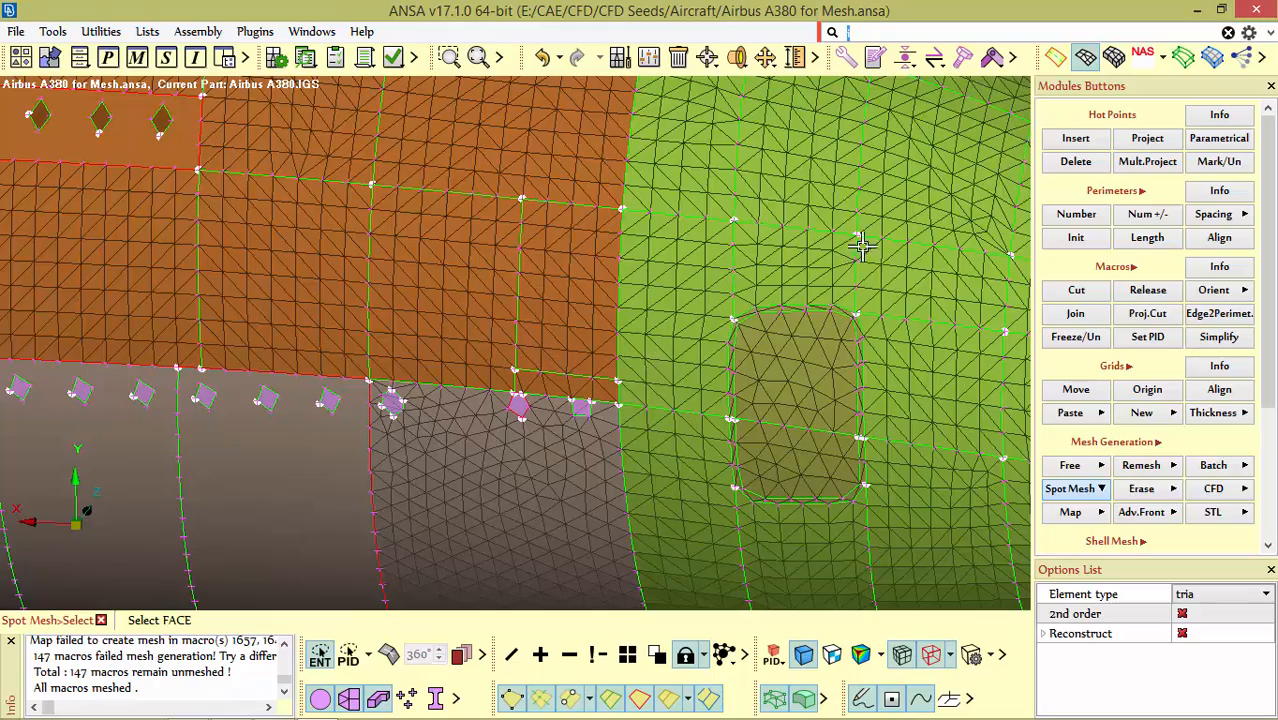
pyautogui.scroll(-5, 862, 248)
pyautogui.scroll(5, 722, 397)
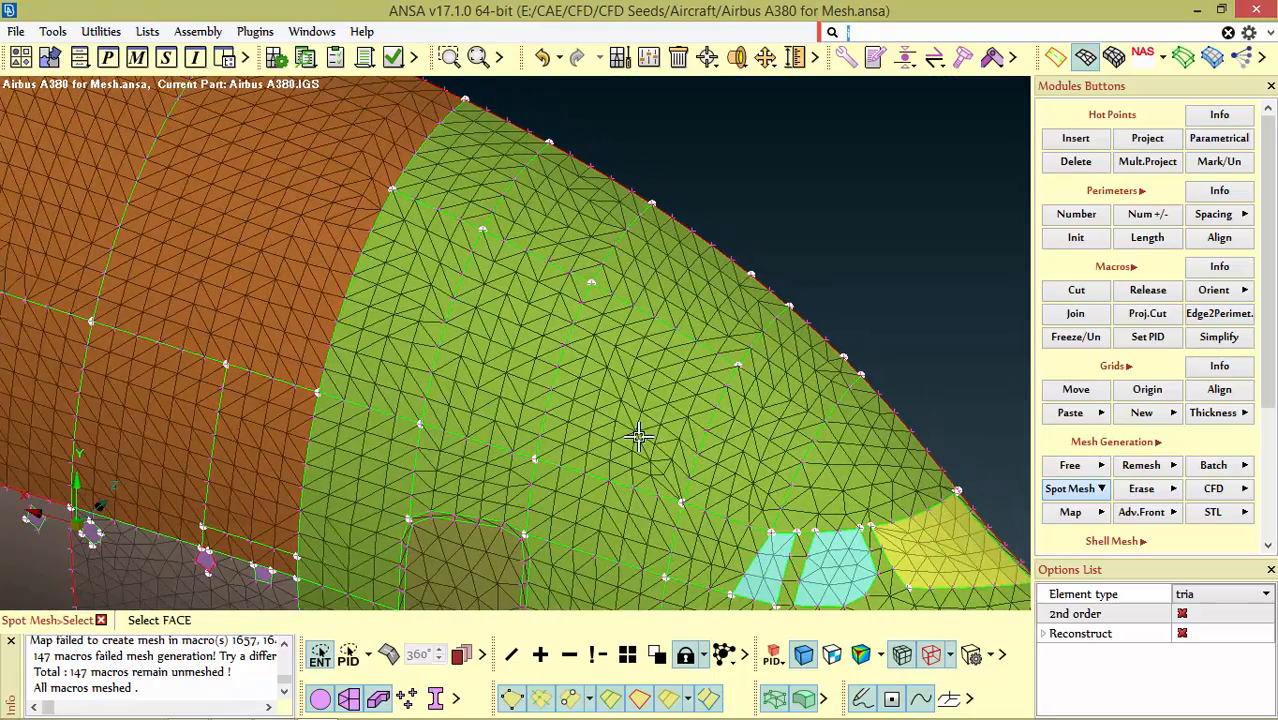
pyautogui.keyDown('ctrl'); pyautogui.moveTo(613, 463); pyautogui.dragTo(636, 486); pyautogui.keyUp('ctrl')
# Step: Divide the upper nose macros behind the cockpit windows with two plane cuts from the seam above the door to the crown line
pyautogui.click(1075, 291)
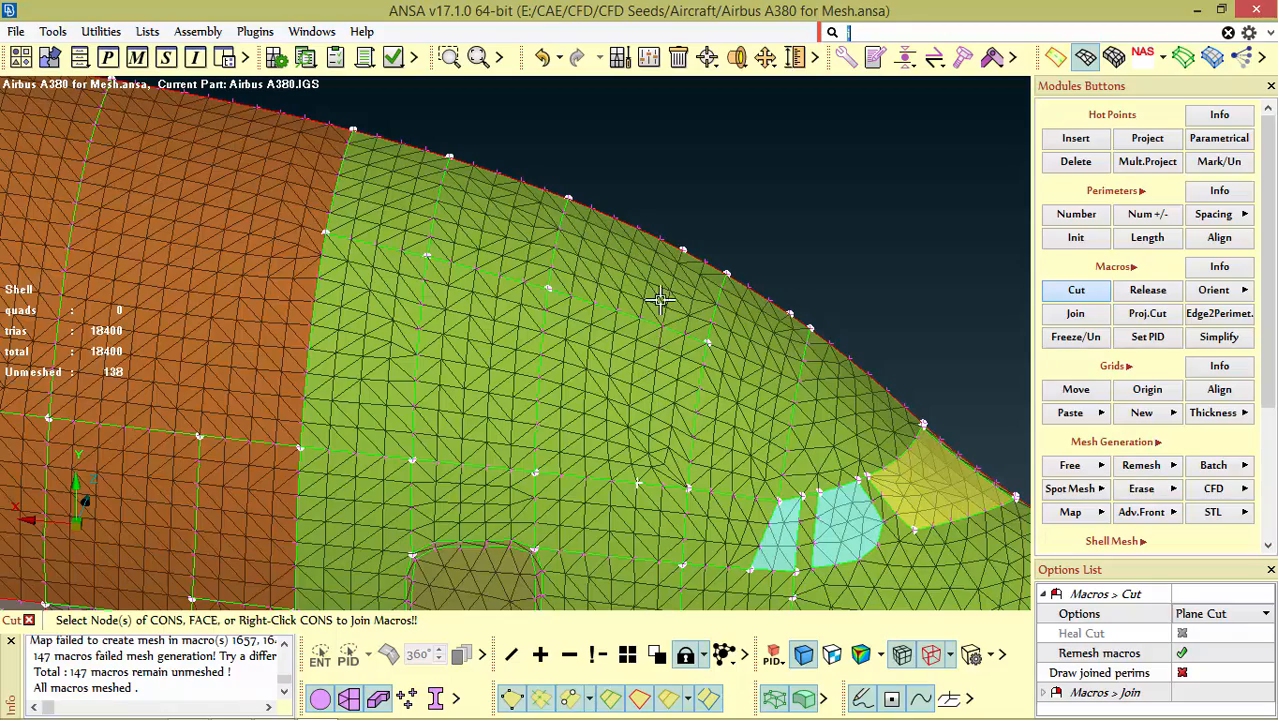
pyautogui.moveTo(648, 343)
pyautogui.keyDown('ctrl'); pyautogui.mouseDown()
pyautogui.moveTo(650, 374)
pyautogui.moveTo(660, 335)
pyautogui.mouseUp(); pyautogui.keyUp('ctrl')
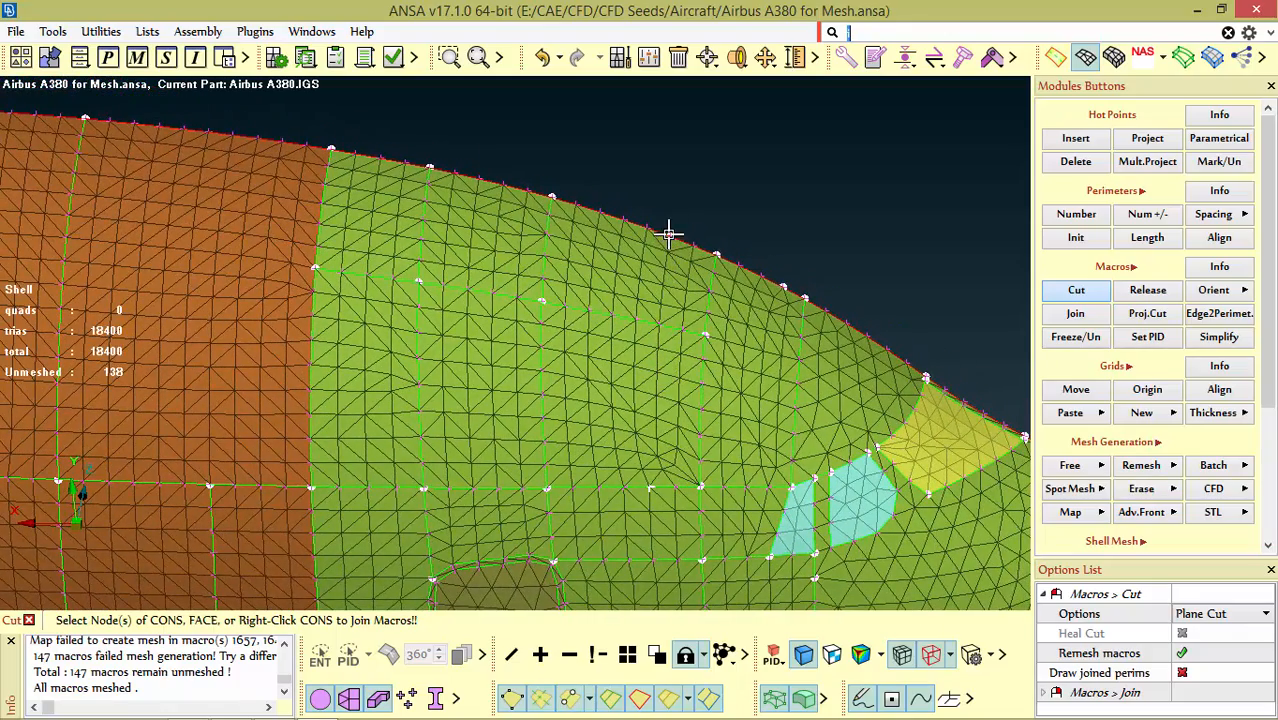
pyautogui.click(662, 251)
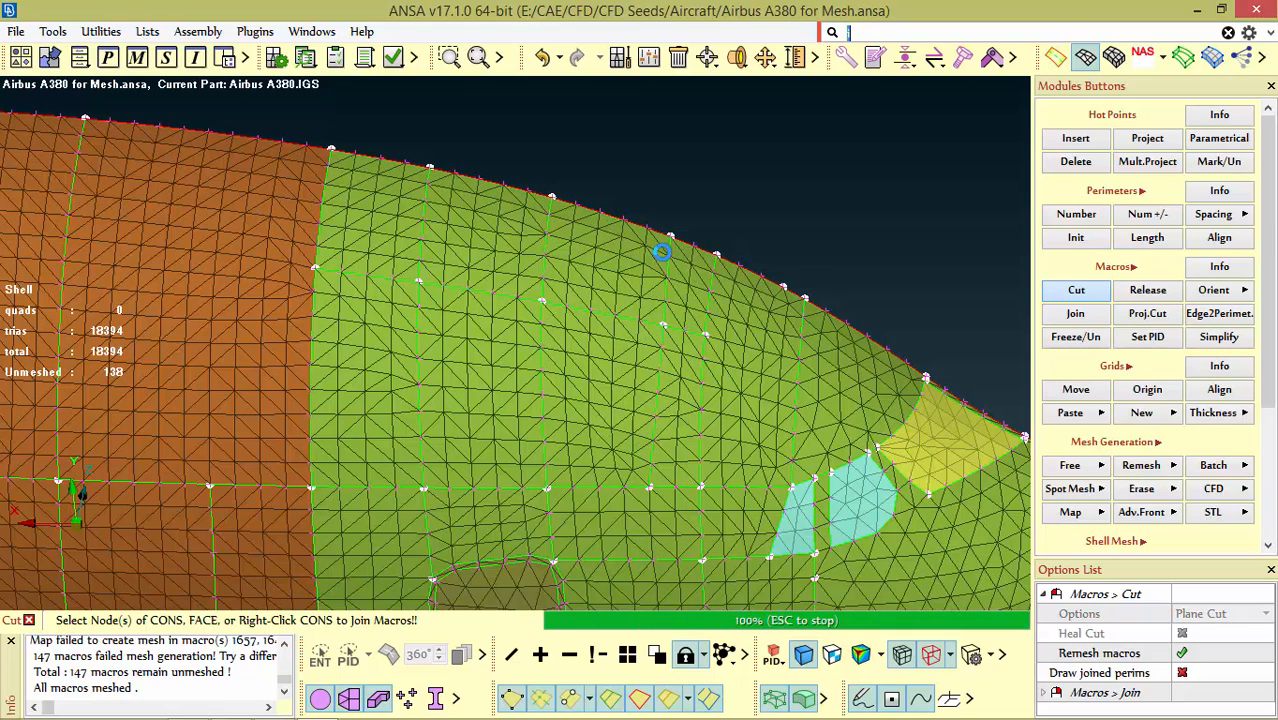
pyautogui.scroll(2, 657, 402)
pyautogui.scroll(-2, 664, 369)
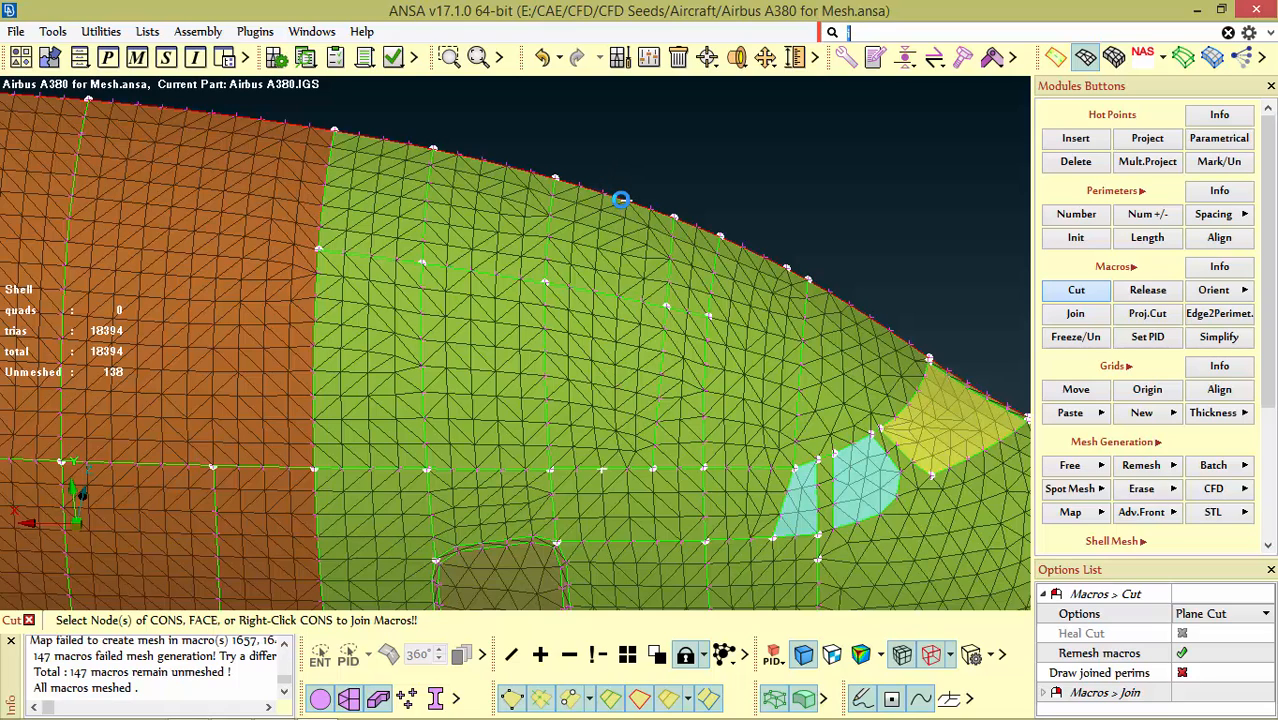
pyautogui.click(621, 199)
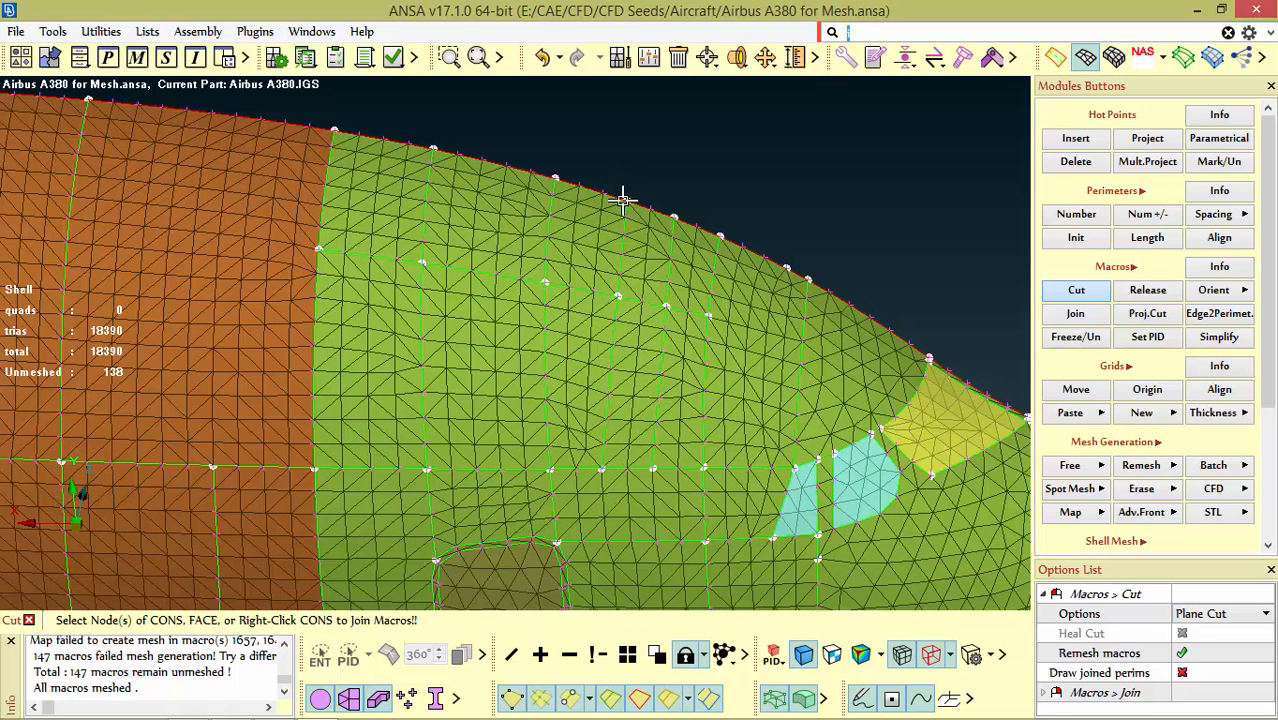
# Step: Remove the middle cut line and its hot points from the upper nose macros above the door seam, and map-mesh the emptied macros
pyautogui.rightClick(616, 352)
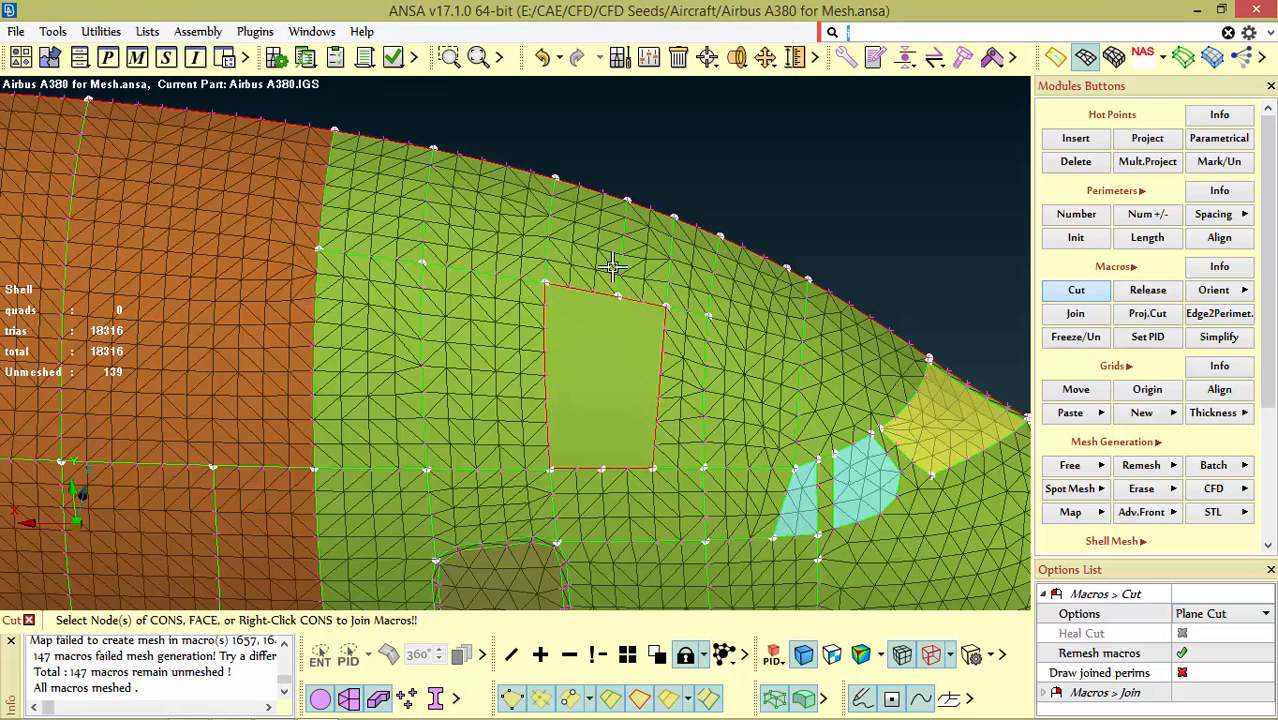
pyautogui.rightClick(624, 279)
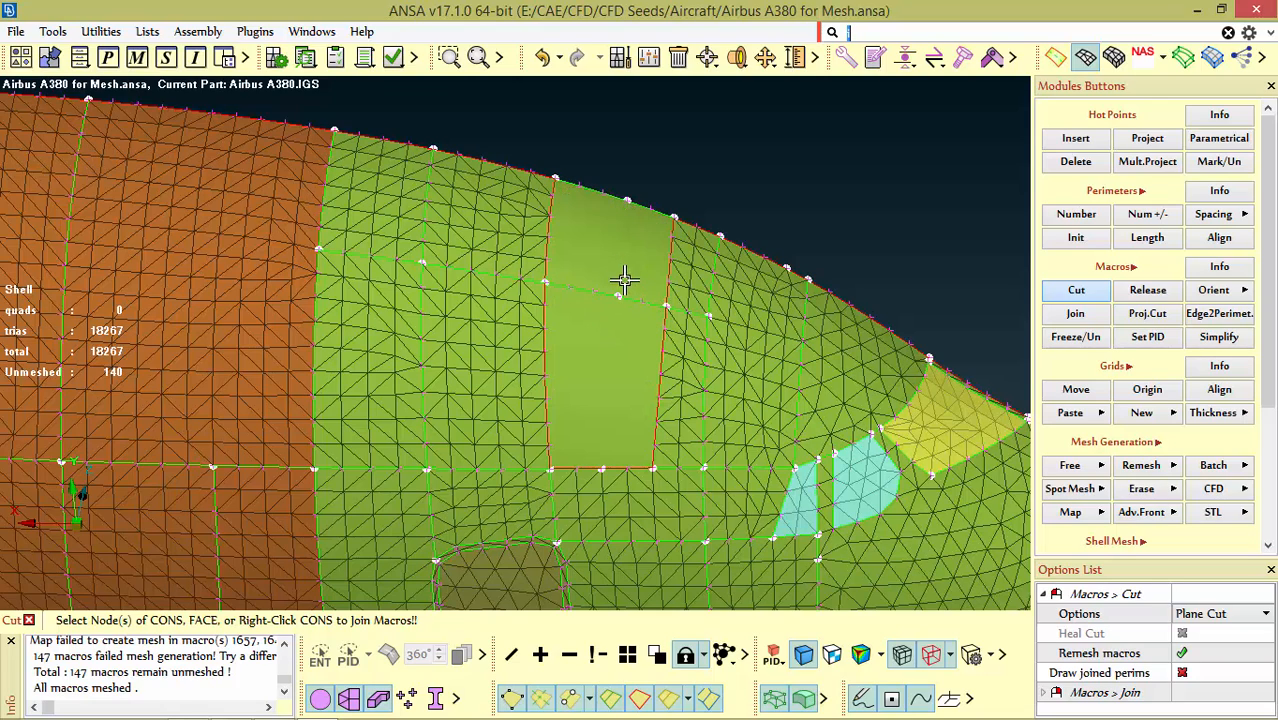
pyautogui.click(1076, 162)
pyautogui.moveTo(709, 453); pyautogui.dragTo(590, 168)
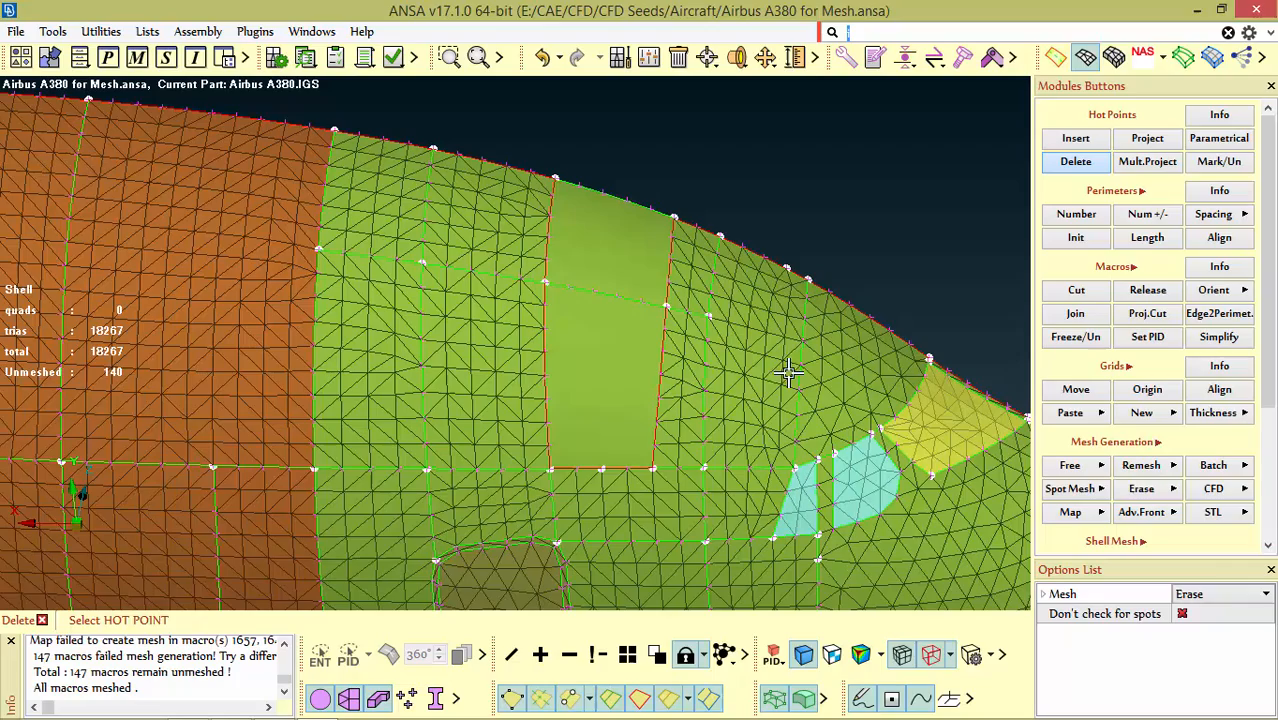
pyautogui.click(1093, 512)
pyautogui.click(1088, 577)
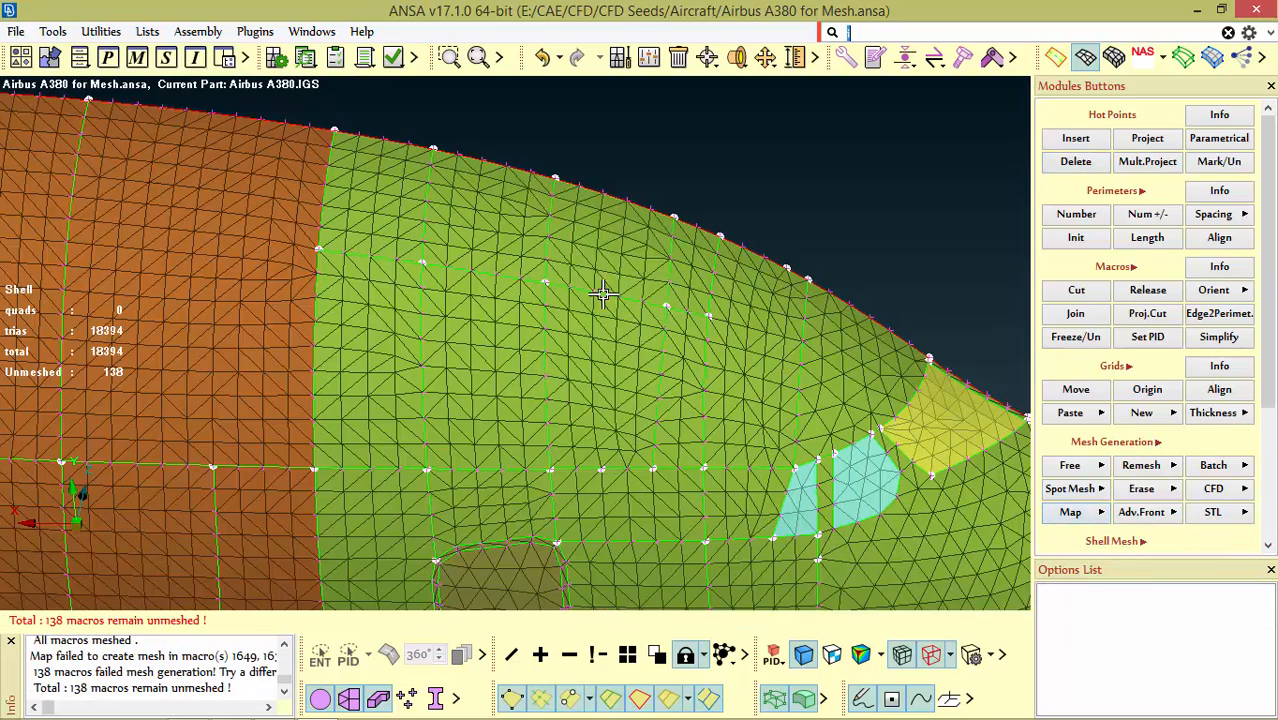
# Step: Examine the remeshed upper nose macros behind the cockpit windows from the outside and along the crown line
pyautogui.scroll(-5, 670, 283)
pyautogui.keyDown('ctrl'); pyautogui.moveTo(670, 283); pyautogui.dragTo(717, 225); pyautogui.keyUp('ctrl')
pyautogui.scroll(4, 659, 311)
pyautogui.scroll(5, 720, 222)
pyautogui.scroll(-5, 743, 325)
pyautogui.keyDown('ctrl'); pyautogui.moveTo(739, 362); pyautogui.dragTo(710, 334); pyautogui.keyUp('ctrl')
pyautogui.scroll(5, 753, 326)
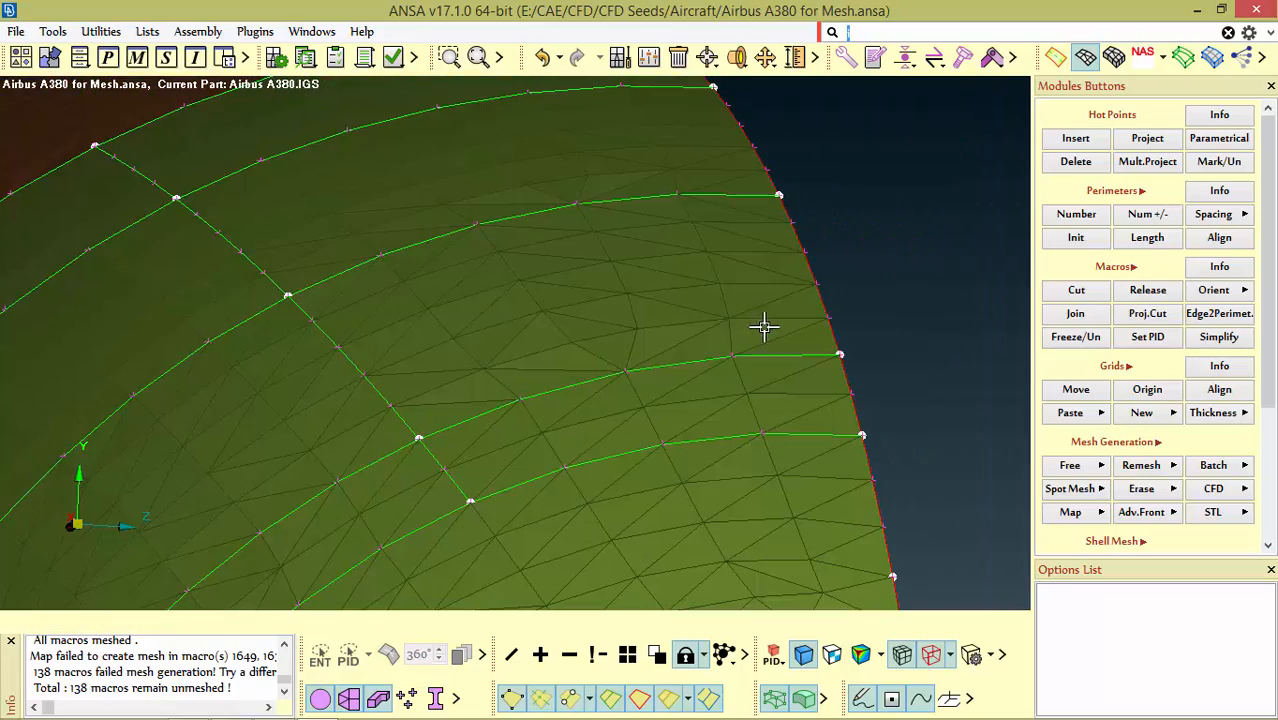
pyautogui.scroll(-8, 763, 326)
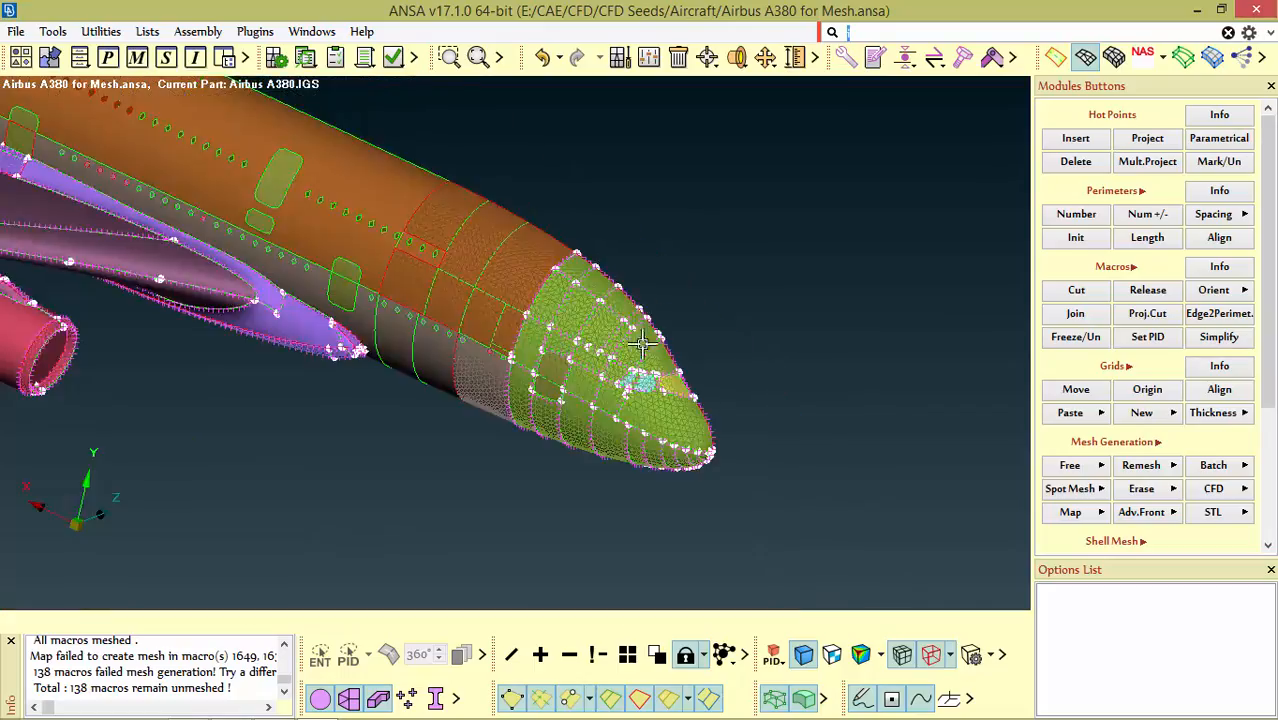
pyautogui.keyDown('ctrl'); pyautogui.moveTo(642, 343); pyautogui.dragTo(676, 388); pyautogui.keyUp('ctrl')
pyautogui.scroll(8, 649, 389)
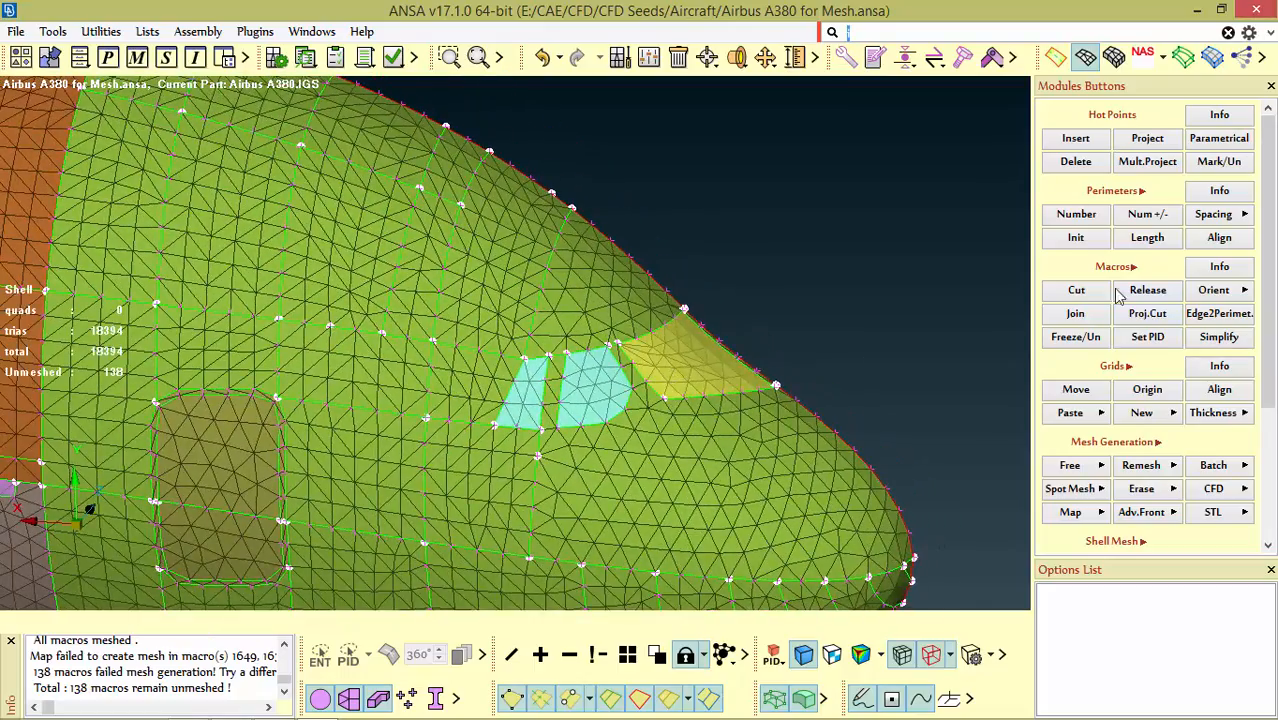
# Step: Plane-cut the nose side macro from the windshield's lower corner down to the seam, and across below the cockpit windows
pyautogui.click(1077, 290)
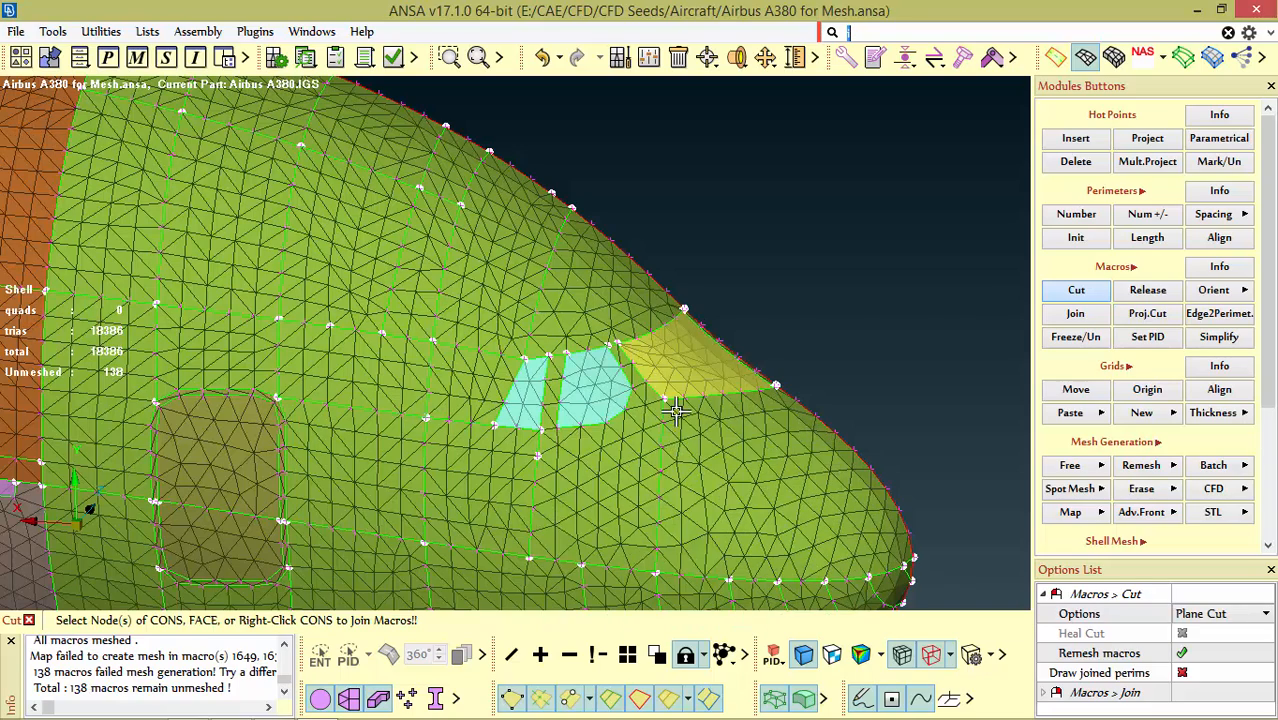
pyautogui.moveTo(676, 410)
pyautogui.keyDown('ctrl'); pyautogui.mouseDown(button='right')
pyautogui.moveTo(693, 308)
pyautogui.moveTo(685, 391)
pyautogui.mouseUp(button='right'); pyautogui.keyUp('ctrl')
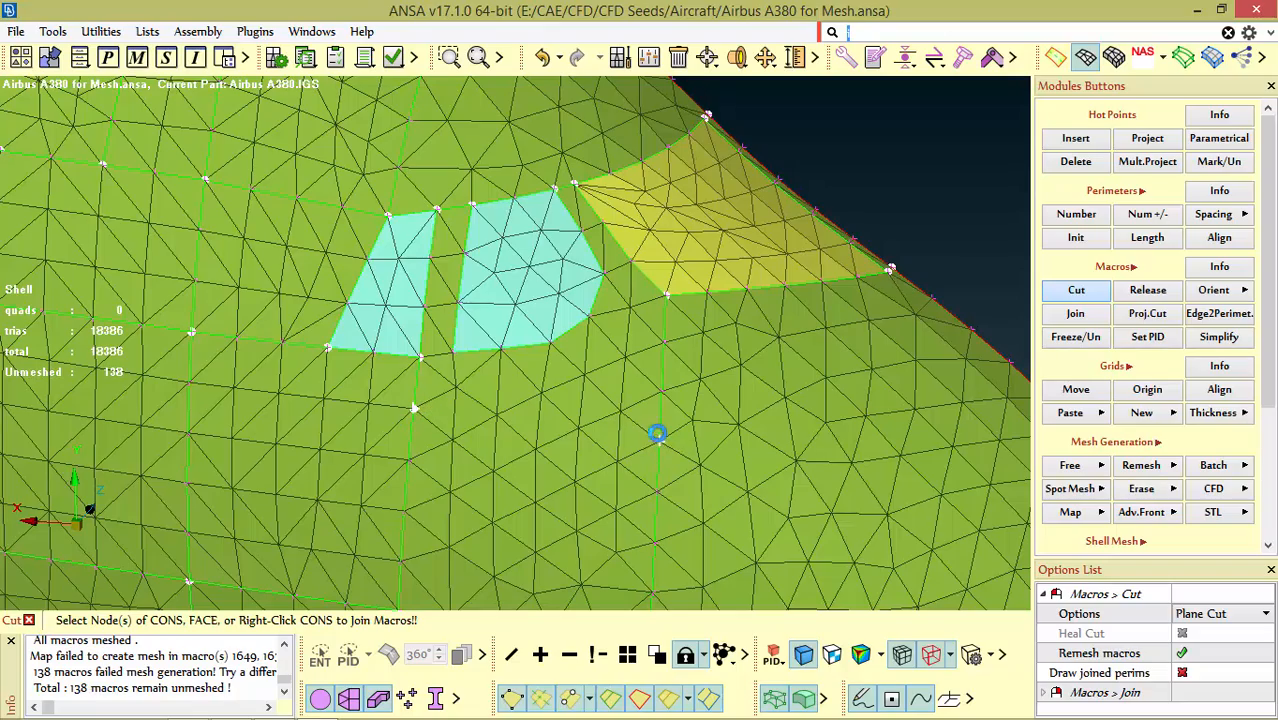
pyautogui.keyDown('ctrl'); pyautogui.moveTo(579, 314); pyautogui.dragTo(645, 365, button='right'); pyautogui.keyUp('ctrl')
# Step: Regenerate the tria map mesh on the four-sided macro between the cut below the cockpit windows and the seam
pyautogui.click(1080, 515)
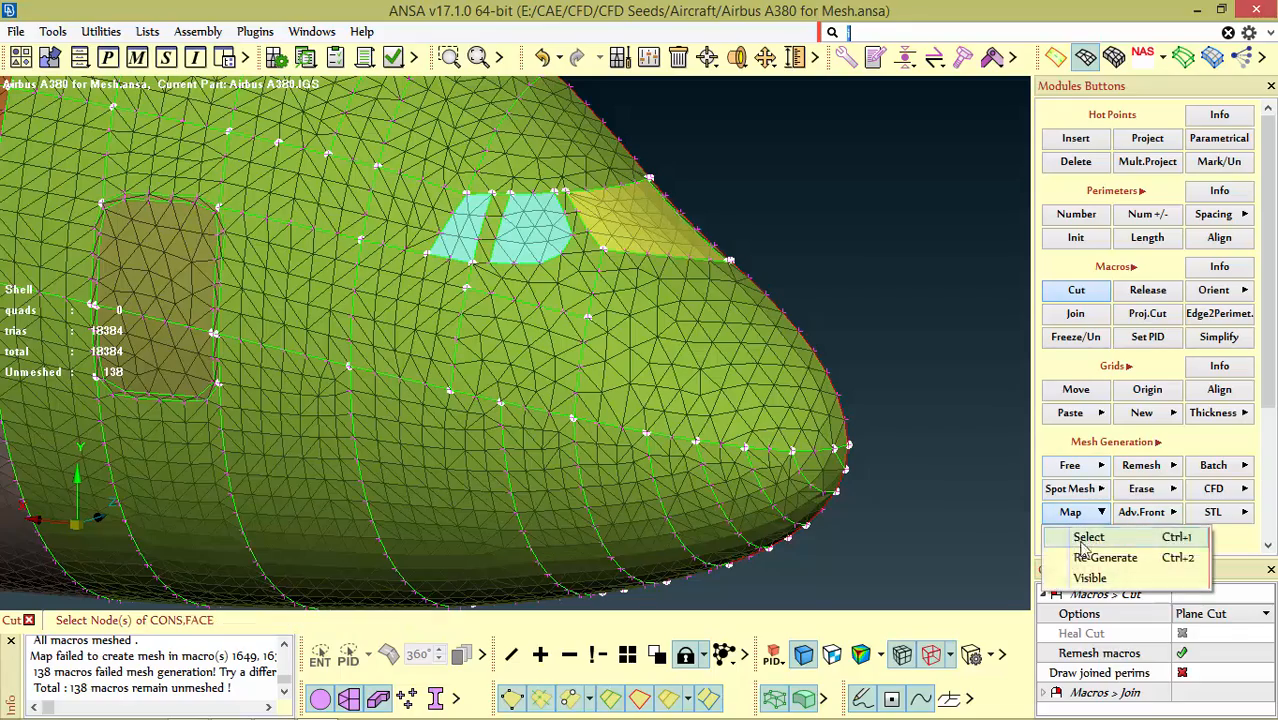
pyautogui.click(1104, 557)
pyautogui.click(517, 368)
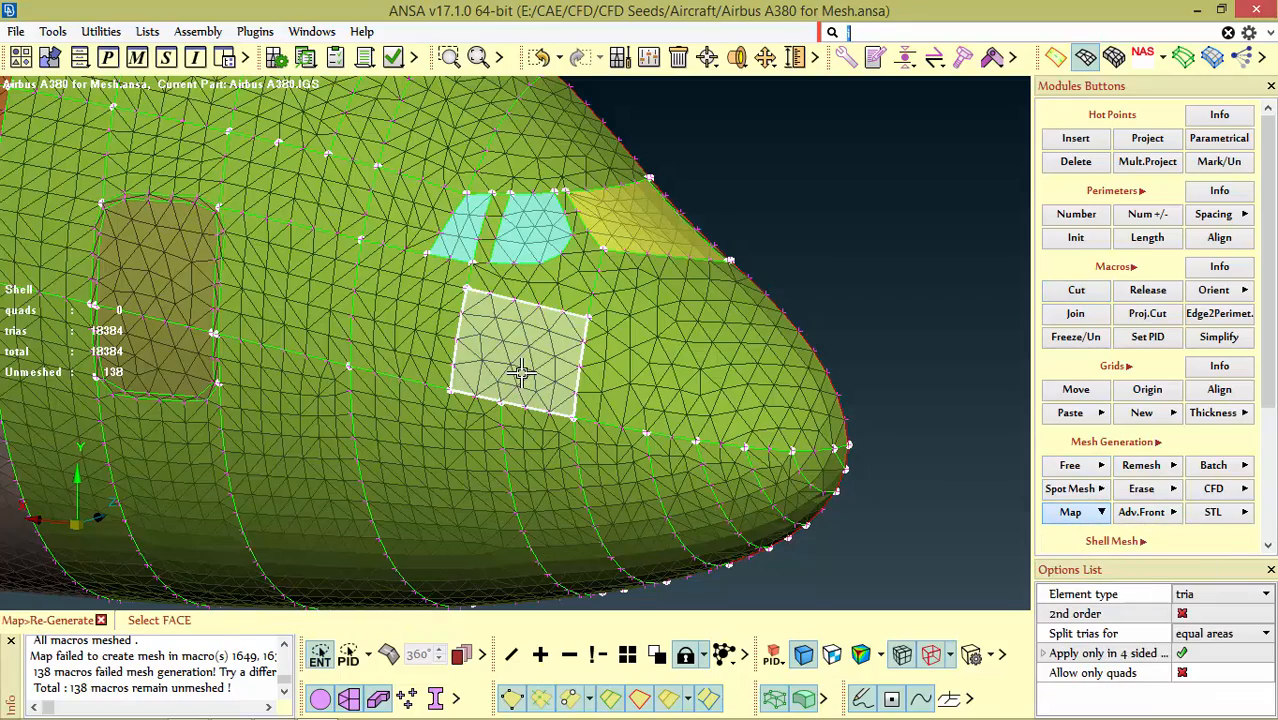
pyautogui.middleClick(521, 376)
# Step: Examine the mesh on the nose side below the cockpit windows and windshield
pyautogui.keyDown('ctrl'); pyautogui.moveTo(544, 336); pyautogui.dragTo(562, 352, button='right'); pyautogui.keyUp('ctrl')
pyautogui.keyDown('ctrl'); pyautogui.moveTo(600, 358); pyautogui.dragTo(550, 354); pyautogui.keyUp('ctrl')
pyautogui.keyDown('ctrl'); pyautogui.moveTo(550, 354); pyautogui.dragTo(674, 334, button='right'); pyautogui.keyUp('ctrl')
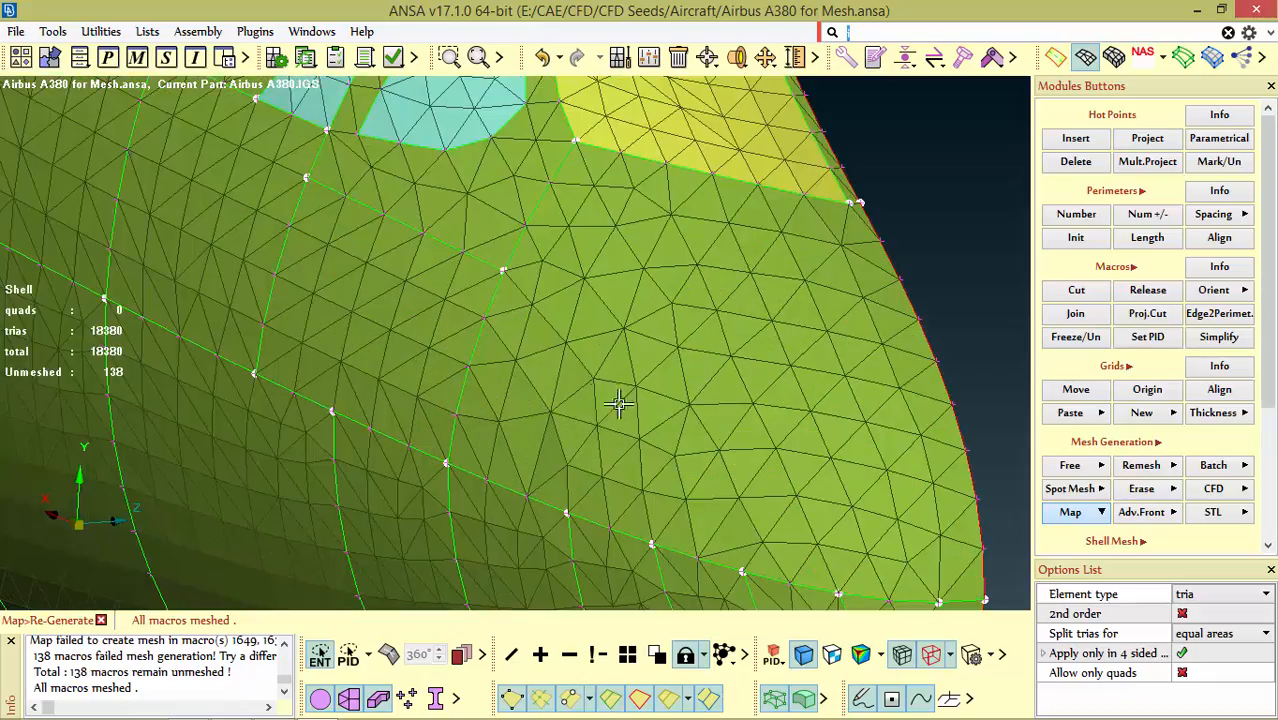
pyautogui.moveTo(619, 399)
pyautogui.keyDown('ctrl'); pyautogui.mouseDown()
pyautogui.moveTo(599, 365)
pyautogui.moveTo(631, 396)
pyautogui.moveTo(699, 355)
pyautogui.moveTo(600, 377)
pyautogui.moveTo(615, 380)
pyautogui.mouseUp(); pyautogui.keyUp('ctrl')
pyautogui.scroll(-3, 631, 396)
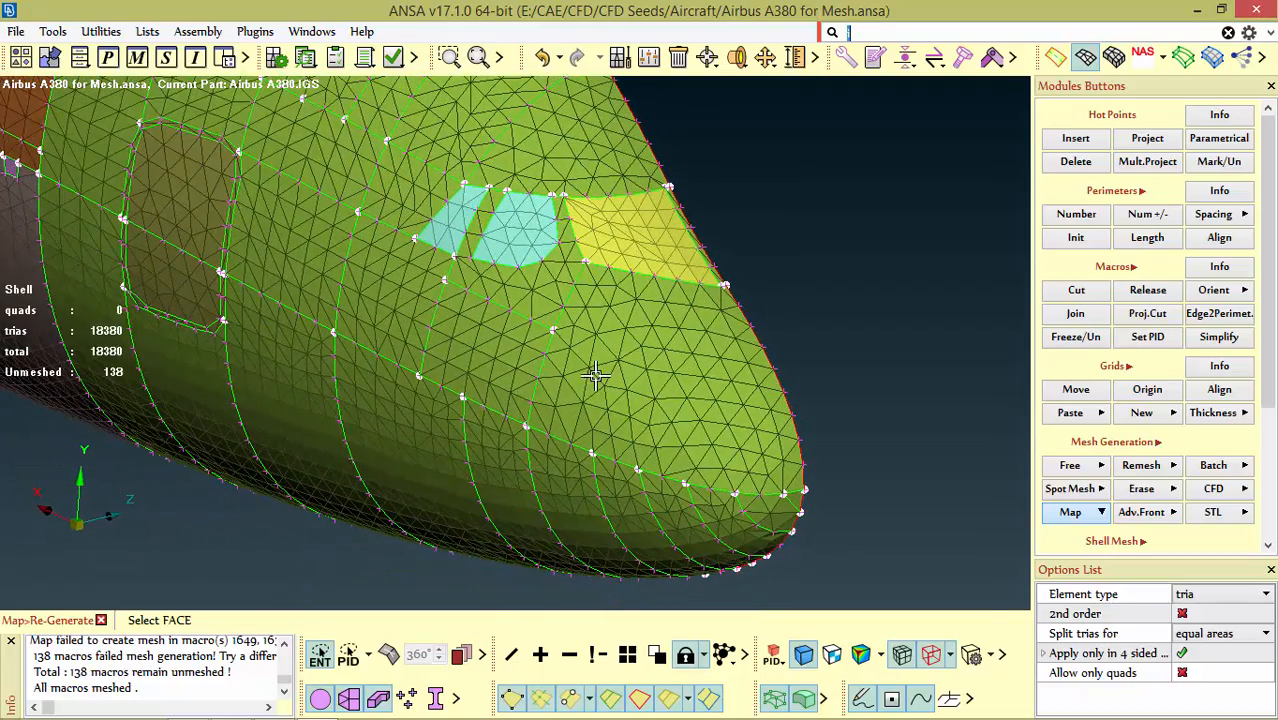
pyautogui.scroll(3, 612, 312)
pyautogui.keyDown('ctrl'); pyautogui.moveTo(530, 375); pyautogui.dragTo(545, 398); pyautogui.keyUp('ctrl')
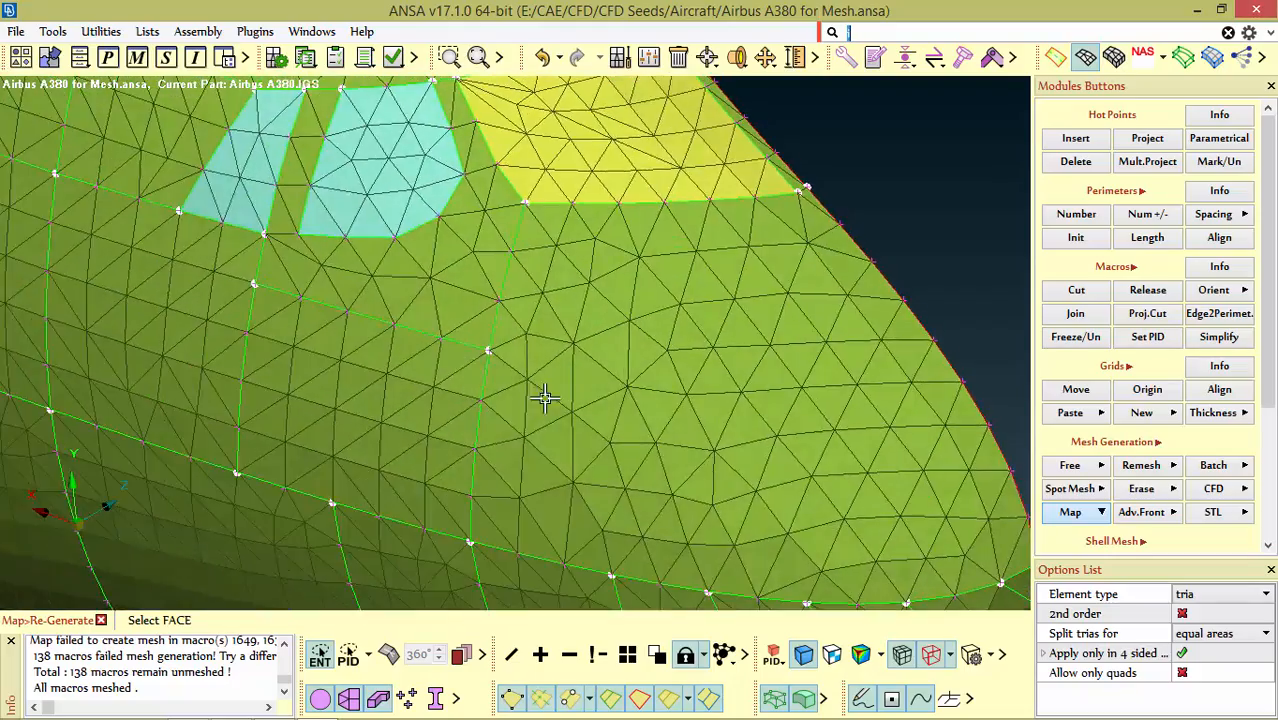
pyautogui.scroll(-5, 545, 398)
pyautogui.scroll(5, 665, 374)
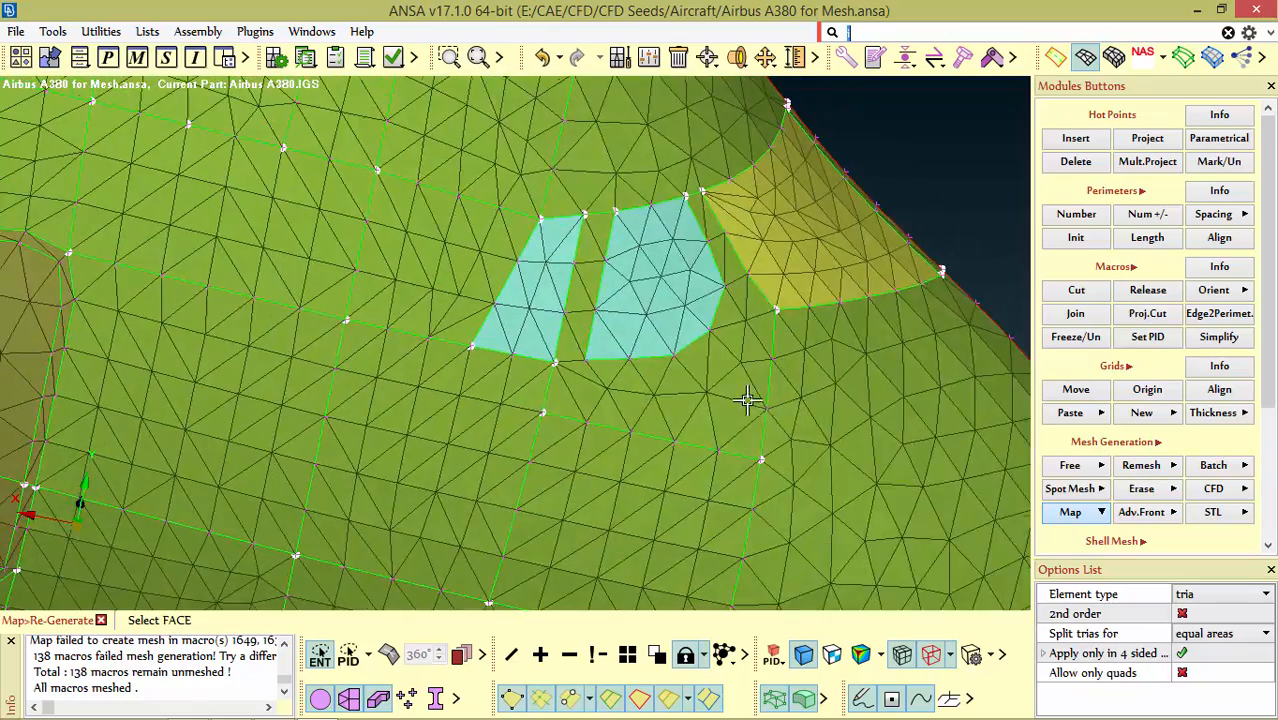
# Step: Plane-cut the macro directly beneath the cockpit windows from the larger window's lower rear corner to the cut line below the windshield
pyautogui.keyDown('ctrl'); pyautogui.moveTo(747, 400); pyautogui.dragTo(719, 386); pyautogui.keyUp('ctrl')
pyautogui.click(1077, 290)
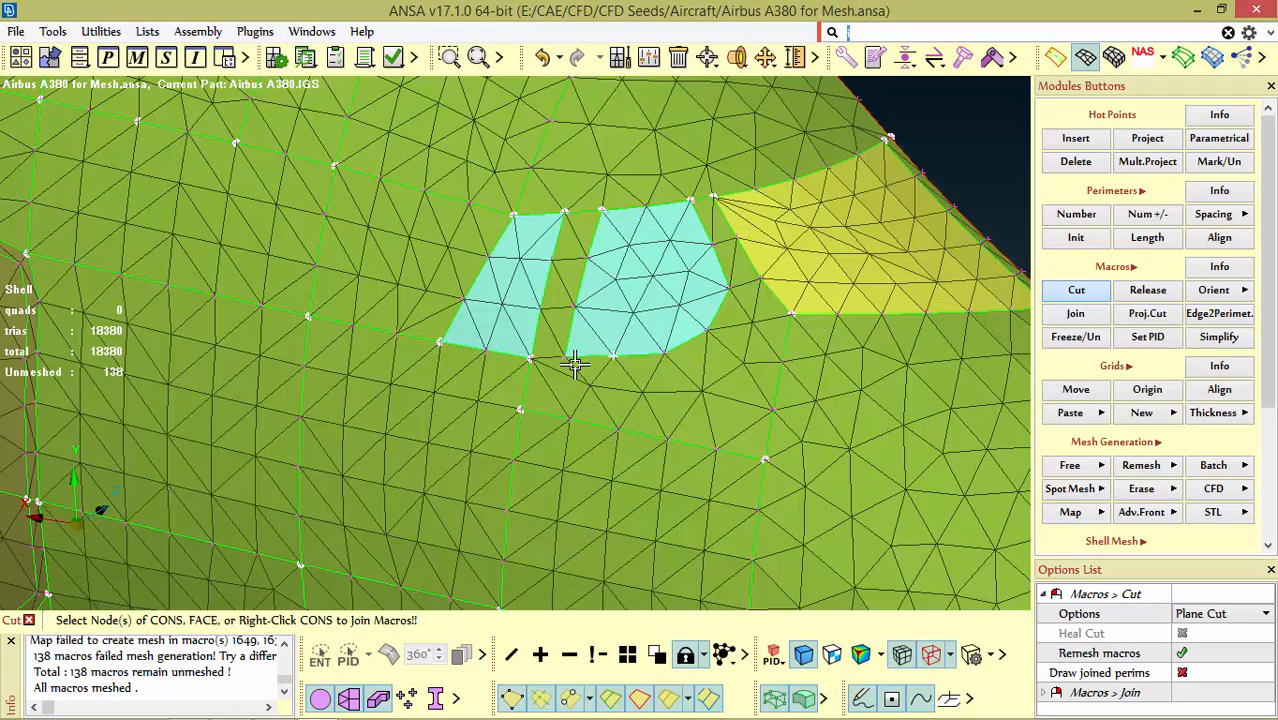
pyautogui.click(767, 408)
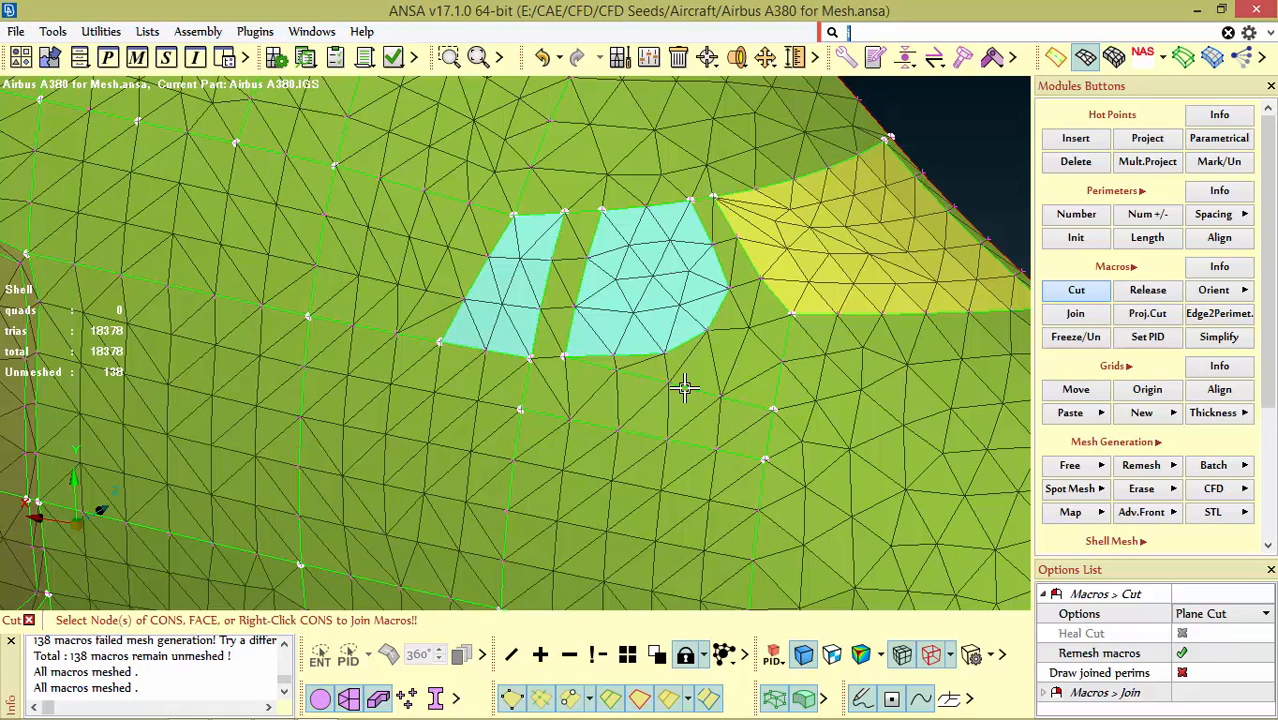
# Step: Enable the shell skewness quality criterion with the FLUENT calculation and a failure limit of 0.6
pyautogui.press('F11')
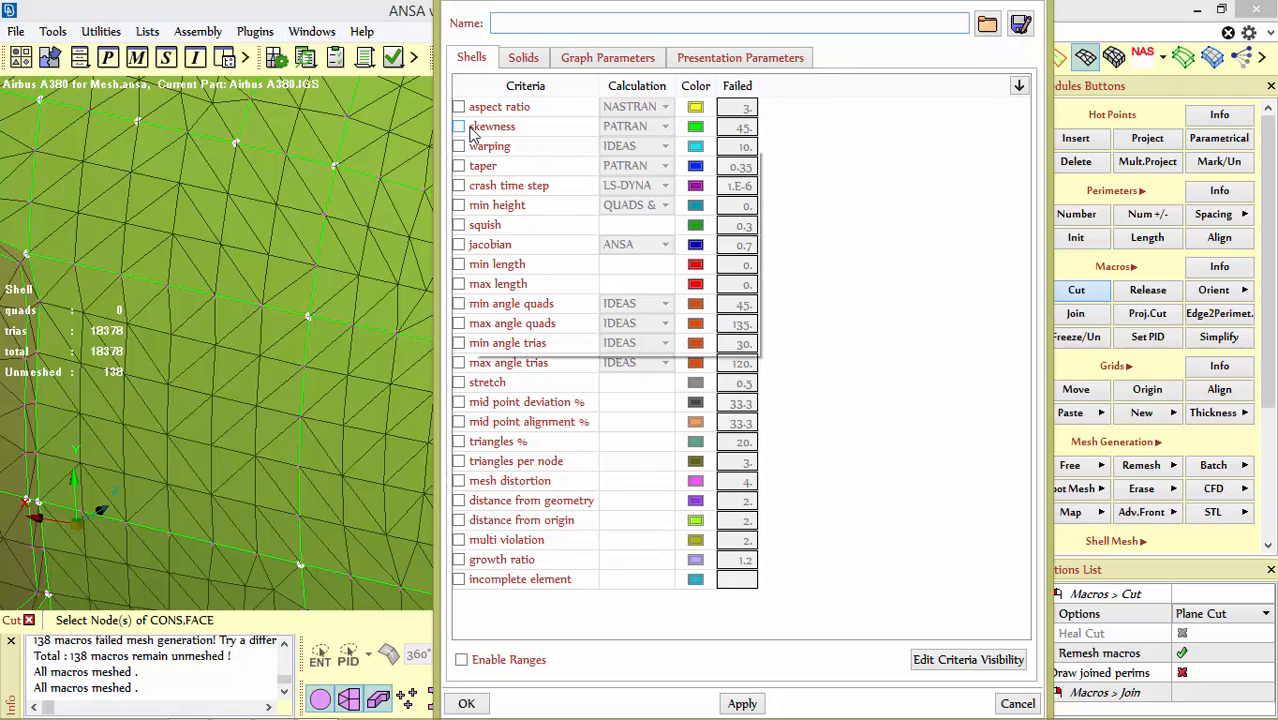
pyautogui.click(459, 128)
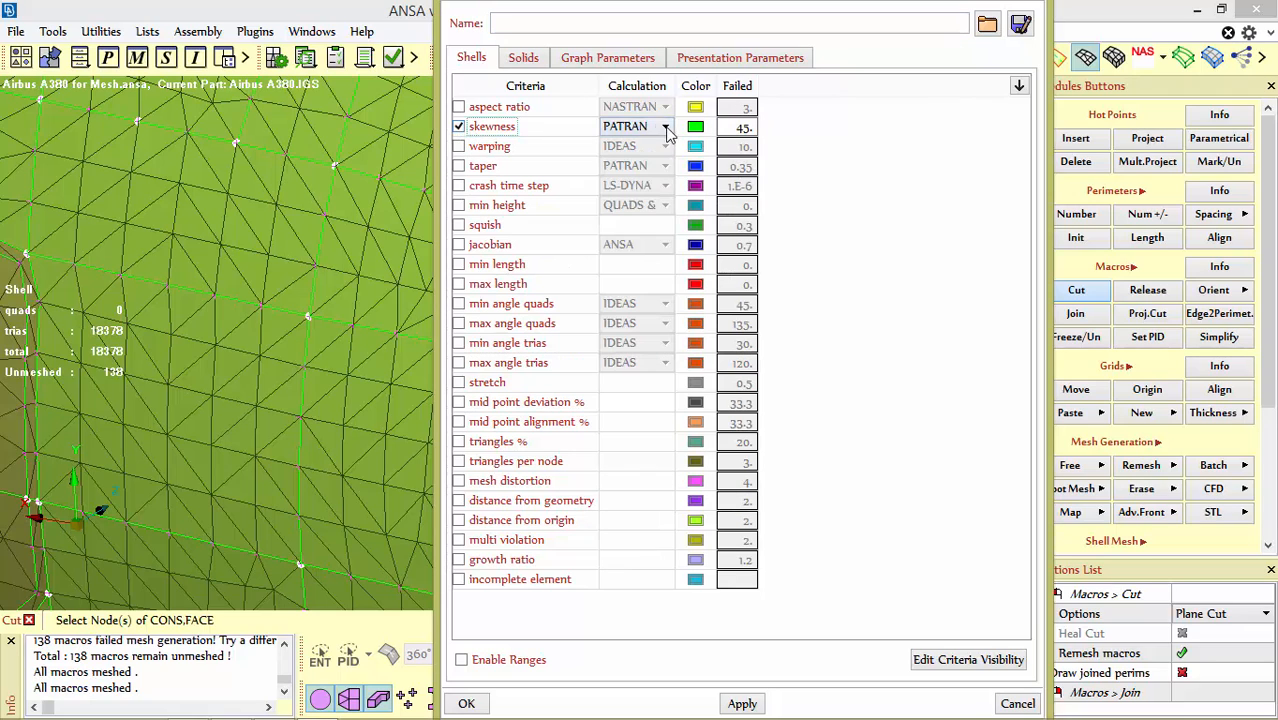
pyautogui.click(665, 127)
pyautogui.click(635, 229)
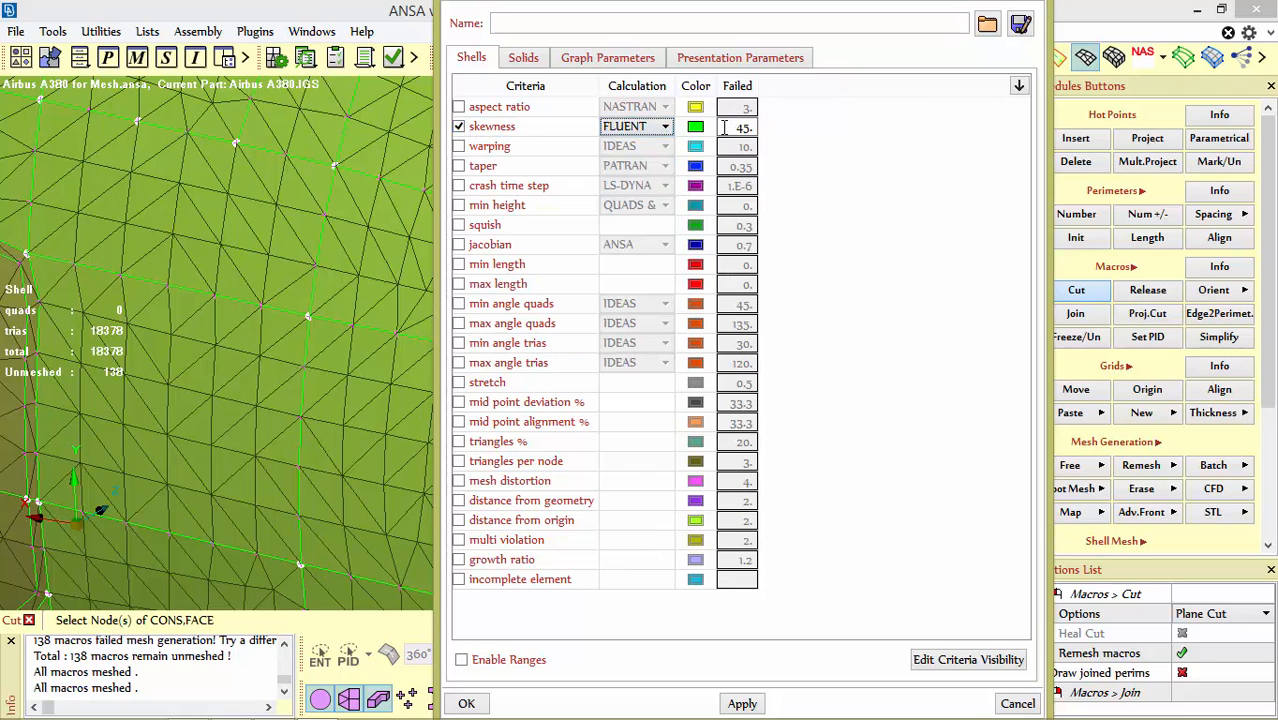
pyautogui.click(724, 127)
pyautogui.write('0.6')
pyautogui.click(467, 704)
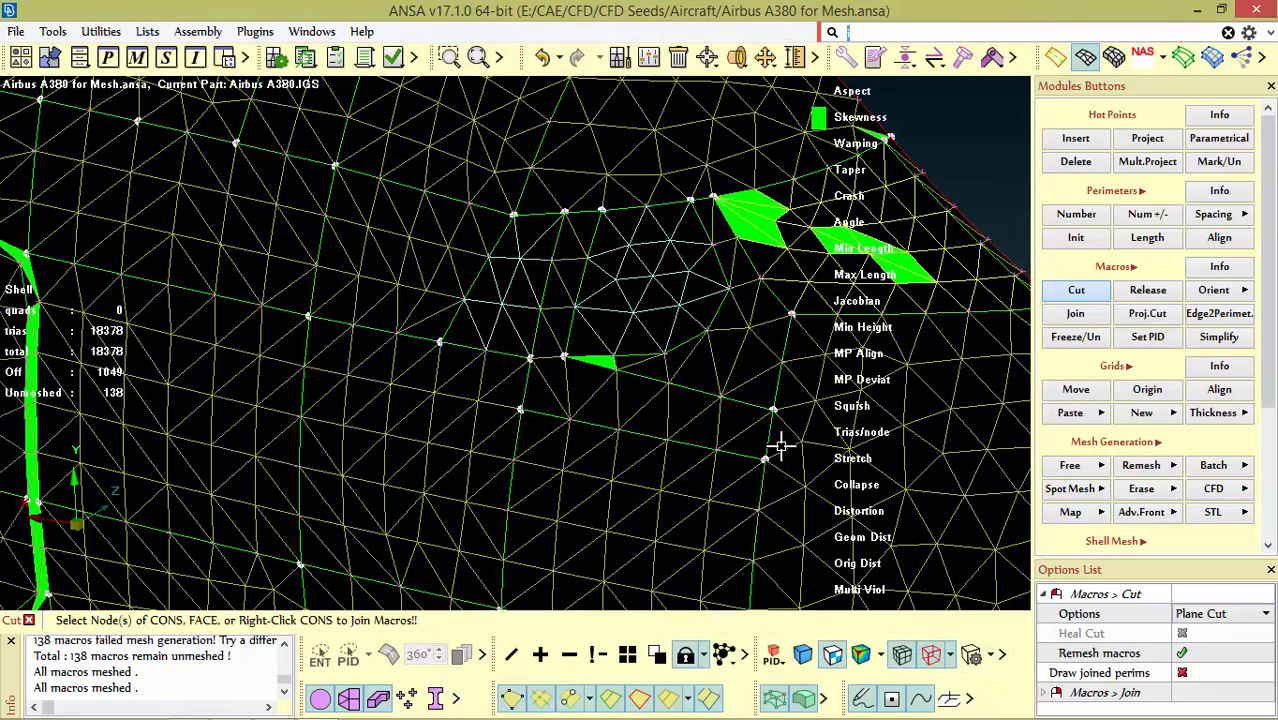
# Step: Examine the nose mesh for elements failing the skewness criterion, especially around the door frame and windshield
pyautogui.scroll(-5, 782, 447)
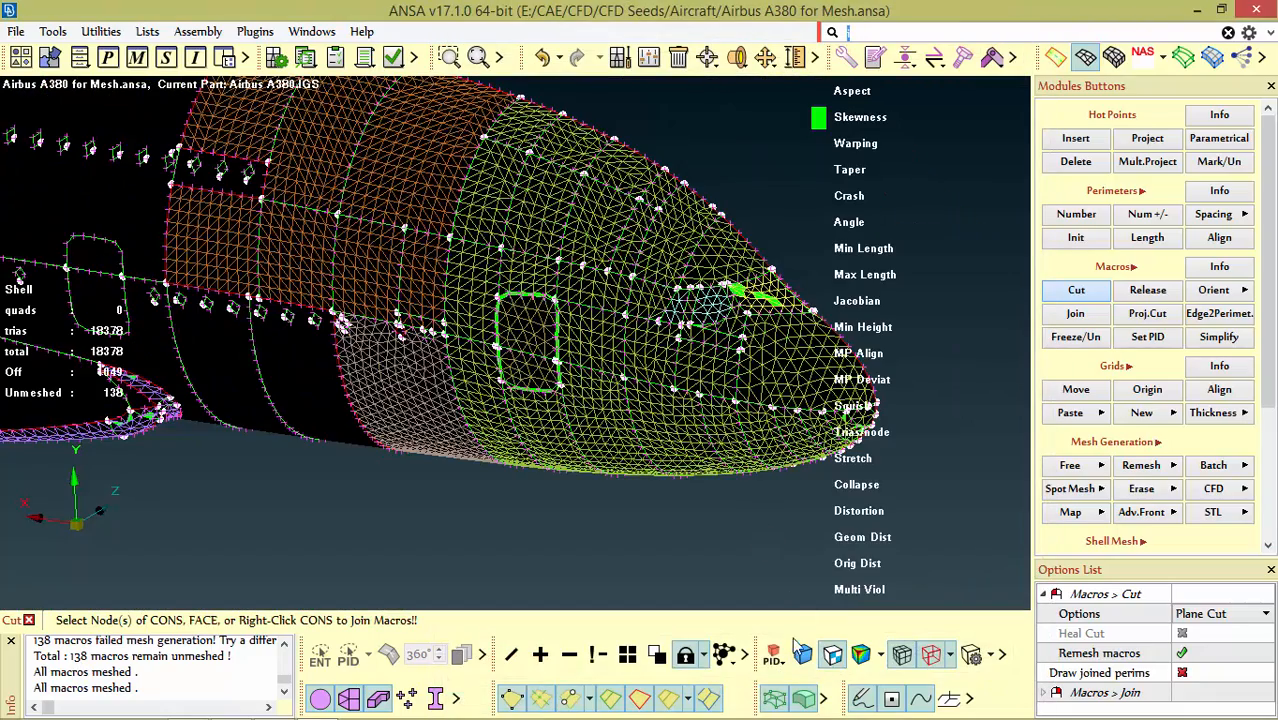
pyautogui.scroll(5, 780, 302)
pyautogui.scroll(-5, 756, 300)
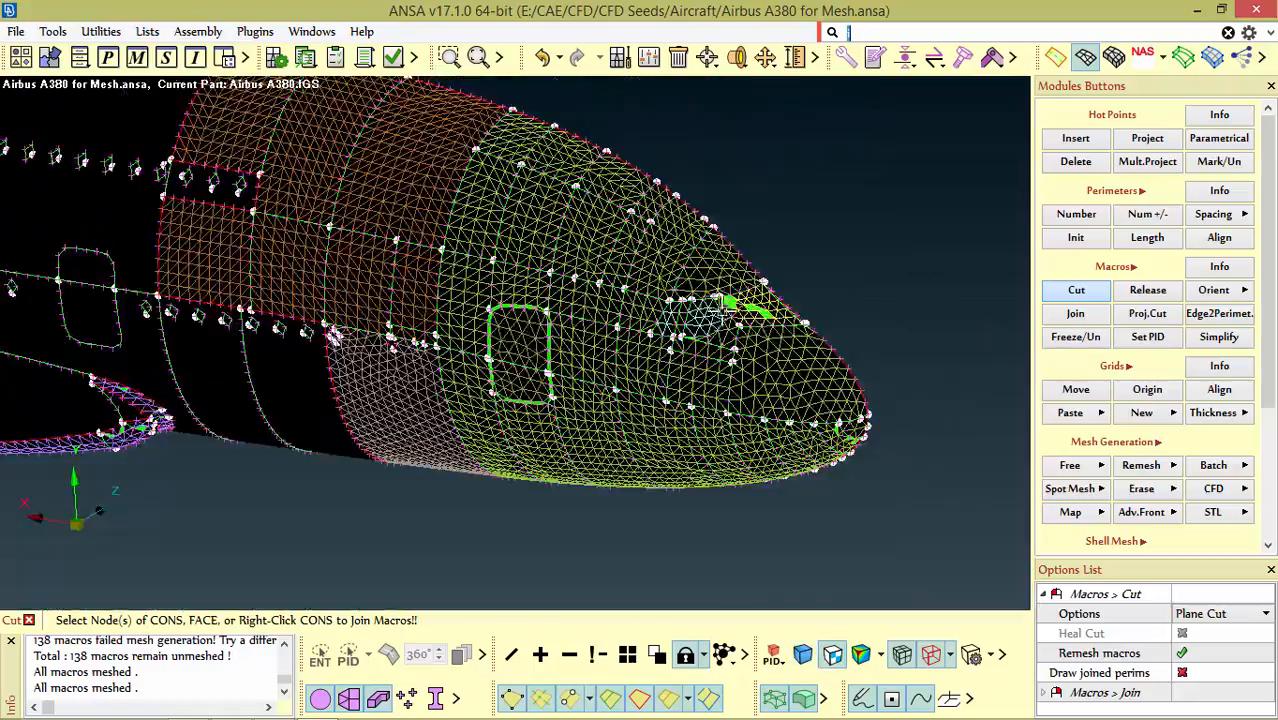
pyautogui.keyDown('ctrl'); pyautogui.moveTo(722, 312); pyautogui.dragTo(742, 271); pyautogui.keyUp('ctrl')
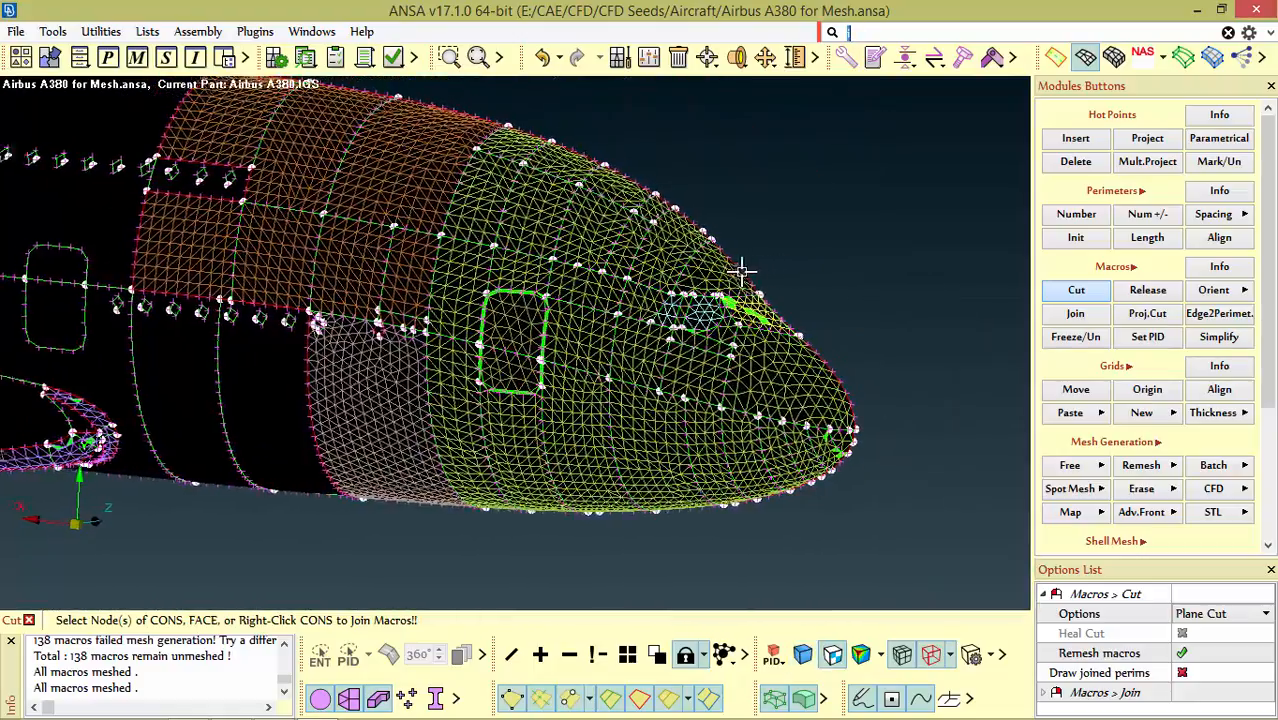
# Step: Join the thin strips around the forward fuselage door outline with the upper and lower door macros
pyautogui.scroll(5, 599, 277)
pyautogui.scroll(-3, 605, 285)
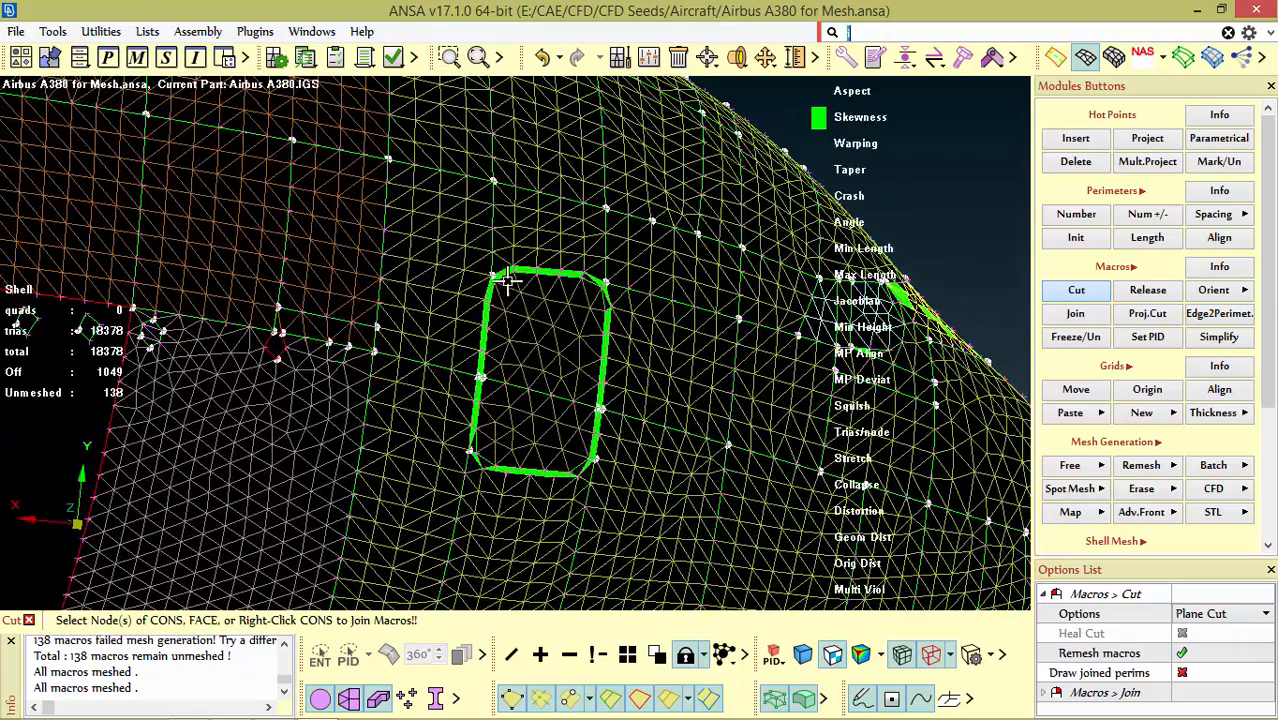
pyautogui.scroll(5, 511, 277)
pyautogui.scroll(-4, 531, 290)
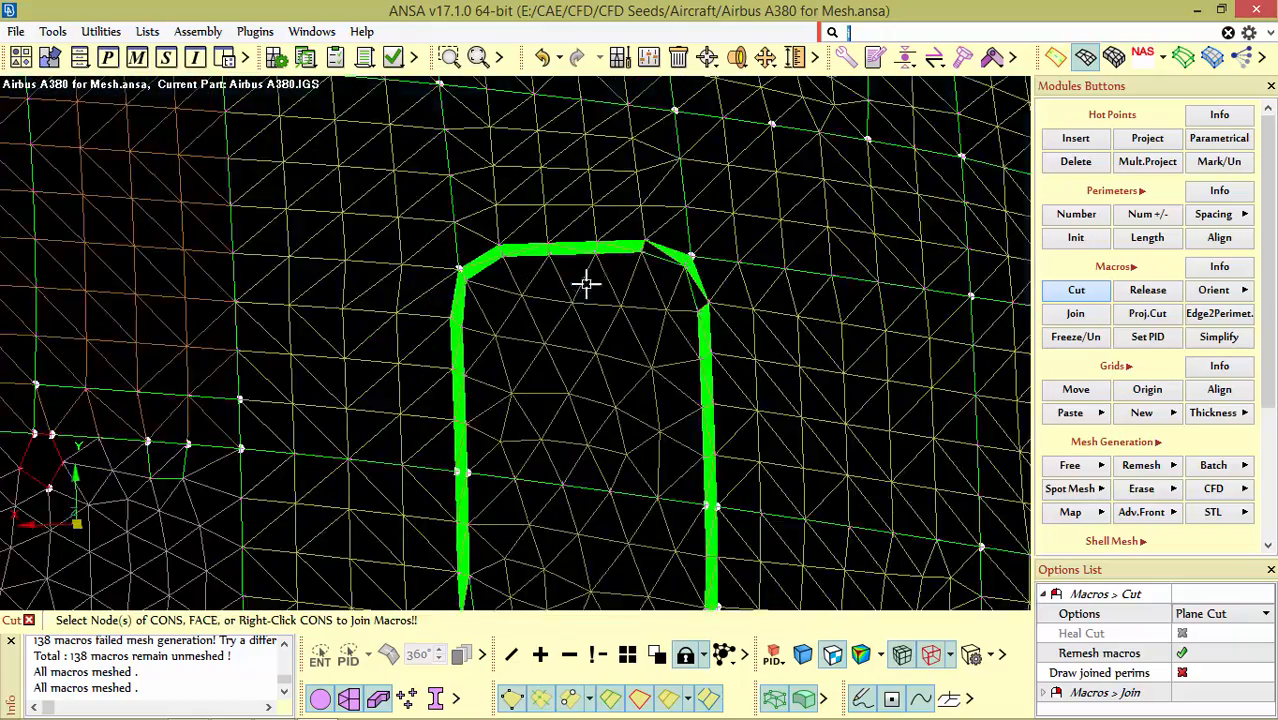
pyautogui.scroll(4, 586, 284)
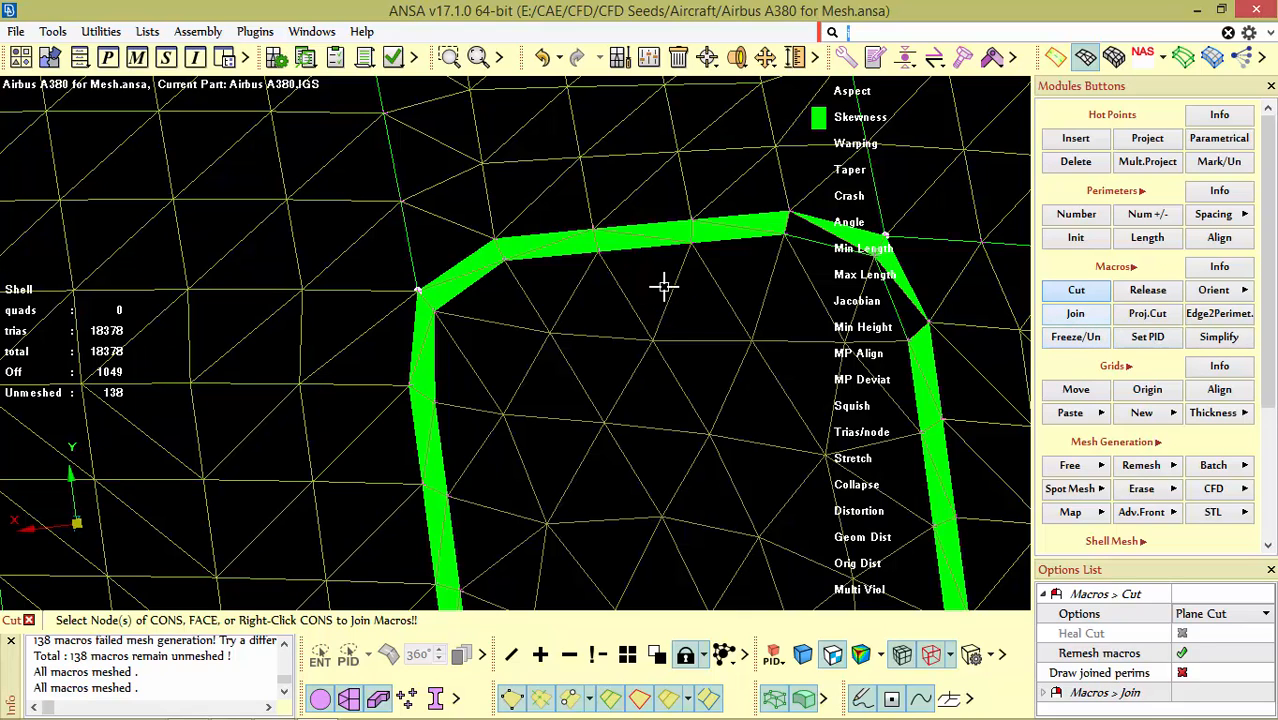
pyautogui.click(1075, 314)
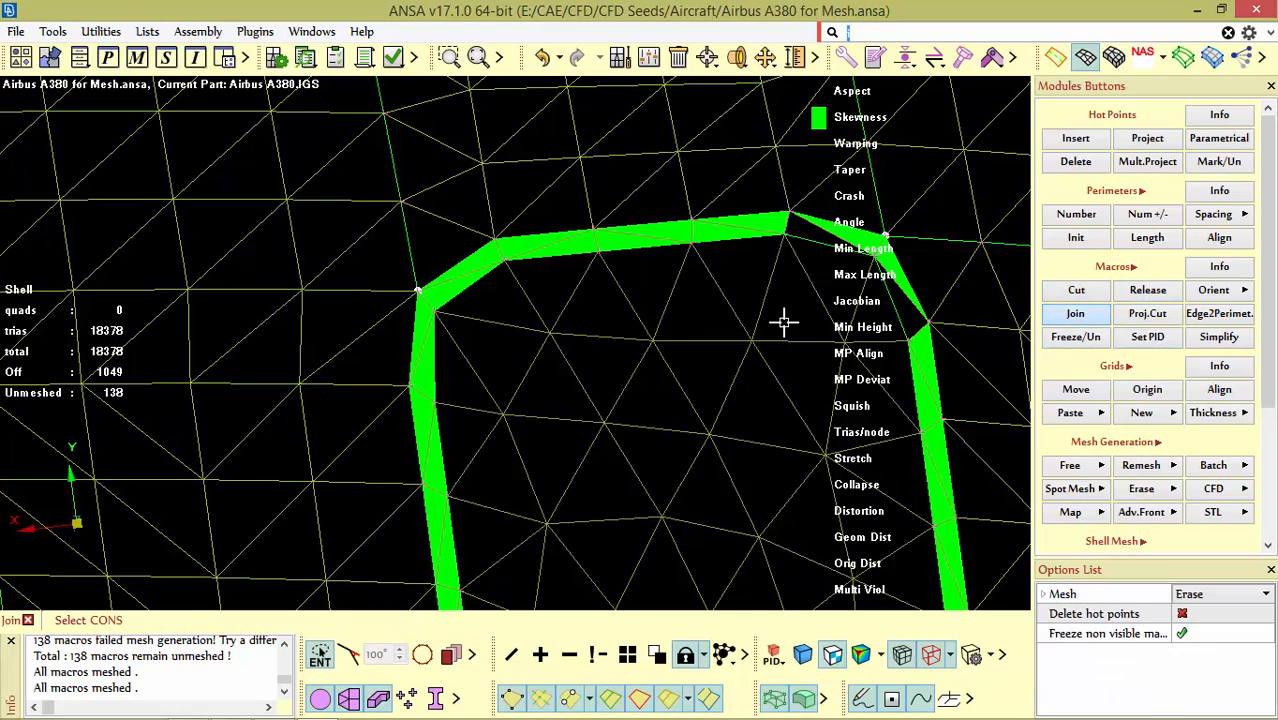
pyautogui.click(455, 307)
pyautogui.scroll(-3, 476, 294)
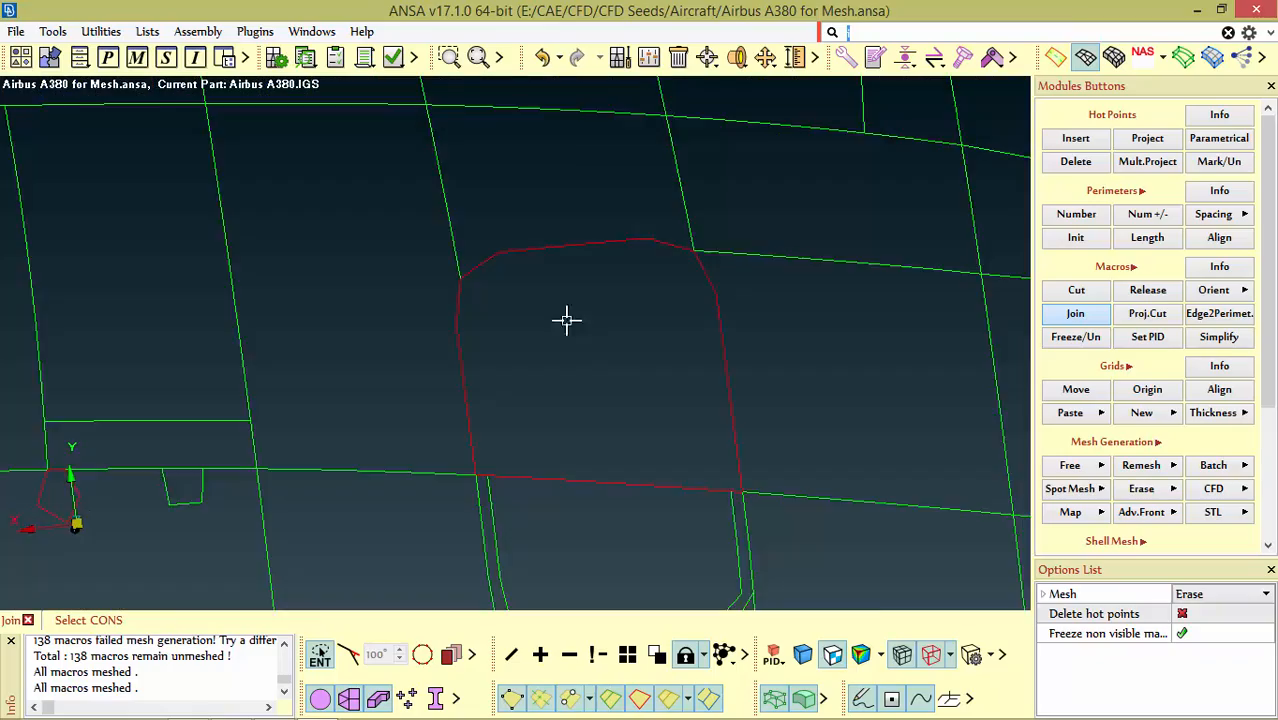
pyautogui.click(491, 504)
pyautogui.scroll(-5, 525, 296)
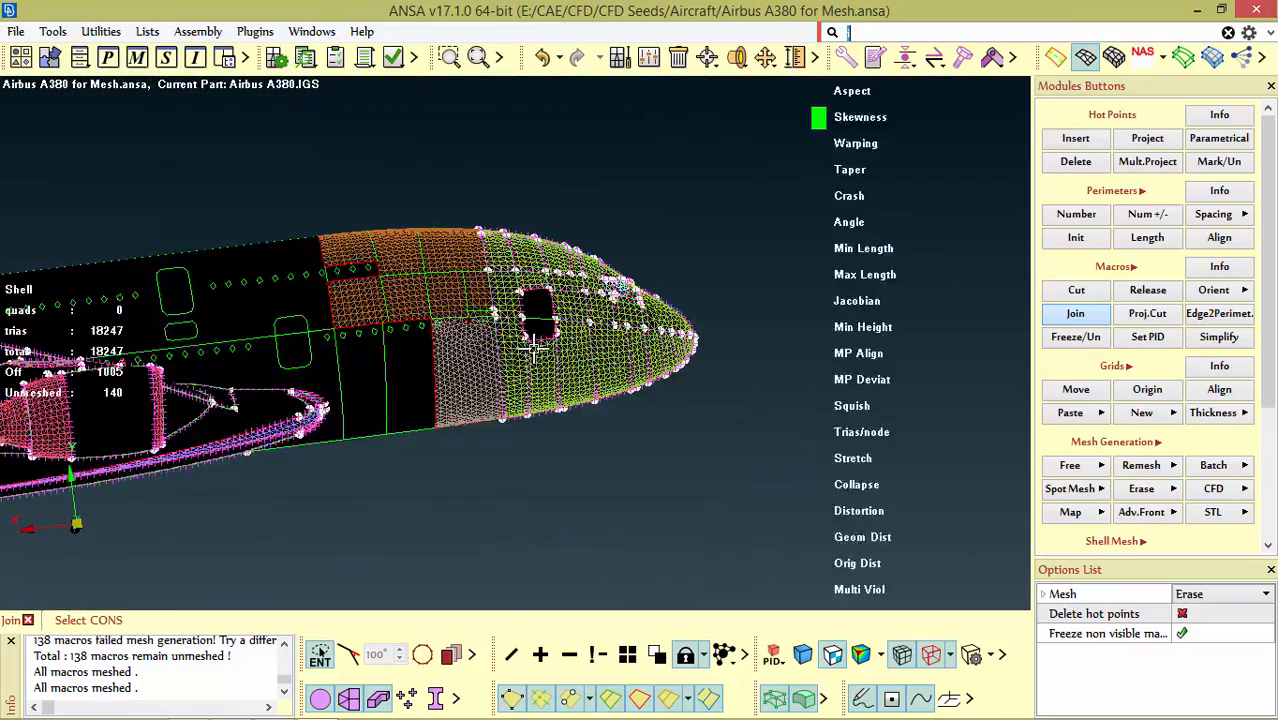
# Step: Map mesh the two unmeshed macros inside the forward door outline with tria elements
pyautogui.scroll(5, 526, 348)
pyautogui.keyDown('ctrl'); pyautogui.moveTo(619, 227); pyautogui.dragTo(647, 287); pyautogui.keyUp('ctrl')
pyautogui.scroll(-3, 647, 287)
pyautogui.scroll(6, 659, 178)
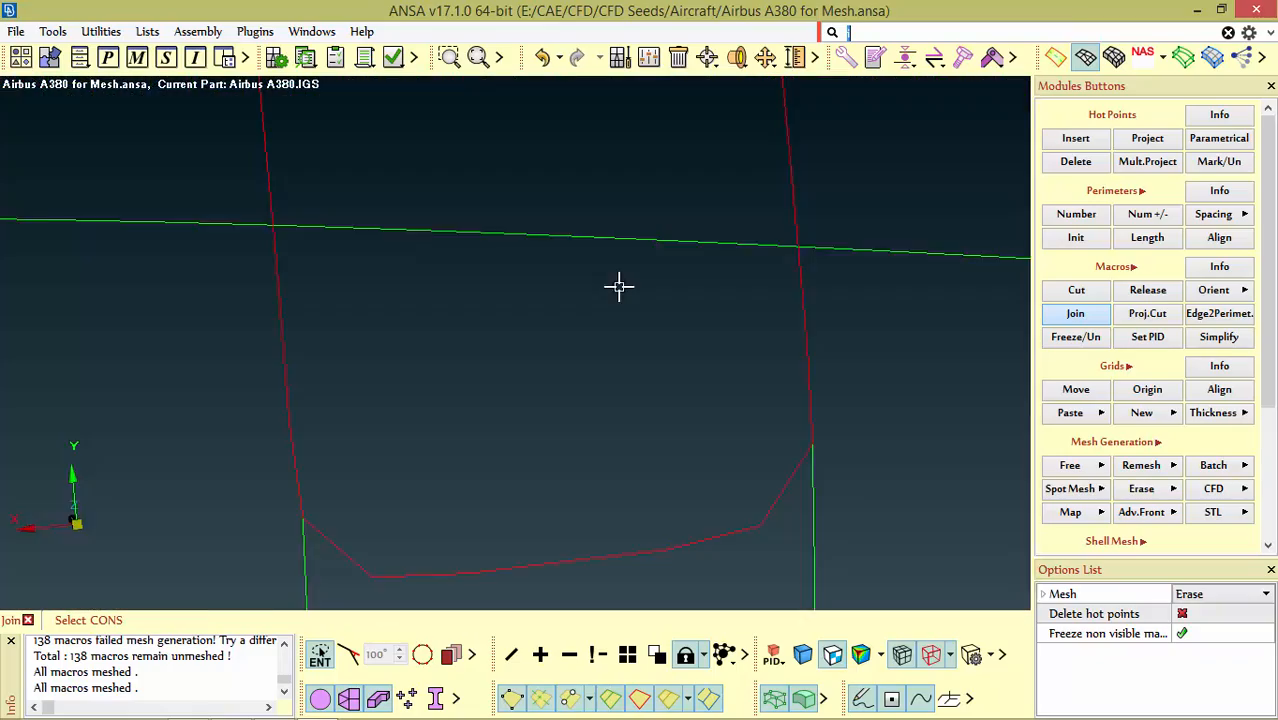
pyautogui.click(1068, 161)
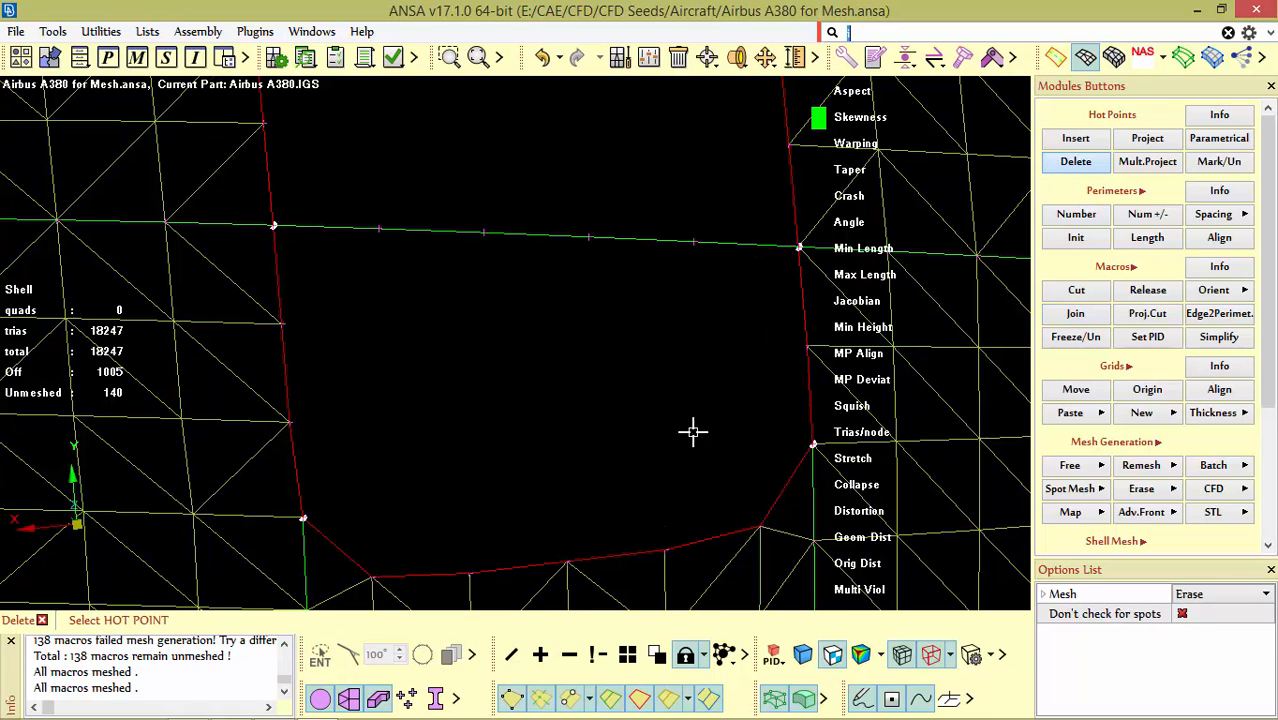
pyautogui.scroll(-5, 690, 431)
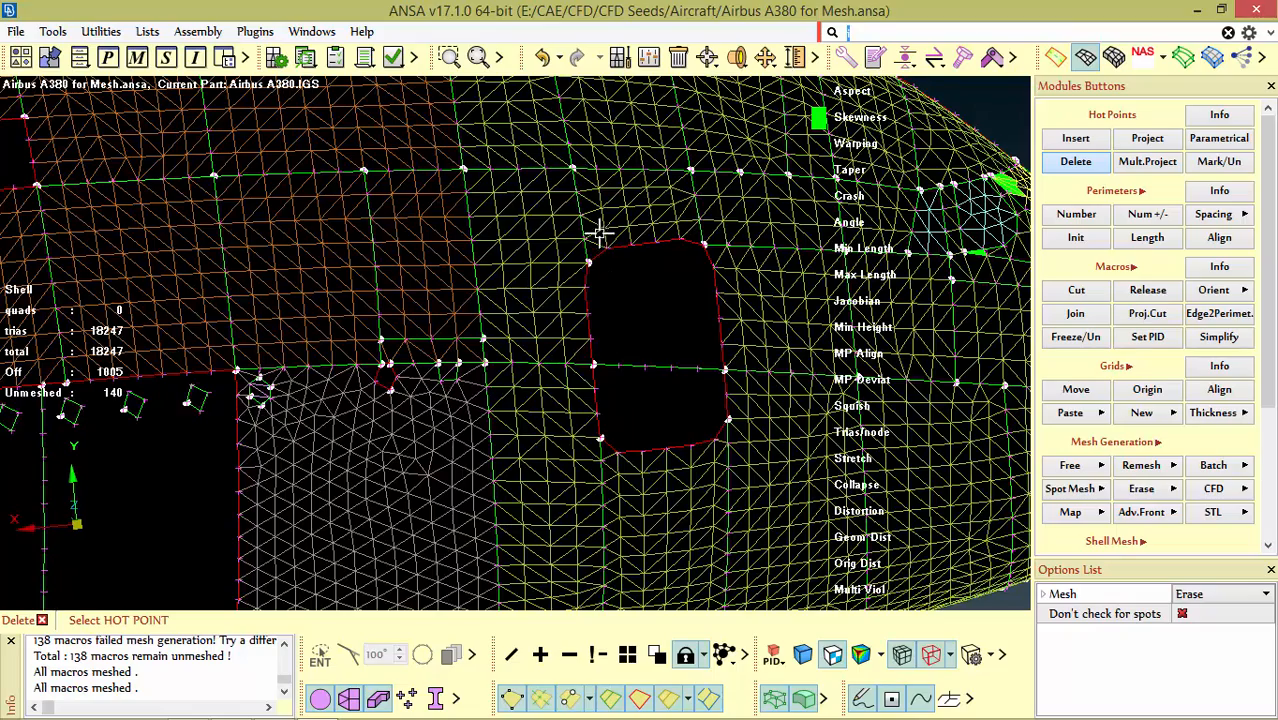
pyautogui.scroll(3, 610, 240)
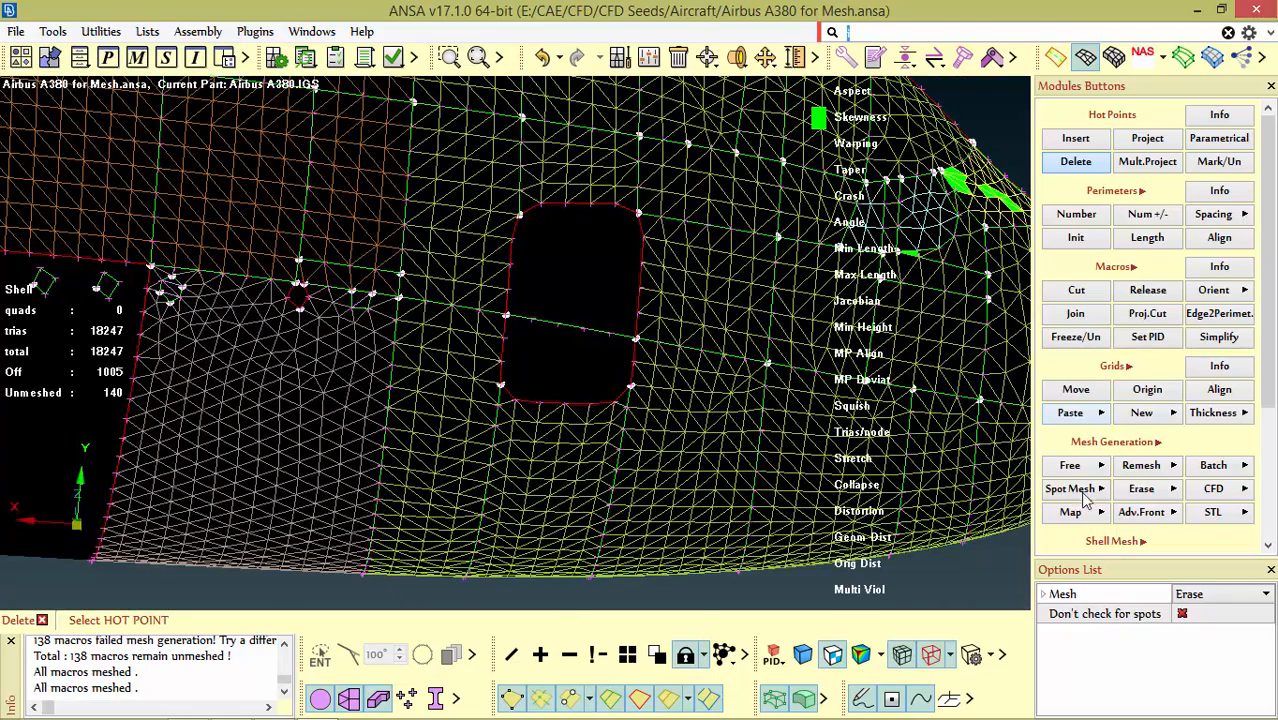
pyautogui.click(1088, 512)
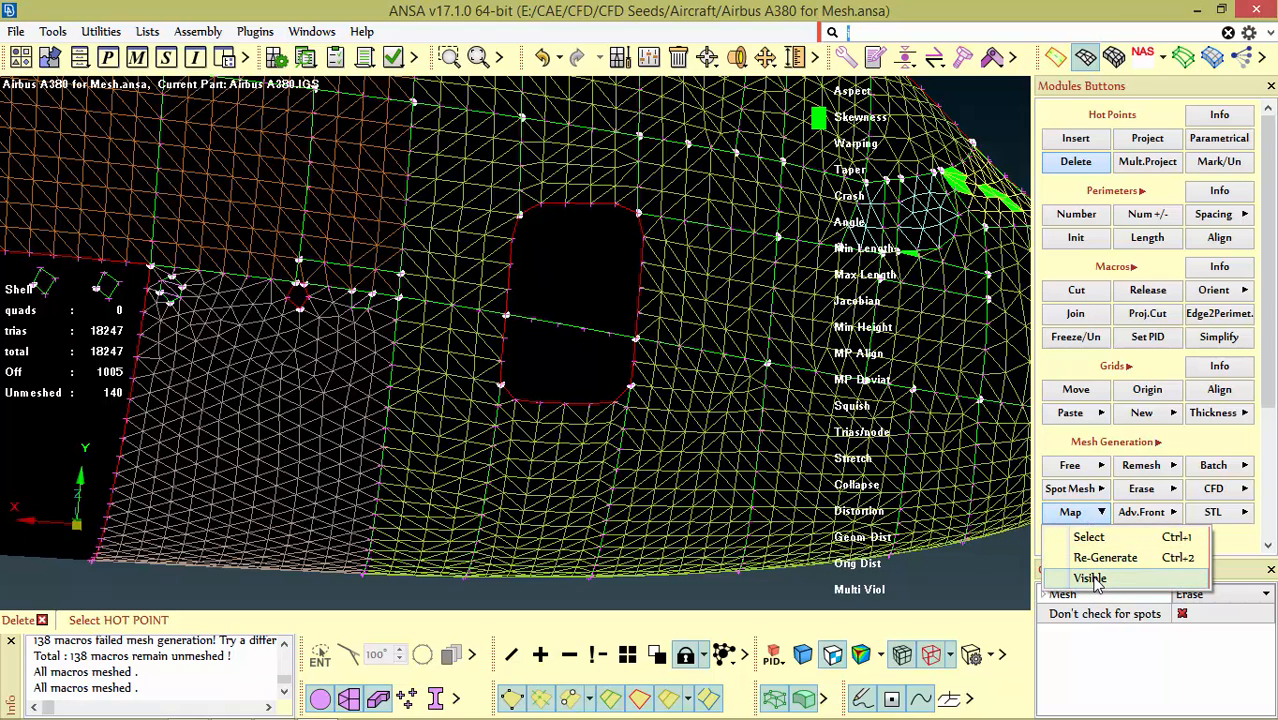
pyautogui.click(1089, 537)
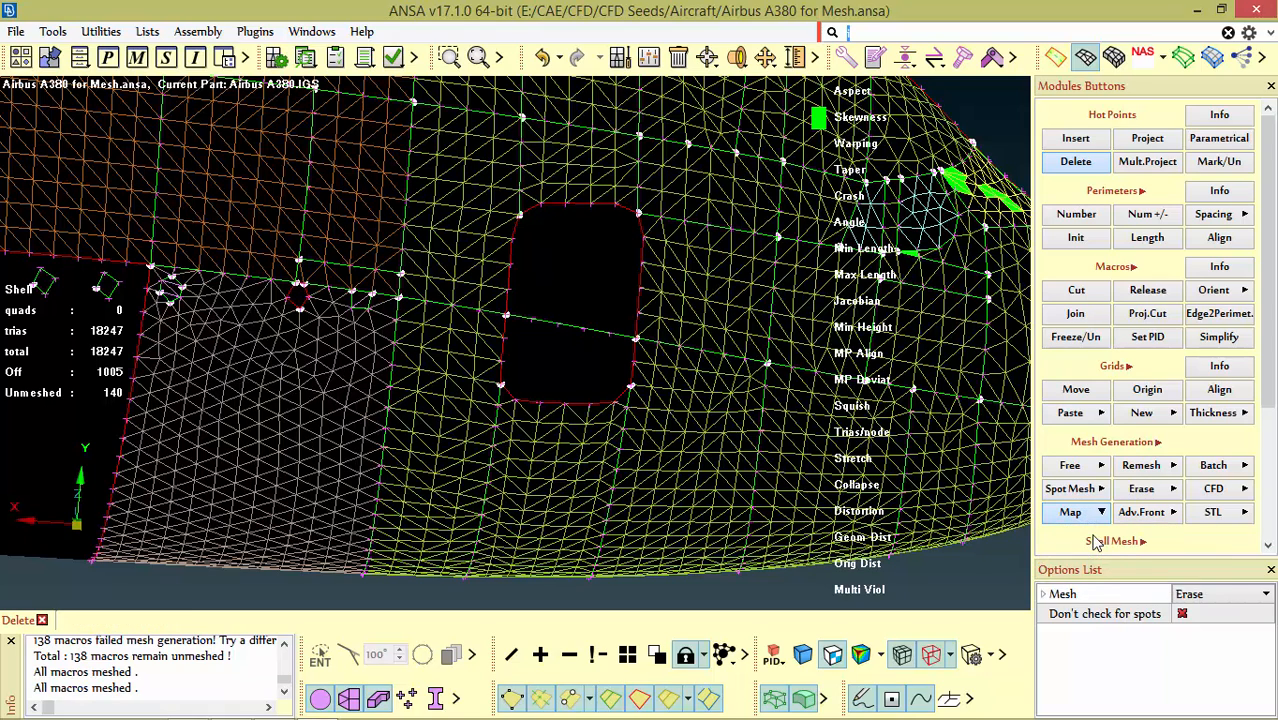
pyautogui.click(544, 318)
pyautogui.middleClick(556, 330)
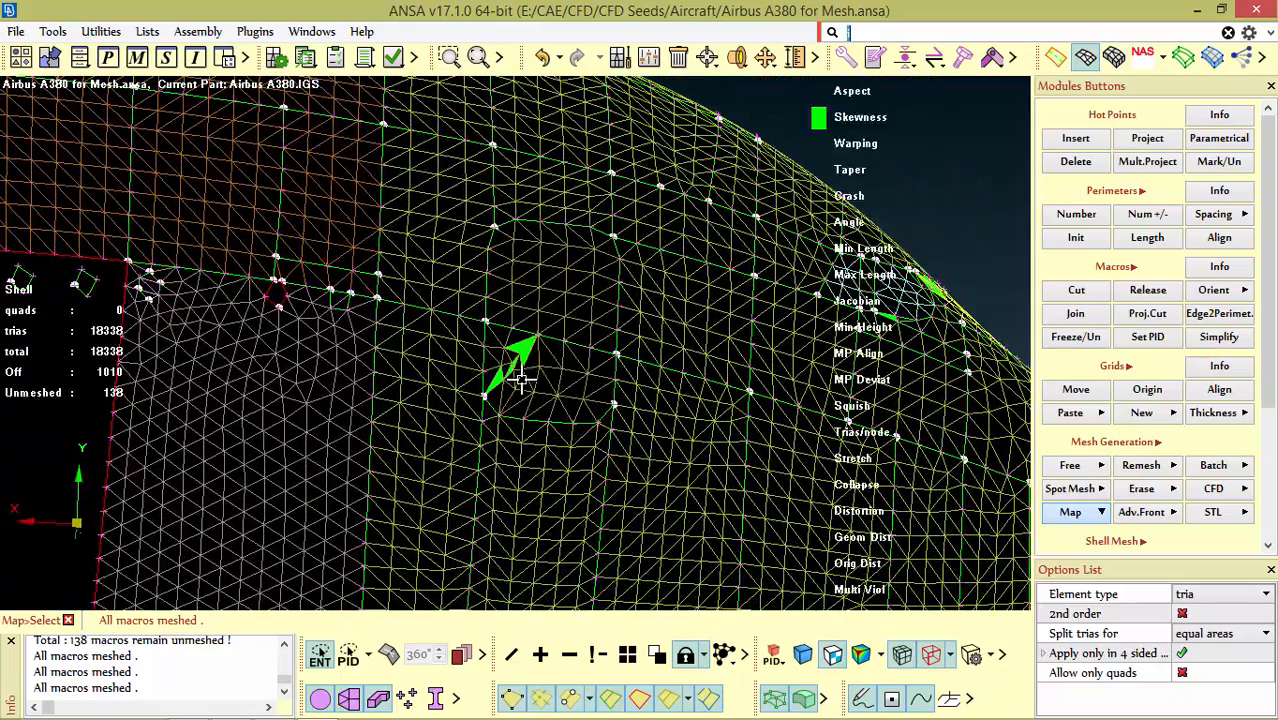
# Step: Cut the lower door macro straight across between its two lower corner hot points
pyautogui.scroll(7, 530, 370)
pyautogui.keyDown('ctrl'); pyautogui.moveTo(602, 377); pyautogui.dragTo(614, 351); pyautogui.keyUp('ctrl')
pyautogui.click(1074, 290)
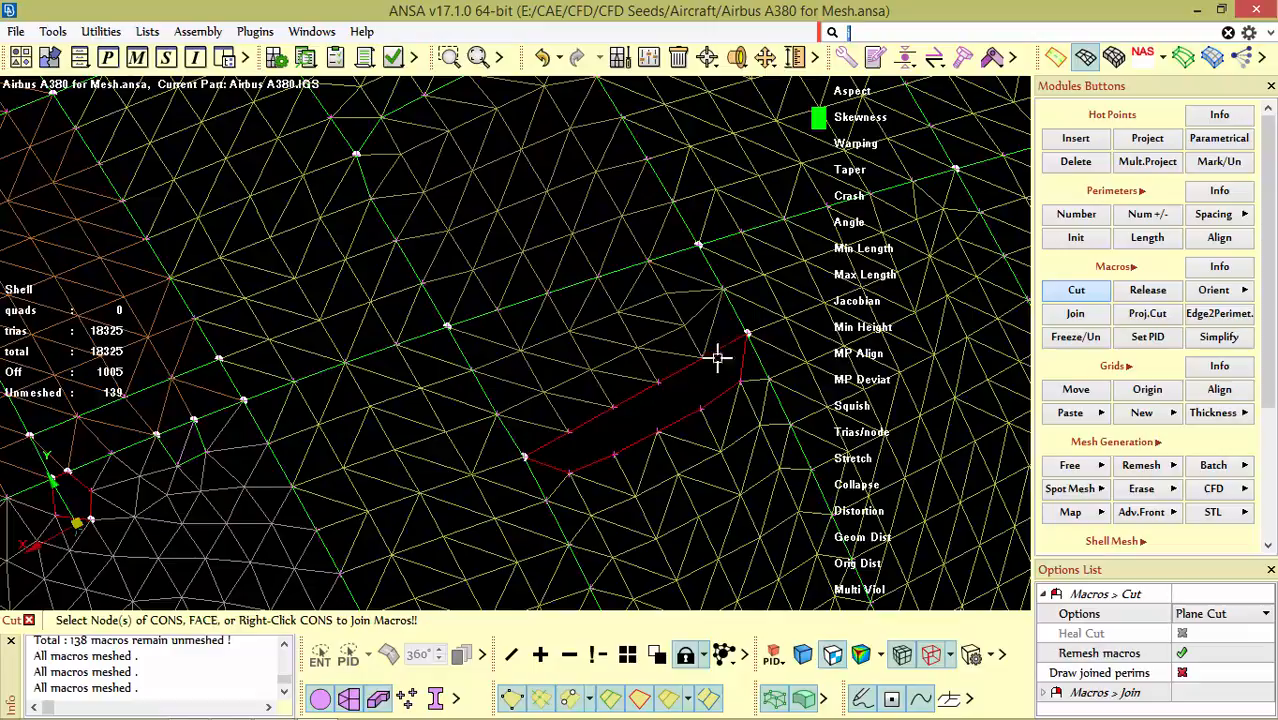
# Step: Try a vertical cut in the door macro above the bottom strip, and rejoin it without the leftover hot points
pyautogui.scroll(-3, 680, 390)
pyautogui.keyDown('ctrl'); pyautogui.moveTo(746, 301); pyautogui.dragTo(740, 385); pyautogui.keyUp('ctrl')
pyautogui.scroll(3, 668, 341)
pyautogui.keyDown('ctrl'); pyautogui.moveTo(608, 397); pyautogui.dragTo(605, 362); pyautogui.keyUp('ctrl')
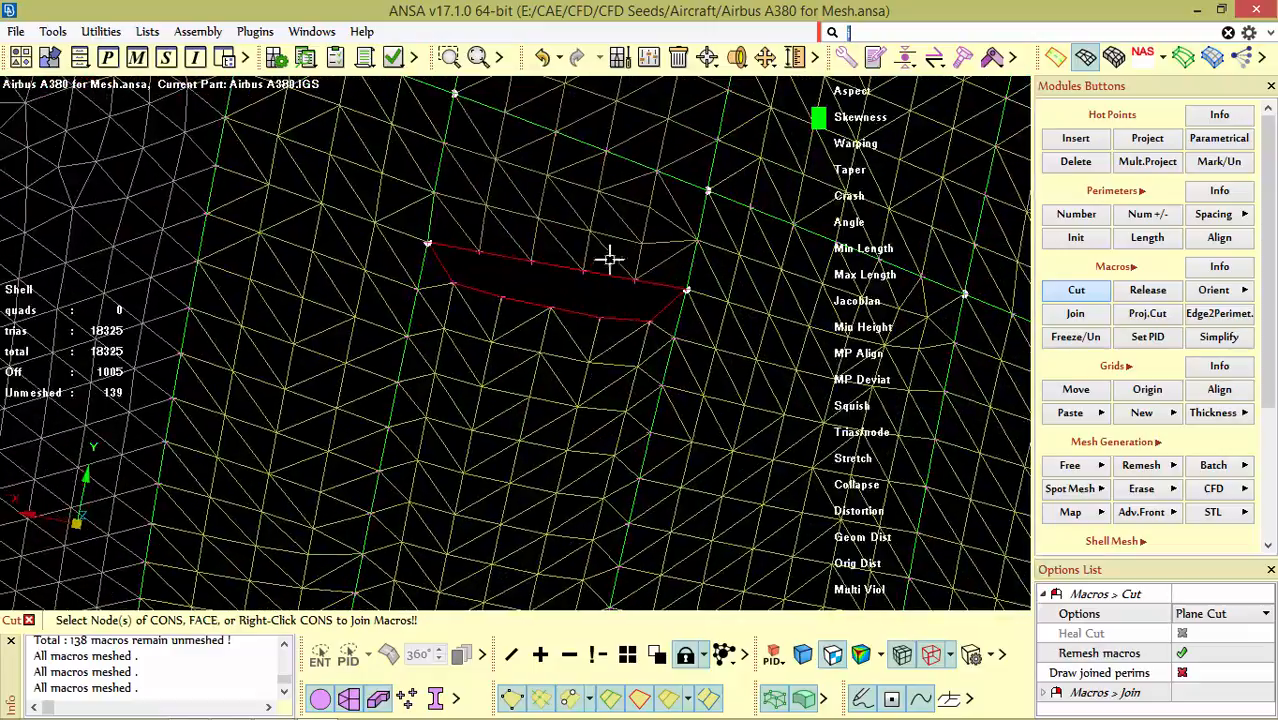
pyautogui.keyDown('ctrl'); pyautogui.moveTo(609, 259); pyautogui.dragTo(727, 242); pyautogui.keyUp('ctrl')
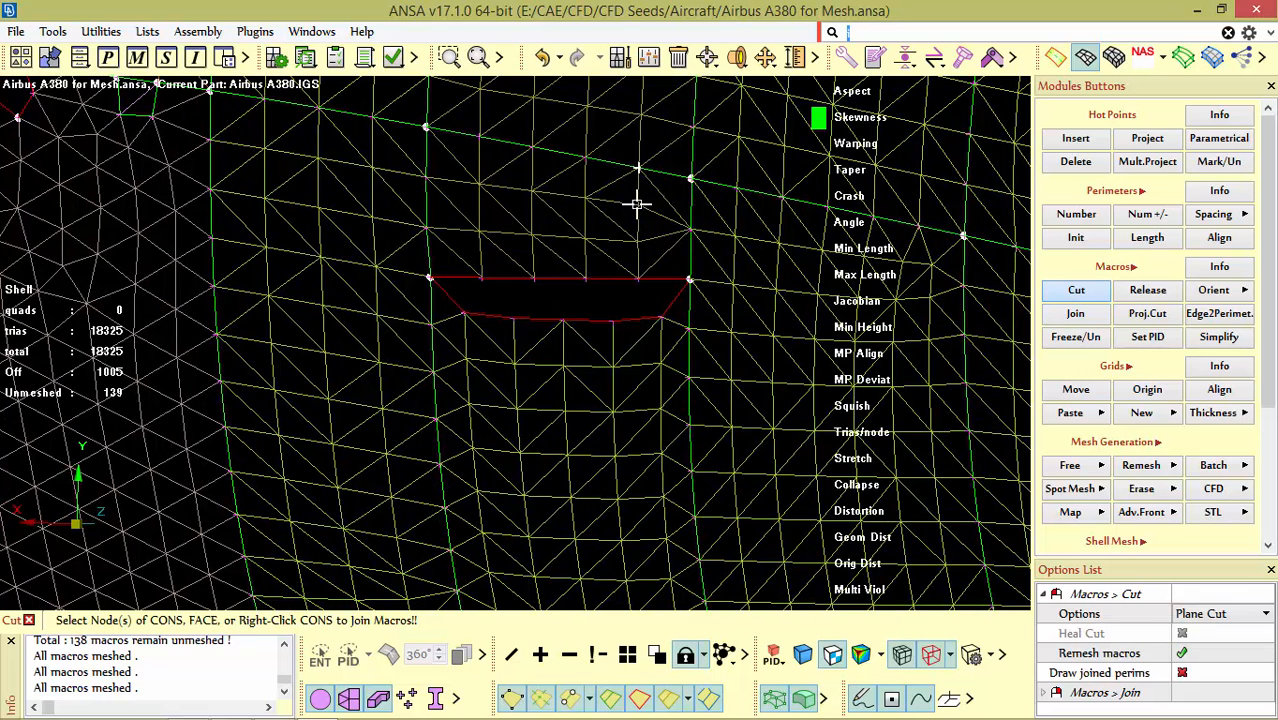
pyautogui.click(633, 277)
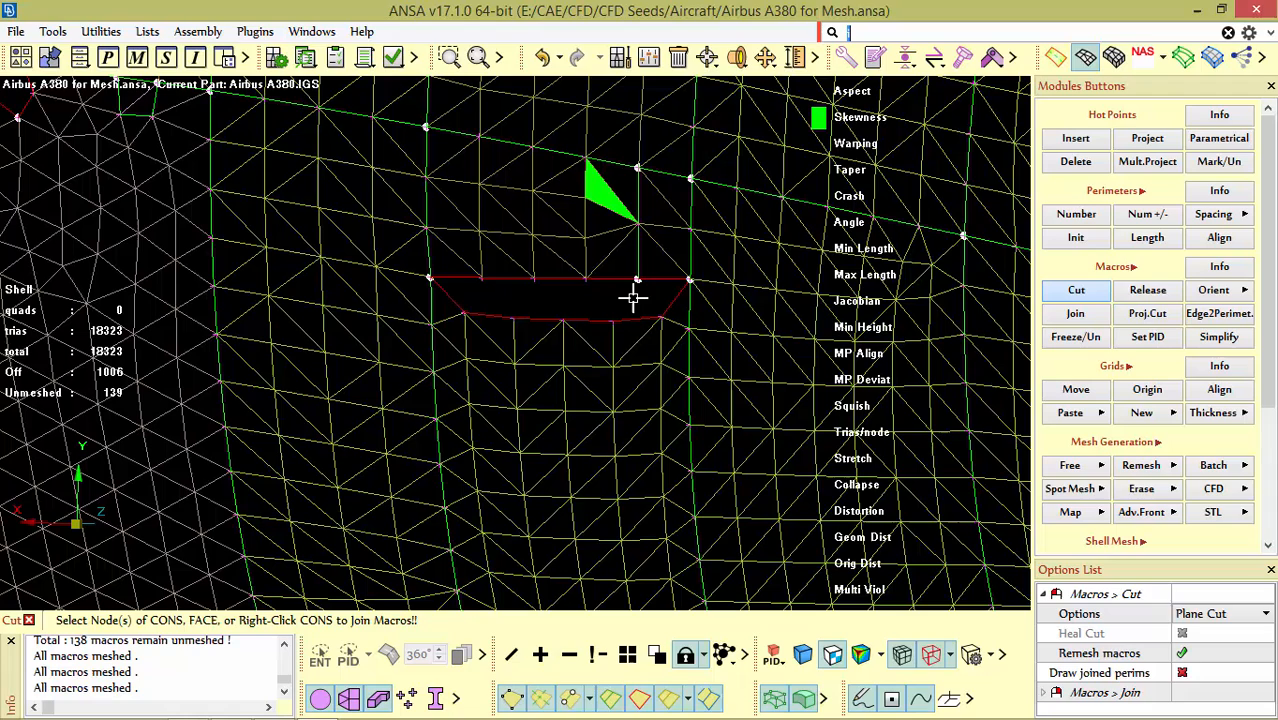
pyautogui.click(637, 228)
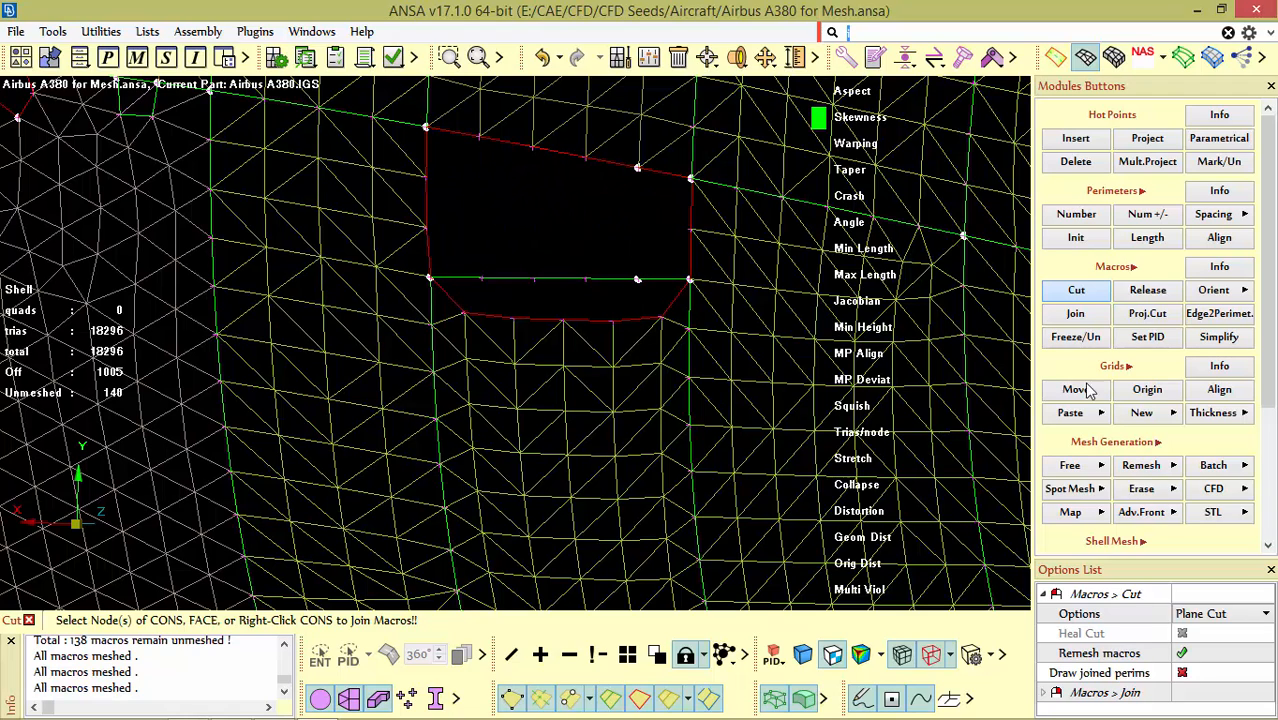
pyautogui.click(1076, 161)
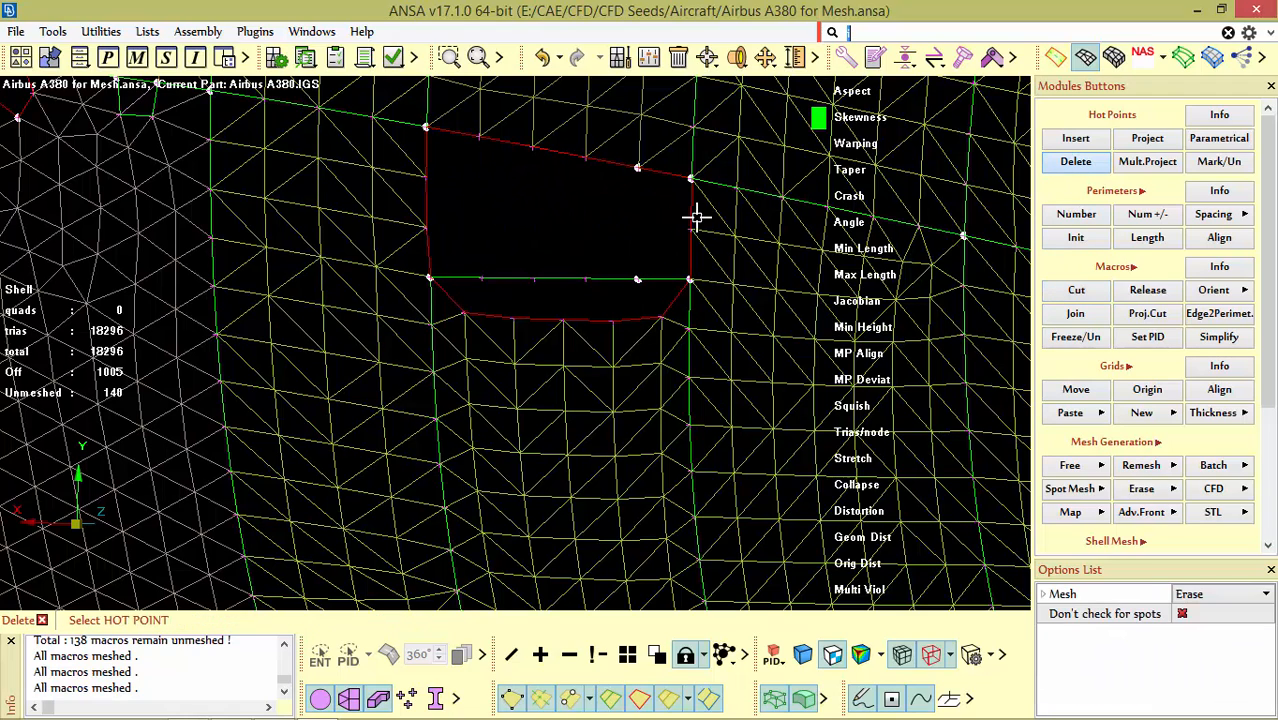
pyautogui.click(637, 167)
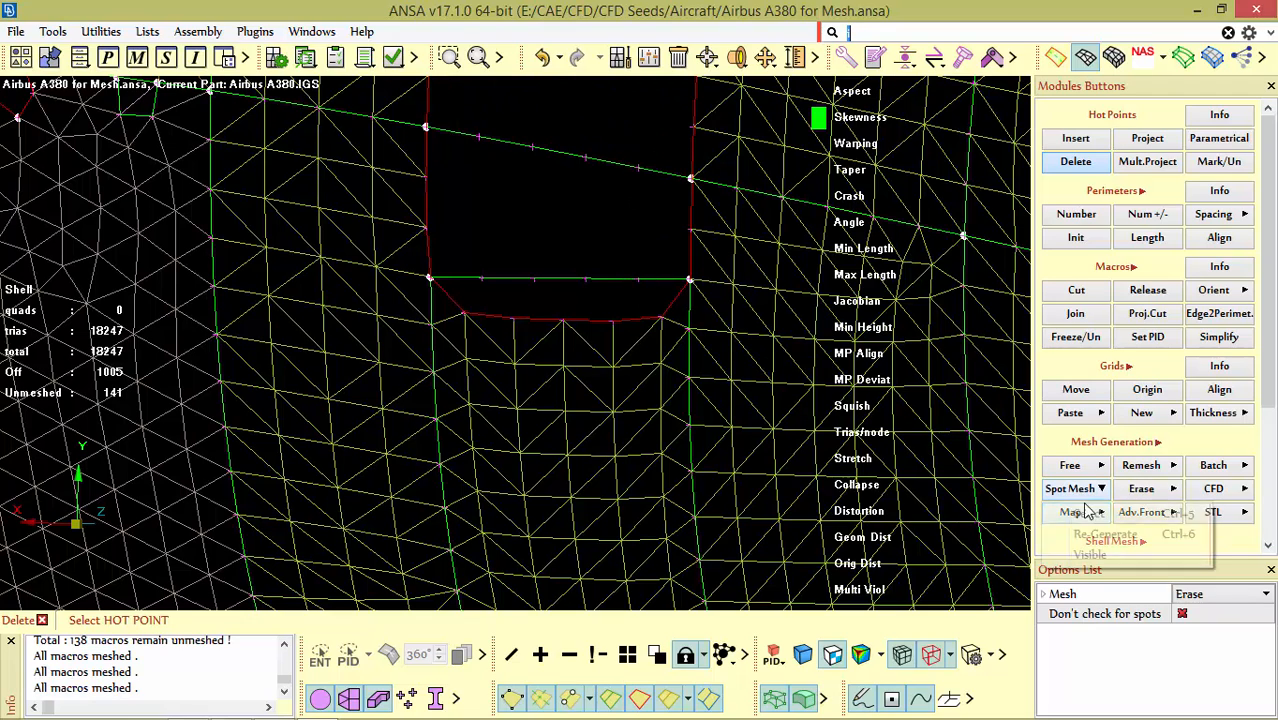
# Step: Try spot meshing all visible macros, and undo that mesh
pyautogui.click(1100, 488)
pyautogui.click(1085, 553)
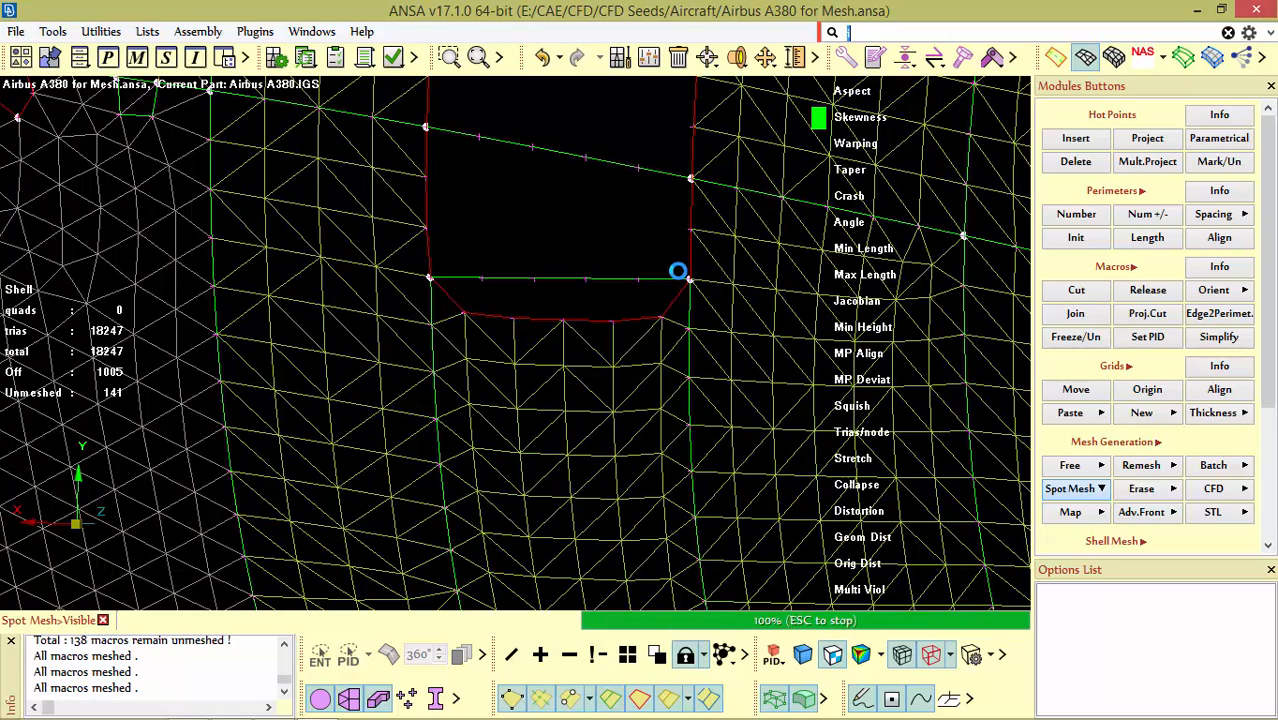
pyautogui.scroll(-5, 664, 372)
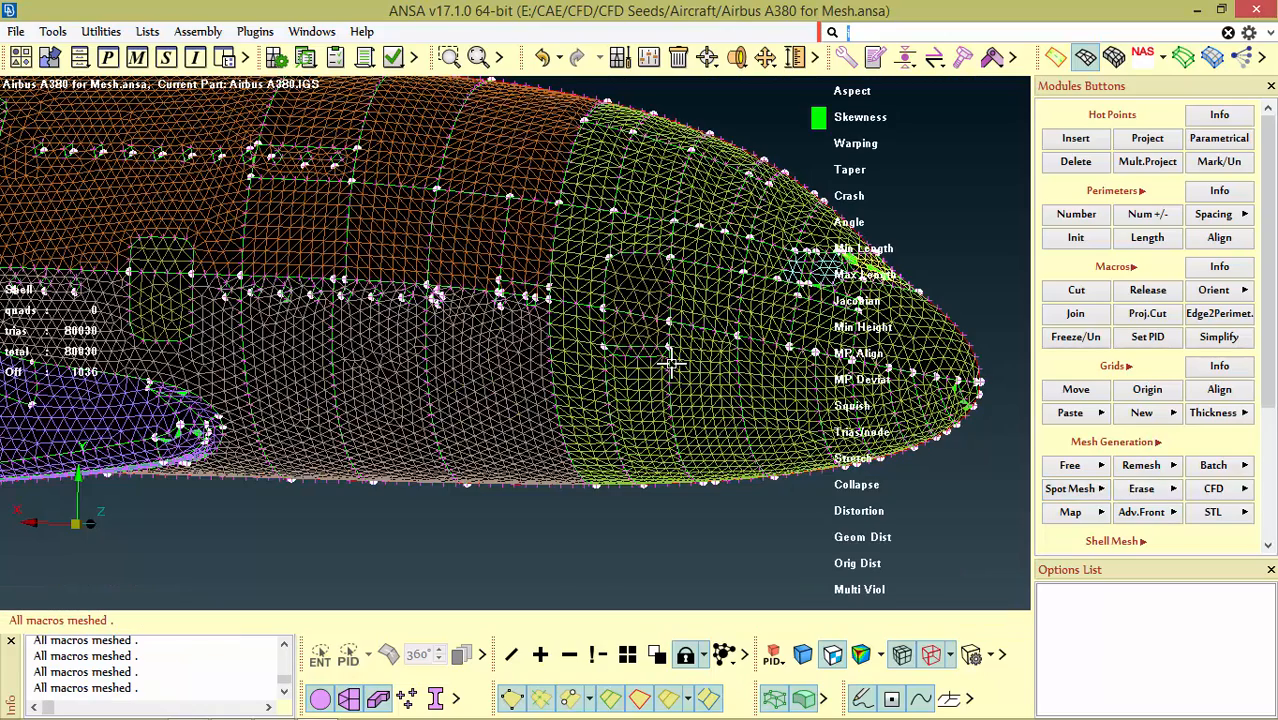
pyautogui.hotkey('ctrl', 'z')
# Step: Map mesh the two larger door macros above the bottom strip with tria elements
pyautogui.click(1086, 511)
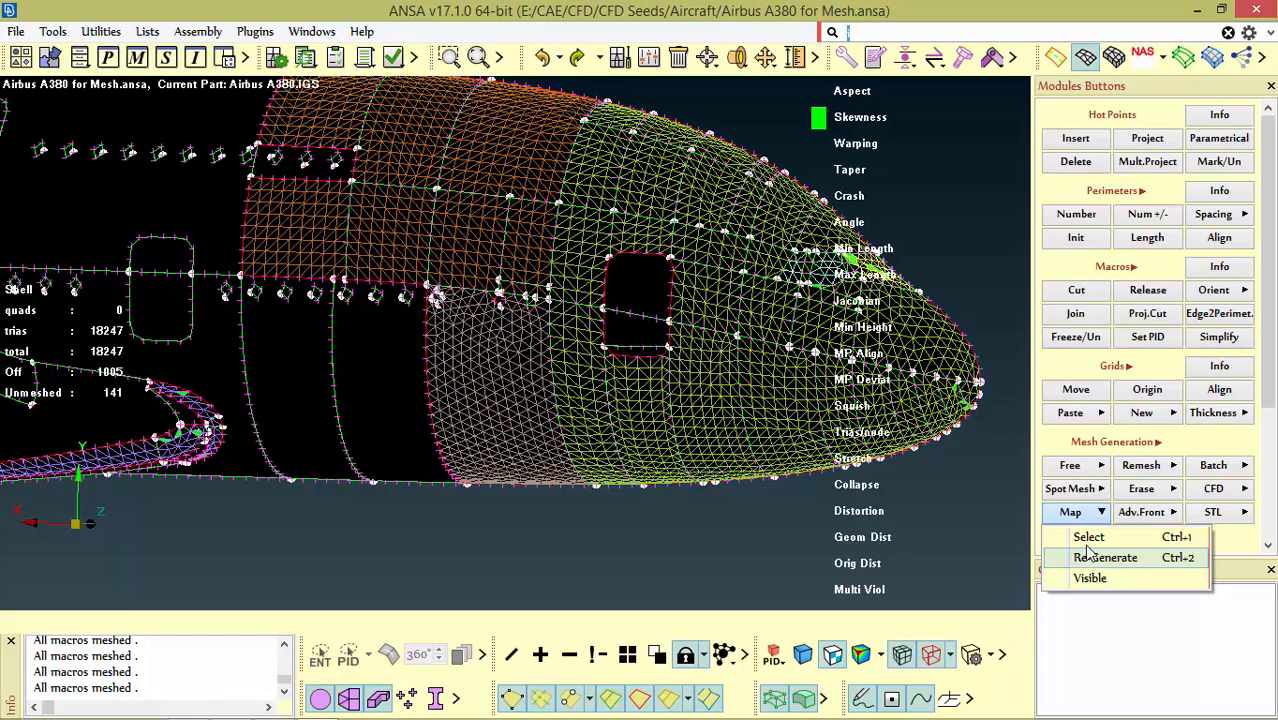
pyautogui.click(1088, 540)
pyautogui.click(655, 330)
pyautogui.middleClick(657, 333)
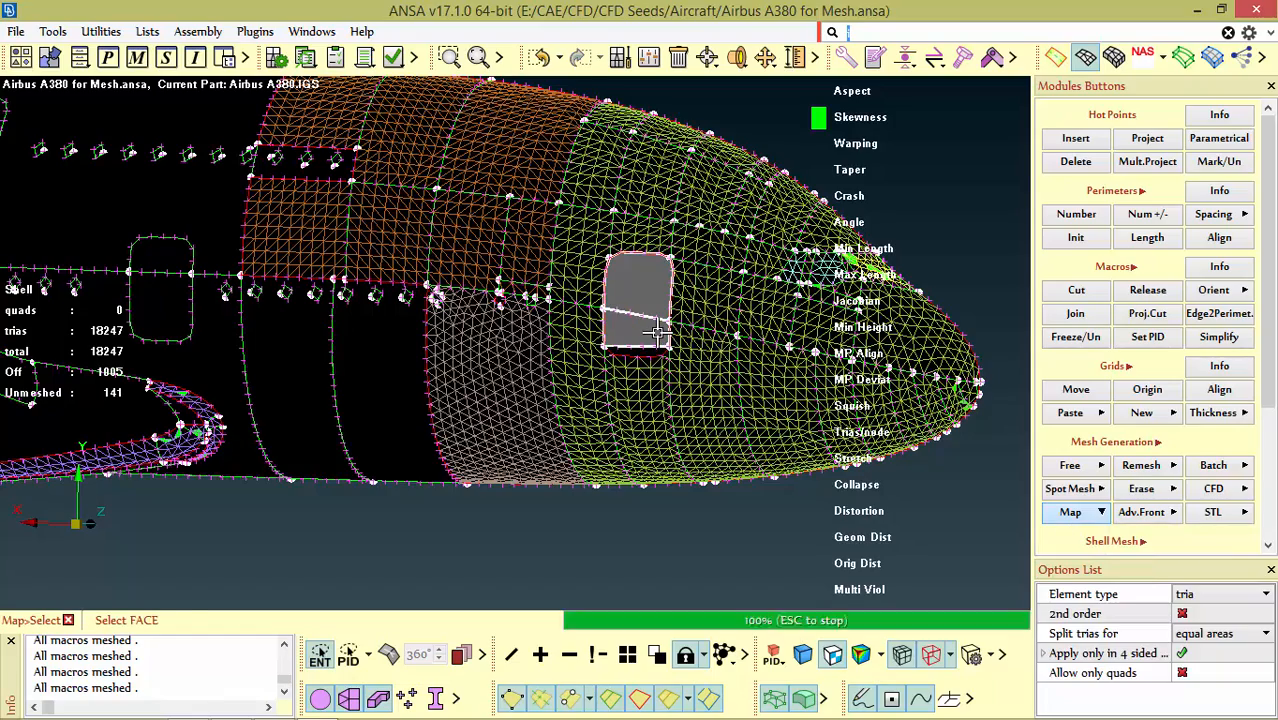
# Step: Spot mesh the narrow strip macro at the bottom of the door using the Re-Generate option
pyautogui.scroll(5, 740, 360)
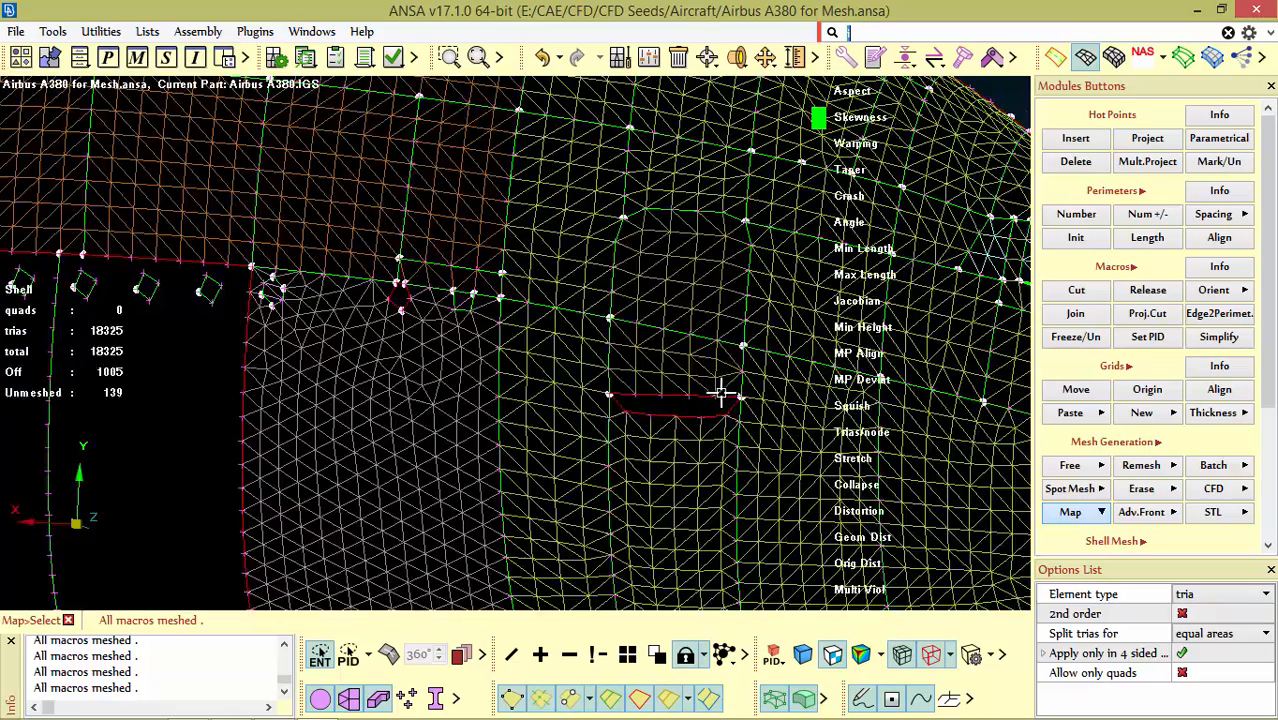
pyautogui.keyDown('ctrl'); pyautogui.moveTo(726, 389); pyautogui.dragTo(733, 382, button='middle'); pyautogui.keyUp('ctrl')
pyautogui.click(1068, 489)
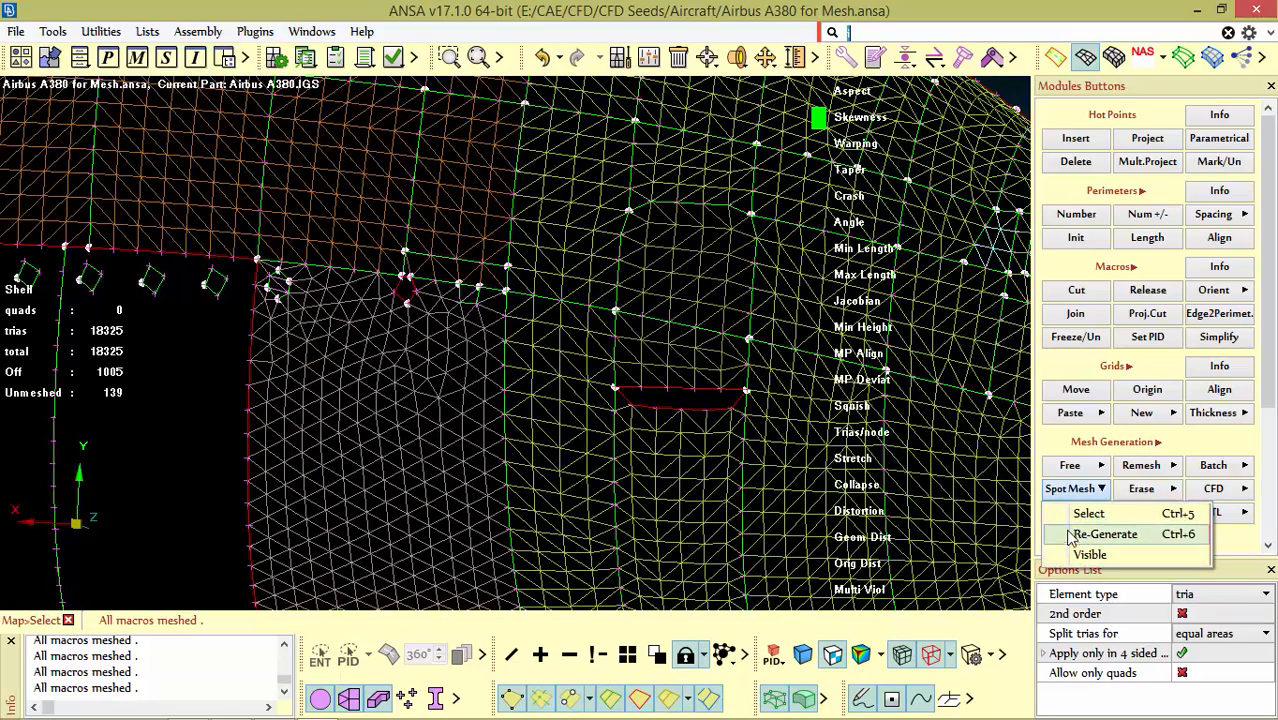
pyautogui.click(1092, 608)
pyautogui.click(671, 391)
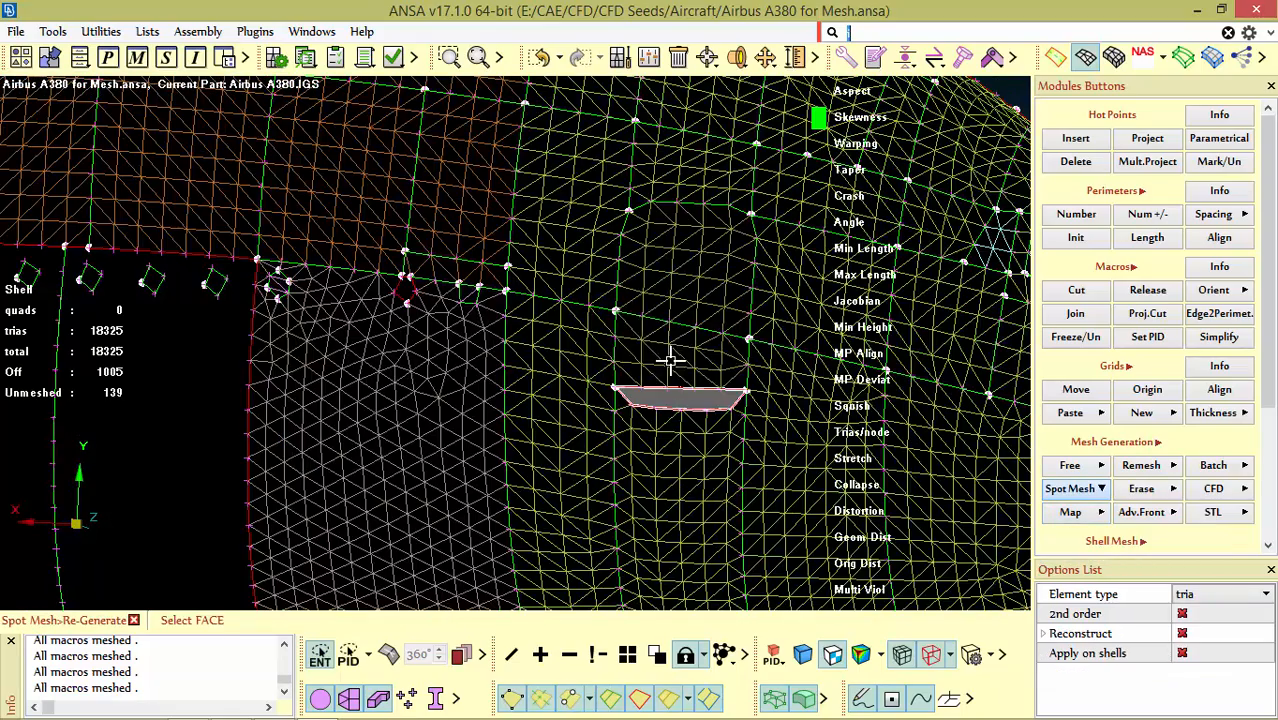
pyautogui.middleClick(698, 383)
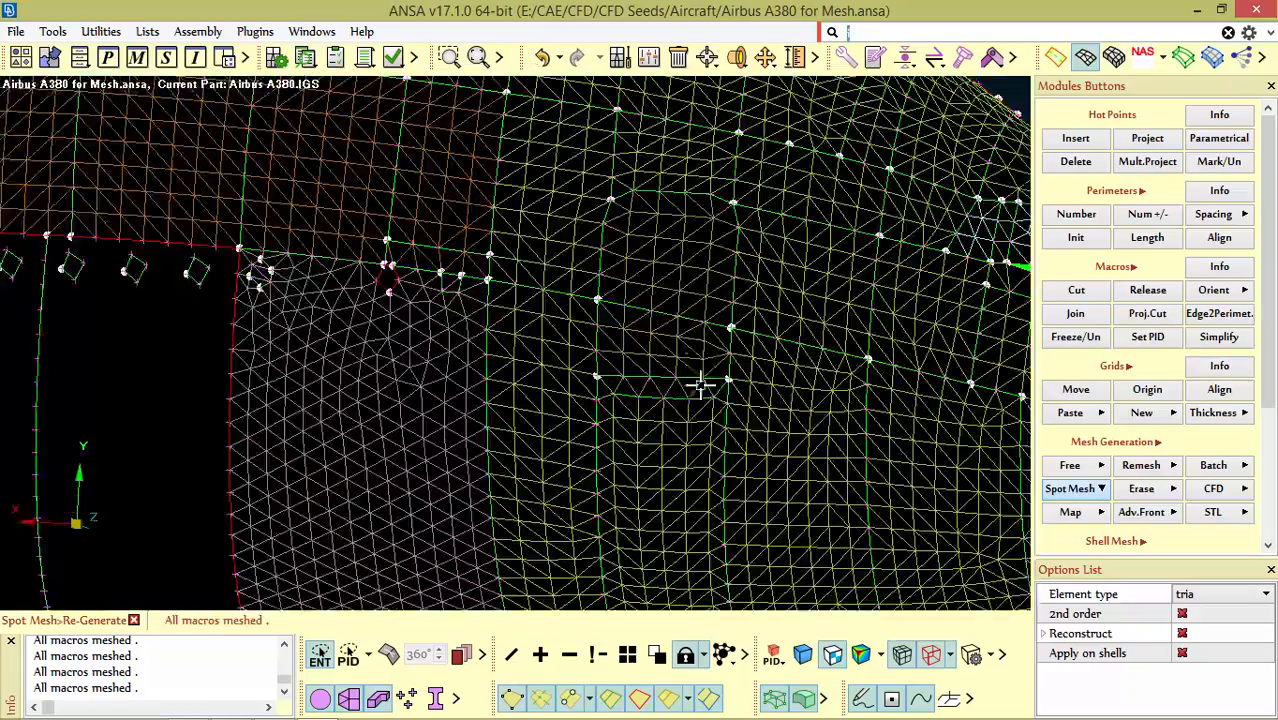
# Step: Cut the thin macro below the cockpit window between a node on the window outline and one on the lower perimeter
pyautogui.scroll(-5, 690, 366)
pyautogui.keyDown('ctrl'); pyautogui.moveTo(676, 348); pyautogui.dragTo(618, 385); pyautogui.keyUp('ctrl')
pyautogui.scroll(3, 719, 331)
pyautogui.scroll(6, 866, 308)
pyautogui.scroll(-4, 719, 326)
pyautogui.scroll(6, 638, 354)
pyautogui.scroll(-2, 625, 372)
pyautogui.scroll(-3, 690, 337)
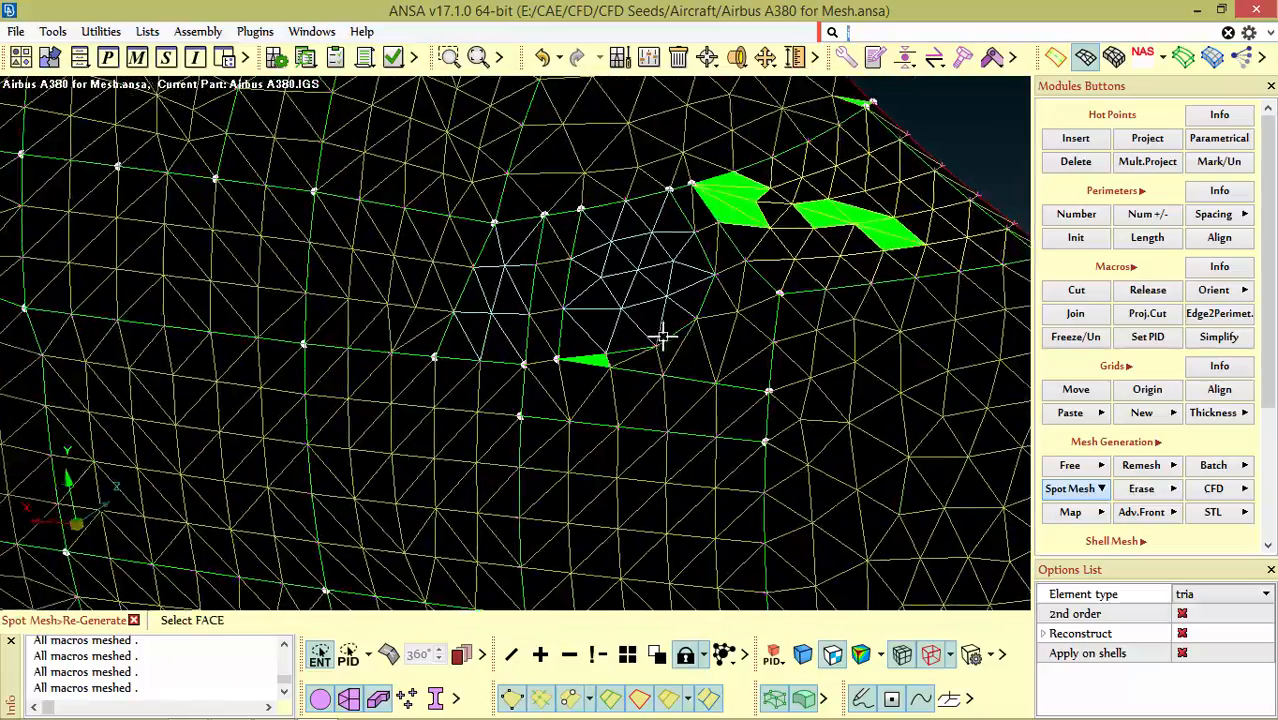
pyautogui.click(1080, 290)
pyautogui.scroll(4, 699, 351)
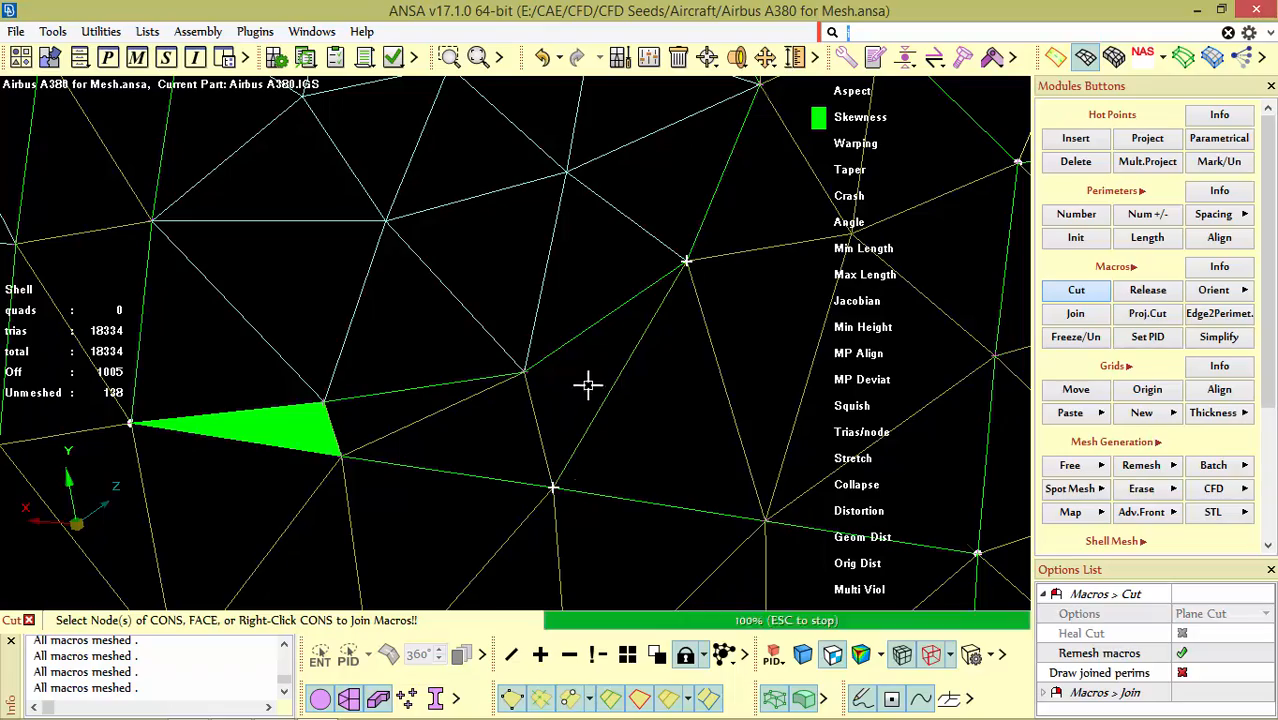
# Step: Try to join the cockpit window macro with the thin macro below it
pyautogui.rightClick(568, 343)
pyautogui.scroll(-4, 611, 416)
pyautogui.scroll(-1, 700, 380)
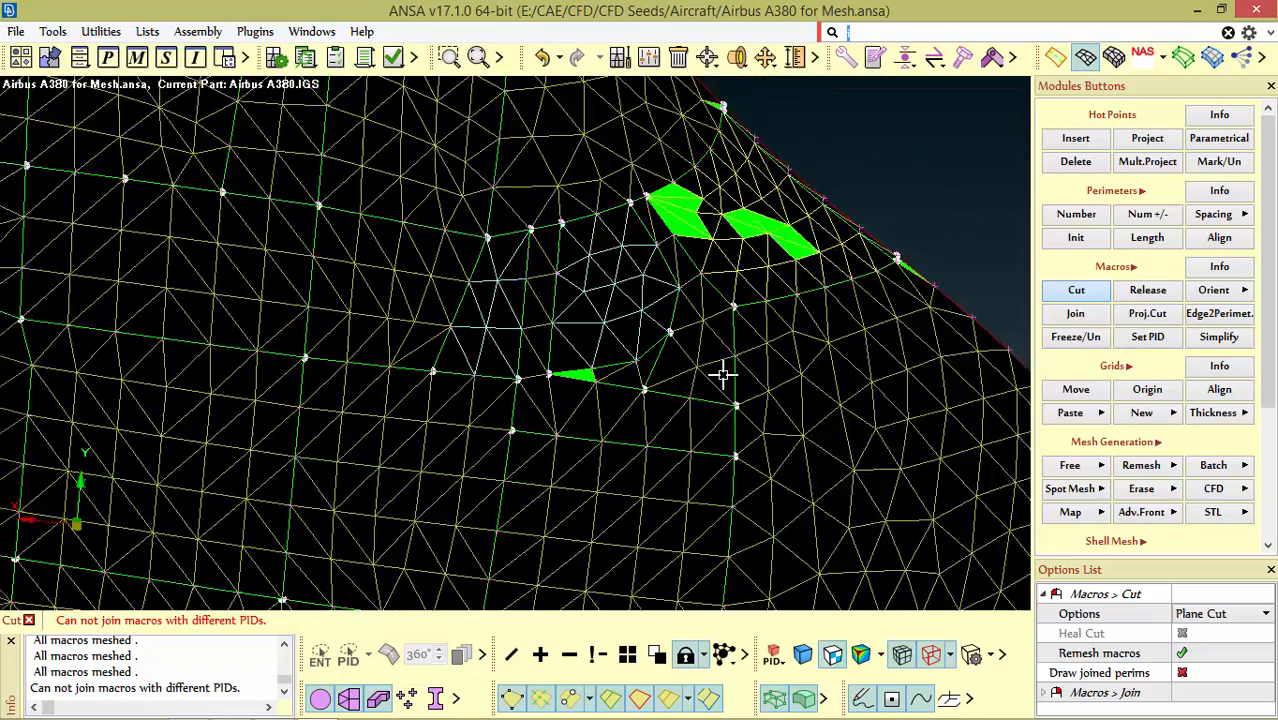
pyautogui.scroll(3, 633, 366)
pyautogui.scroll(-3, 604, 298)
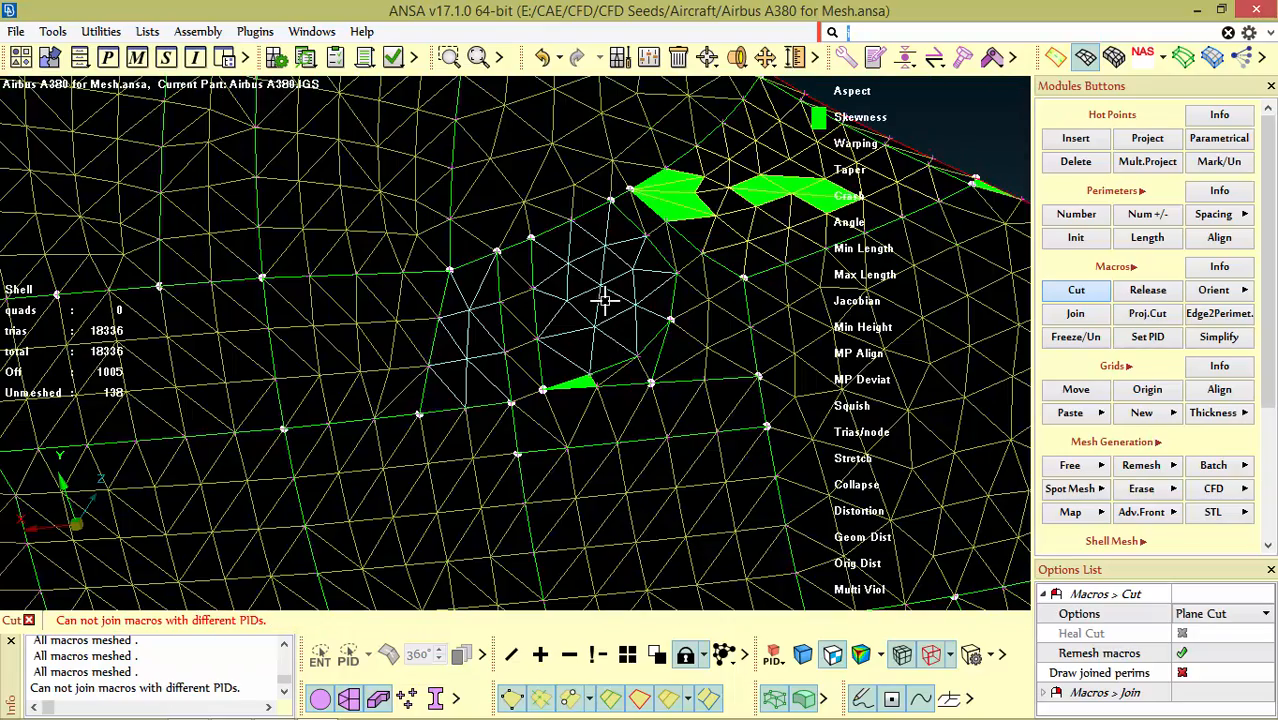
# Step: Assign the thin face below the larger cockpit side window to the 04 cockpit windshield property, taken from the window face
pyautogui.click(1056, 57)
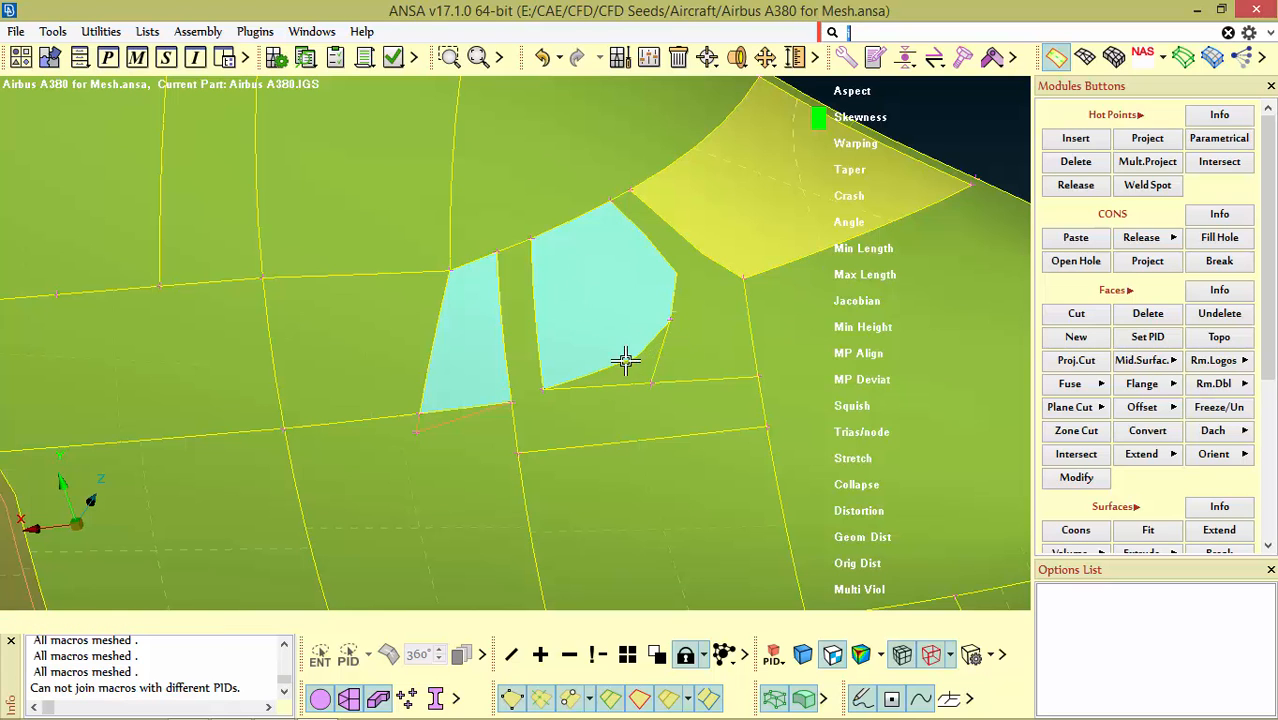
pyautogui.scroll(3, 625, 360)
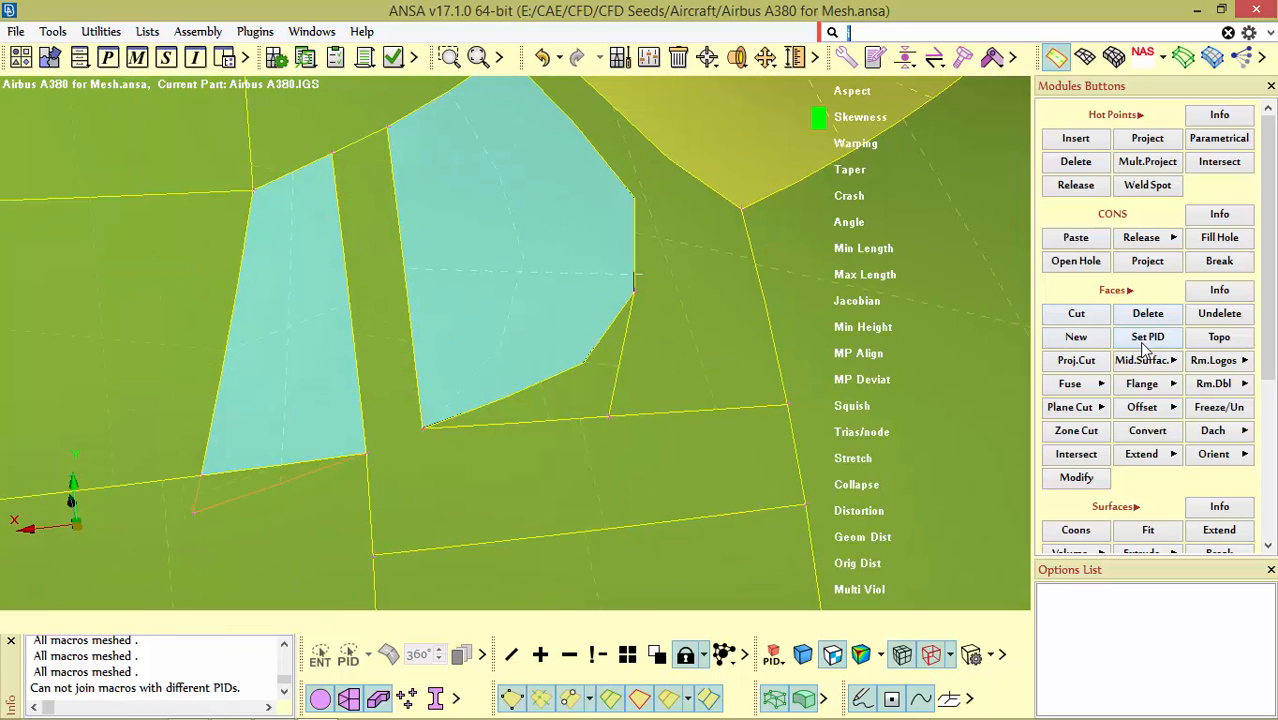
pyautogui.click(1146, 339)
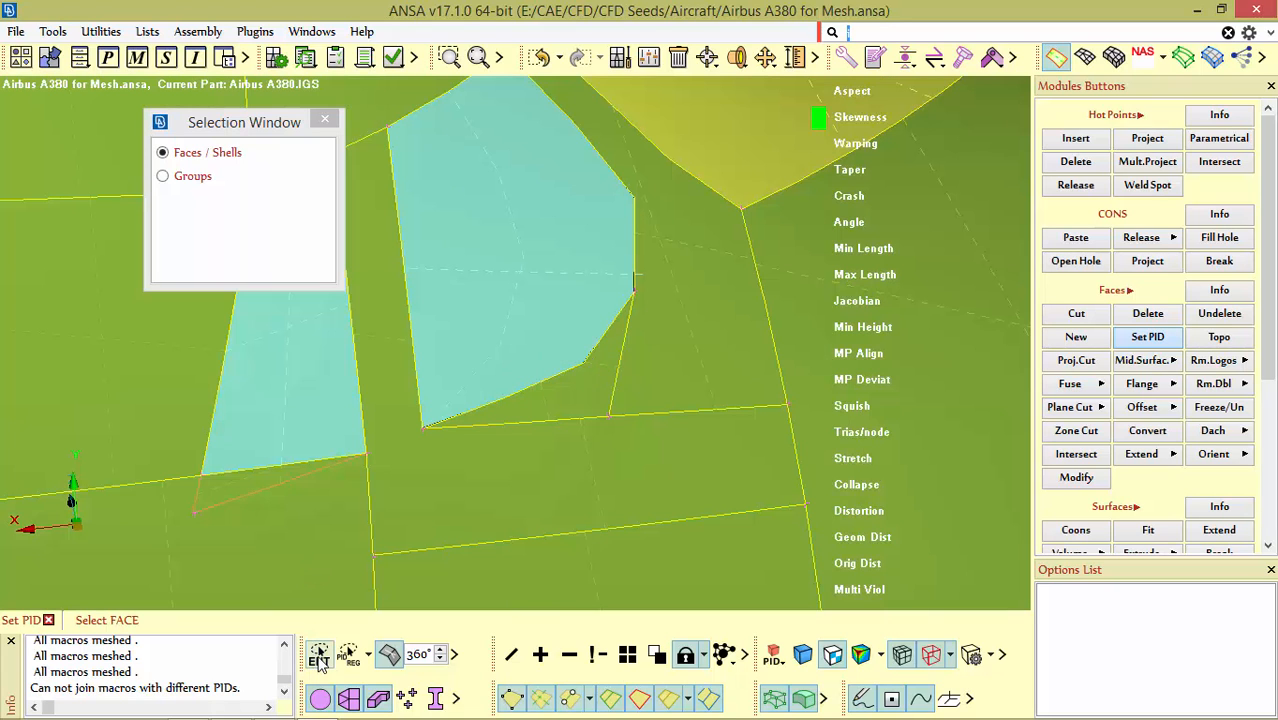
pyautogui.click(319, 655)
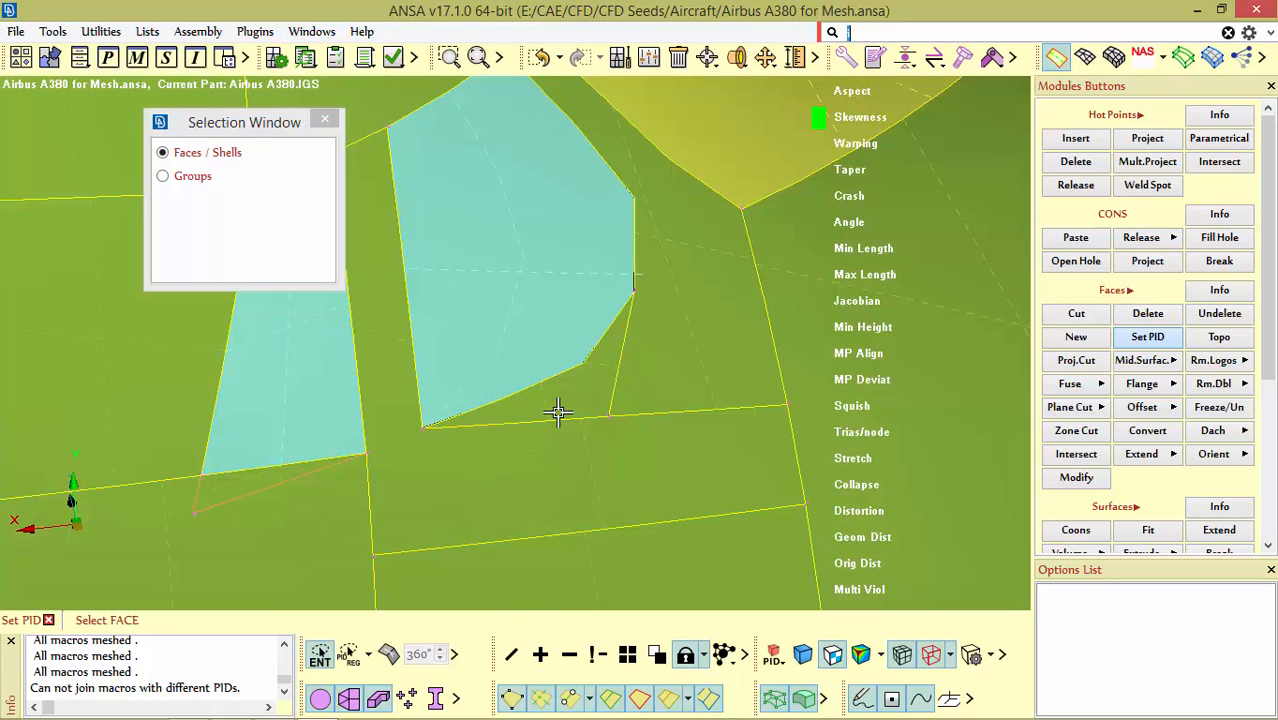
pyautogui.click(546, 400)
pyautogui.middleClick(556, 400)
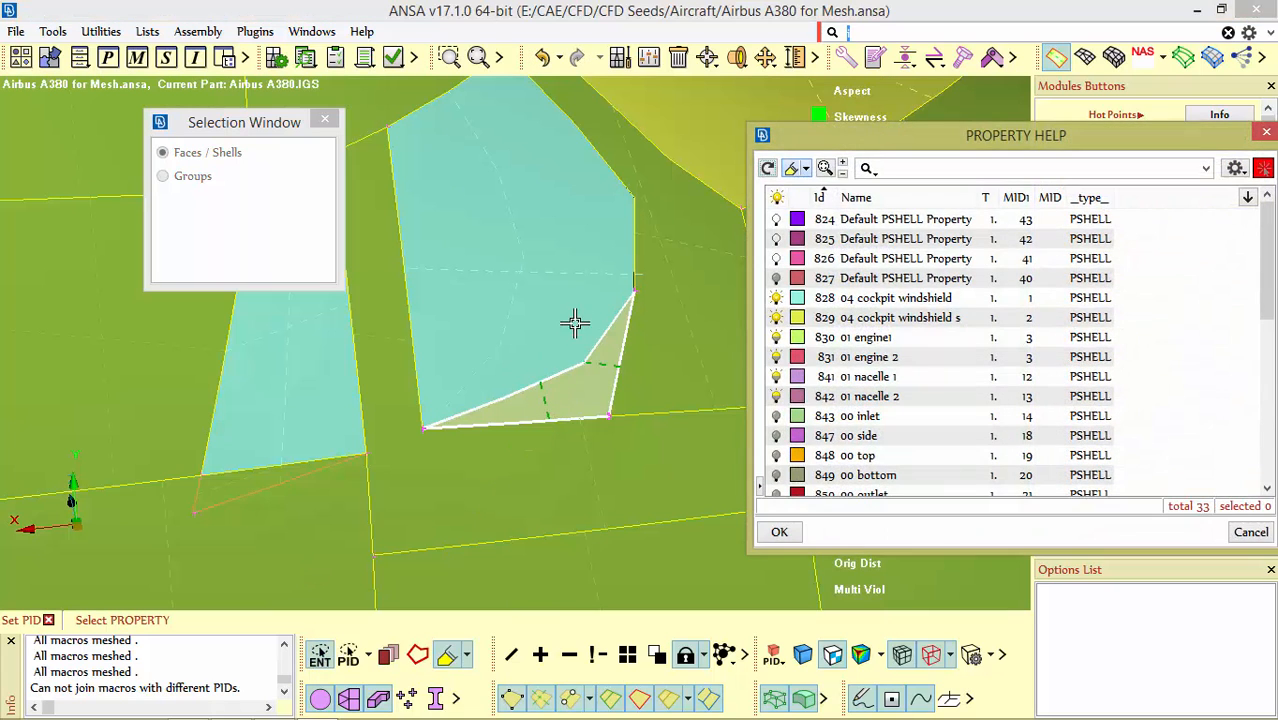
pyautogui.click(562, 285)
pyautogui.middleClick(566, 302)
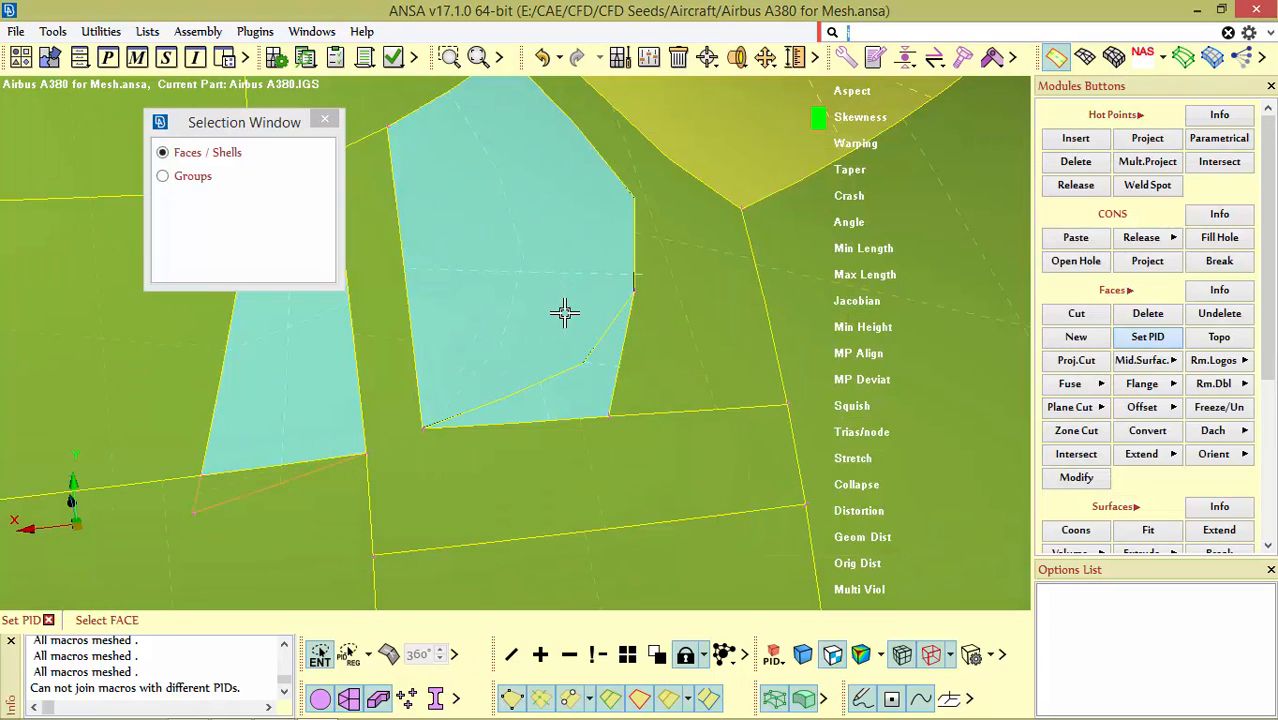
# Step: Join the thin lower face with the cockpit side window face and remesh the combined macro using Spot Mesh Re-Generate with tria elements
pyautogui.click(1076, 313)
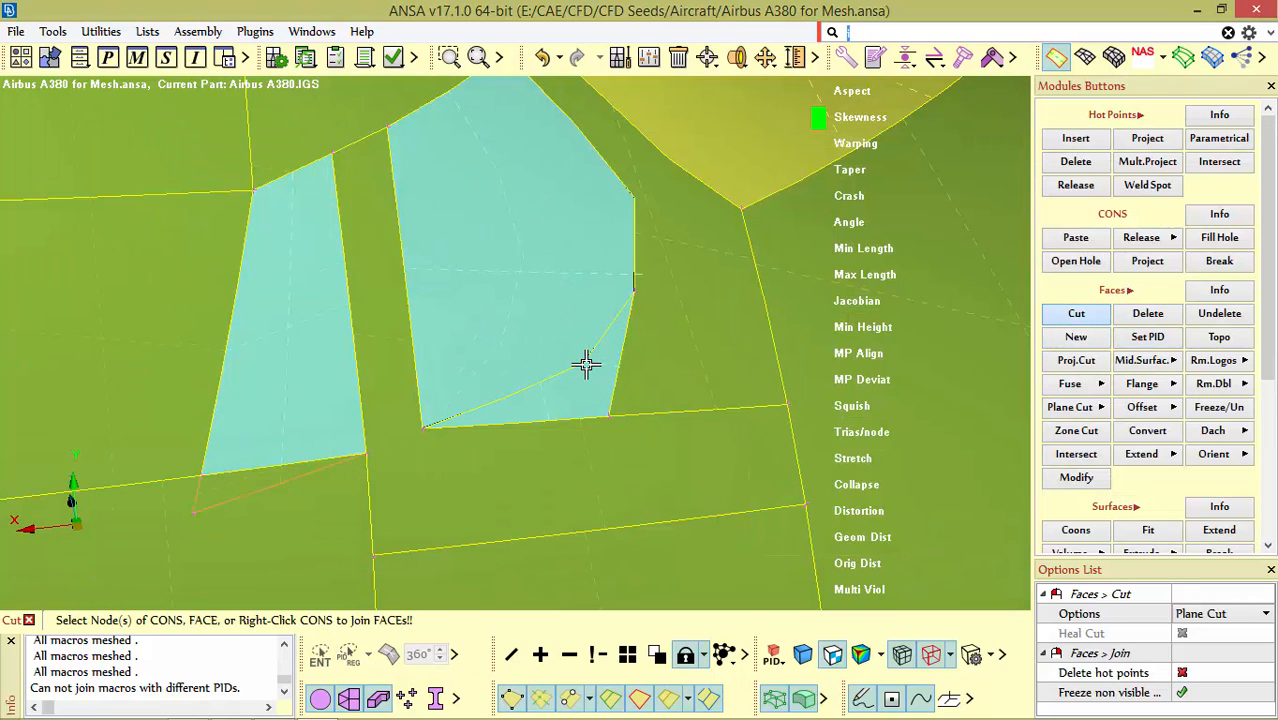
pyautogui.scroll(-5, 587, 364)
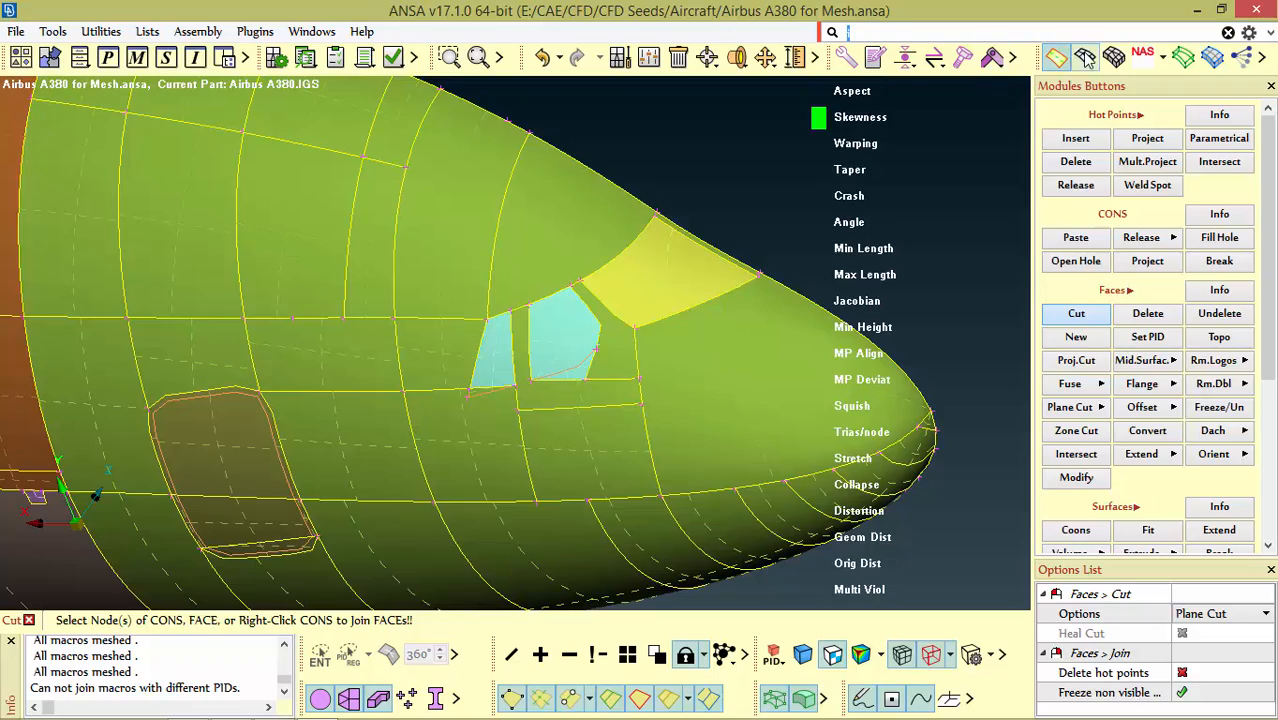
pyautogui.click(1087, 58)
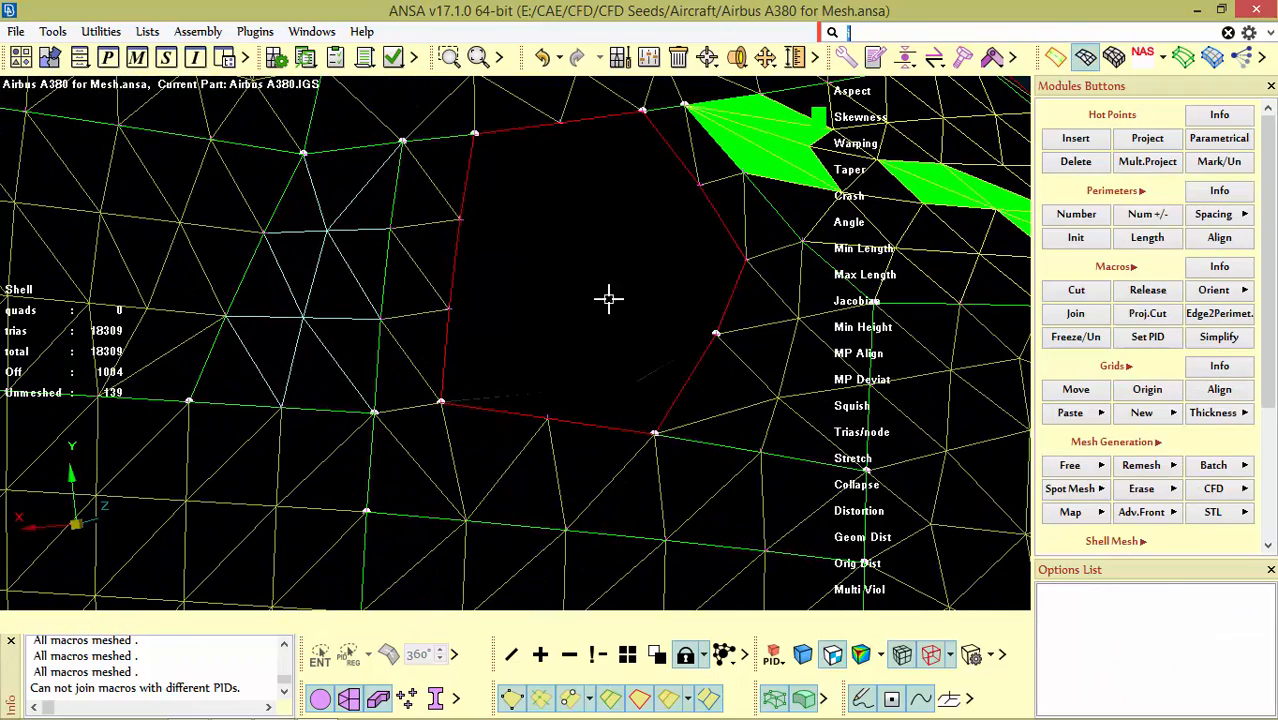
pyautogui.click(1100, 489)
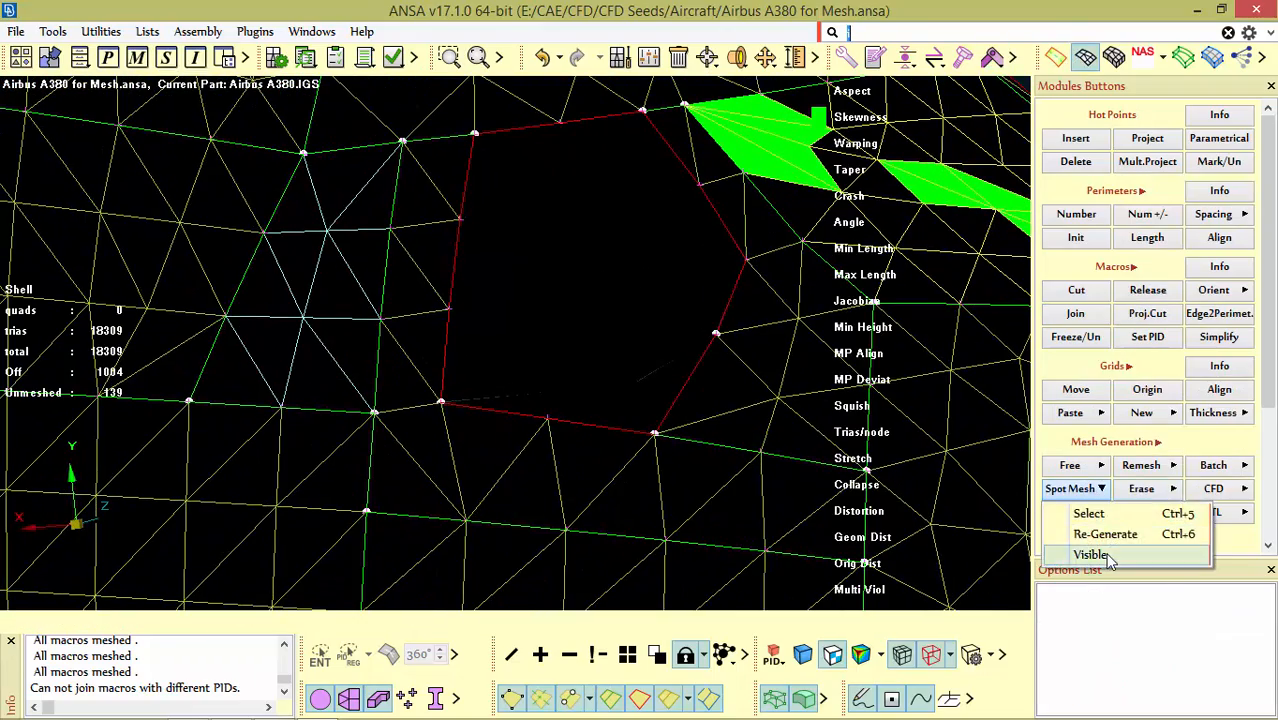
pyautogui.click(1100, 535)
pyautogui.click(735, 222)
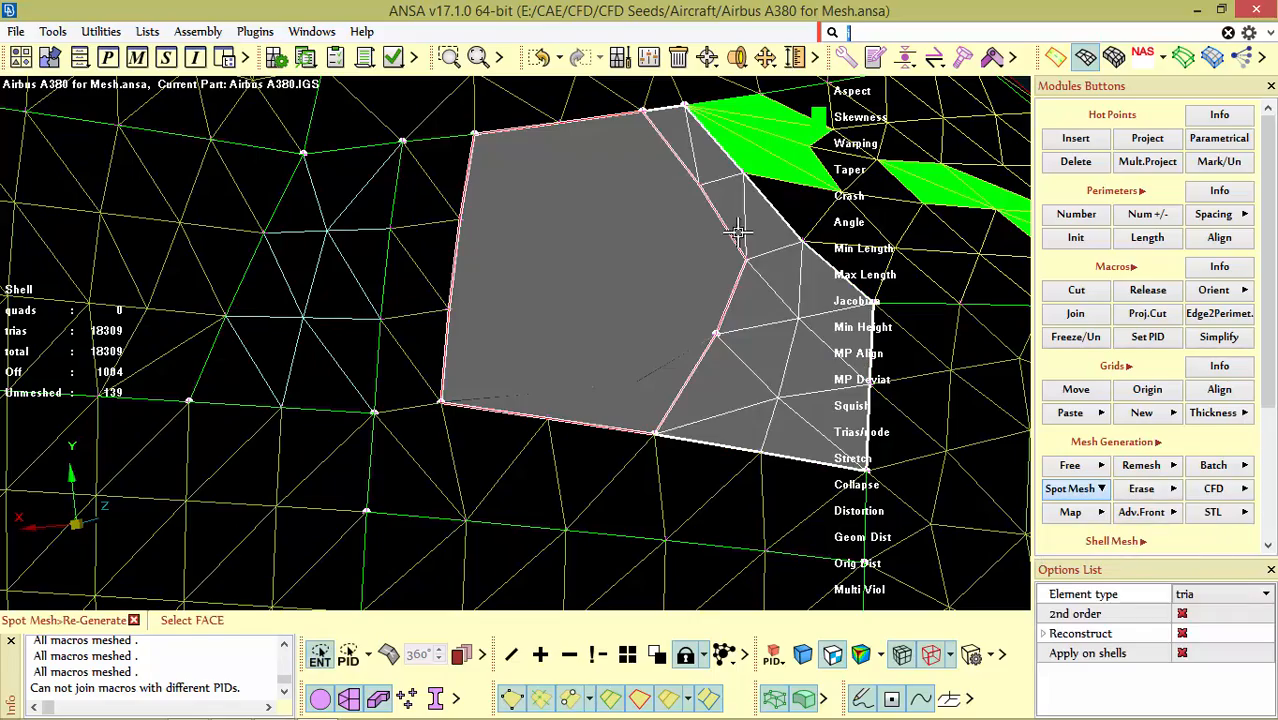
pyautogui.middleClick(690, 328)
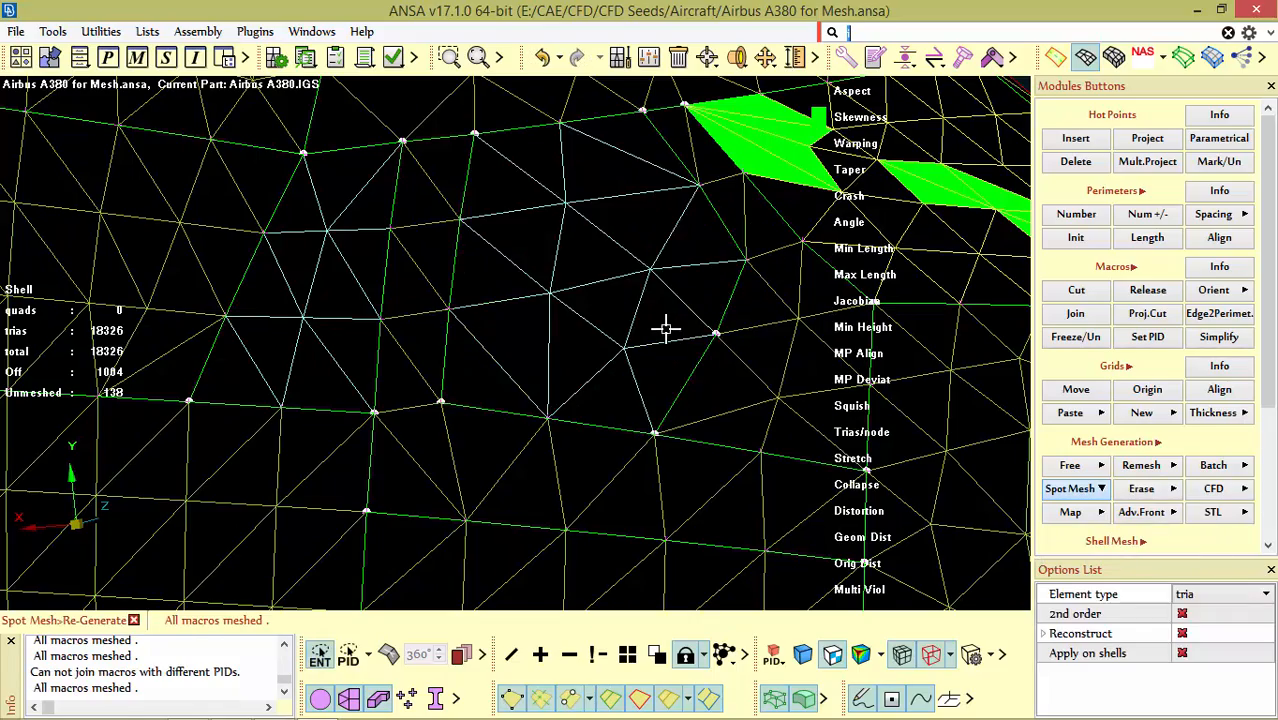
# Step: Examine the skewed elements in the front windshield macro and at its corners along the symmetry perimeter
pyautogui.scroll(-10, 660, 320)
pyautogui.scroll(6, 586, 324)
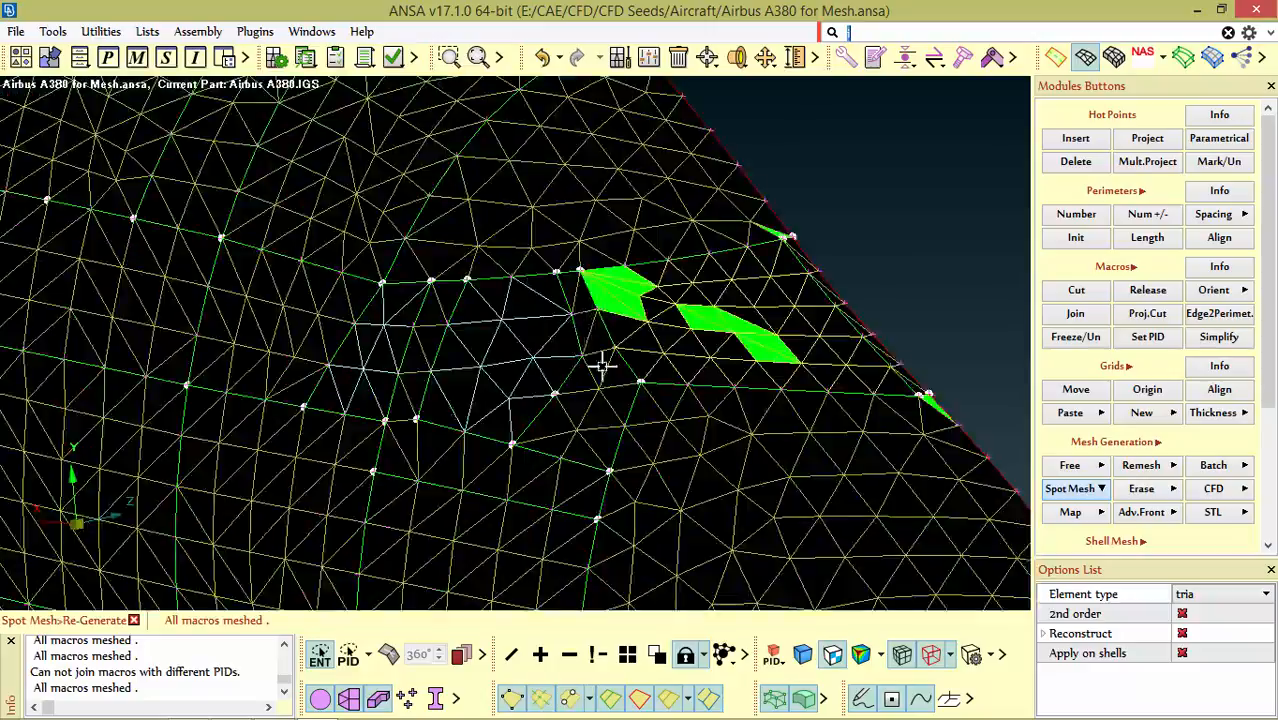
pyautogui.keyDown('ctrl'); pyautogui.moveTo(602, 365); pyautogui.dragTo(590, 348); pyautogui.keyUp('ctrl')
pyautogui.scroll(-3, 590, 327)
pyautogui.scroll(5, 592, 325)
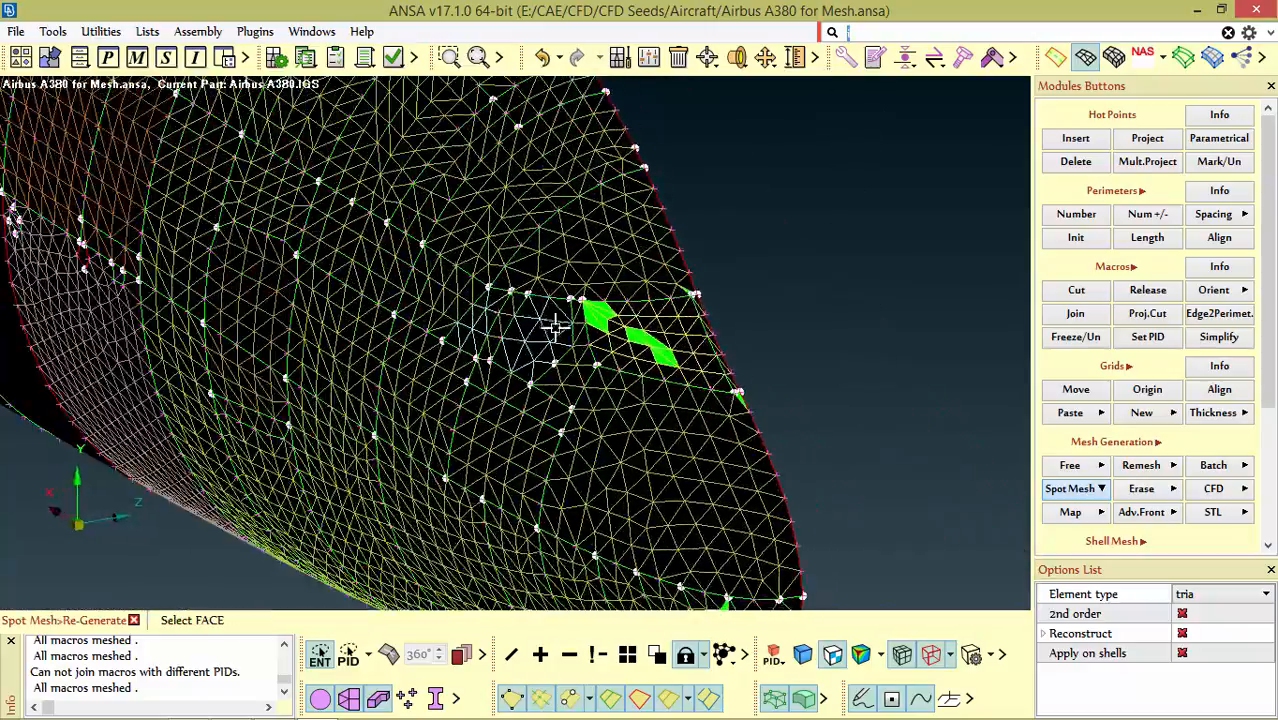
pyautogui.scroll(3, 625, 331)
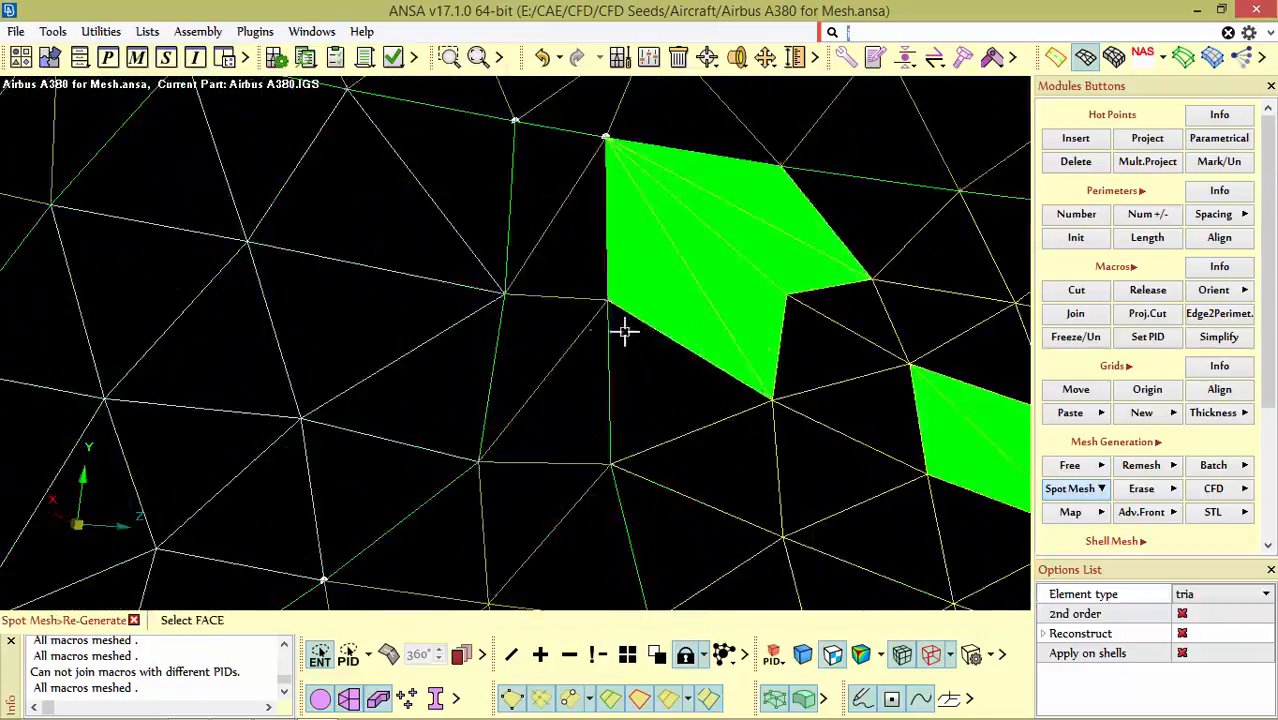
pyautogui.scroll(-6, 660, 337)
pyautogui.scroll(5, 640, 345)
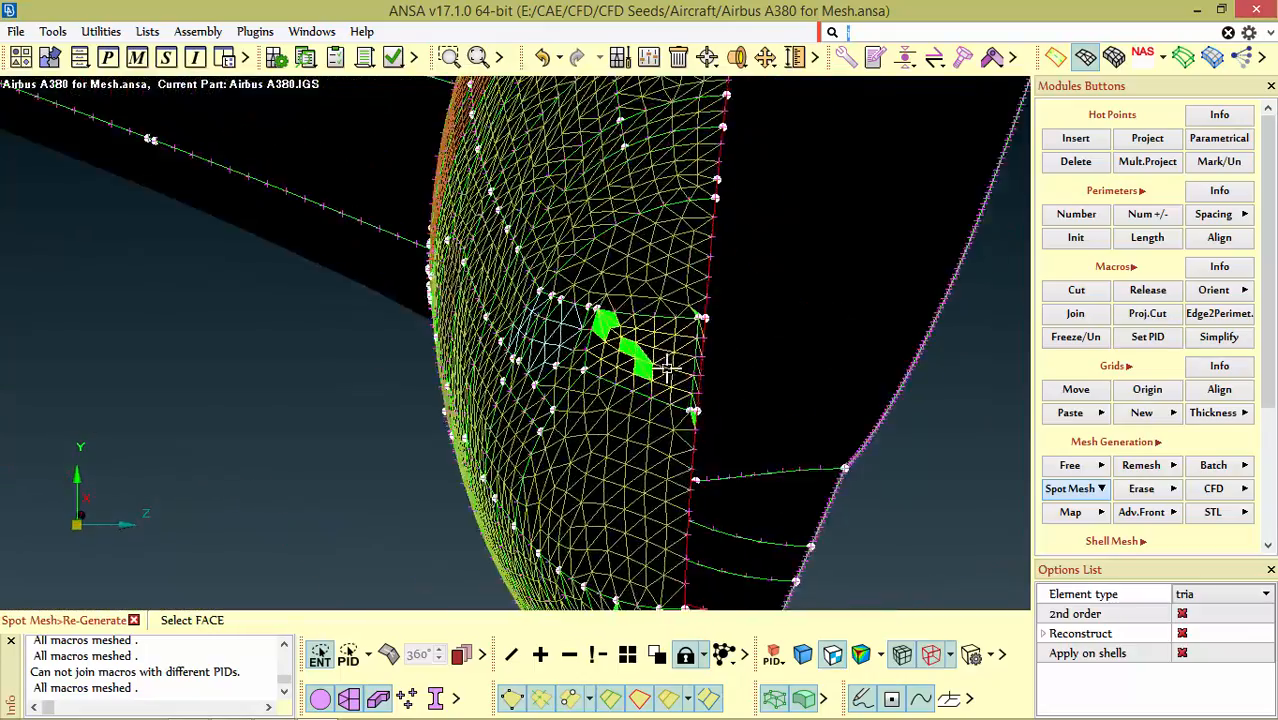
pyautogui.scroll(2, 702, 325)
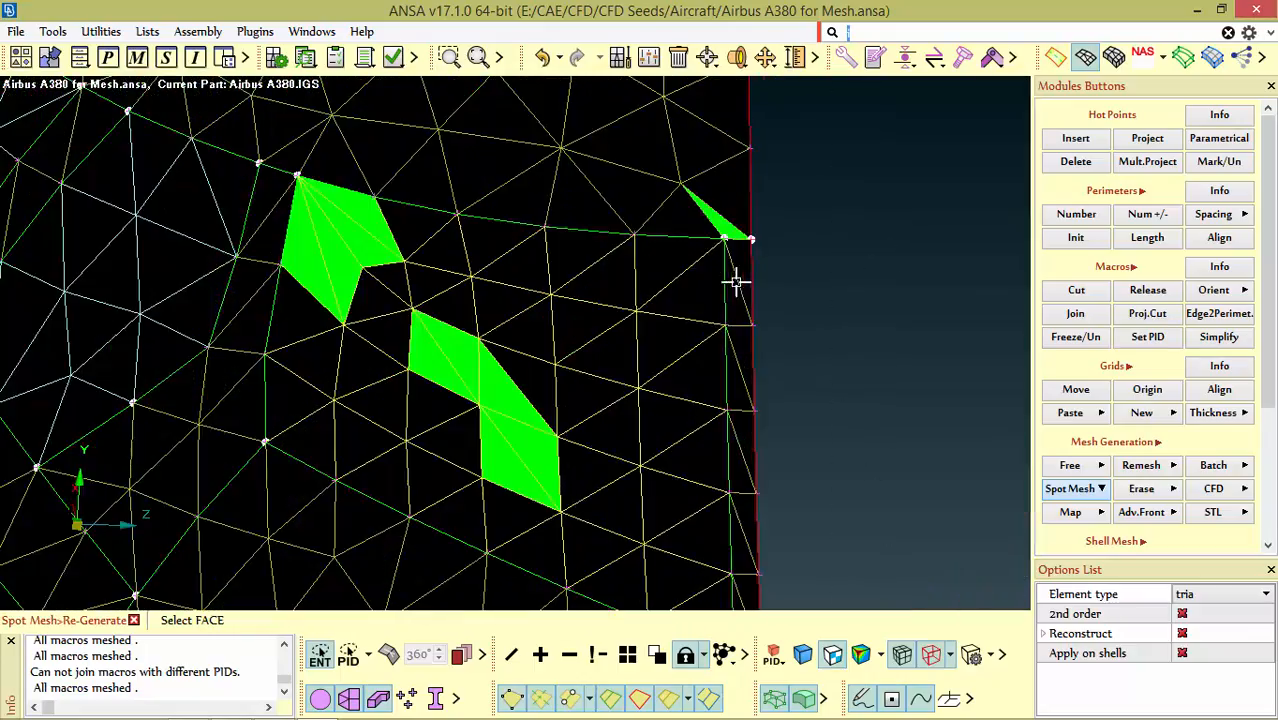
pyautogui.keyDown('ctrl'); pyautogui.moveTo(686, 317); pyautogui.dragTo(682, 250); pyautogui.keyUp('ctrl')
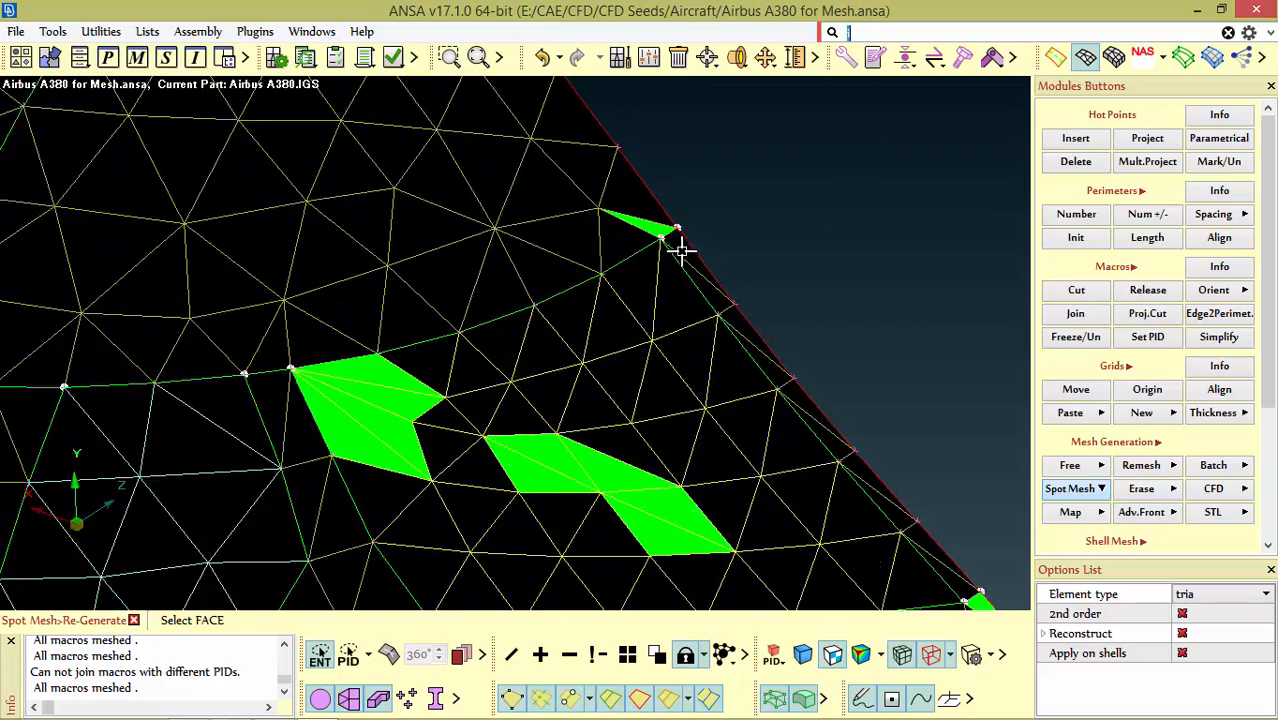
pyautogui.scroll(4, 680, 226)
pyautogui.scroll(-4, 690, 300)
pyautogui.scroll(4, 656, 309)
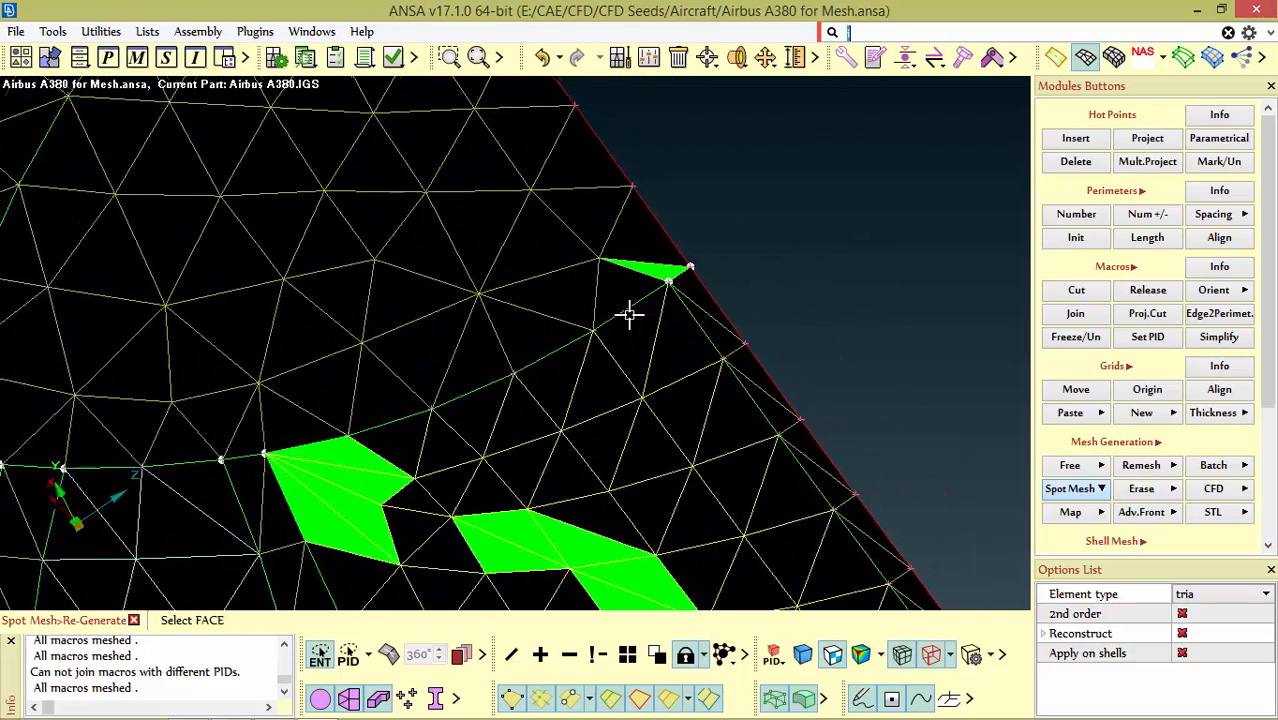
# Step: Join the macro above the windshield with the thin strip and try to recut it from the windshield corner to the next perimeter node
pyautogui.click(1076, 290)
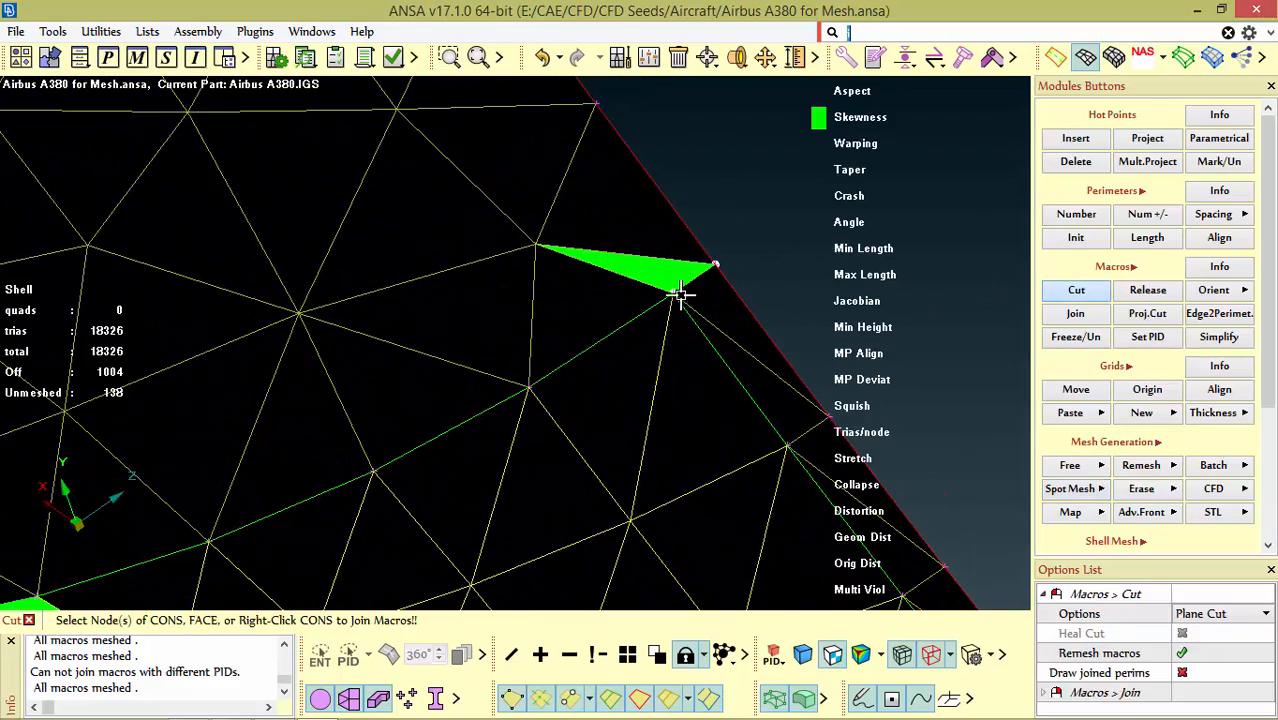
pyautogui.scroll(-4, 630, 254)
pyautogui.scroll(2, 626, 241)
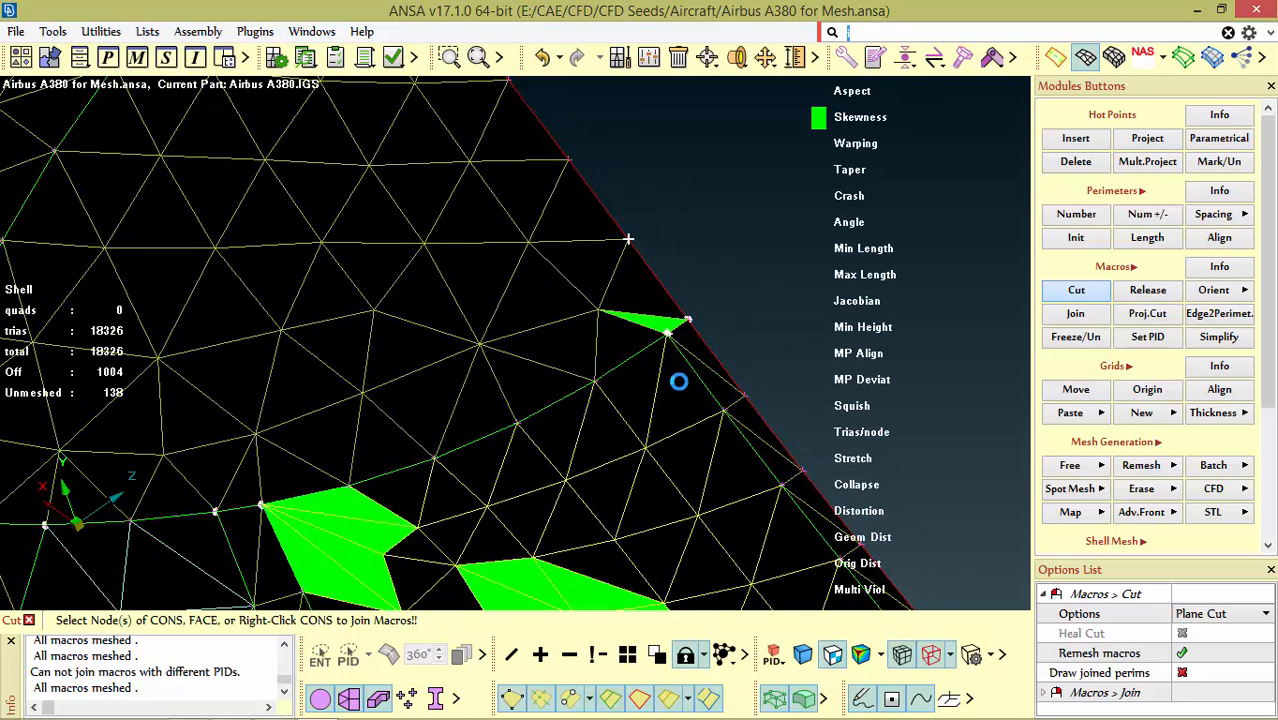
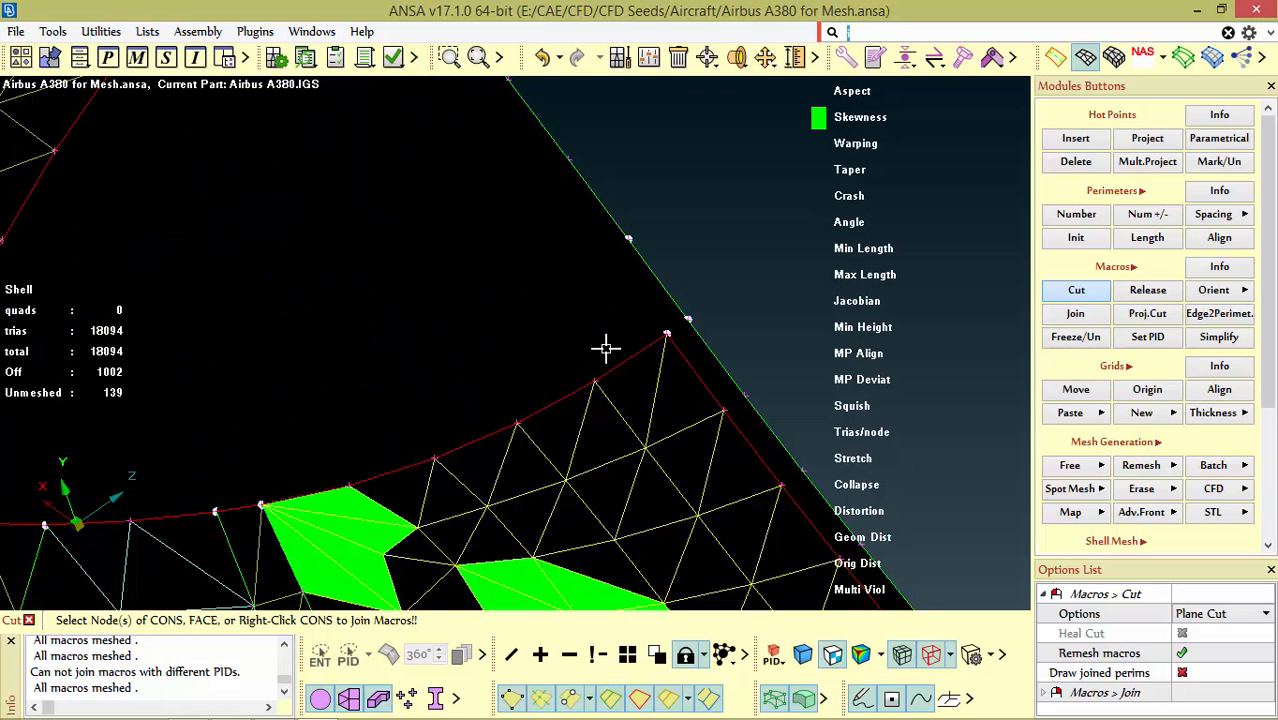
# Step: Delete the extra hot point on the symmetry perimeter above the windshield's upper corner
pyautogui.scroll(-4, 606, 348)
pyautogui.scroll(6, 619, 337)
pyautogui.click(1075, 162)
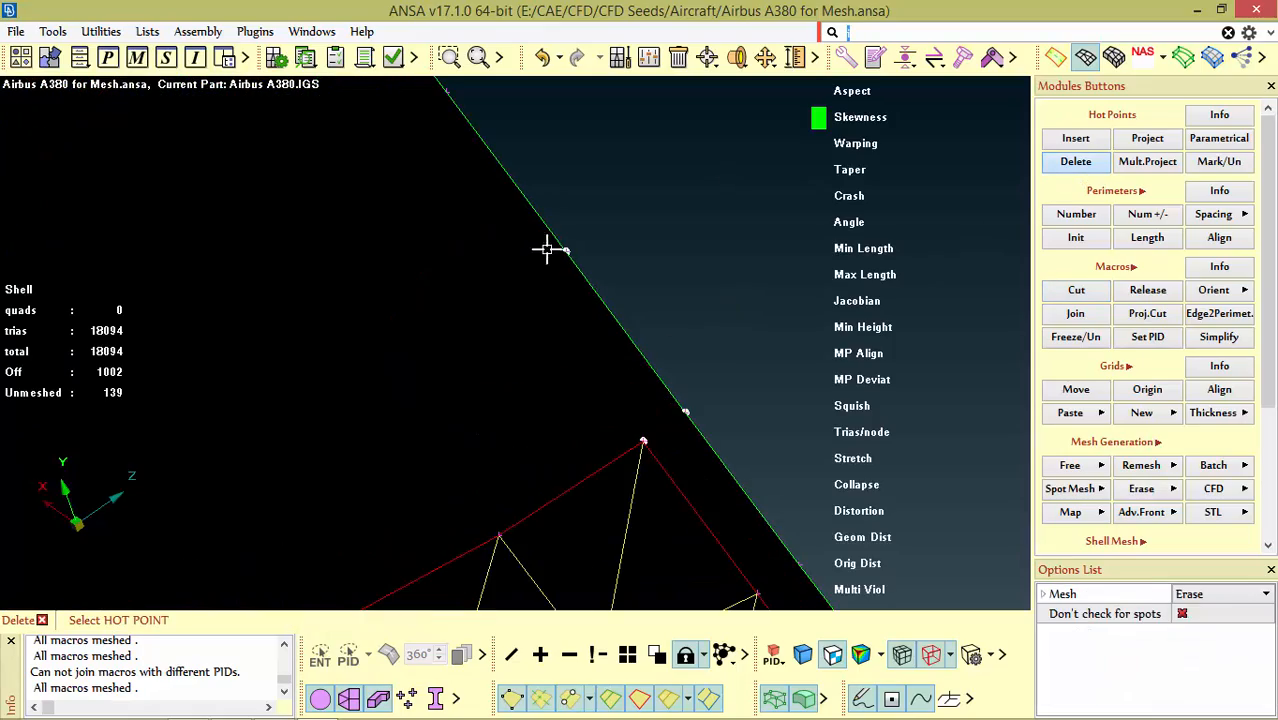
pyautogui.scroll(-5, 822, 347)
pyautogui.scroll(5, 776, 365)
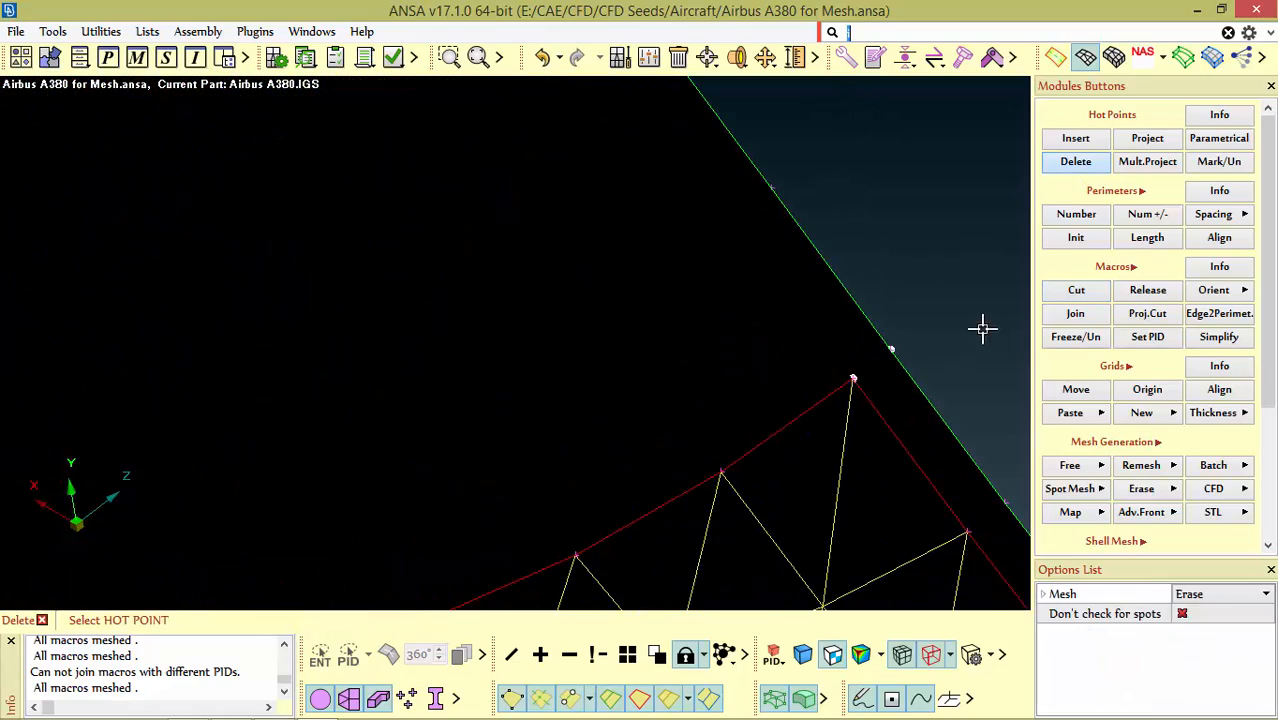
# Step: Cut the unmeshed macro between the windshield's upper corner hot point and the adjacent hot point on the symmetry perimeter
pyautogui.click(1076, 291)
pyautogui.scroll(-3, 579, 463)
pyautogui.scroll(3, 656, 442)
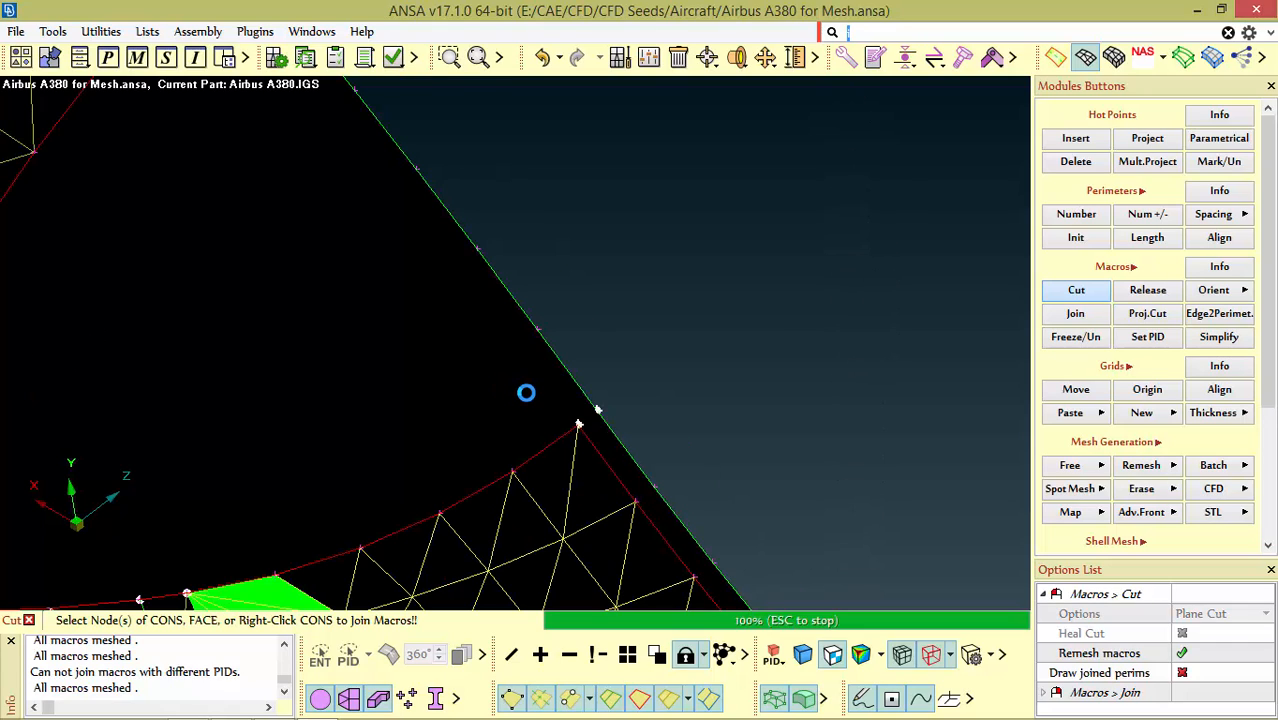
# Step: Cut the unmeshed macro between the windshield's lower corner hot point and the adjacent point on the symmetry perimeter
pyautogui.scroll(-5, 530, 392)
pyautogui.scroll(5, 580, 400)
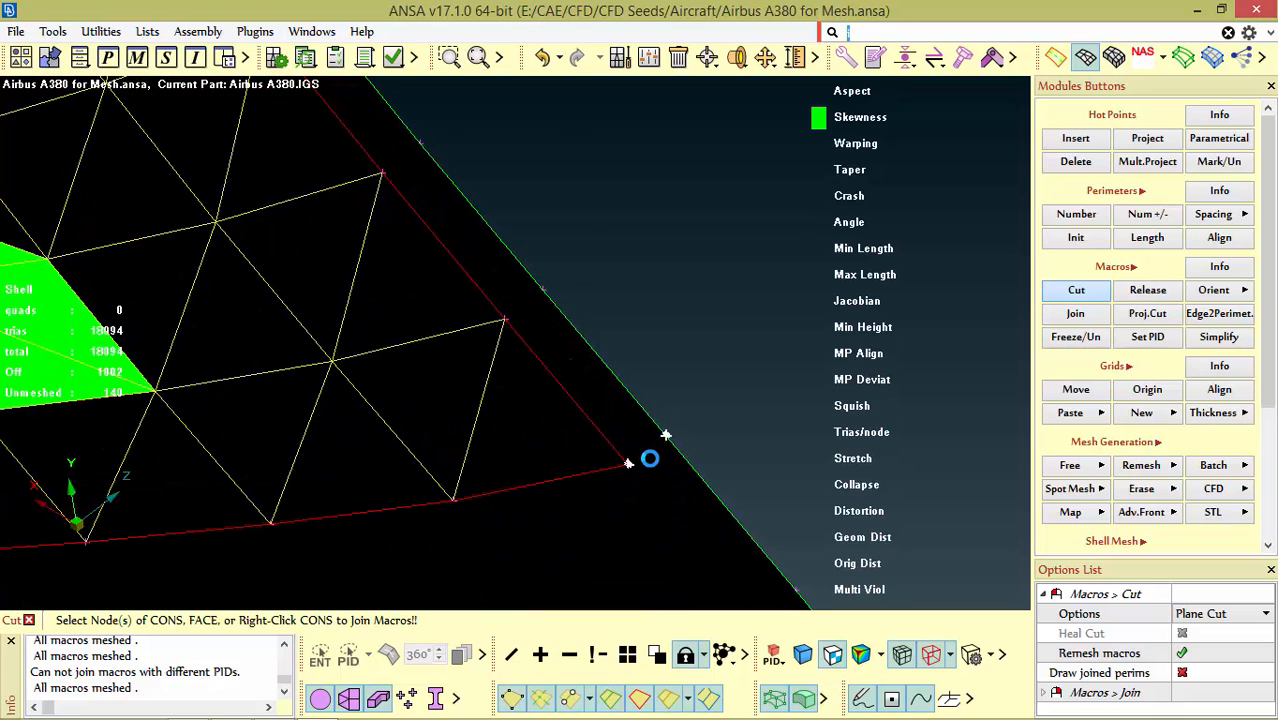
pyautogui.scroll(-5, 609, 502)
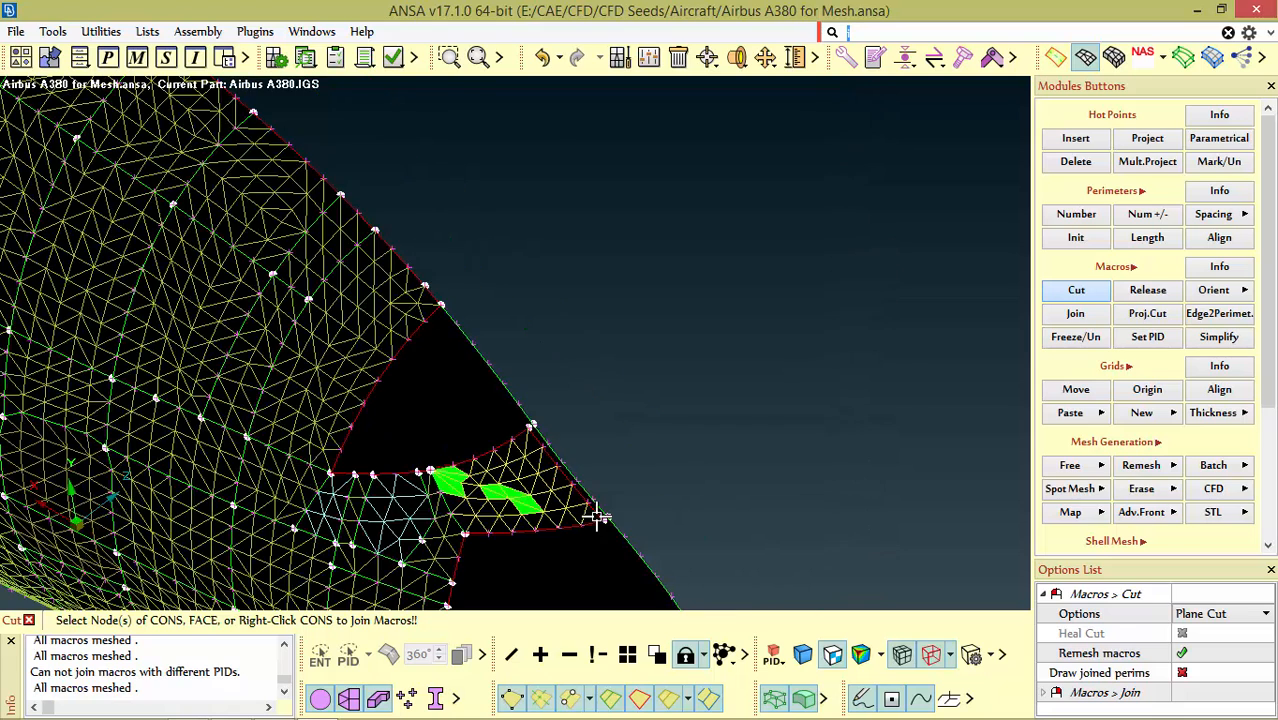
pyautogui.scroll(5, 572, 470)
pyautogui.scroll(-3, 534, 431)
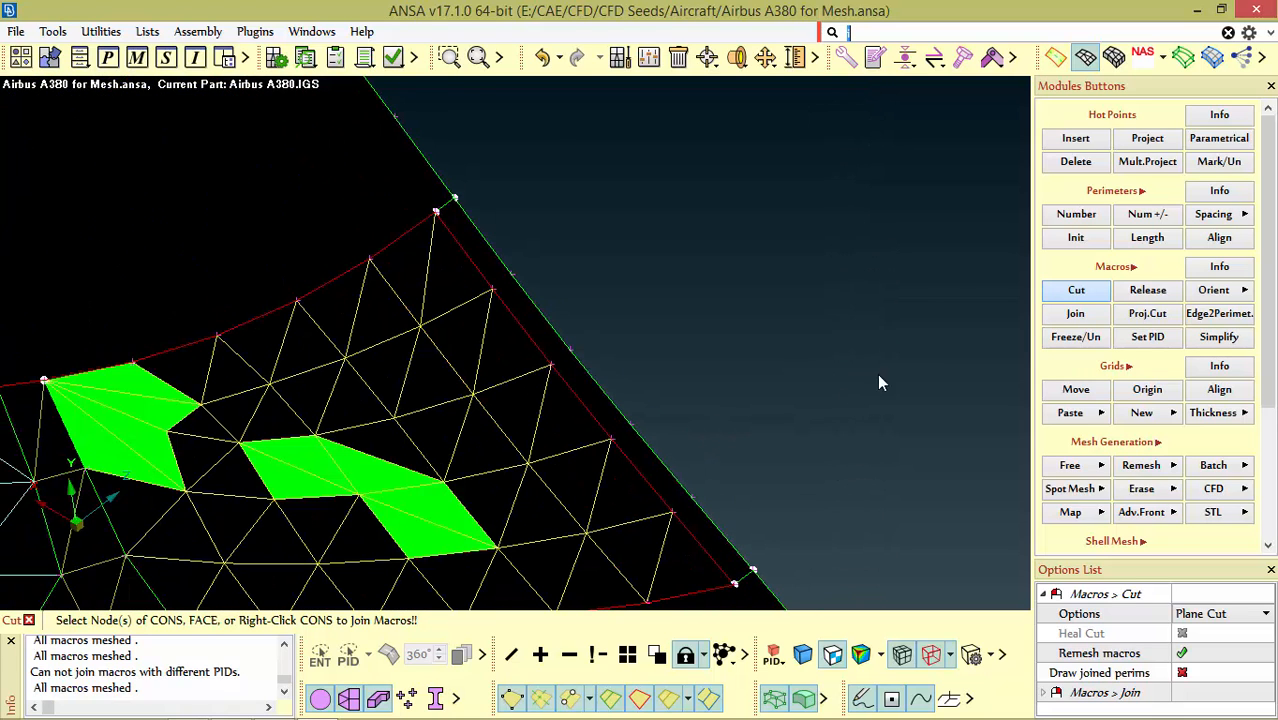
# Step: Assign the thin strip between the front windshield and the symmetry line to the 04 cockpit windshield s property
pyautogui.click(1070, 314)
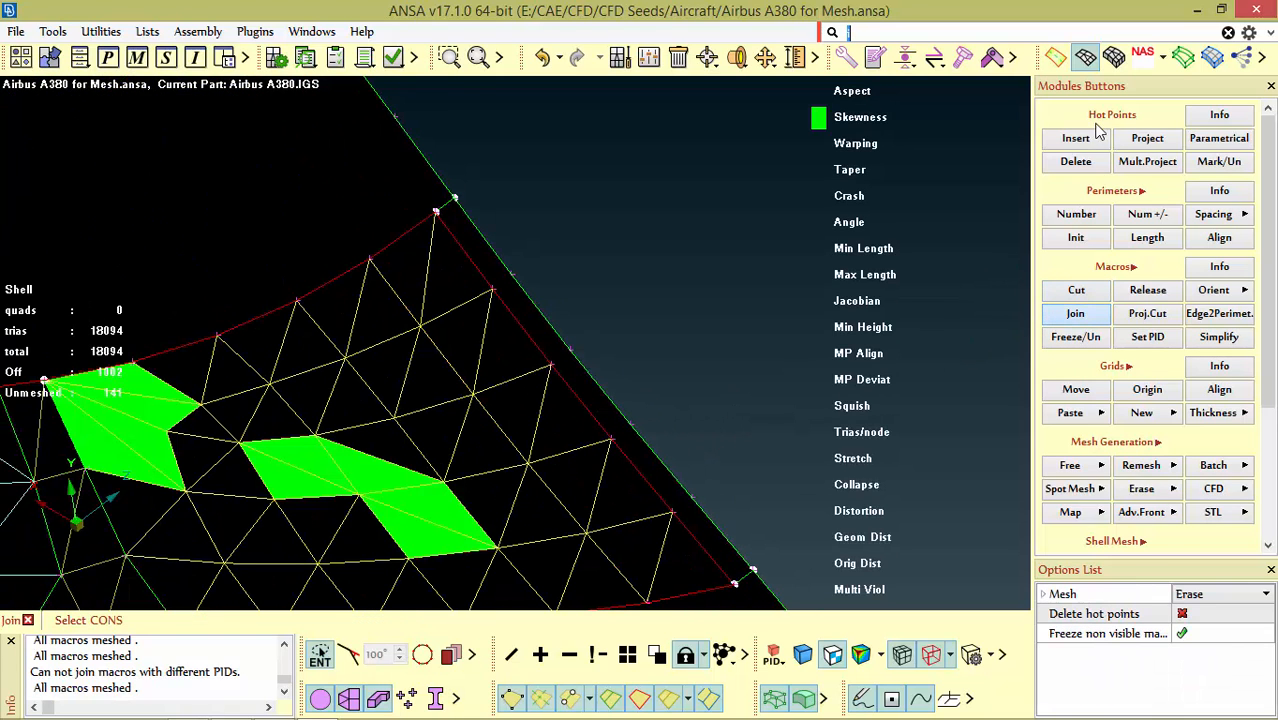
pyautogui.click(1056, 57)
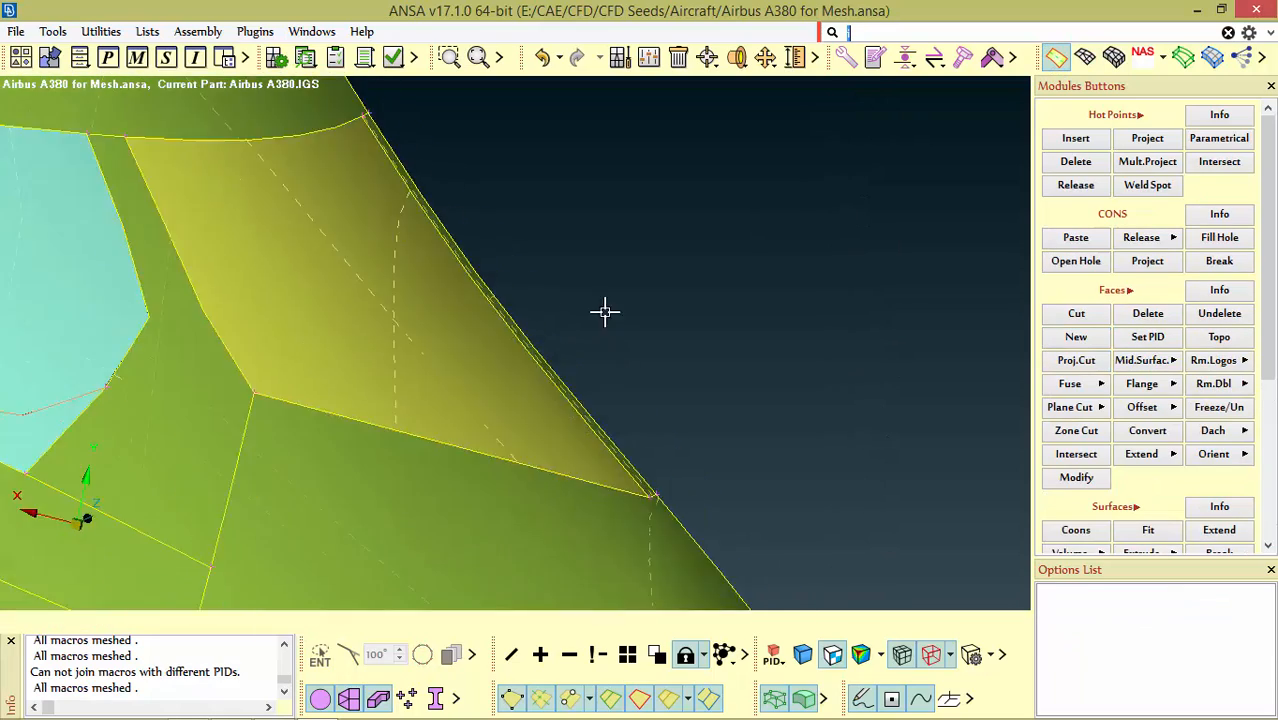
pyautogui.keyDown('ctrl'); pyautogui.moveTo(605, 312); pyautogui.dragTo(569, 365); pyautogui.keyUp('ctrl')
pyautogui.scroll(-5, 608, 375)
pyautogui.scroll(3, 604, 350)
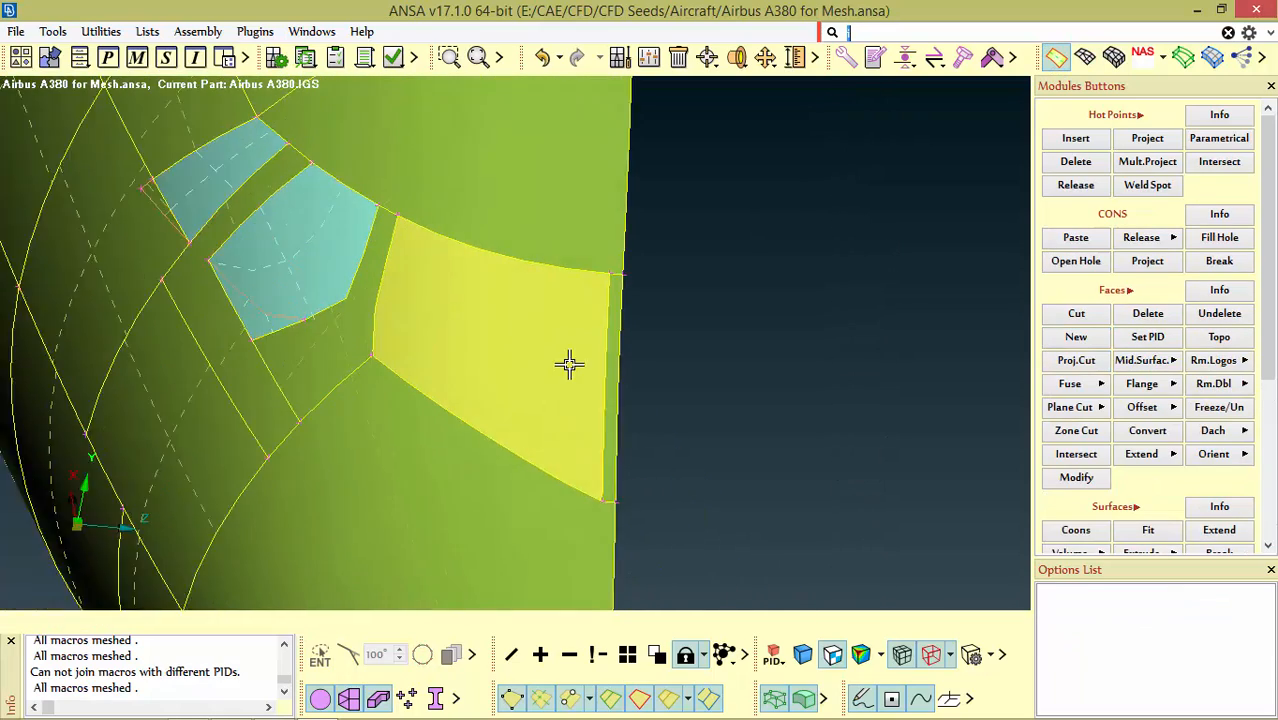
pyautogui.scroll(3, 569, 365)
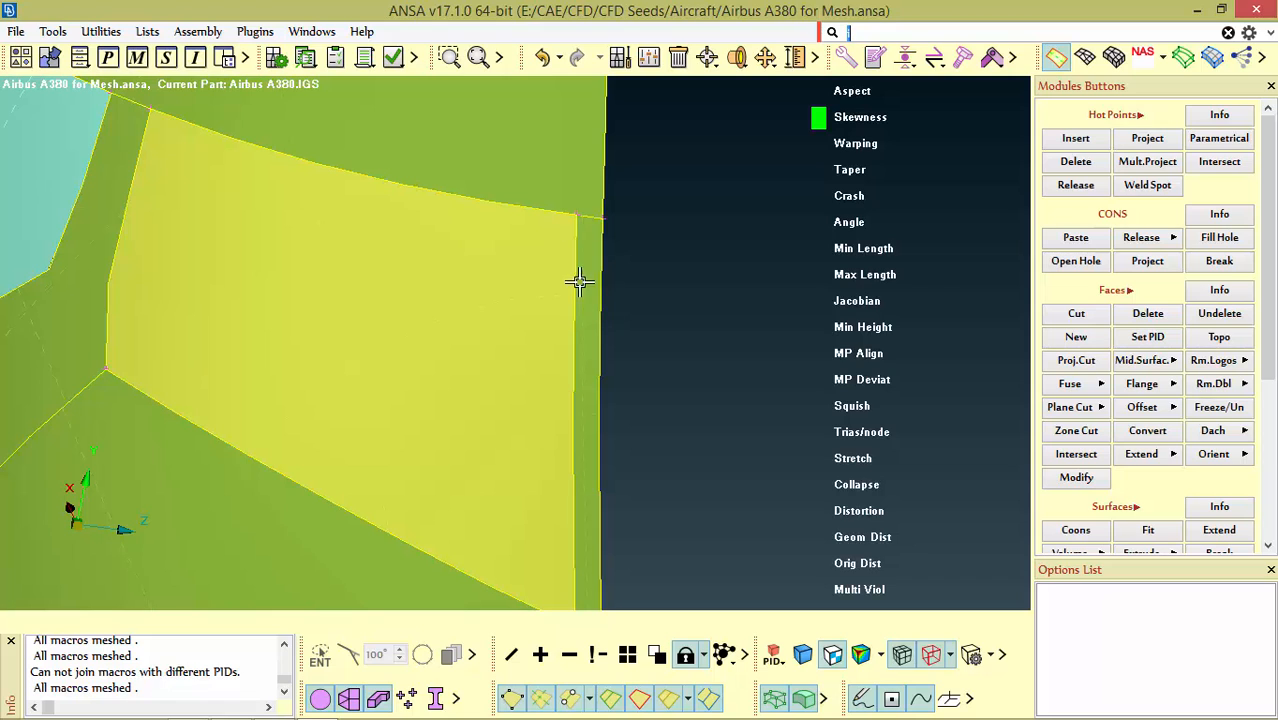
pyautogui.click(1148, 337)
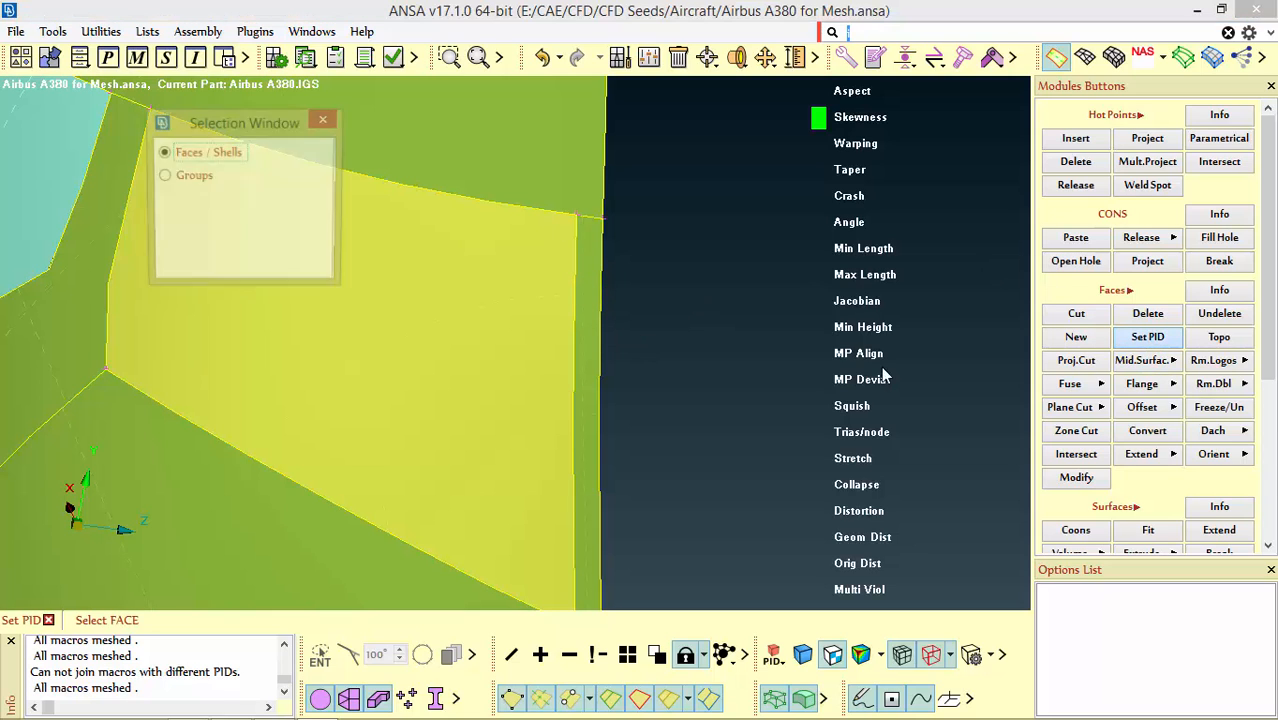
pyautogui.middleClick(697, 463)
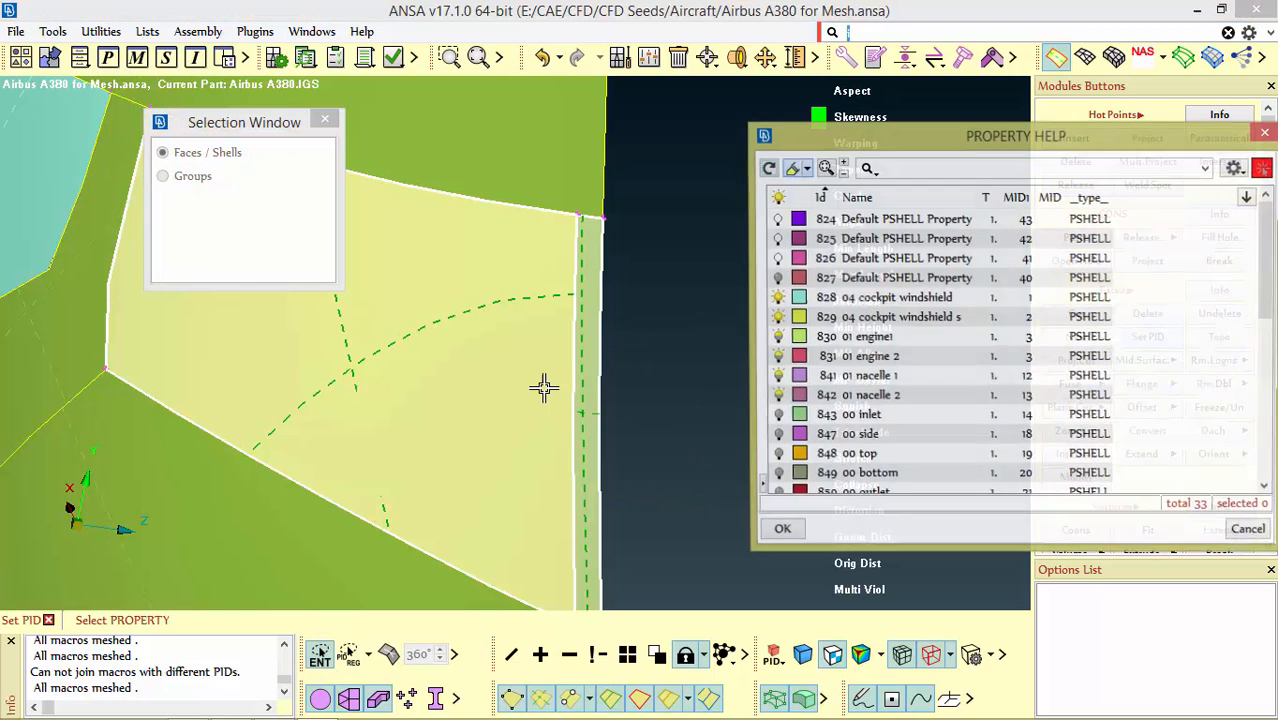
pyautogui.click(461, 393)
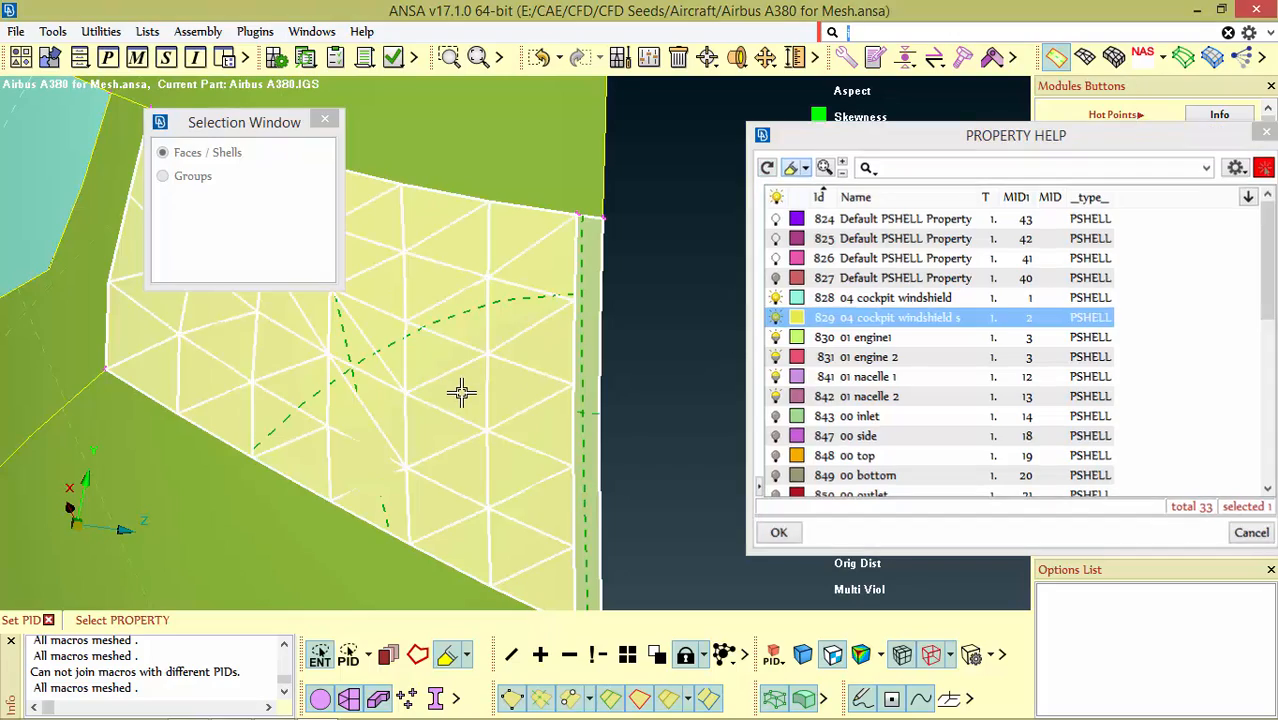
pyautogui.middleClick(464, 394)
pyautogui.scroll(-5, 534, 411)
pyautogui.moveTo(582, 393)
pyautogui.keyDown('ctrl'); pyautogui.mouseDown()
pyautogui.moveTo(559, 416)
pyautogui.moveTo(592, 408)
pyautogui.moveTo(553, 417)
pyautogui.moveTo(610, 413)
pyautogui.mouseUp(); pyautogui.keyUp('ctrl')
pyautogui.scroll(5, 584, 404)
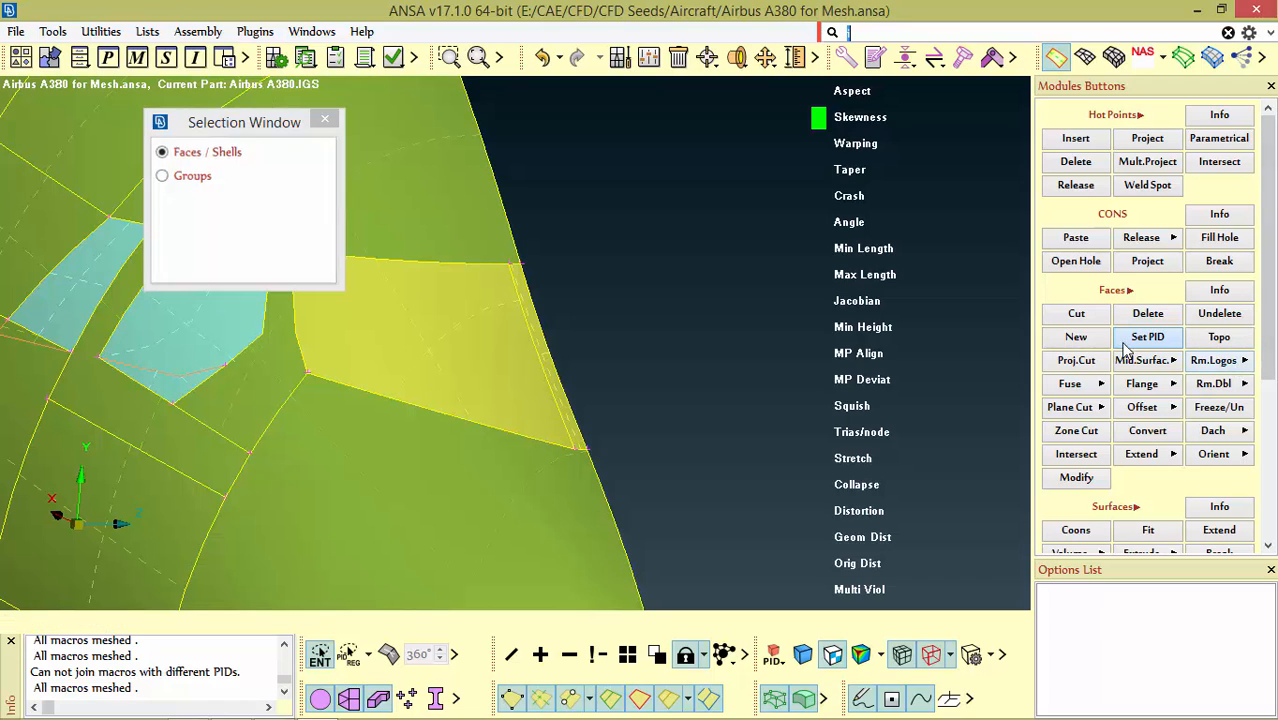
# Step: Join the thin symmetry strip with the front windshield macro in the mesh module
pyautogui.click(1085, 58)
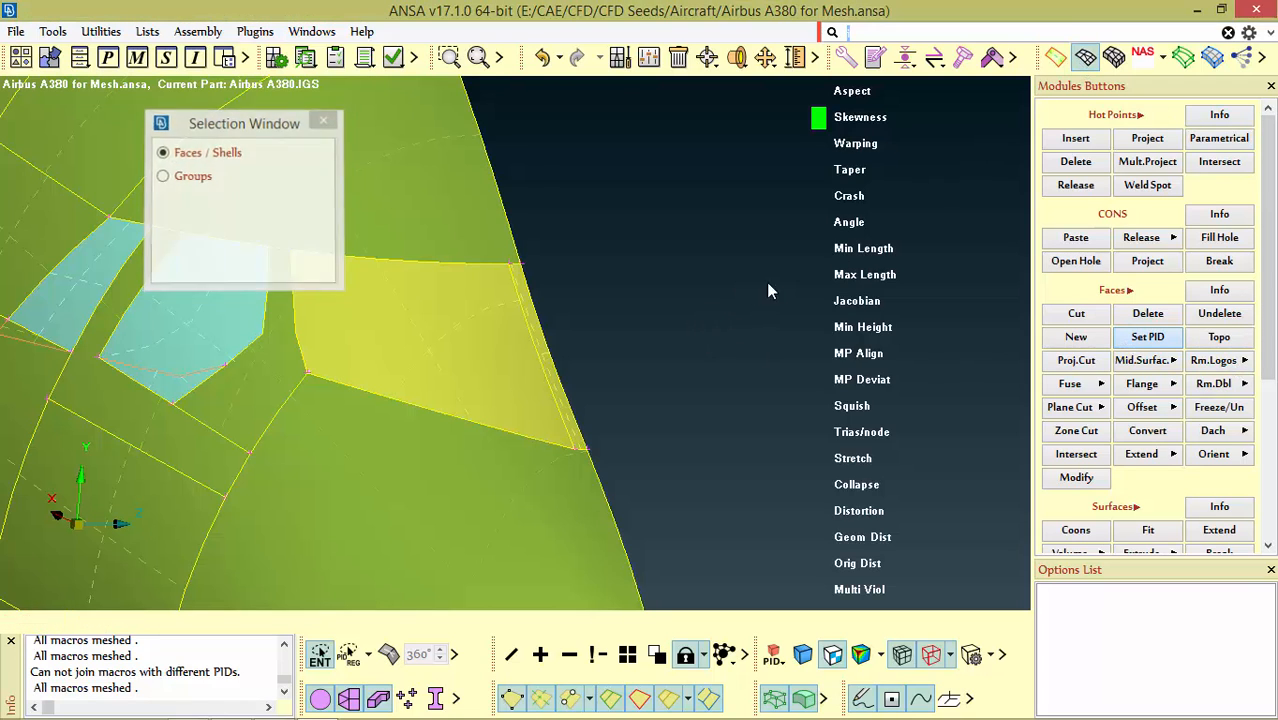
pyautogui.click(1076, 314)
pyautogui.click(538, 352)
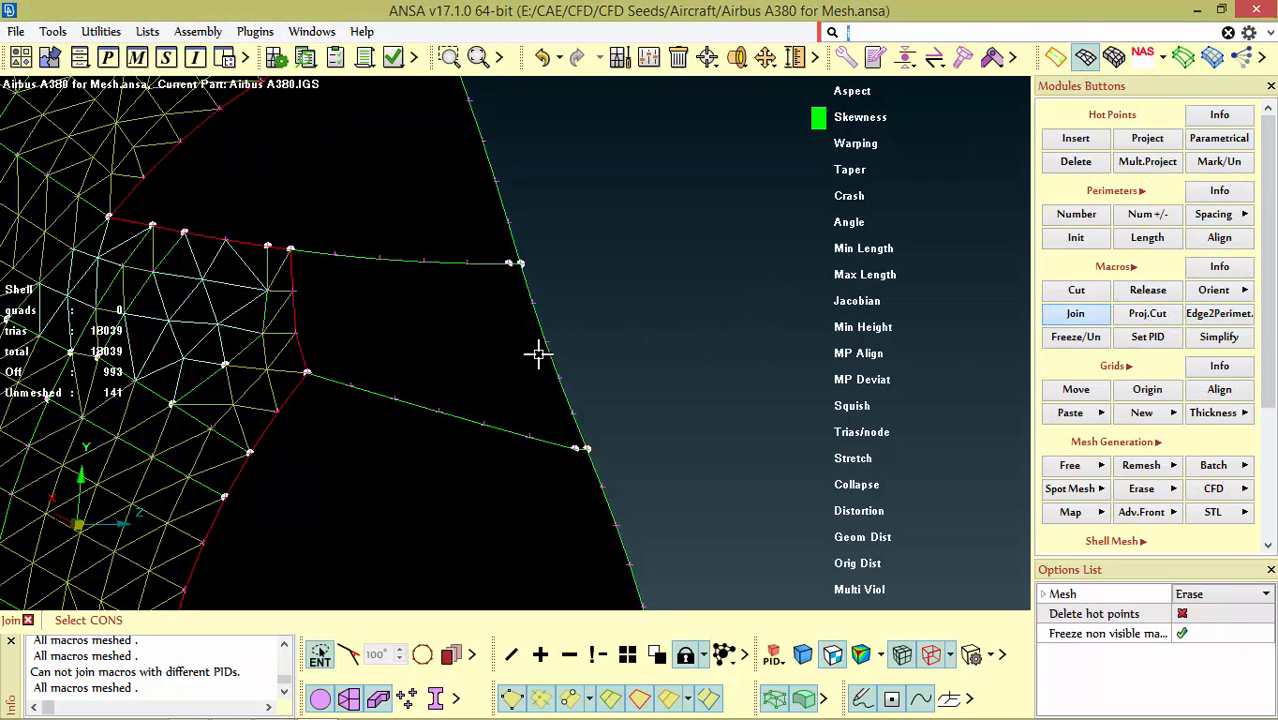
# Step: Delete the extra hot points beside the symmetry line on the windshield's upper and lower perimeters
pyautogui.click(1070, 162)
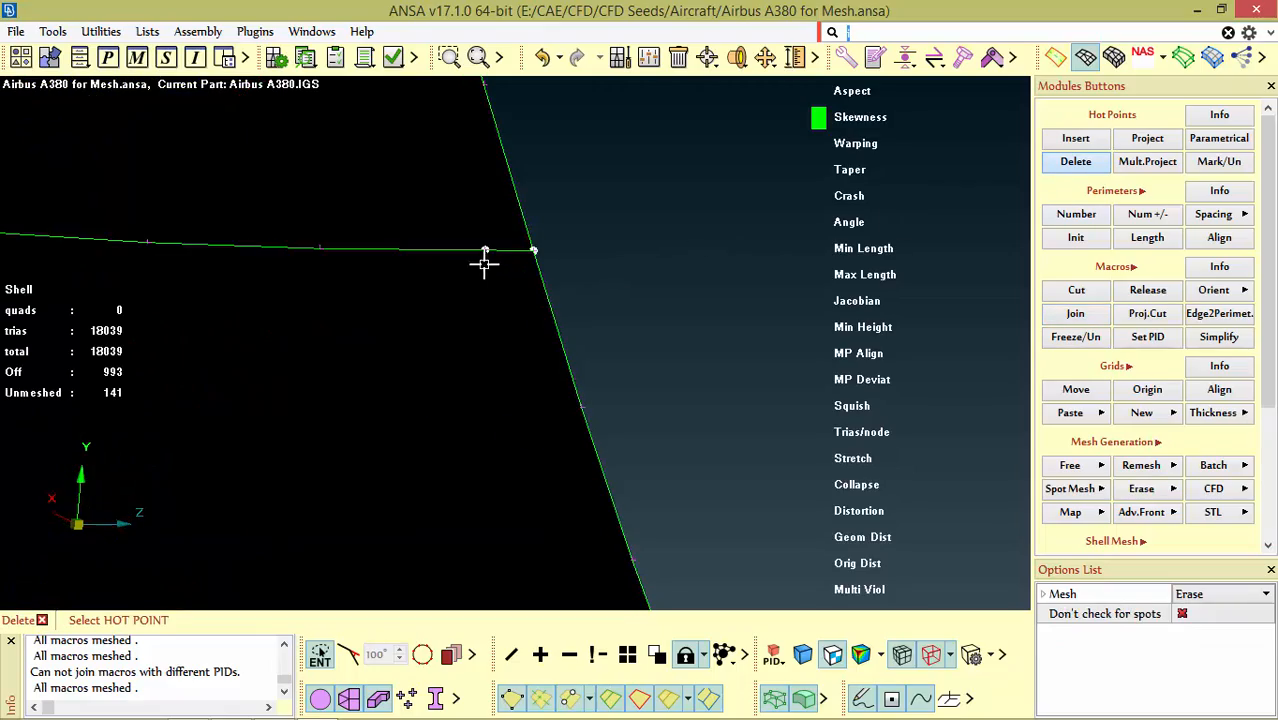
pyautogui.scroll(-5, 549, 305)
pyautogui.scroll(5, 571, 399)
pyautogui.click(599, 391)
pyautogui.scroll(-5, 599, 391)
pyautogui.keyDown('ctrl'); pyautogui.moveTo(599, 391); pyautogui.dragTo(747, 457); pyautogui.keyUp('ctrl')
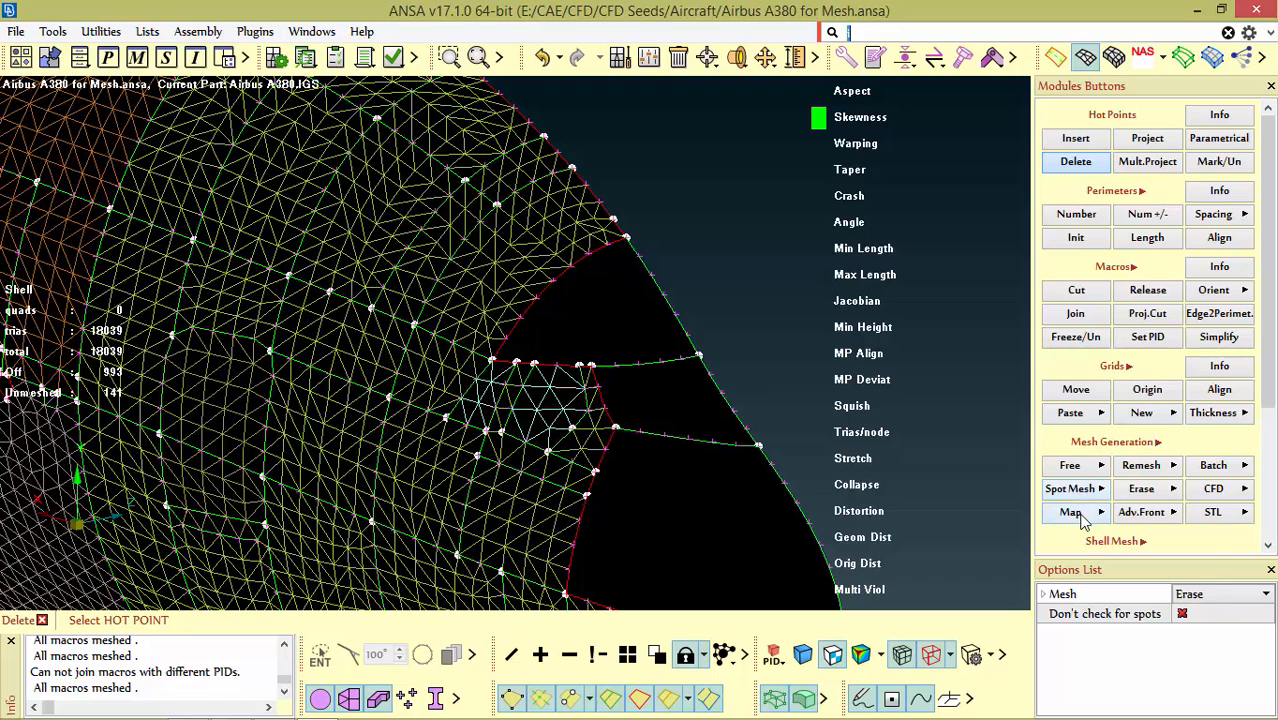
# Step: Mesh the joined front windshield macro with the Map Re-Generate algorithm using tria elements
pyautogui.click(1082, 518)
pyautogui.click(1090, 557)
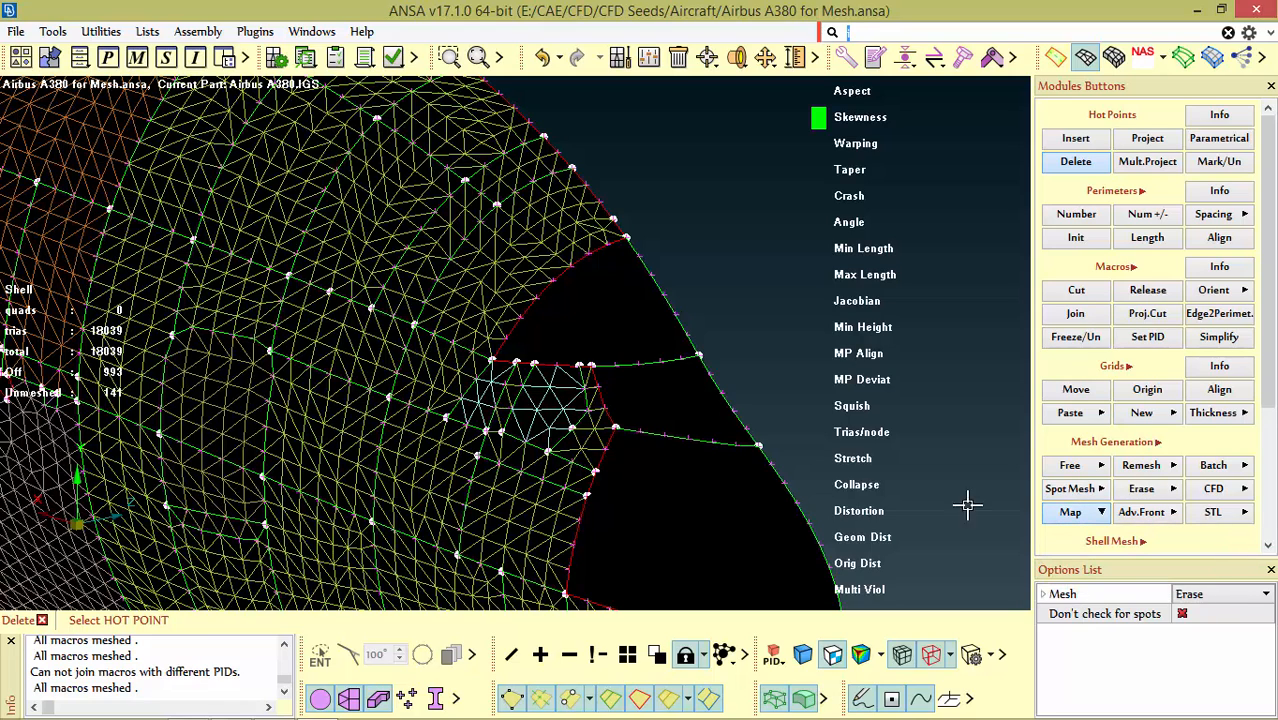
pyautogui.click(733, 421)
pyautogui.middleClick(709, 418)
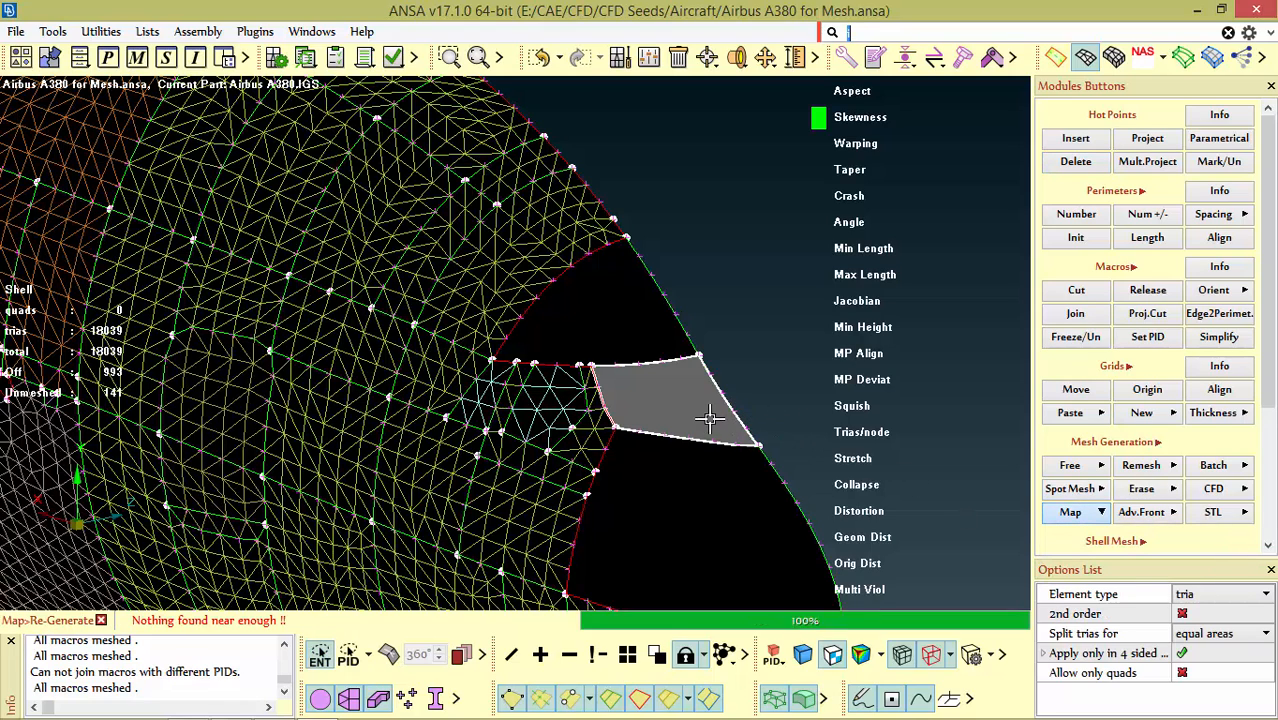
# Step: Divide the front windshield macro into three with two plane cuts between nodes on its upper and lower perimeters
pyautogui.scroll(5, 645, 371)
pyautogui.scroll(-5, 630, 385)
pyautogui.keyDown('ctrl'); pyautogui.moveTo(625, 397); pyautogui.dragTo(560, 470); pyautogui.keyUp('ctrl')
pyautogui.click(1074, 292)
pyautogui.scroll(6, 585, 371)
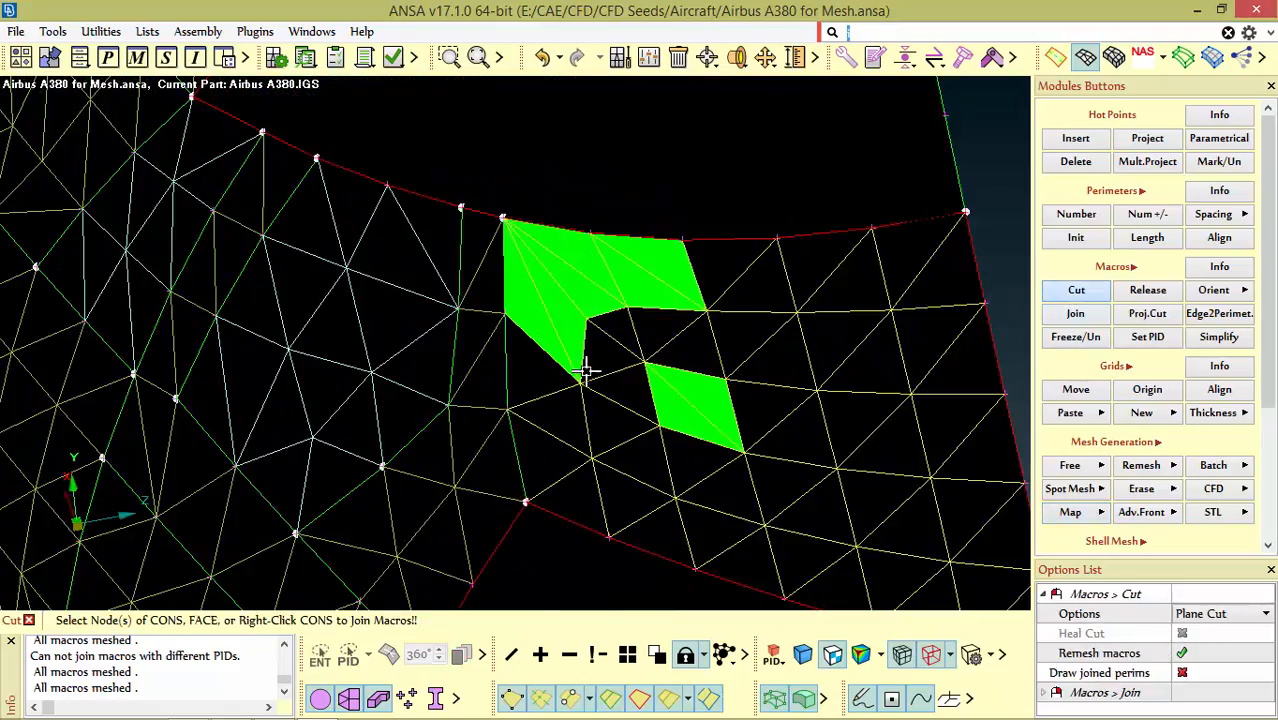
pyautogui.scroll(-3, 722, 479)
pyautogui.scroll(-3, 676, 425)
pyautogui.scroll(2, 698, 485)
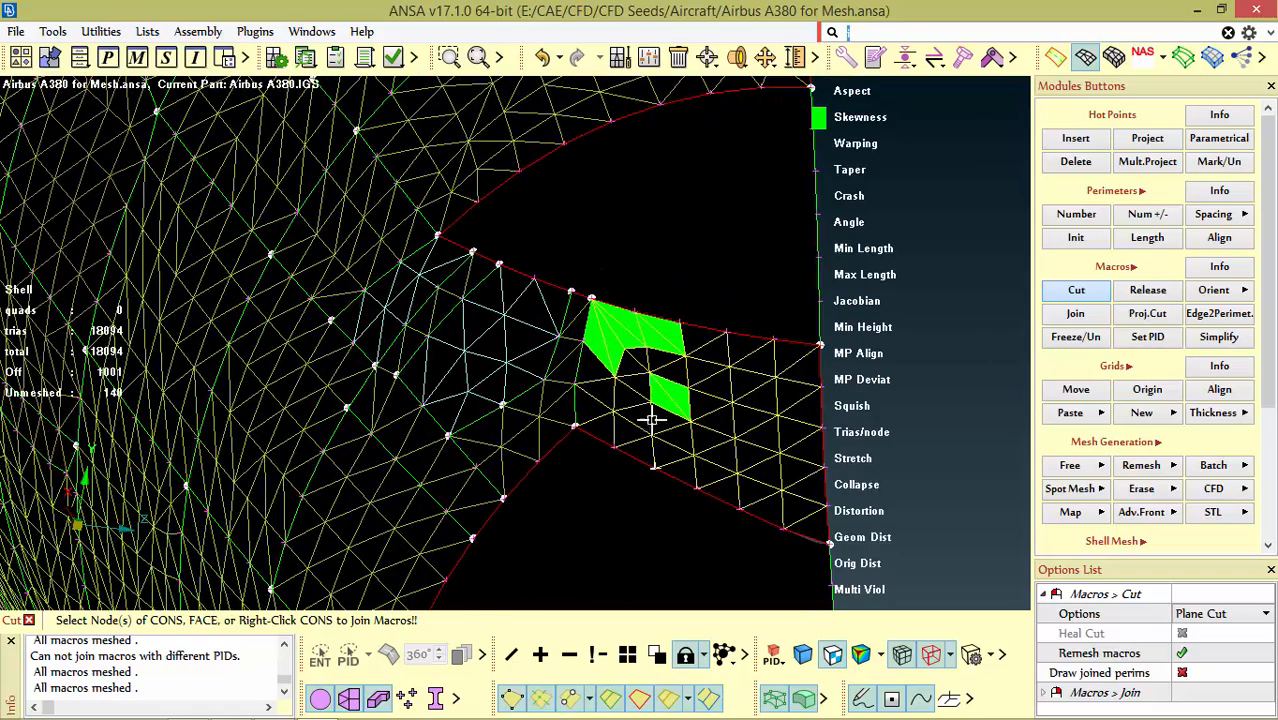
pyautogui.scroll(1, 663, 433)
pyautogui.scroll(-5, 685, 374)
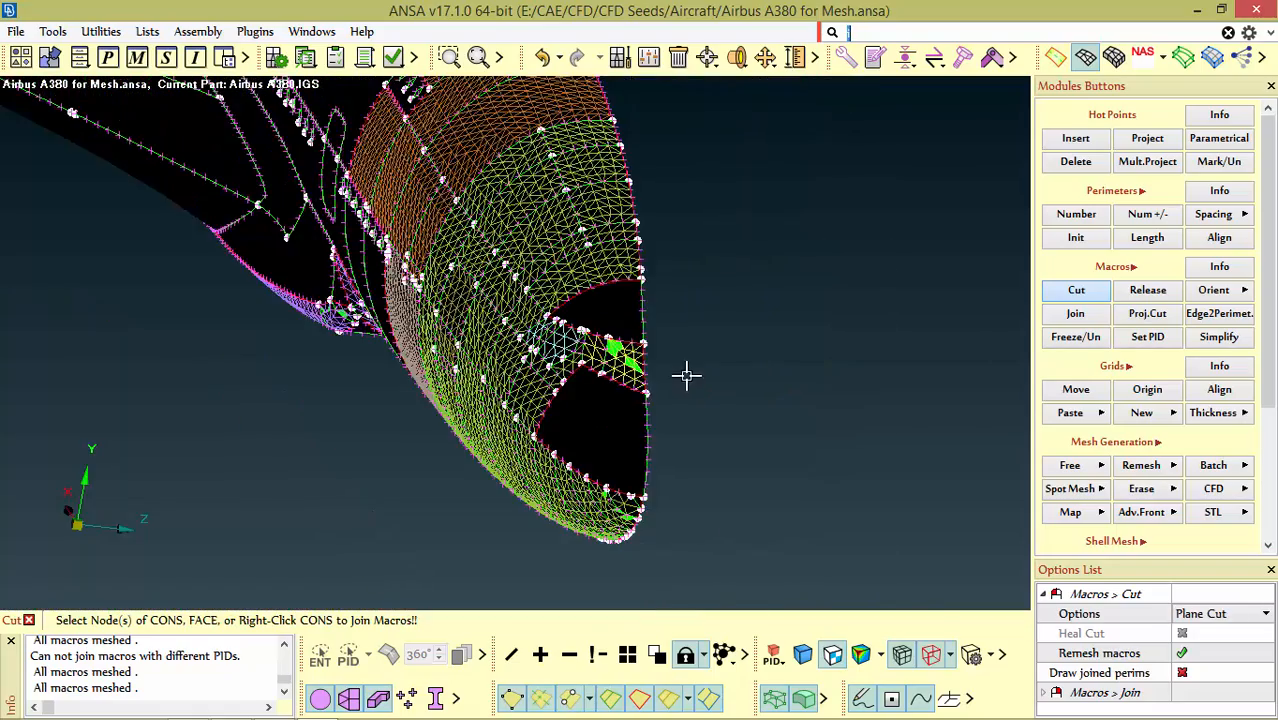
pyautogui.scroll(5, 739, 377)
pyautogui.scroll(-1, 706, 420)
pyautogui.scroll(-3, 706, 420)
pyautogui.scroll(3, 740, 416)
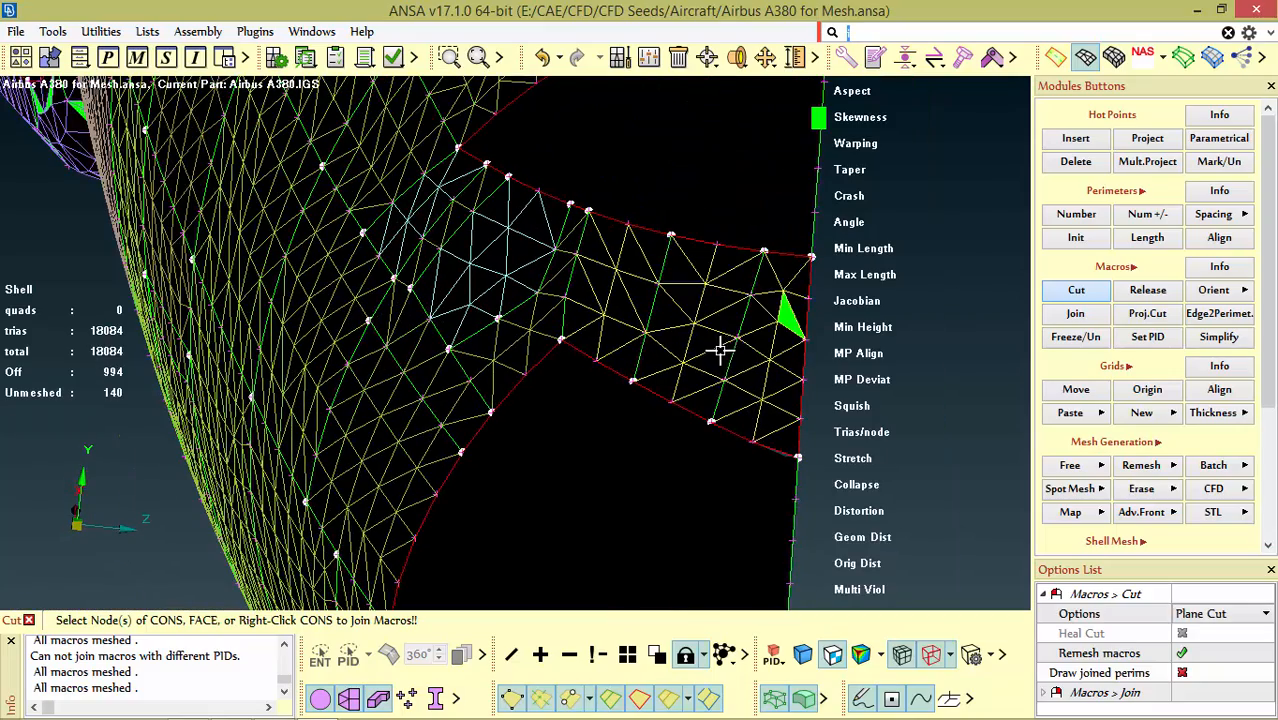
# Step: Cut the windshield macro nearest the symmetry line from its upper symmetry corner to the adjacent node on the lower perimeter
pyautogui.scroll(-3, 740, 345)
pyautogui.scroll(4, 706, 500)
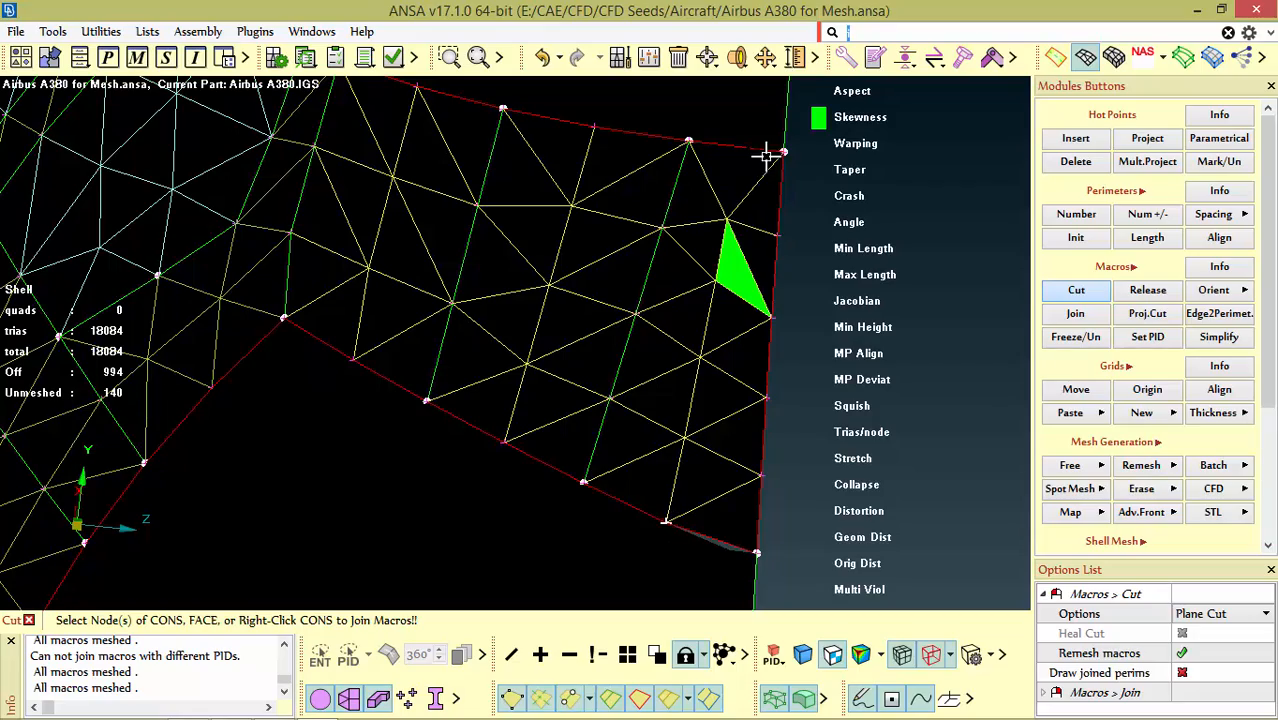
pyautogui.scroll(-4, 764, 282)
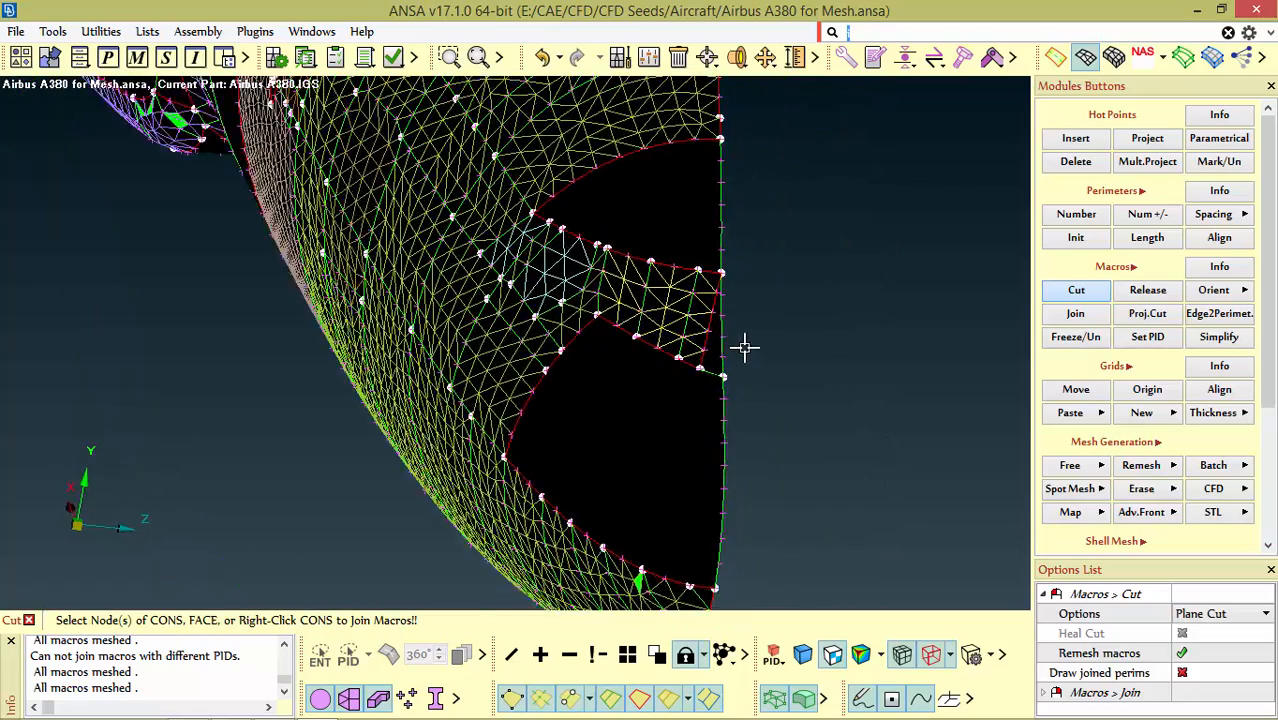
# Step: Spot mesh the narrow unmeshed windshield macro along the symmetry line with tria elements
pyautogui.scroll(5, 740, 342)
pyautogui.scroll(-2, 685, 309)
pyautogui.click(1101, 489)
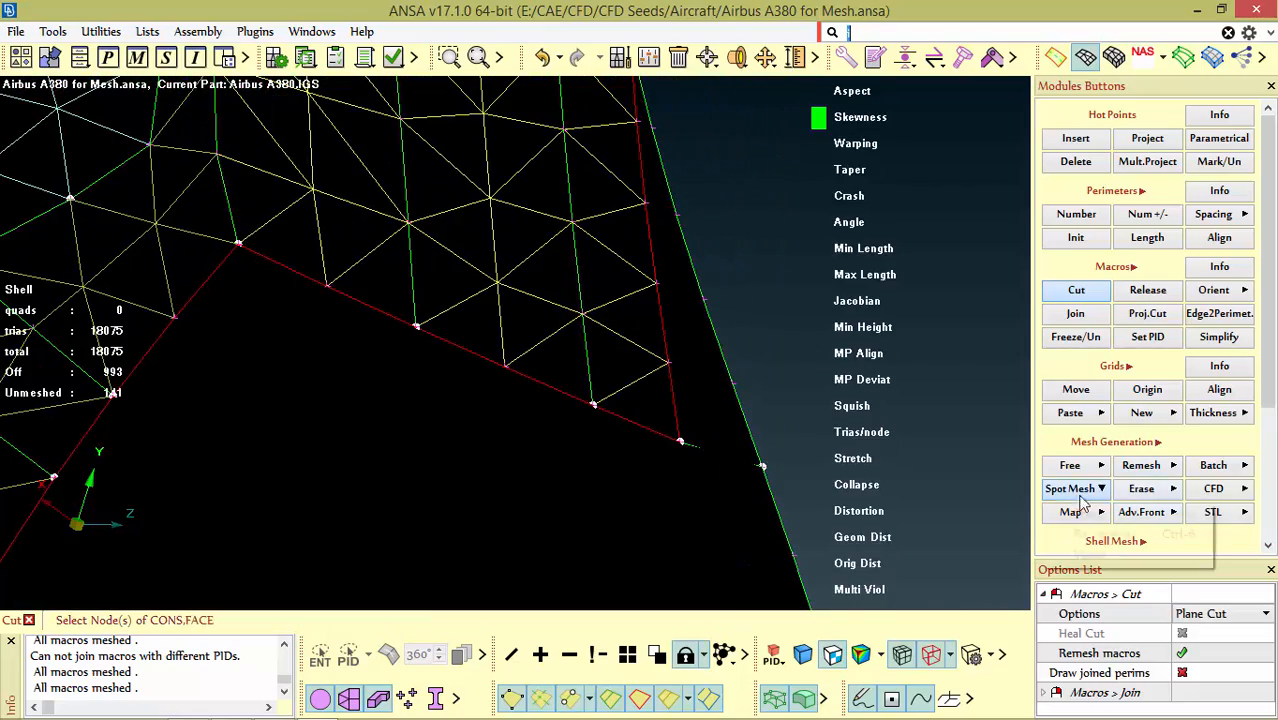
pyautogui.click(1086, 514)
pyautogui.click(735, 380)
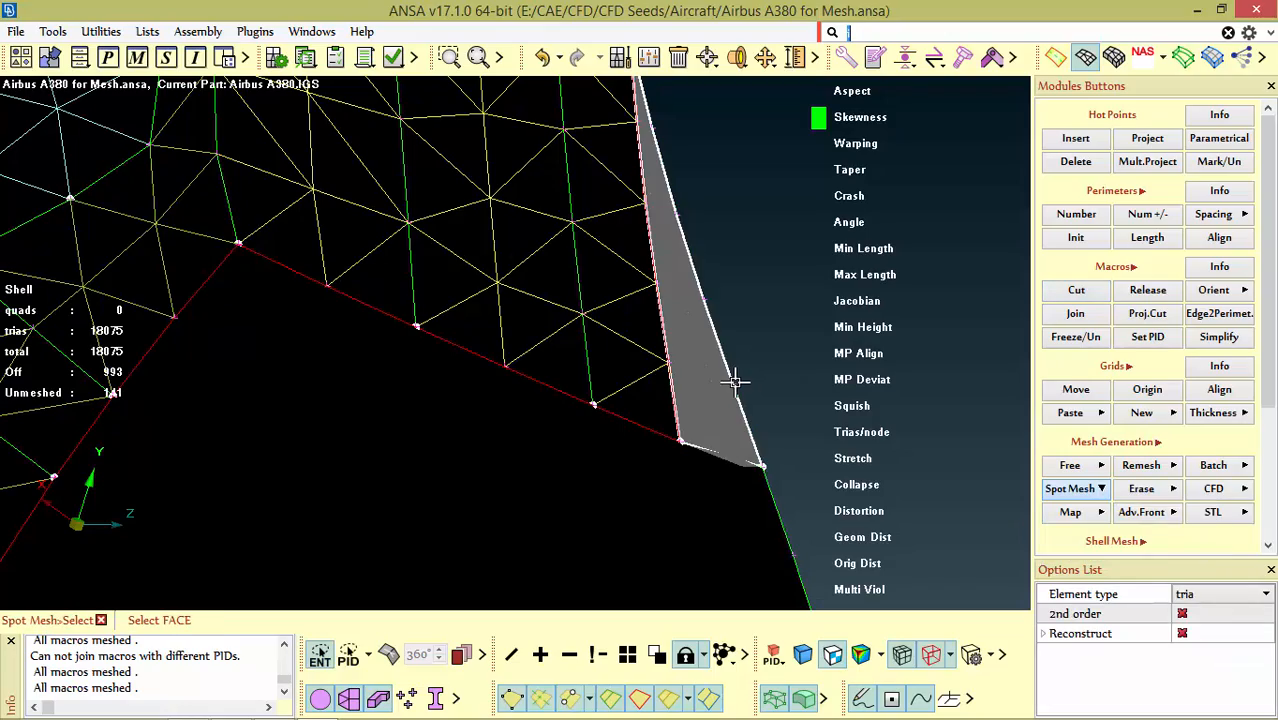
pyautogui.middleClick(736, 381)
# Step: Recut the windshield's symmetry-side macros from the upper perimeter hot point to a node midway down the slanted cut
pyautogui.scroll(-5, 650, 290)
pyautogui.keyDown('ctrl'); pyautogui.moveTo(624, 276); pyautogui.dragTo(710, 277); pyautogui.keyUp('ctrl')
pyautogui.scroll(4, 650, 267)
pyautogui.scroll(4, 590, 257)
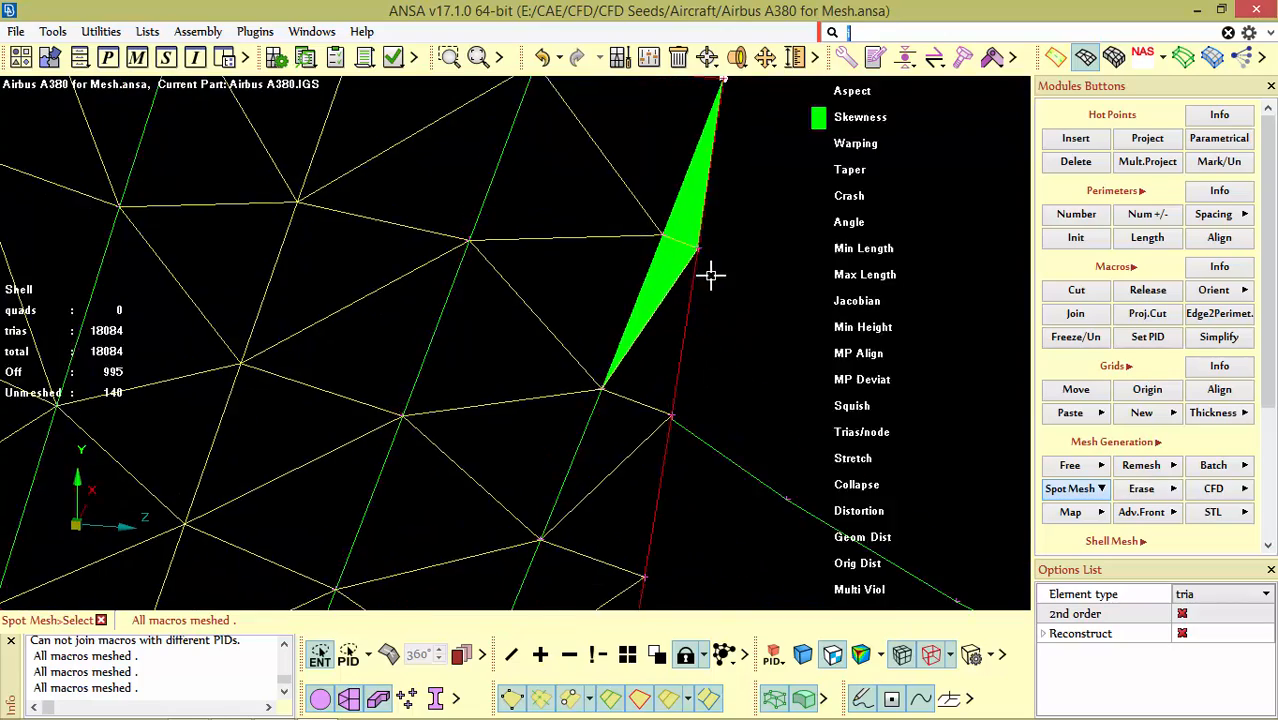
pyautogui.scroll(-4, 707, 279)
pyautogui.keyDown('ctrl'); pyautogui.moveTo(668, 322); pyautogui.dragTo(670, 318); pyautogui.keyUp('ctrl')
pyautogui.scroll(3, 670, 318)
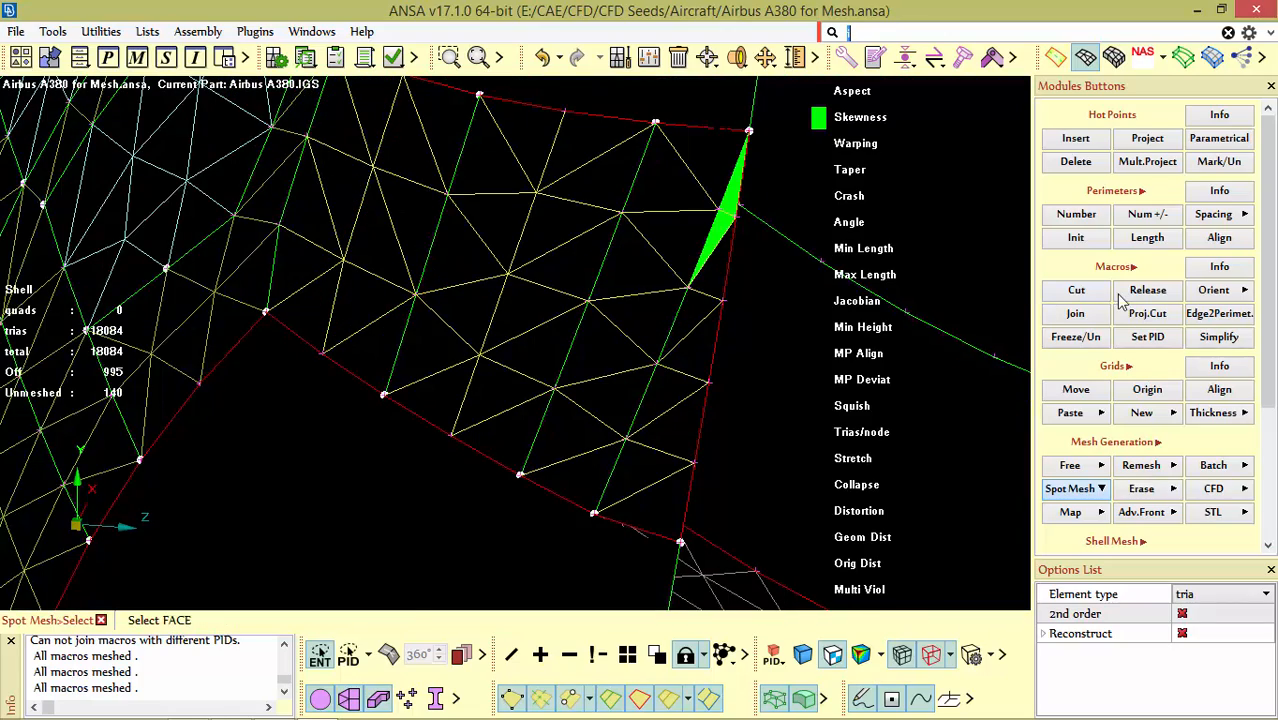
pyautogui.click(1072, 302)
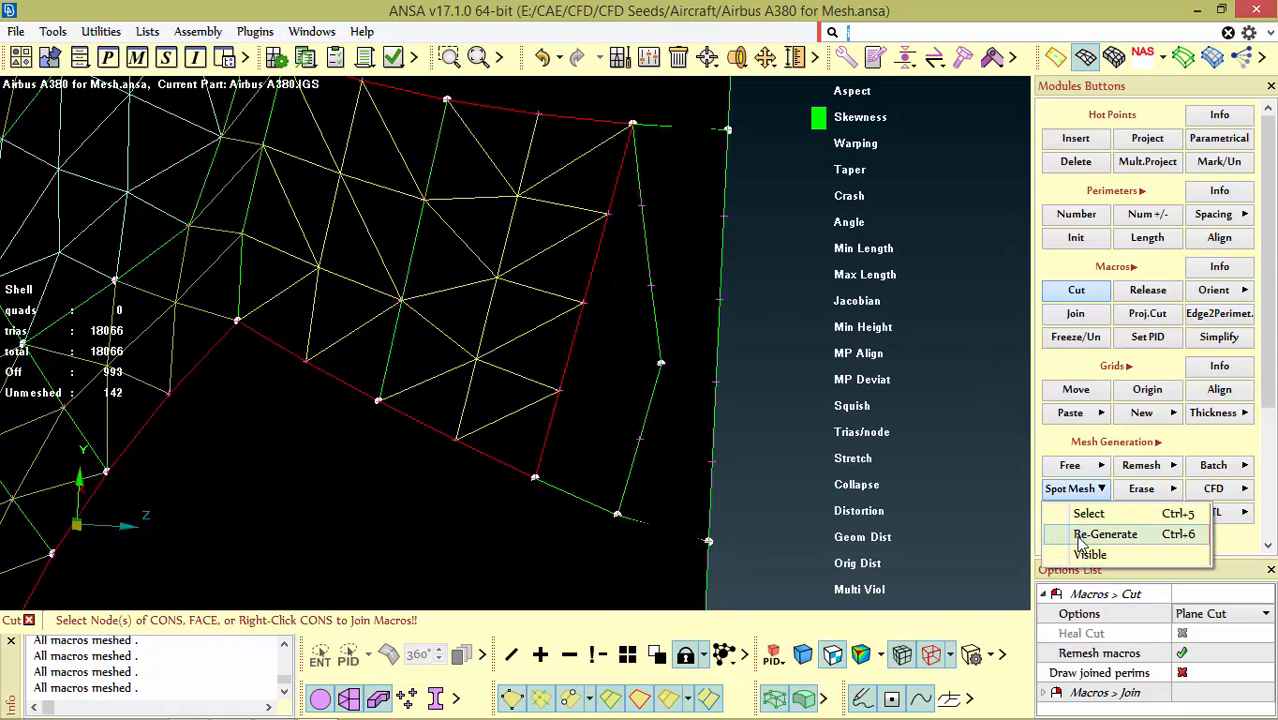
# Step: Spot mesh the two recut windshield macros beside the symmetry line with tria elements
pyautogui.click(1087, 513)
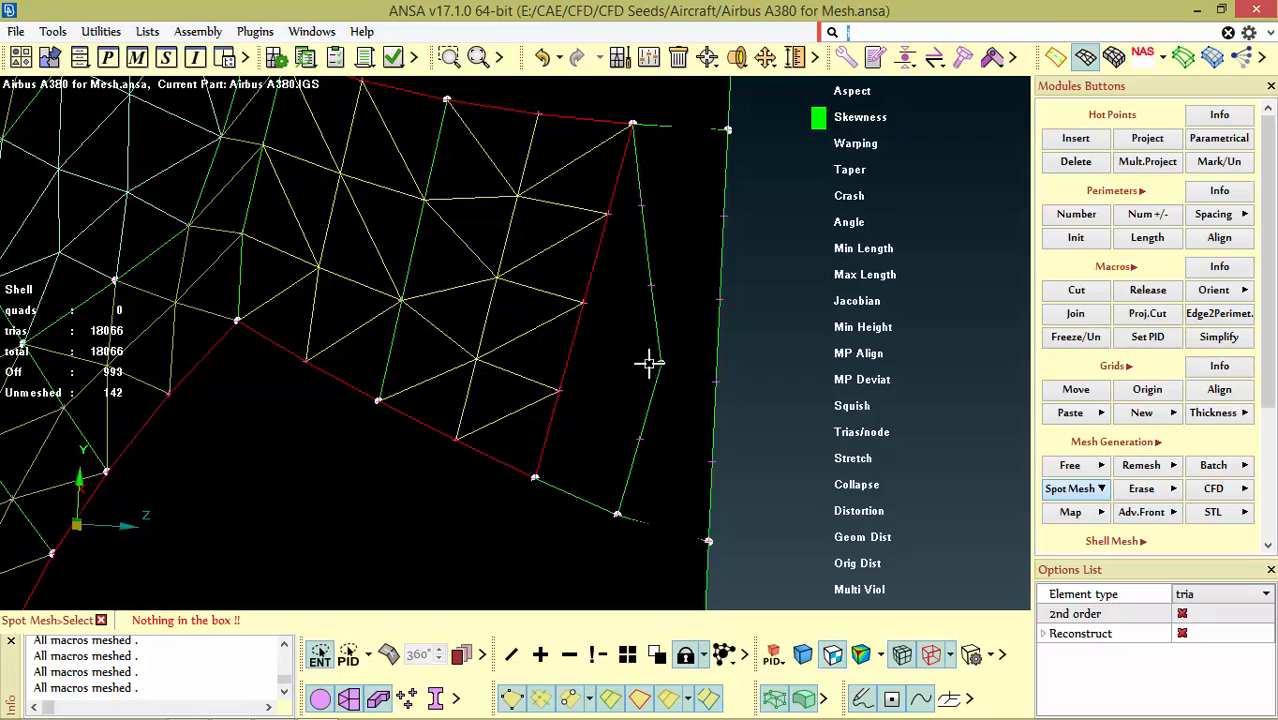
pyautogui.click(654, 366)
pyautogui.middleClick(663, 373)
pyautogui.scroll(-5, 667, 365)
pyautogui.keyDown('ctrl'); pyautogui.moveTo(665, 367); pyautogui.dragTo(673, 353); pyautogui.keyUp('ctrl')
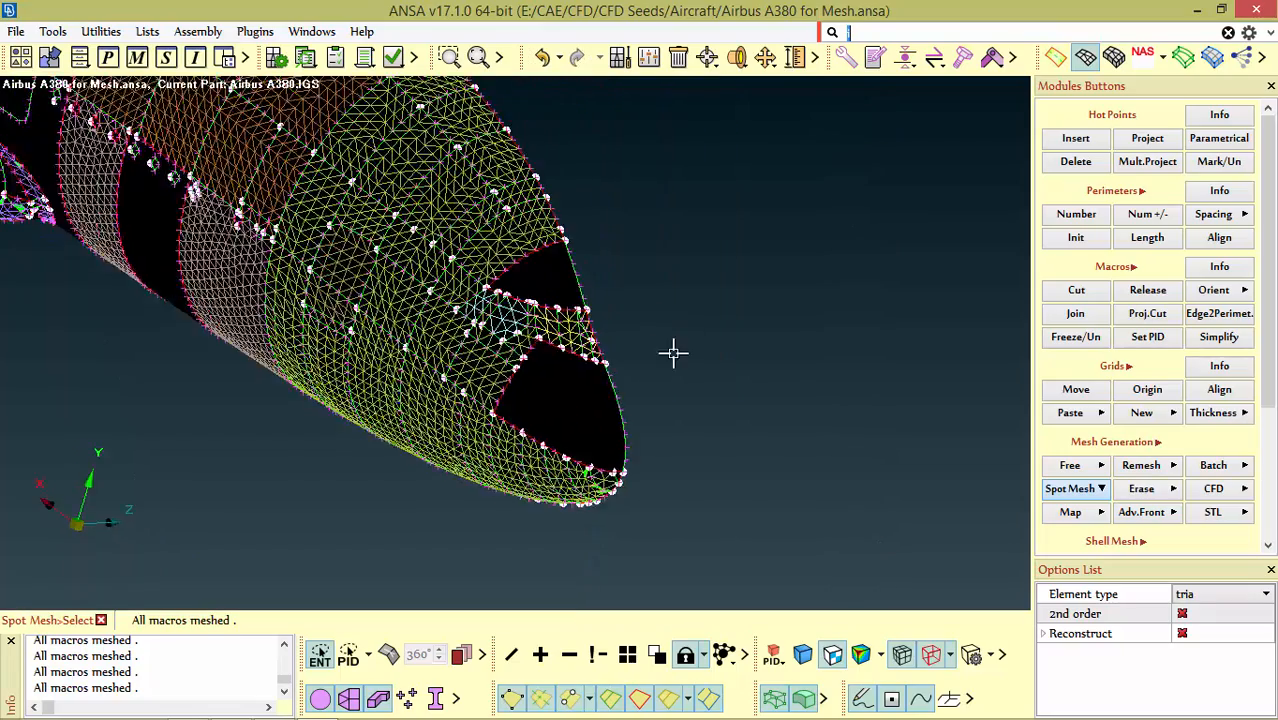
pyautogui.scroll(10, 673, 353)
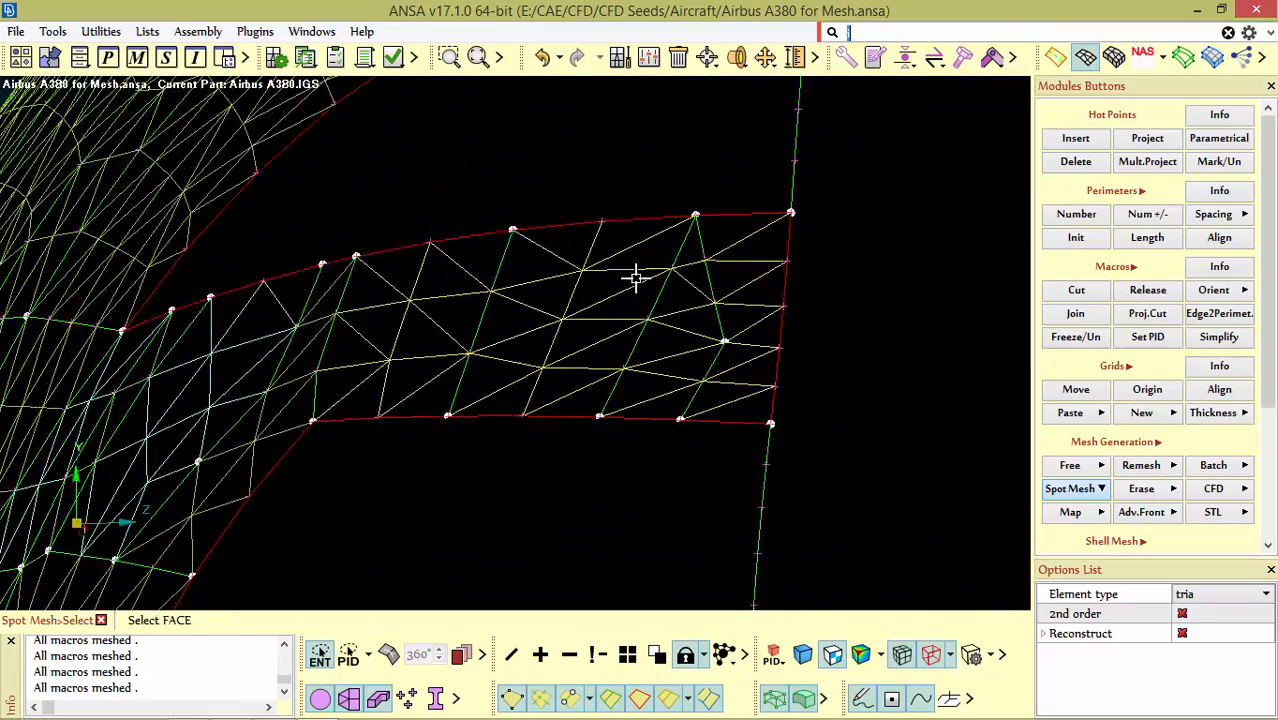
# Step: Cut the unmeshed macro above the windshield into strips between nodes on its upper and lower perimeters
pyautogui.scroll(-10, 635, 278)
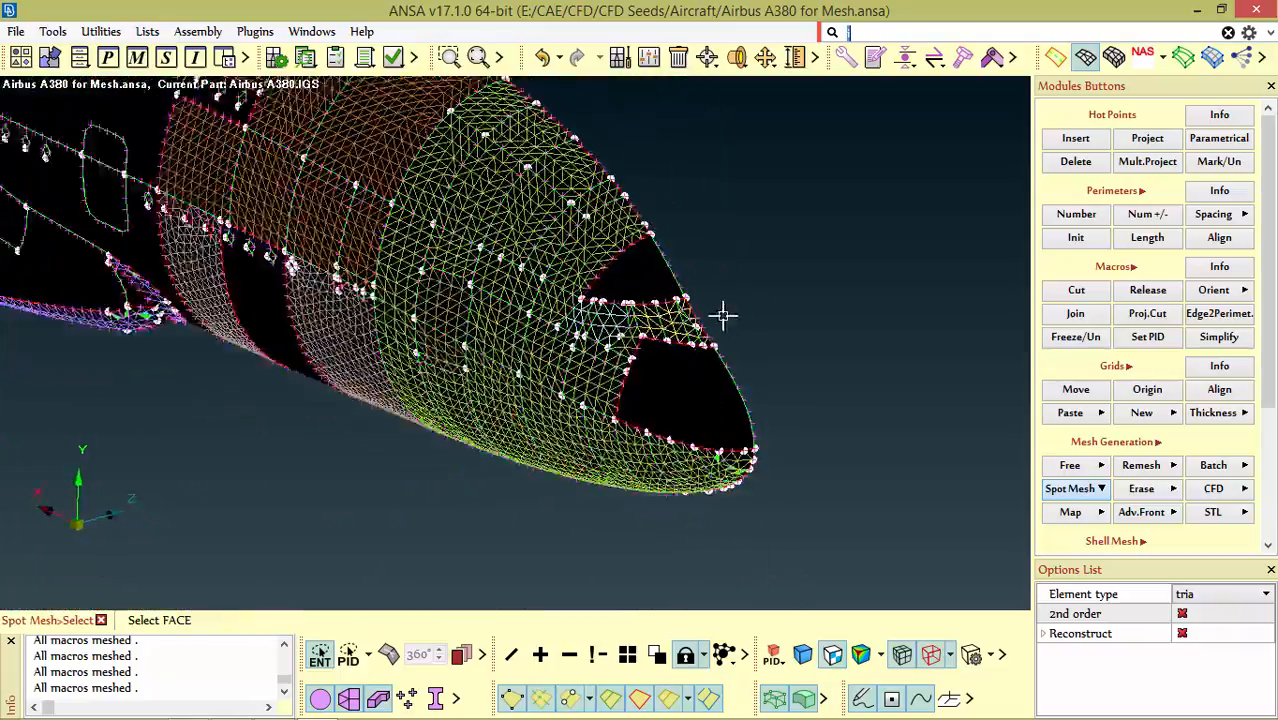
pyautogui.scroll(10, 723, 316)
pyautogui.scroll(-5, 713, 266)
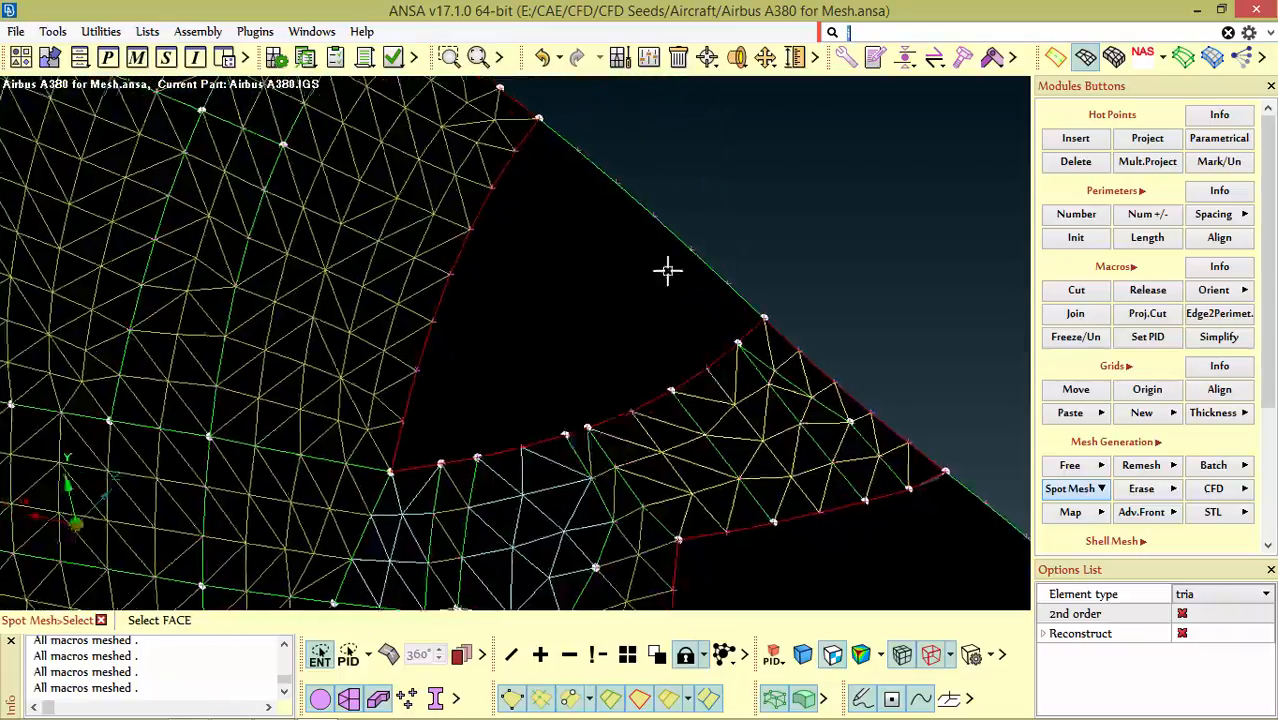
pyautogui.keyDown('ctrl'); pyautogui.moveTo(668, 271); pyautogui.dragTo(608, 305); pyautogui.keyUp('ctrl')
pyautogui.scroll(-4, 673, 251)
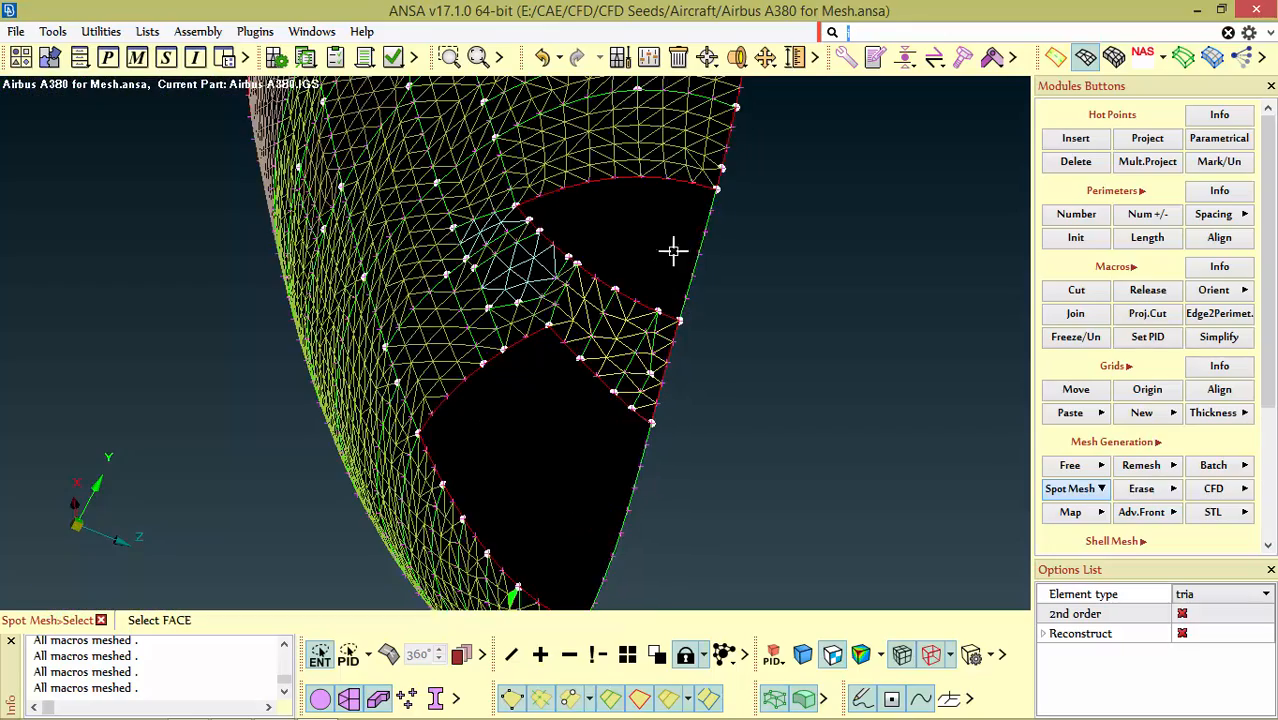
pyautogui.scroll(-5, 676, 292)
pyautogui.scroll(9, 672, 223)
pyautogui.keyDown('ctrl'); pyautogui.moveTo(756, 334); pyautogui.dragTo(725, 328); pyautogui.keyUp('ctrl')
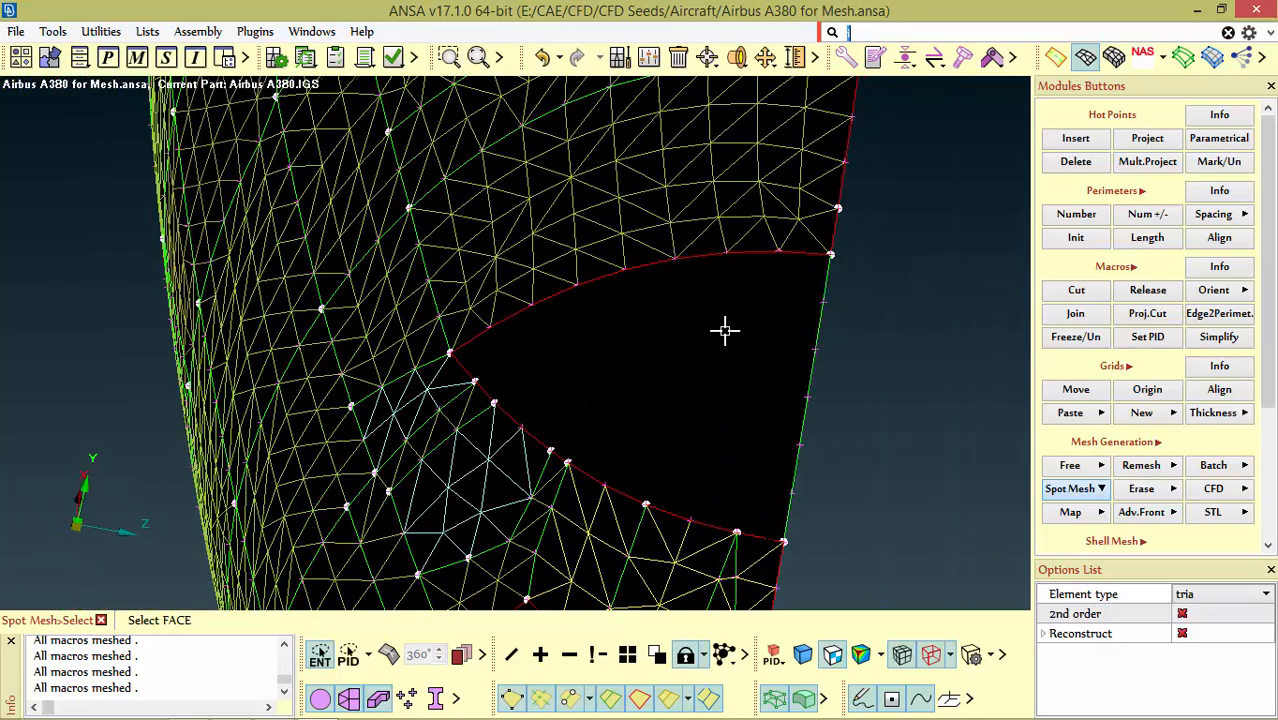
pyautogui.click(1076, 290)
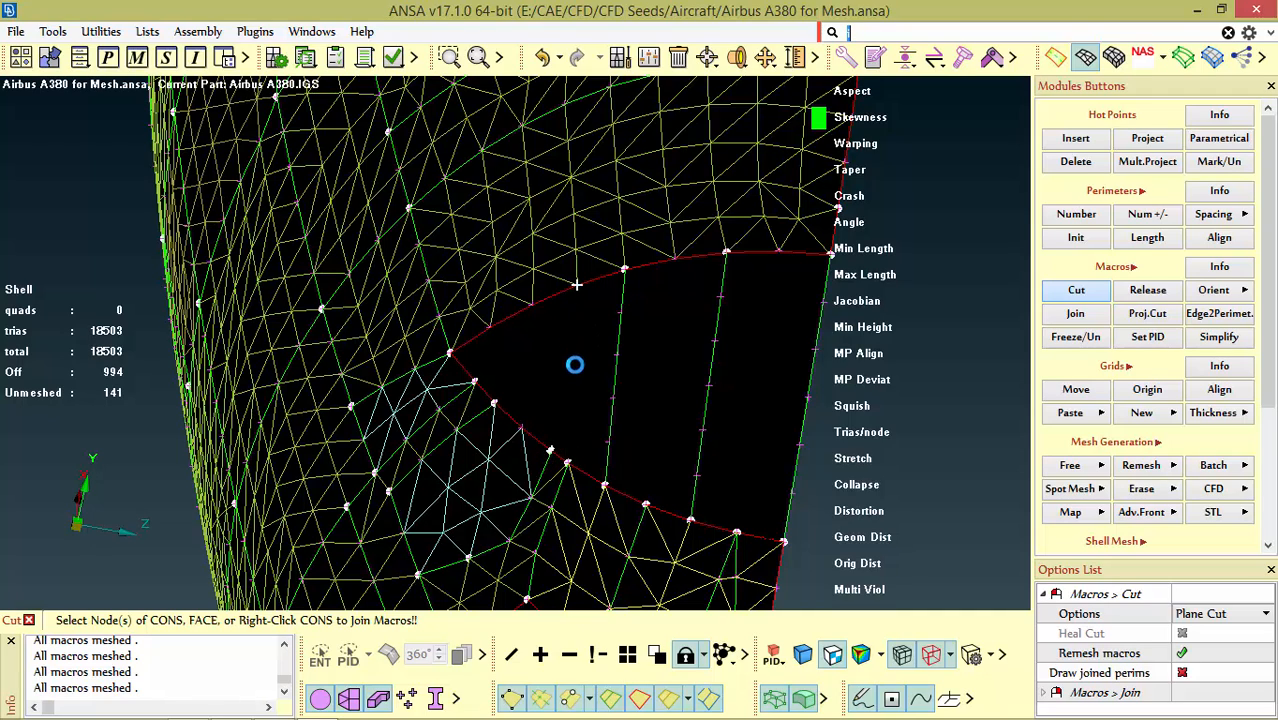
pyautogui.click(494, 331)
pyautogui.click(499, 402)
# Step: Map mesh all visible unmeshed macros, including the strips above the windshield
pyautogui.keyDown('ctrl'); pyautogui.moveTo(562, 351); pyautogui.dragTo(610, 365); pyautogui.keyUp('ctrl')
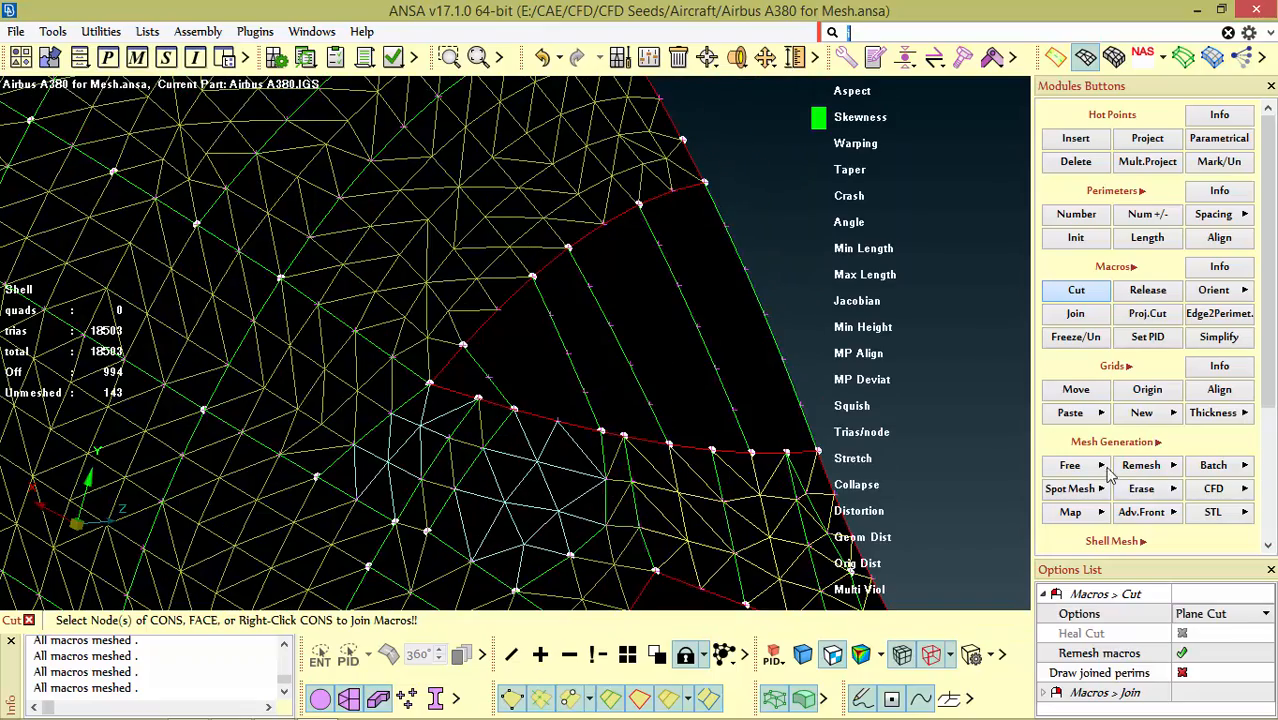
pyautogui.click(1068, 515)
pyautogui.click(1078, 574)
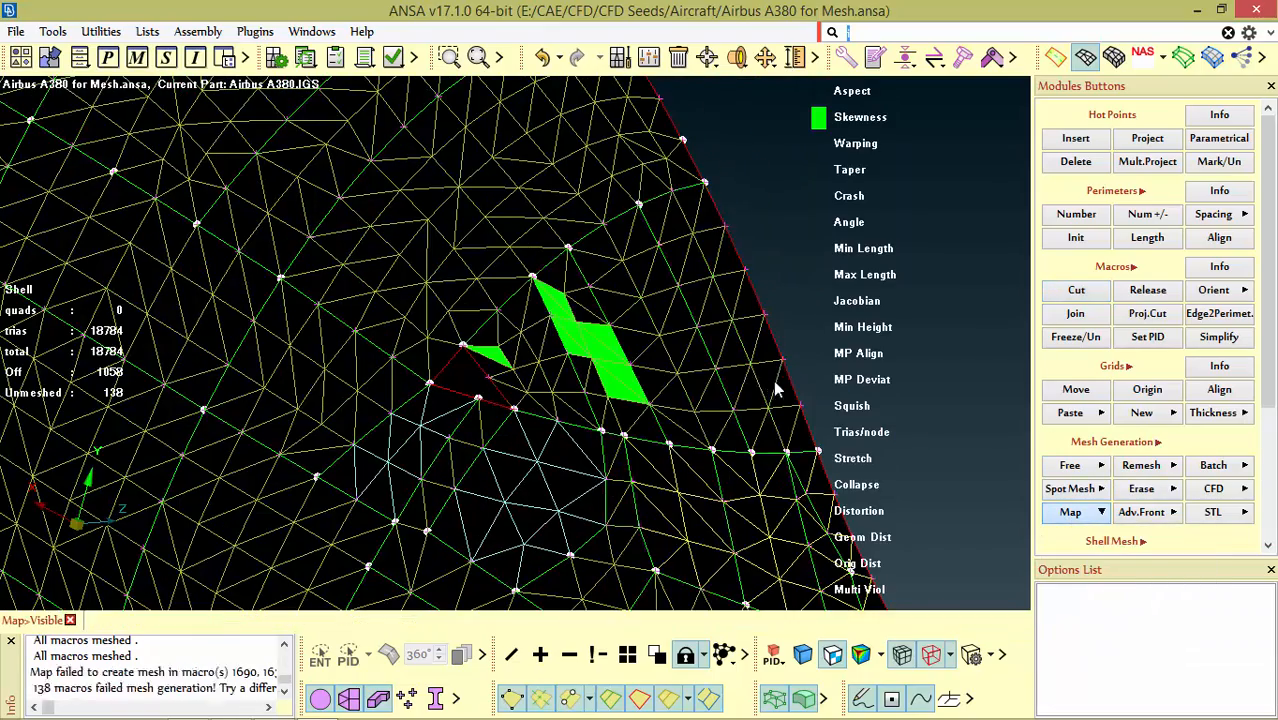
# Step: Examine the skewed elements above the windshield, comparing the macro boundaries in the mesh with the underlying surface geometry
pyautogui.keyDown('ctrl'); pyautogui.moveTo(670, 348); pyautogui.dragTo(630, 418); pyautogui.keyUp('ctrl')
pyautogui.scroll(5, 630, 418)
pyautogui.scroll(-5, 533, 277)
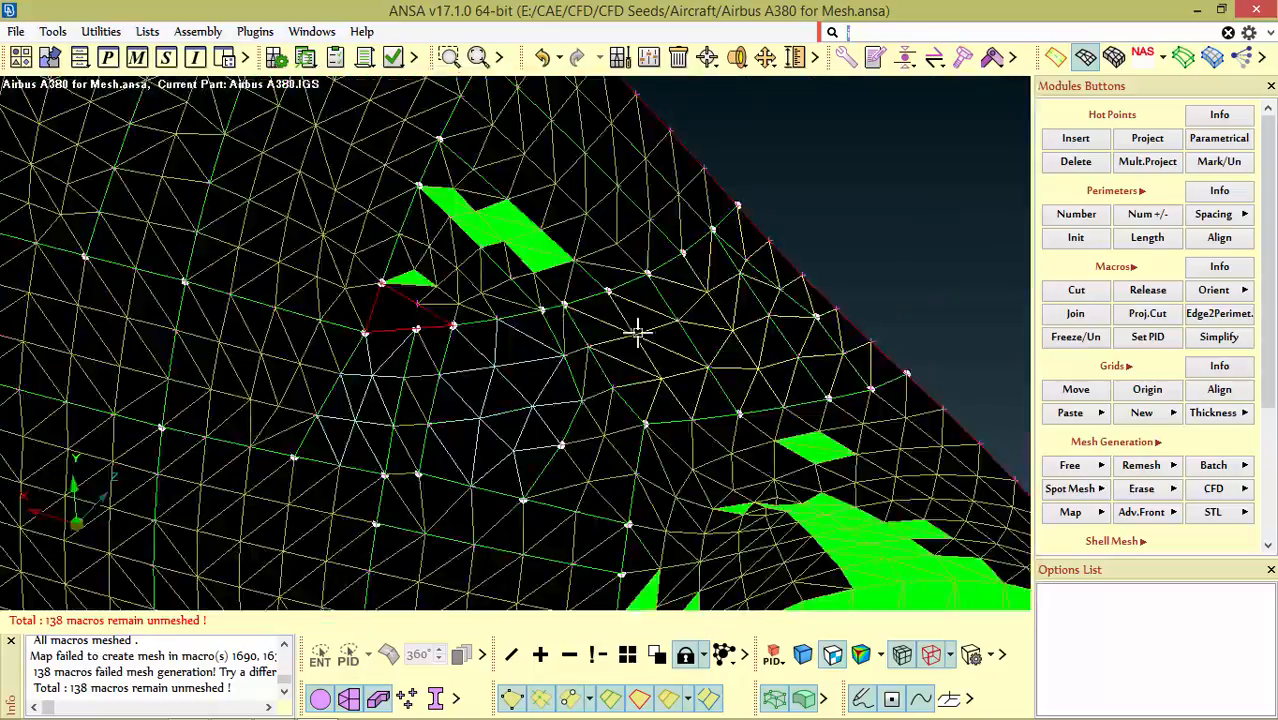
pyautogui.keyDown('ctrl'); pyautogui.moveTo(533, 277); pyautogui.dragTo(555, 351); pyautogui.keyUp('ctrl')
pyautogui.scroll(5, 555, 351)
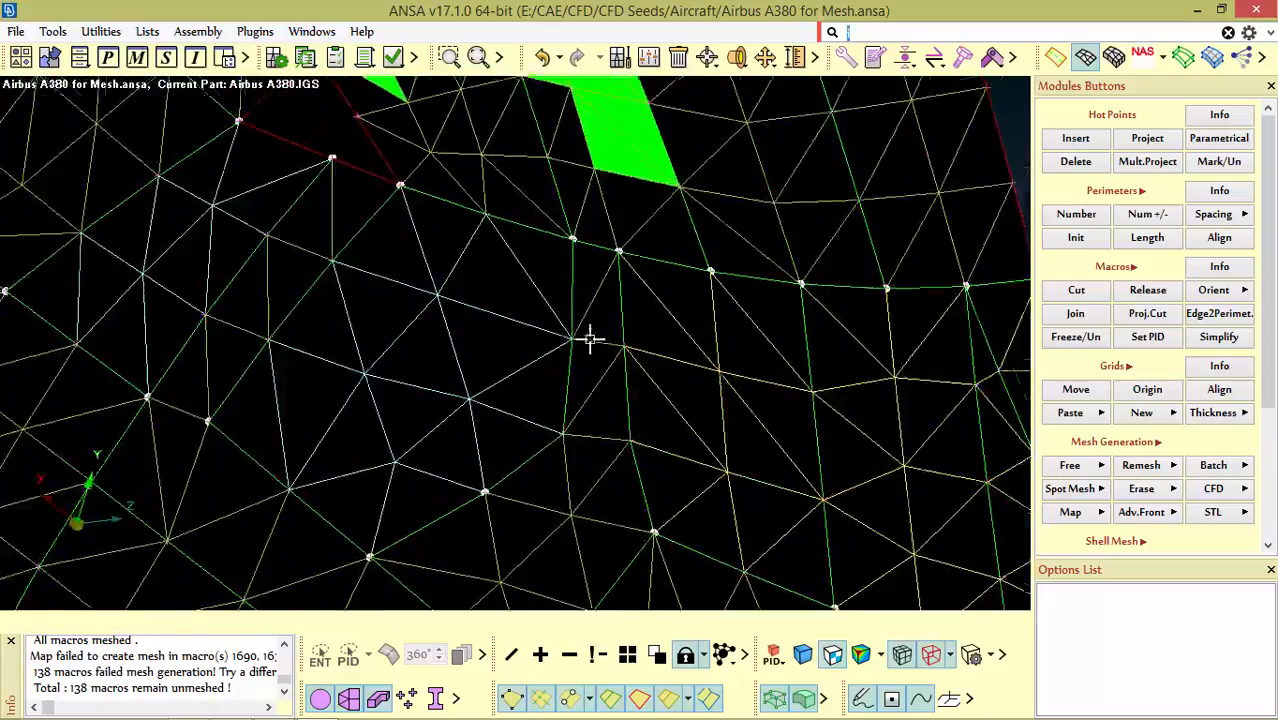
pyautogui.scroll(-5, 611, 310)
pyautogui.keyDown('ctrl'); pyautogui.moveTo(567, 322); pyautogui.dragTo(692, 329); pyautogui.keyUp('ctrl')
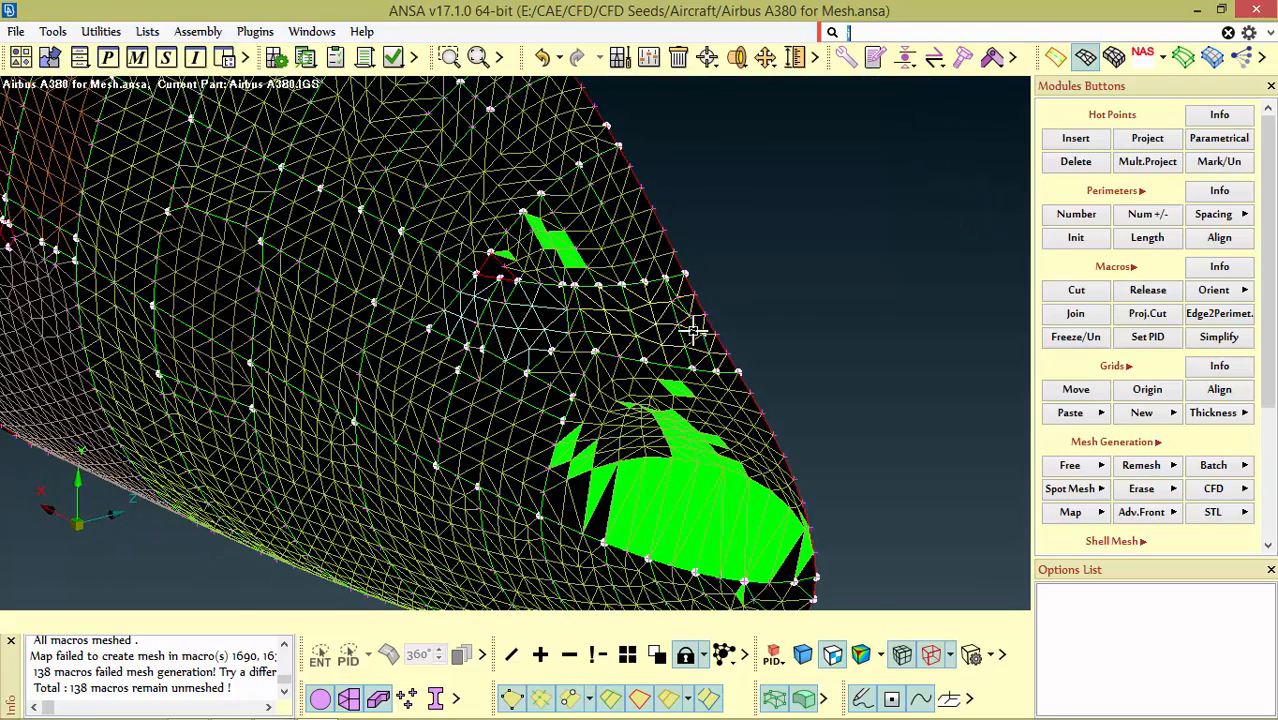
pyautogui.click(1056, 57)
pyautogui.scroll(10, 653, 280)
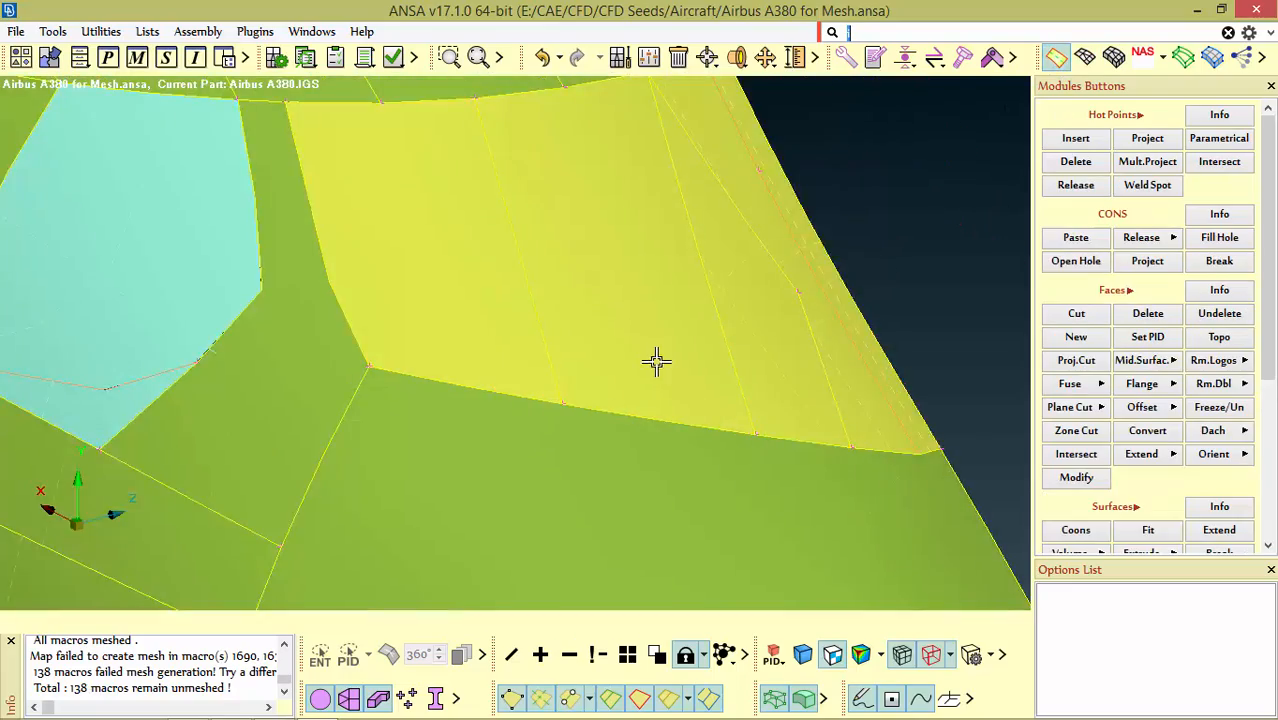
pyautogui.scroll(-6, 558, 338)
pyautogui.scroll(8, 543, 285)
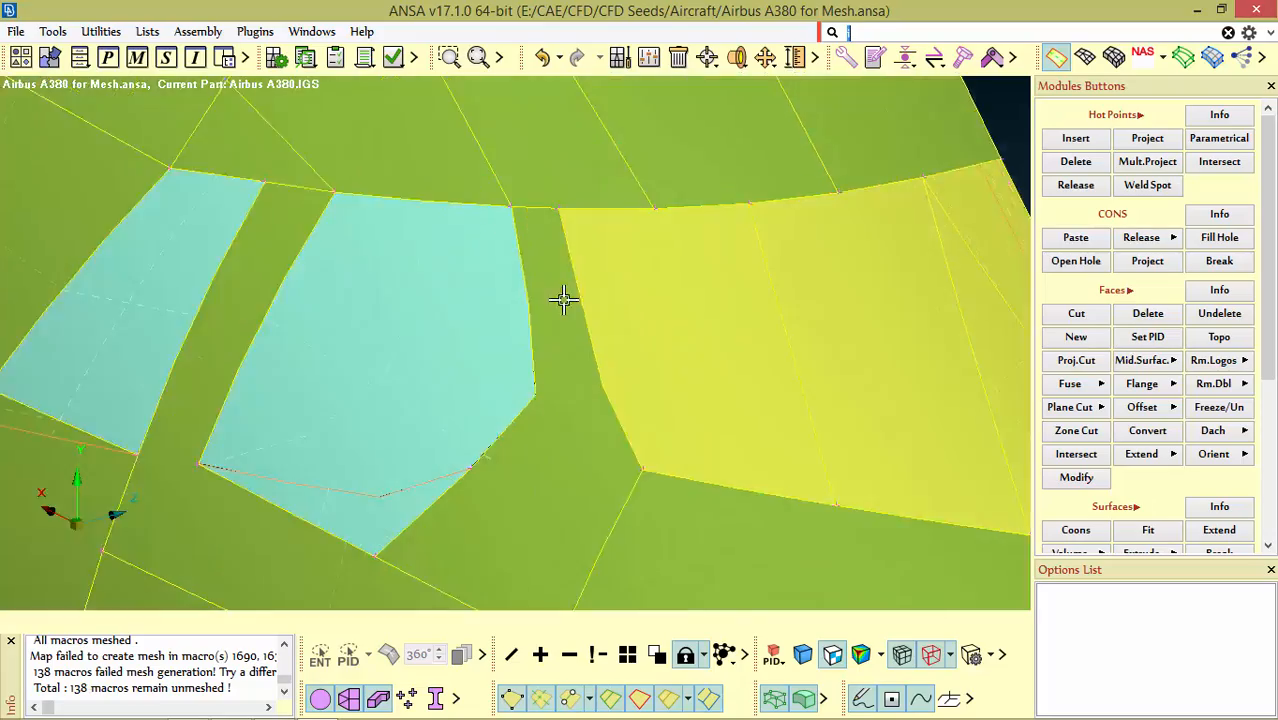
pyautogui.click(1085, 57)
pyautogui.scroll(3, 585, 330)
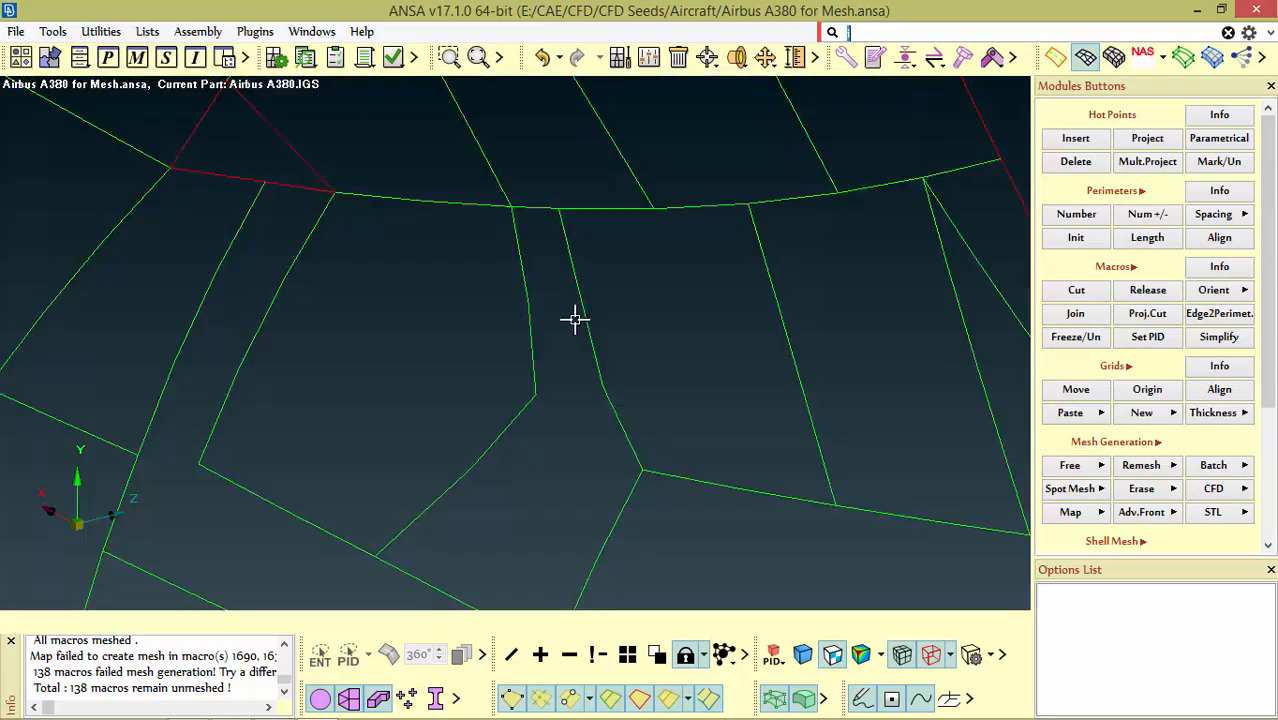
pyautogui.keyDown('ctrl'); pyautogui.moveTo(619, 327); pyautogui.dragTo(575, 267); pyautogui.keyUp('ctrl')
pyautogui.scroll(3, 575, 267)
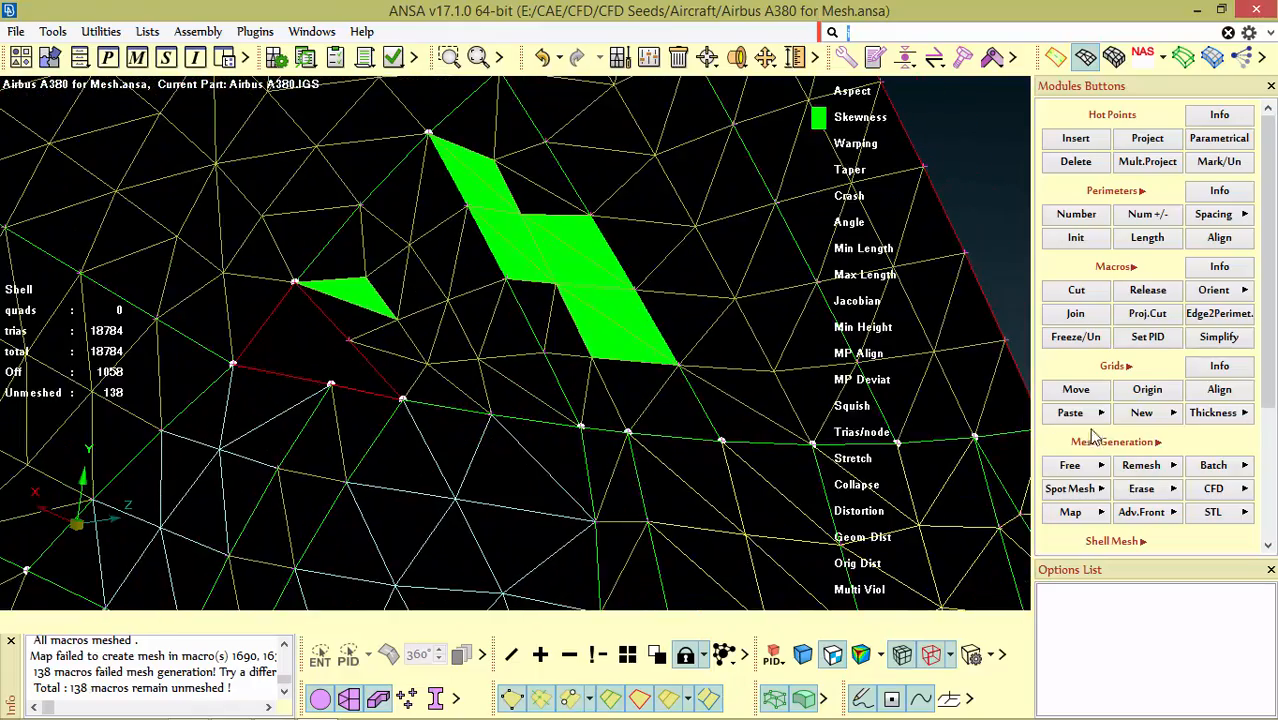
pyautogui.click(1086, 493)
pyautogui.click(1095, 531)
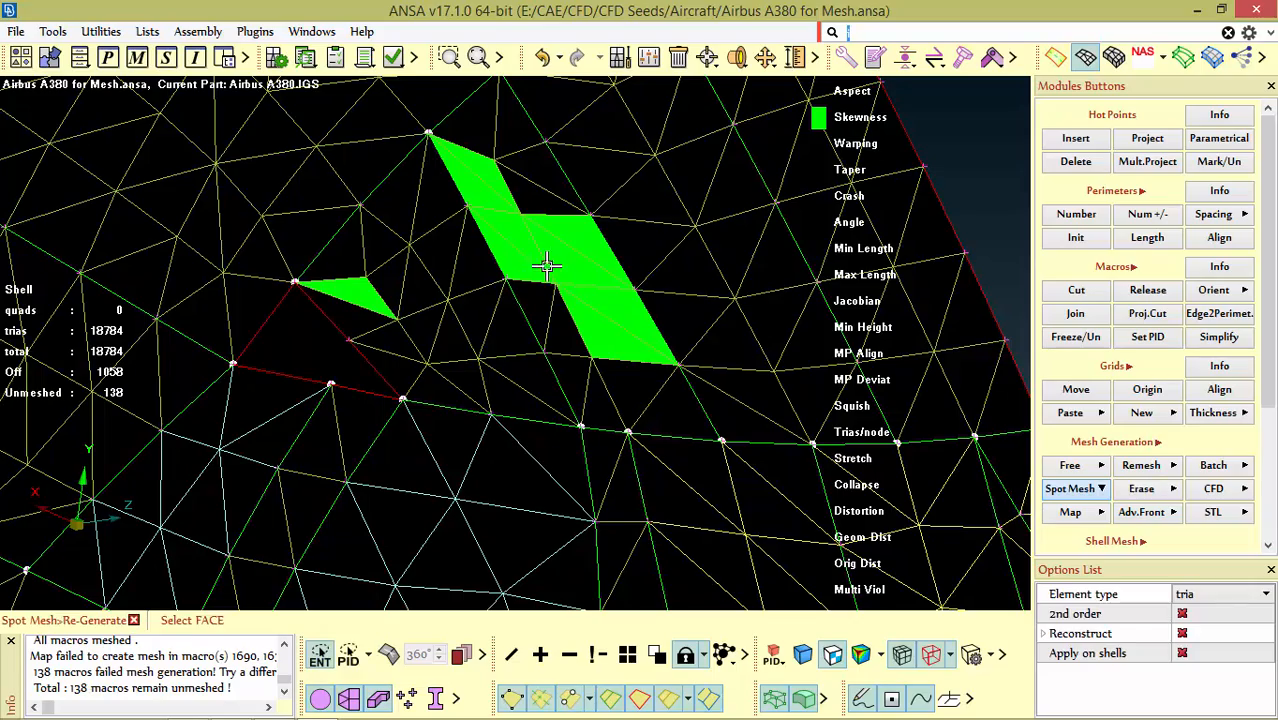
pyautogui.scroll(-5, 591, 324)
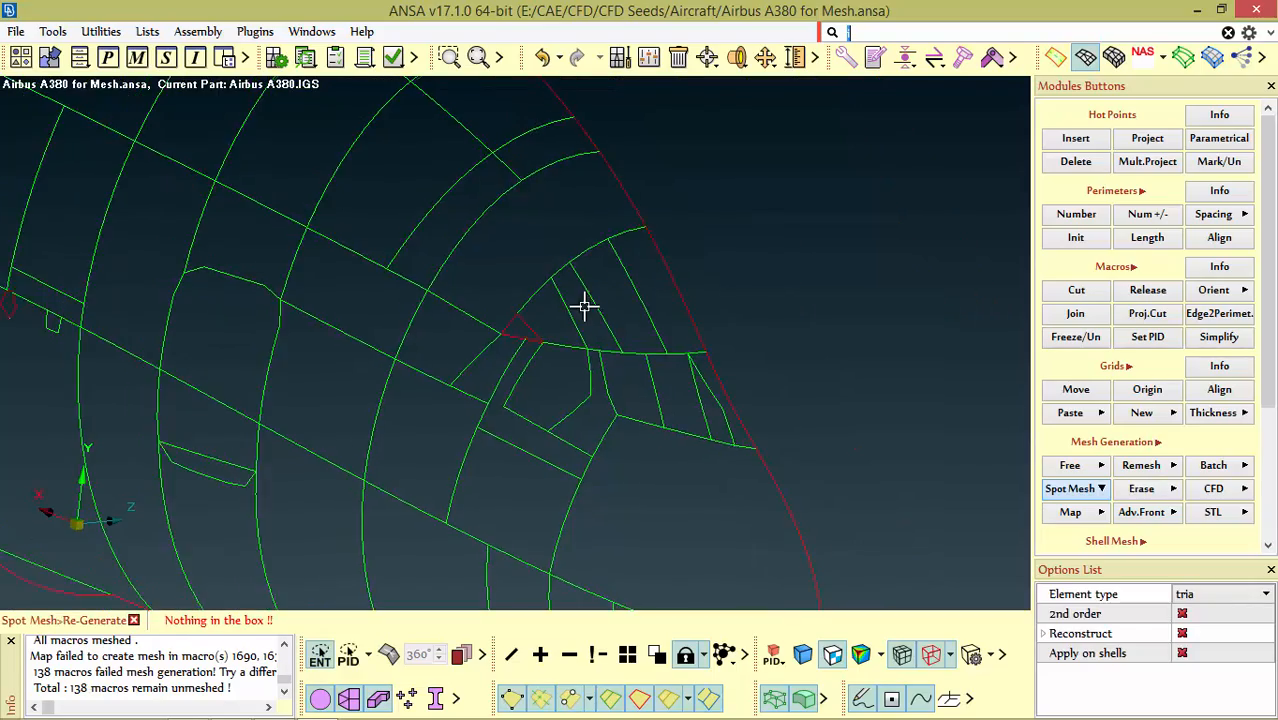
pyautogui.scroll(5, 602, 334)
pyautogui.scroll(-2, 585, 325)
pyautogui.keyDown('ctrl'); pyautogui.moveTo(585, 325); pyautogui.dragTo(593, 347); pyautogui.keyUp('ctrl')
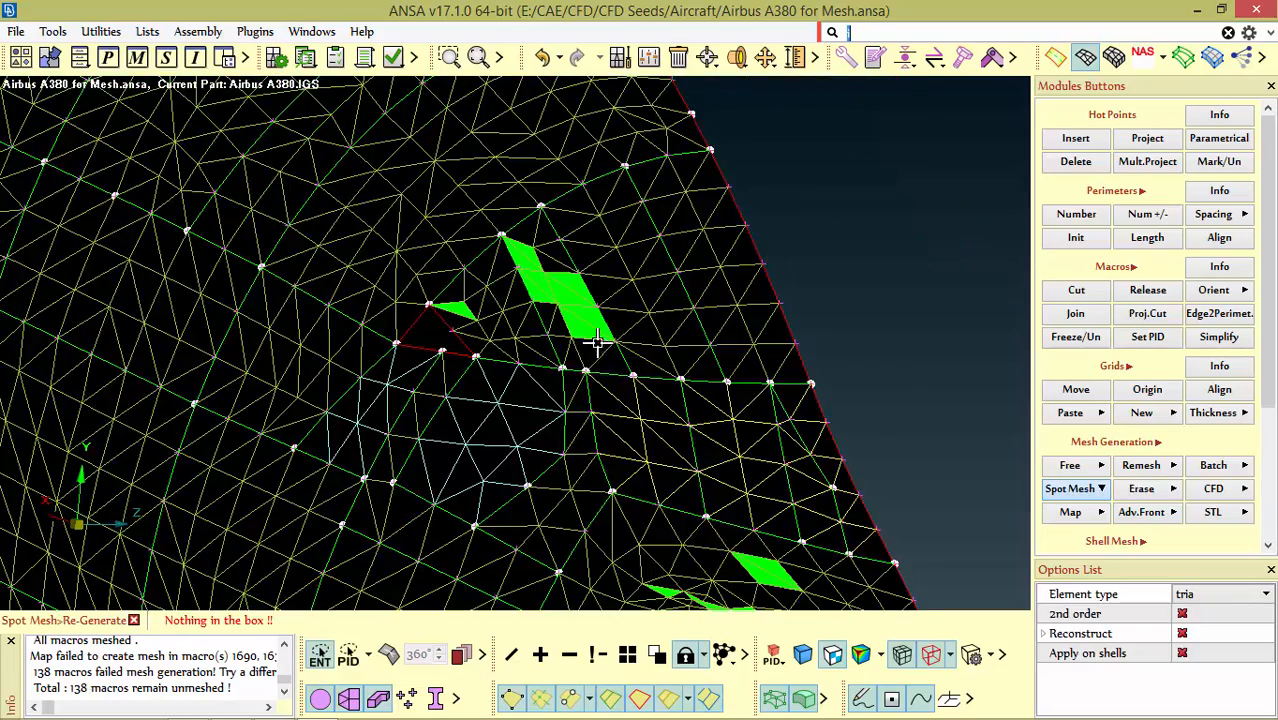
# Step: Recut the strips above the windshield between upper and lower perimeter hot points and regenerate the unmeshed macro's tria map mesh
pyautogui.click(1078, 290)
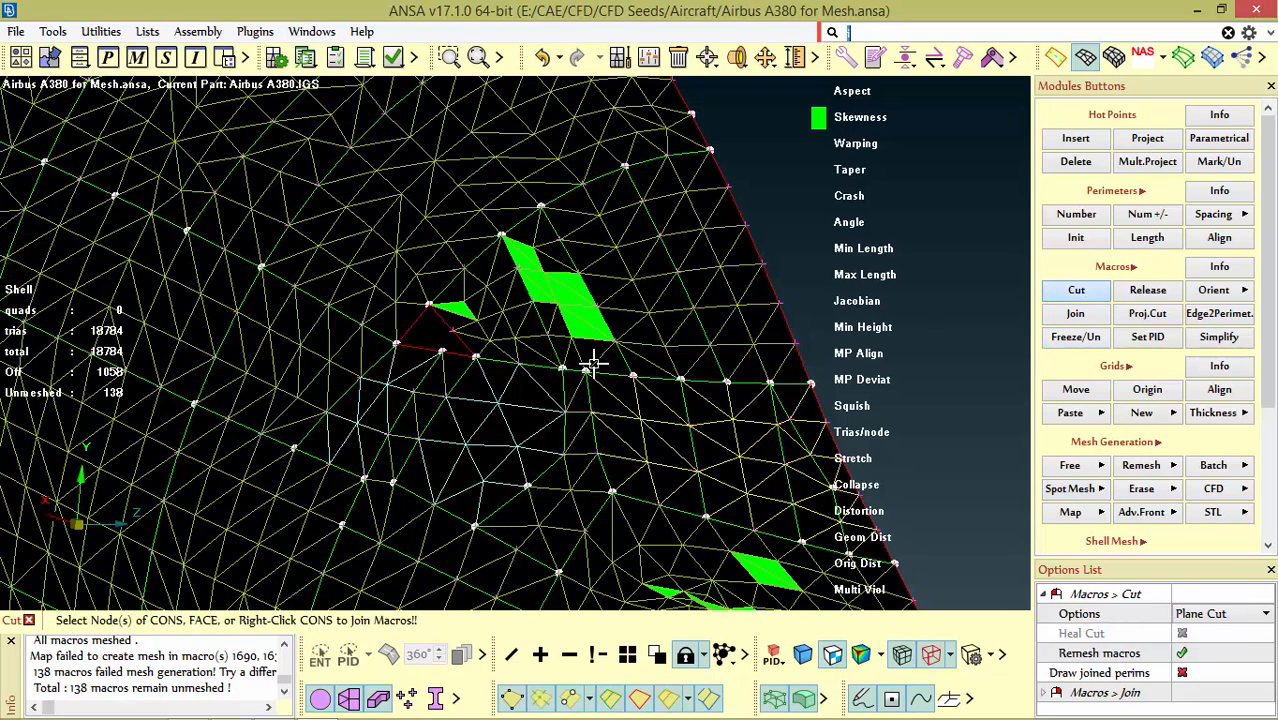
pyautogui.click(540, 206)
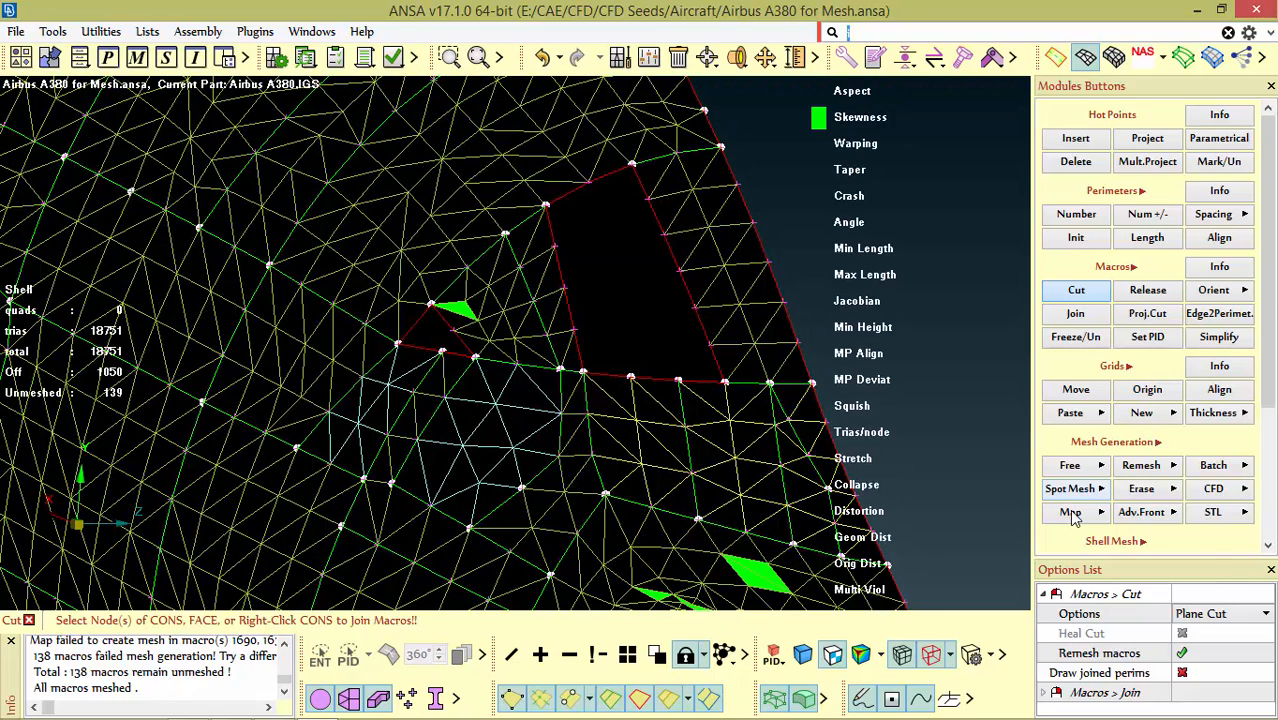
pyautogui.rightClick(1070, 513)
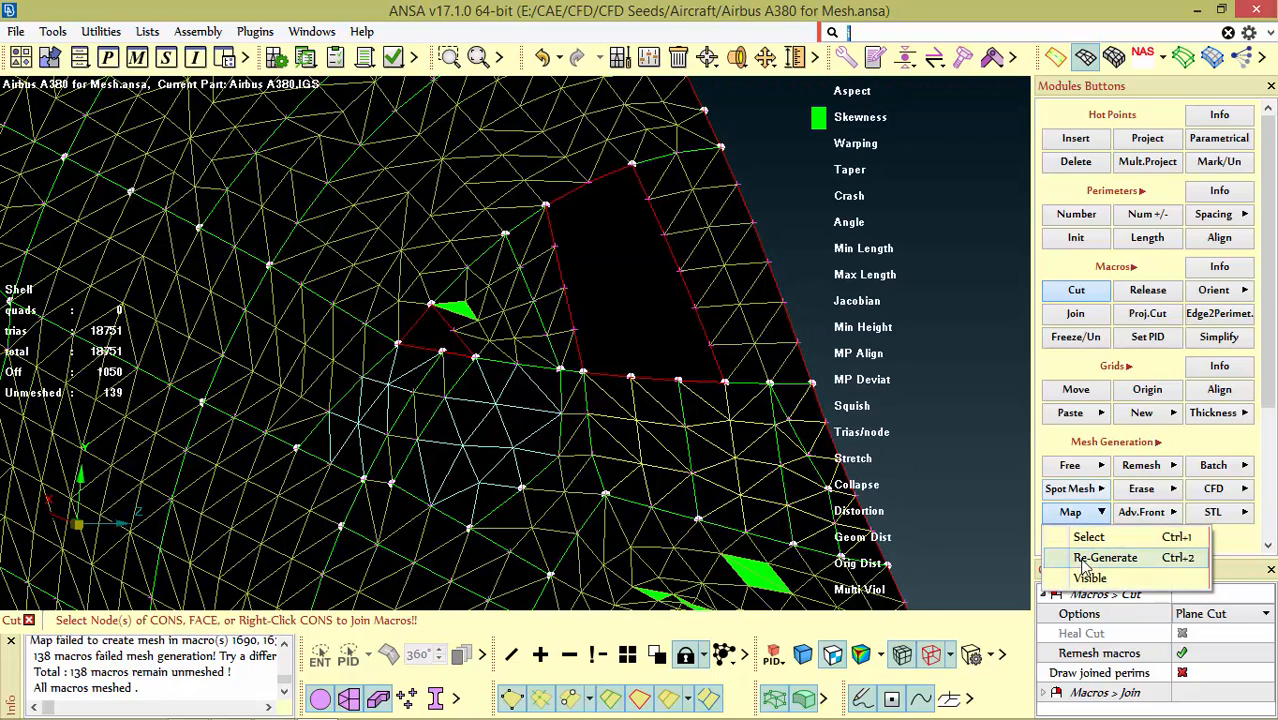
pyautogui.click(1100, 553)
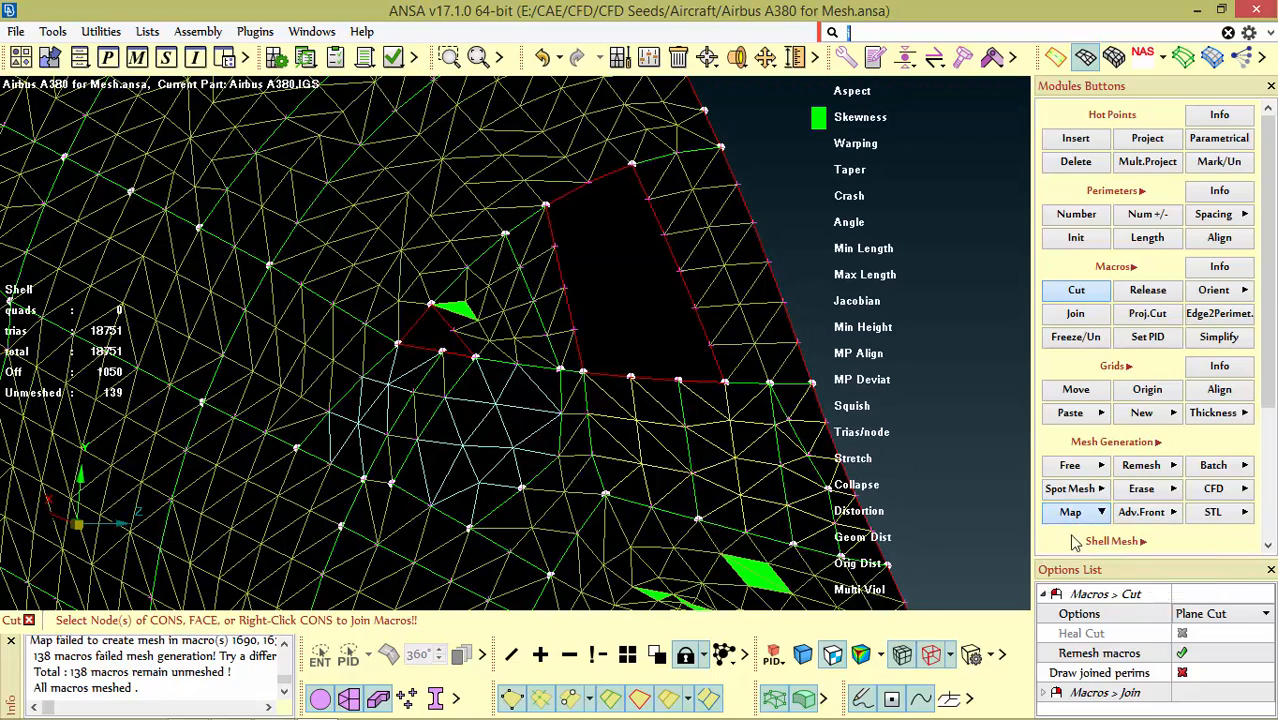
pyautogui.click(575, 319)
pyautogui.middleClick(588, 333)
pyautogui.keyDown('ctrl'); pyautogui.moveTo(620, 304); pyautogui.dragTo(647, 322); pyautogui.keyUp('ctrl')
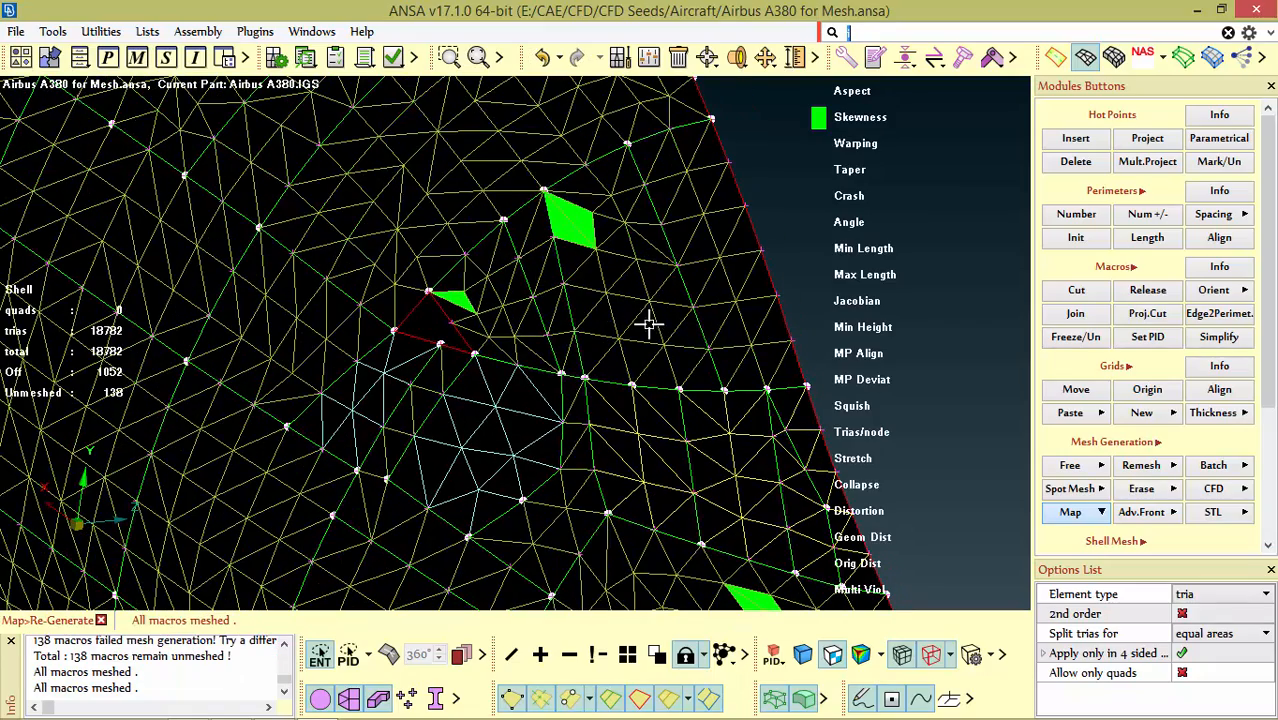
# Step: Plane cut the strips above the windshield between further pairs of hot points on their upper and lower perimeters
pyautogui.click(1079, 291)
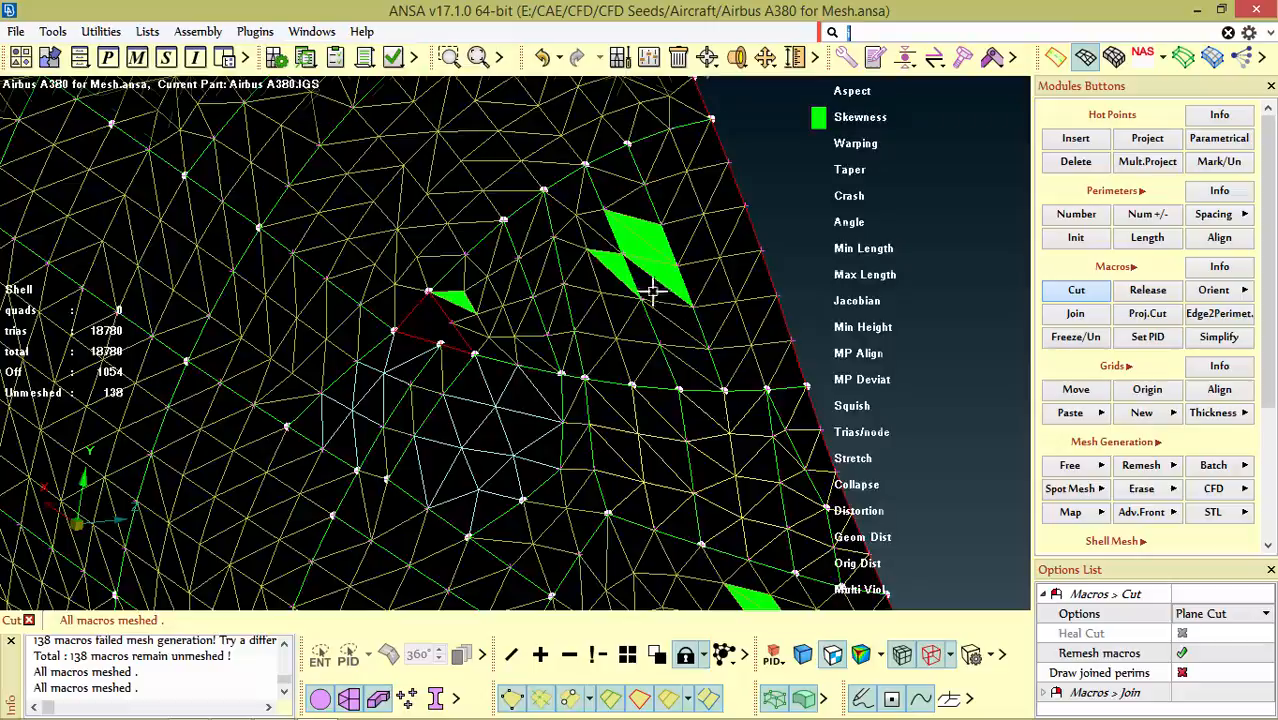
pyautogui.keyDown('ctrl'); pyautogui.moveTo(651, 291); pyautogui.dragTo(579, 294); pyautogui.keyUp('ctrl')
pyautogui.scroll(-5, 584, 275)
pyautogui.scroll(7, 627, 277)
pyautogui.scroll(-4, 616, 374)
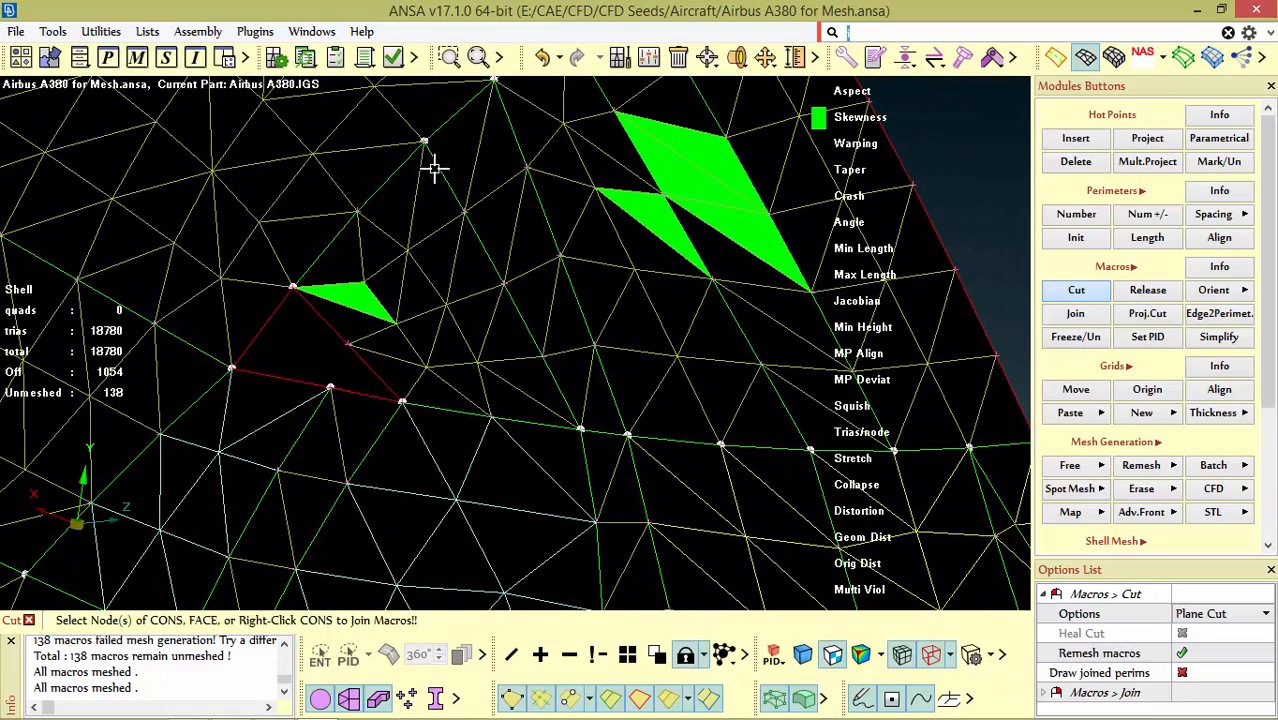
pyautogui.click(626, 429)
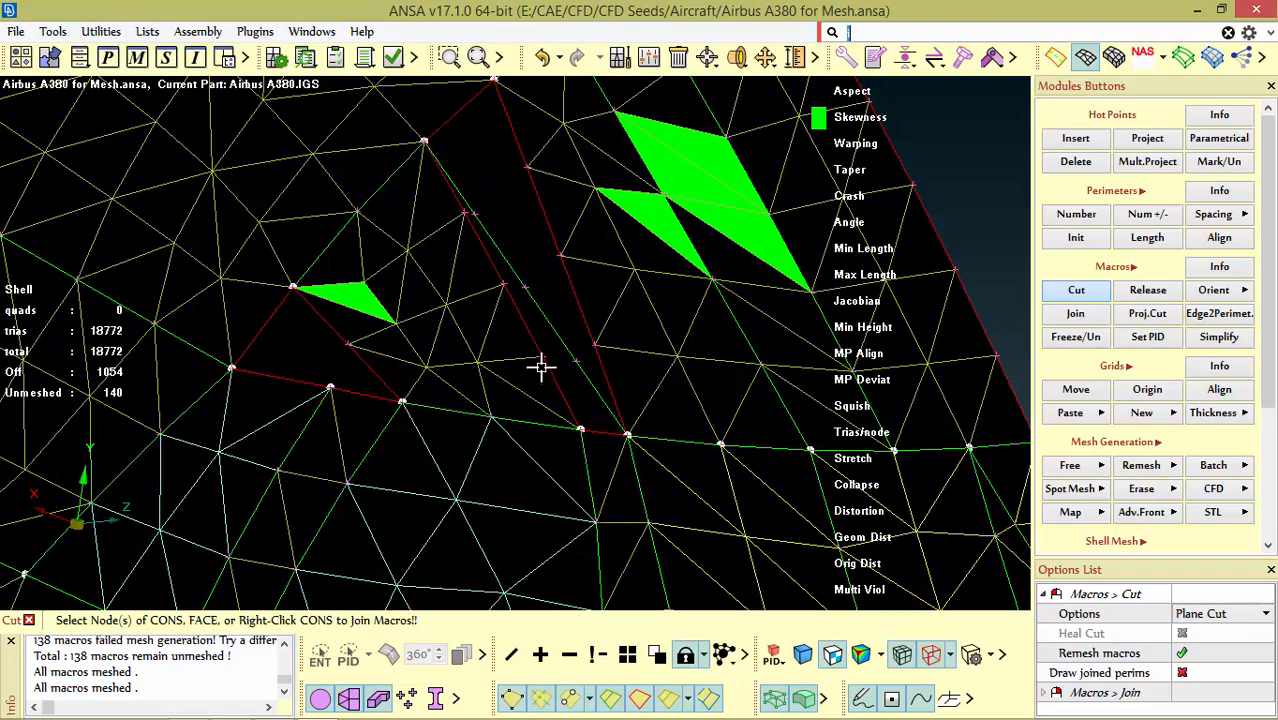
# Step: Join the macros bordering the new slanted cut and recut its lower end from a node to the neighbouring lower hot point
pyautogui.rightClick(541, 360)
pyautogui.scroll(-5, 542, 323)
pyautogui.scroll(3, 555, 312)
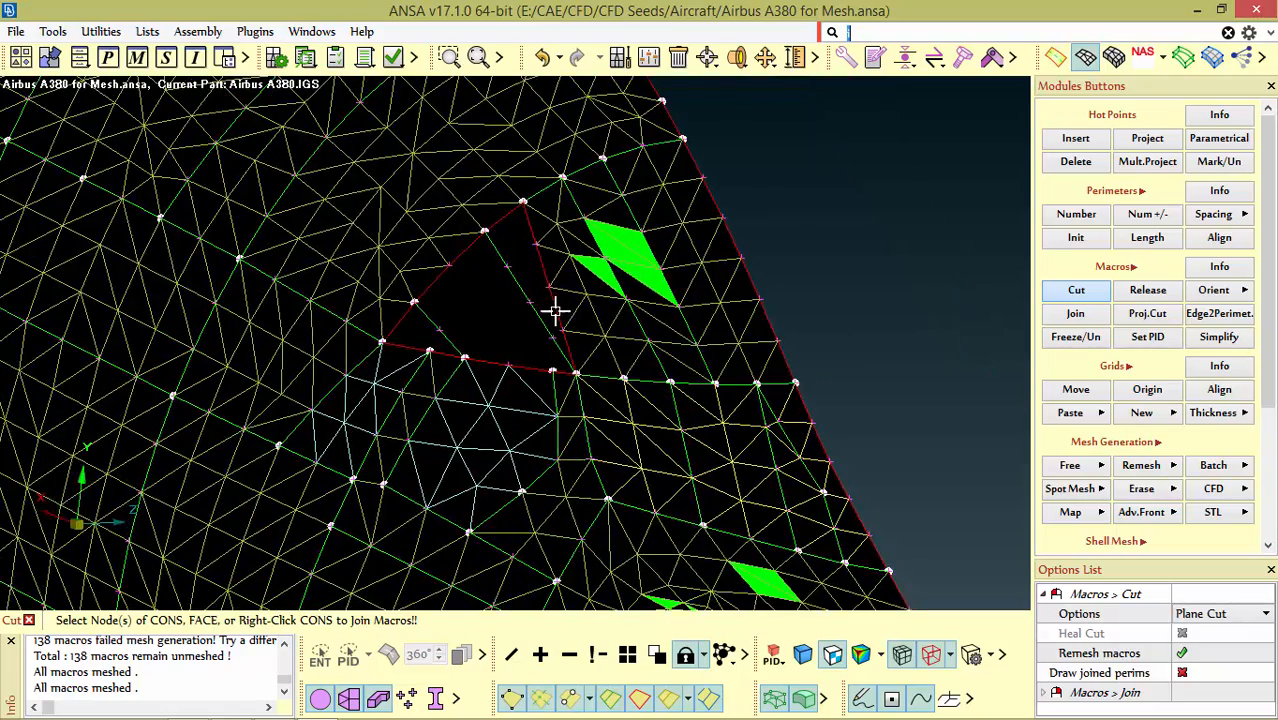
pyautogui.rightClick(559, 312)
pyautogui.scroll(-3, 575, 340)
pyautogui.scroll(3, 585, 356)
pyautogui.keyDown('ctrl'); pyautogui.moveTo(585, 356); pyautogui.dragTo(557, 455); pyautogui.keyUp('ctrl')
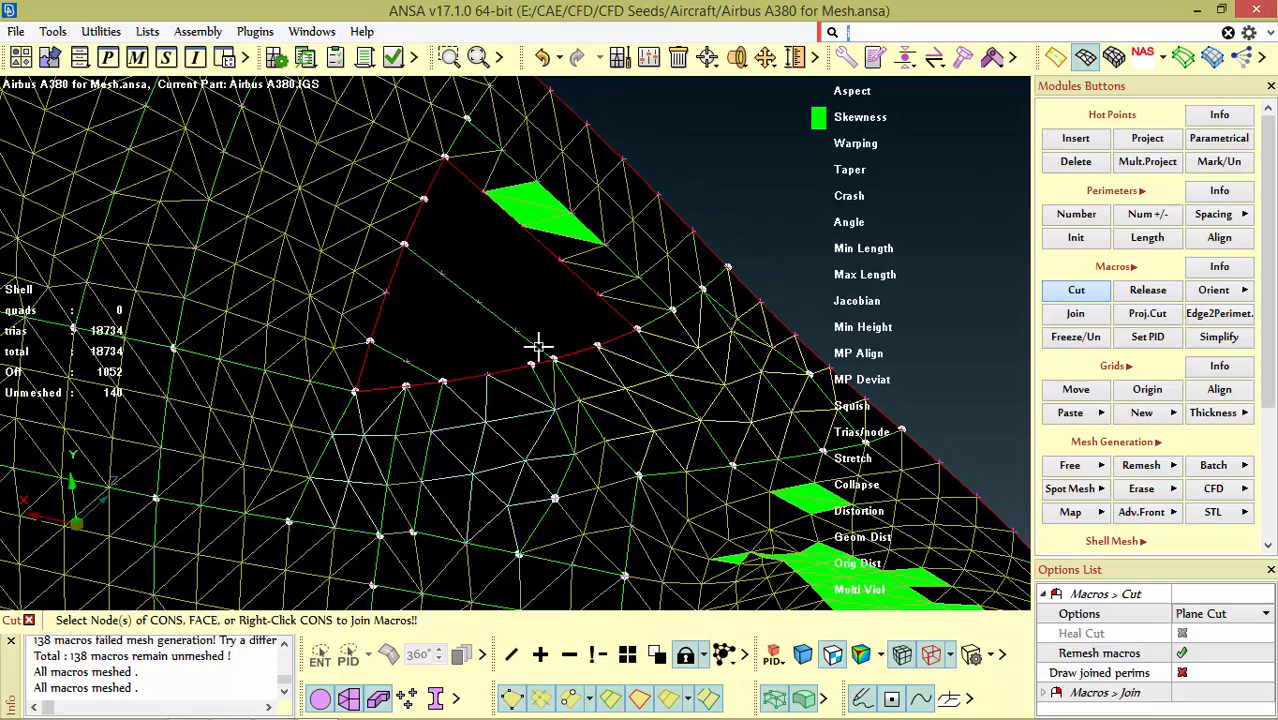
pyautogui.scroll(-3, 538, 347)
pyautogui.scroll(3, 533, 351)
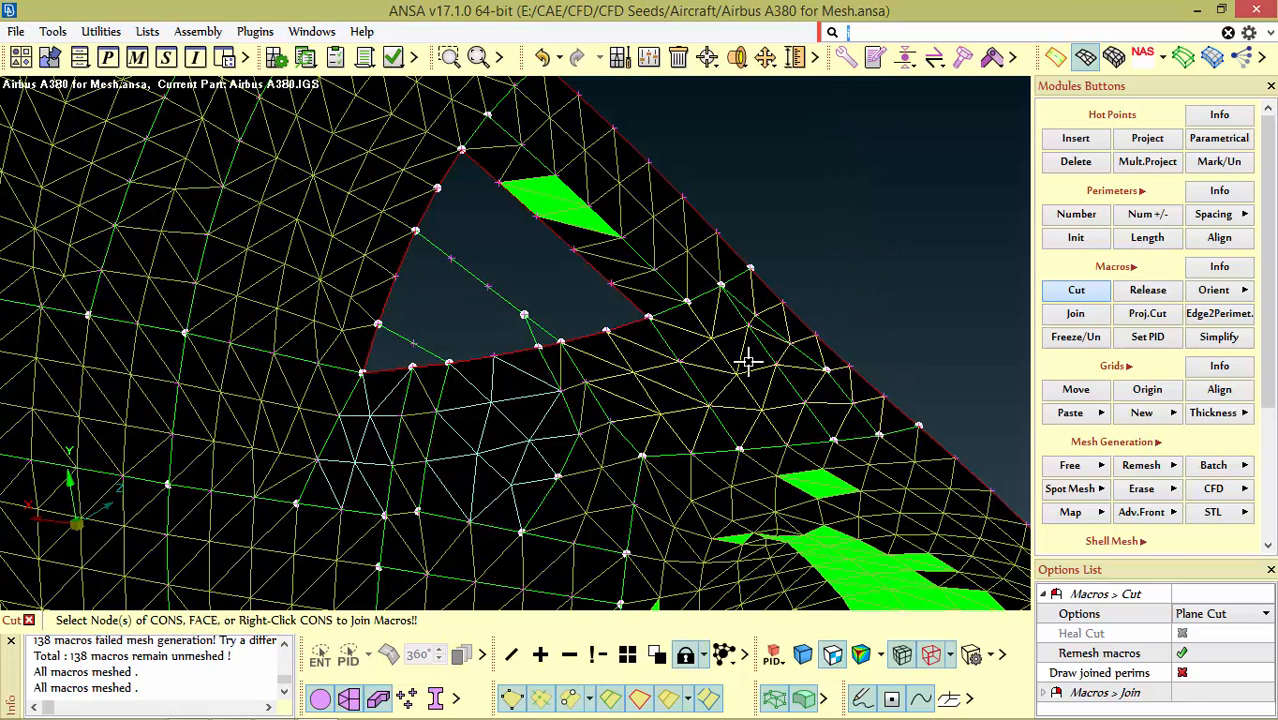
pyautogui.scroll(-3, 537, 424)
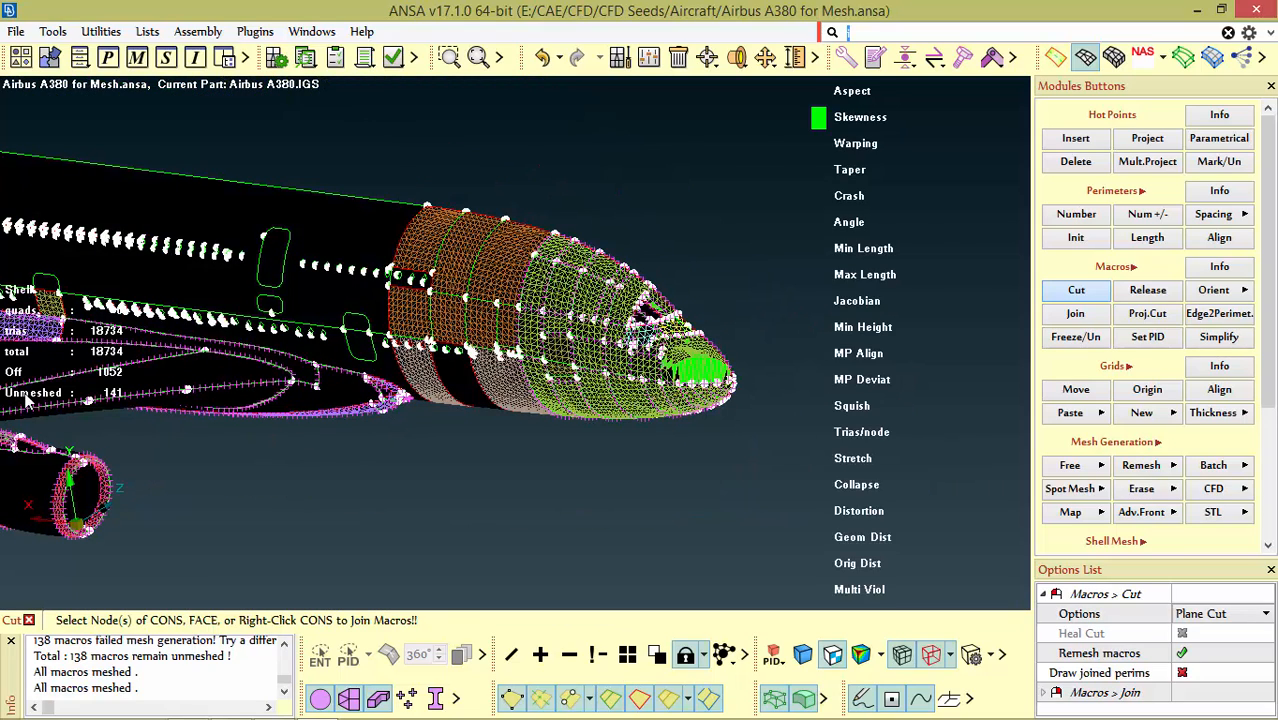
pyautogui.scroll(3, 645, 305)
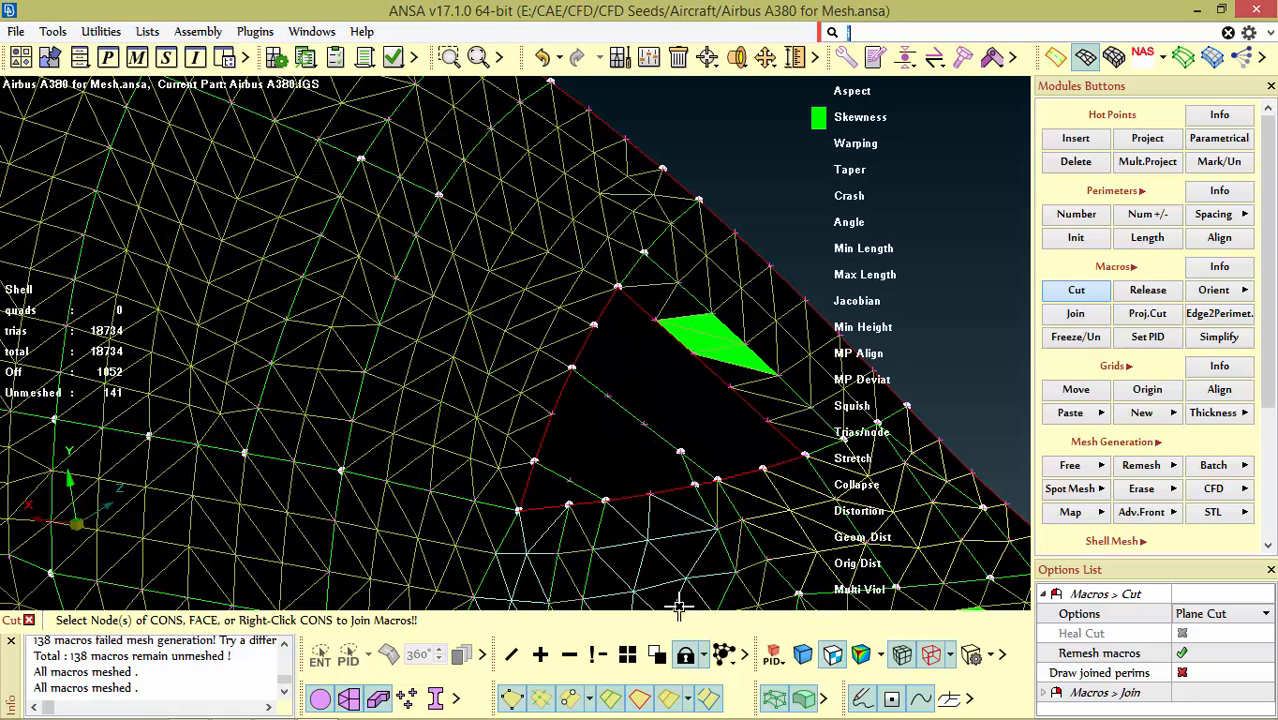
# Step: Regenerate the spot mesh with tria elements on the unmeshed macros above the windshield, including the small triangular one
pyautogui.click(1084, 490)
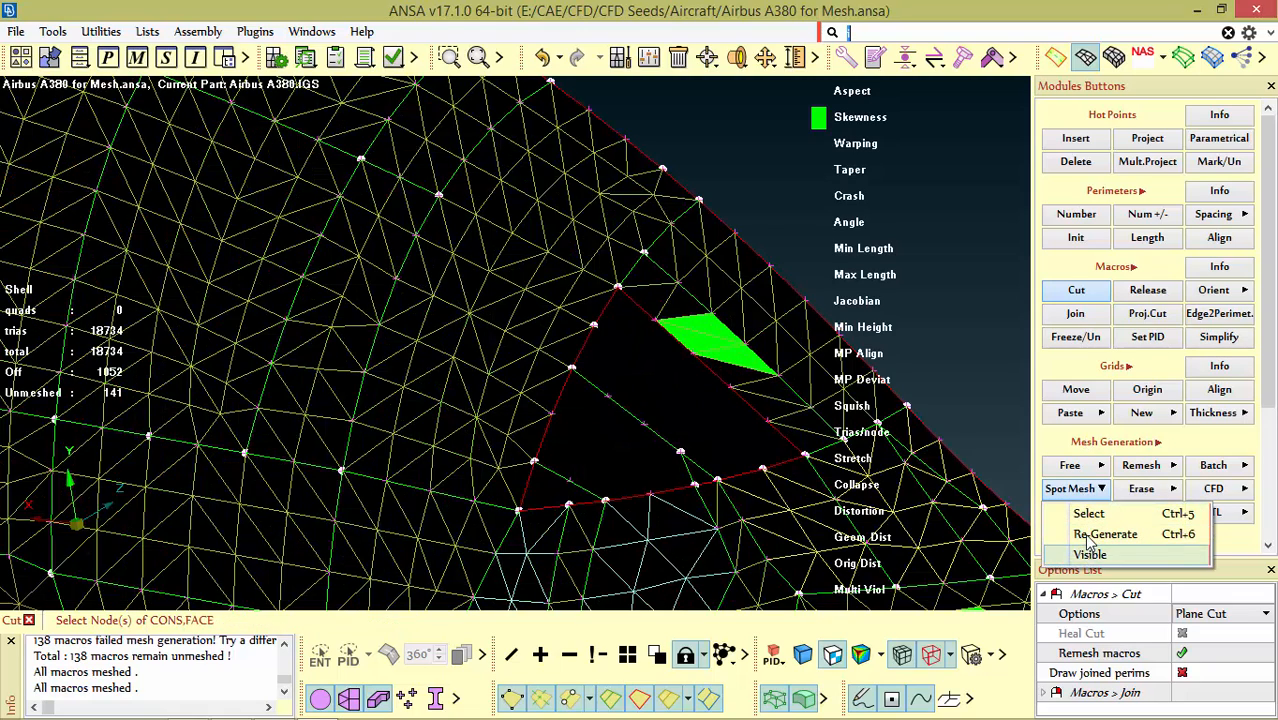
pyautogui.click(1086, 532)
pyautogui.click(727, 456)
pyautogui.middleClick(685, 452)
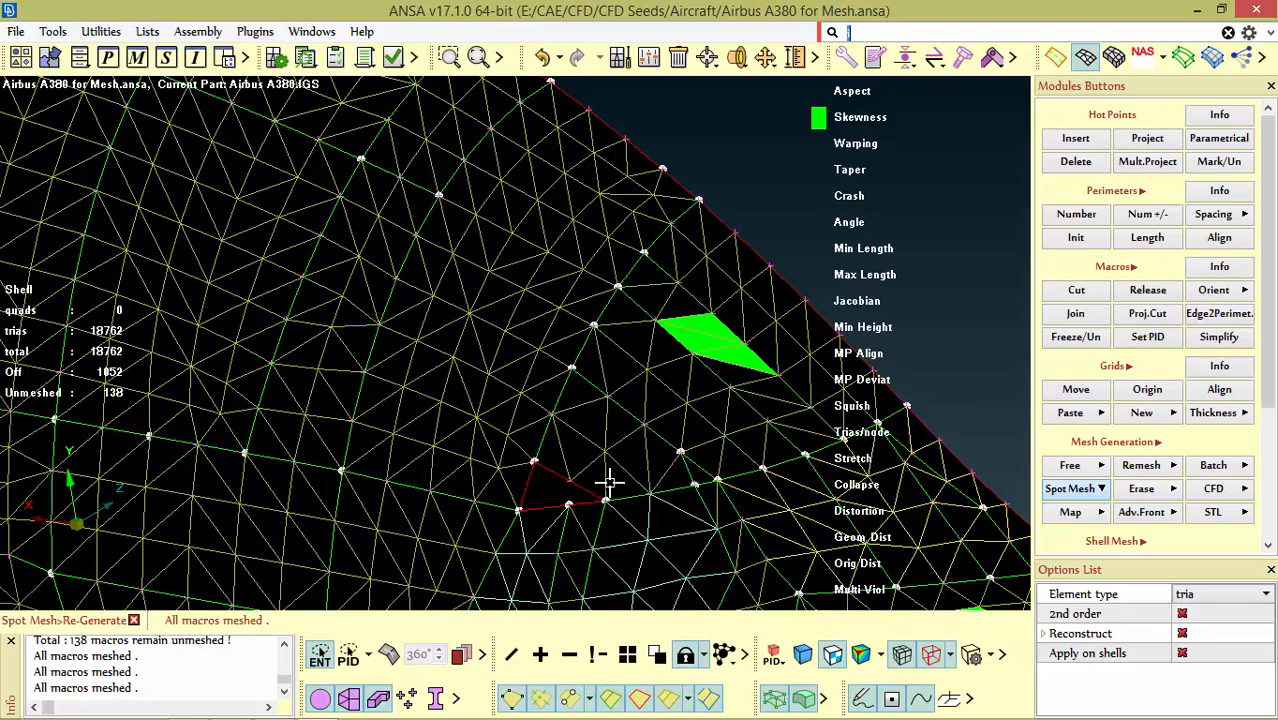
pyautogui.click(557, 482)
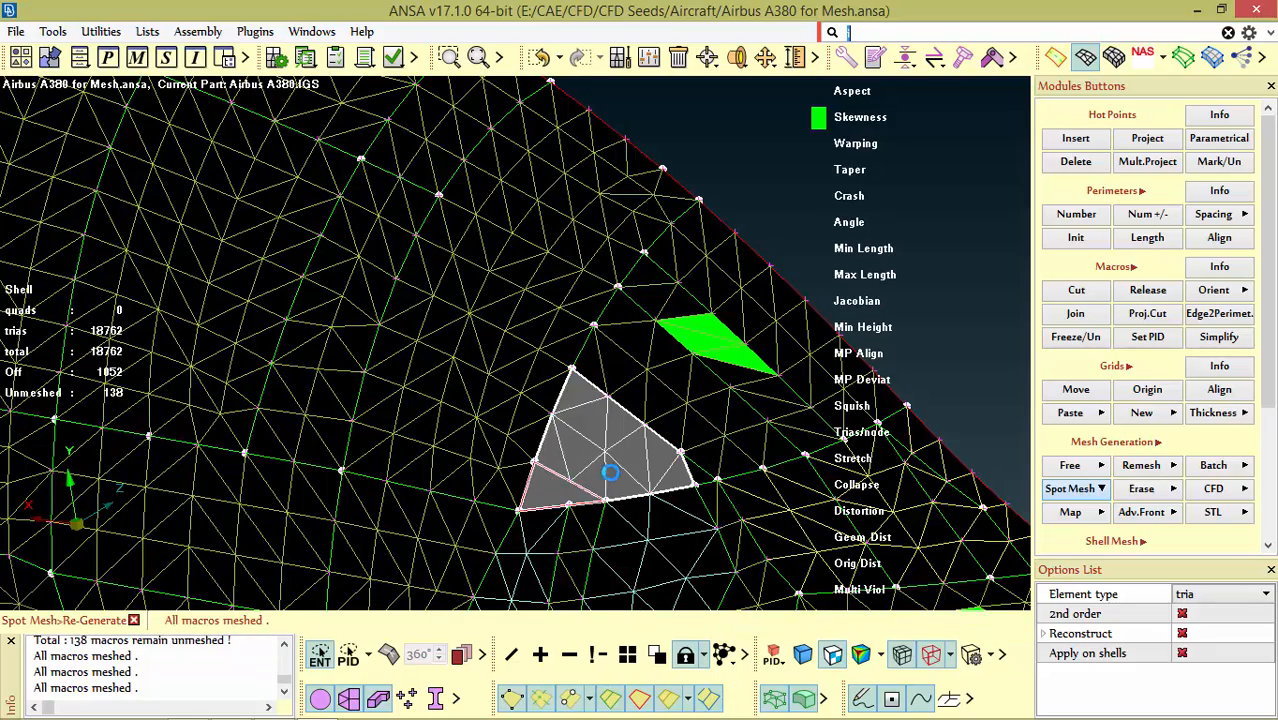
# Step: Adjust the number of elements along the perimeter of the strips beside the symmetry line above the windshield
pyautogui.scroll(-6, 528, 382)
pyautogui.scroll(10, 597, 388)
pyautogui.moveTo(636, 348)
pyautogui.keyDown('ctrl'); pyautogui.mouseDown()
pyautogui.moveTo(596, 388)
pyautogui.moveTo(537, 323)
pyautogui.moveTo(590, 298)
pyautogui.moveTo(682, 374)
pyautogui.moveTo(630, 335)
pyautogui.mouseUp(); pyautogui.keyUp('ctrl')
pyautogui.scroll(-6, 622, 357)
pyautogui.click(1147, 214)
pyautogui.rightClick(626, 328)
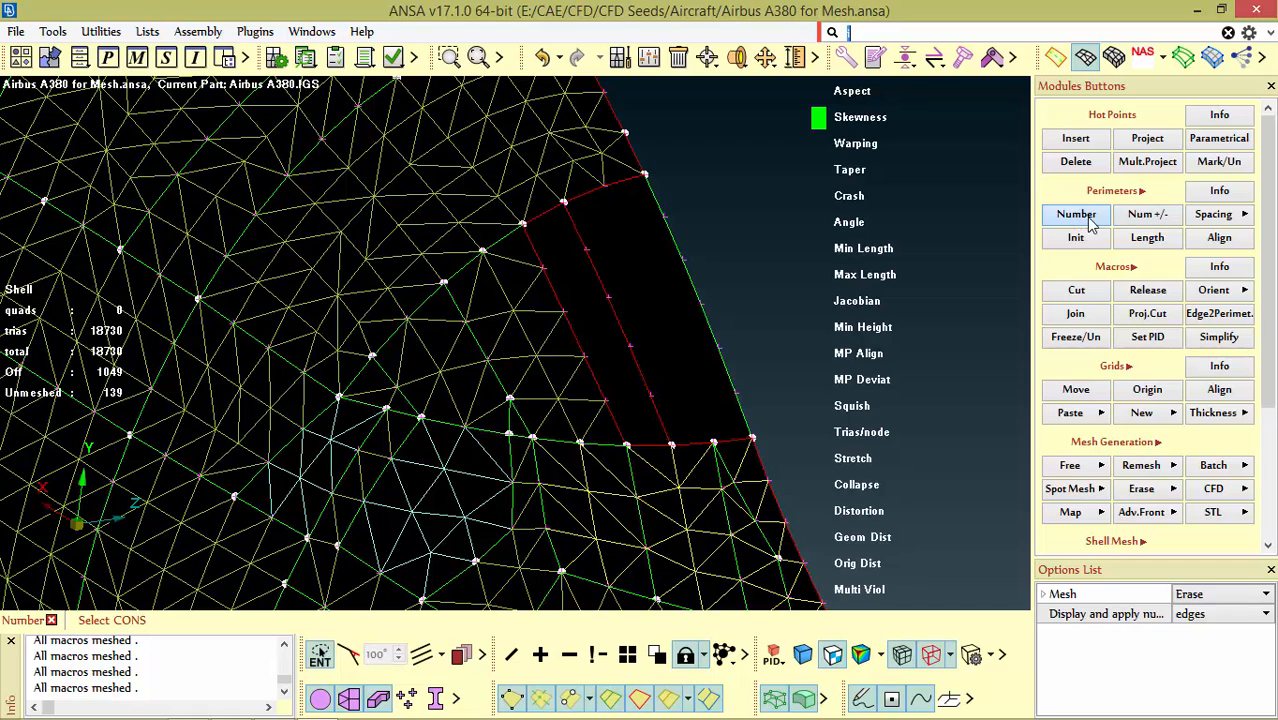
# Step: Regenerate the map mesh with tria elements on the two unmeshed strips beside the symmetry line
pyautogui.click(1094, 493)
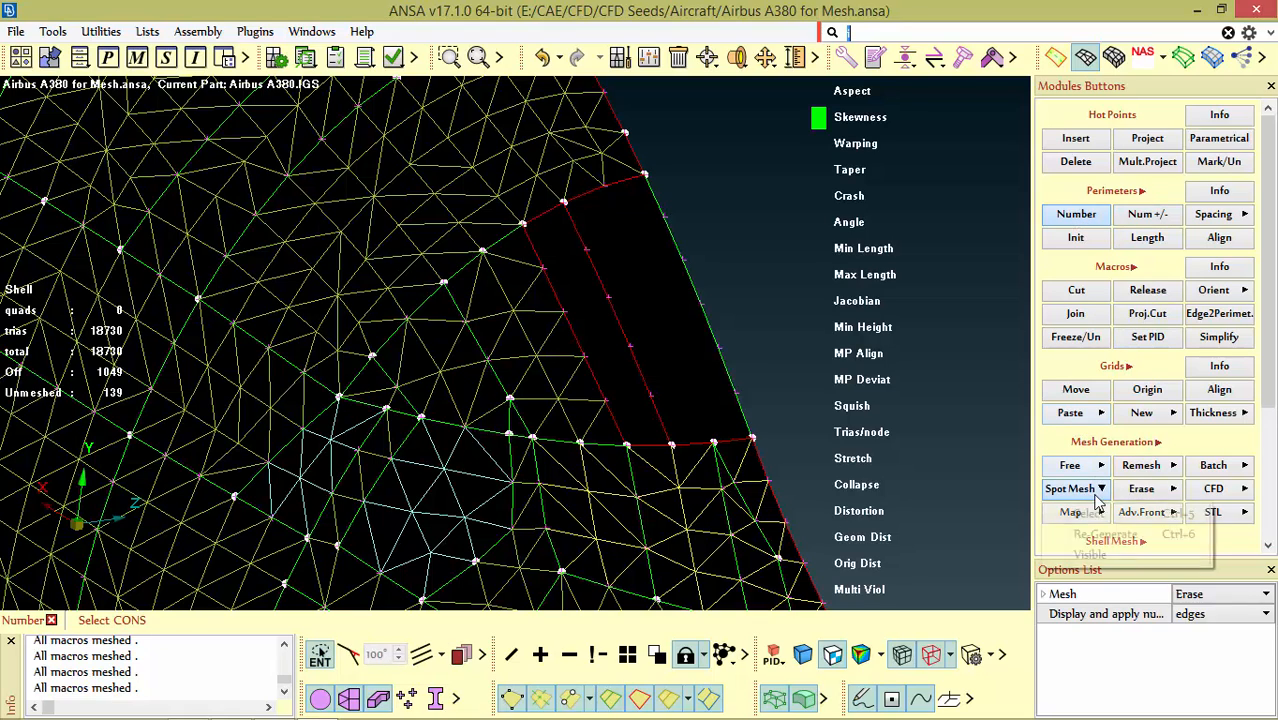
pyautogui.click(1090, 511)
pyautogui.click(1077, 517)
pyautogui.click(1088, 564)
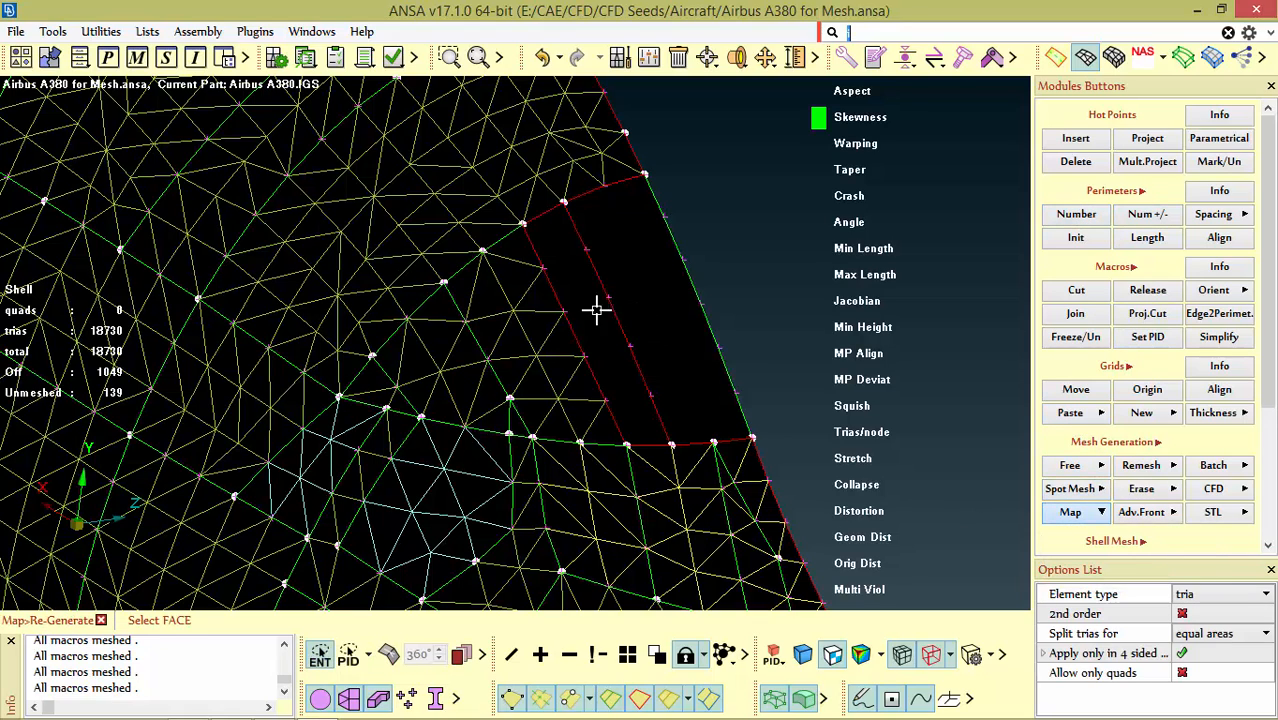
pyautogui.moveTo(596, 308); pyautogui.dragTo(689, 367)
pyautogui.middleClick(684, 346)
# Step: Examine the remaining skewed elements on the nose tip below the windshield from several sides
pyautogui.scroll(-5, 602, 297)
pyautogui.scroll(-3, 645, 256)
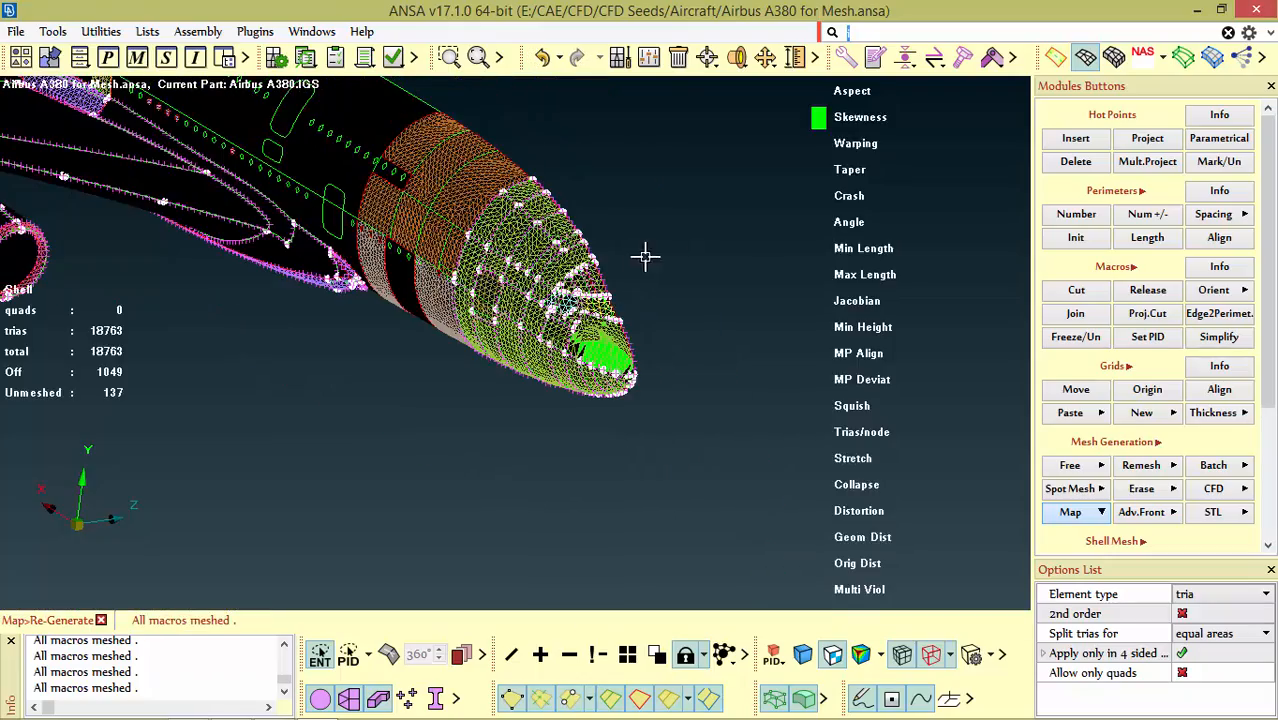
pyautogui.scroll(6, 604, 300)
pyautogui.scroll(-4, 590, 277)
pyautogui.moveTo(594, 286)
pyautogui.keyDown('ctrl'); pyautogui.mouseDown()
pyautogui.moveTo(648, 274)
pyautogui.moveTo(596, 307)
pyautogui.mouseUp(); pyautogui.keyUp('ctrl')
pyautogui.scroll(4, 662, 291)
pyautogui.scroll(-5, 622, 305)
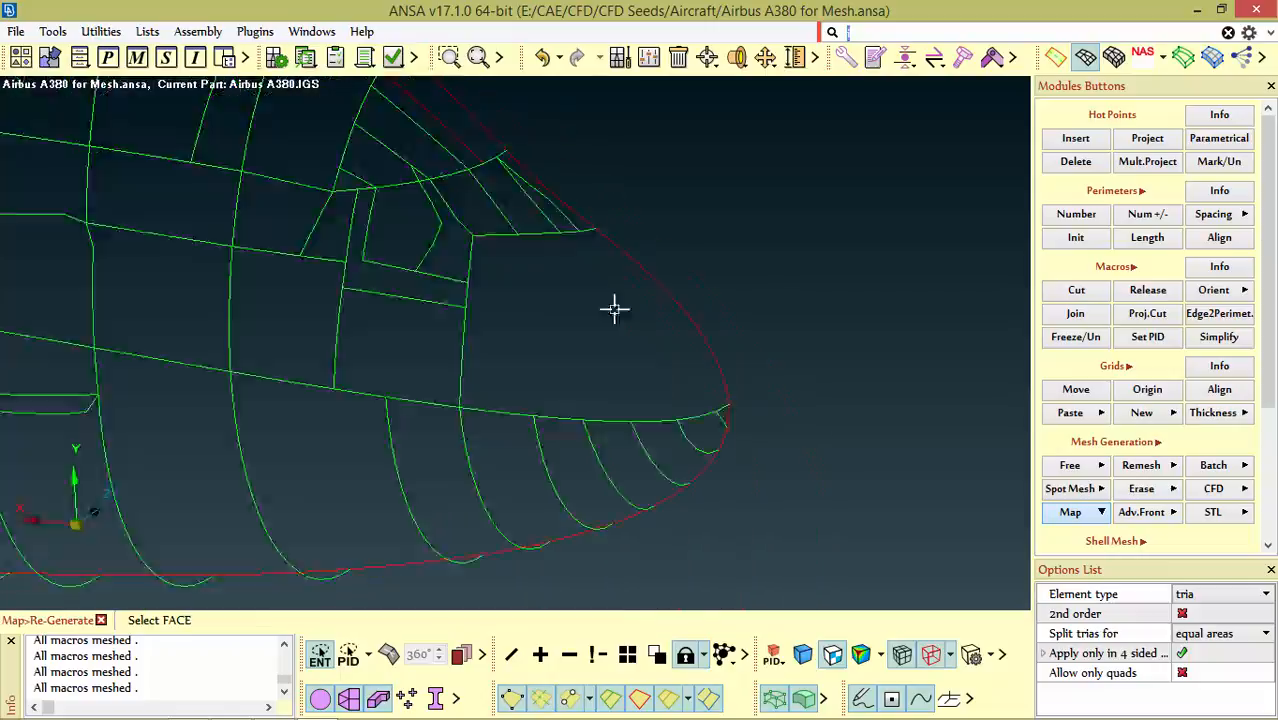
pyautogui.scroll(-5, 604, 289)
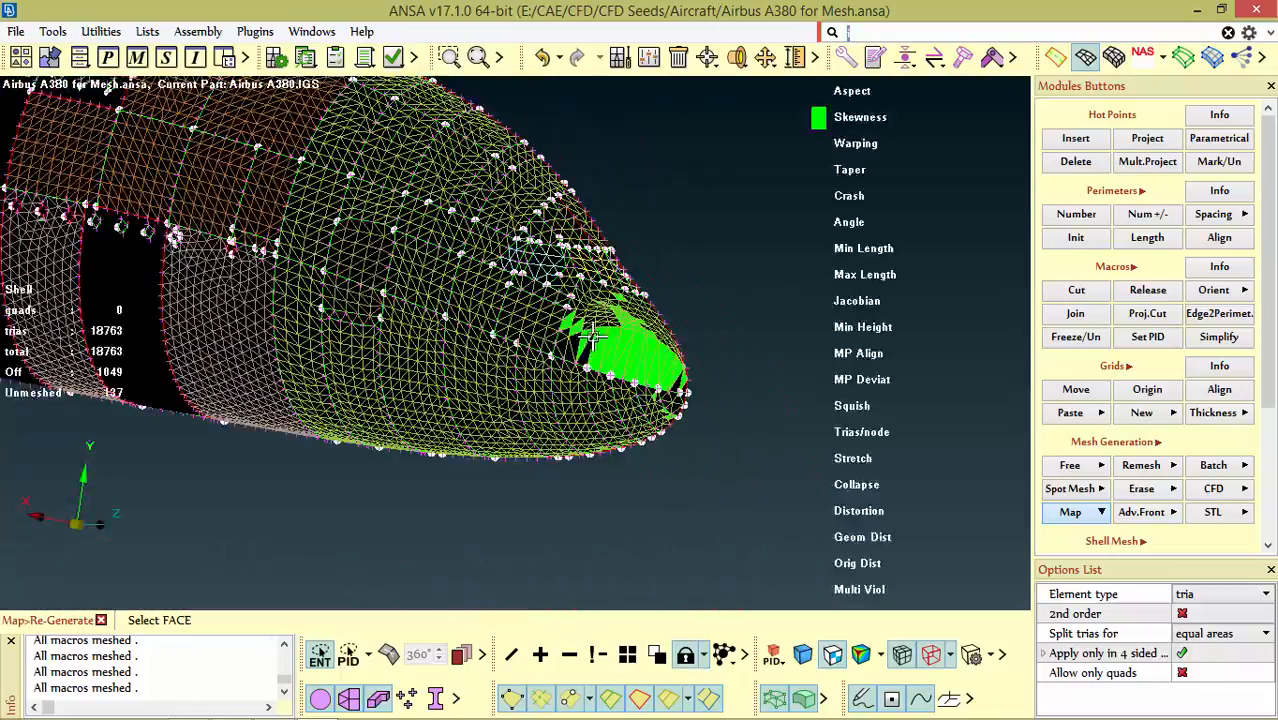
pyautogui.scroll(3, 689, 240)
pyautogui.keyDown('ctrl'); pyautogui.moveTo(689, 240); pyautogui.dragTo(667, 345); pyautogui.keyUp('ctrl')
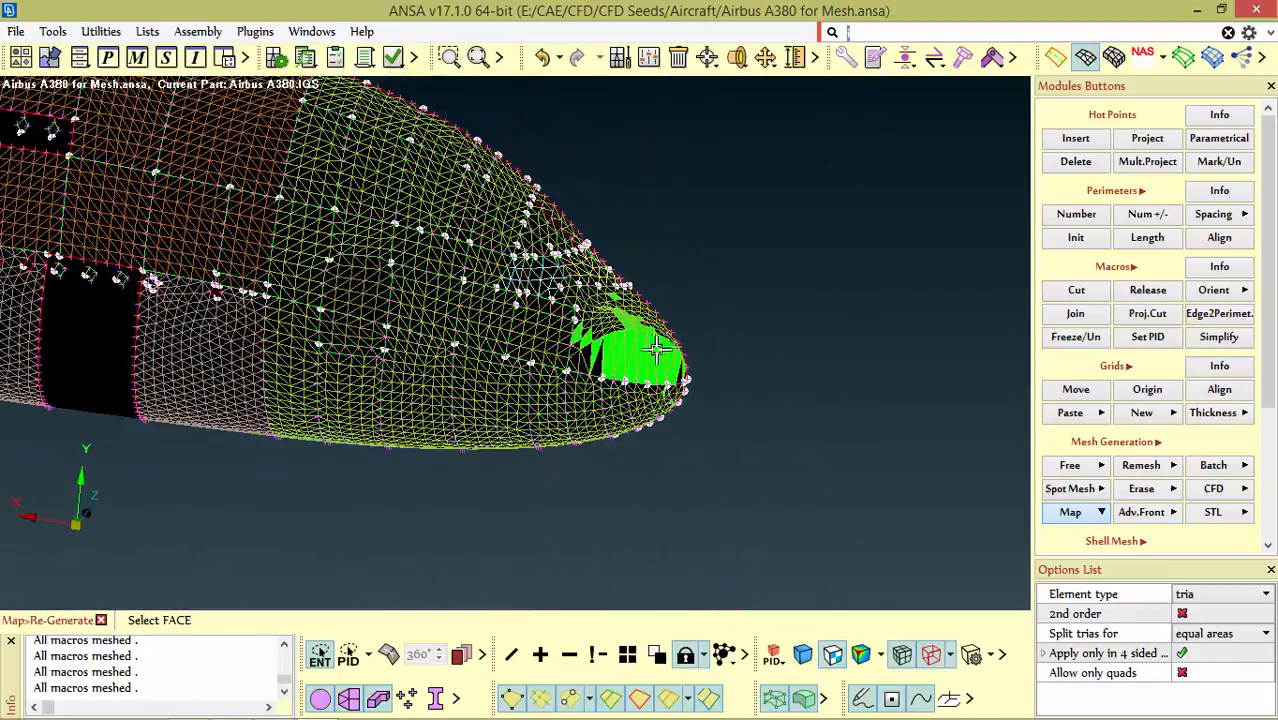
pyautogui.scroll(-5, 657, 348)
pyautogui.scroll(7, 740, 380)
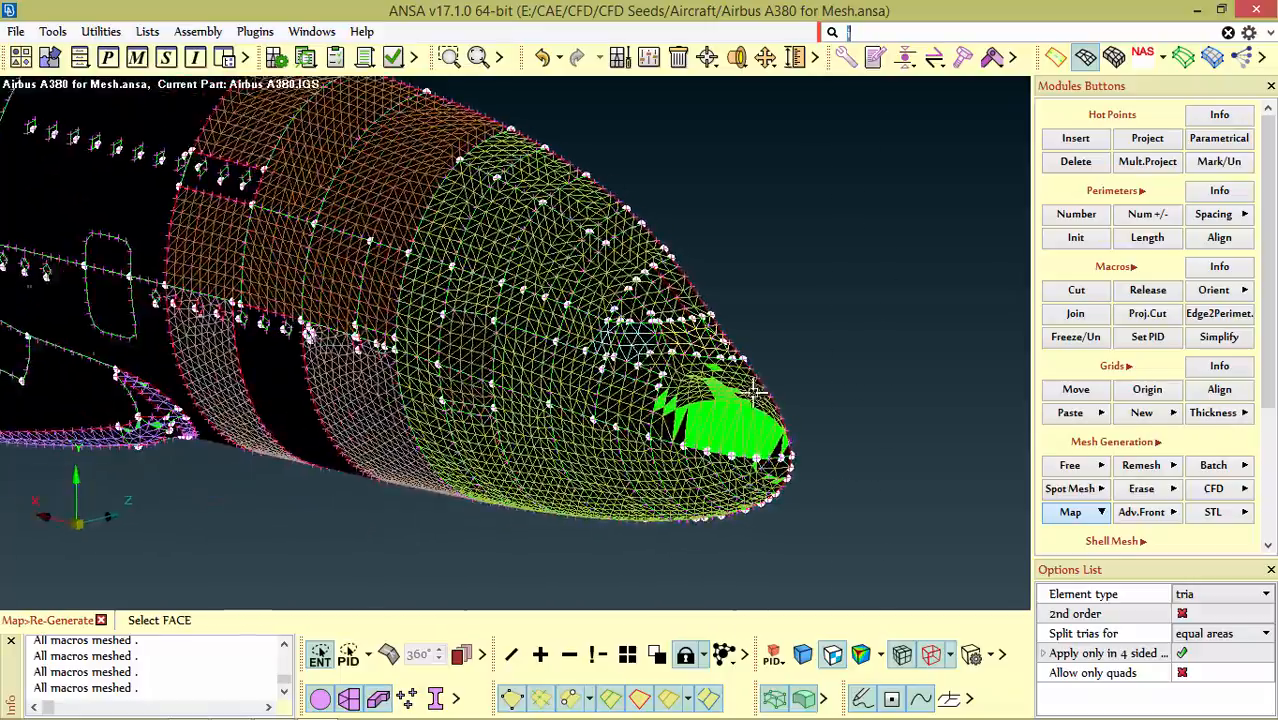
pyautogui.scroll(5, 750, 391)
pyautogui.scroll(-4, 733, 388)
pyautogui.keyDown('ctrl'); pyautogui.moveTo(730, 388); pyautogui.dragTo(663, 308); pyautogui.keyUp('ctrl')
pyautogui.scroll(4, 648, 322)
pyautogui.keyDown('ctrl'); pyautogui.moveTo(614, 300); pyautogui.dragTo(545, 309); pyautogui.keyUp('ctrl')
pyautogui.scroll(-2, 554, 325)
pyautogui.scroll(3, 545, 276)
pyautogui.scroll(-5, 545, 276)
pyautogui.scroll(3, 533, 312)
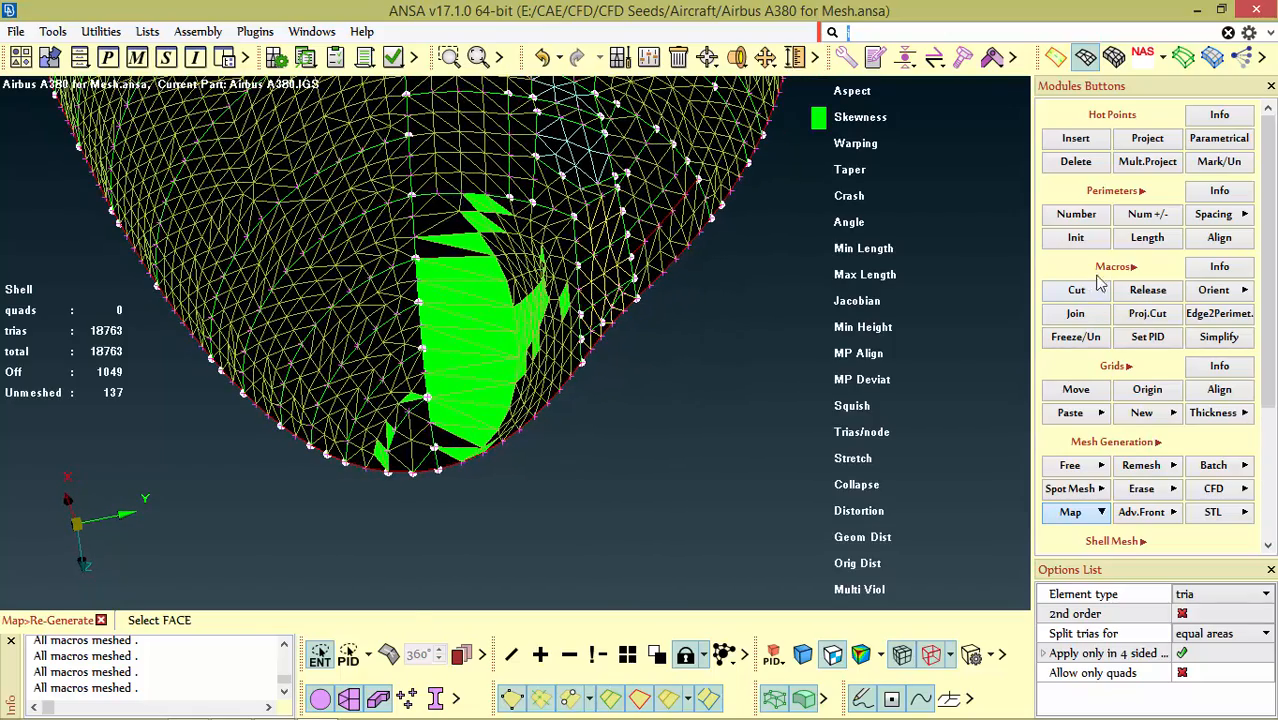
# Step: Cut the large skewed macro on the nose tip below the windshield into narrower strips between opposite perimeter nodes
pyautogui.click(1078, 291)
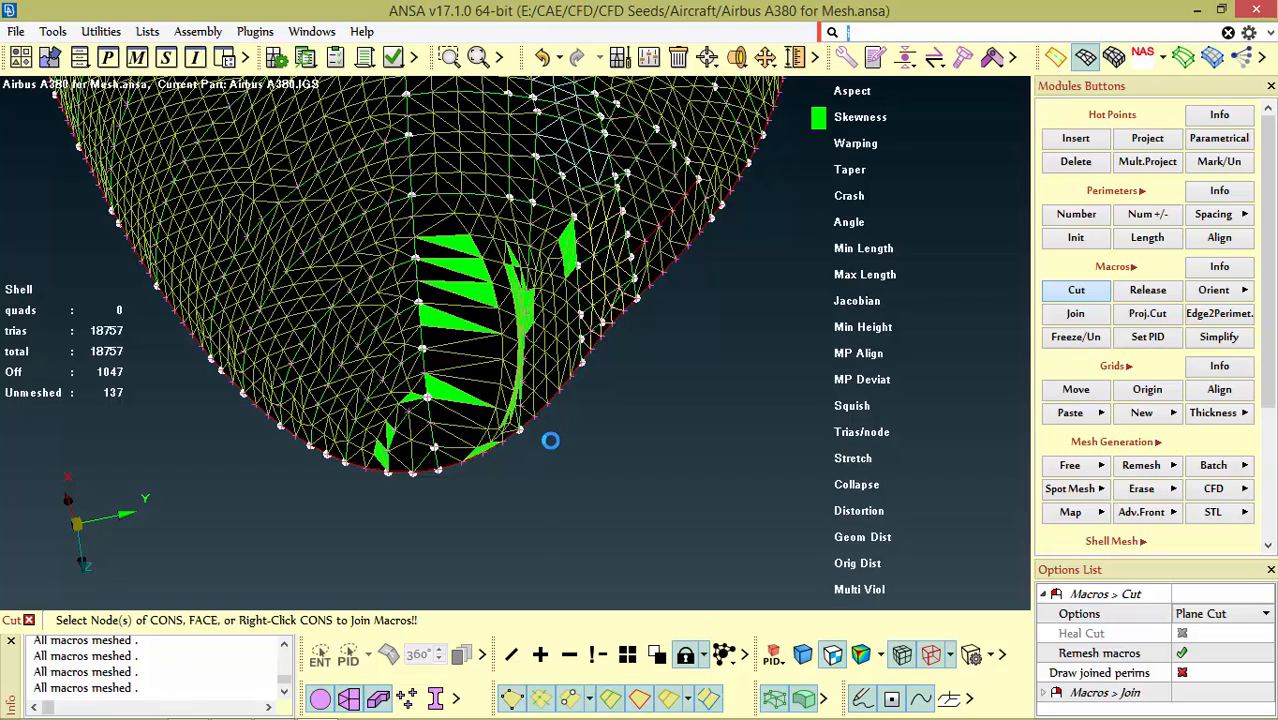
pyautogui.keyDown('ctrl'); pyautogui.moveTo(549, 352); pyautogui.dragTo(651, 258); pyautogui.keyUp('ctrl')
pyautogui.scroll(10, 651, 258)
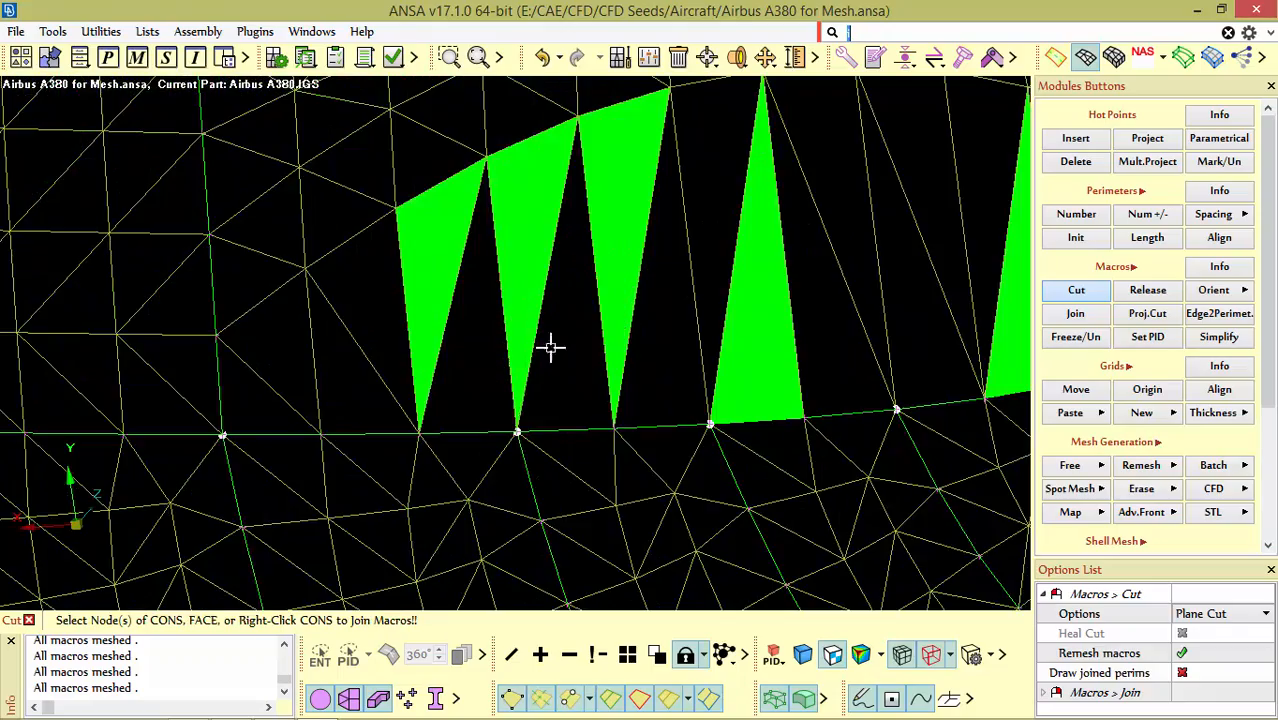
pyautogui.scroll(-5, 558, 374)
pyautogui.scroll(3, 610, 232)
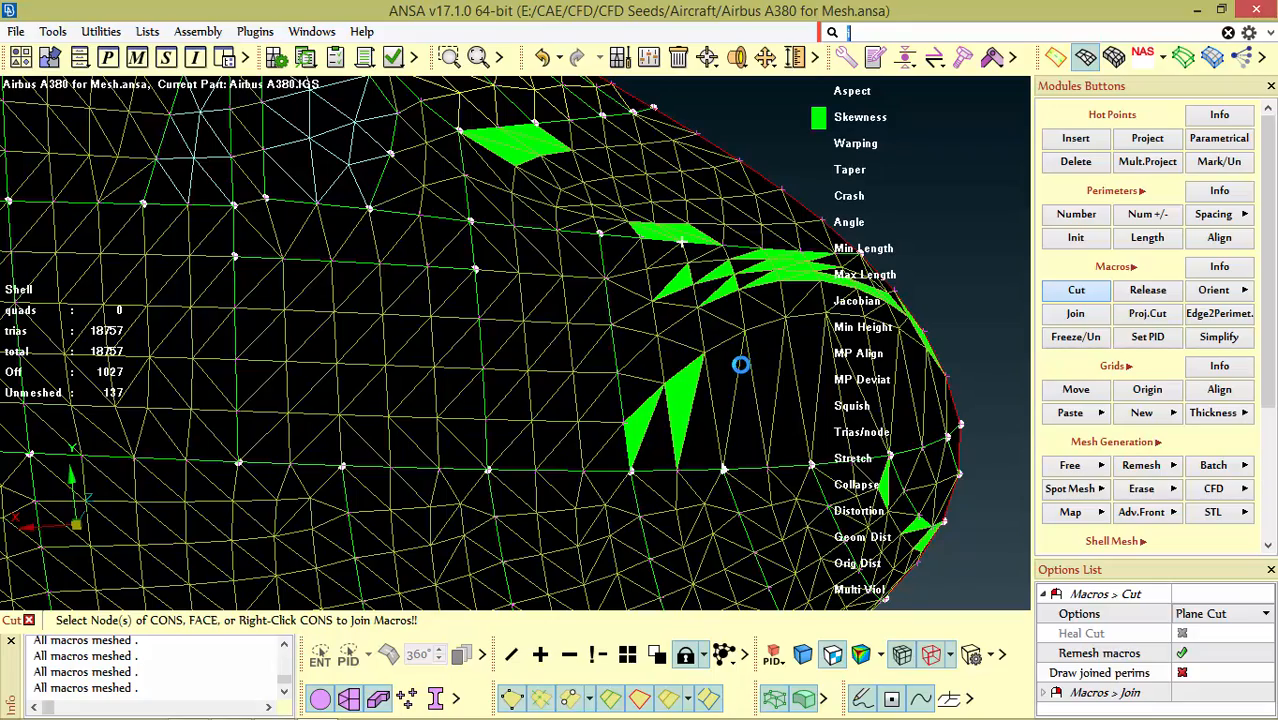
pyautogui.scroll(-4, 713, 388)
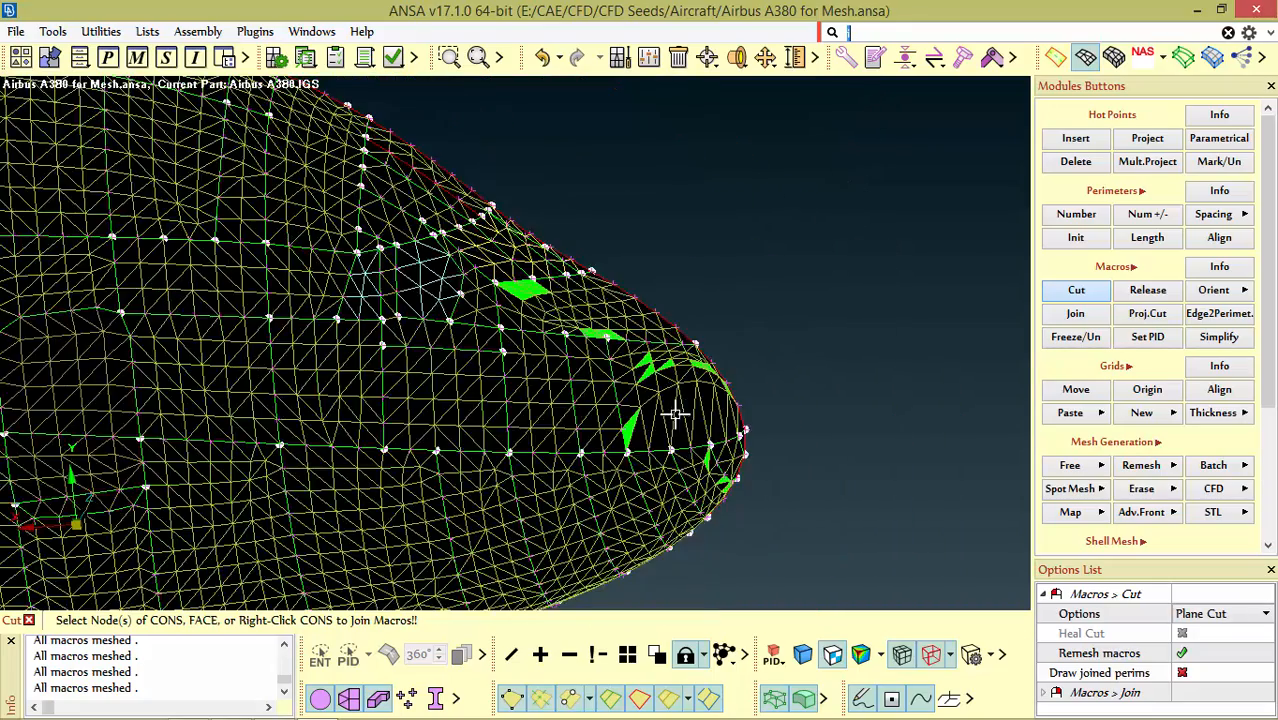
pyautogui.scroll(4, 675, 415)
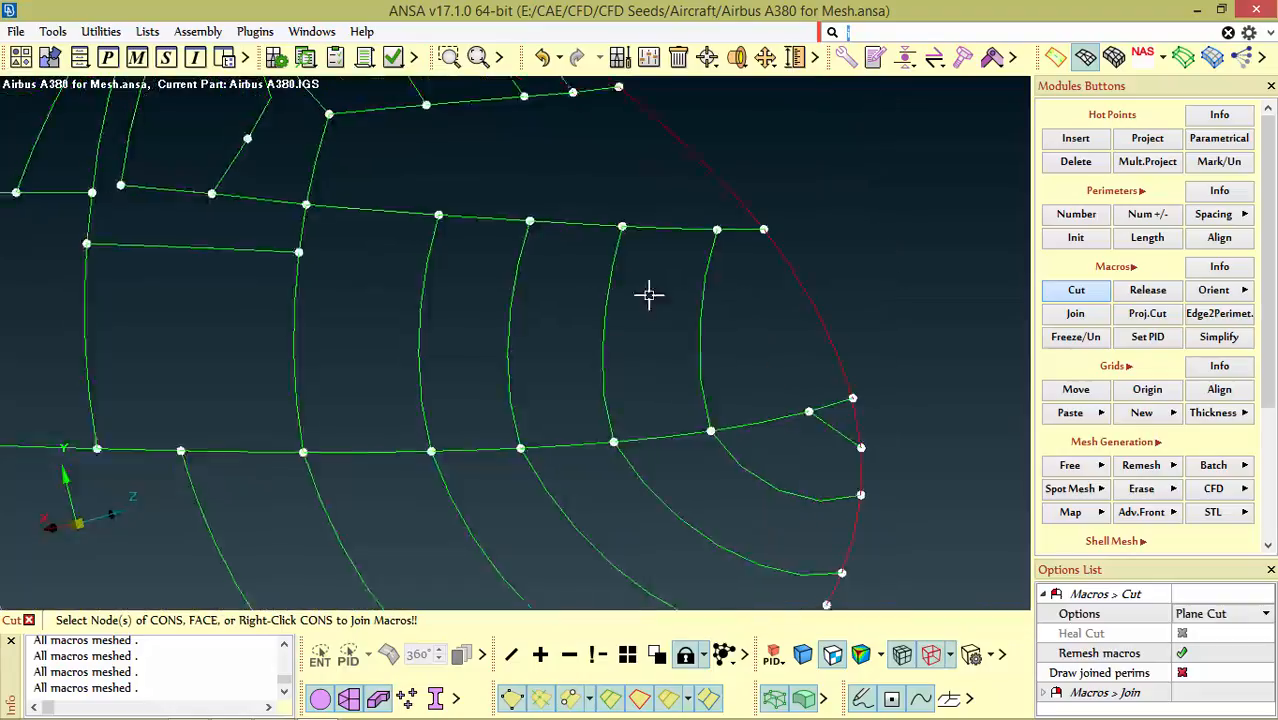
pyautogui.keyDown('ctrl'); pyautogui.moveTo(649, 295); pyautogui.dragTo(705, 325); pyautogui.keyUp('ctrl')
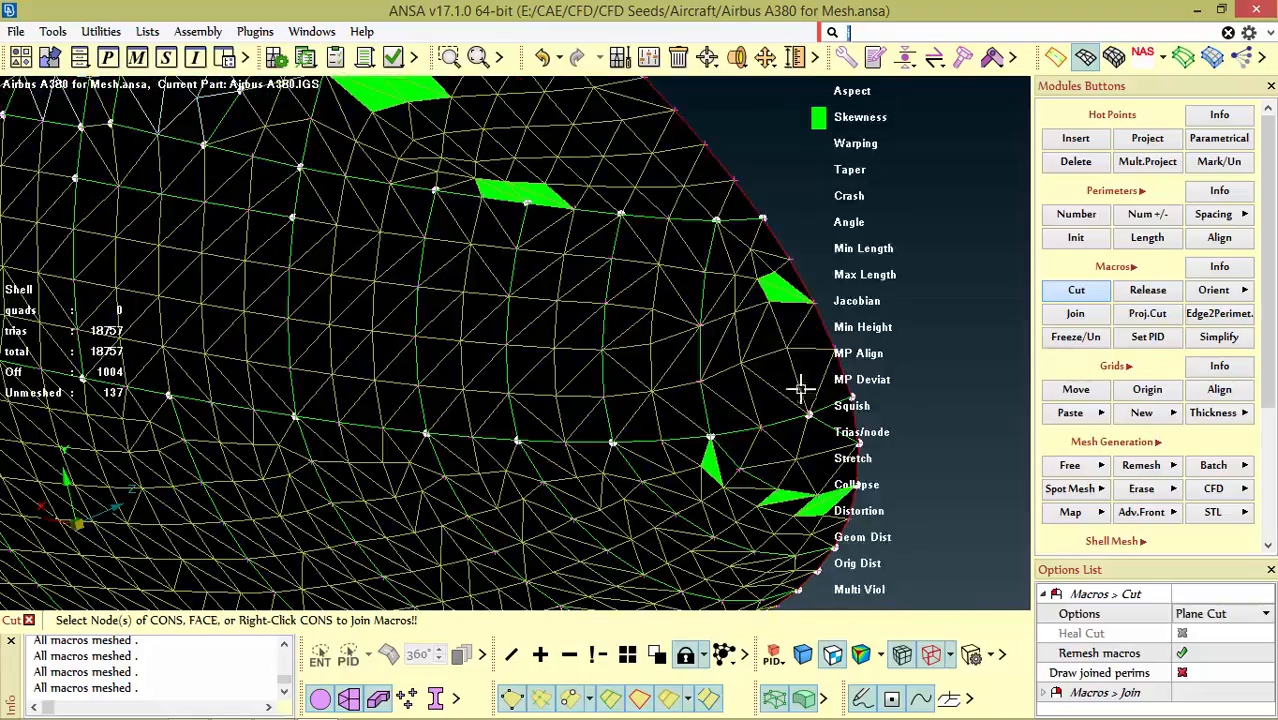
pyautogui.moveTo(736, 405)
pyautogui.keyDown('ctrl'); pyautogui.mouseDown()
pyautogui.moveTo(790, 365)
pyautogui.moveTo(742, 357)
pyautogui.moveTo(747, 395)
pyautogui.mouseUp(); pyautogui.keyUp('ctrl')
pyautogui.scroll(-3, 742, 357)
# Step: Cut the strip with skewed elements on the underside of the nose tip between opposite nodes near the symmetry line
pyautogui.scroll(5, 745, 395)
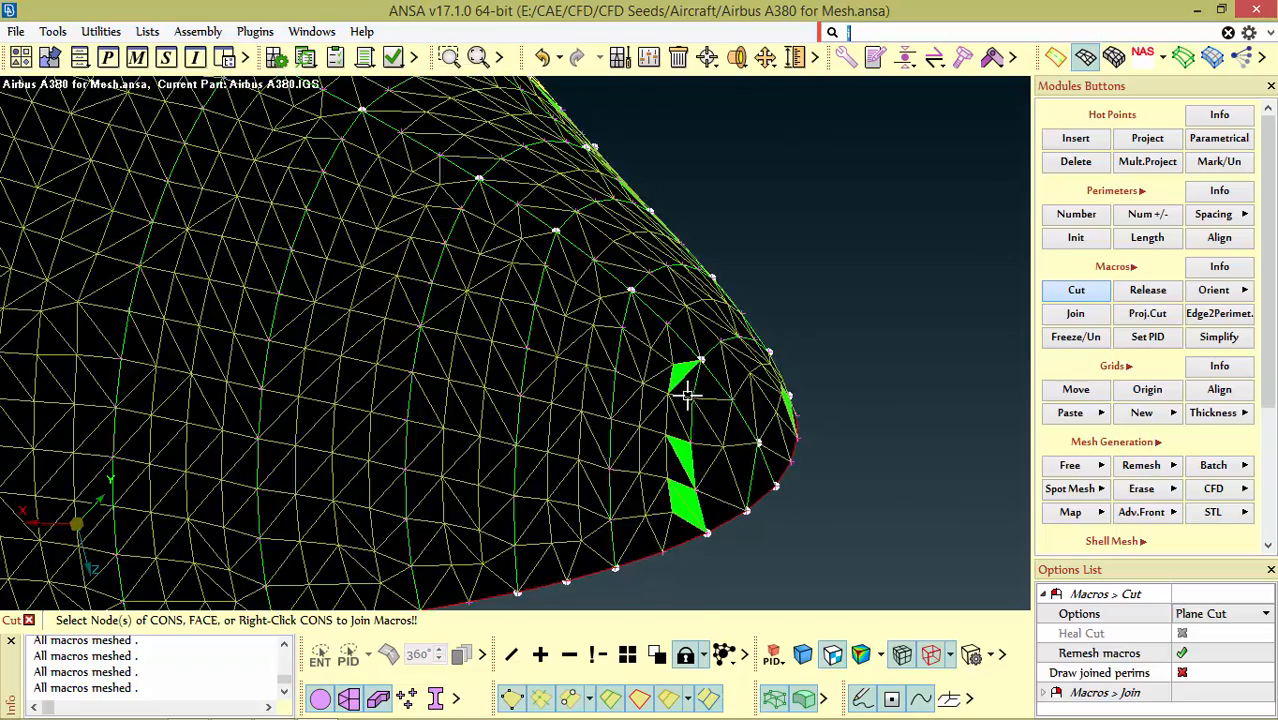
pyautogui.scroll(-5, 627, 387)
pyautogui.scroll(4, 614, 425)
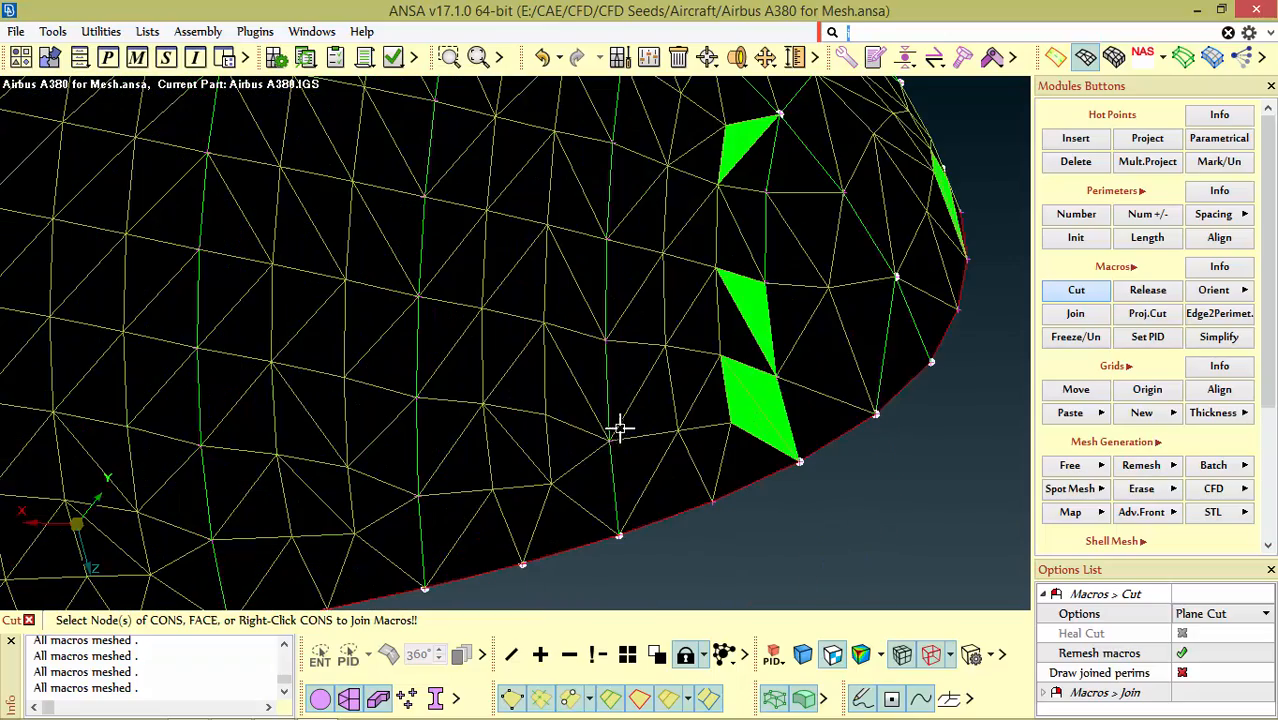
pyautogui.click(772, 381)
pyautogui.scroll(-3, 679, 457)
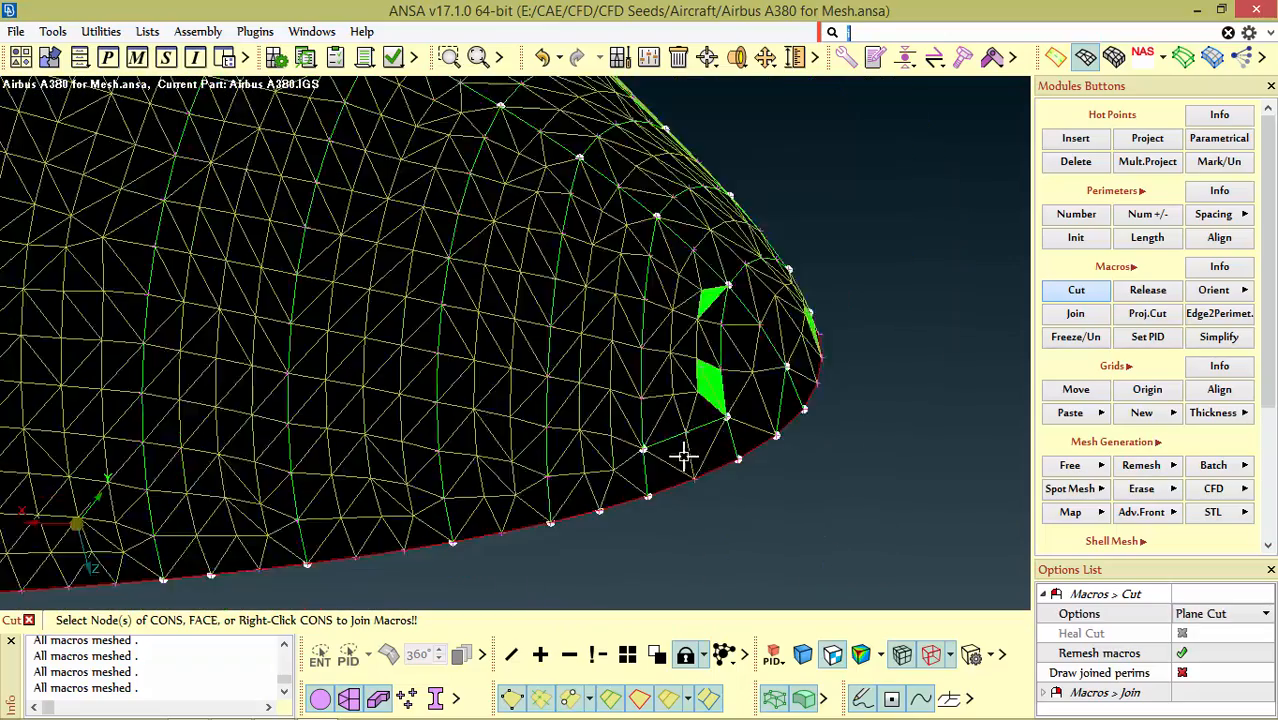
# Step: Rejoin the upper split of the nose-tip strip and cut it again between nodes that give a straighter line across
pyautogui.scroll(3, 685, 242)
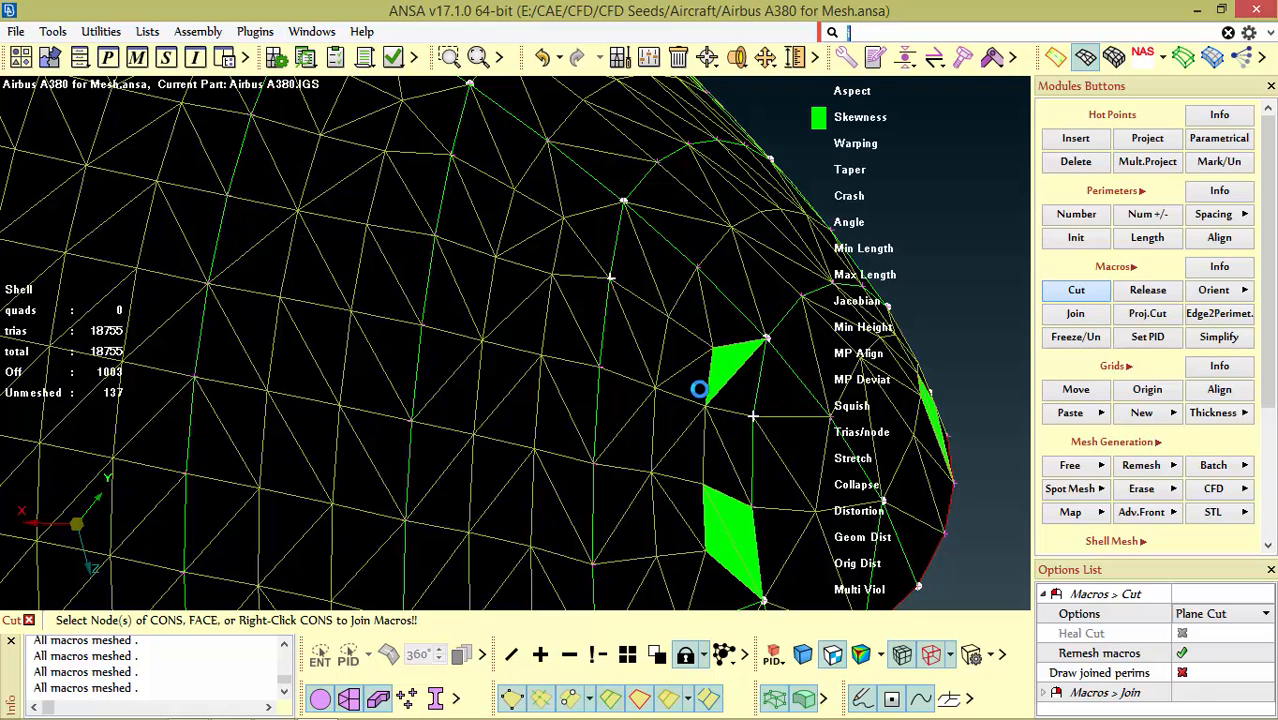
pyautogui.scroll(-4, 635, 325)
pyautogui.scroll(4, 644, 336)
pyautogui.rightClick(611, 248)
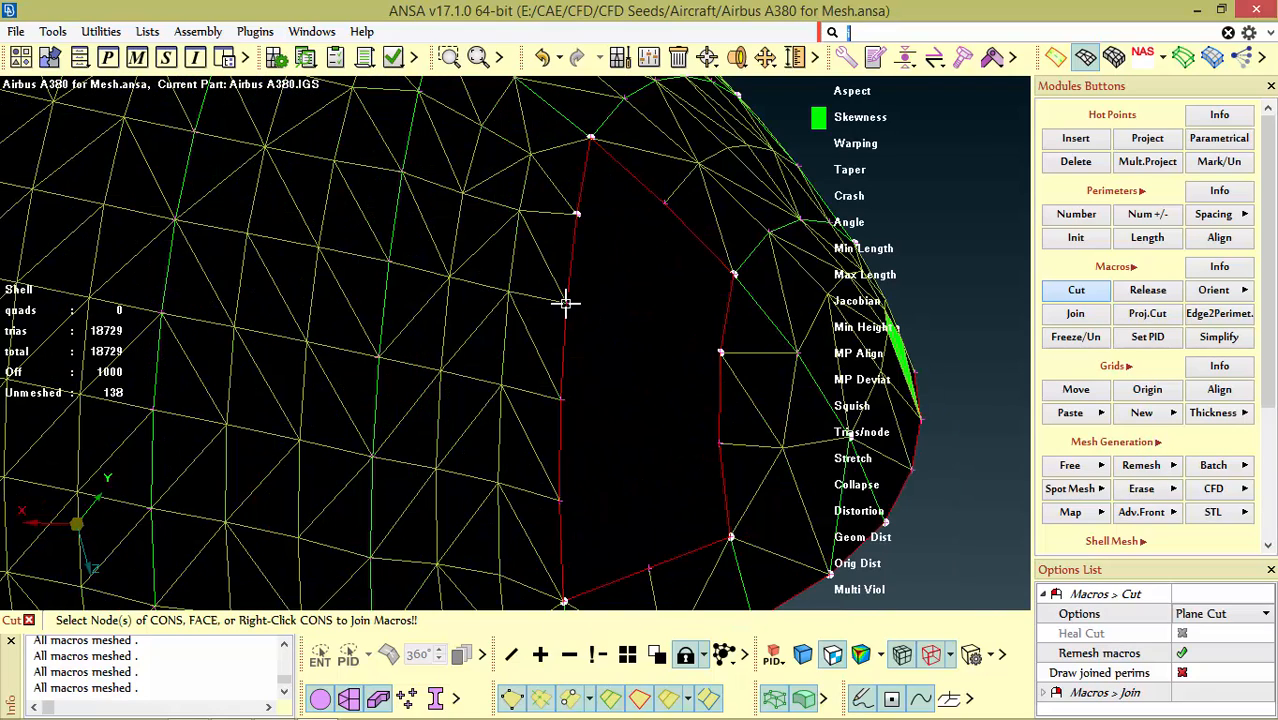
pyautogui.click(720, 351)
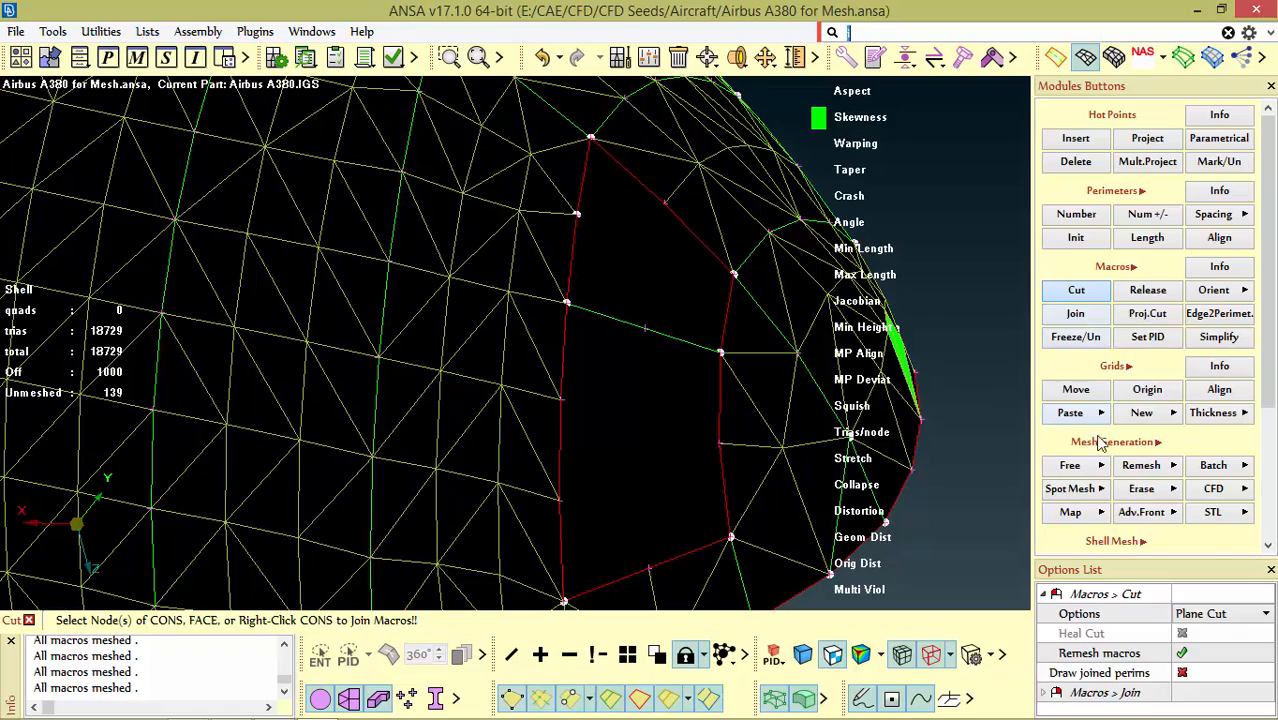
# Step: Spot mesh the two unmeshed macros of the nose-tip strip with tria elements
pyautogui.click(1101, 488)
pyautogui.click(1092, 509)
pyautogui.click(678, 424)
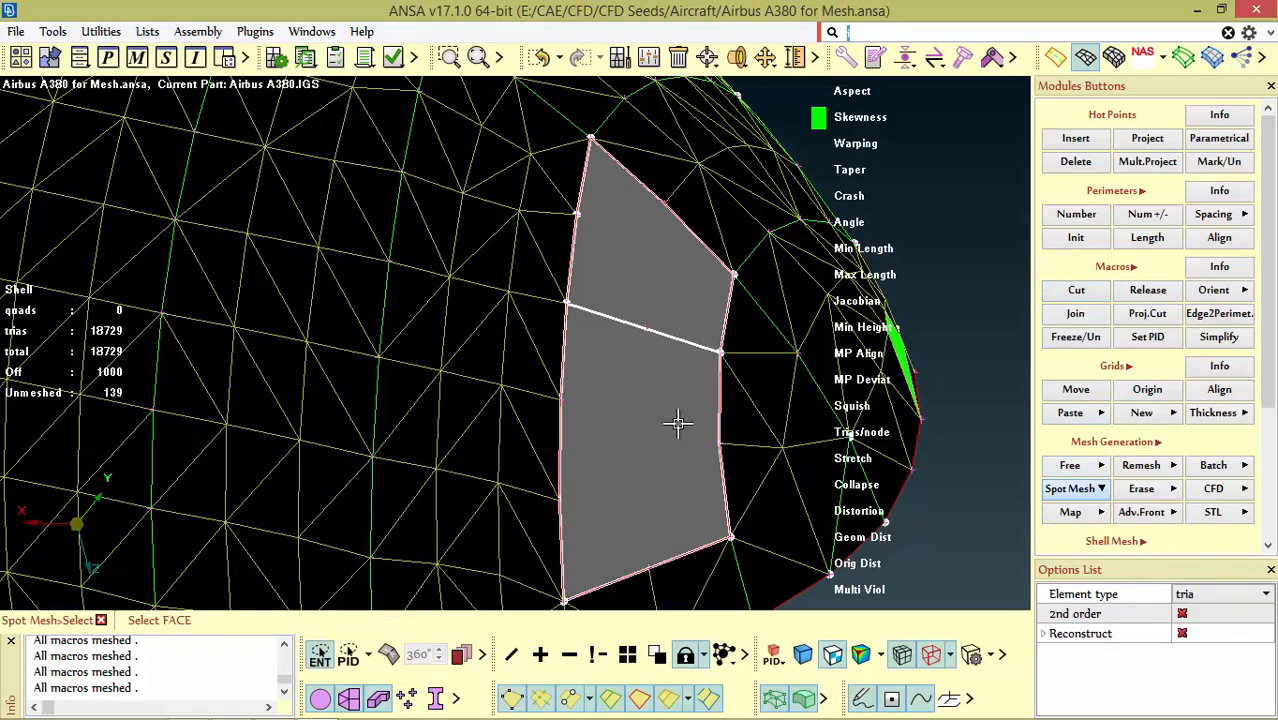
pyautogui.middleClick(648, 372)
# Step: Cut the skewed macro at the front of the nose between its inner edge and the symmetry line
pyautogui.scroll(-5, 640, 360)
pyautogui.keyDown('ctrl'); pyautogui.moveTo(633, 351); pyautogui.dragTo(701, 391); pyautogui.keyUp('ctrl')
pyautogui.scroll(4, 624, 364)
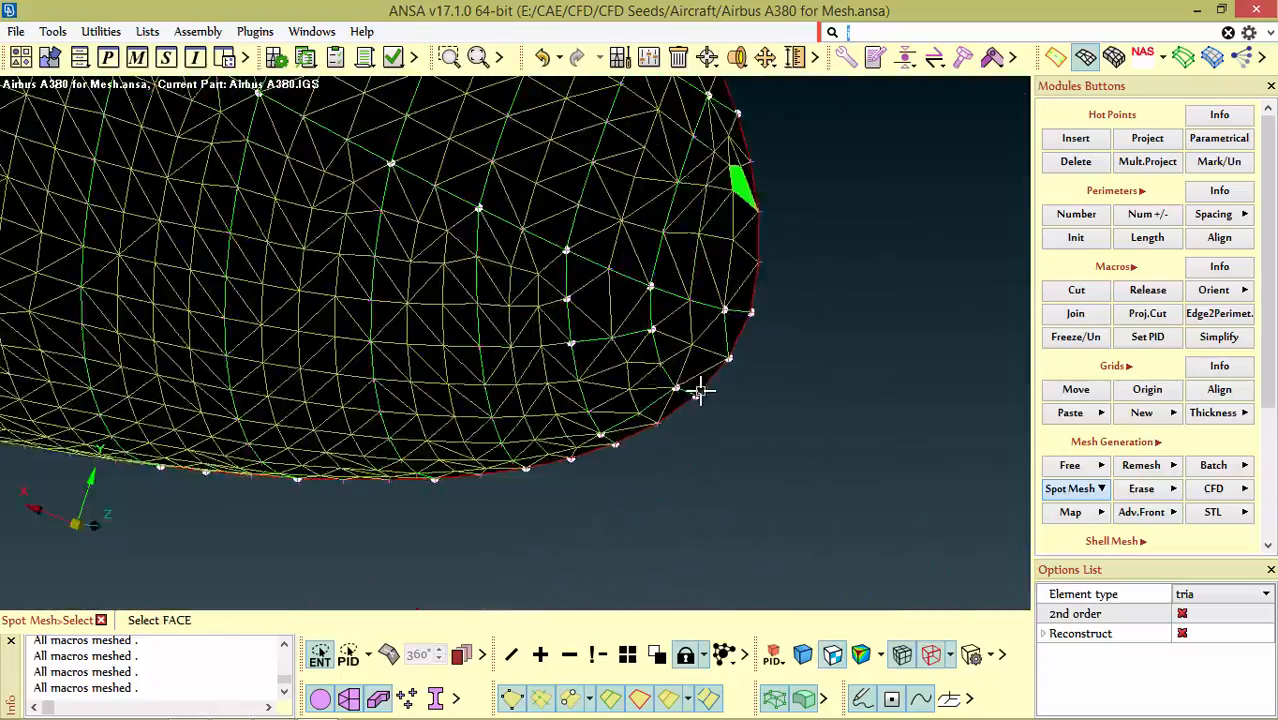
pyautogui.scroll(6, 700, 391)
pyautogui.scroll(-6, 633, 286)
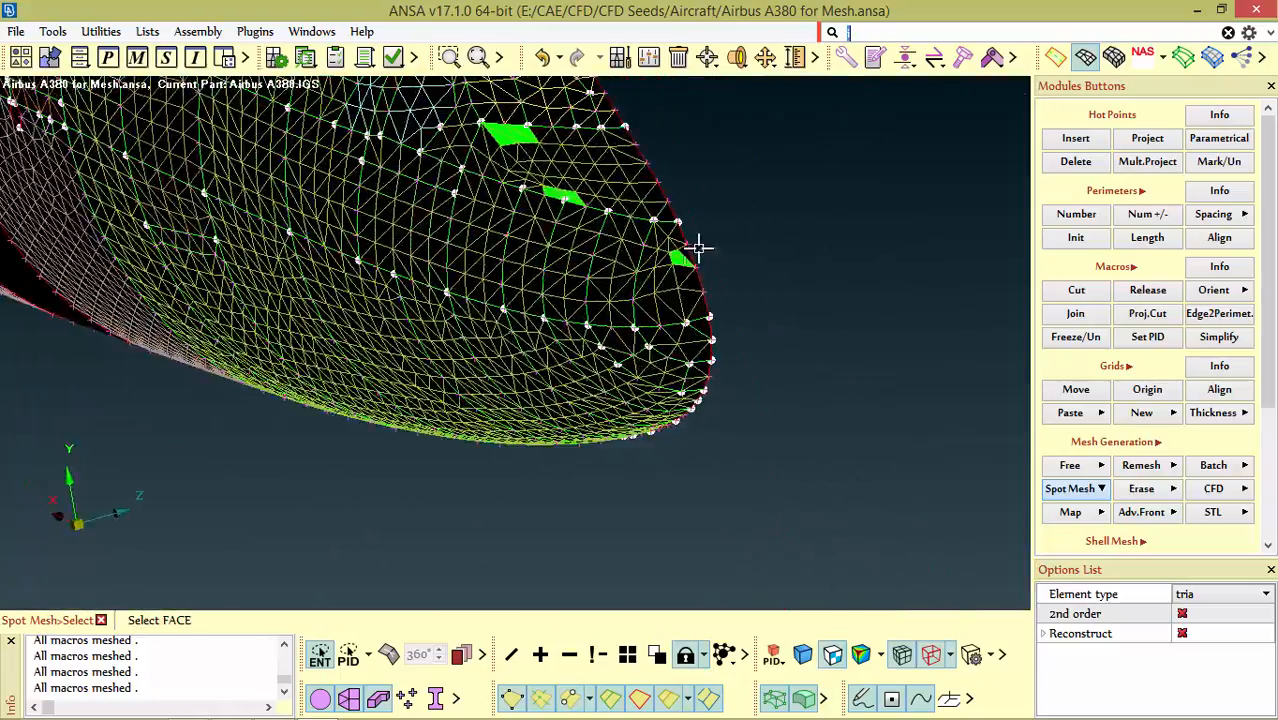
pyautogui.scroll(5, 698, 248)
pyautogui.keyDown('ctrl'); pyautogui.moveTo(690, 256); pyautogui.dragTo(645, 290); pyautogui.keyUp('ctrl')
pyautogui.click(1071, 294)
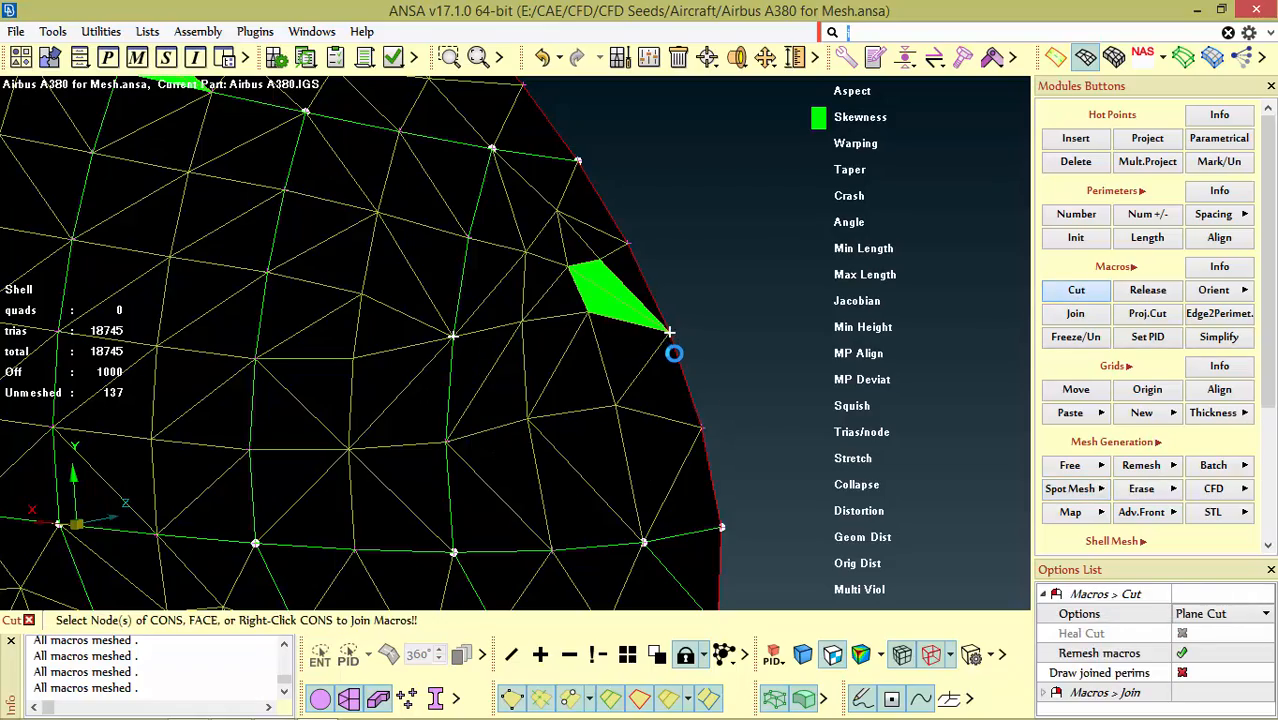
pyautogui.moveTo(637, 377)
pyautogui.keyDown('ctrl'); pyautogui.mouseDown()
pyautogui.moveTo(596, 399)
pyautogui.moveTo(508, 353)
pyautogui.moveTo(605, 385)
pyautogui.moveTo(633, 411)
pyautogui.moveTo(628, 398)
pyautogui.mouseUp(); pyautogui.keyUp('ctrl')
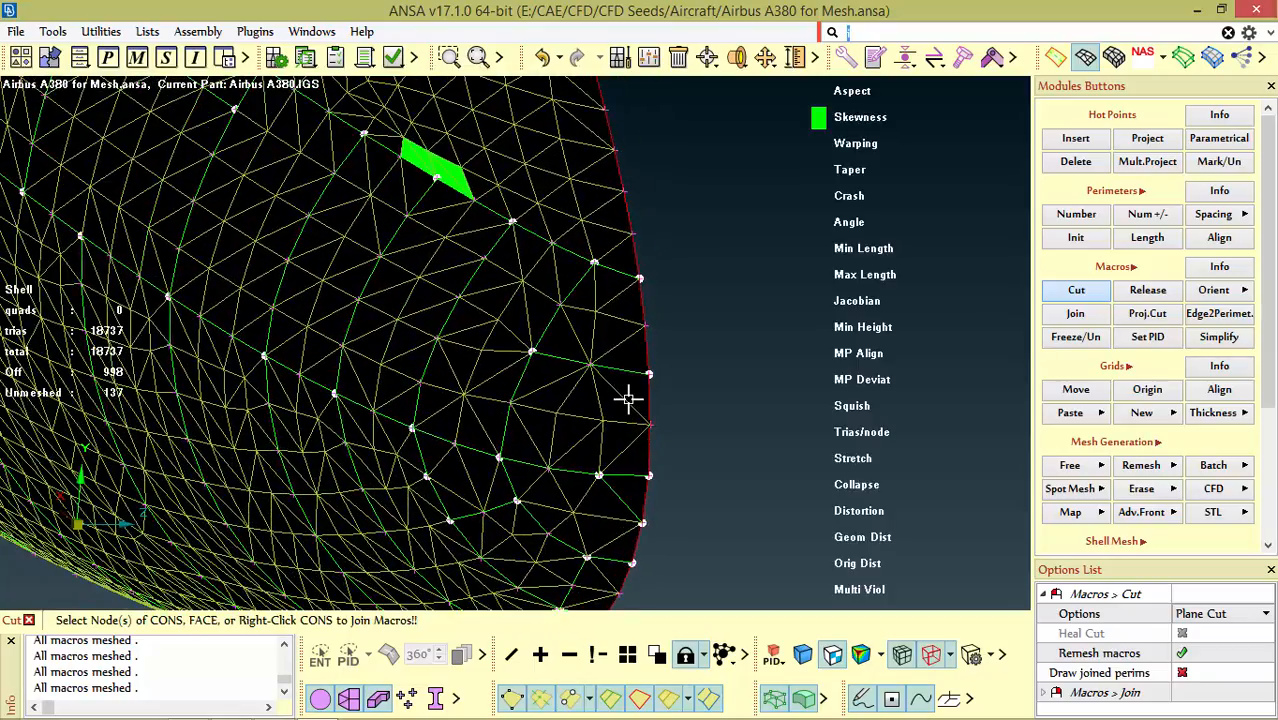
# Step: Cut the skewed macro directly below the windshield into strips between its upper and lower perimeters, up to the symmetry line
pyautogui.scroll(-5, 627, 399)
pyautogui.scroll(8, 551, 302)
pyautogui.keyDown('ctrl'); pyautogui.moveTo(551, 302); pyautogui.dragTo(579, 394); pyautogui.keyUp('ctrl')
pyautogui.scroll(-5, 540, 354)
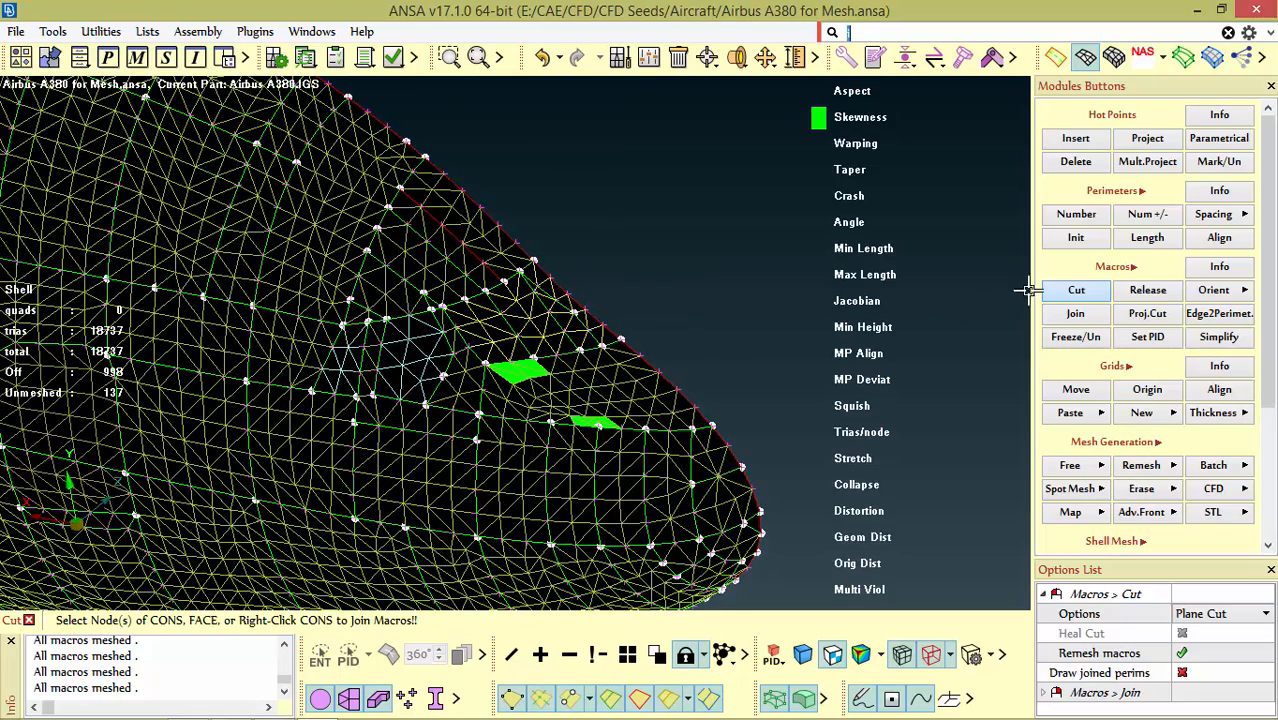
pyautogui.click(1082, 297)
pyautogui.click(1082, 297)
pyautogui.scroll(3, 551, 408)
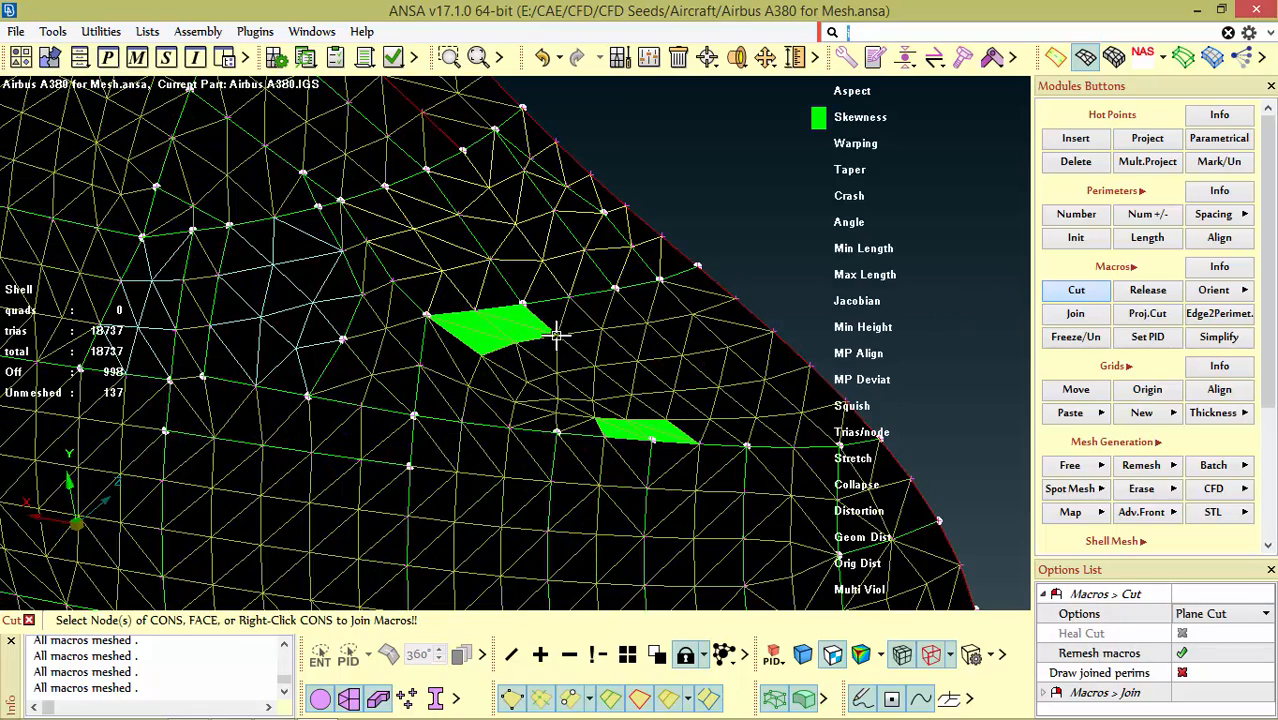
pyautogui.scroll(3, 553, 399)
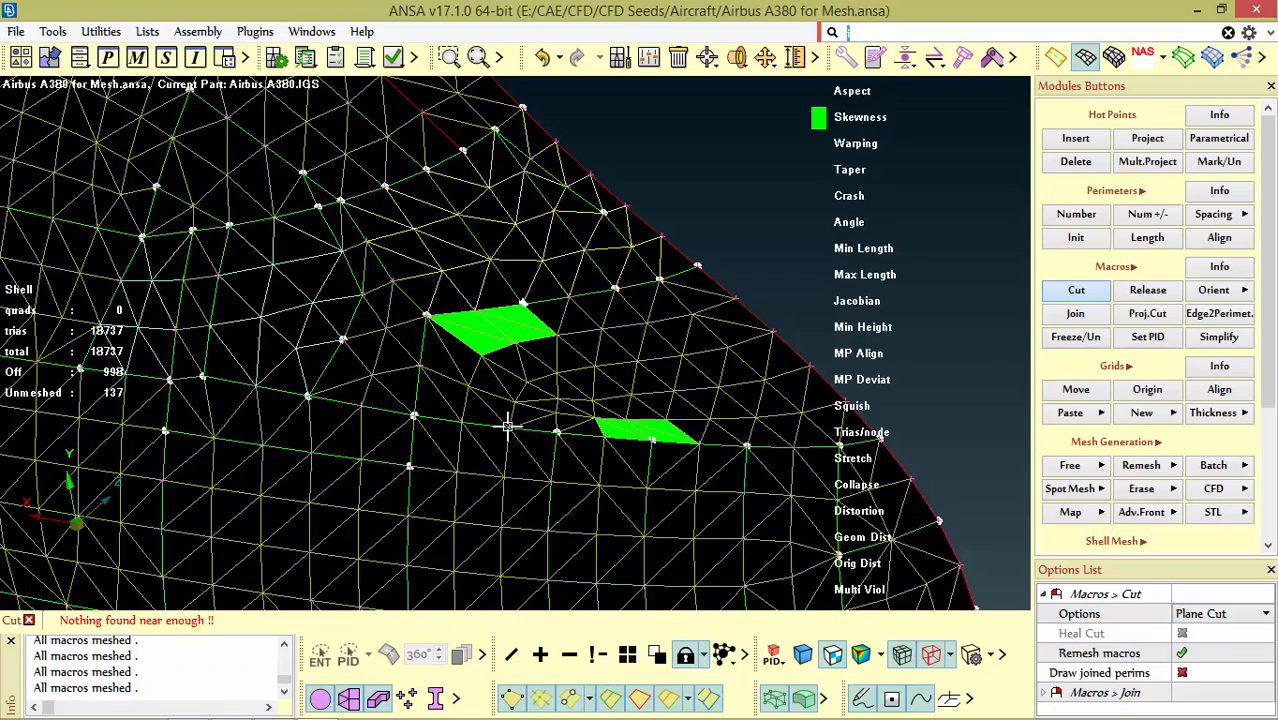
pyautogui.click(547, 432)
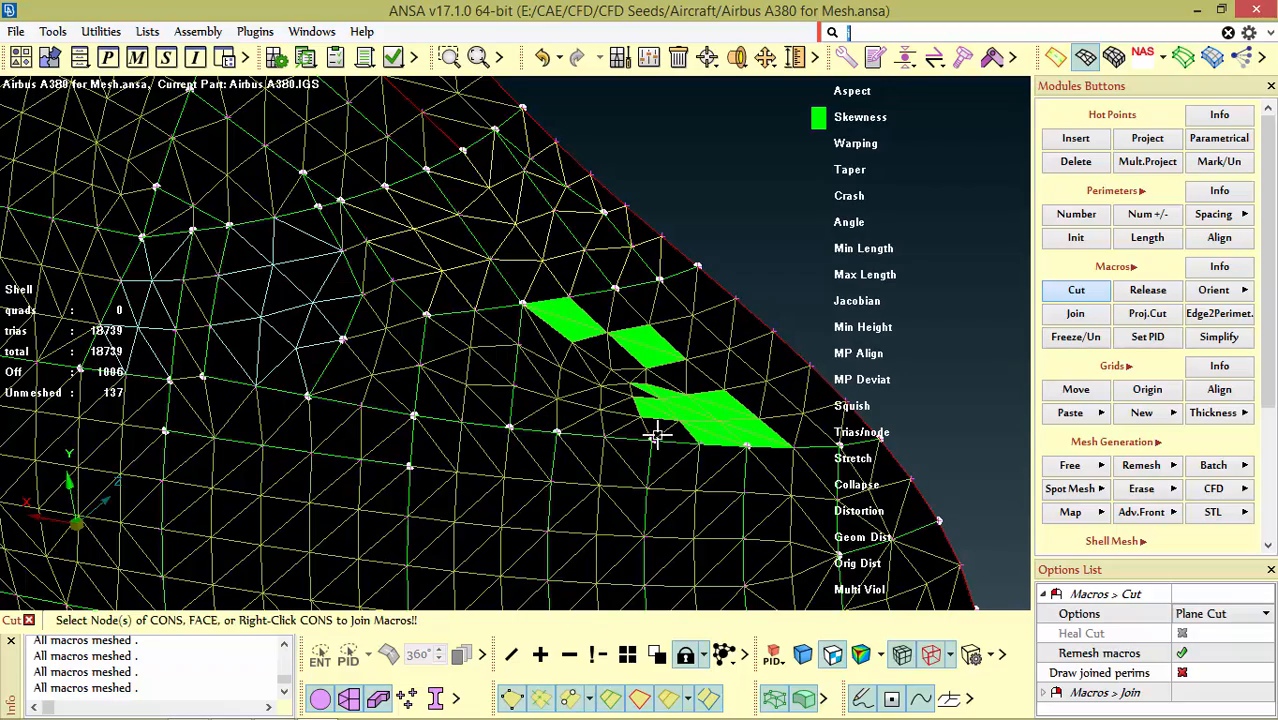
pyautogui.keyDown('ctrl'); pyautogui.moveTo(671, 378); pyautogui.dragTo(686, 416); pyautogui.keyUp('ctrl')
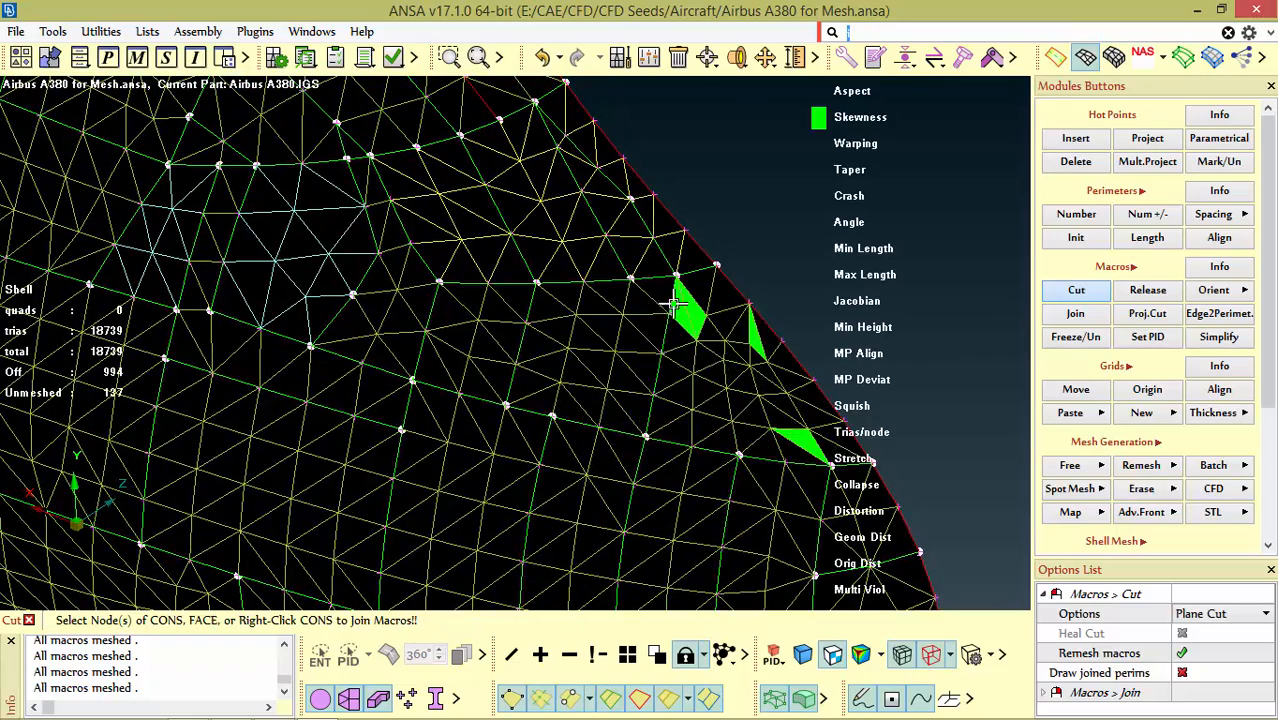
pyautogui.keyDown('ctrl'); pyautogui.moveTo(668, 318); pyautogui.dragTo(708, 462); pyautogui.keyUp('ctrl')
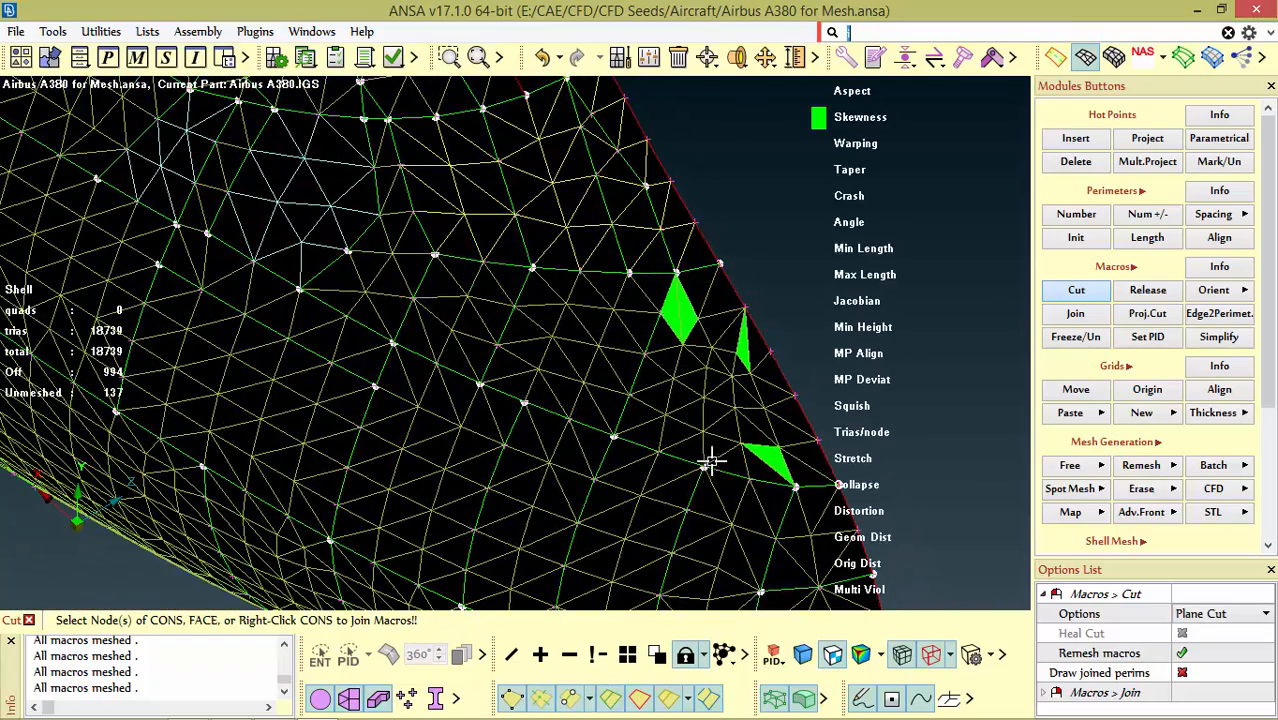
pyautogui.click(756, 385)
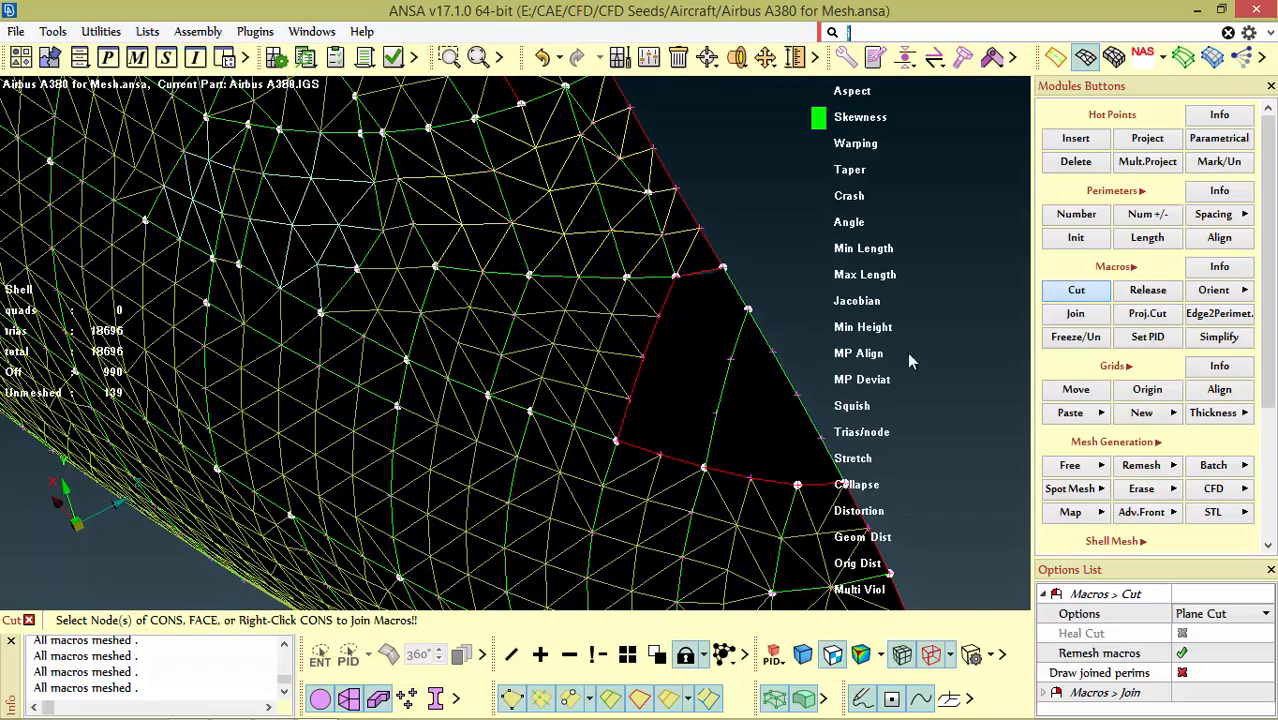
# Step: Regenerate the spot mesh with tria elements on the two unmeshed macros beside the symmetry line below the windshield
pyautogui.click(1069, 488)
pyautogui.click(1090, 617)
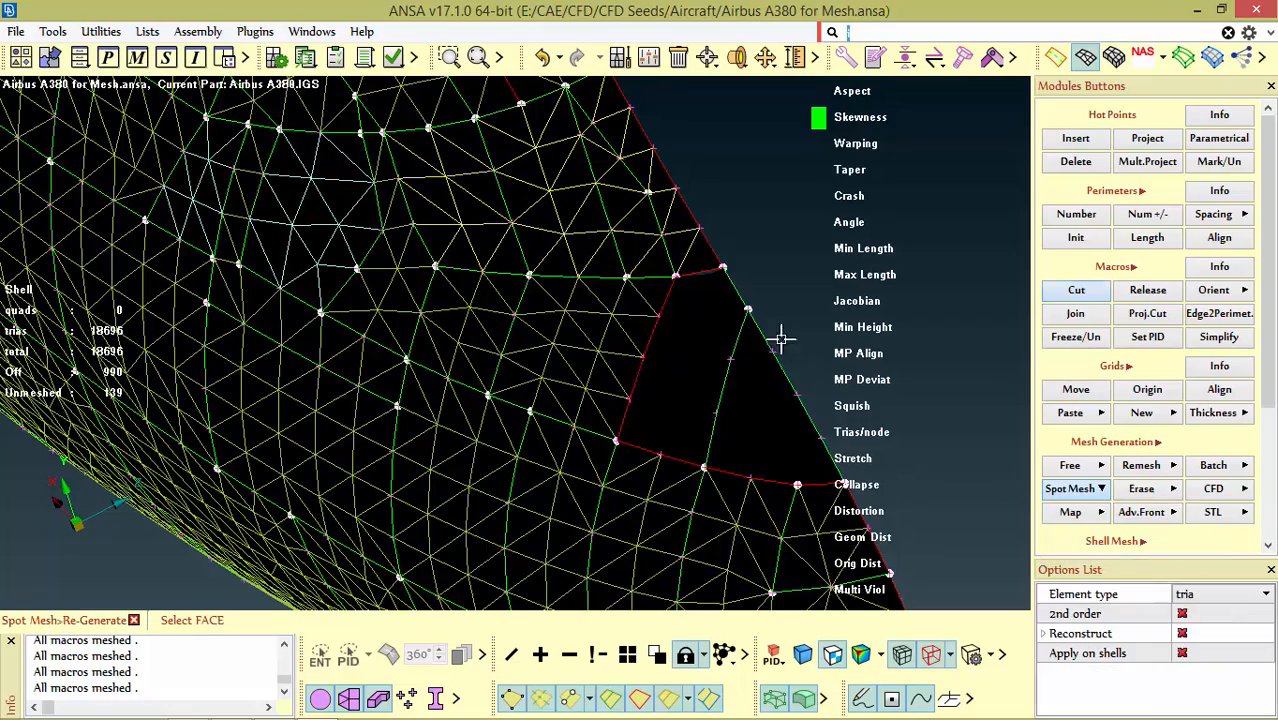
pyautogui.moveTo(784, 377); pyautogui.dragTo(784, 378)
pyautogui.middleClick(720, 348)
# Step: Examine the remeshed nose from several sides for remaining skewed elements
pyautogui.keyDown('ctrl'); pyautogui.moveTo(720, 348); pyautogui.dragTo(765, 423); pyautogui.keyUp('ctrl')
pyautogui.click(1084, 296)
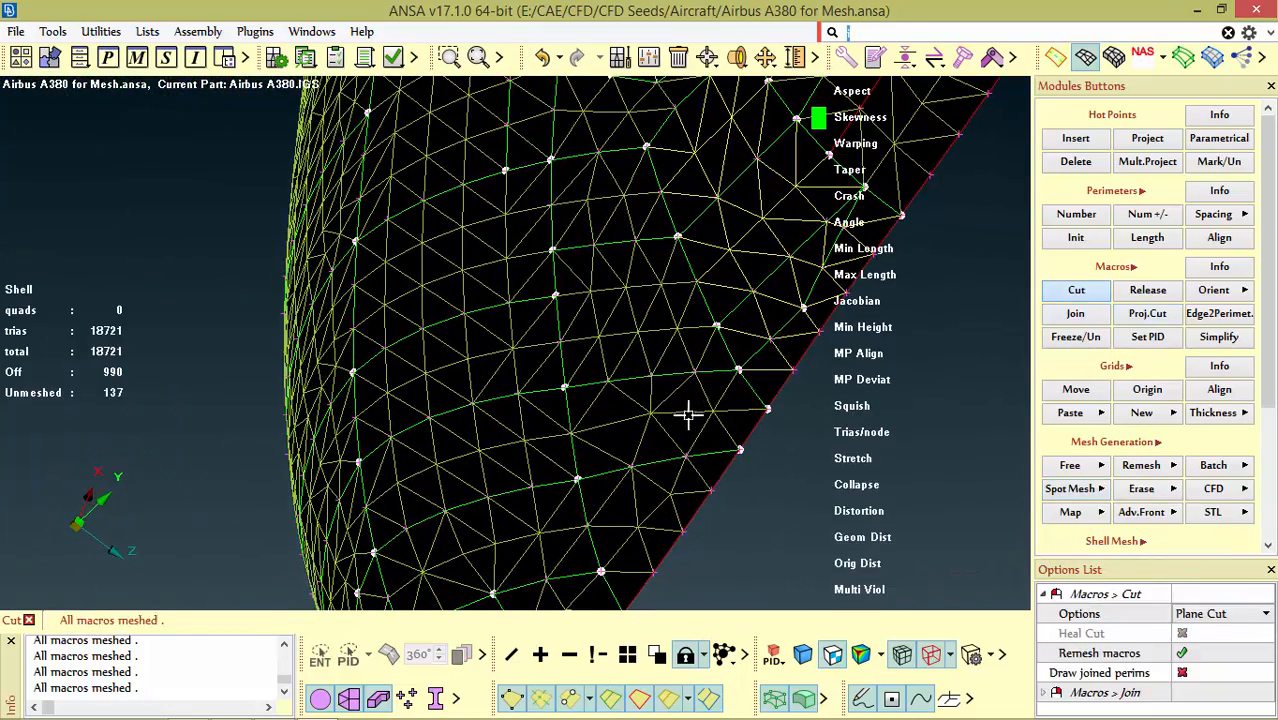
pyautogui.keyDown('ctrl'); pyautogui.moveTo(694, 448); pyautogui.dragTo(694, 511); pyautogui.keyUp('ctrl')
pyautogui.keyDown('ctrl'); pyautogui.moveTo(610, 480); pyautogui.dragTo(637, 362); pyautogui.keyUp('ctrl')
pyautogui.scroll(-5, 592, 342)
pyautogui.scroll(4, 637, 362)
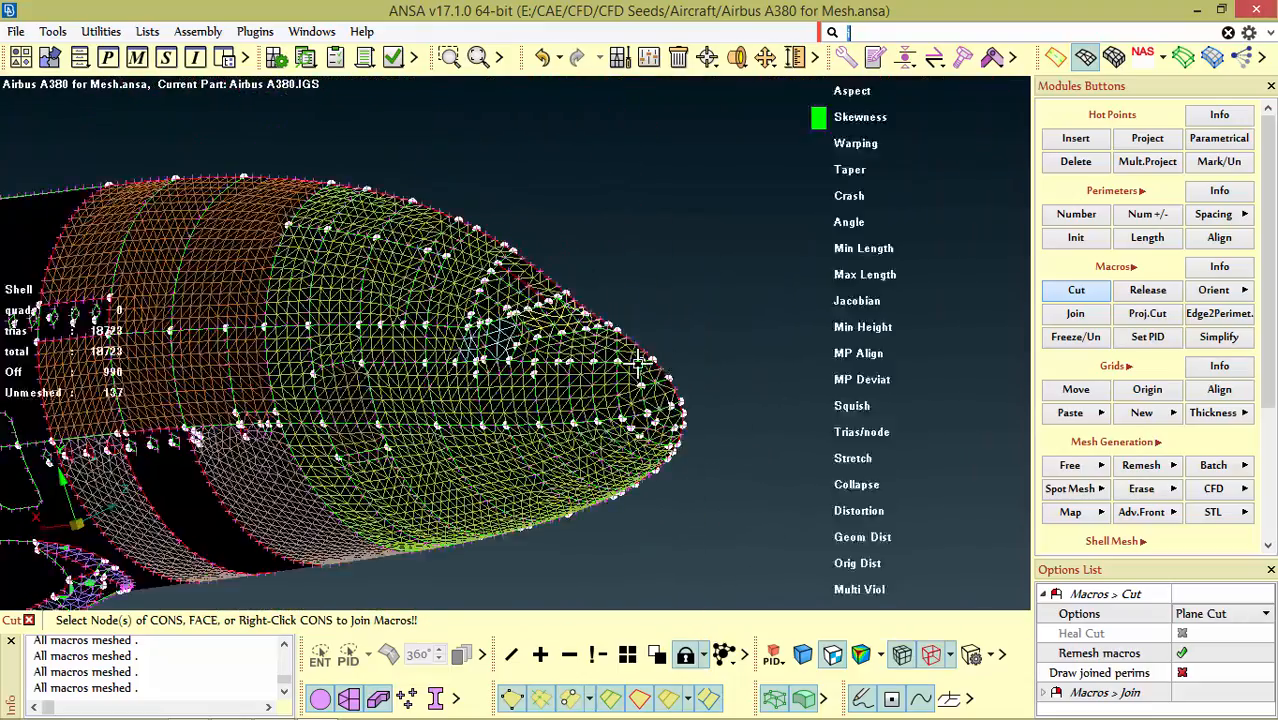
pyautogui.scroll(2, 619, 365)
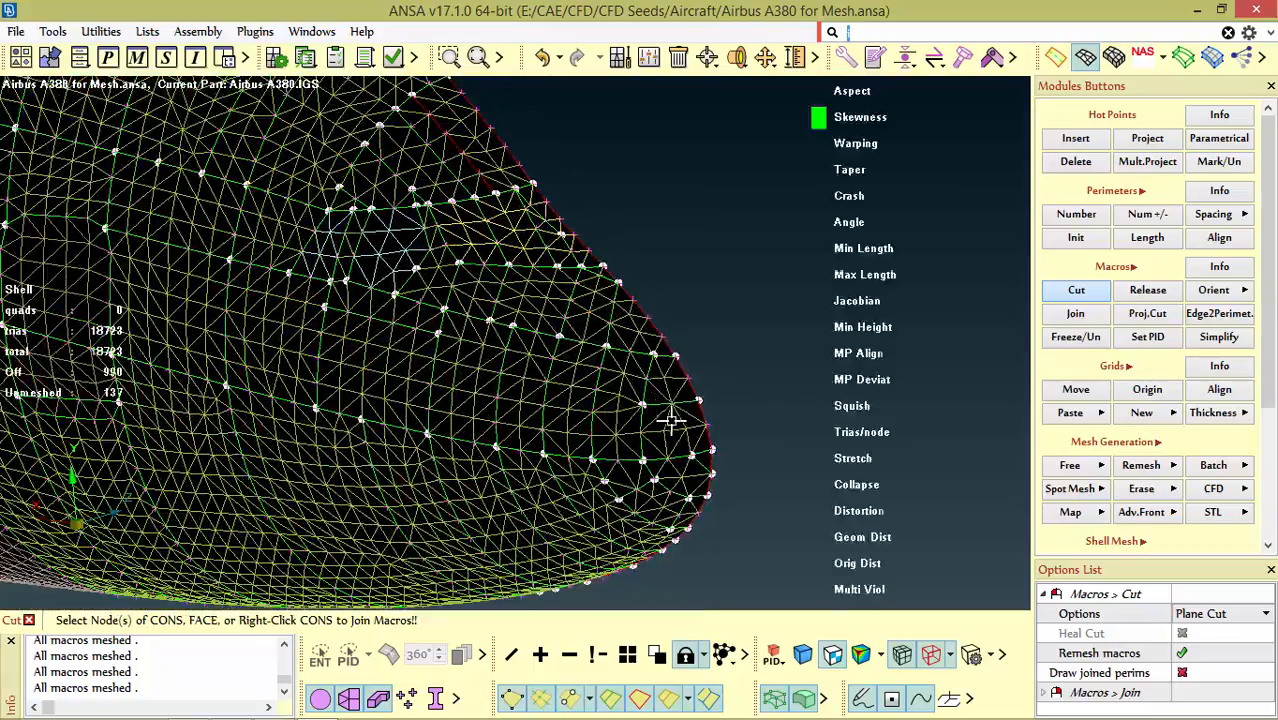
pyautogui.scroll(5, 688, 379)
pyautogui.keyDown('ctrl'); pyautogui.moveTo(616, 353); pyautogui.dragTo(722, 306); pyautogui.keyUp('ctrl')
pyautogui.scroll(-3, 628, 362)
# Step: Cut the unmeshed lower fuselage macro behind the nose crosswise between its side edges, just below the window row
pyautogui.scroll(-6, 634, 352)
pyautogui.scroll(5, 722, 306)
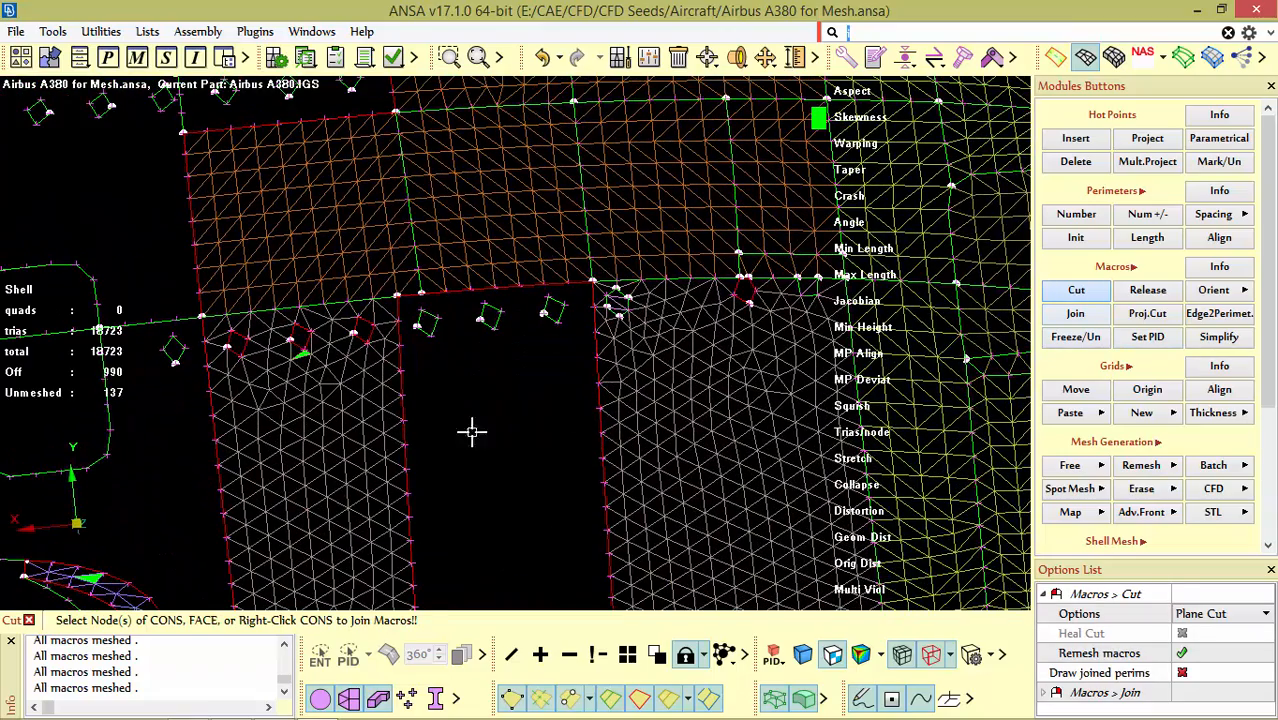
pyautogui.click(600, 395)
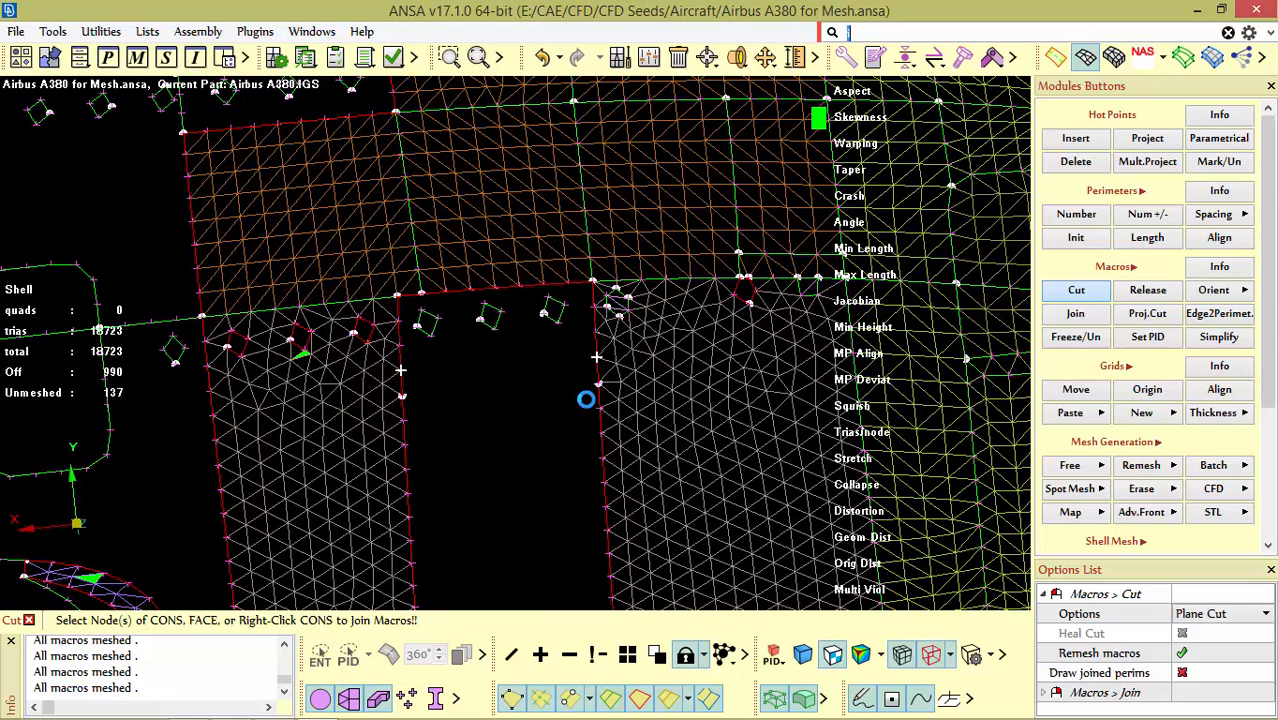
pyautogui.scroll(-5, 428, 270)
# Step: Delete the hot points across the nose and front fuselage, with the mesh option set to Erase
pyautogui.click(1048, 164)
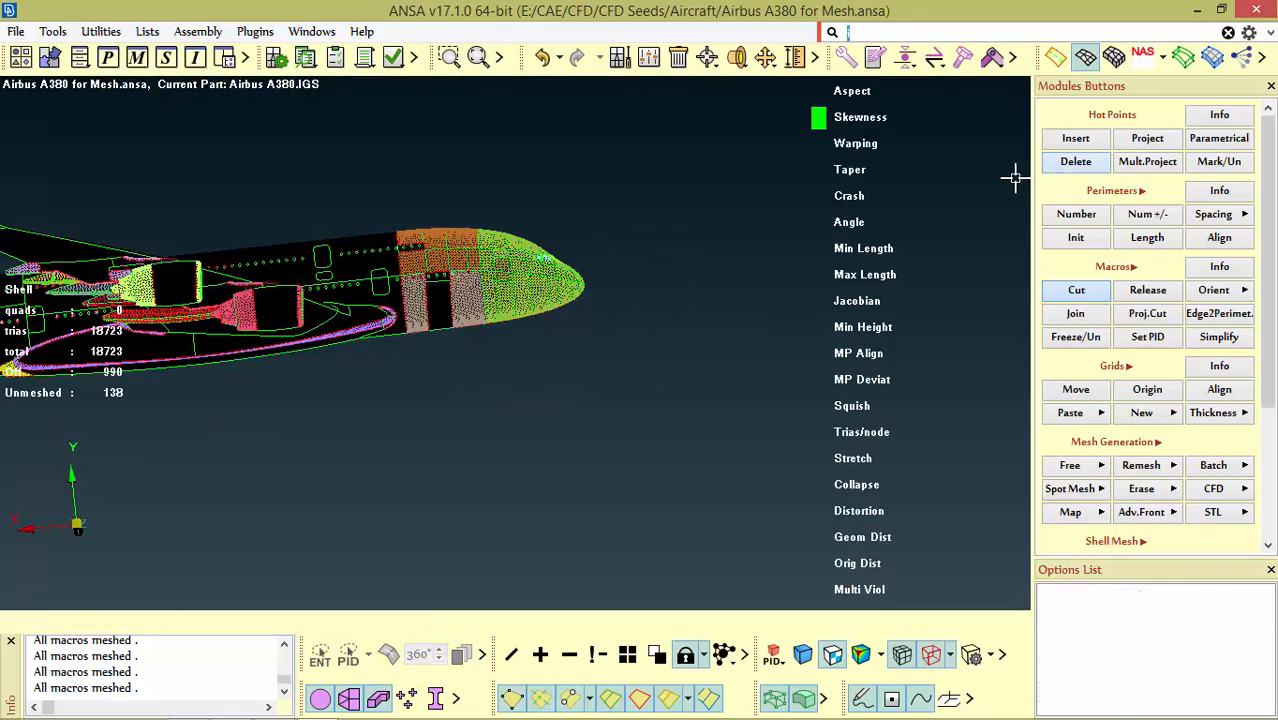
pyautogui.keyDown('ctrl'); pyautogui.moveTo(300, 151); pyautogui.dragTo(762, 465, button='right'); pyautogui.keyUp('ctrl')
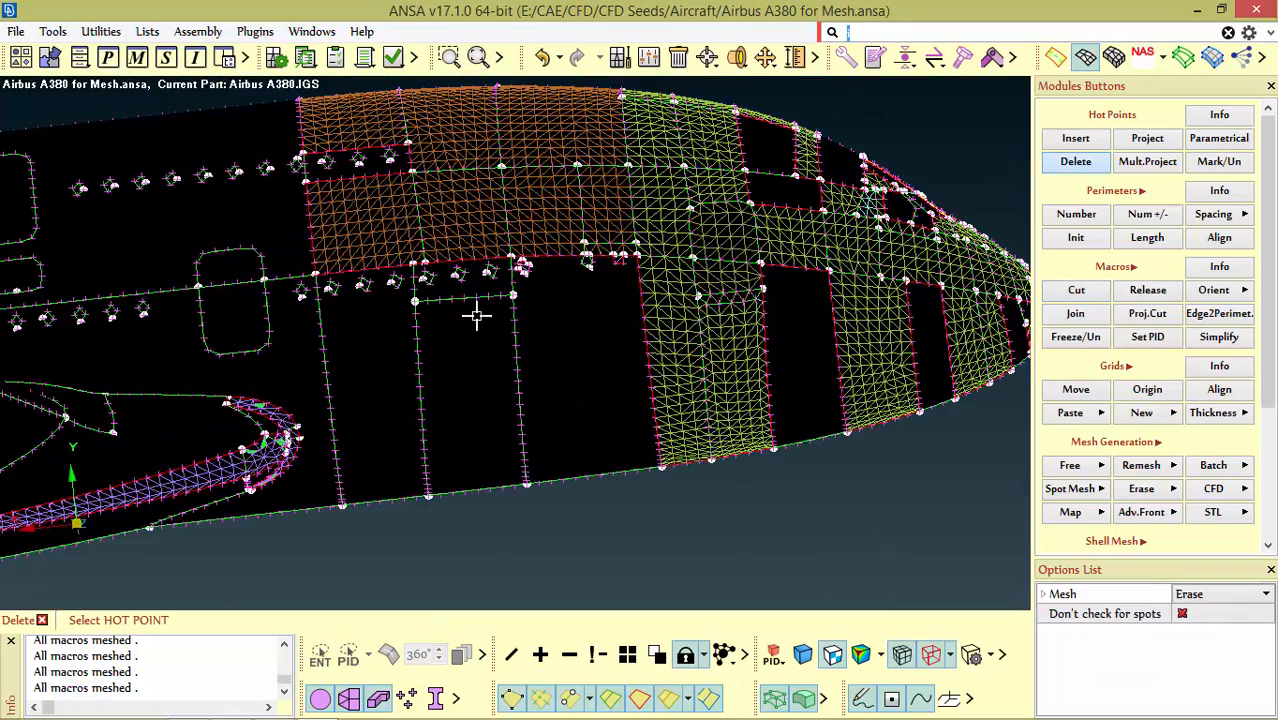
pyautogui.scroll(-5, 476, 316)
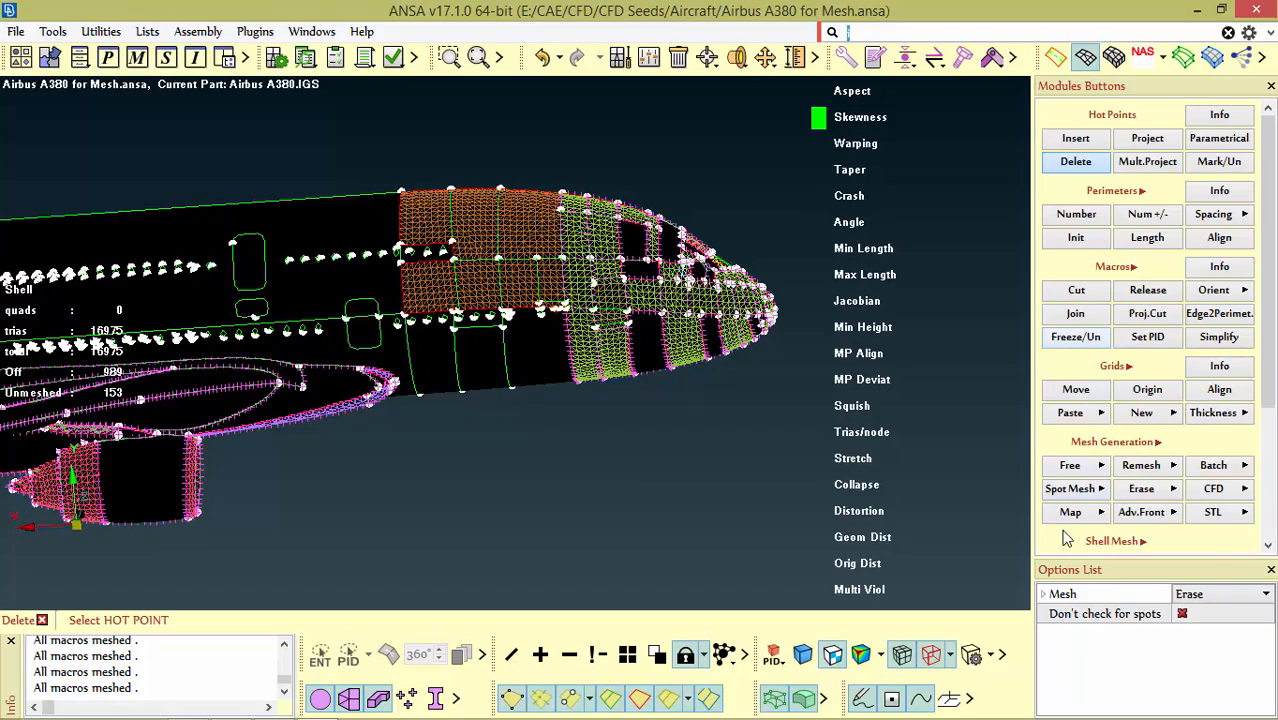
# Step: Map mesh the visible unmeshed macros of the nose and front fuselage
pyautogui.click(1072, 577)
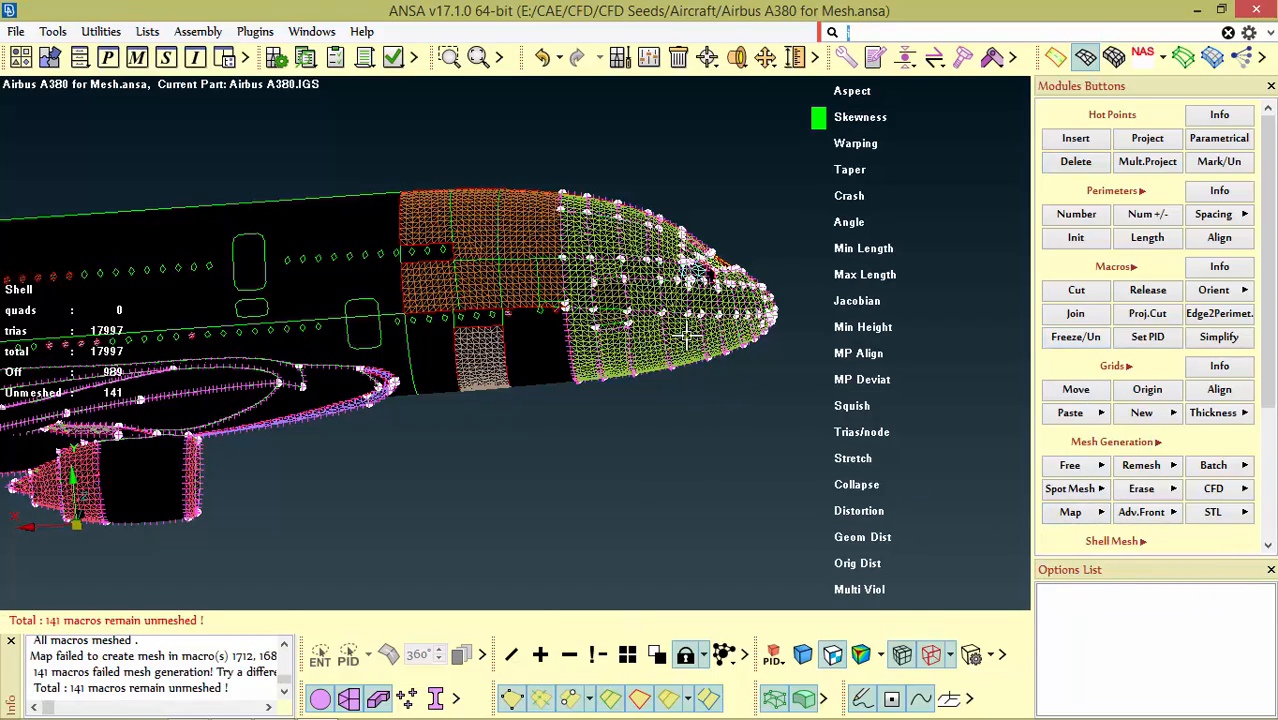
pyautogui.scroll(6, 684, 292)
pyautogui.scroll(-5, 684, 292)
pyautogui.scroll(7, 722, 308)
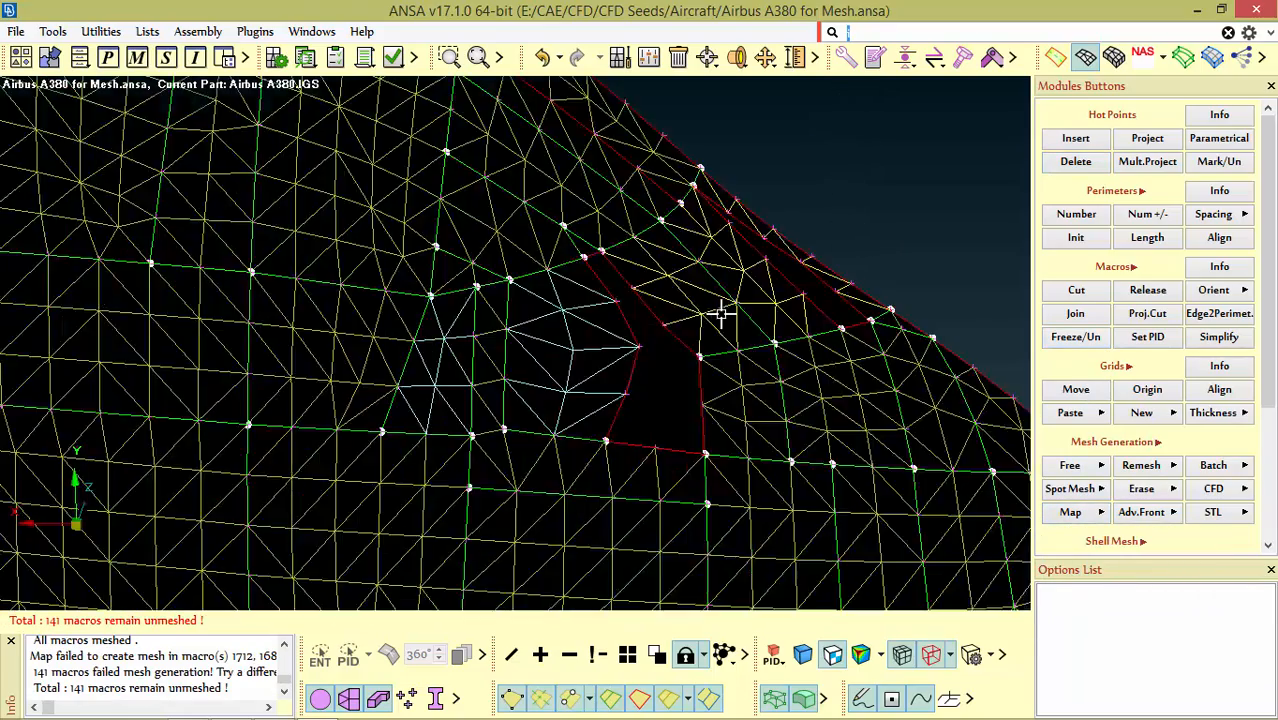
# Step: Try spot meshing all visible unmeshed macros of the aircraft, and undo the meshing
pyautogui.scroll(-3, 690, 316)
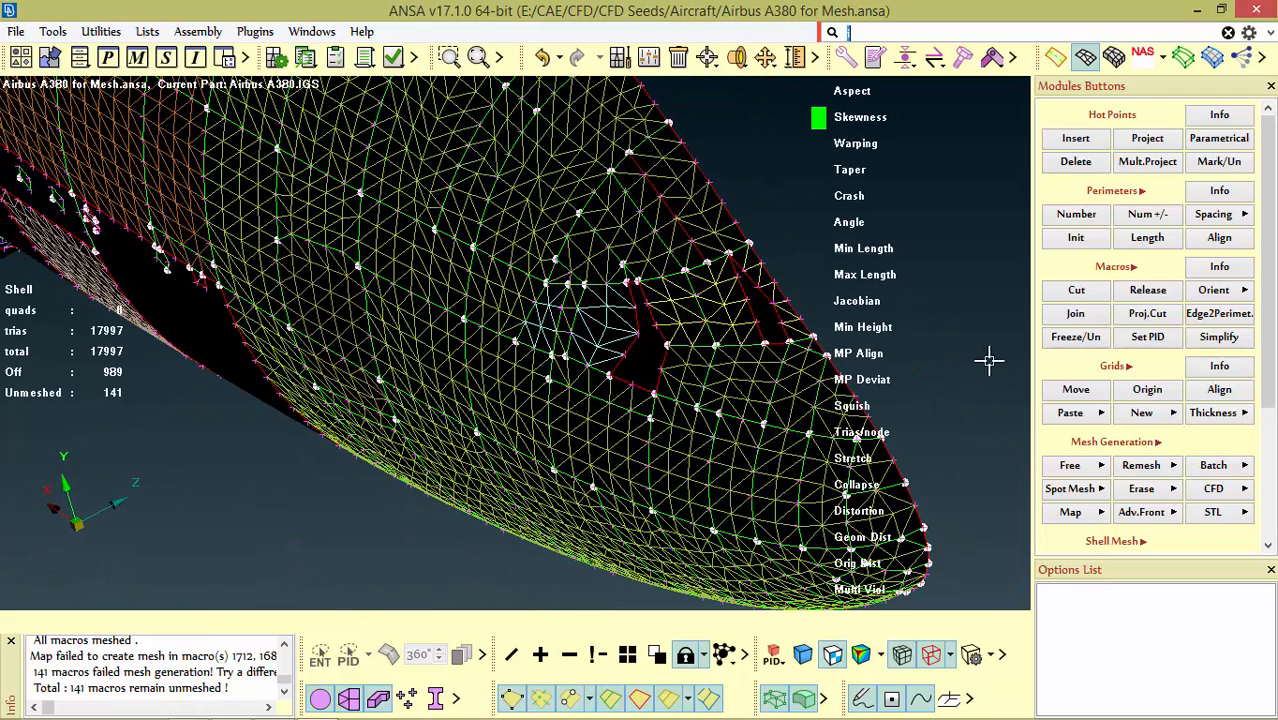
pyautogui.click(1093, 488)
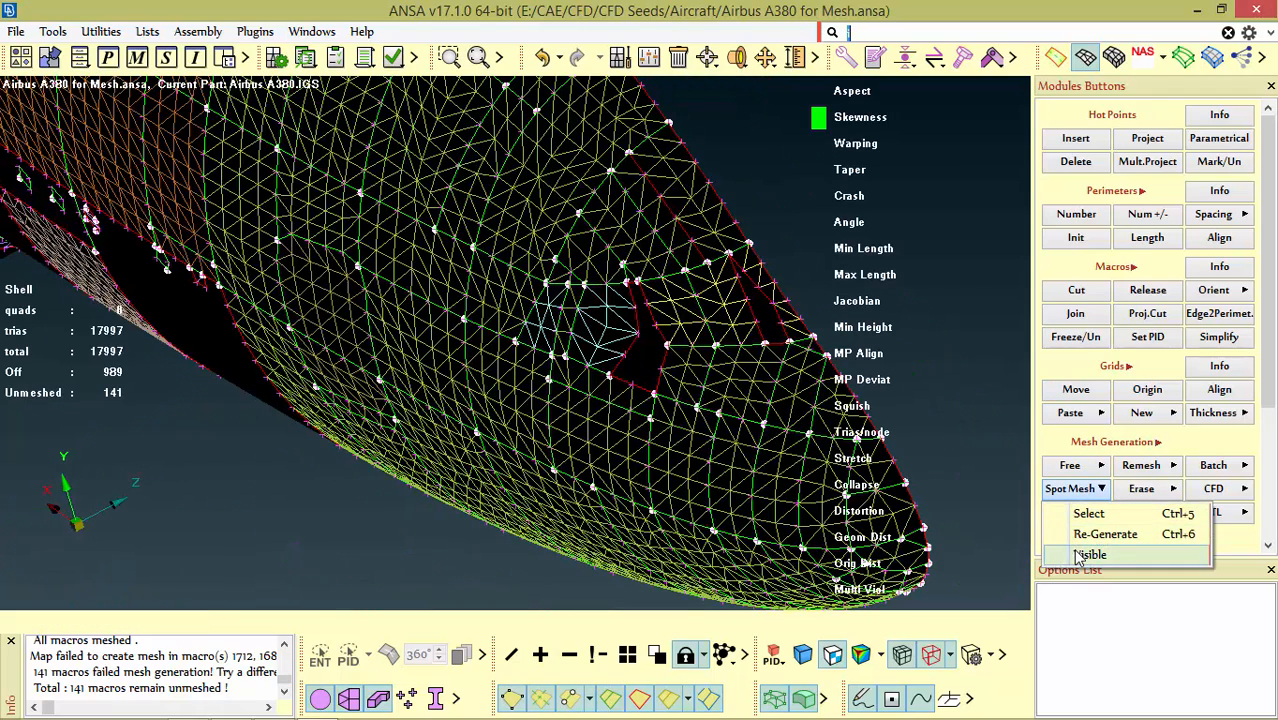
pyautogui.click(1072, 550)
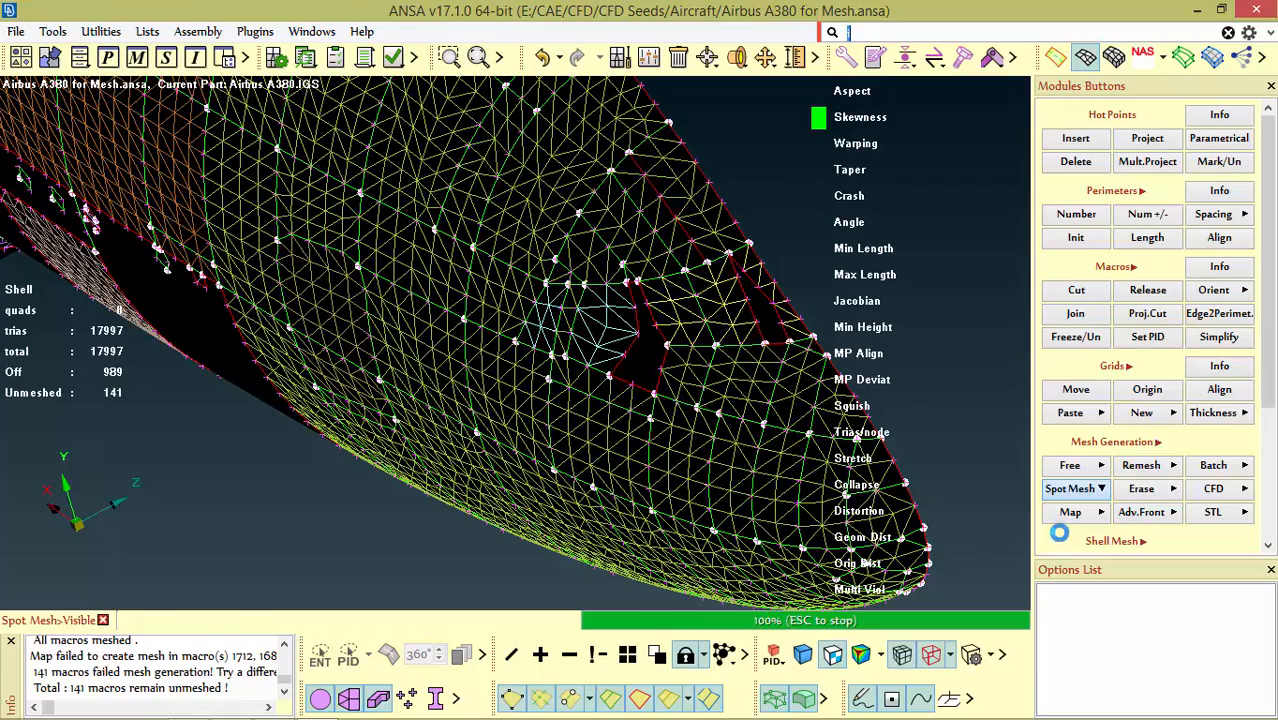
pyautogui.scroll(-5, 505, 357)
pyautogui.keyDown('ctrl'); pyautogui.moveTo(505, 357); pyautogui.dragTo(617, 330); pyautogui.keyUp('ctrl')
pyautogui.scroll(4, 548, 322)
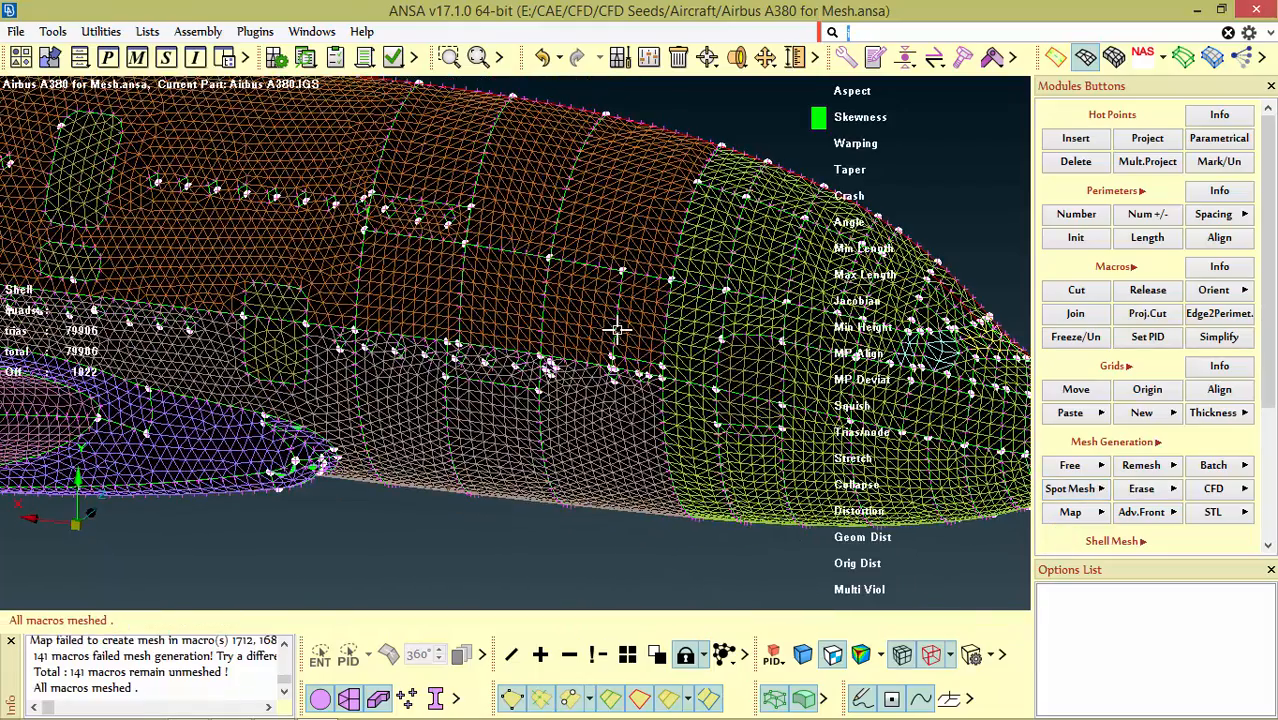
pyautogui.hotkey('ctrl', 'z')
# Step: Spot mesh only the selected macros of the nose and front fuselage, using tria elements
pyautogui.click(1085, 487)
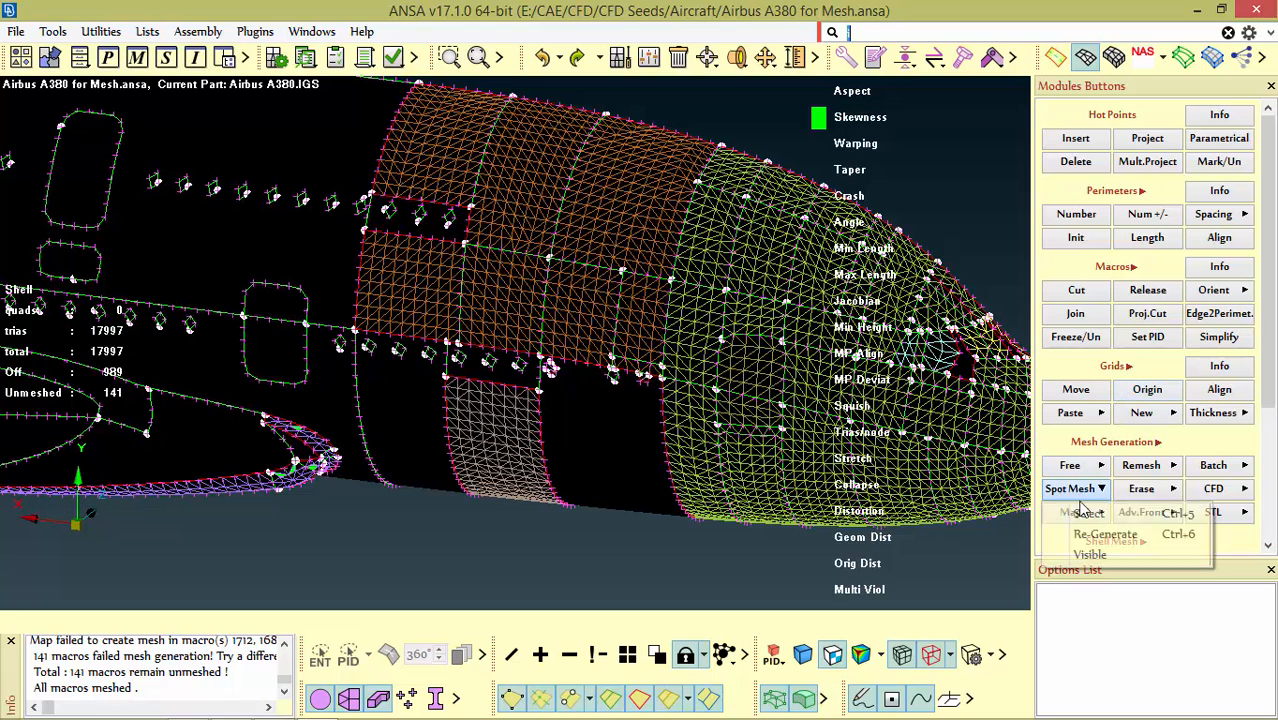
pyautogui.click(1088, 514)
pyautogui.scroll(-3, 524, 293)
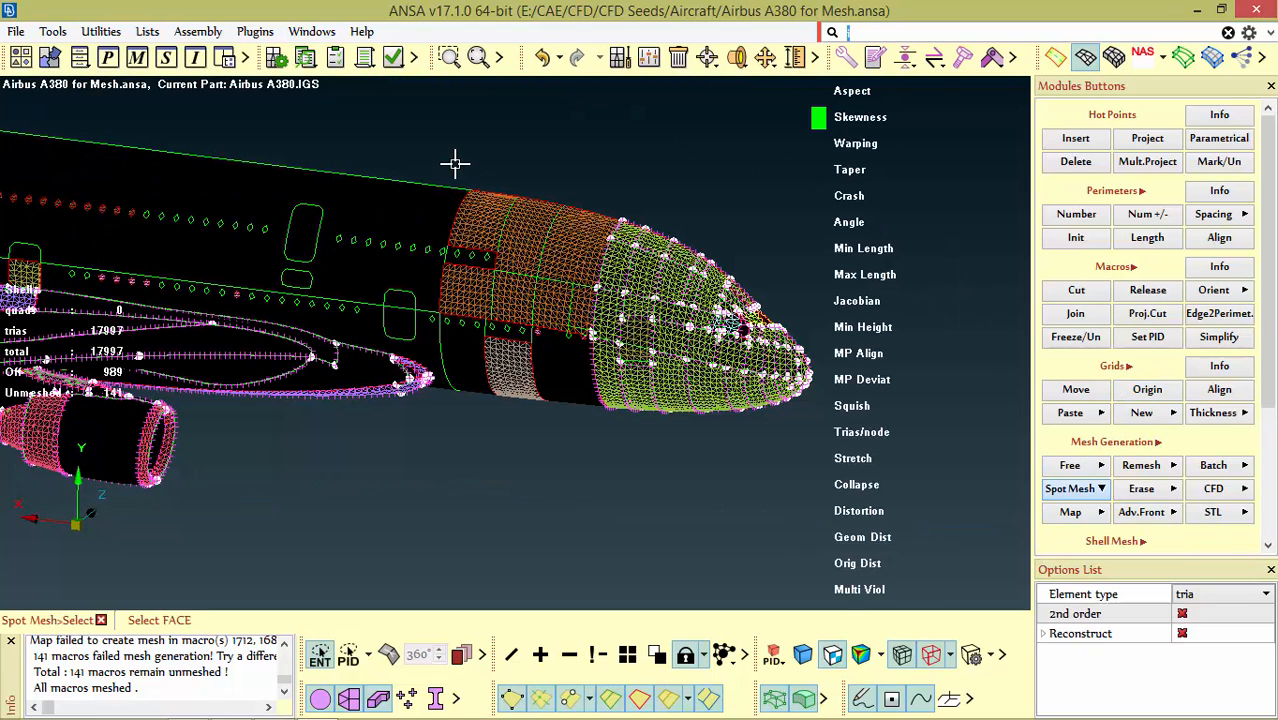
pyautogui.moveTo(853, 528); pyautogui.dragTo(889, 550)
pyautogui.scroll(-8, 648, 483)
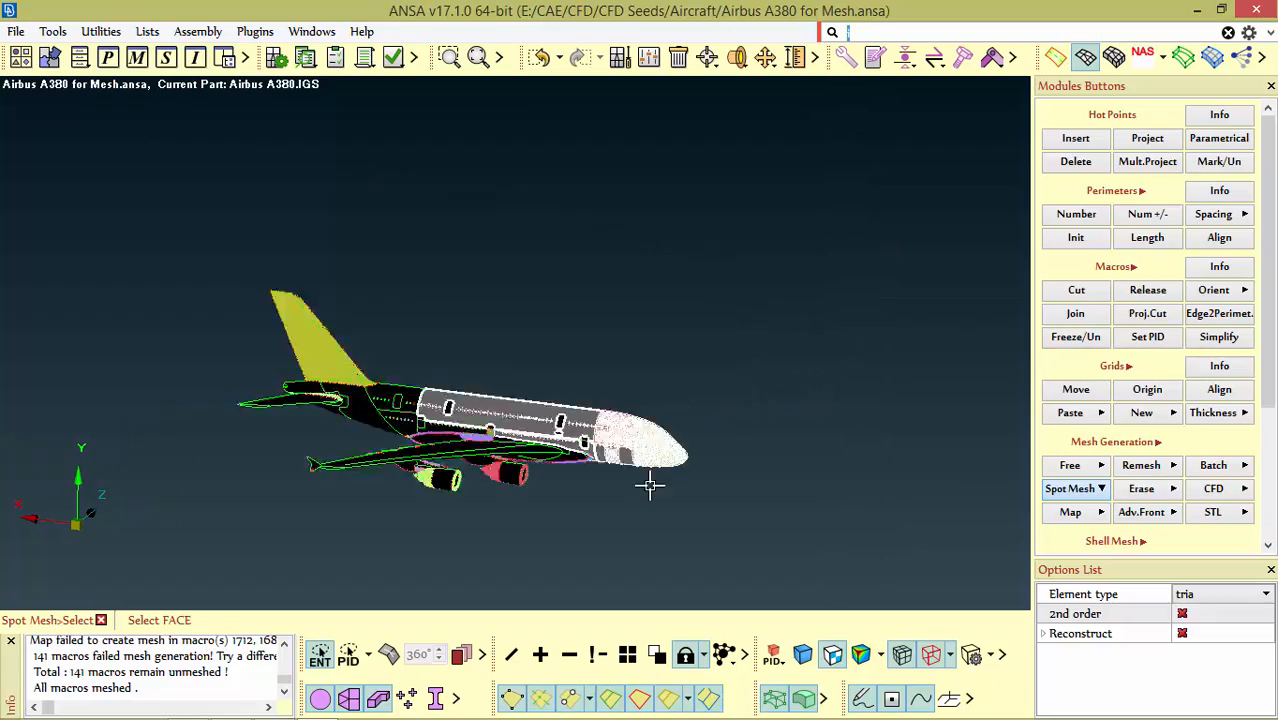
pyautogui.scroll(8, 539, 434)
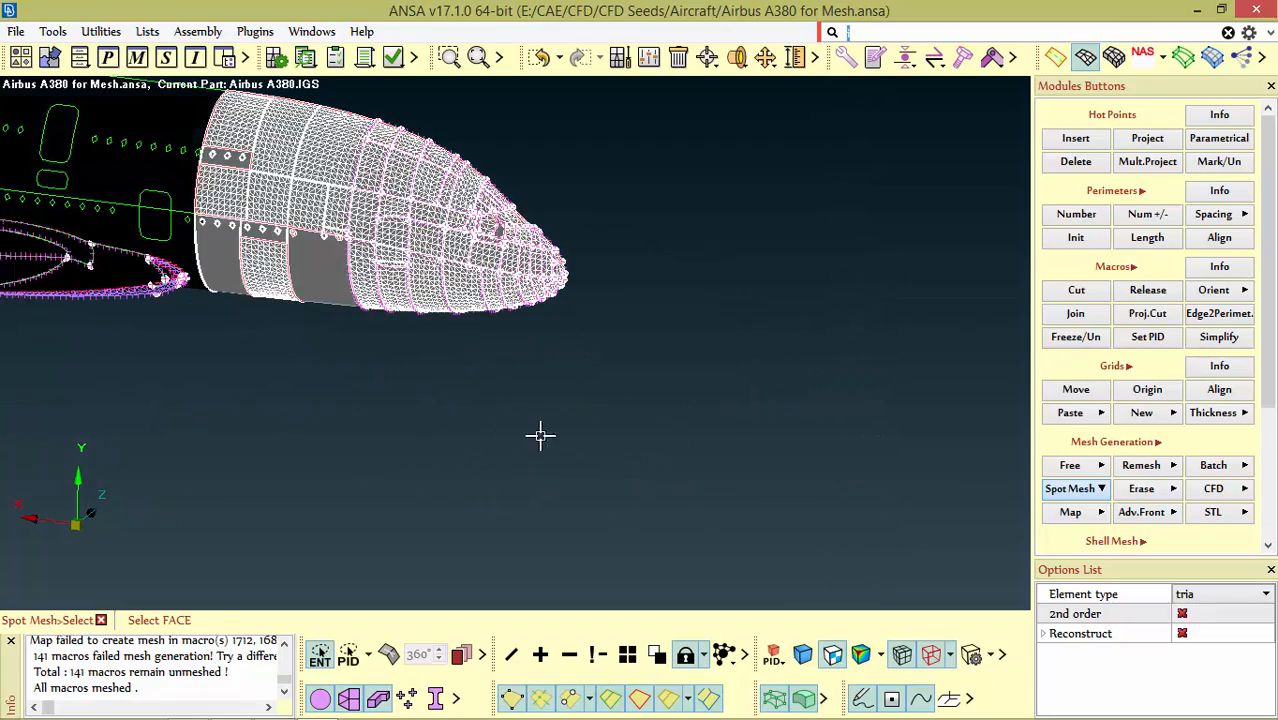
pyautogui.middleClick(513, 429)
# Step: Examine the spot-meshed nose and front fuselage from several sides for mesh quality
pyautogui.scroll(8, 366, 269)
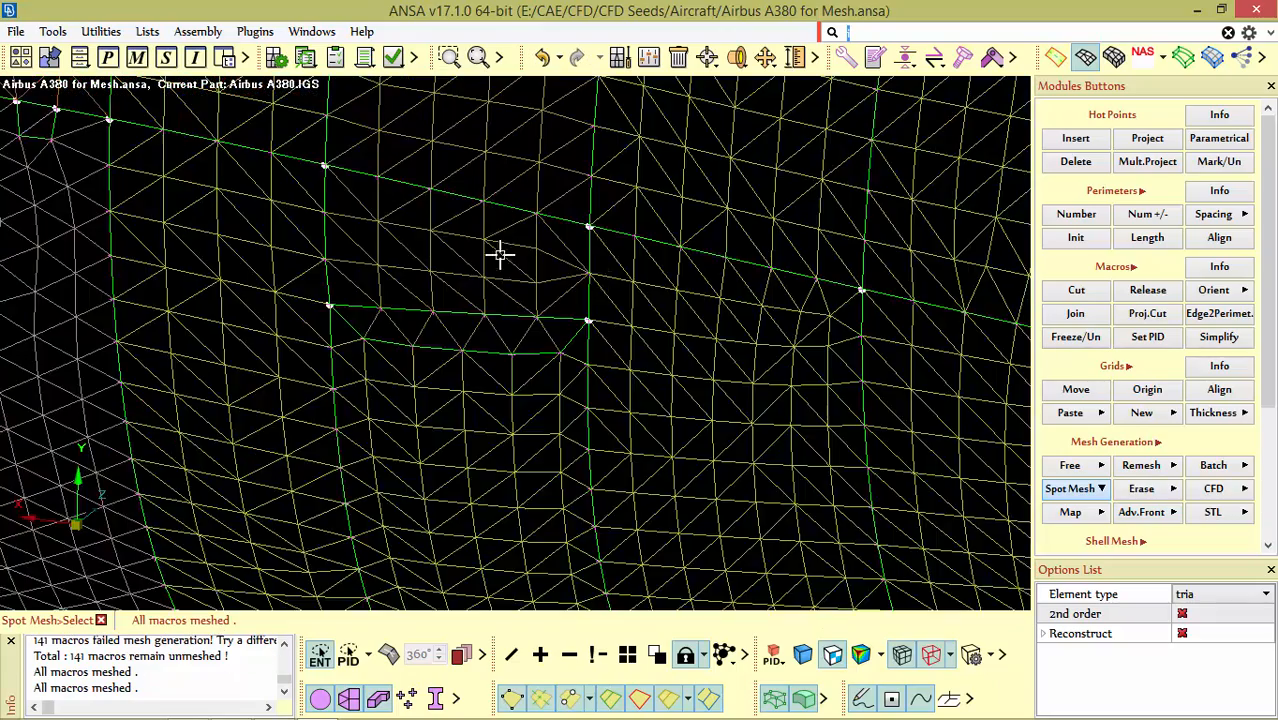
pyautogui.scroll(-6, 613, 158)
pyautogui.scroll(10, 613, 158)
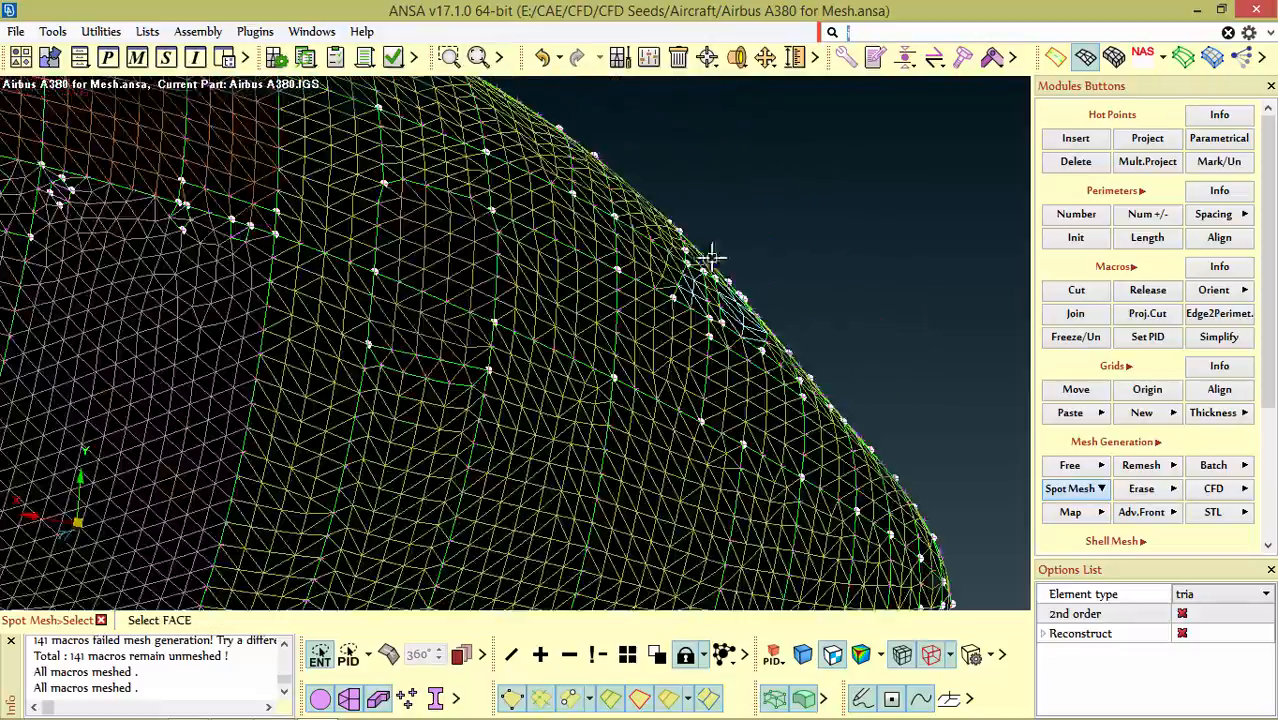
pyautogui.keyDown('ctrl'); pyautogui.moveTo(712, 258); pyautogui.dragTo(720, 301); pyautogui.keyUp('ctrl')
pyautogui.scroll(-4, 651, 298)
pyautogui.scroll(10, 709, 311)
pyautogui.scroll(-8, 822, 280)
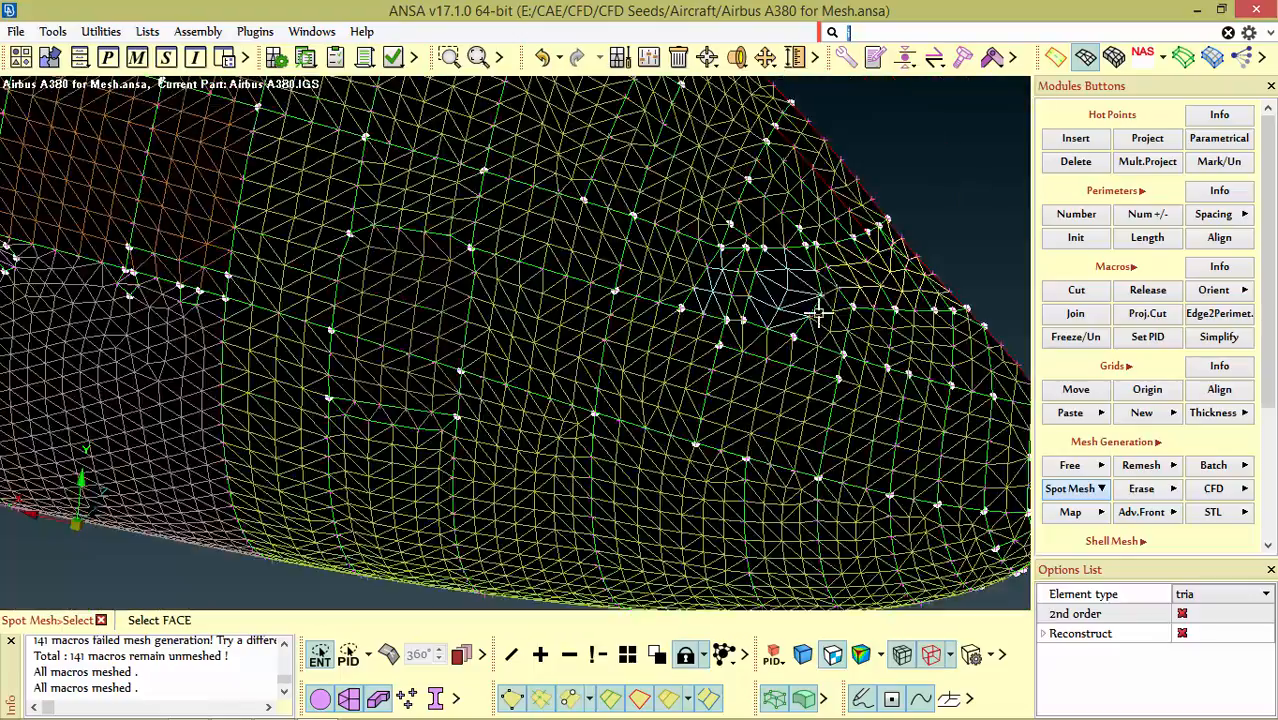
pyautogui.scroll(8, 742, 285)
pyautogui.scroll(-8, 743, 285)
pyautogui.scroll(8, 659, 228)
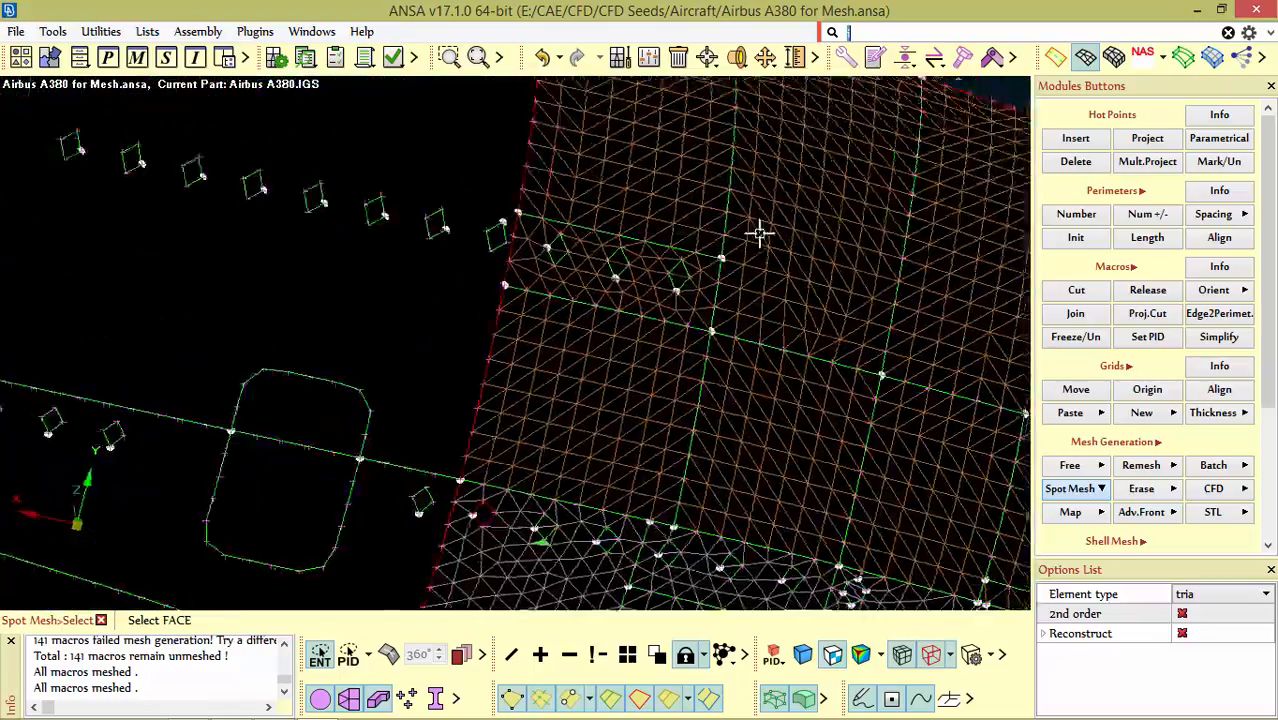
# Step: Project-cut the upper window strip macro between its neighbouring windows, from its upper edge to its lower edge, with remeshing on
pyautogui.keyDown('ctrl'); pyautogui.moveTo(759, 234); pyautogui.dragTo(719, 251); pyautogui.keyUp('ctrl')
pyautogui.scroll(5, 597, 284)
pyautogui.keyDown('ctrl'); pyautogui.moveTo(596, 284); pyautogui.dragTo(593, 248); pyautogui.keyUp('ctrl')
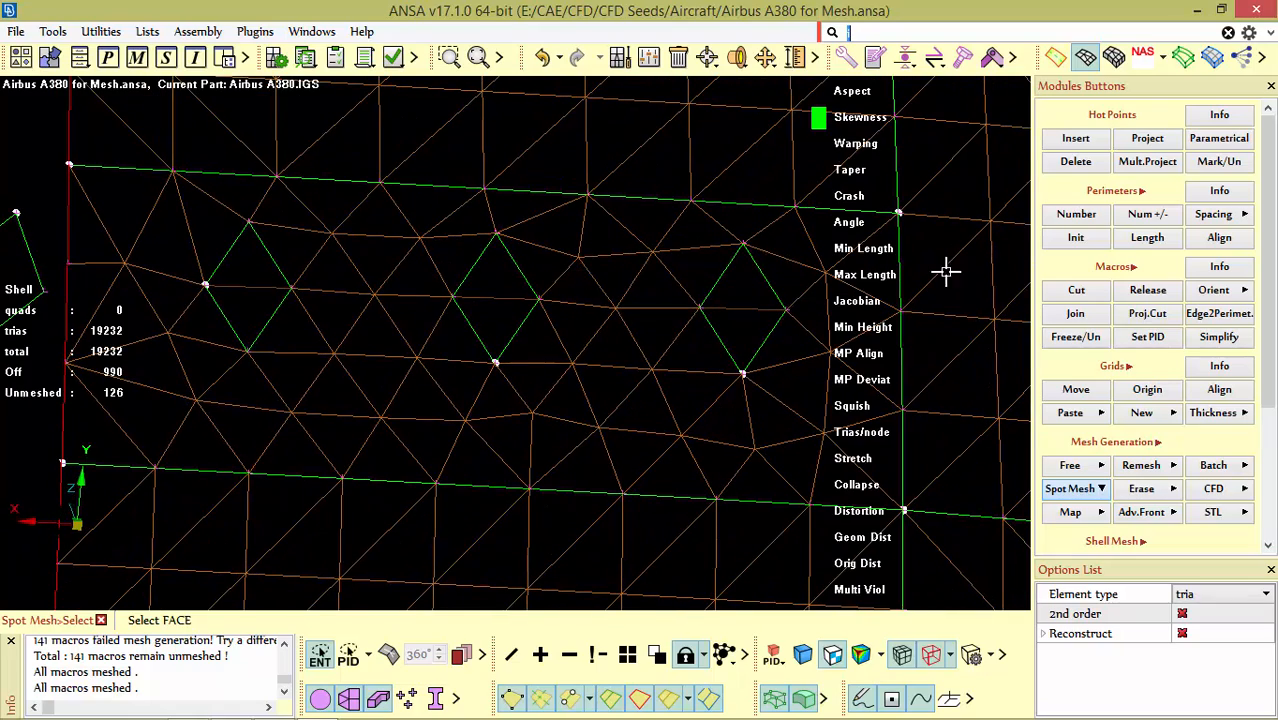
pyautogui.click(1072, 290)
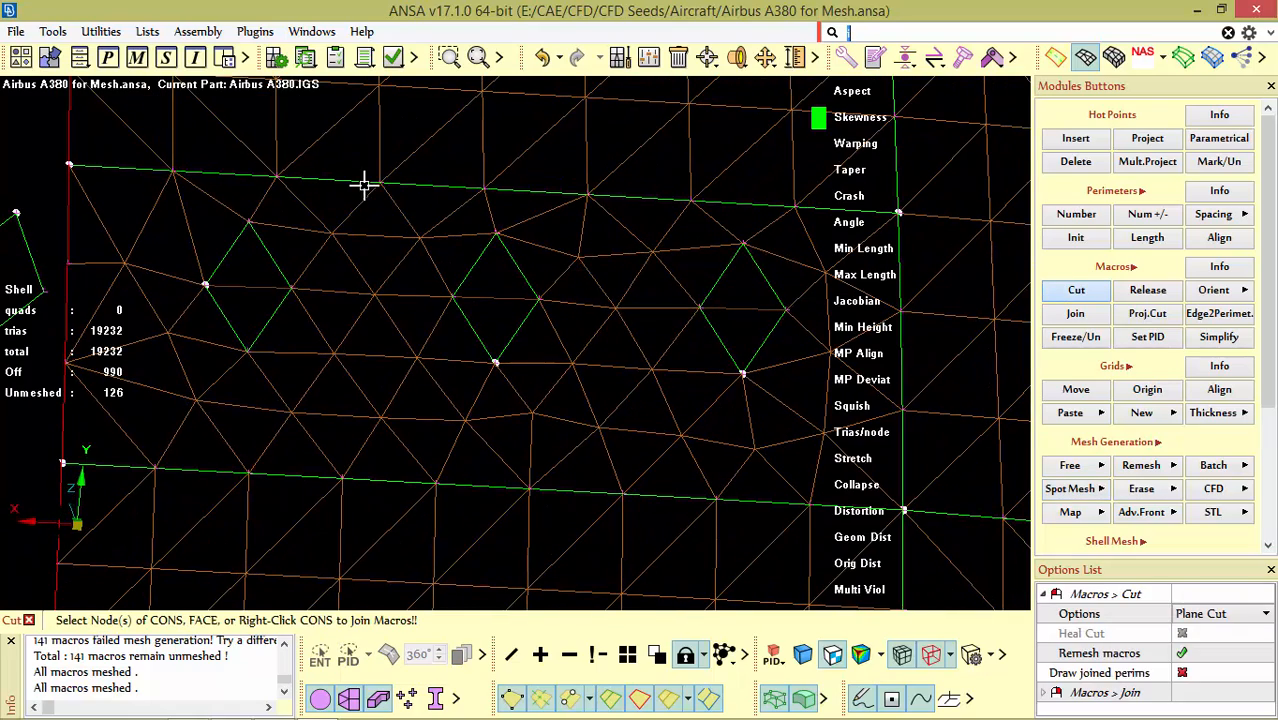
pyautogui.scroll(-3, 499, 294)
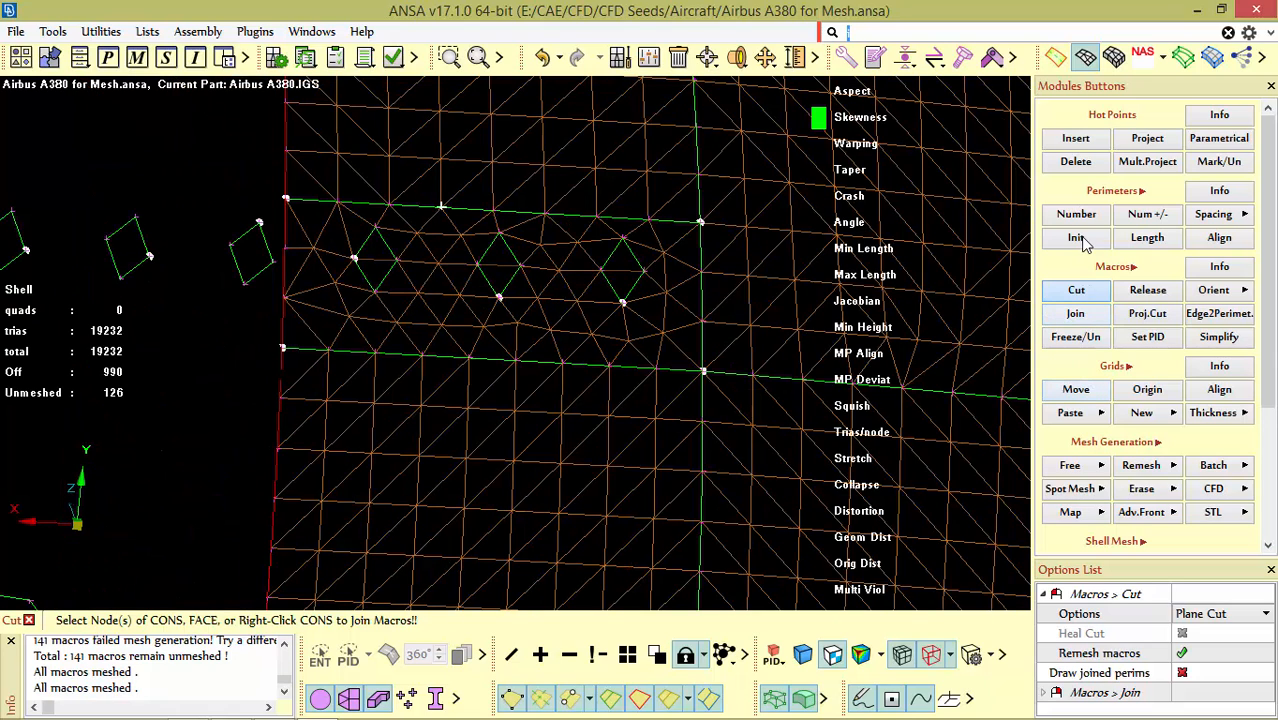
pyautogui.click(1150, 313)
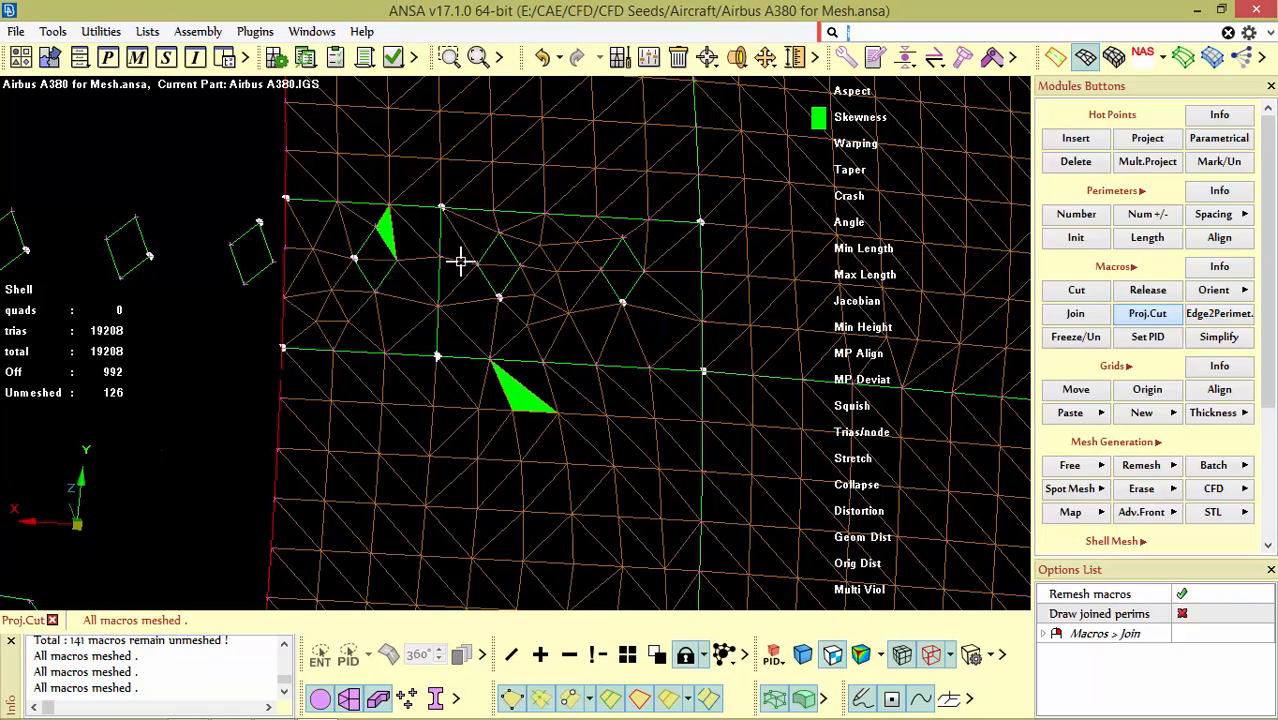
pyautogui.click(584, 356)
# Step: Project-cut the rearmost meshed fuselage macro below the upper window strip, from the strip's cut down to the macro's lower edge
pyautogui.scroll(-6, 507, 160)
pyautogui.scroll(5, 542, 230)
pyautogui.scroll(-3, 535, 255)
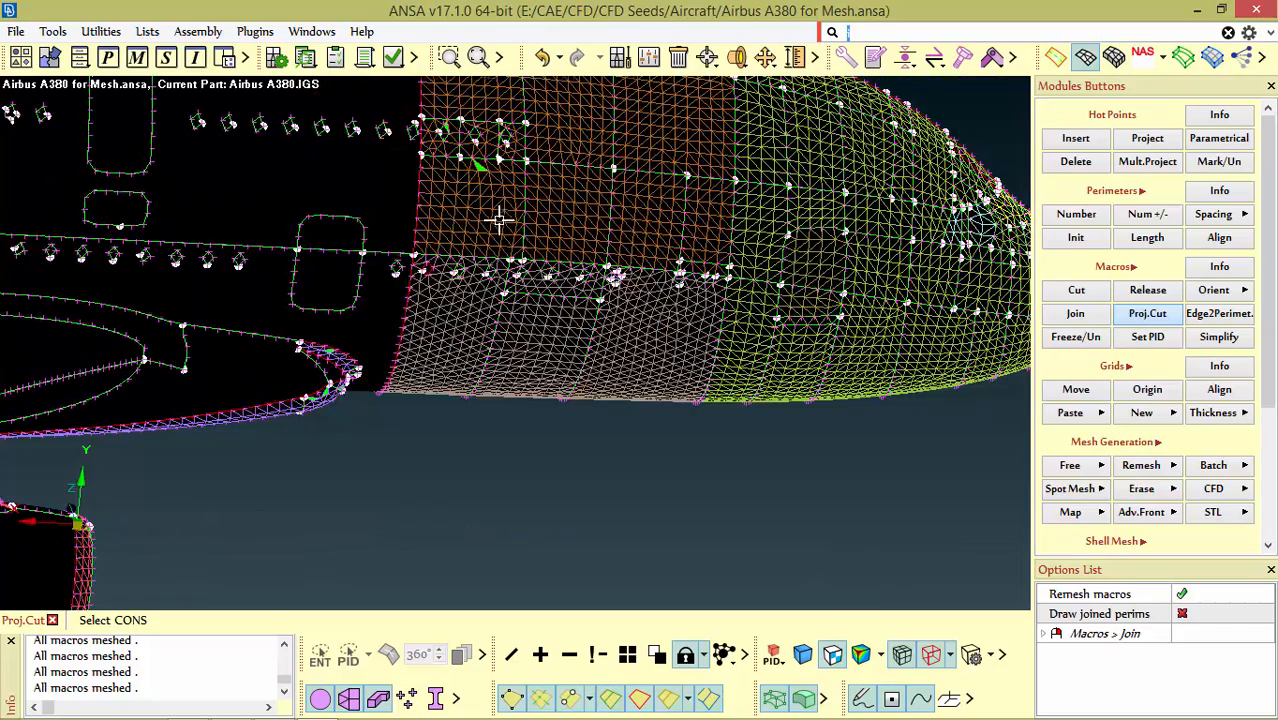
pyautogui.scroll(2, 505, 210)
pyautogui.scroll(2, 453, 165)
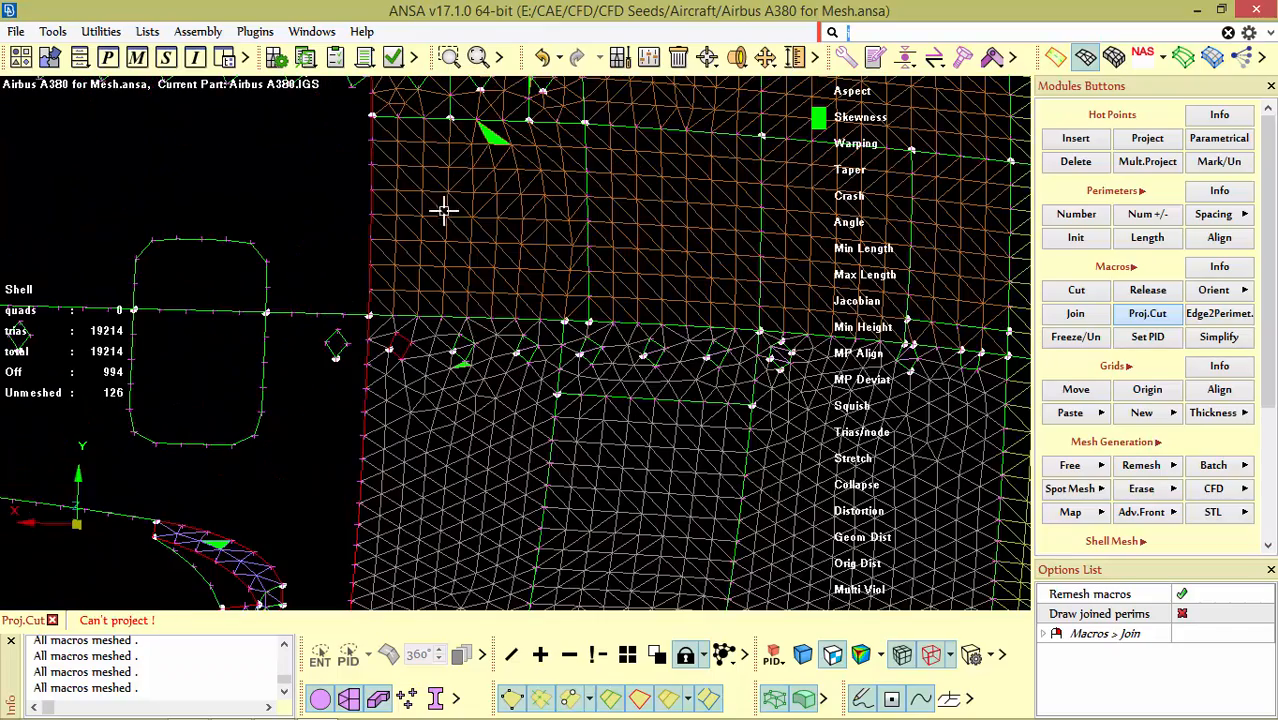
pyautogui.click(447, 123)
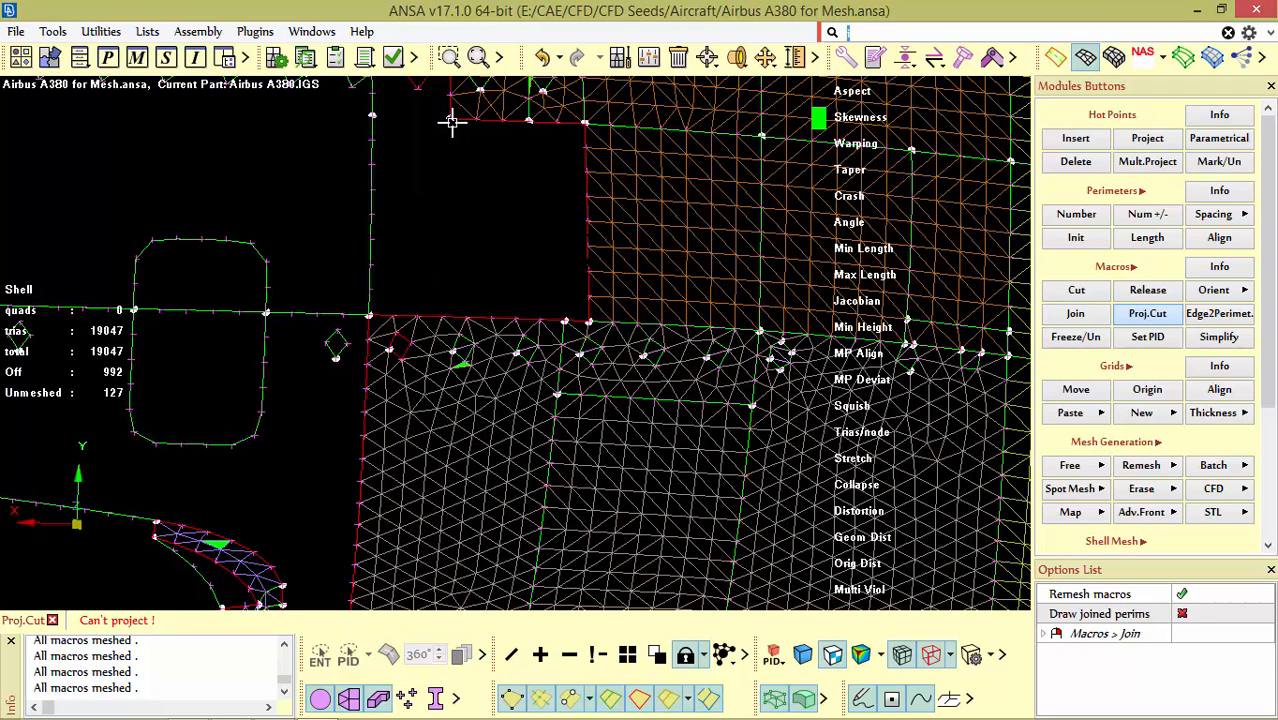
pyautogui.hotkey('ctrl', 'z')
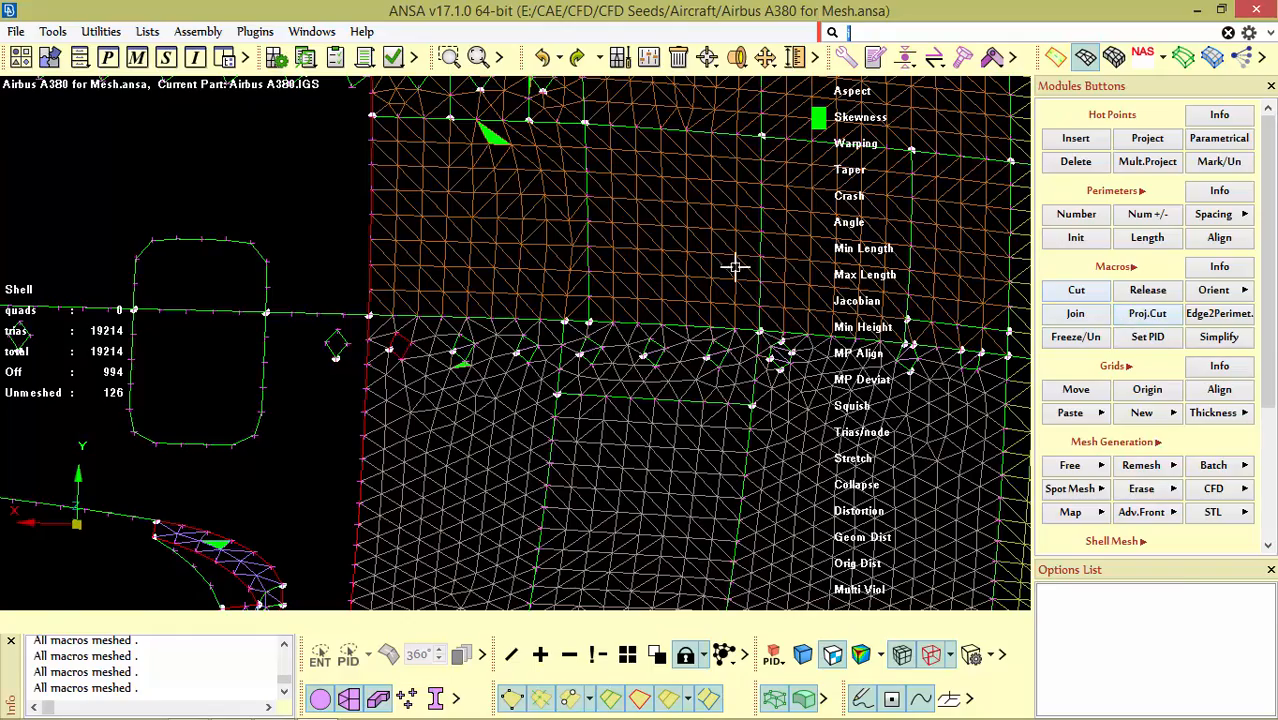
pyautogui.click(446, 314)
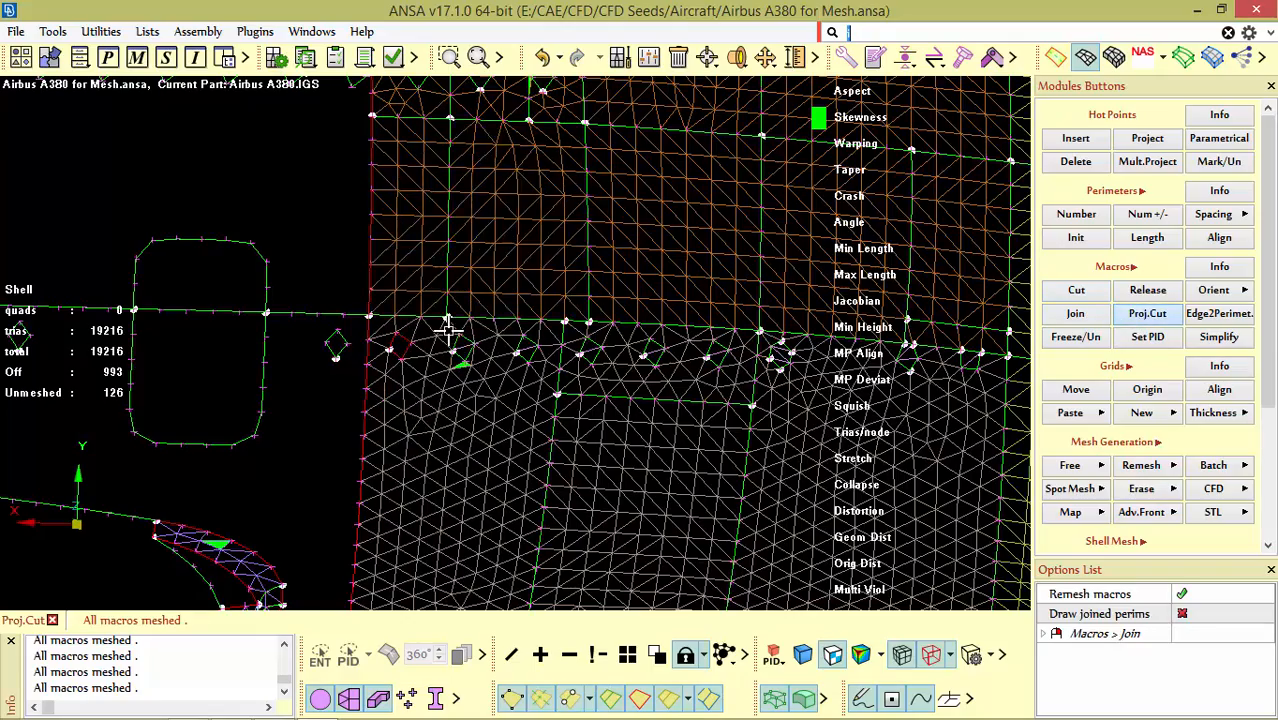
# Step: Cut the rearmost meshed lower fuselage macro crosswise below its window row, in line with the neighbouring macro's cut
pyautogui.keyDown('ctrl'); pyautogui.moveTo(448, 337); pyautogui.dragTo(436, 362, button='middle'); pyautogui.keyUp('ctrl')
pyautogui.scroll(-3, 443, 384)
pyautogui.keyDown('ctrl'); pyautogui.moveTo(442, 436); pyautogui.dragTo(450, 306); pyautogui.keyUp('ctrl')
pyautogui.scroll(-4, 444, 268)
pyautogui.scroll(6, 447, 266)
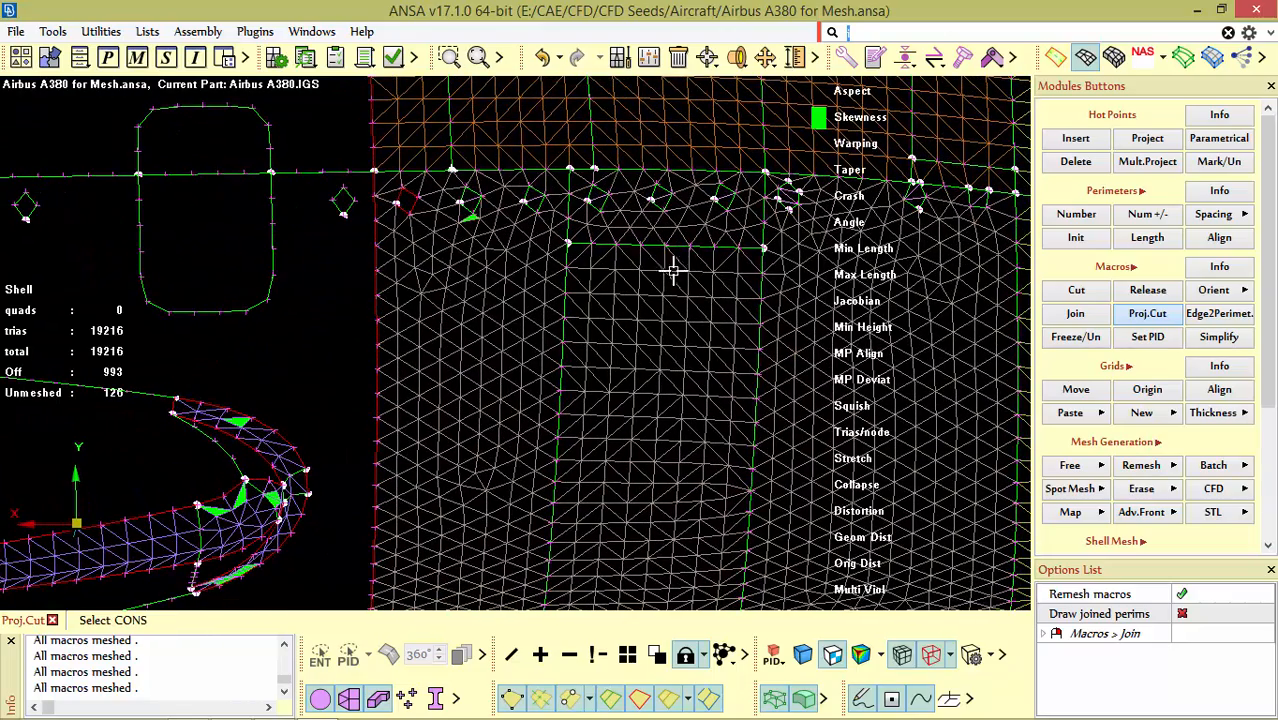
pyautogui.click(1075, 291)
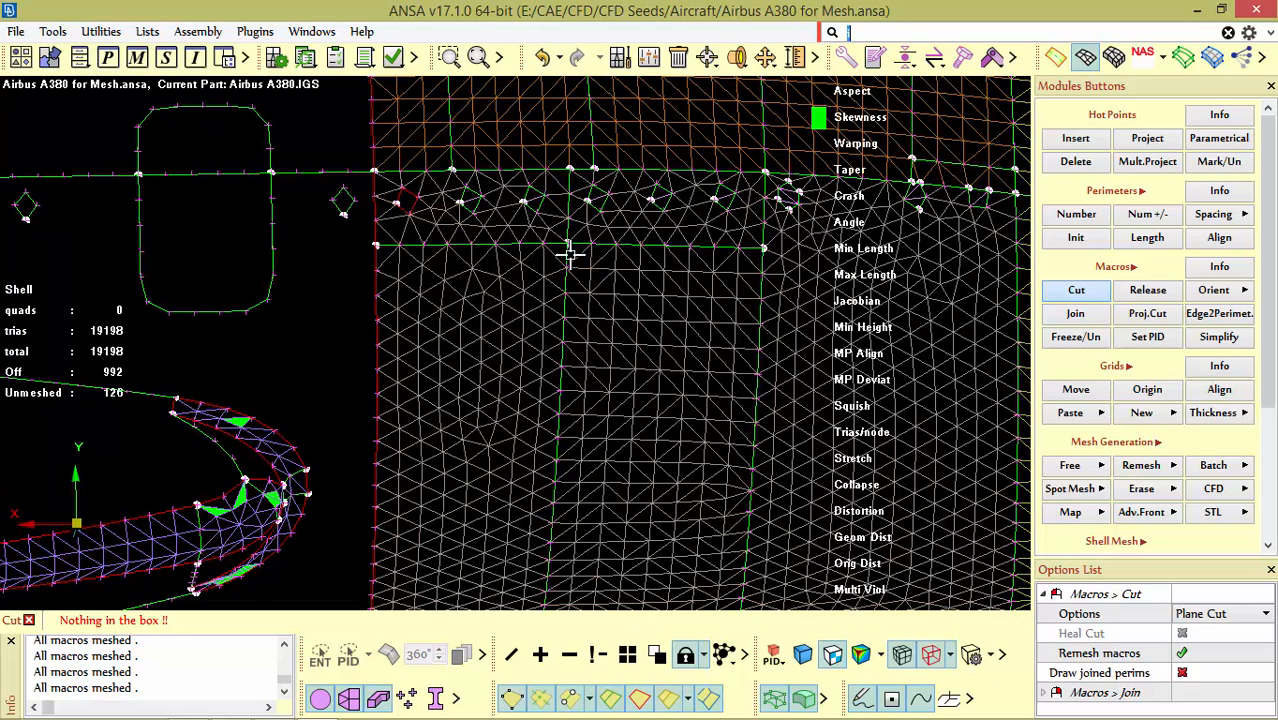
# Step: Cut the rear lower window strip vertically between its first two windows, with the Plane Cut option
pyautogui.scroll(3, 541, 209)
pyautogui.scroll(-2, 594, 296)
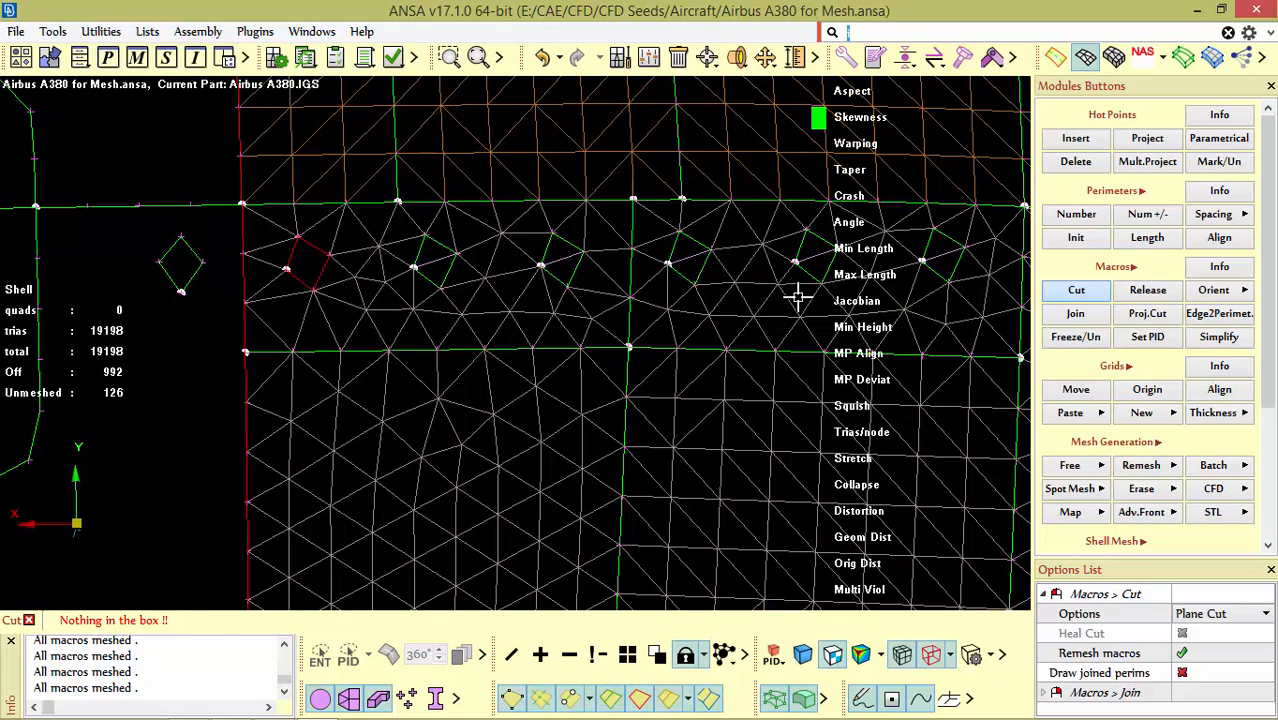
pyautogui.rightClick(1070, 289)
pyautogui.click(1077, 298)
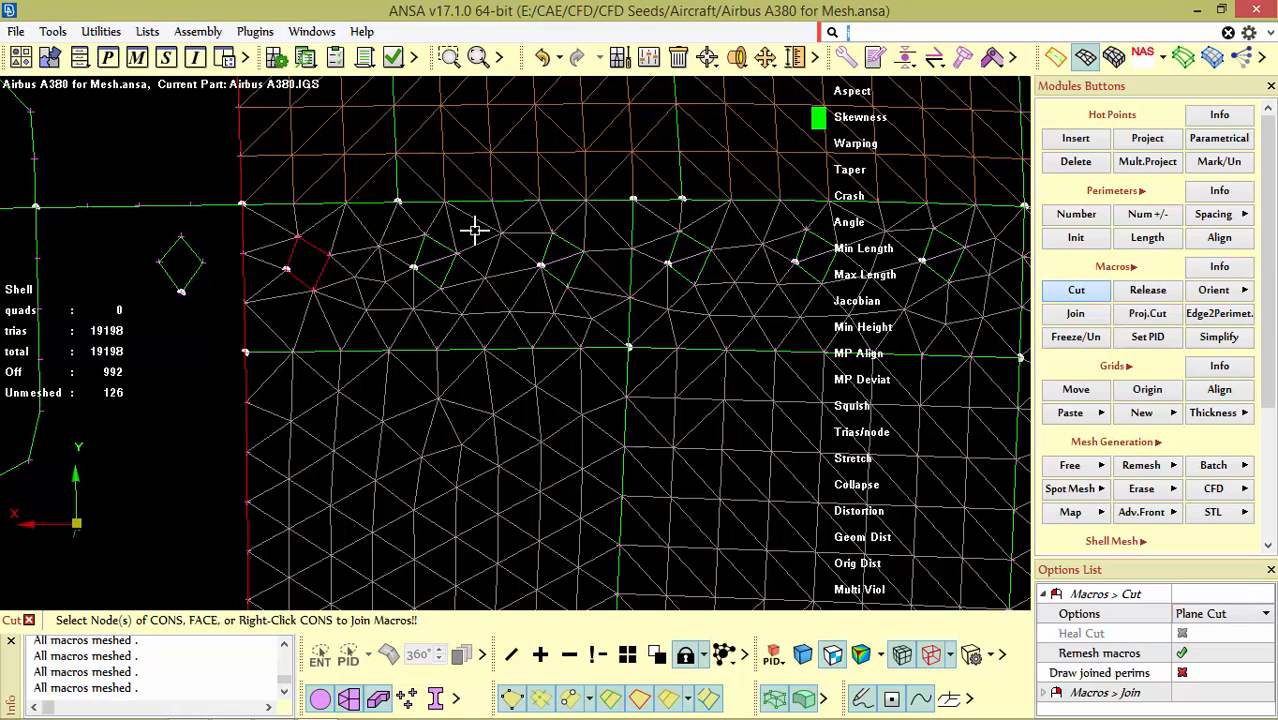
pyautogui.click(395, 347)
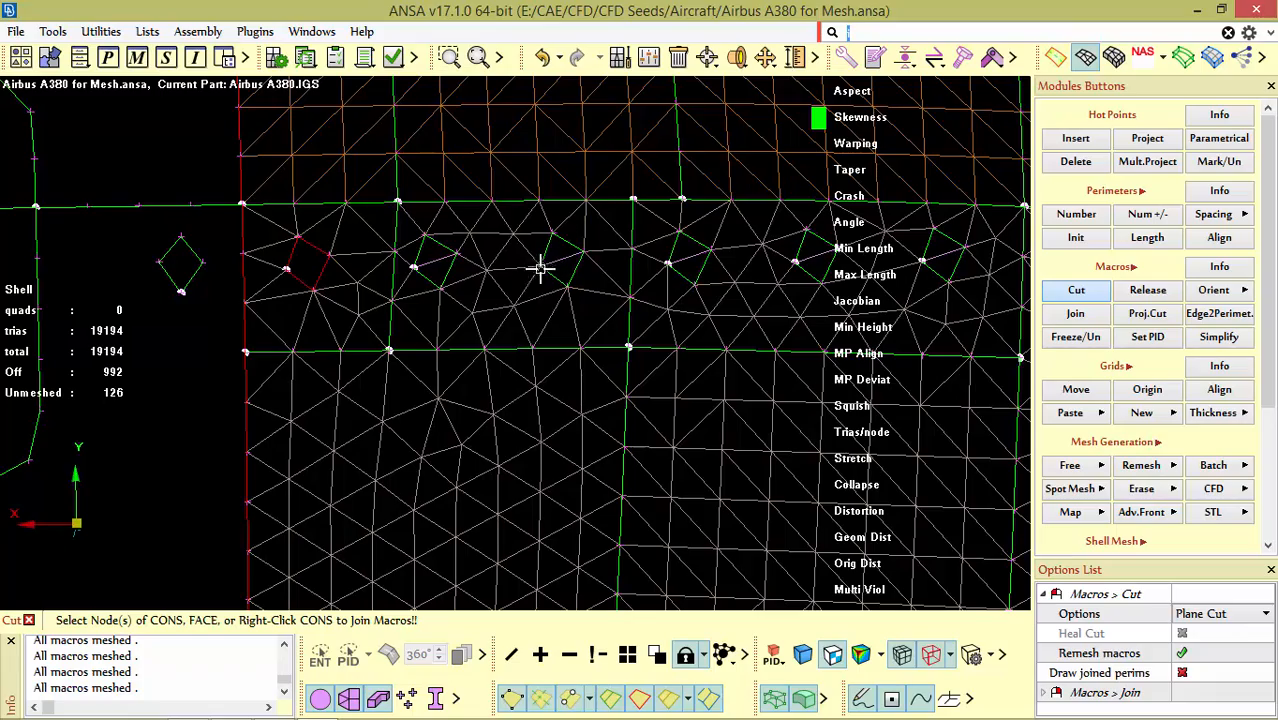
# Step: Cut the lower fuselage macro next to the nose crosswise below the windows, continuing the existing cut to the nose border
pyautogui.scroll(-5, 548, 241)
pyautogui.scroll(3, 547, 270)
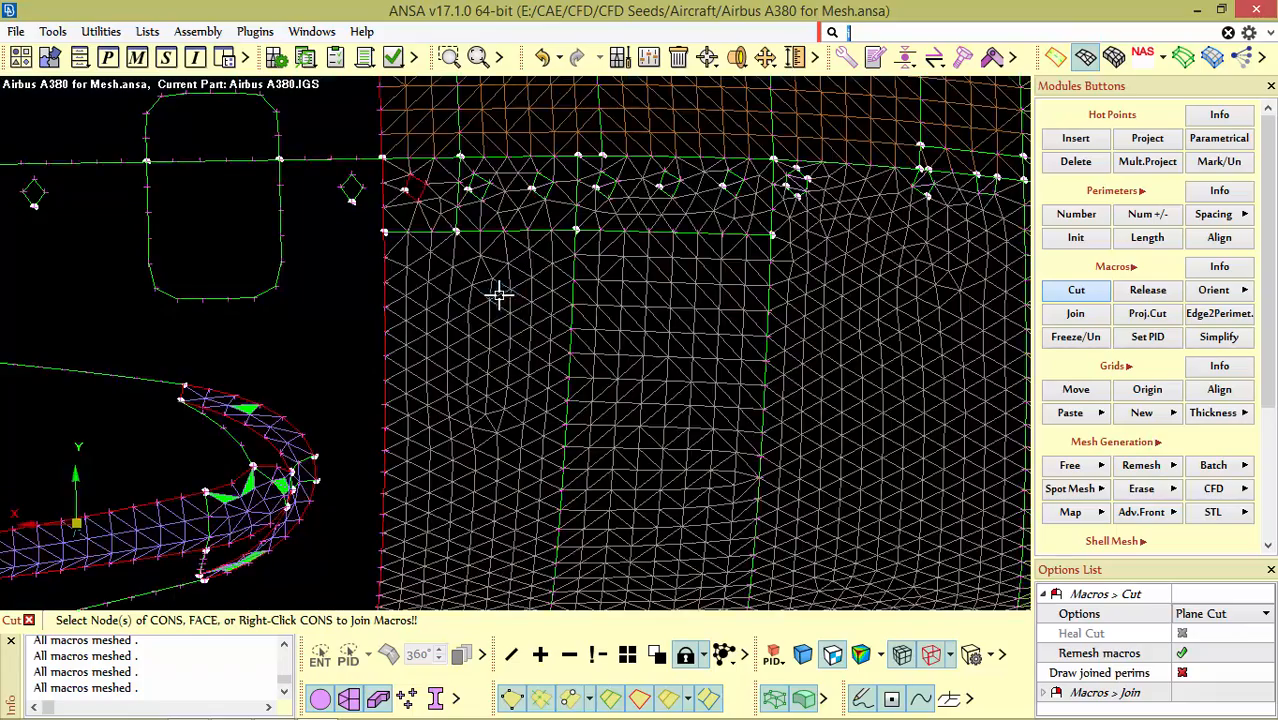
pyautogui.keyDown('ctrl'); pyautogui.moveTo(498, 295); pyautogui.dragTo(528, 200); pyautogui.keyUp('ctrl')
pyautogui.scroll(-4, 545, 290)
pyautogui.scroll(5, 546, 293)
pyautogui.keyDown('ctrl'); pyautogui.moveTo(533, 297); pyautogui.dragTo(502, 317); pyautogui.keyUp('ctrl')
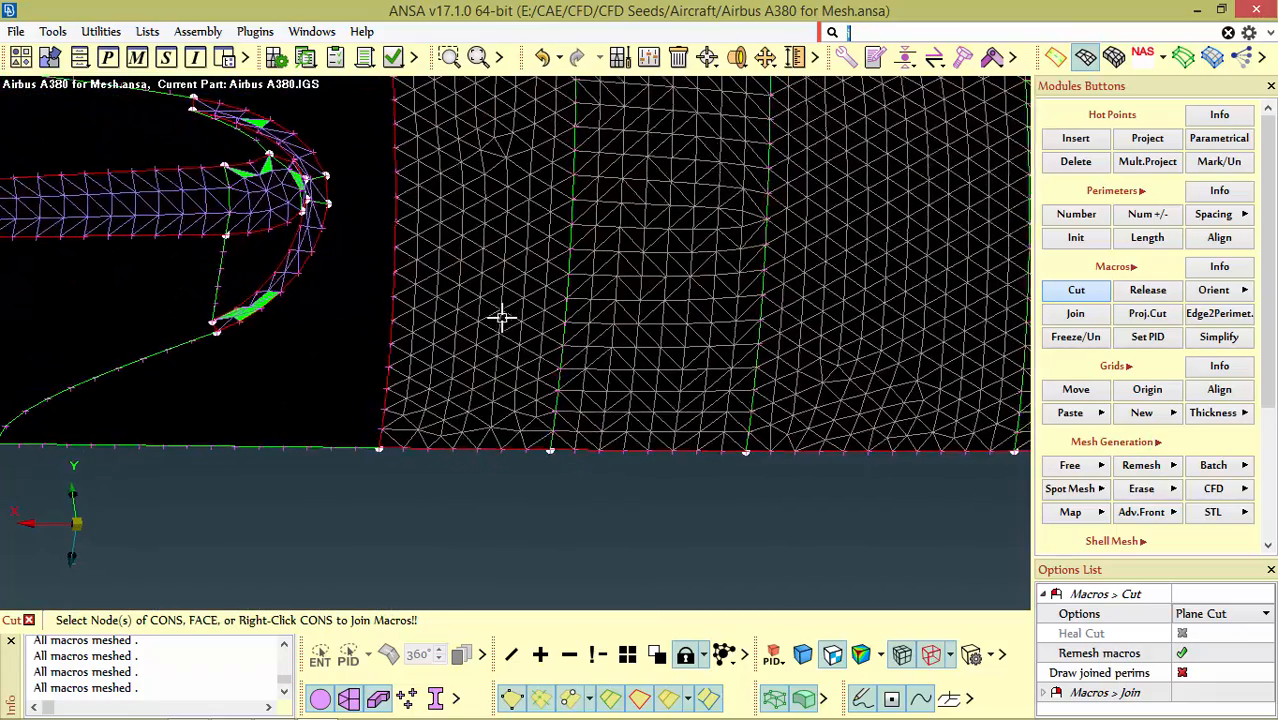
pyautogui.scroll(-5, 562, 309)
pyautogui.keyDown('ctrl'); pyautogui.moveTo(659, 252); pyautogui.dragTo(431, 320); pyautogui.keyUp('ctrl')
pyautogui.scroll(5, 639, 271)
pyautogui.scroll(-4, 431, 324)
pyautogui.scroll(5, 494, 305)
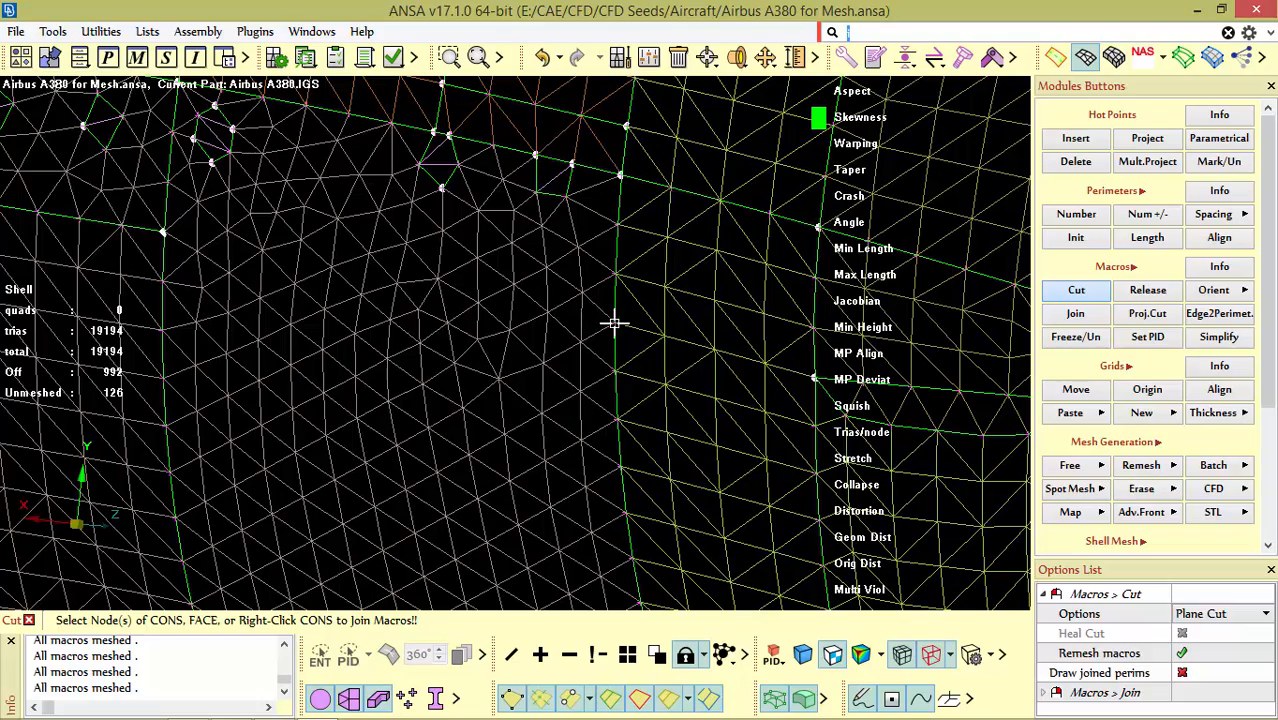
pyautogui.scroll(-5, 535, 284)
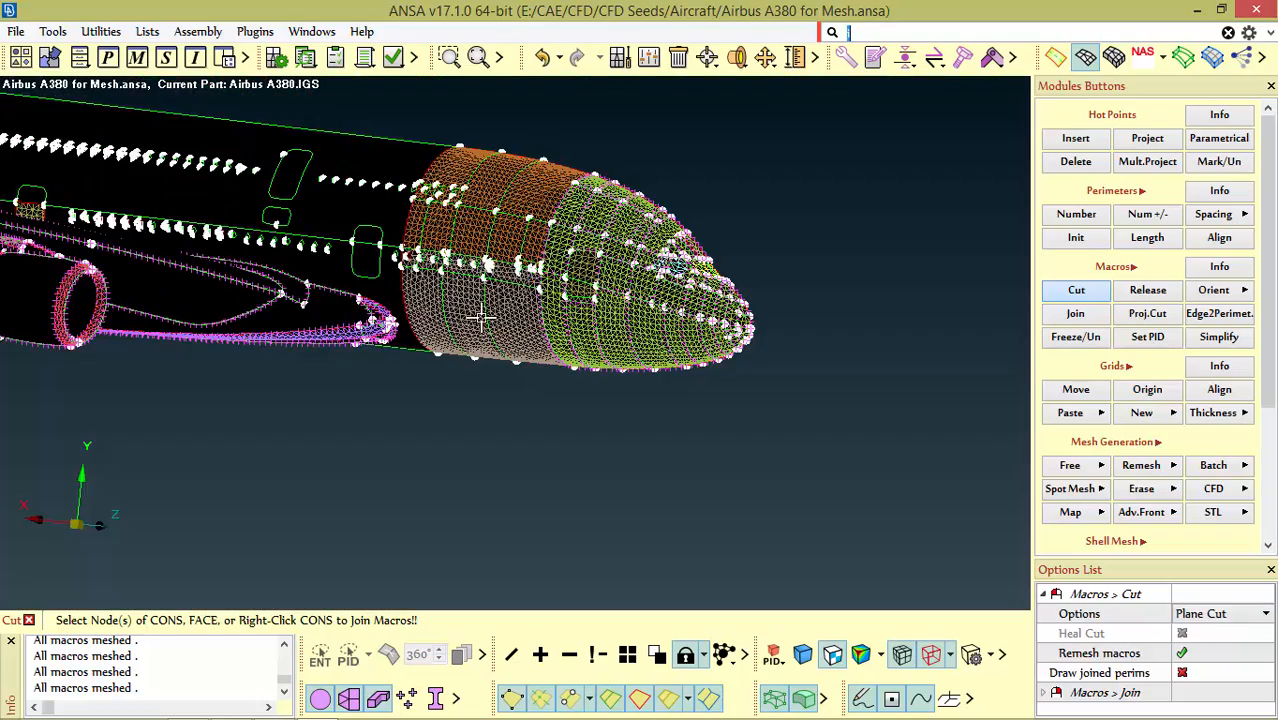
# Step: Regenerate the mesh of the lower fuselage macros below the window row with Map meshing, using tria elements
pyautogui.keyDown('ctrl'); pyautogui.moveTo(480, 317); pyautogui.dragTo(555, 261); pyautogui.keyUp('ctrl')
pyautogui.scroll(5, 557, 262)
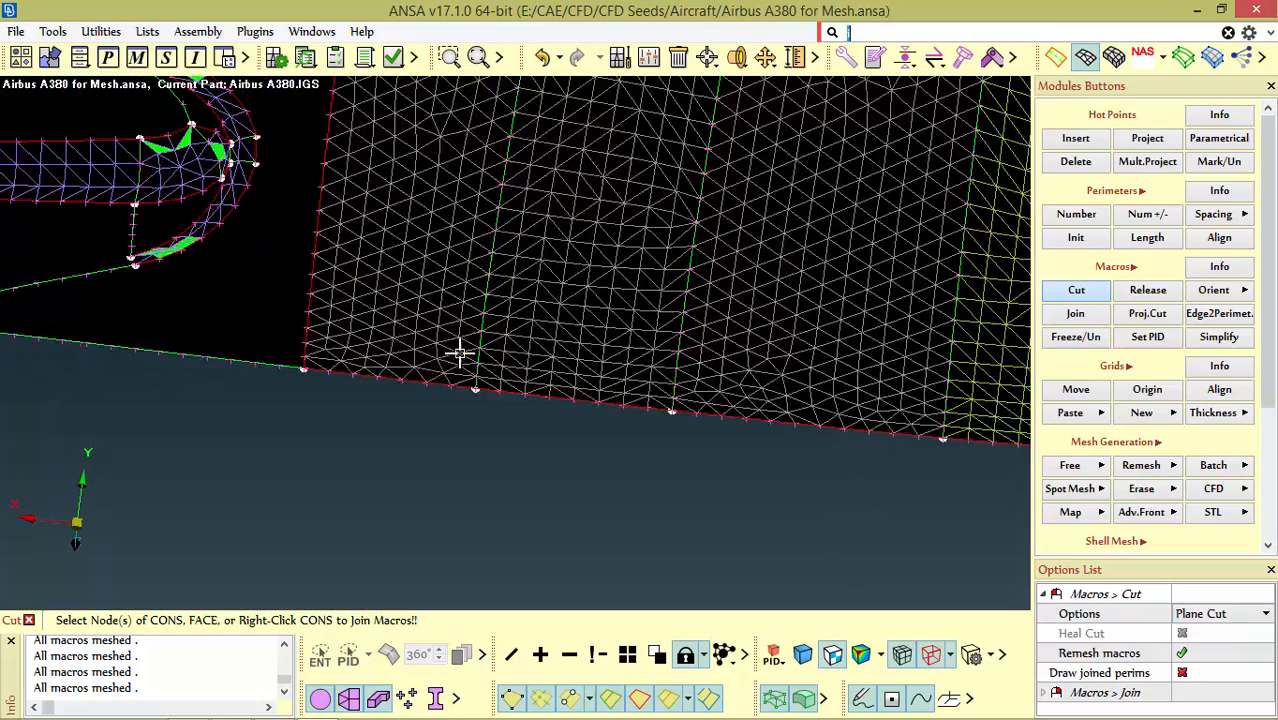
pyautogui.click(1078, 512)
pyautogui.click(1095, 557)
pyautogui.moveTo(398, 260); pyautogui.dragTo(785, 545)
# Step: Examine the regenerated lower fuselage mesh and the window strip above it from several views
pyautogui.scroll(-5, 579, 391)
pyautogui.scroll(8, 591, 356)
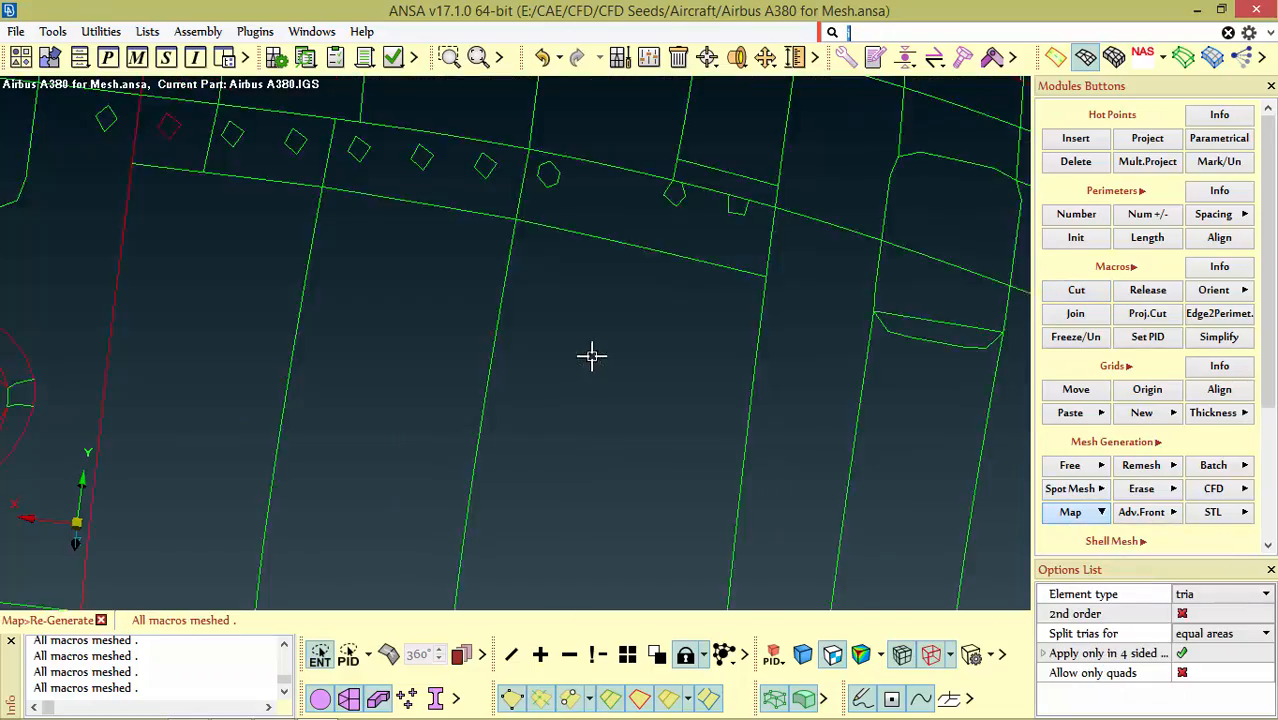
pyautogui.scroll(-5, 591, 356)
pyautogui.scroll(6, 650, 337)
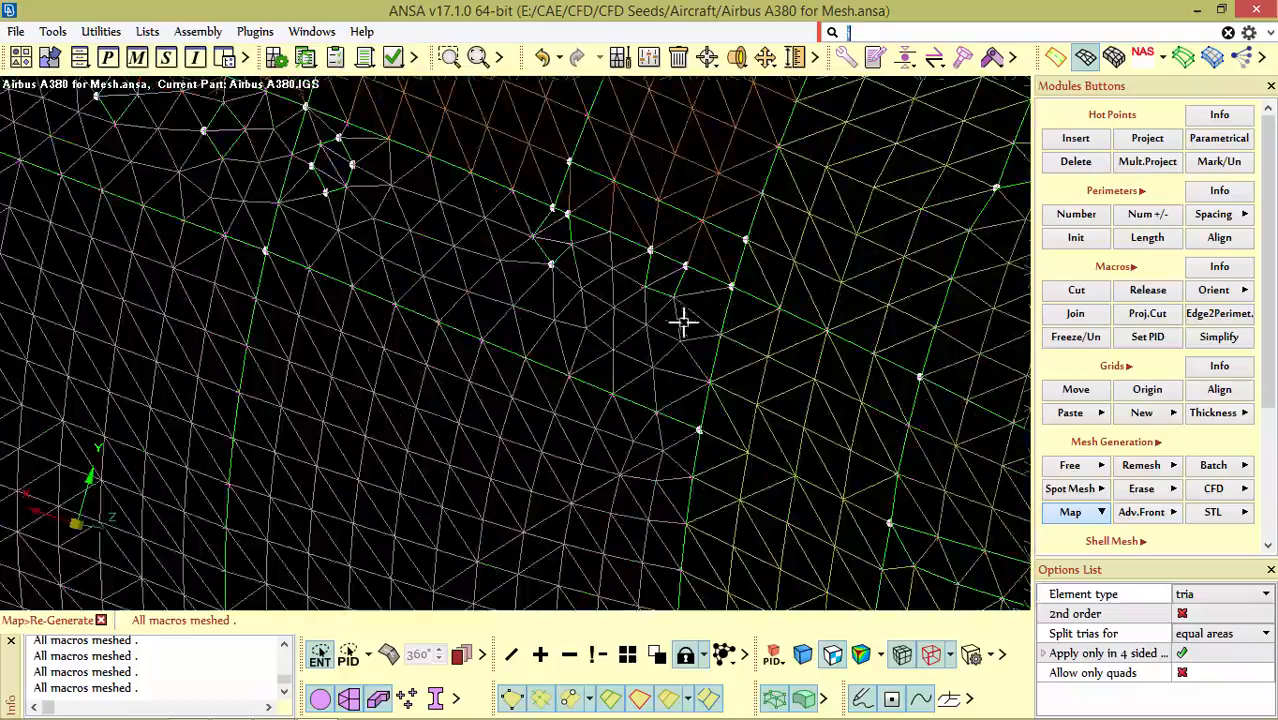
pyautogui.scroll(-5, 682, 317)
pyautogui.keyDown('ctrl'); pyautogui.moveTo(736, 271); pyautogui.dragTo(673, 314); pyautogui.keyUp('ctrl')
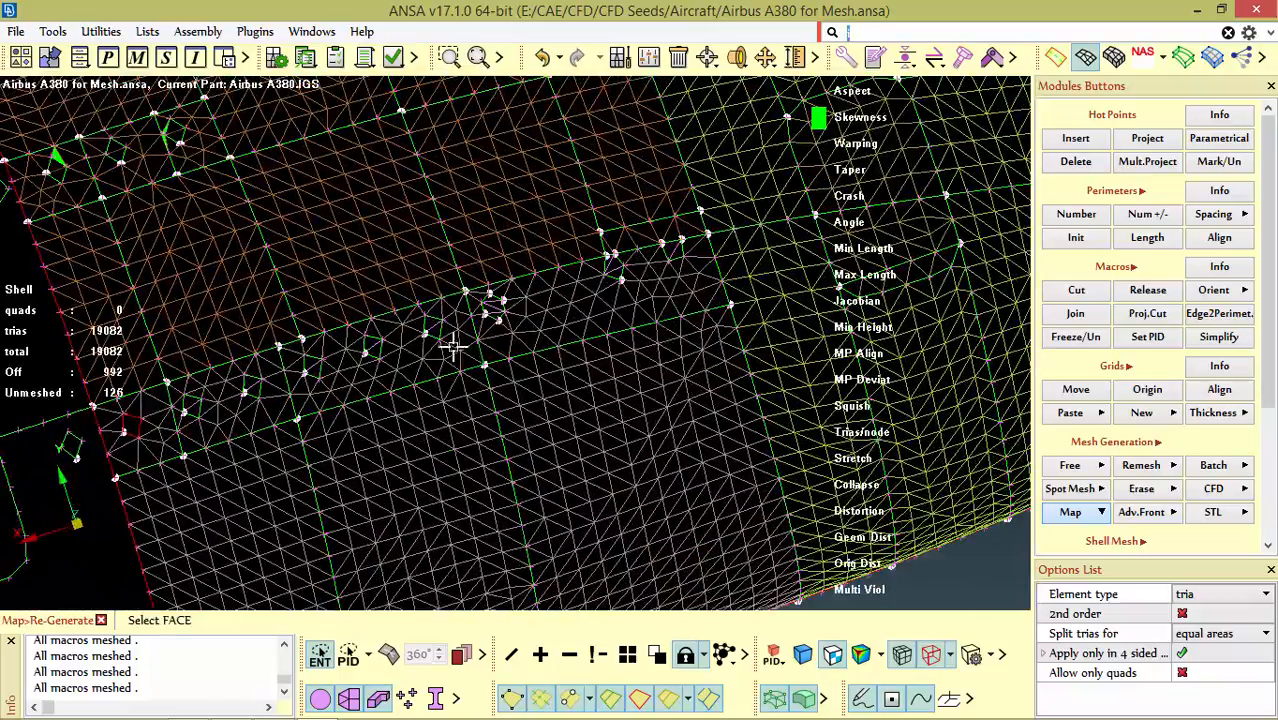
pyautogui.keyDown('ctrl'); pyautogui.moveTo(468, 317); pyautogui.dragTo(640, 361); pyautogui.keyUp('ctrl')
pyautogui.scroll(6, 528, 300)
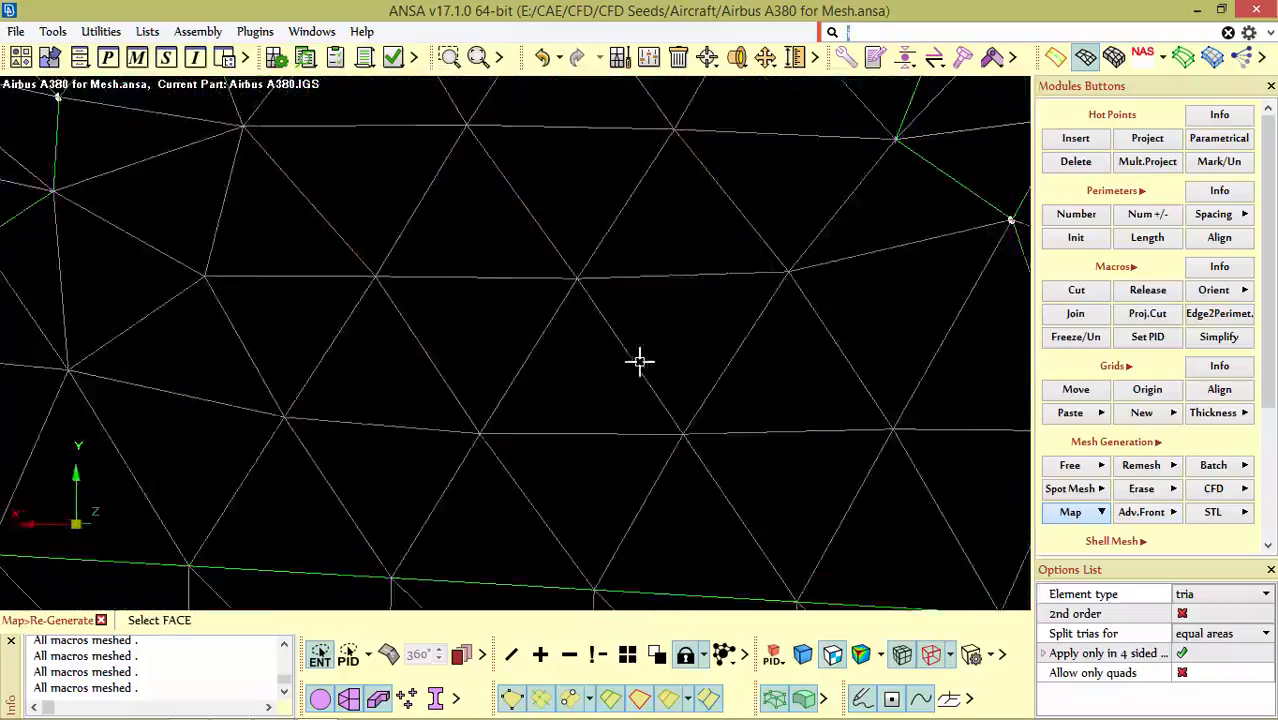
# Step: Join the two upper window strip macros around the second and third windows from the strip's rear end
pyautogui.scroll(-4, 599, 345)
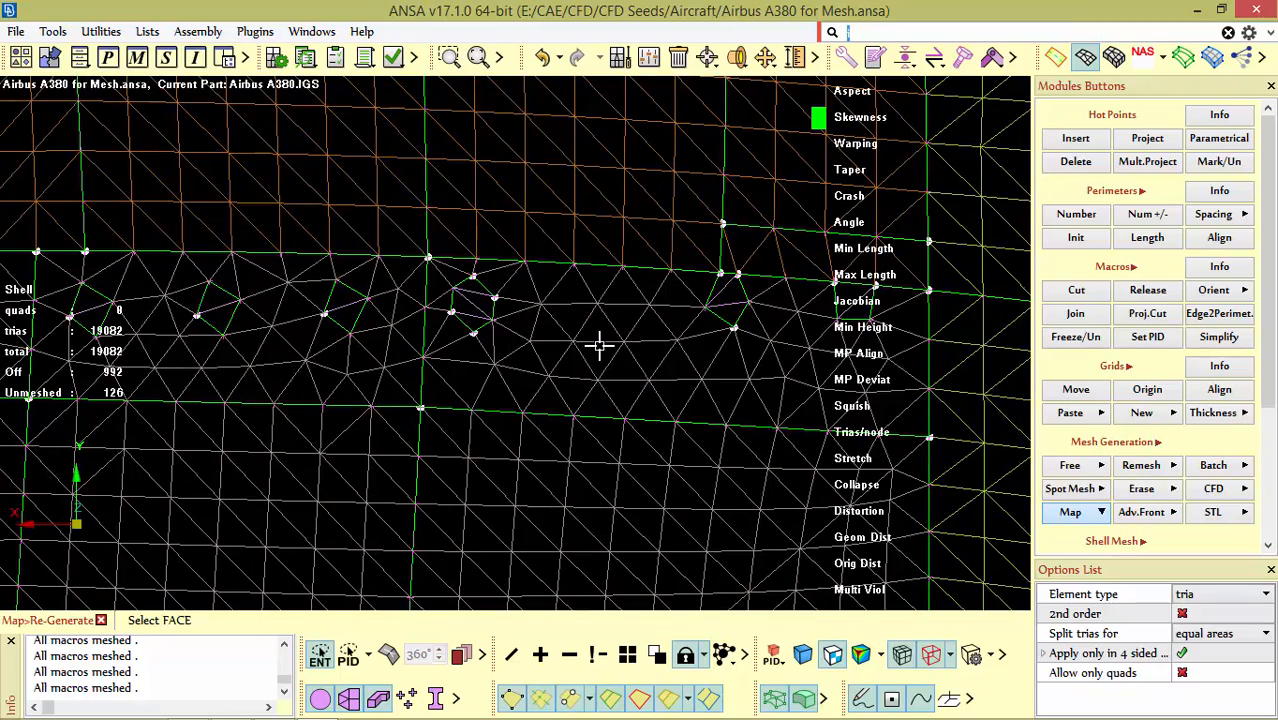
pyautogui.scroll(-10, 727, 357)
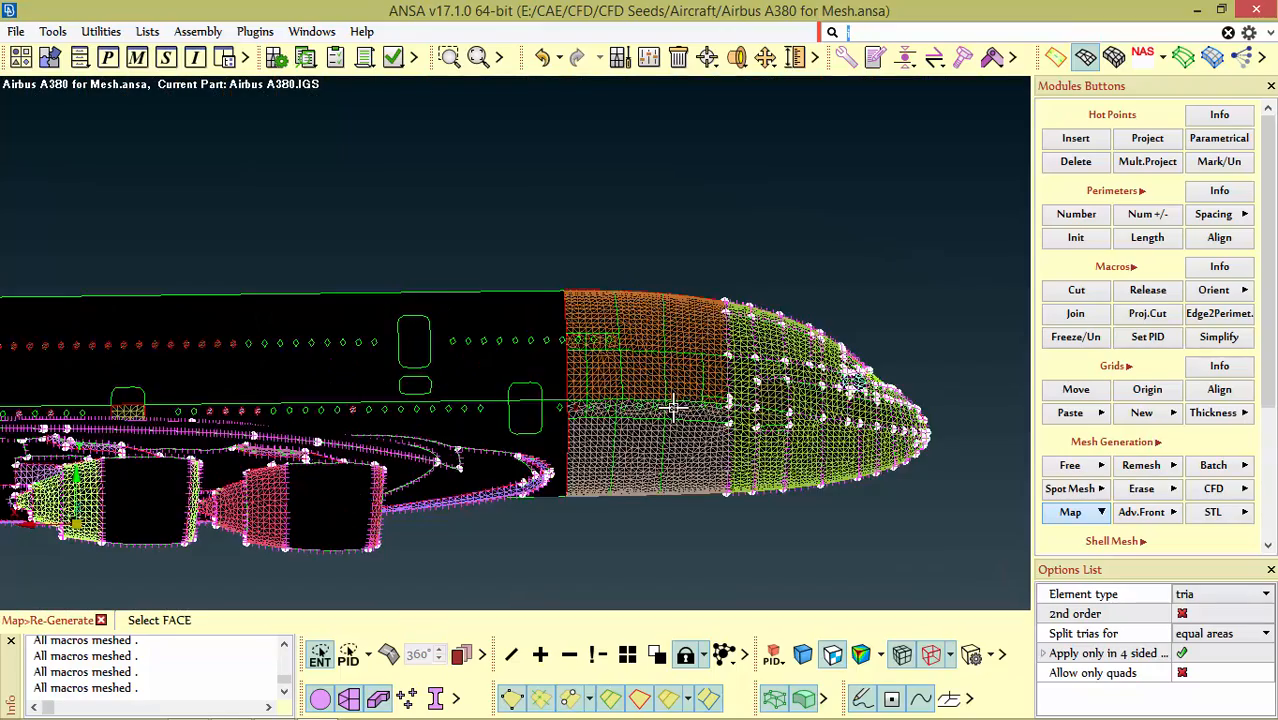
pyautogui.scroll(10, 727, 357)
pyautogui.scroll(-8, 757, 346)
pyautogui.scroll(8, 757, 346)
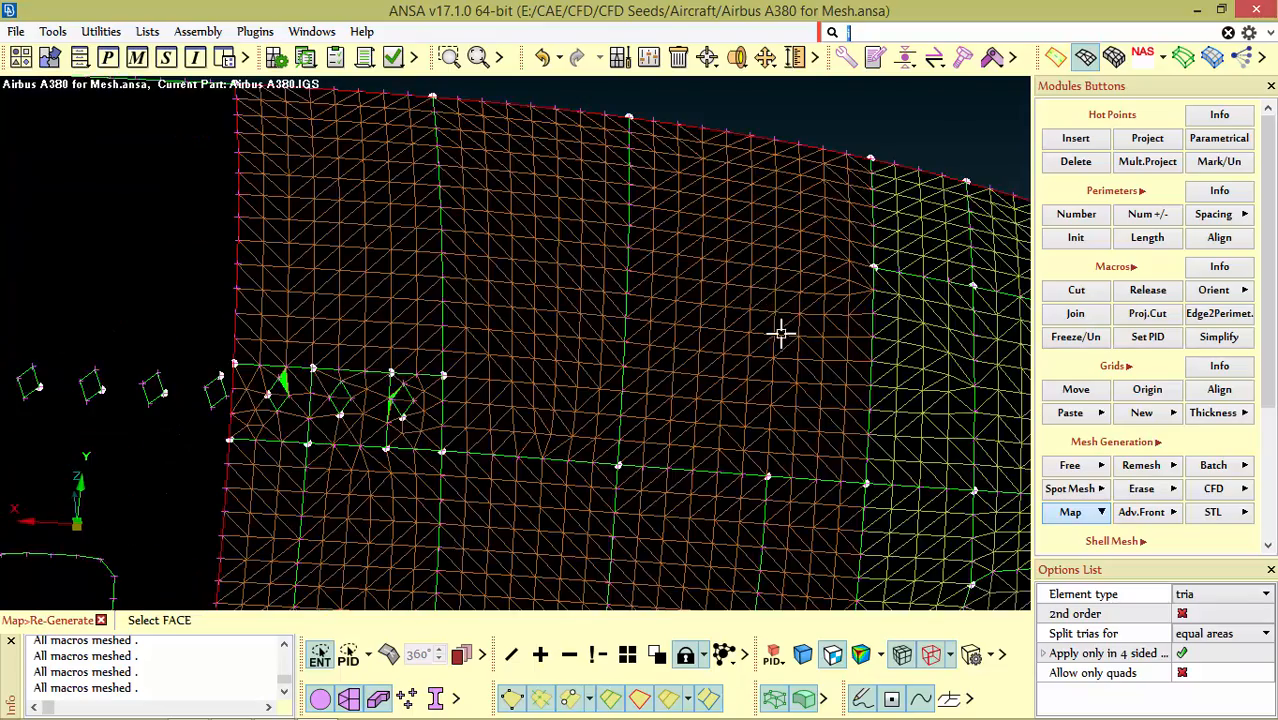
pyautogui.scroll(-5, 779, 334)
pyautogui.scroll(8, 623, 313)
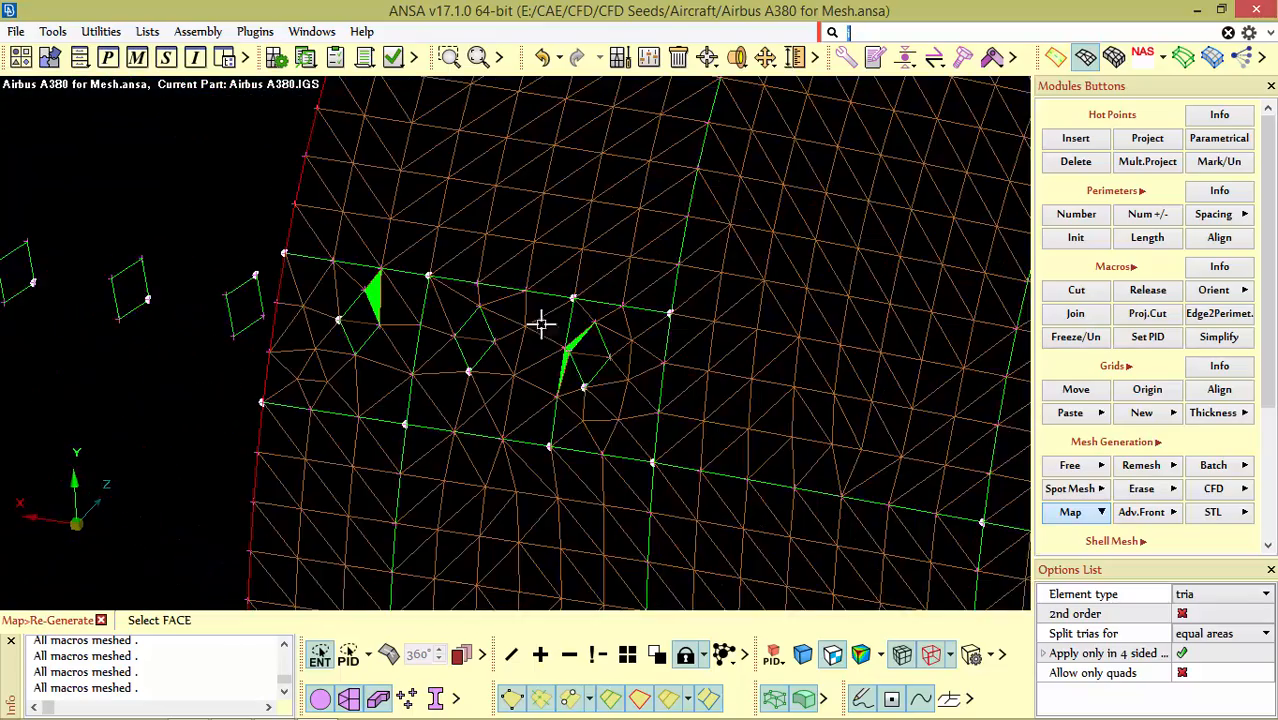
pyautogui.click(1068, 314)
pyautogui.click(558, 390)
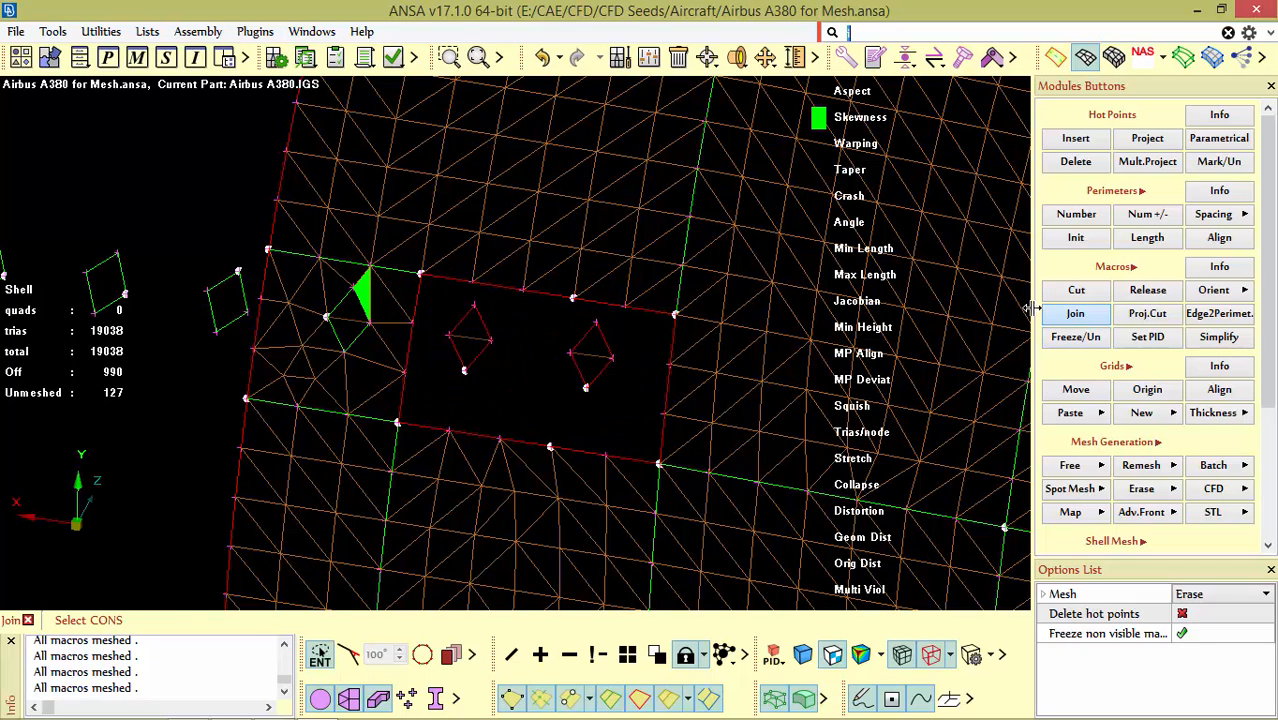
pyautogui.click(1076, 290)
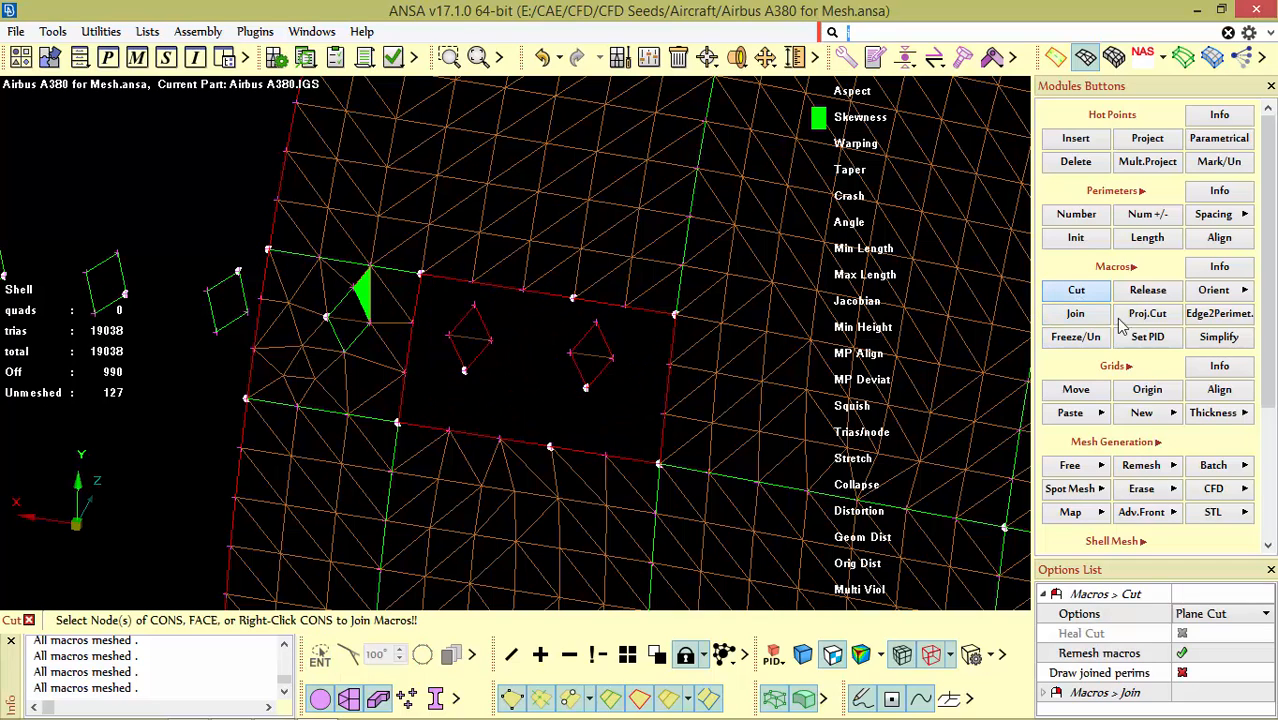
# Step: Regenerate the mesh of the joined macro around the two upper windows with Spot Mesh, using tria elements
pyautogui.click(1082, 489)
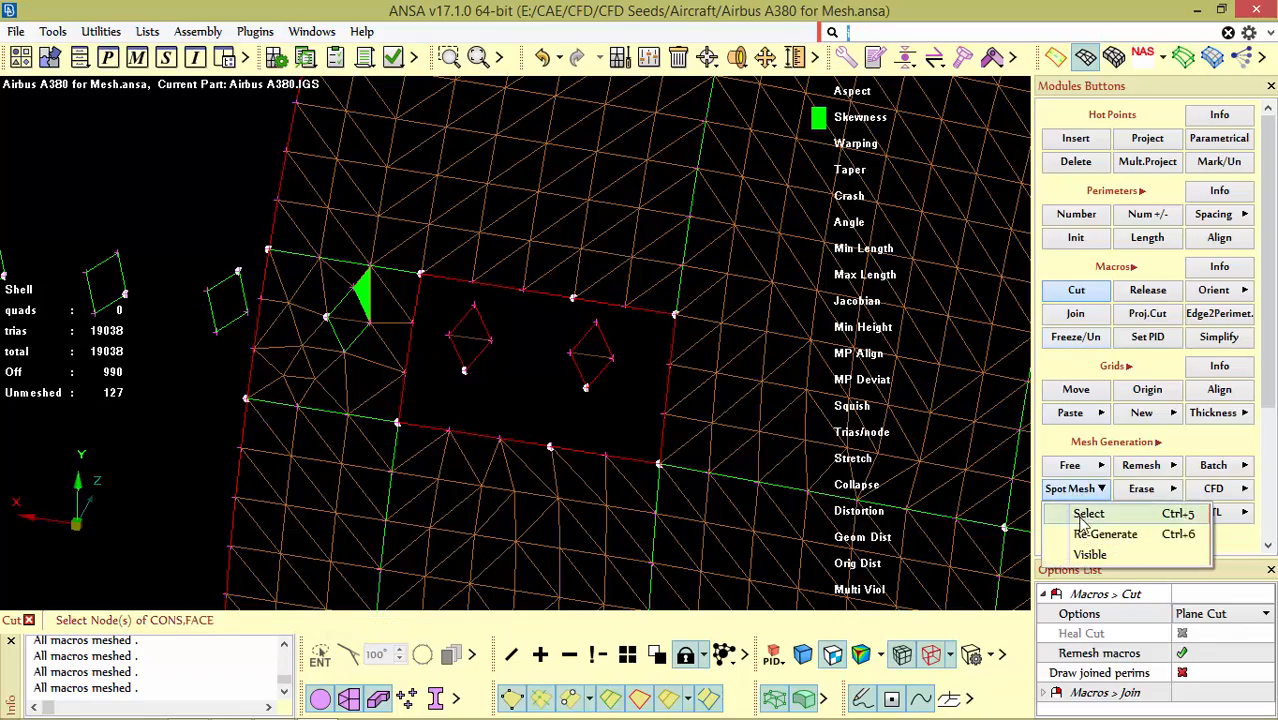
pyautogui.click(1100, 534)
pyautogui.click(556, 252)
pyautogui.rightClick(555, 252)
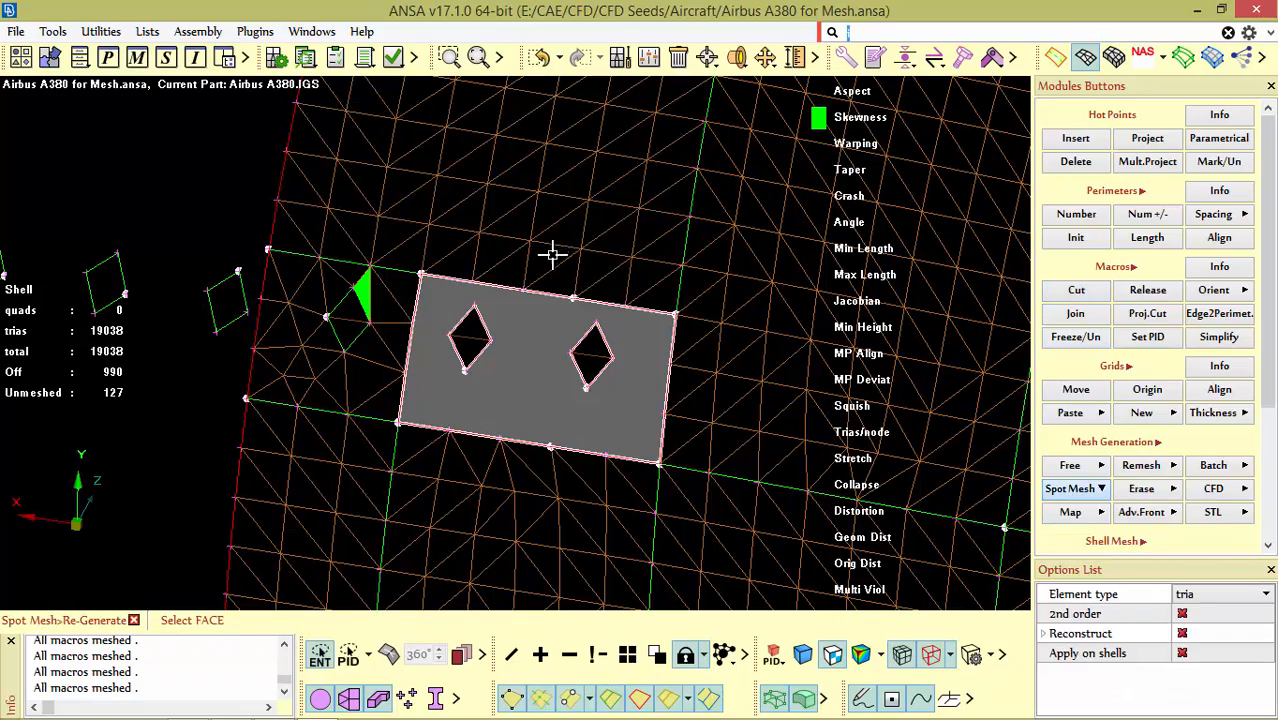
pyautogui.scroll(-4, 538, 328)
pyautogui.middleClick(540, 332)
pyautogui.scroll(6, 557, 347)
pyautogui.scroll(-3, 557, 347)
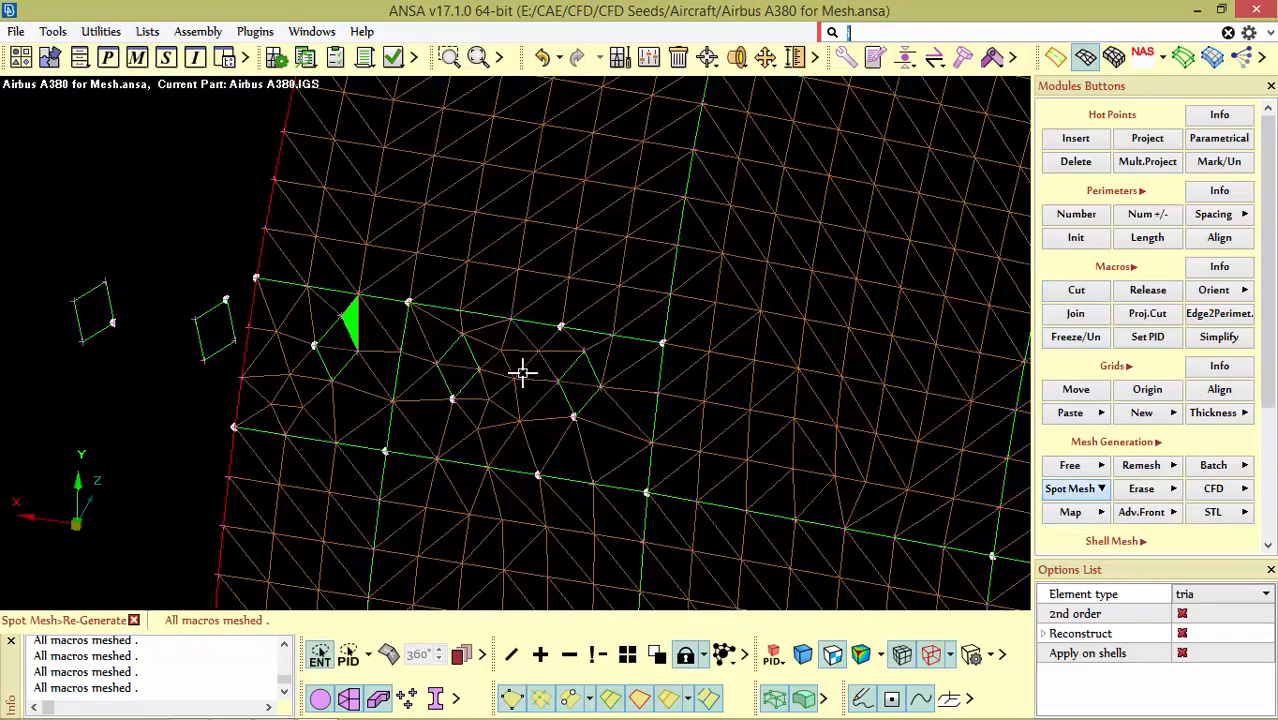
# Step: Move the strip border node above the rearmost window along the surface to correct the skewed tria beside it
pyautogui.keyDown('ctrl'); pyautogui.moveTo(522, 371); pyautogui.dragTo(422, 360); pyautogui.keyUp('ctrl')
pyautogui.scroll(6, 422, 360)
pyautogui.scroll(-6, 630, 273)
pyautogui.keyDown('ctrl'); pyautogui.moveTo(447, 304); pyautogui.dragTo(496, 300); pyautogui.keyUp('ctrl')
pyautogui.scroll(4, 562, 323)
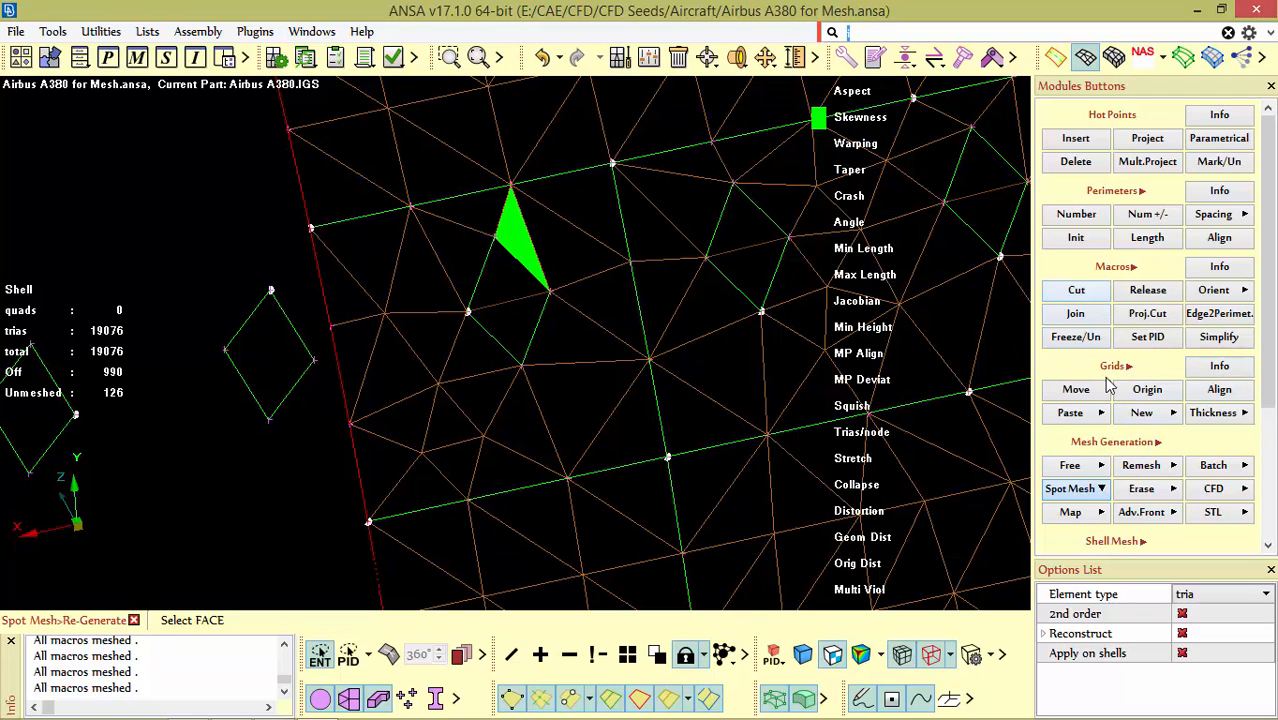
pyautogui.scroll(-3, 1258, 255)
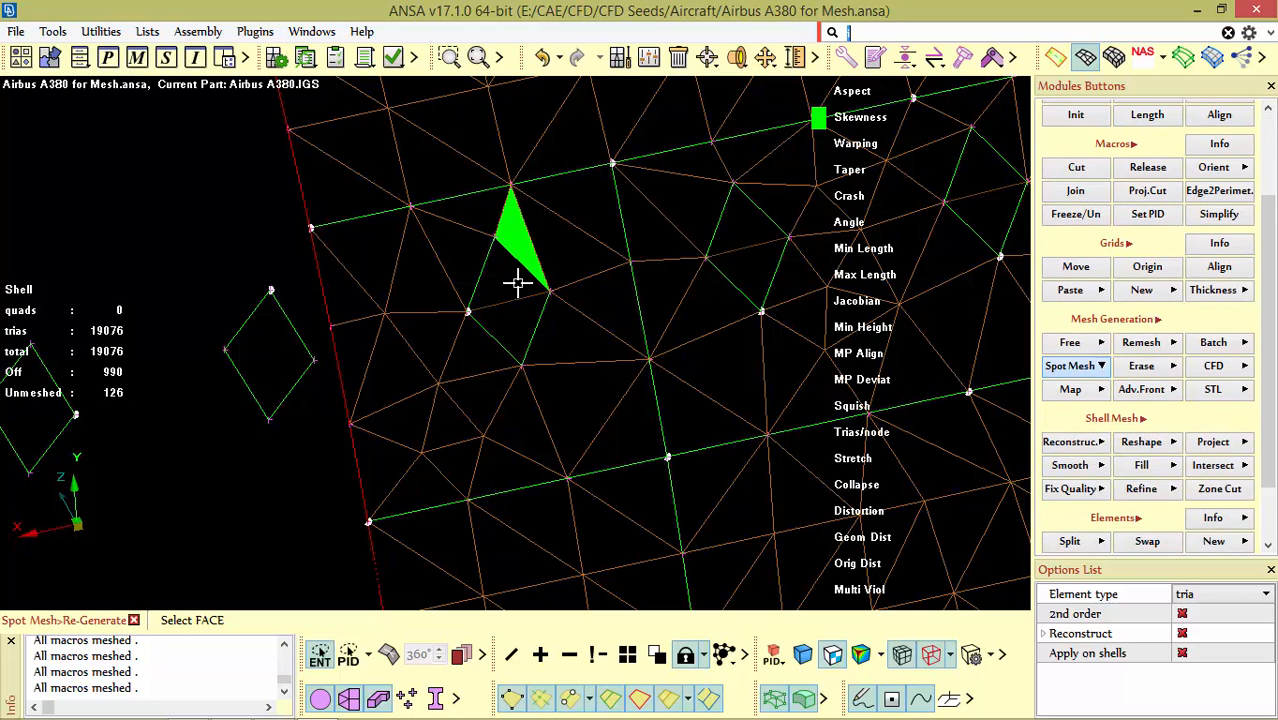
pyautogui.click(1133, 243)
pyautogui.click(1141, 272)
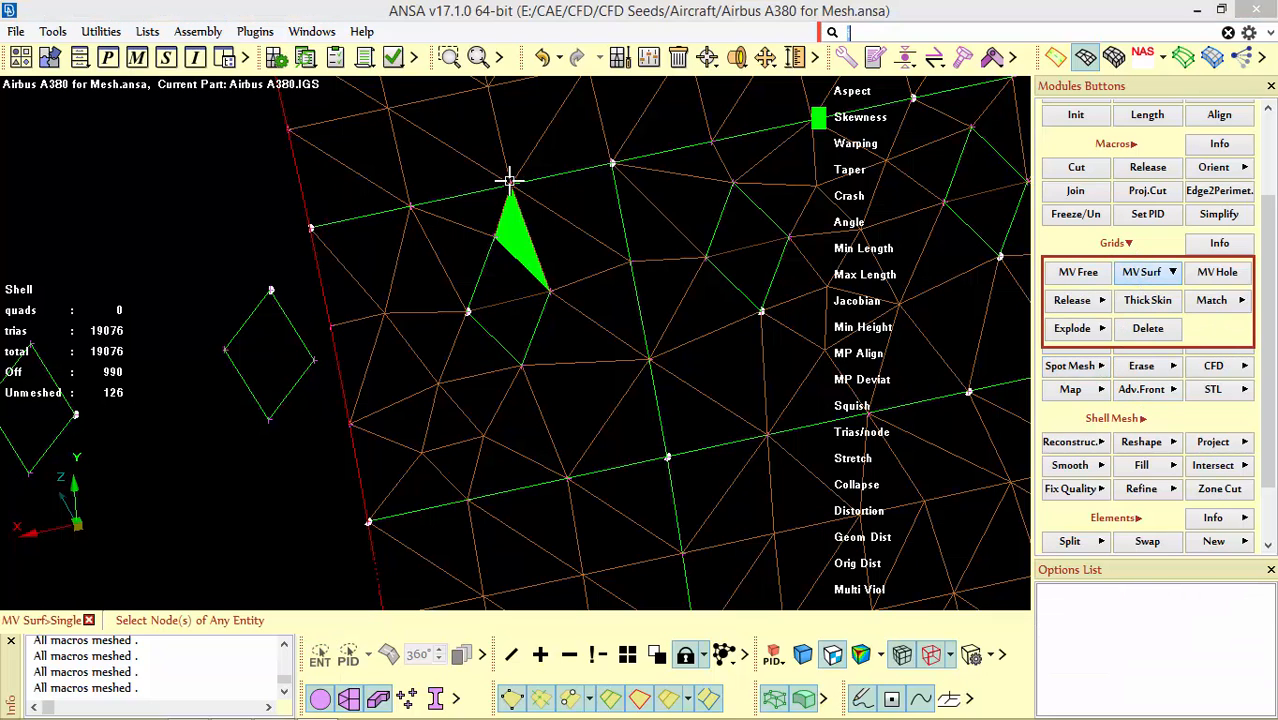
pyautogui.moveTo(510, 170); pyautogui.dragTo(522, 157)
pyautogui.scroll(-5, 588, 262)
pyautogui.scroll(3, 592, 275)
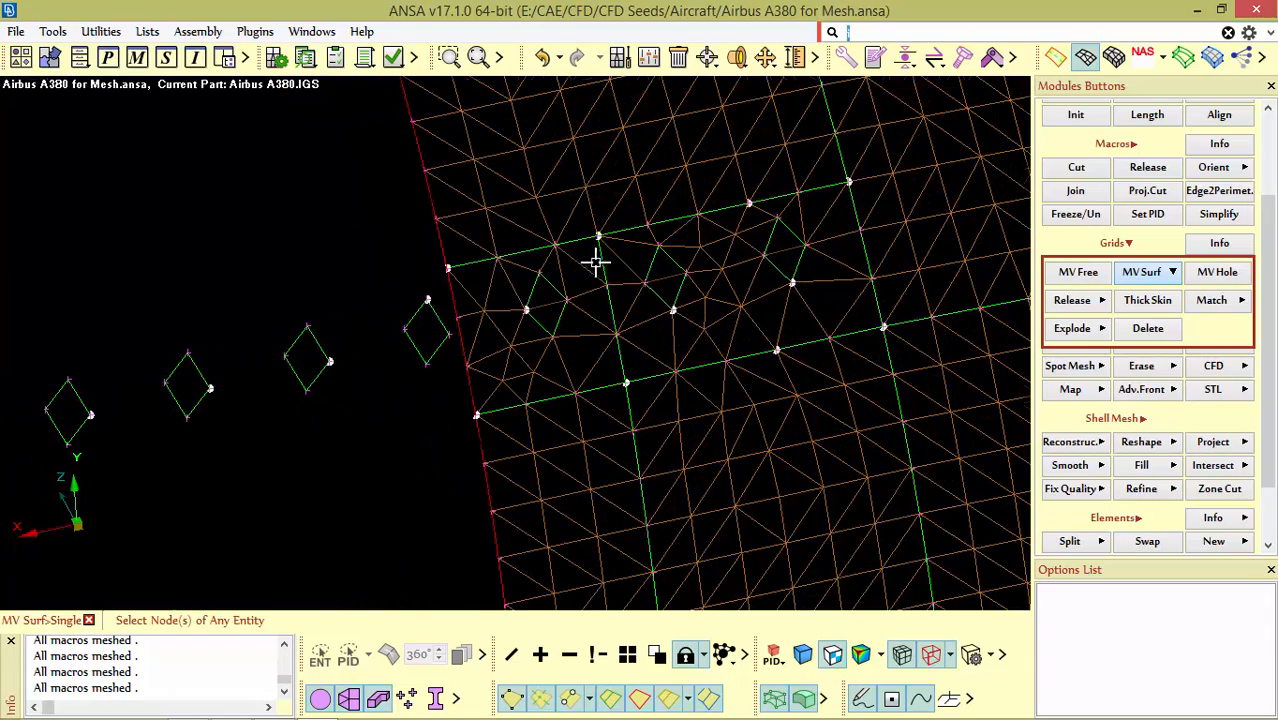
# Step: Examine the nose and front fuselage mesh for skewed elements from several views, then view the whole aircraft
pyautogui.scroll(-8, 575, 250)
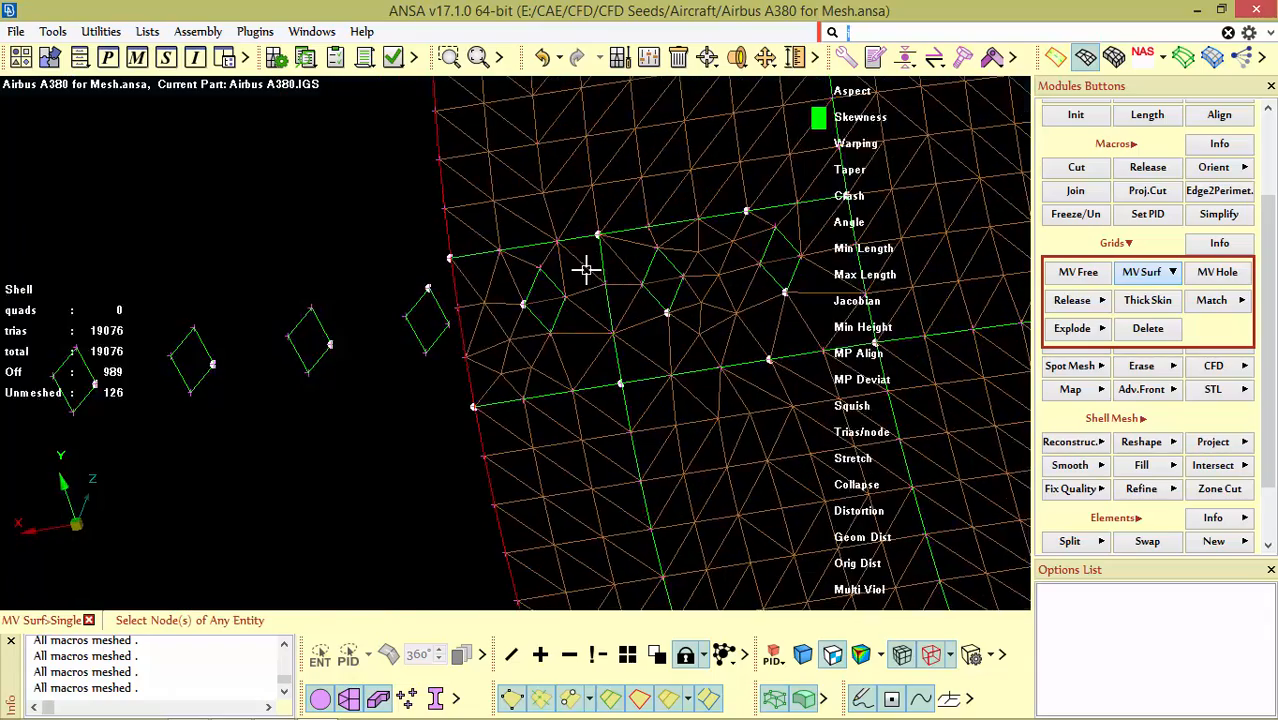
pyautogui.scroll(8, 700, 292)
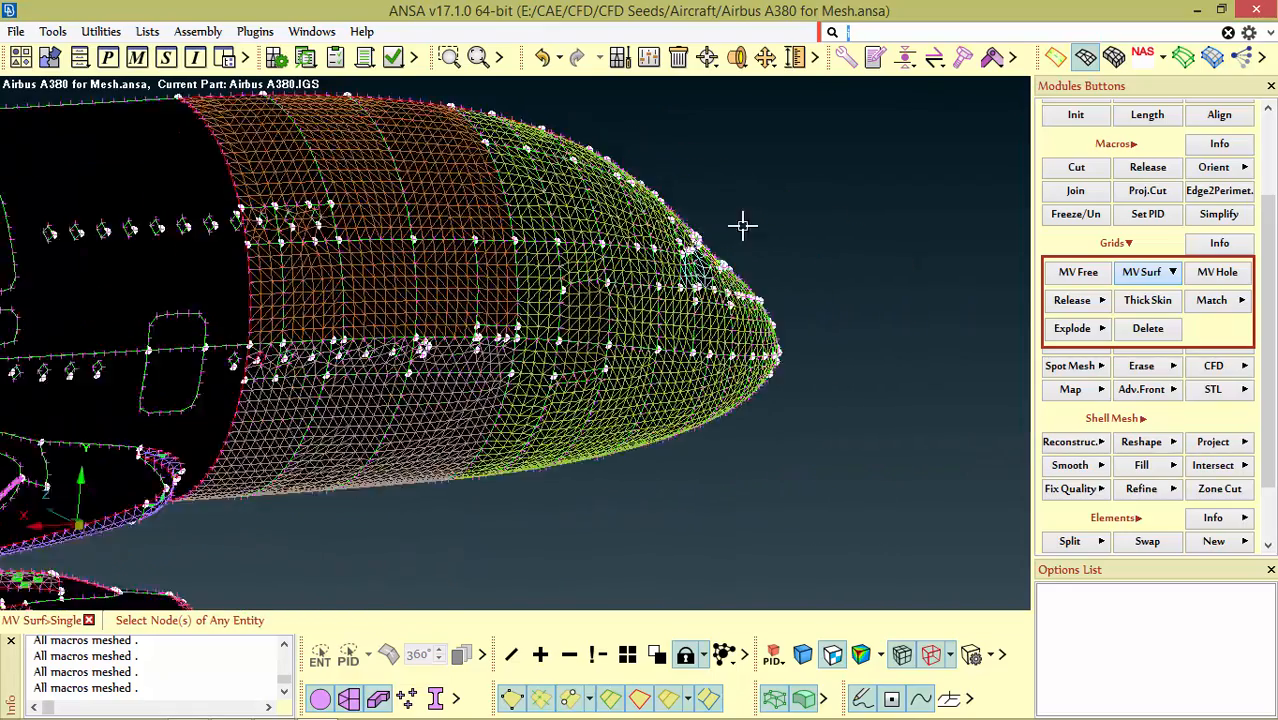
pyautogui.scroll(-3, 600, 291)
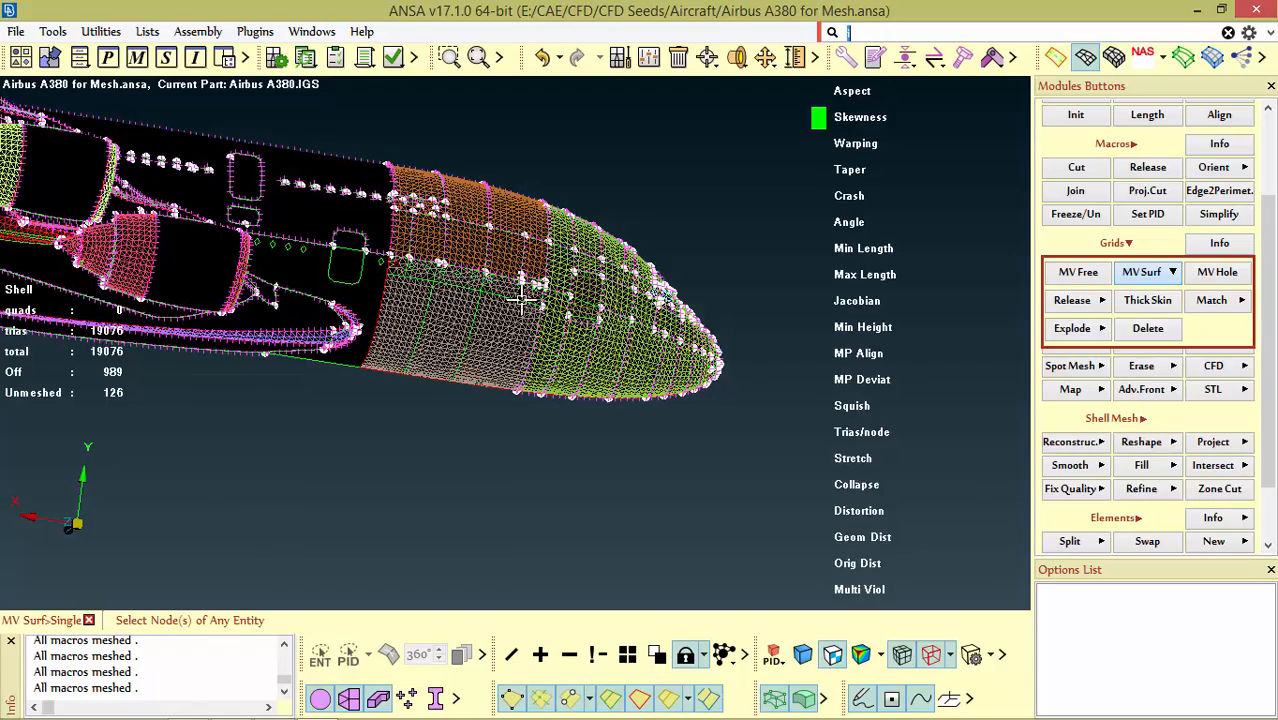
pyautogui.keyDown('ctrl'); pyautogui.moveTo(521, 300); pyautogui.dragTo(494, 270); pyautogui.keyUp('ctrl')
pyautogui.scroll(3, 484, 240)
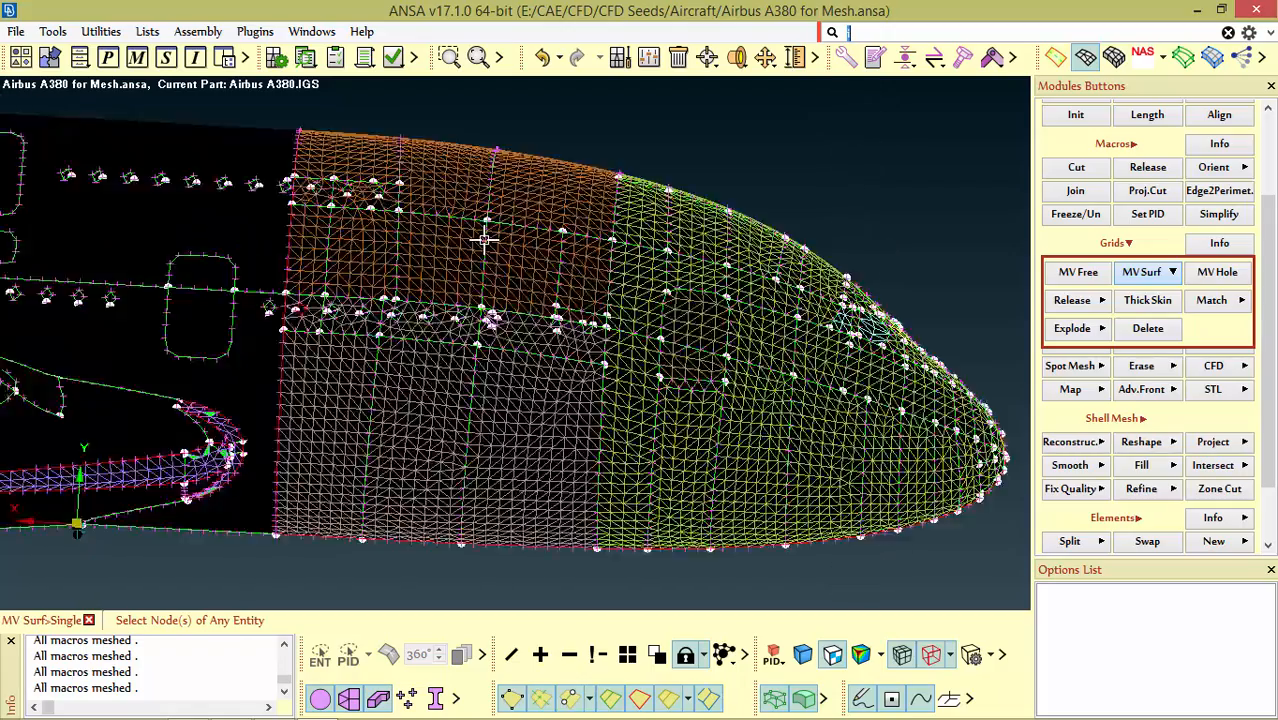
pyautogui.scroll(5, 456, 311)
pyautogui.scroll(-8, 568, 338)
pyautogui.keyDown('ctrl'); pyautogui.moveTo(570, 338); pyautogui.dragTo(768, 371); pyautogui.keyUp('ctrl')
pyautogui.scroll(5, 807, 368)
pyautogui.scroll(-8, 768, 371)
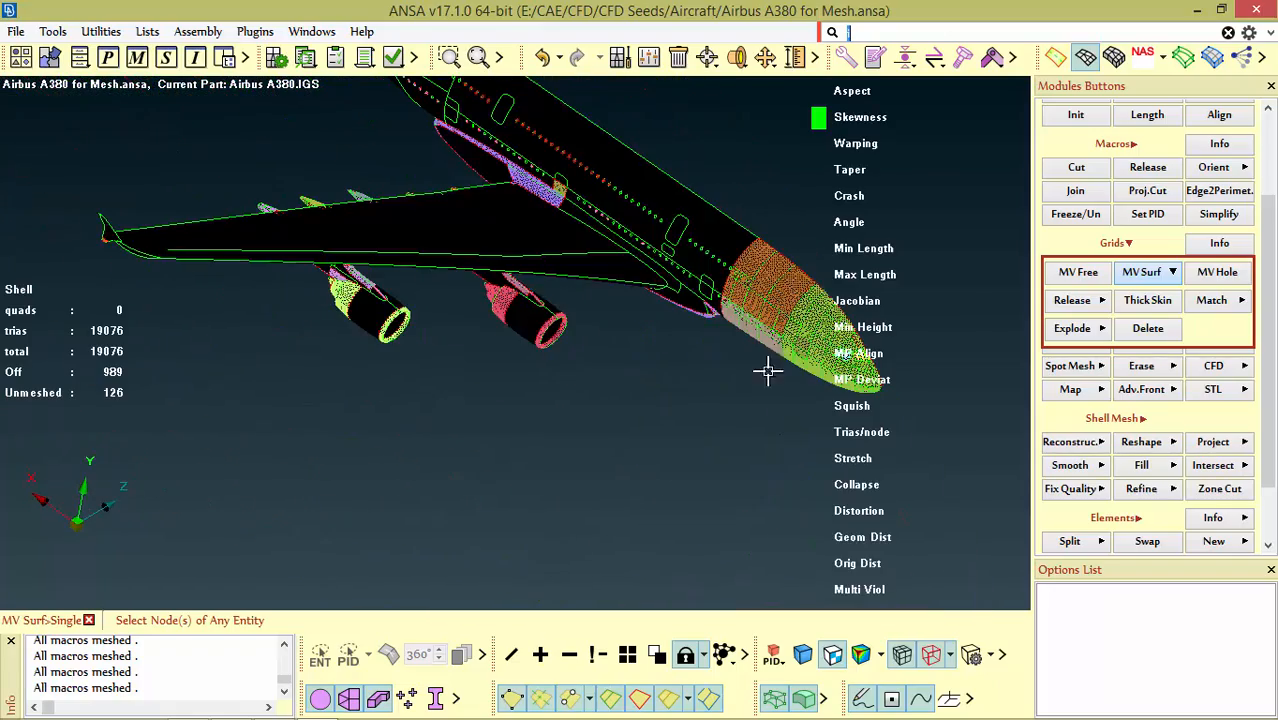
pyautogui.keyDown('ctrl'); pyautogui.moveTo(566, 285); pyautogui.dragTo(553, 517); pyautogui.keyUp('ctrl')
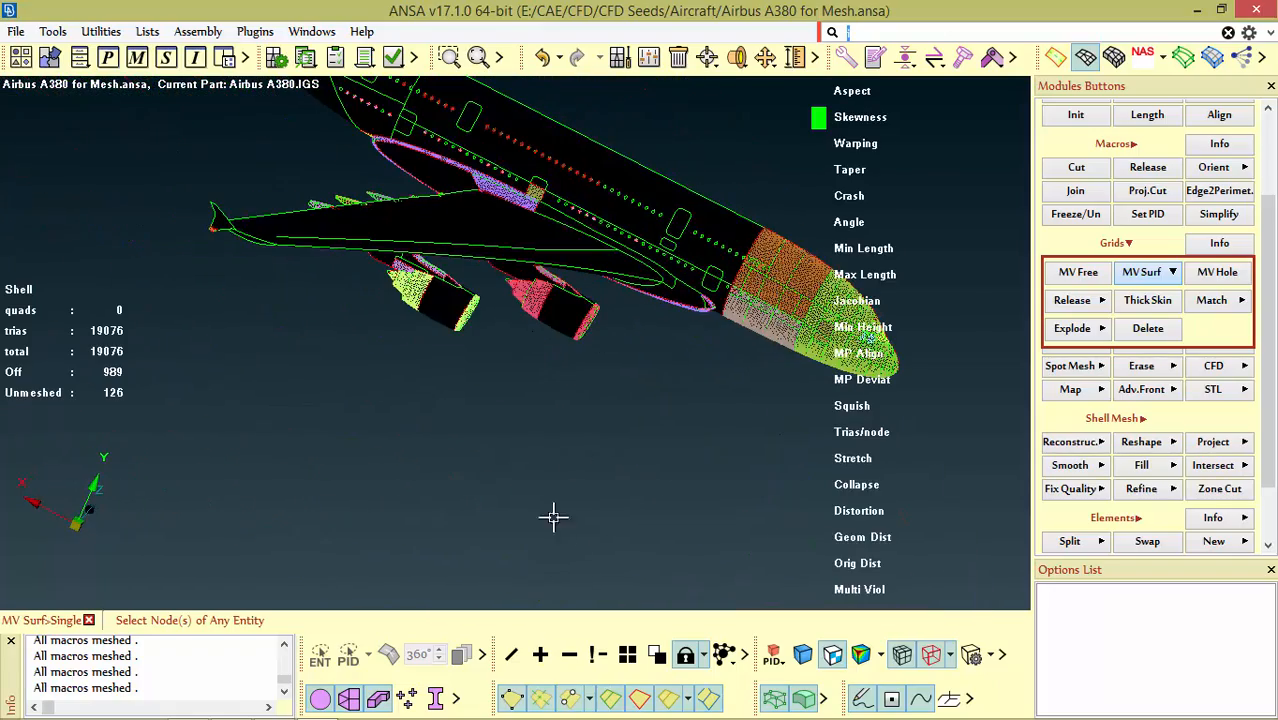
# Step: Erase the mesh from all aircraft faces except those of the nose and front fuselage
pyautogui.click(1140, 367)
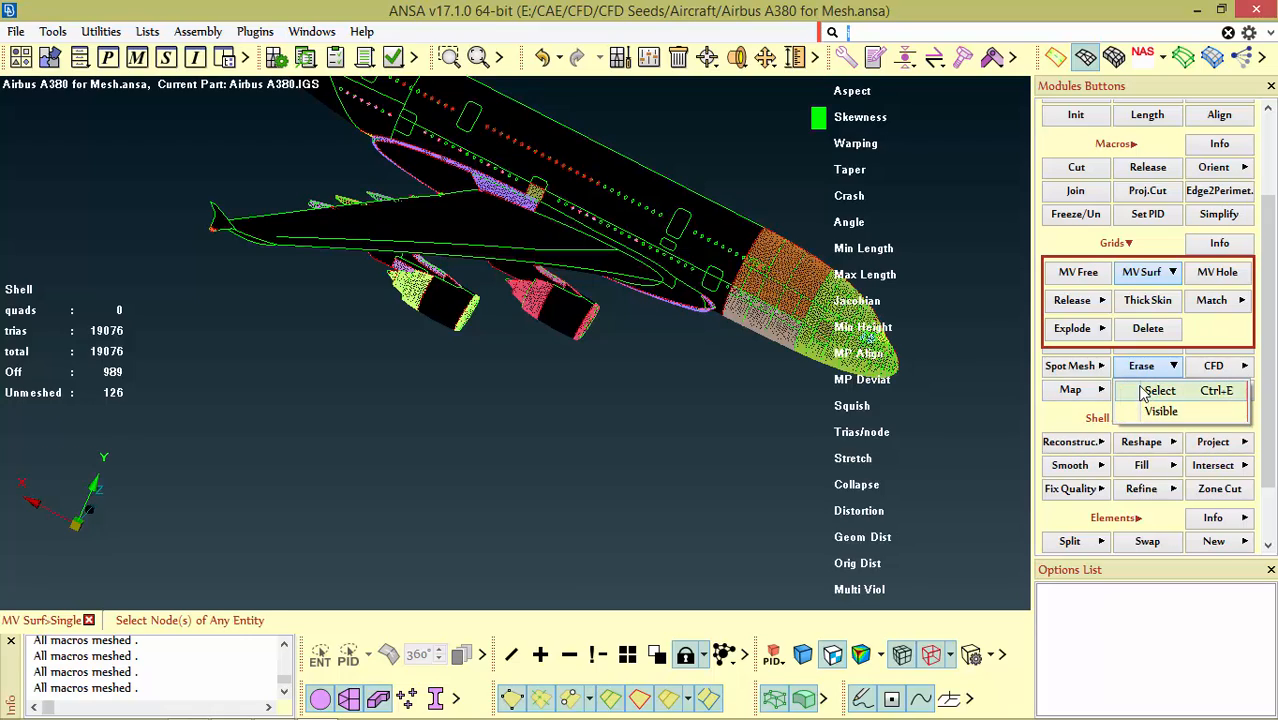
pyautogui.click(1155, 391)
pyautogui.moveTo(622, 291)
pyautogui.keyDown('ctrl'); pyautogui.mouseDown()
pyautogui.moveTo(567, 263)
pyautogui.moveTo(667, 311)
pyautogui.mouseUp(); pyautogui.keyUp('ctrl')
pyautogui.scroll(-5, 667, 311)
pyautogui.moveTo(439, 163); pyautogui.dragTo(738, 378)
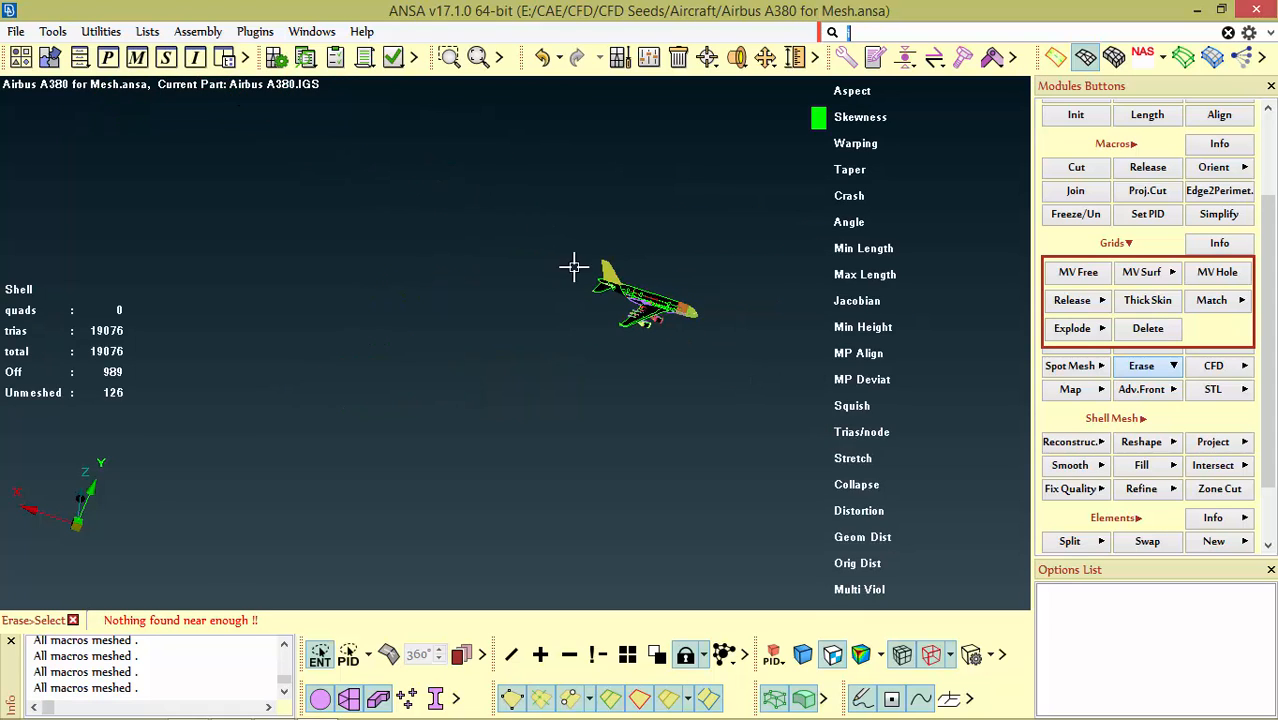
pyautogui.moveTo(574, 267); pyautogui.dragTo(677, 373)
pyautogui.scroll(6, 690, 326)
pyautogui.scroll(-4, 710, 472)
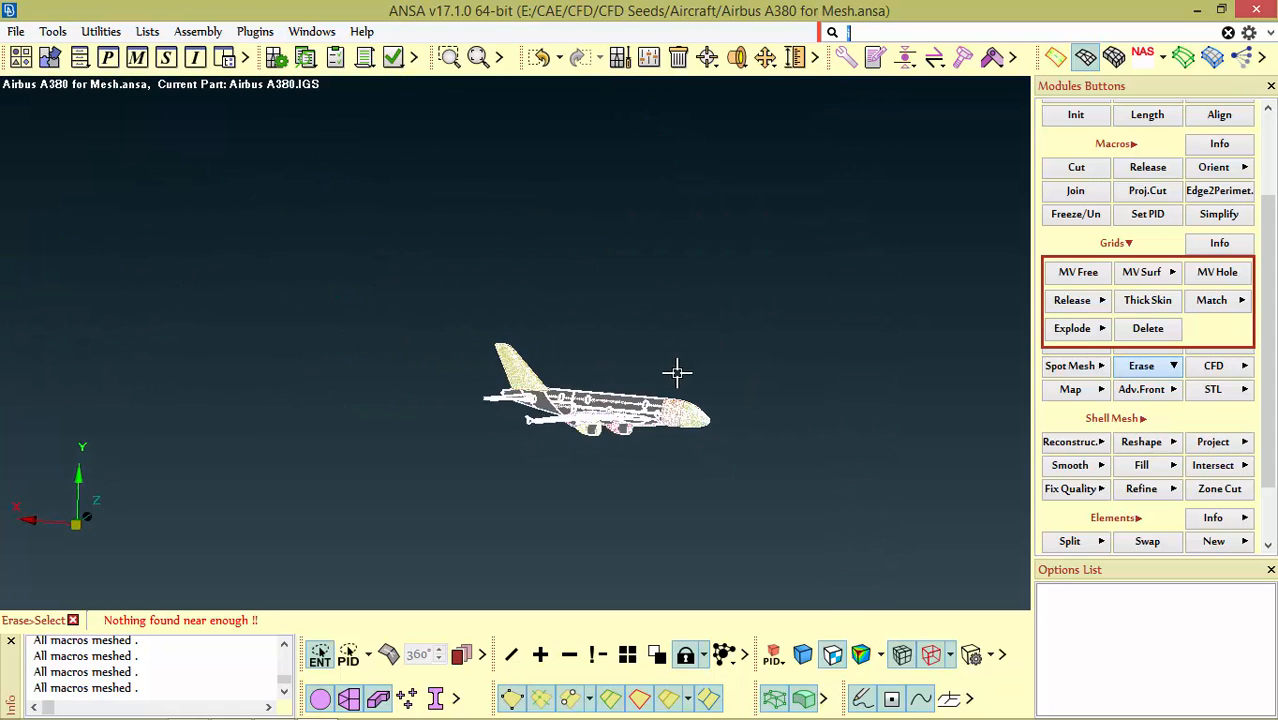
pyautogui.scroll(5, 712, 421)
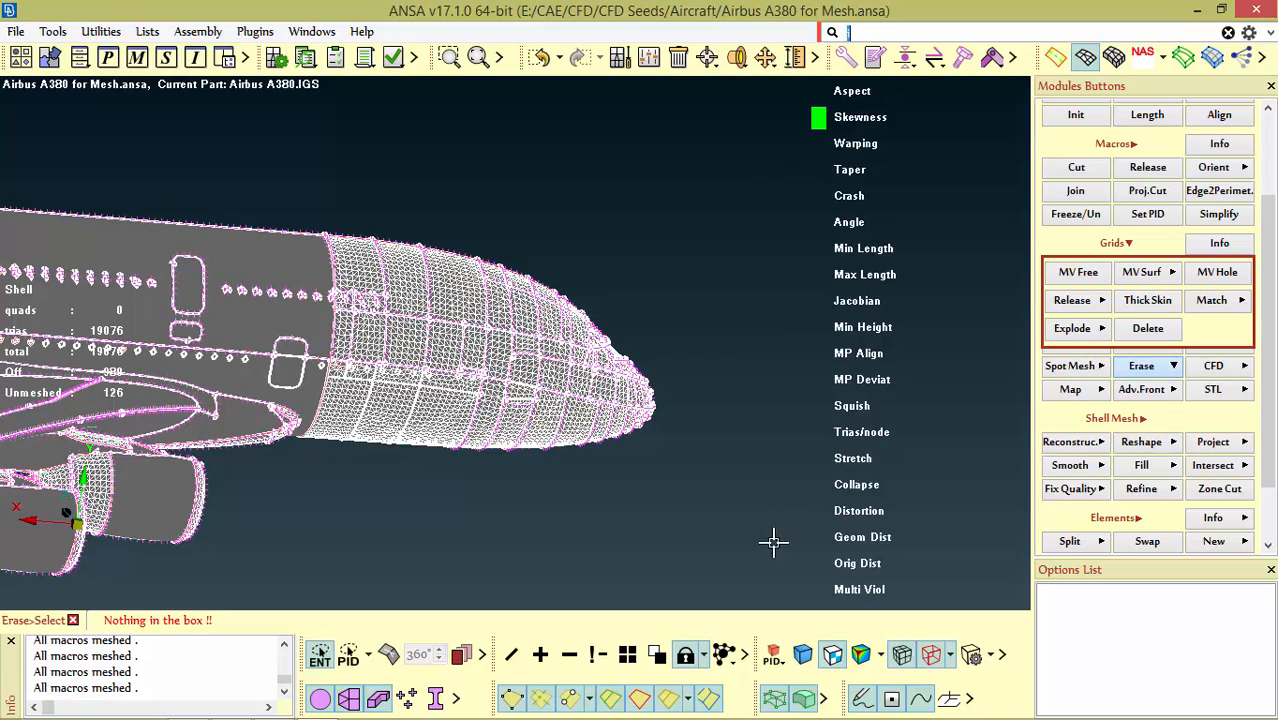
pyautogui.moveTo(775, 545); pyautogui.dragTo(294, 160)
pyautogui.moveTo(294, 160); pyautogui.dragTo(309, 170, button='right')
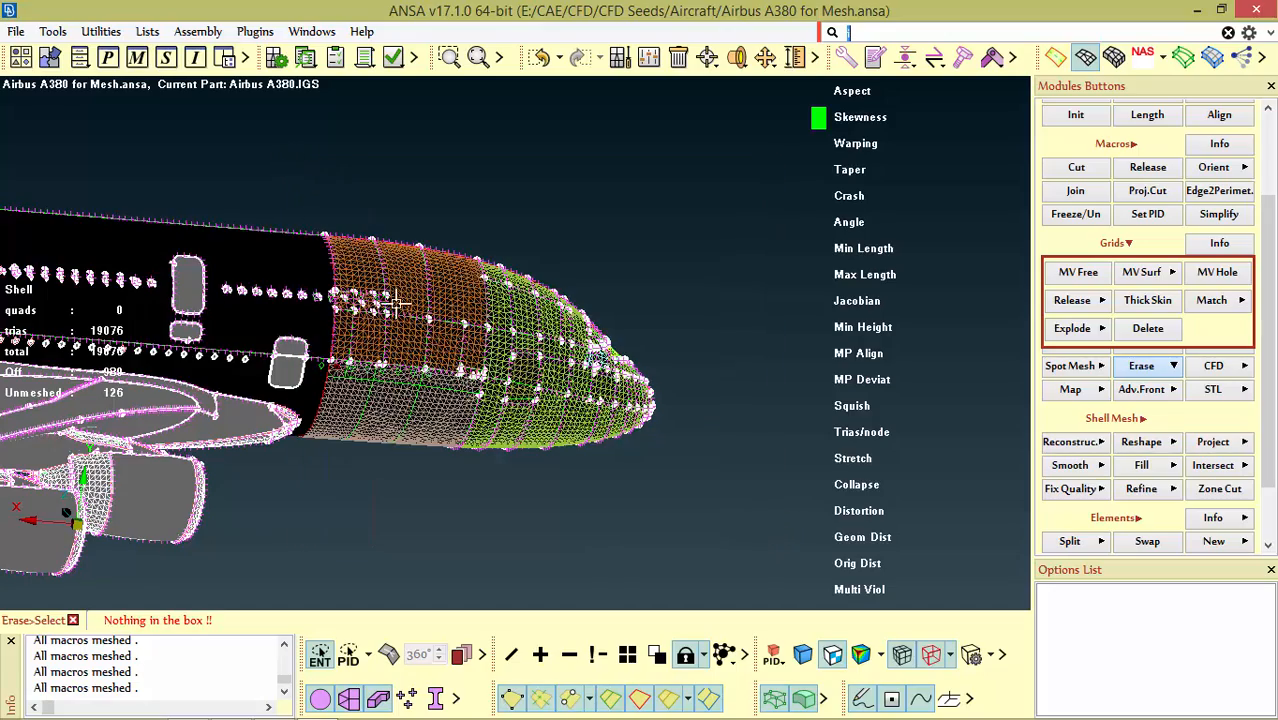
pyautogui.moveTo(434, 370)
pyautogui.keyDown('ctrl'); pyautogui.mouseDown()
pyautogui.moveTo(394, 354)
pyautogui.moveTo(418, 342)
pyautogui.mouseUp(); pyautogui.keyUp('ctrl')
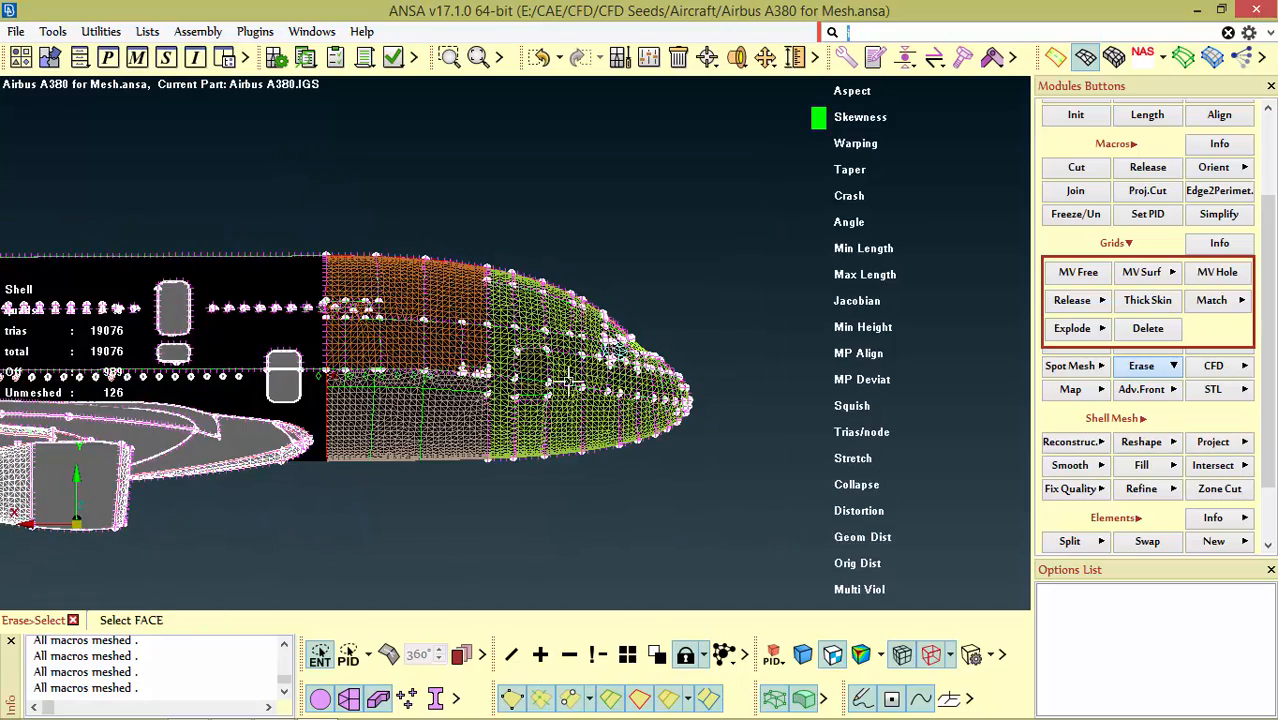
pyautogui.moveTo(674, 336)
pyautogui.keyDown('ctrl'); pyautogui.mouseDown()
pyautogui.moveTo(628, 348)
pyautogui.moveTo(668, 339)
pyautogui.mouseUp(); pyautogui.keyUp('ctrl')
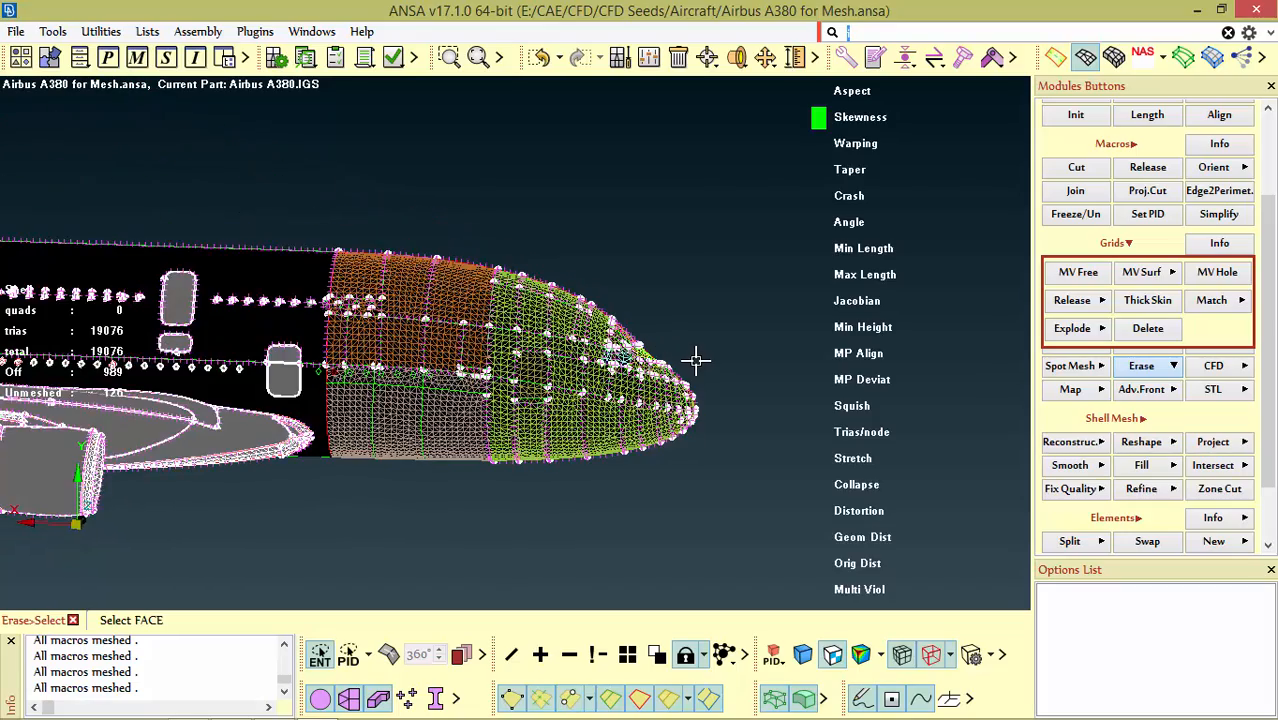
pyautogui.middleClick(696, 360)
# Step: Examine the remaining nose and front fuselage mesh and its tria count from several views
pyautogui.scroll(5, 371, 456)
pyautogui.scroll(-5, 560, 414)
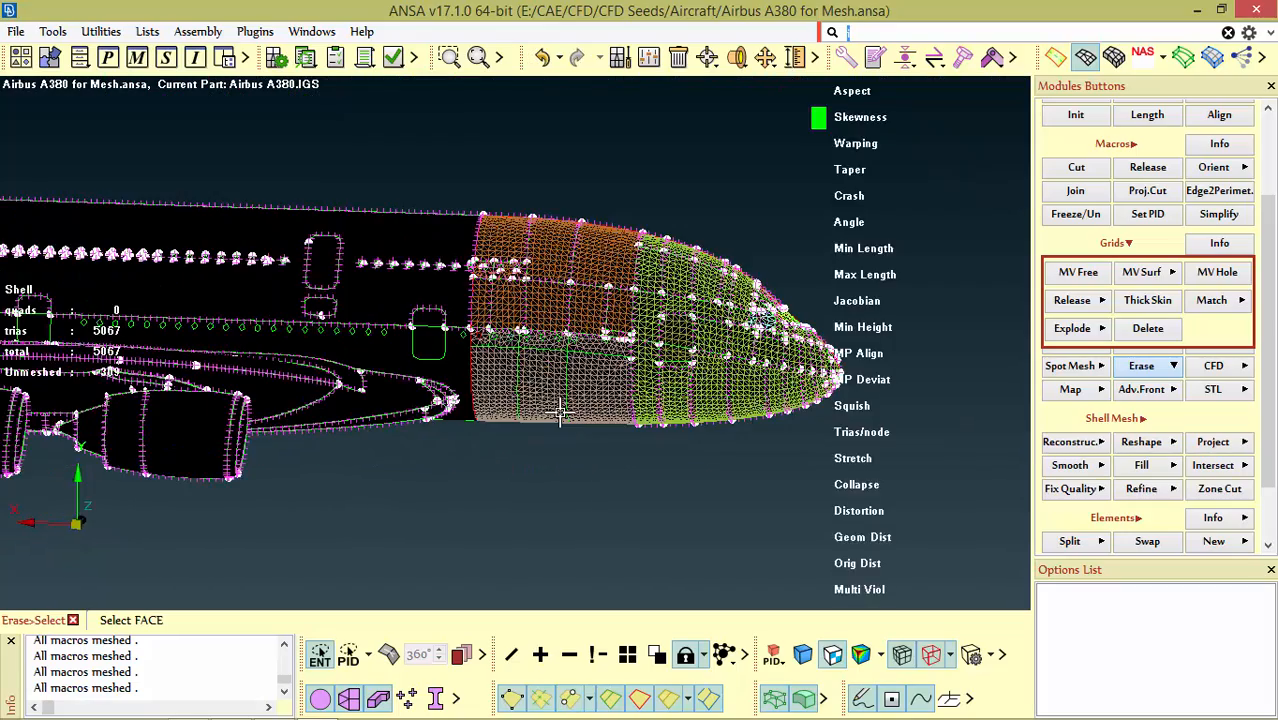
pyautogui.scroll(-5, 565, 410)
pyautogui.keyDown('ctrl'); pyautogui.moveTo(562, 402); pyautogui.dragTo(154, 397); pyautogui.keyUp('ctrl')
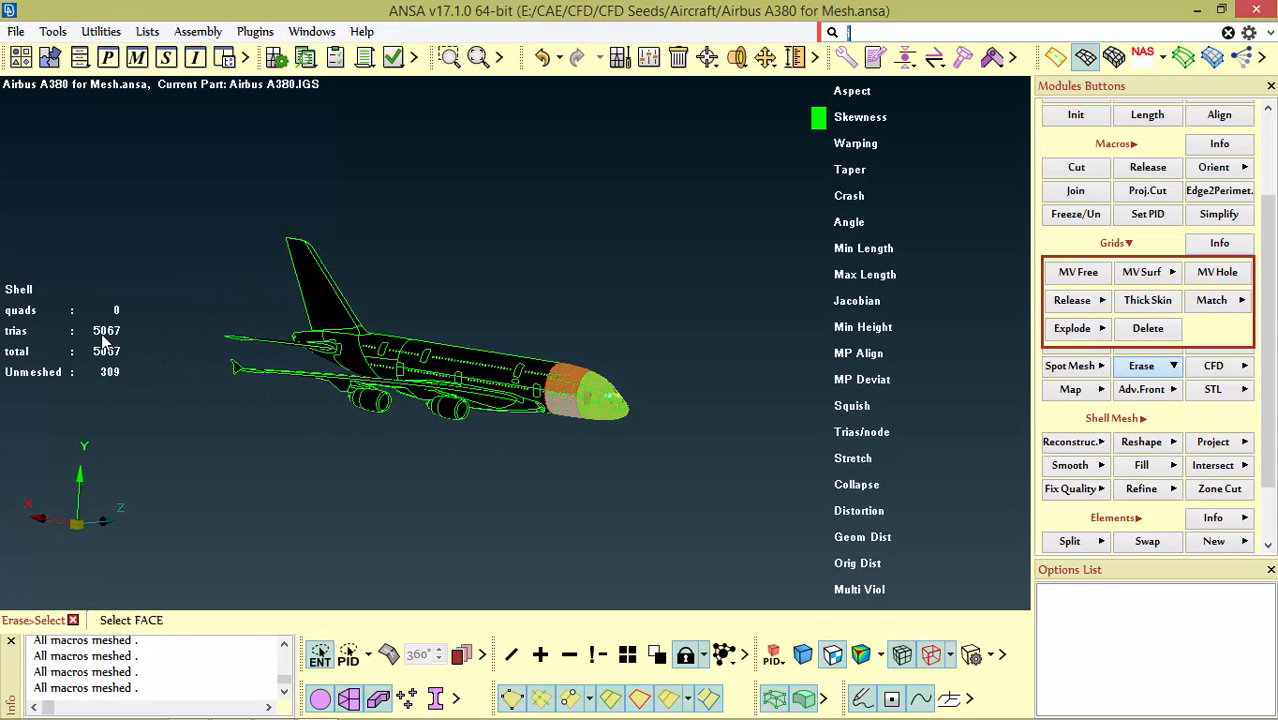
pyautogui.scroll(5, 602, 383)
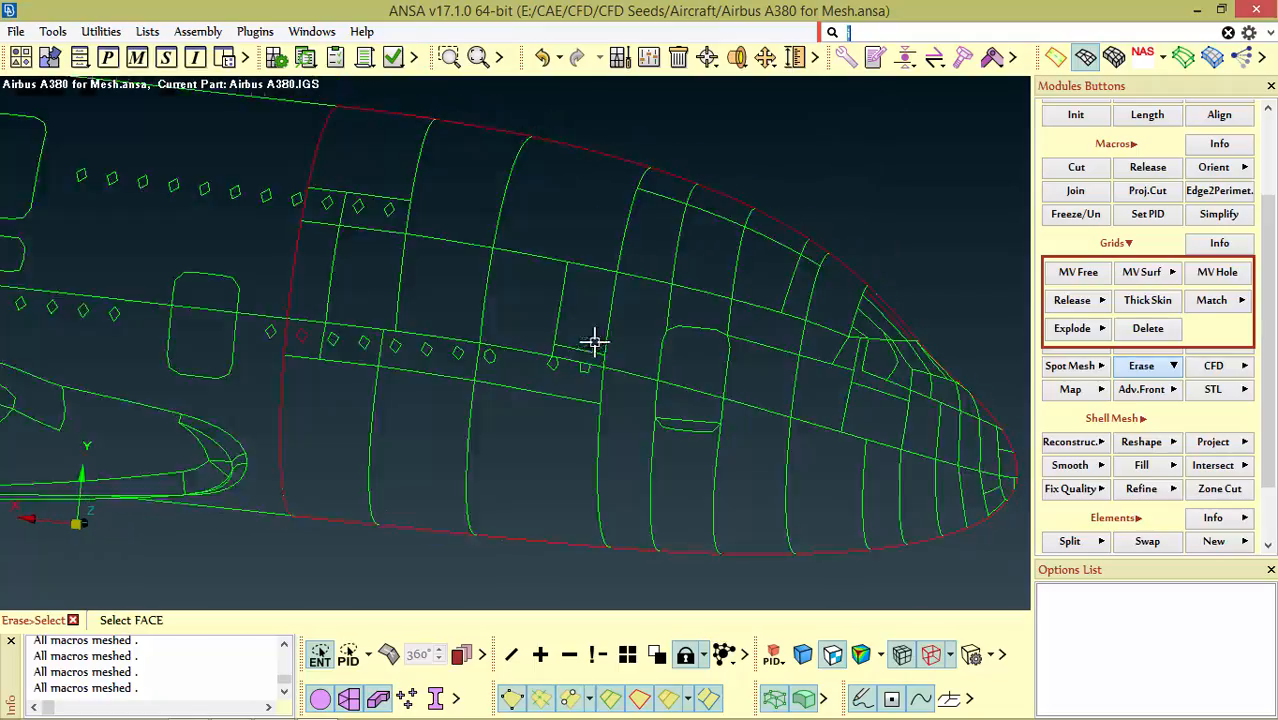
pyautogui.scroll(-5, 598, 350)
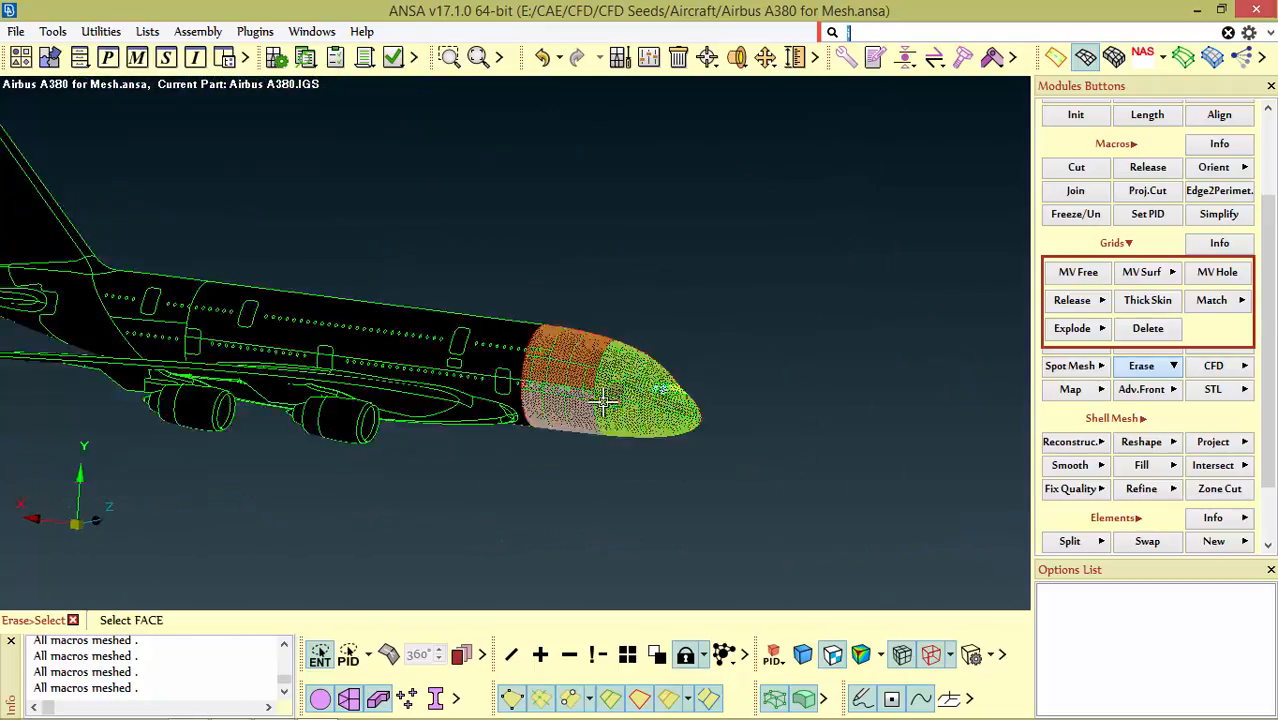
pyautogui.scroll(6, 620, 370)
pyautogui.scroll(-4, 643, 383)
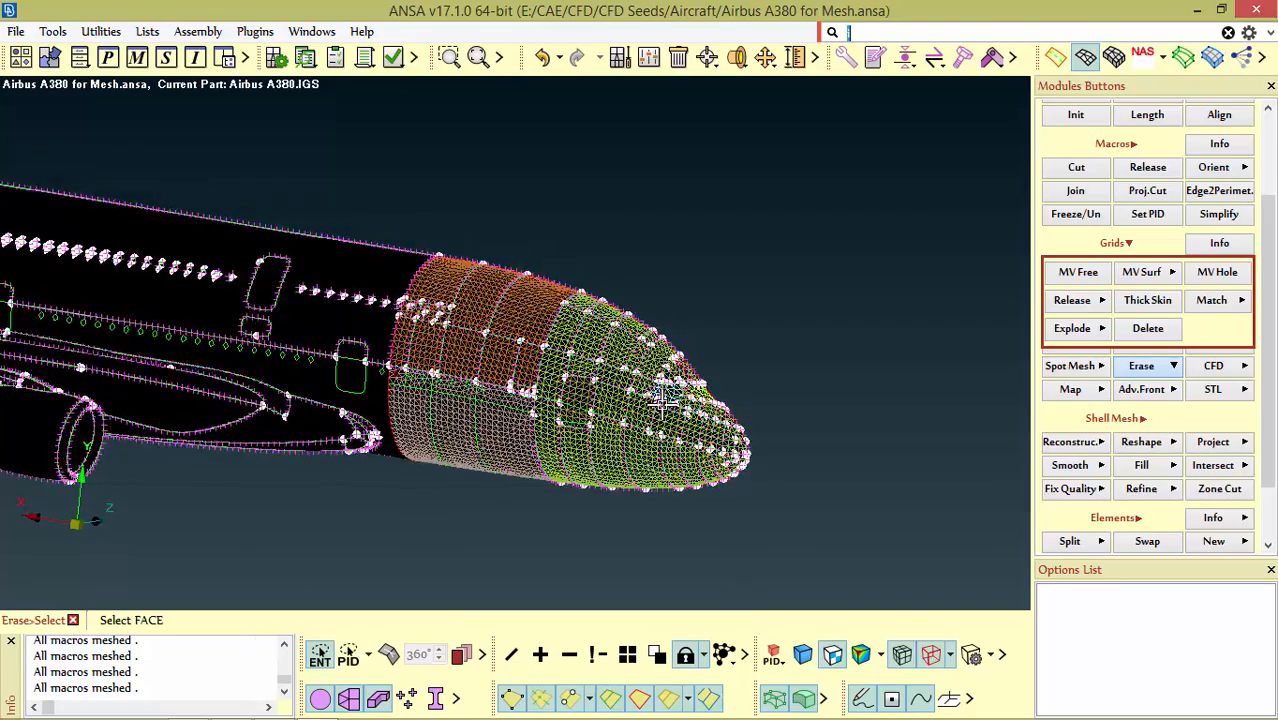
pyautogui.scroll(5, 655, 405)
pyautogui.moveTo(660, 414)
pyautogui.keyDown('ctrl'); pyautogui.mouseDown()
pyautogui.moveTo(616, 434)
pyautogui.moveTo(640, 425)
pyautogui.mouseUp(); pyautogui.keyUp('ctrl')
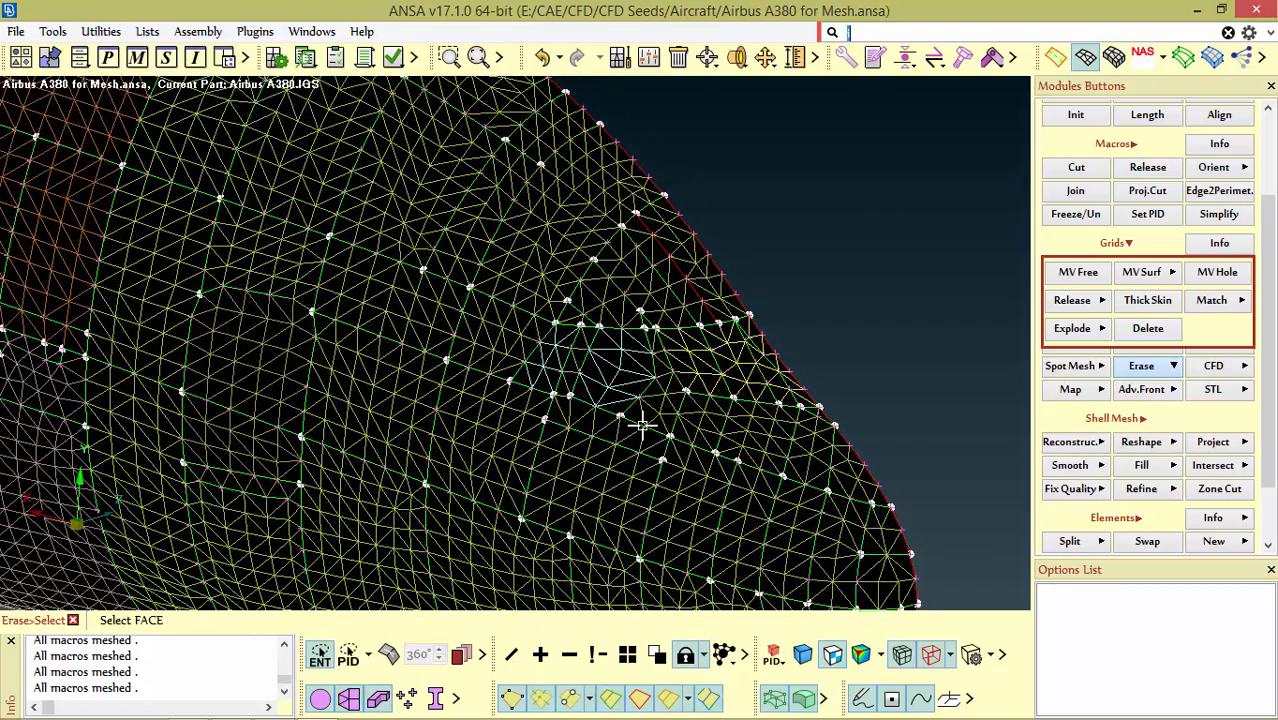
# Step: Switch from the mesh module to the topology module and view the nose and front fuselage
pyautogui.click(1054, 59)
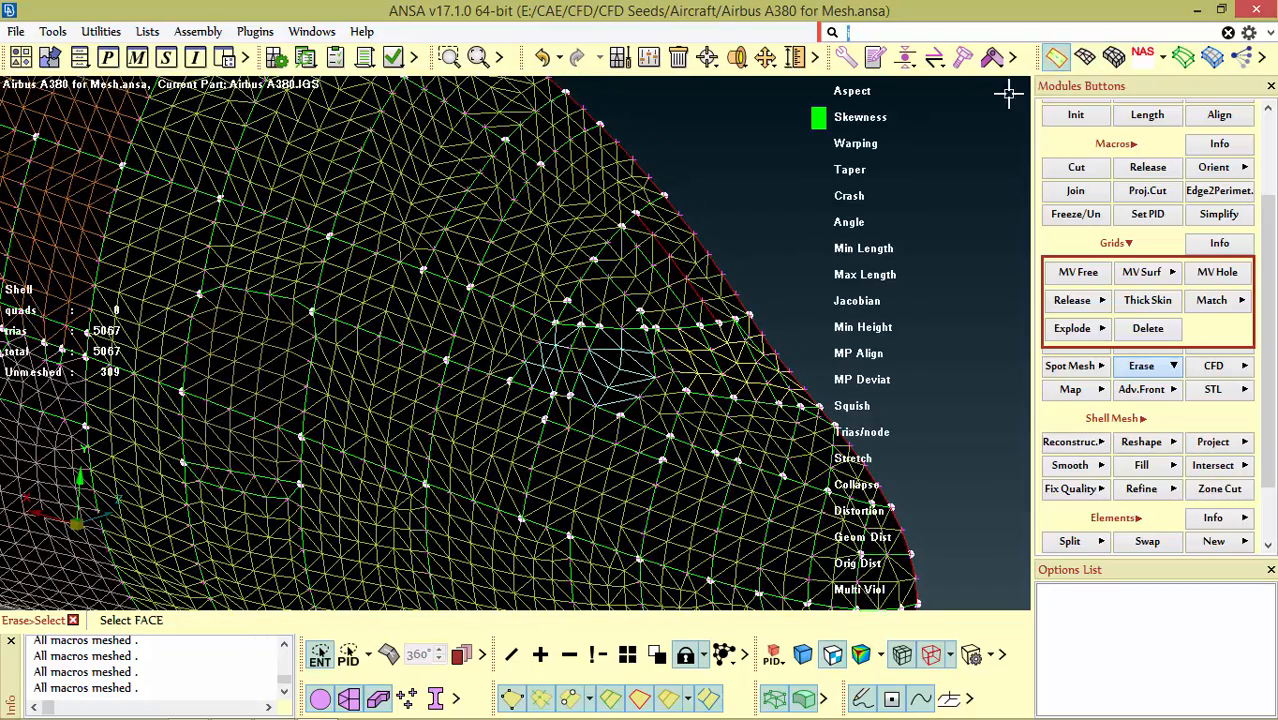
pyautogui.scroll(-3, 450, 330)
pyautogui.keyDown('ctrl'); pyautogui.moveTo(493, 309); pyautogui.dragTo(550, 319); pyautogui.keyUp('ctrl')
pyautogui.scroll(-5, 560, 320)
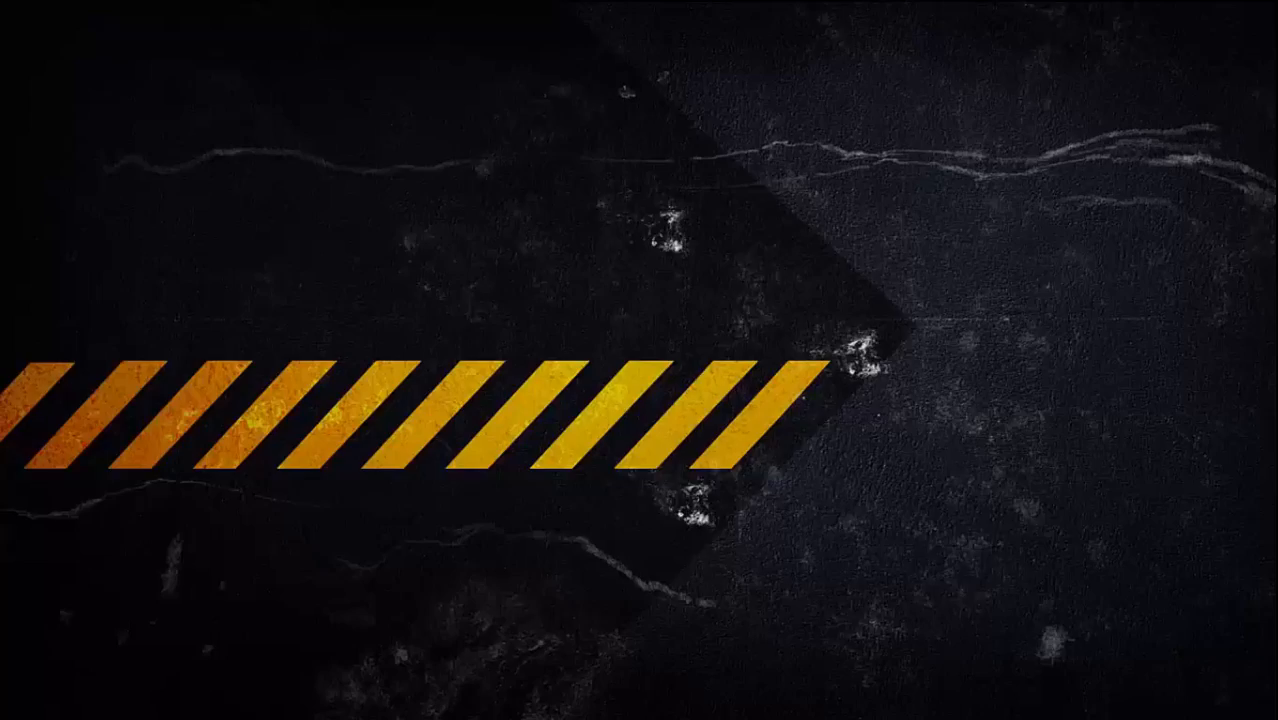